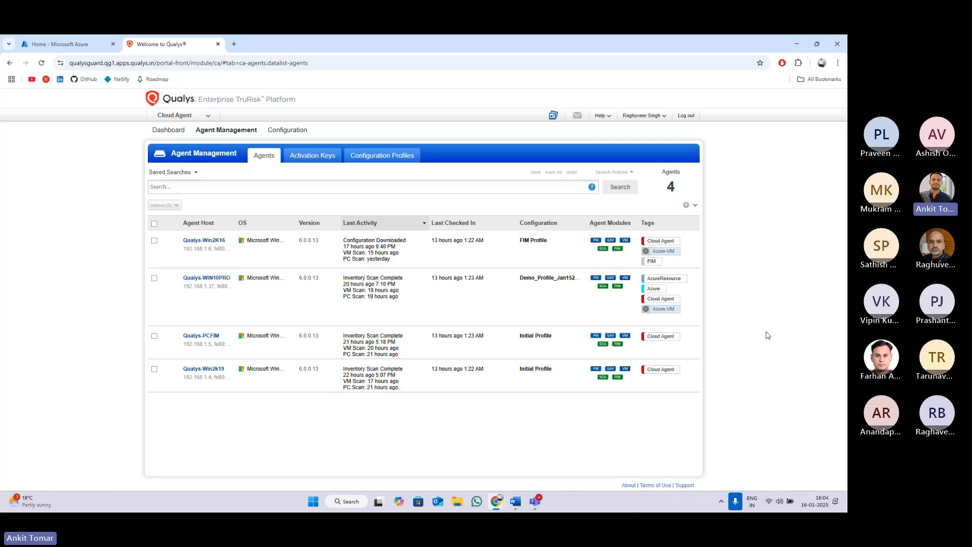
# - Launch Microsoft Word from Start search with 'word' to get a blank document
pyautogui.press('super')
pyautogui.write('word')
pyautogui.press('Return')
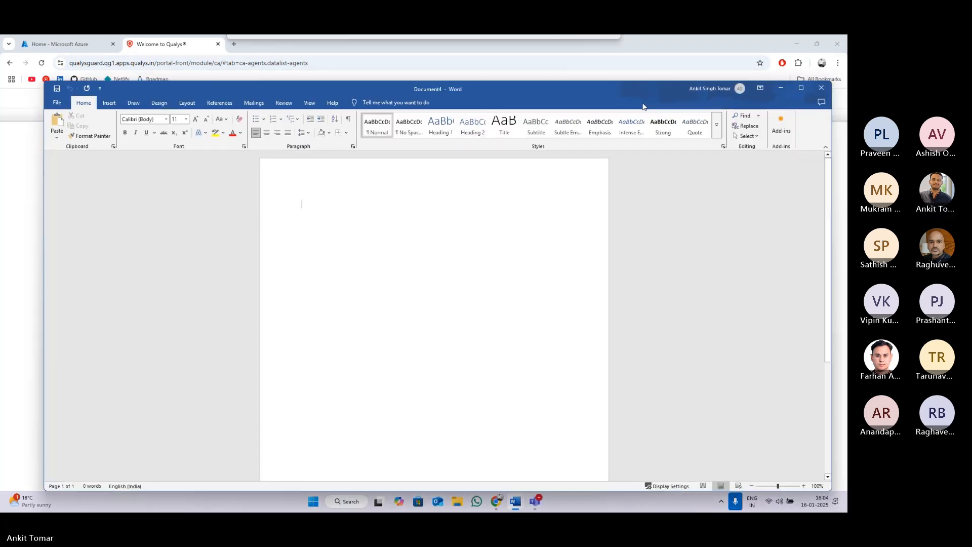
# - Maximize Word, apply Narrow margins and grow the font to 14
pyautogui.click(801, 89)
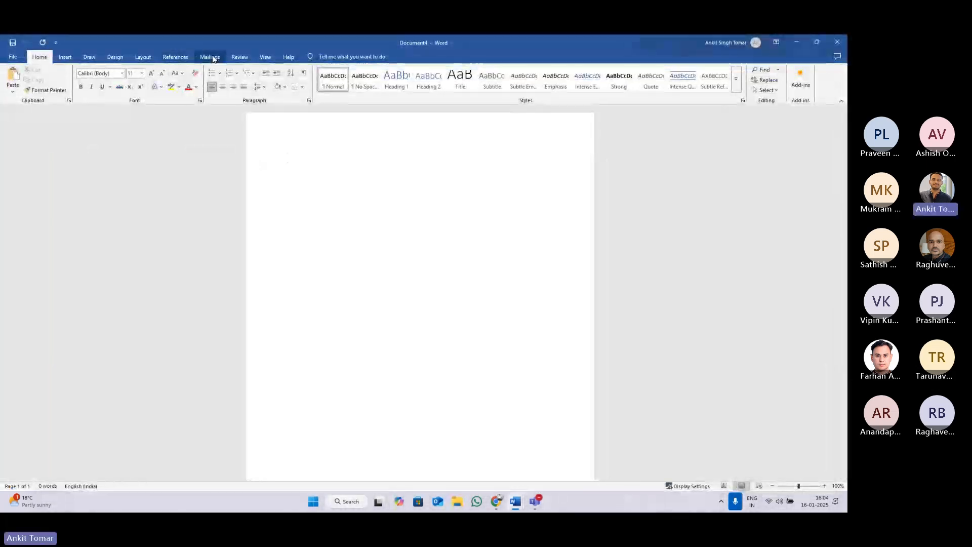
pyautogui.click(140, 58)
pyautogui.click(14, 81)
pyautogui.click(56, 139)
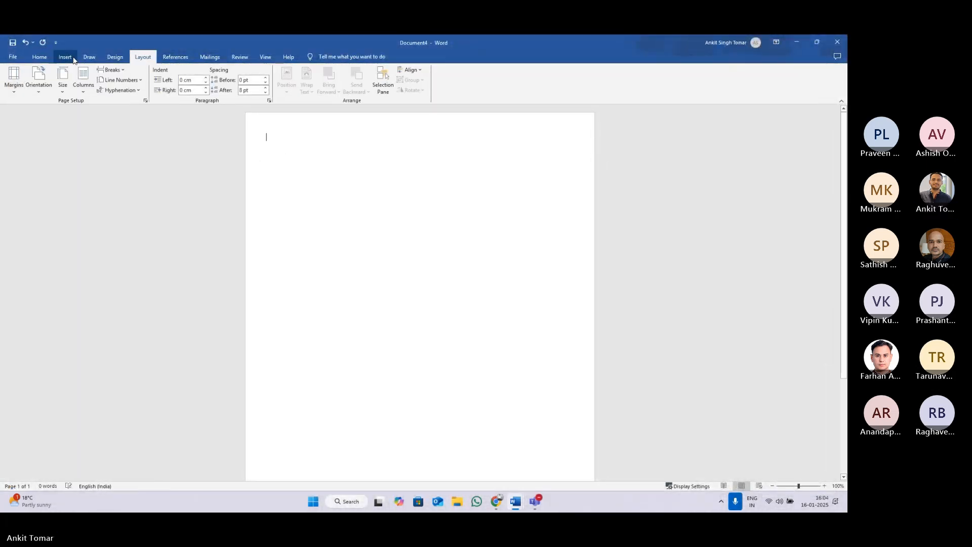
pyautogui.click(40, 57)
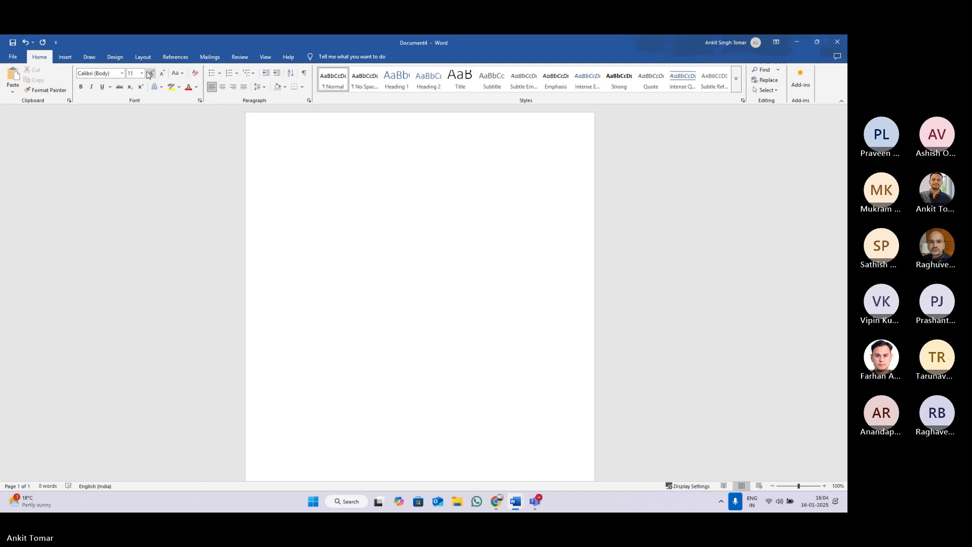
pyautogui.click(151, 73)
pyautogui.click(150, 73)
# - Type the heading 'File Integrity Monitoring' and zoom the page to 160%
pyautogui.write('File Integrity MOn')
pyautogui.press('BackSpace')
pyautogui.write('onitro')
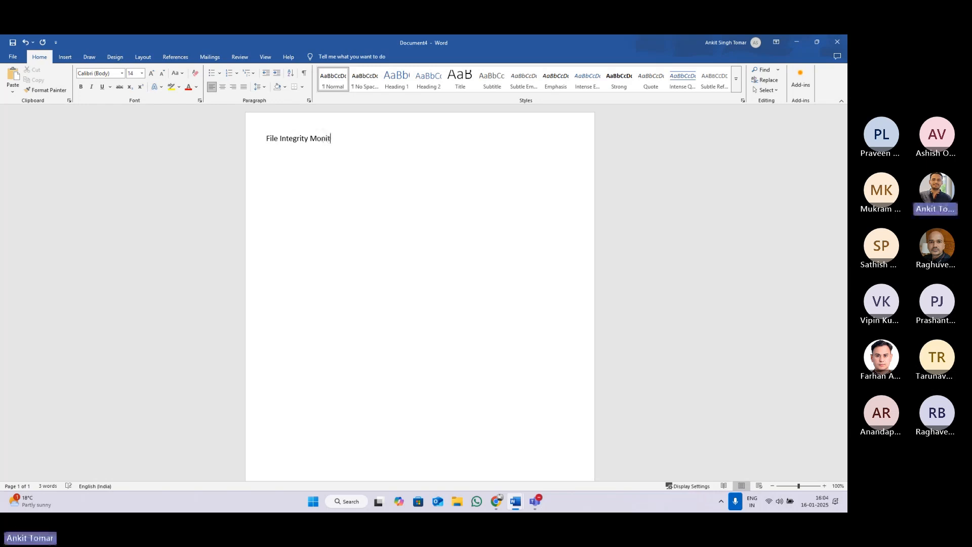
pyautogui.press('BackSpace')
pyautogui.press('BackSpace')
pyautogui.press('BackSpace')
pyautogui.write('orn')
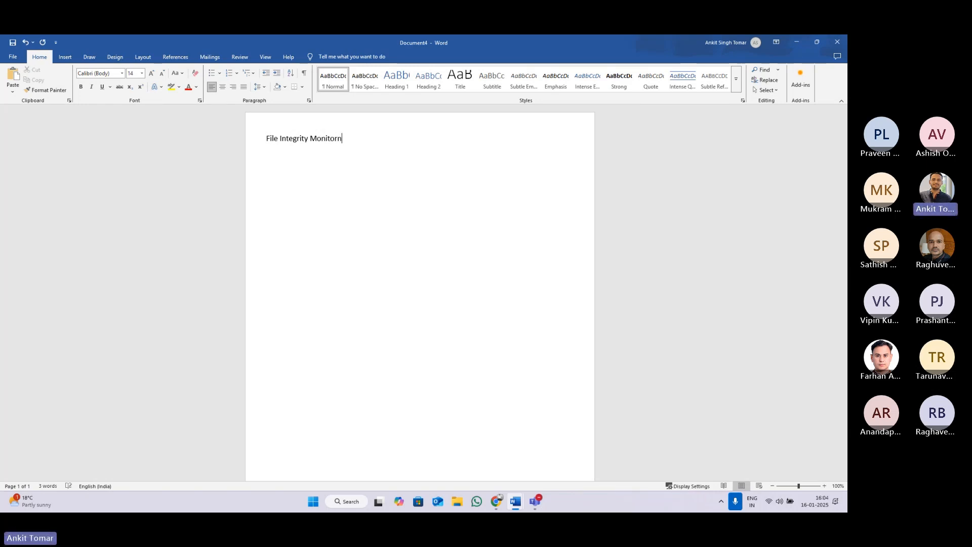
pyautogui.press('BackSpace')
pyautogui.write('ing:')
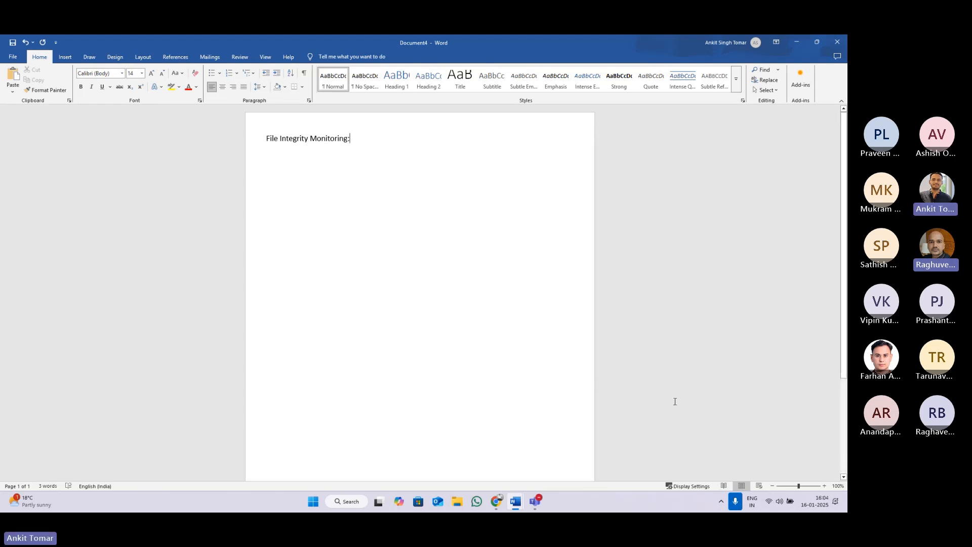
pyautogui.click(824, 486)
pyautogui.click(824, 485)
pyautogui.click(824, 485)
pyautogui.click(824, 485)
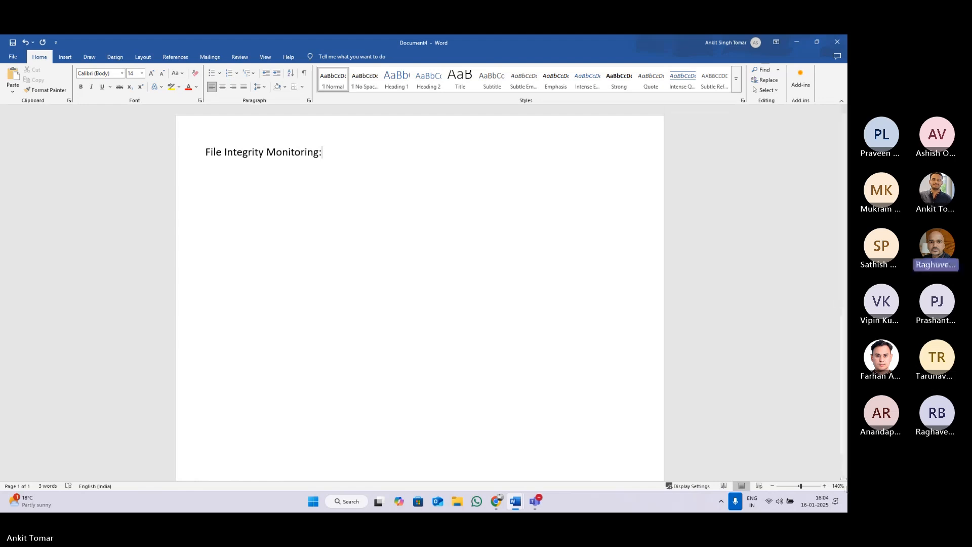
pyautogui.click(824, 486)
pyautogui.click(824, 485)
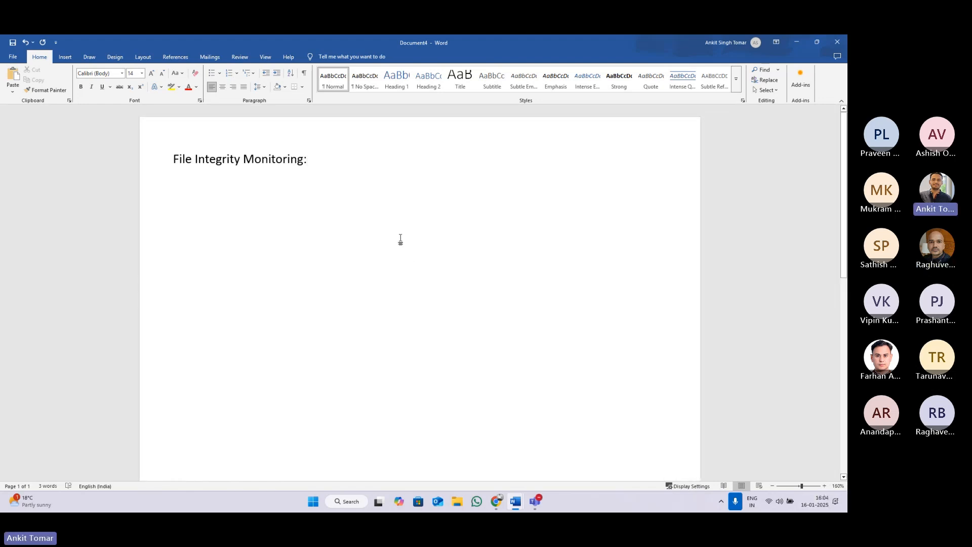
# - Add a 'steps:' line and the first step '1. install cloud agent'
pyautogui.press('Return')
pyautogui.write('steps:')
pyautogui.press('Return')
pyautogui.write('1. install ')
pyautogui.write('ag')
pyautogui.press('BackSpace')
pyautogui.press('BackSpace')
pyautogui.write('cloud agent')
# - Add steps '2. configure the monitoring profile' and 'view events', then return after step 1
pyautogui.press('Return')
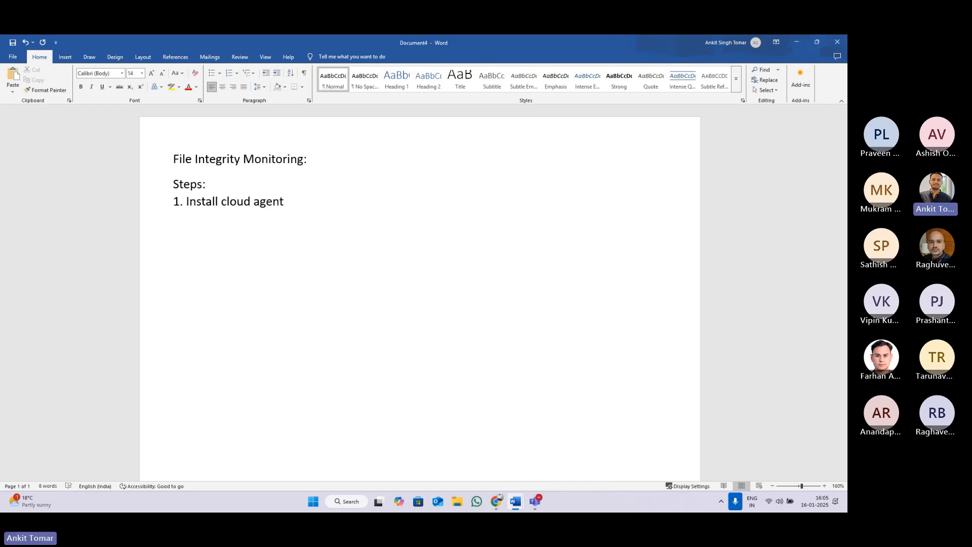
pyautogui.write('2. configure the ')
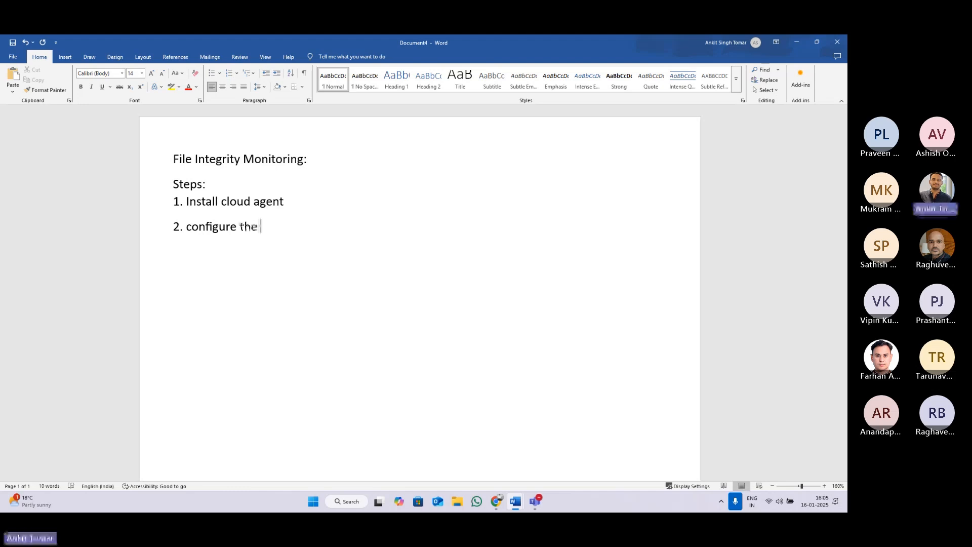
pyautogui.write('monitoring pr')
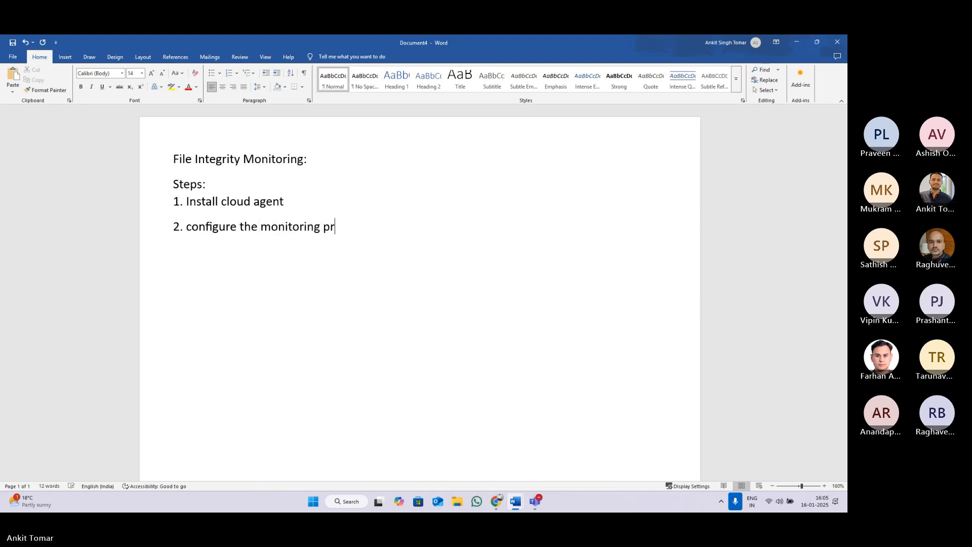
pyautogui.write('ofile')
pyautogui.press('BackSpace')
pyautogui.press('BackSpace')
pyautogui.press('BackSpace')
pyautogui.press('BackSpace')
pyautogui.write('file')
pyautogui.press('Return')
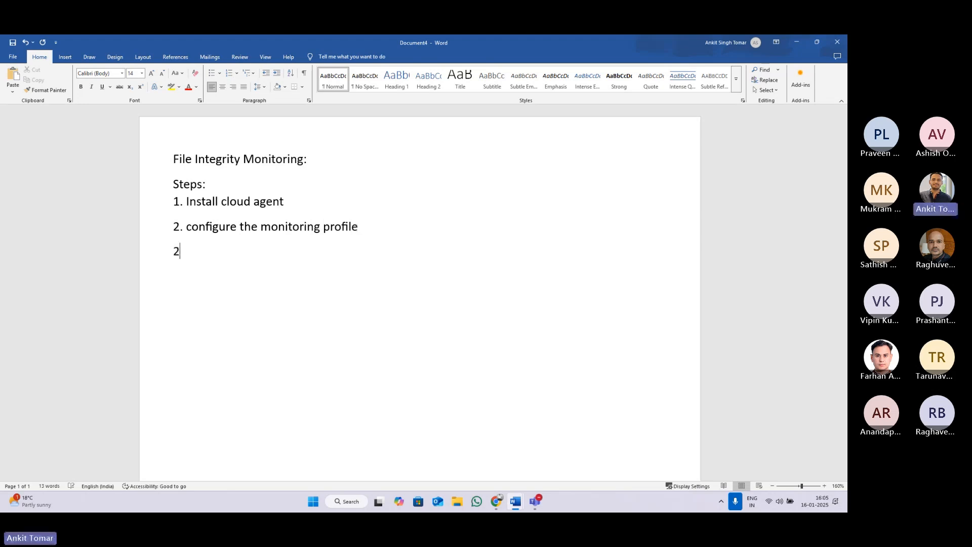
pyautogui.write('view w')
pyautogui.press('BackSpace')
pyautogui.write('events')
pyautogui.click(298, 202)
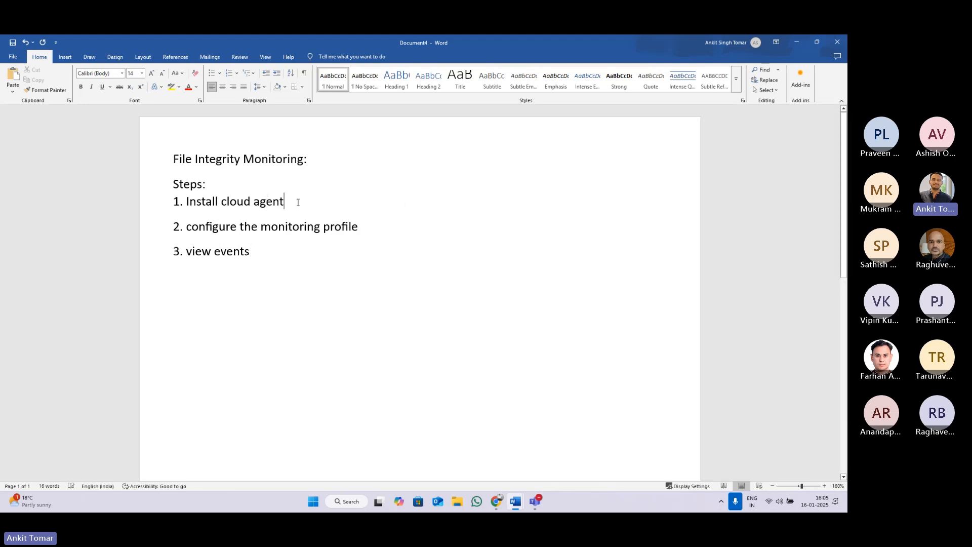
# - Add a bullet under step 1: 'Install cloud agent in the asset which we want to monitor'
pyautogui.press('Return')
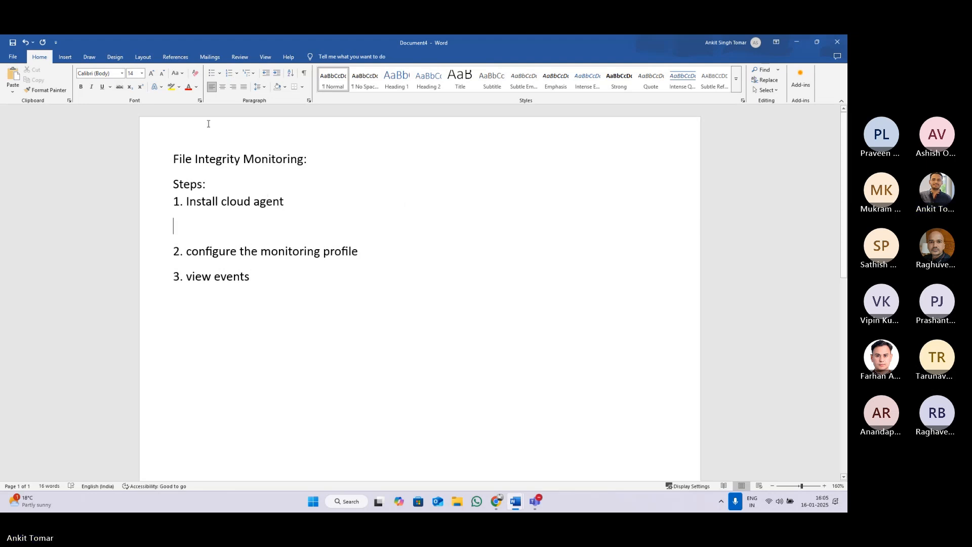
pyautogui.click(212, 73)
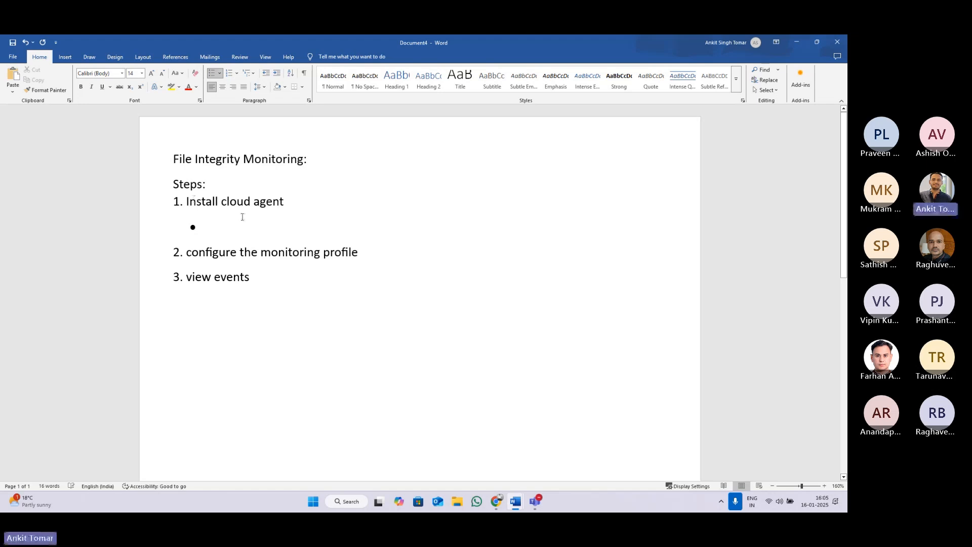
pyautogui.write('Install clouda')
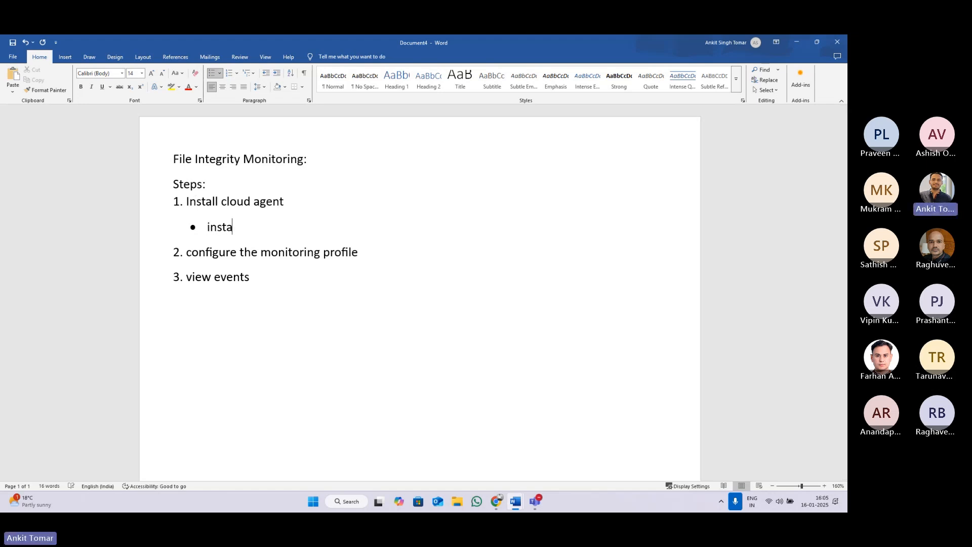
pyautogui.press('BackSpace')
pyautogui.write('agent in th')
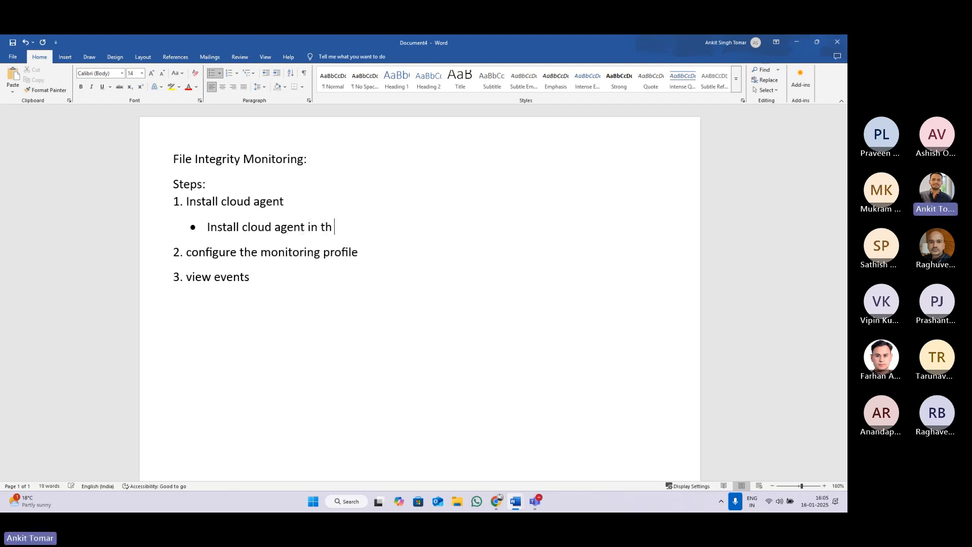
pyautogui.write('e asset ')
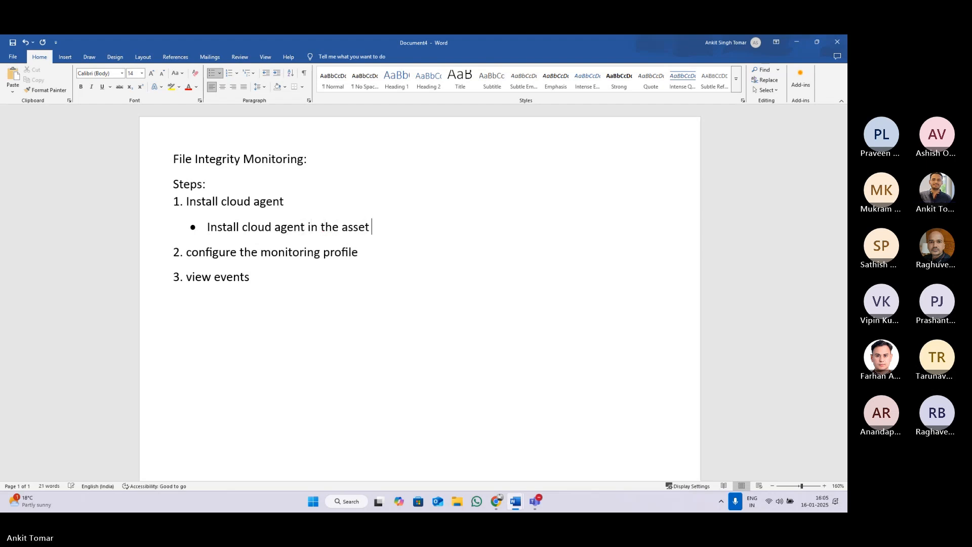
pyautogui.write('which we want to monitor')
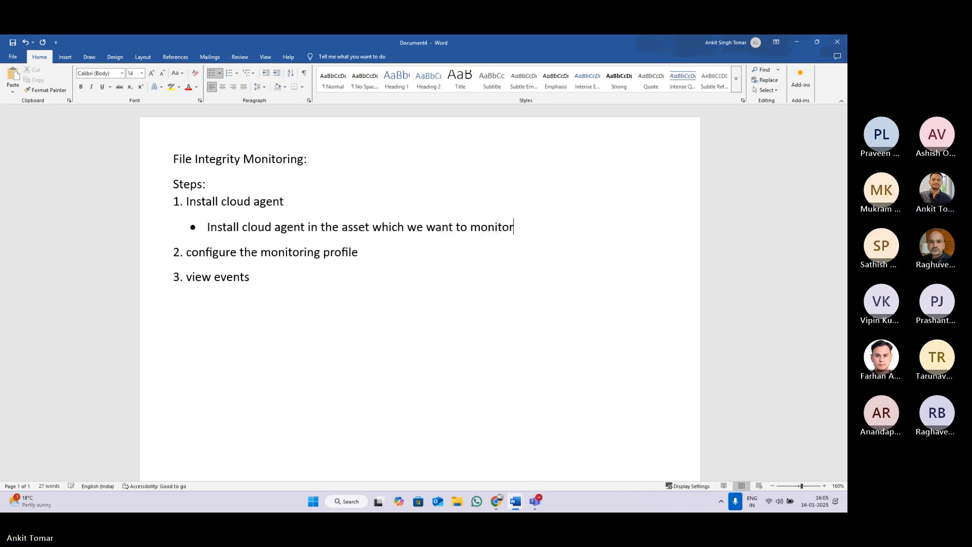
# - Add a second bullet 'Activate the FIM module' and start another bullet
pyautogui.press('Return')
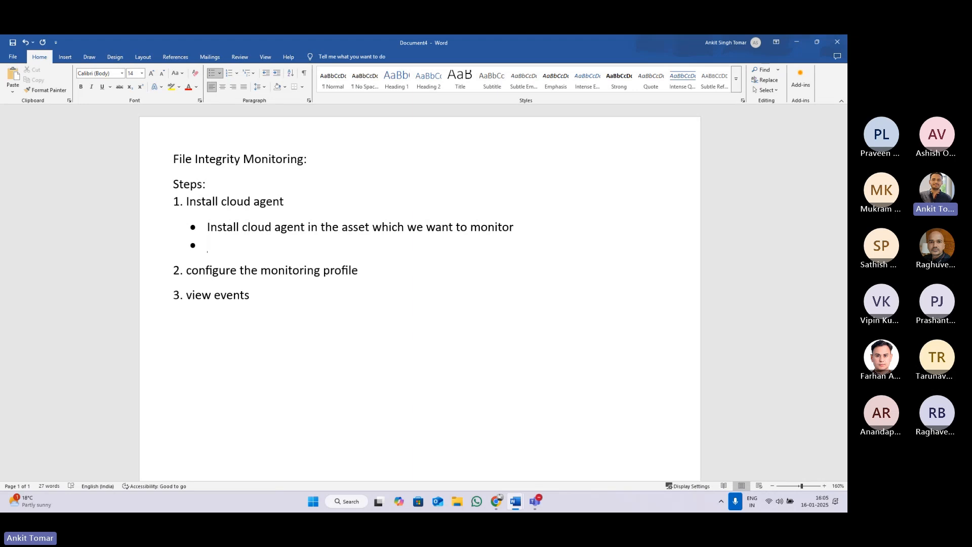
pyautogui.write('Activa')
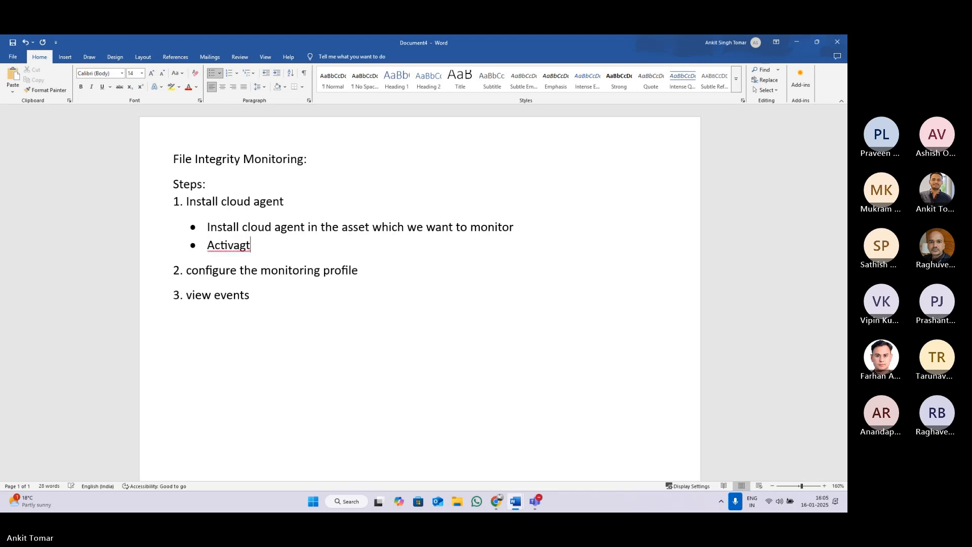
pyautogui.write('te the FIM')
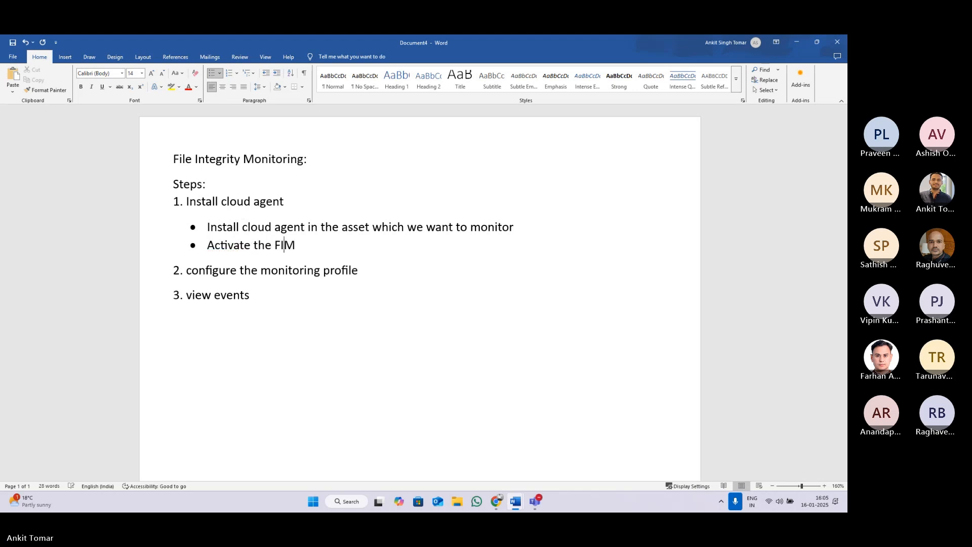
pyautogui.write(' module')
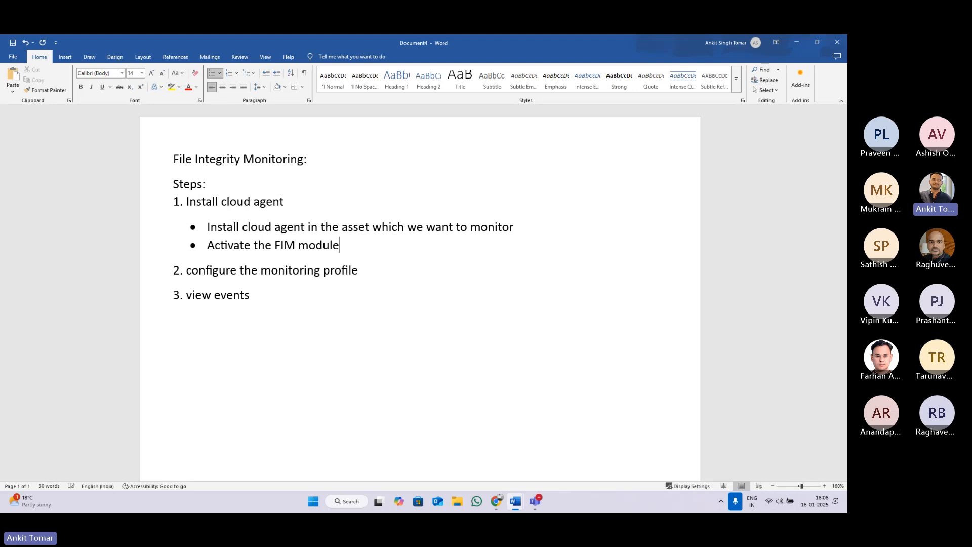
pyautogui.press('Return')
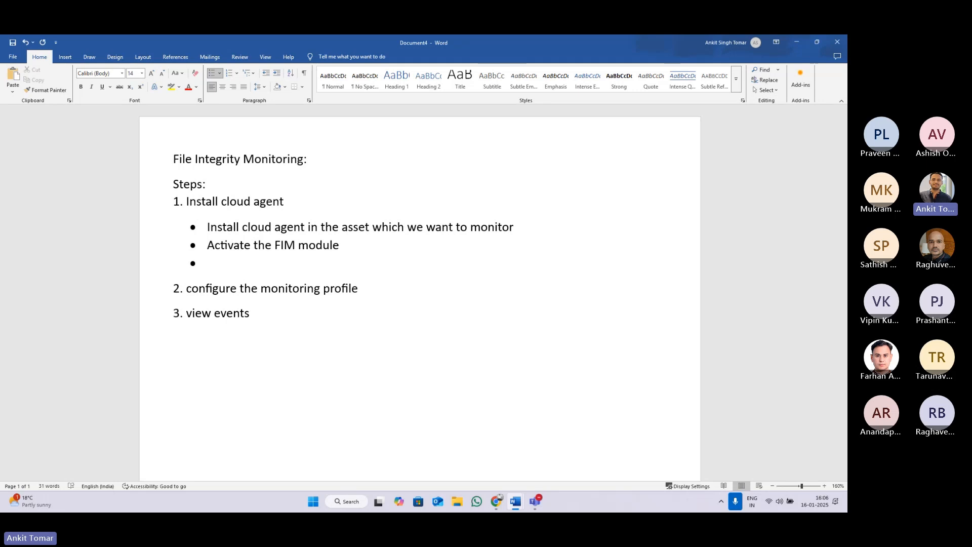
# - Switch back to the Qualys agent management page in Chrome
pyautogui.moveTo(496, 501)
pyautogui.click(447, 441)
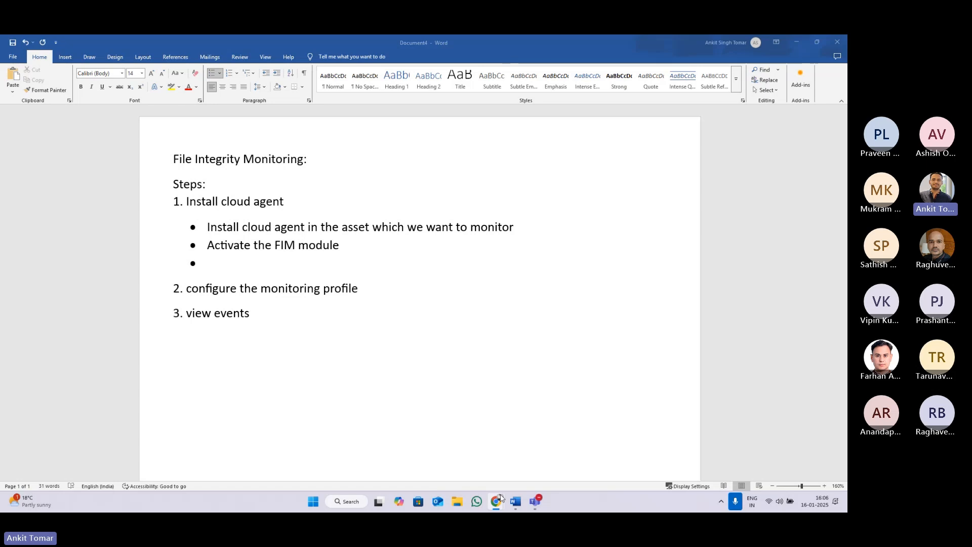
pyautogui.click(547, 443)
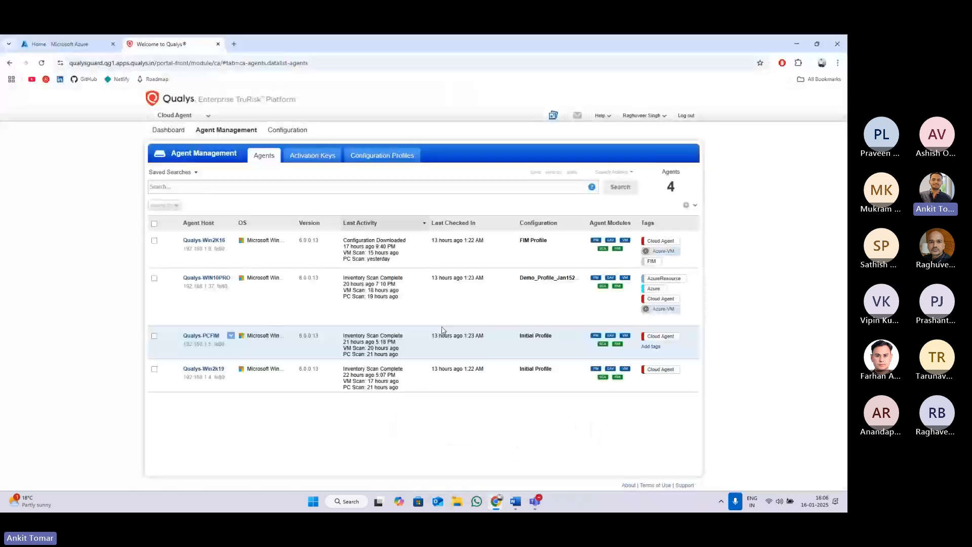
# - View the FIM Profile configuration and show its File Integrity Monitoring settings
pyautogui.click(391, 161)
pyautogui.click(226, 243)
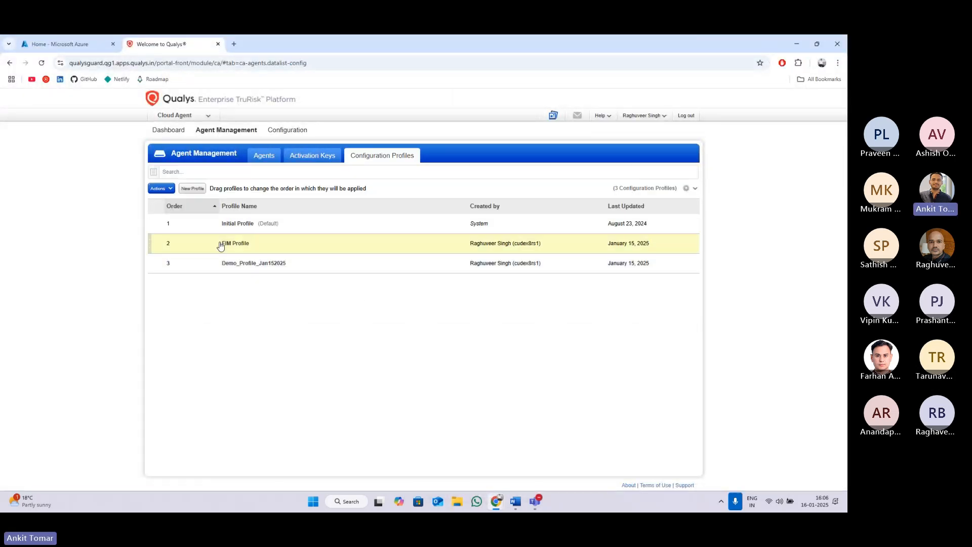
pyautogui.click(161, 188)
pyautogui.click(167, 201)
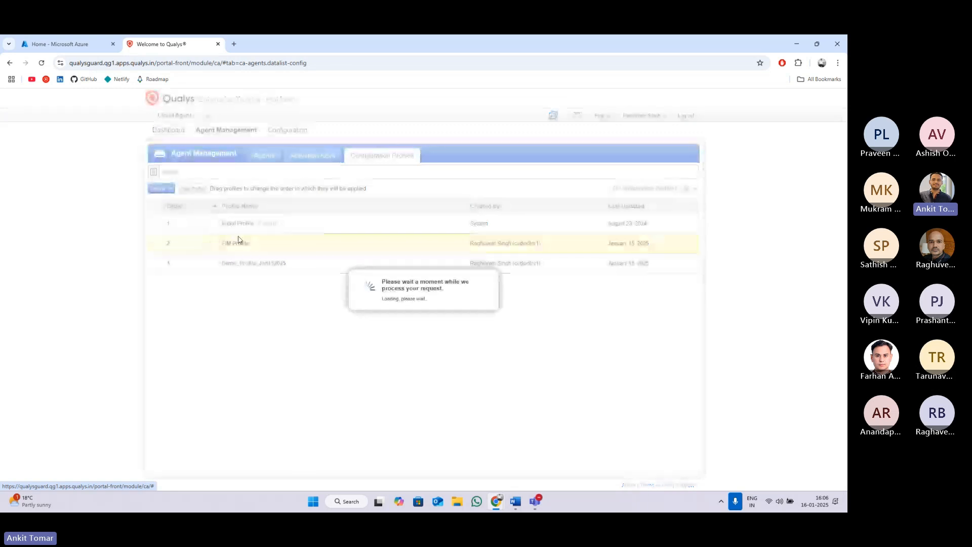
pyautogui.click(260, 353)
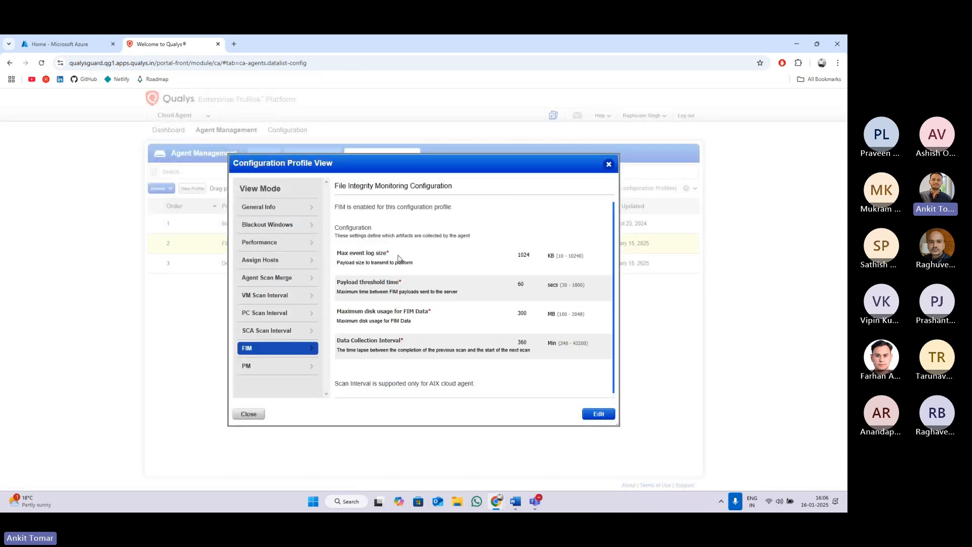
# - Highlight the FIM enabled status, close the profile view, and return to Document4
pyautogui.moveTo(336, 206); pyautogui.dragTo(434, 207)
pyautogui.moveTo(342, 196); pyautogui.dragTo(459, 207)
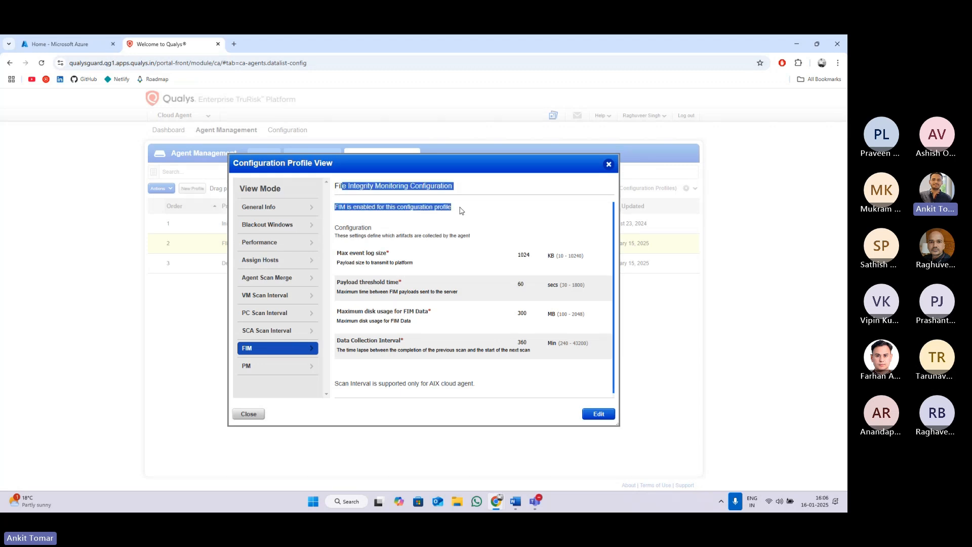
pyautogui.click(607, 164)
pyautogui.moveTo(515, 501)
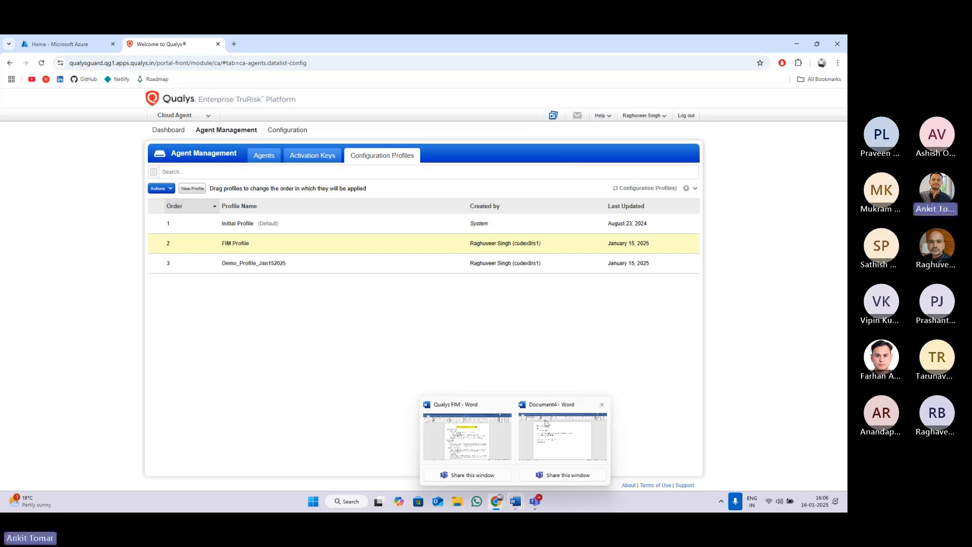
pyautogui.click(557, 441)
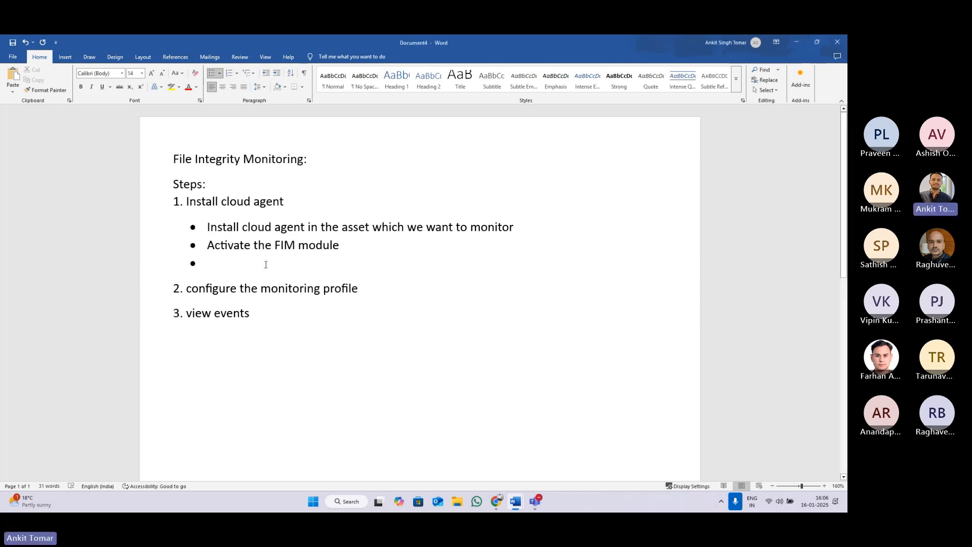
# - Add the bullet 'Enable FIM in the configuration profile and assign it to agent.' and return to Qualys
pyautogui.write('Enable FIM')
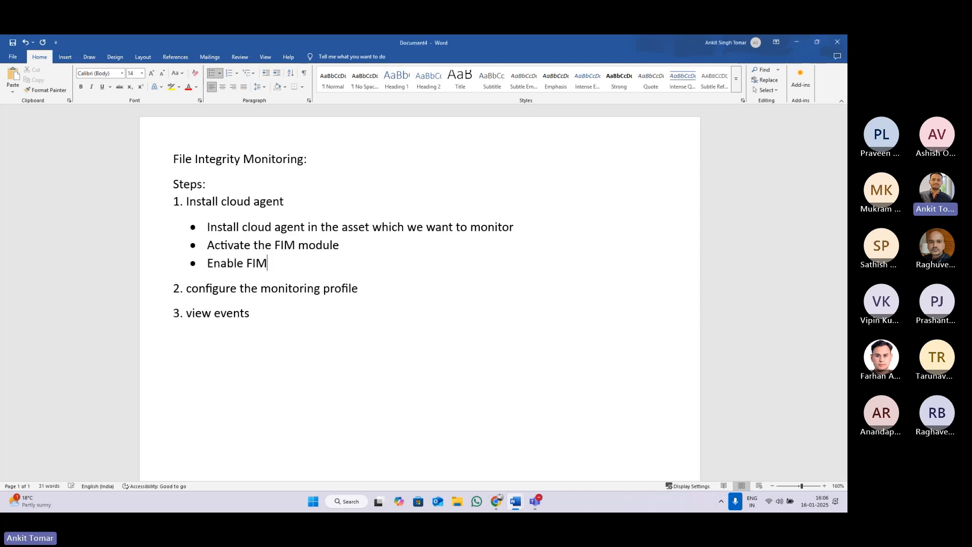
pyautogui.write(' in the c')
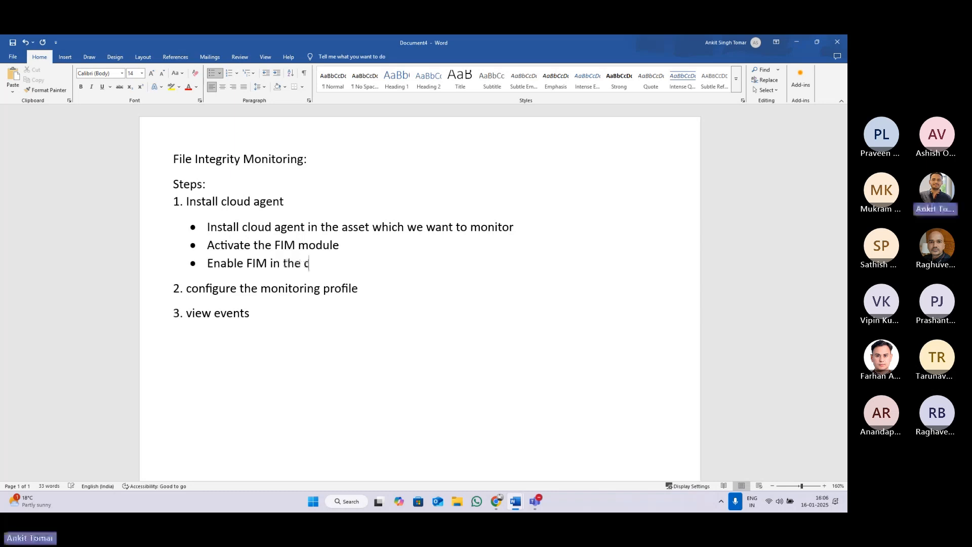
pyautogui.write('onfigura')
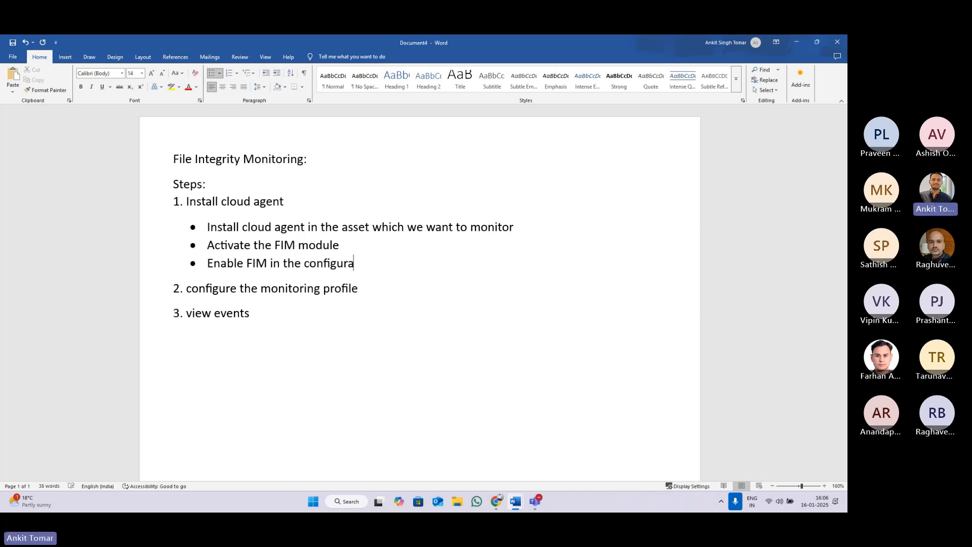
pyautogui.write('tion profile')
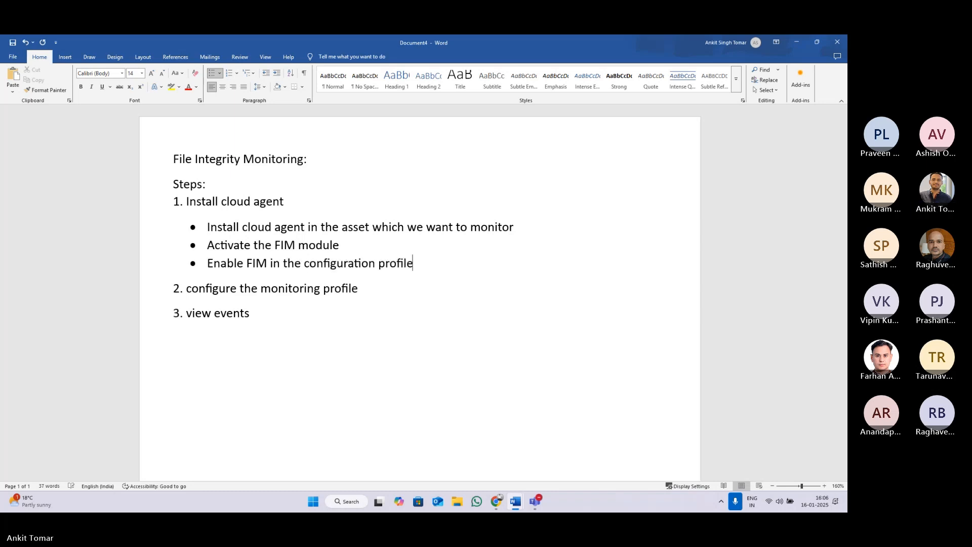
pyautogui.write(' and a')
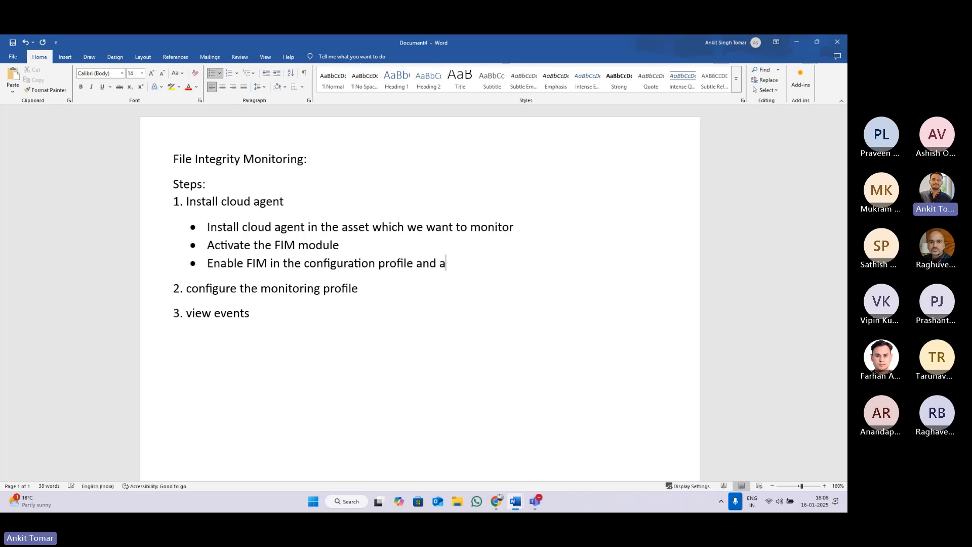
pyautogui.write('ssign it to')
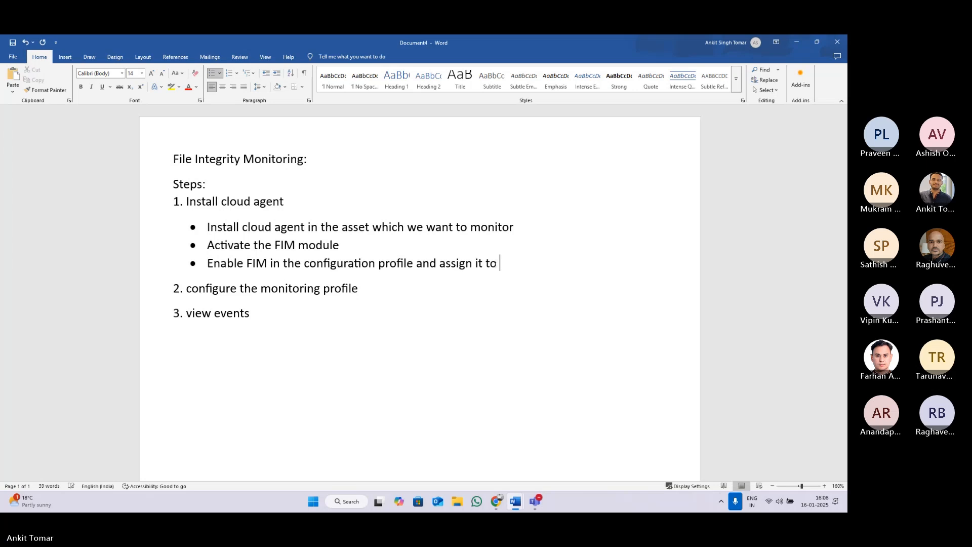
pyautogui.write(' agent.')
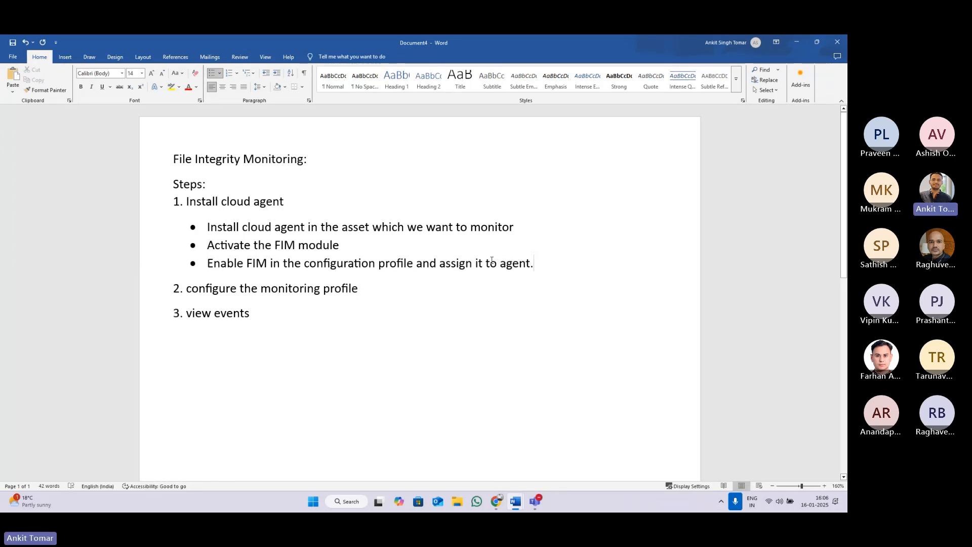
pyautogui.moveTo(538, 263); pyautogui.dragTo(126, 213)
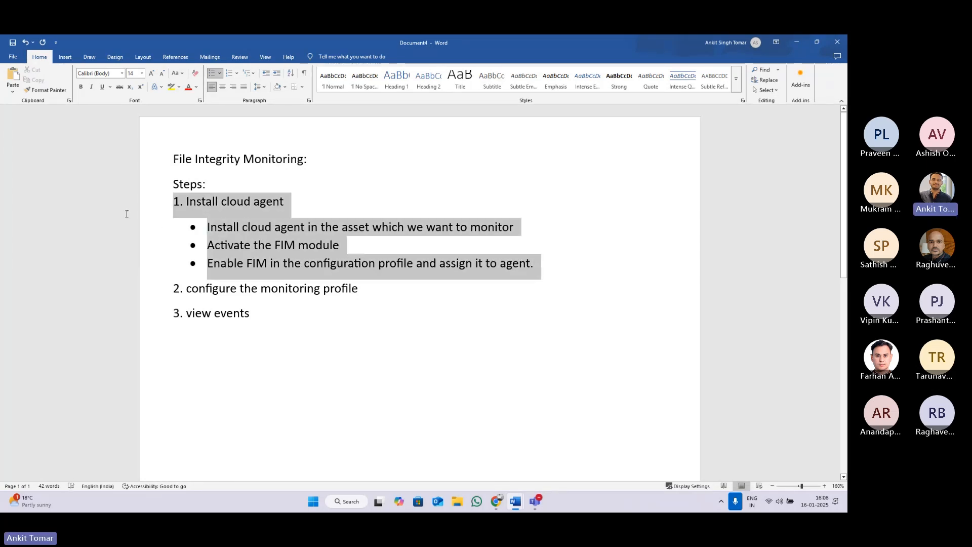
pyautogui.click(555, 264)
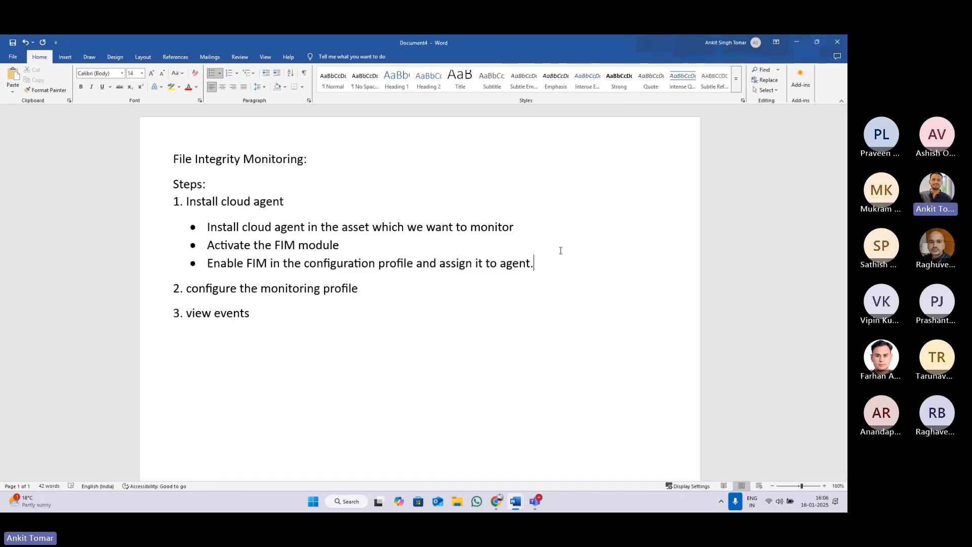
pyautogui.hotkey('alt', 'Tab')
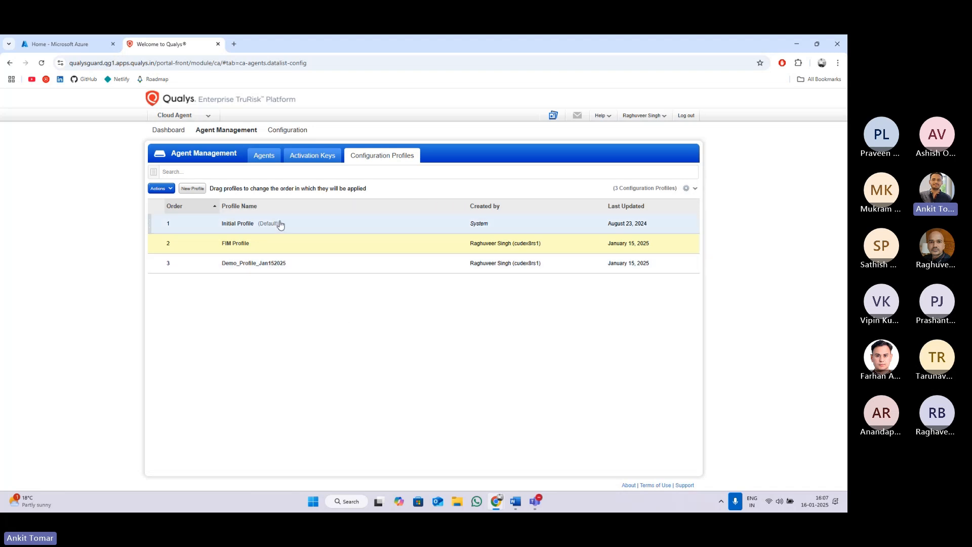
# - On the Agents tab, select the Qualys-PCFIM agent and list its available actions
pyautogui.click(267, 161)
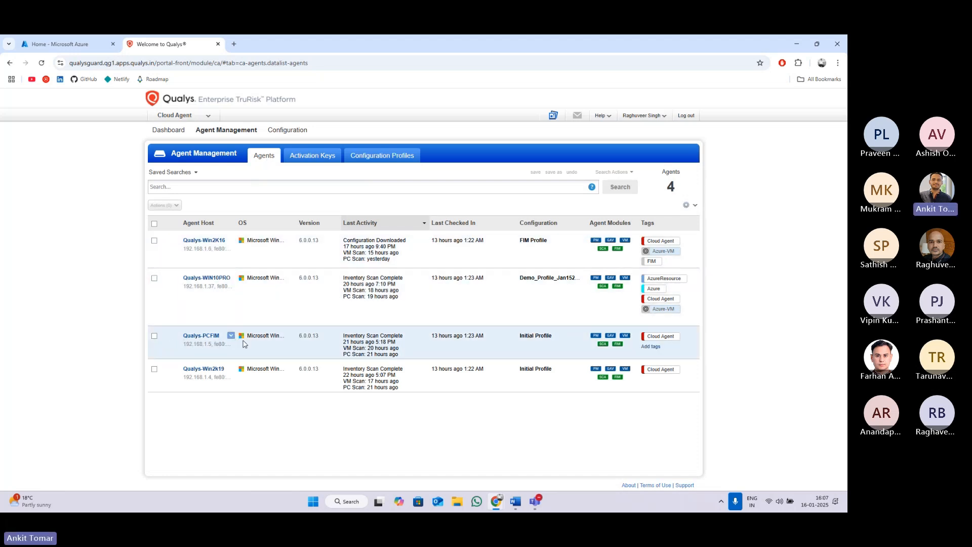
pyautogui.click(154, 335)
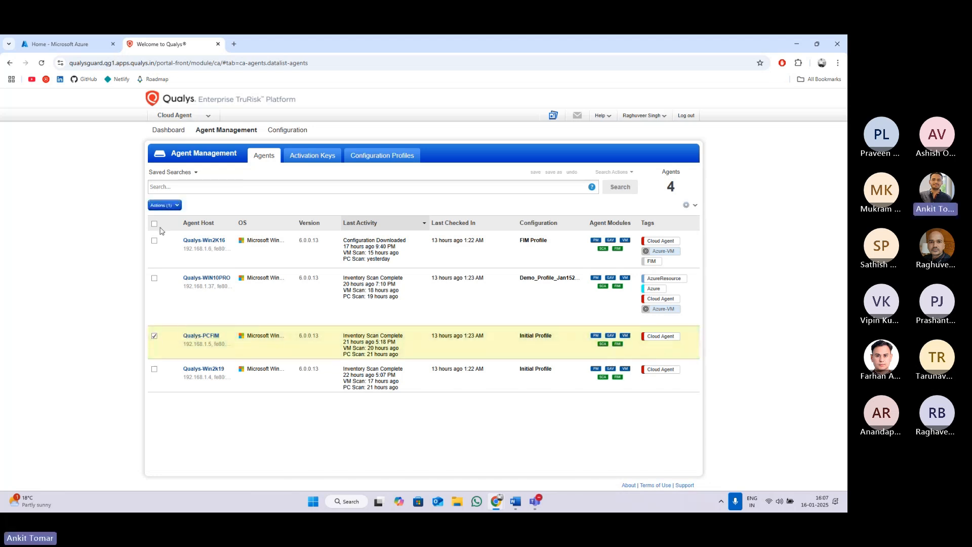
pyautogui.click(163, 205)
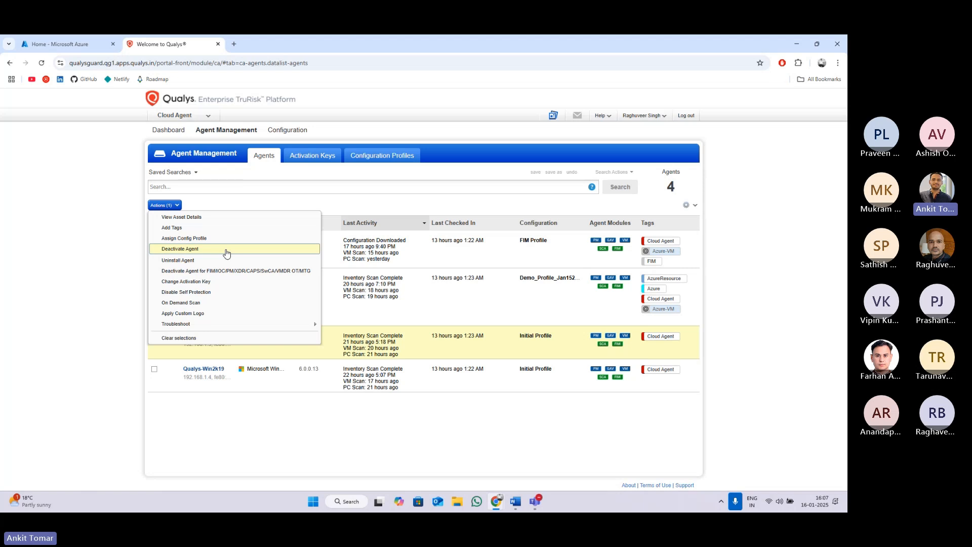
# - Uninstall the Qualys-PCFIM agent, confirming both the uninstall prompt and the permanent-impact warning
pyautogui.click(187, 260)
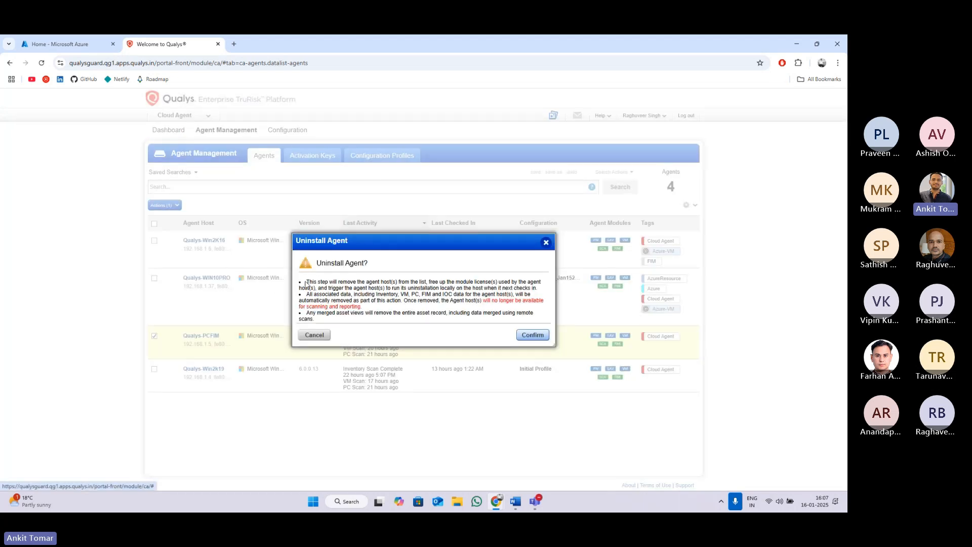
pyautogui.moveTo(306, 282); pyautogui.dragTo(399, 284)
pyautogui.click(517, 350)
pyautogui.click(531, 335)
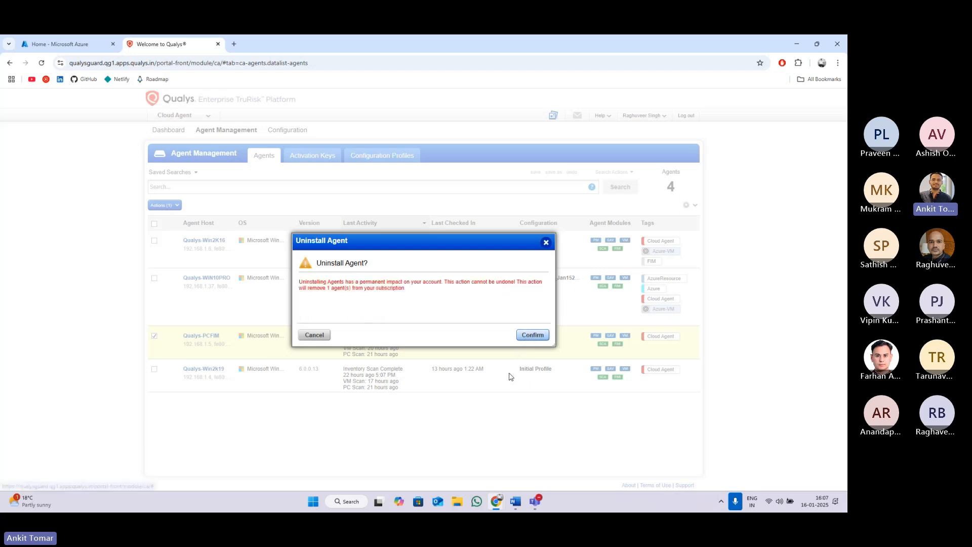
pyautogui.moveTo(337, 282); pyautogui.dragTo(512, 280)
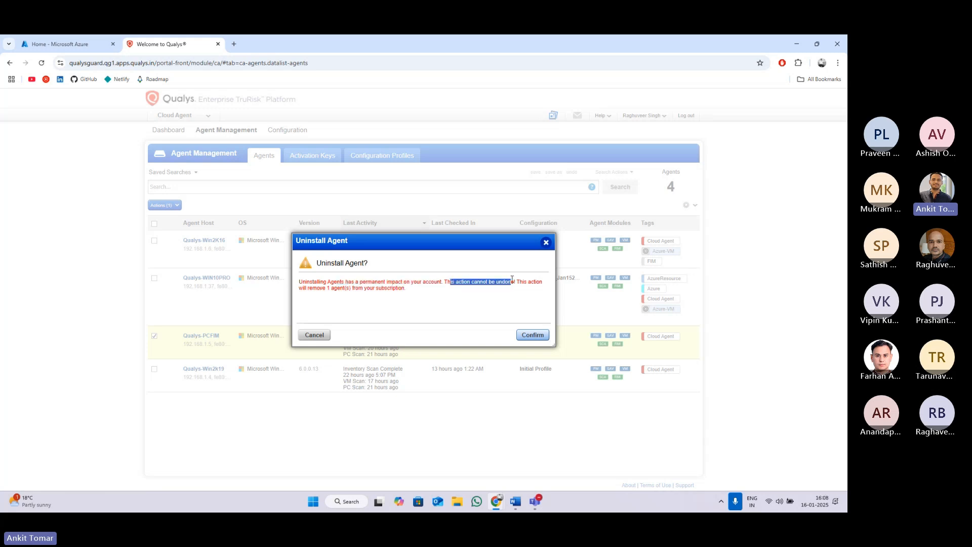
pyautogui.click(526, 281)
pyautogui.moveTo(308, 288); pyautogui.dragTo(413, 290)
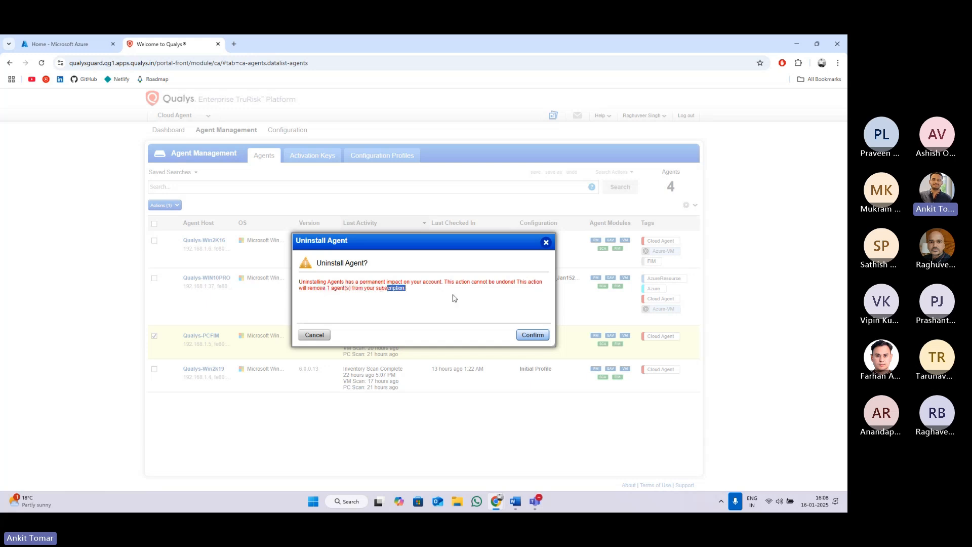
pyautogui.click(531, 335)
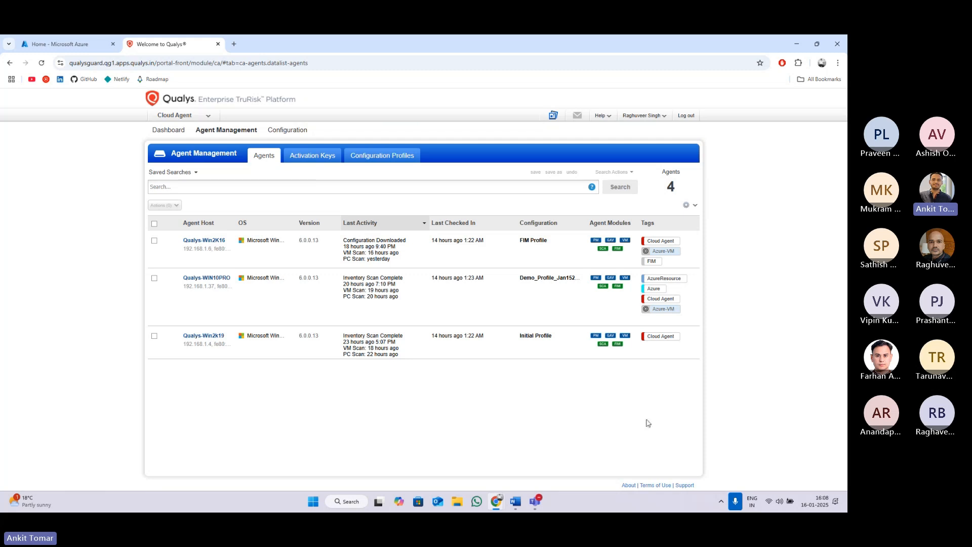
# - Open the Azure Virtual machines list, refresh it and filter by 'pcfim'
pyautogui.click(62, 41)
pyautogui.click(352, 95)
pyautogui.click(105, 161)
pyautogui.click(304, 159)
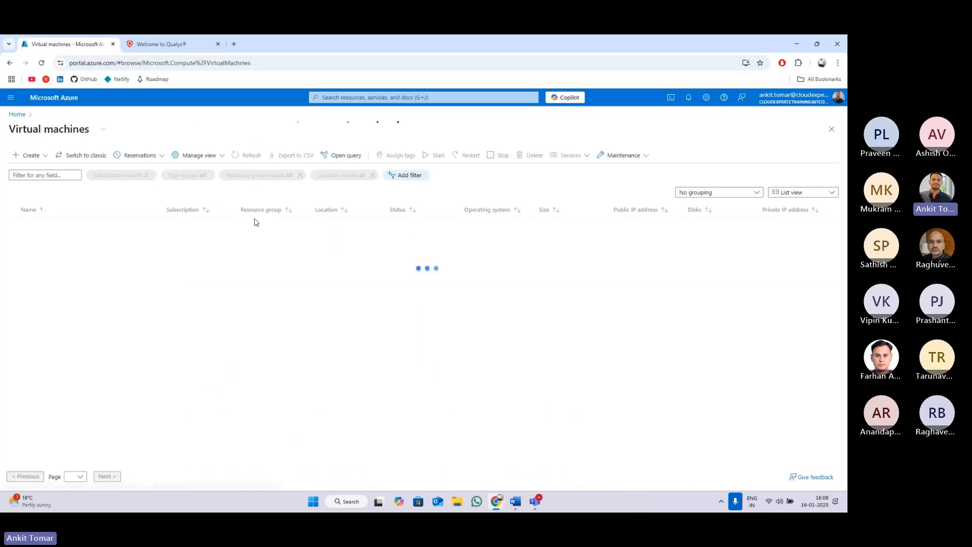
pyautogui.click(157, 41)
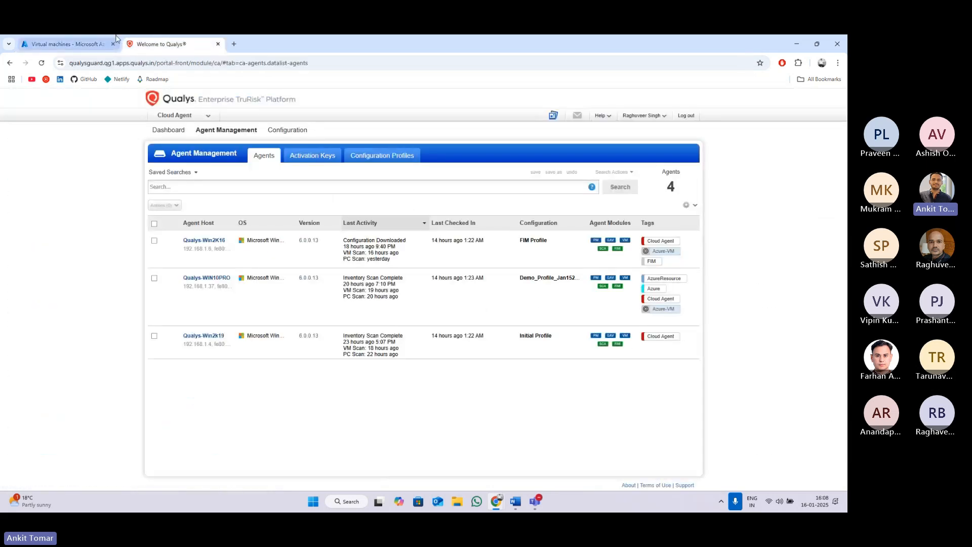
pyautogui.click(102, 42)
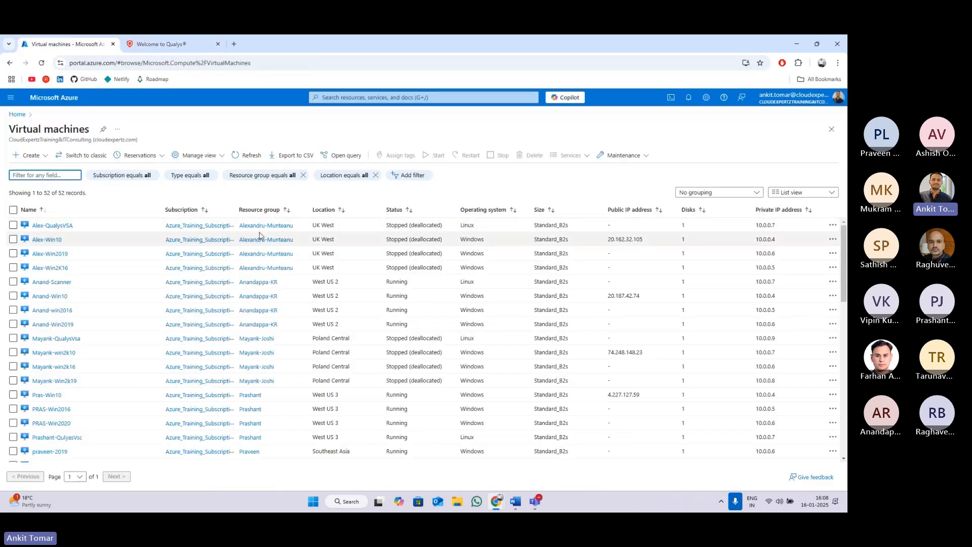
pyautogui.click(248, 155)
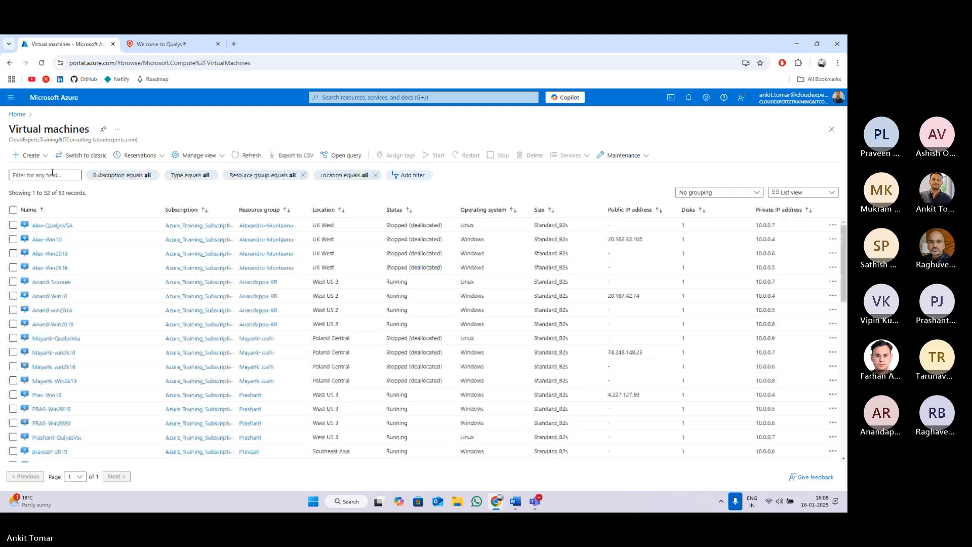
pyautogui.click(50, 175)
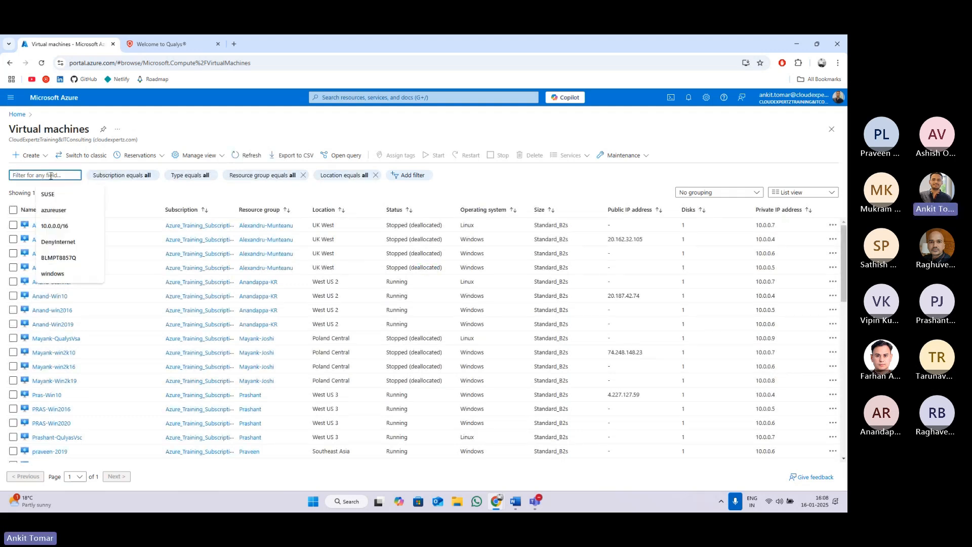
pyautogui.write('pcfim')
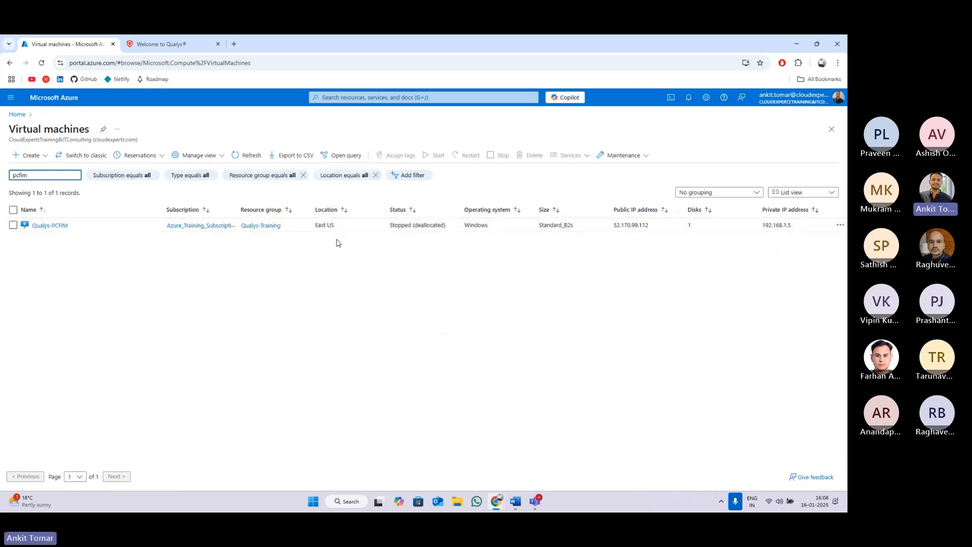
# - Copy Qualys-PCFIM's public IP and start a Remote Desktop connection to 52.170.99.112
pyautogui.moveTo(612, 225); pyautogui.dragTo(671, 228)
pyautogui.hotkey('ctrl', 'c')
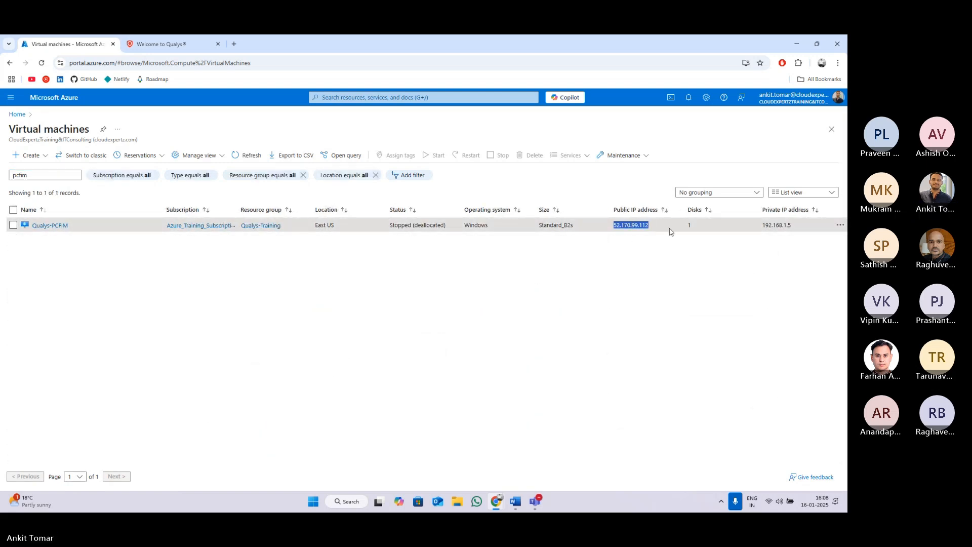
pyautogui.press('super')
pyautogui.write('rdp')
pyautogui.press('Return')
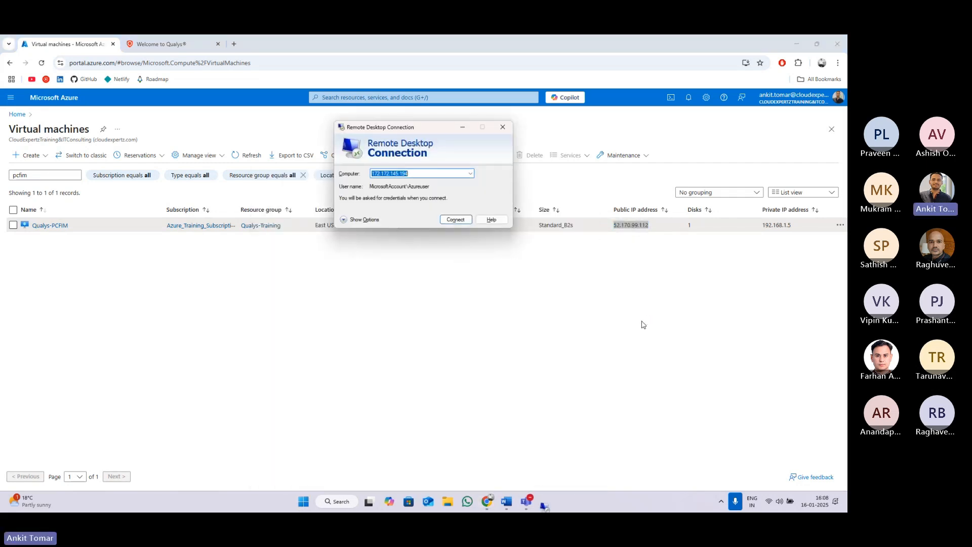
pyautogui.hotkey('ctrl', 'v')
pyautogui.press('Return')
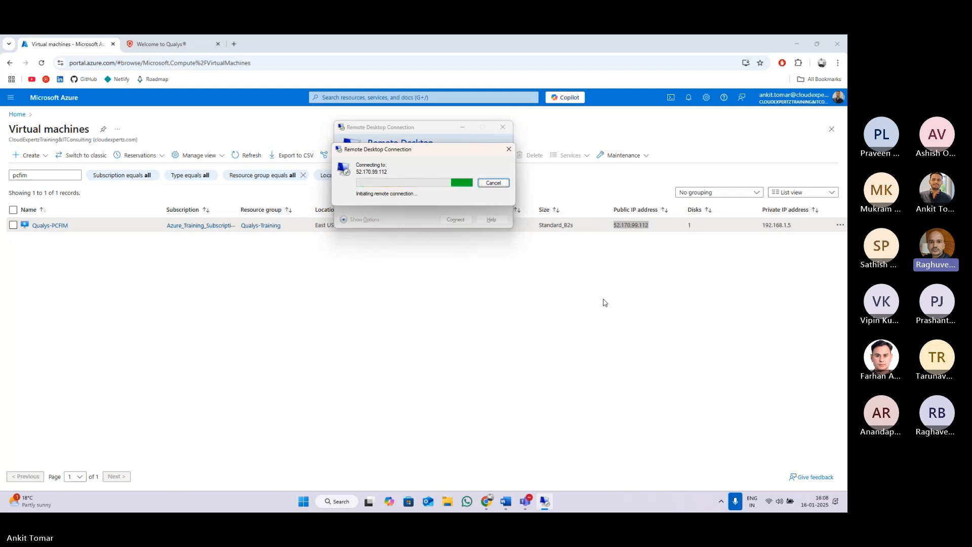
# - Cancel the Remote Desktop connection and bring the Azure Virtual machines window back
pyautogui.click(490, 183)
pyautogui.click(503, 127)
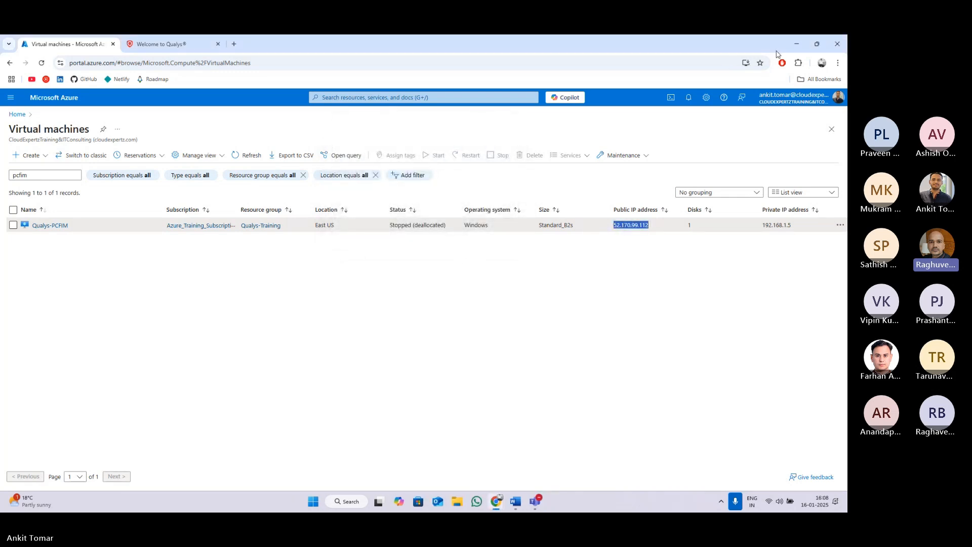
pyautogui.click(796, 44)
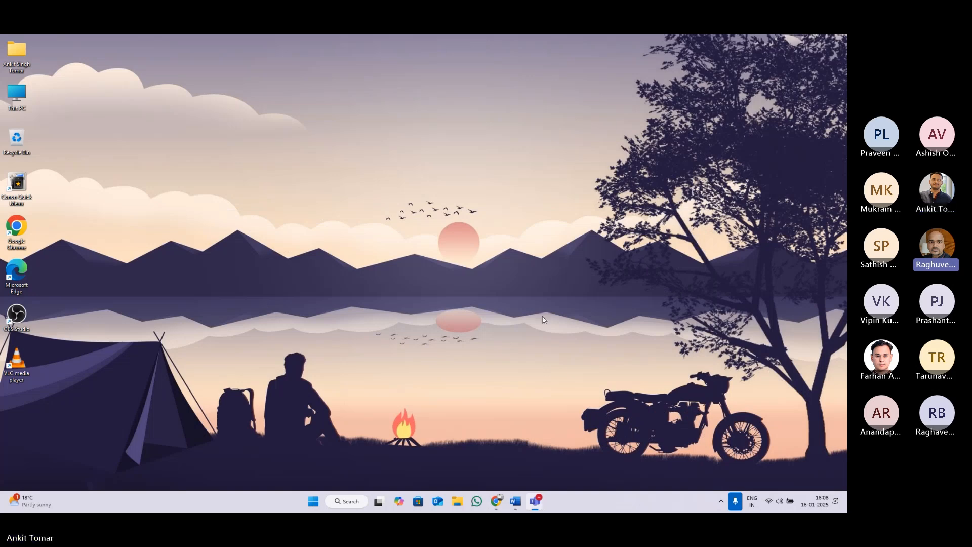
pyautogui.moveTo(496, 501)
pyautogui.click(531, 438)
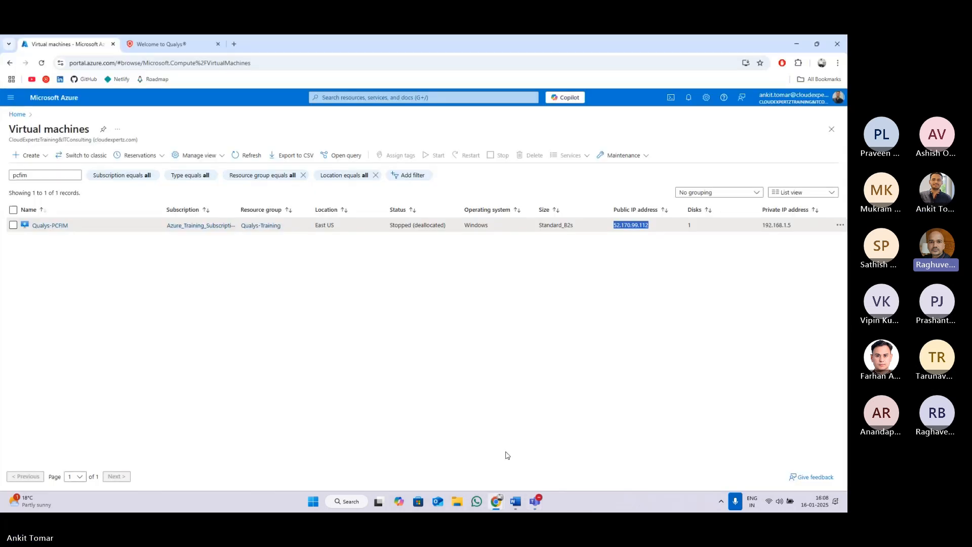
# - In Qualys Agent Management, inspect Qualys-Win2k19's actions, then dismiss the menu and deselect it unchanged
pyautogui.click(152, 44)
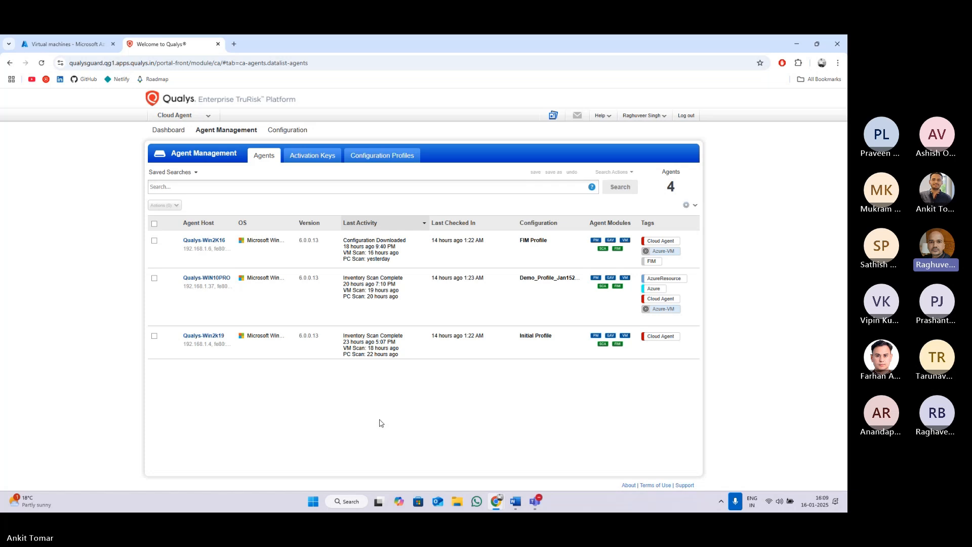
pyautogui.click(154, 336)
pyautogui.click(164, 205)
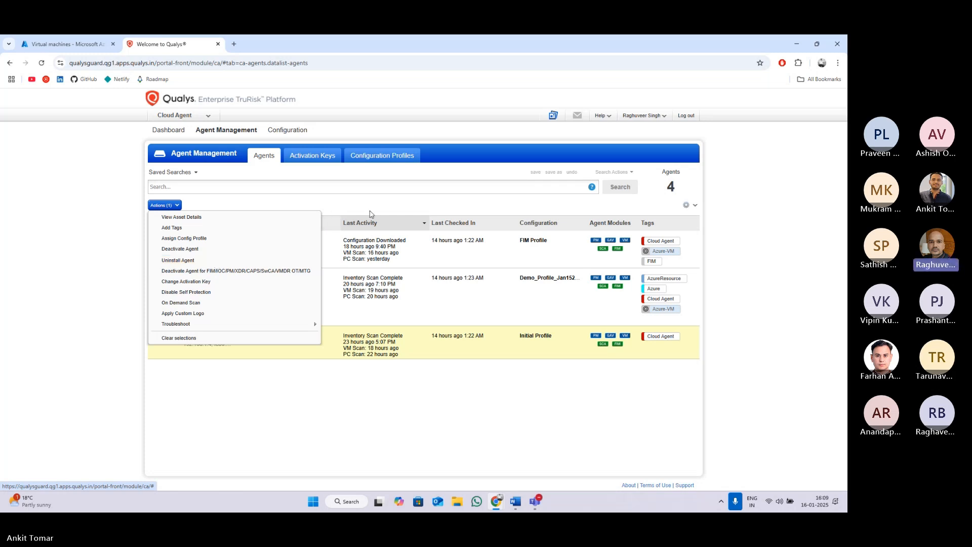
pyautogui.click(453, 393)
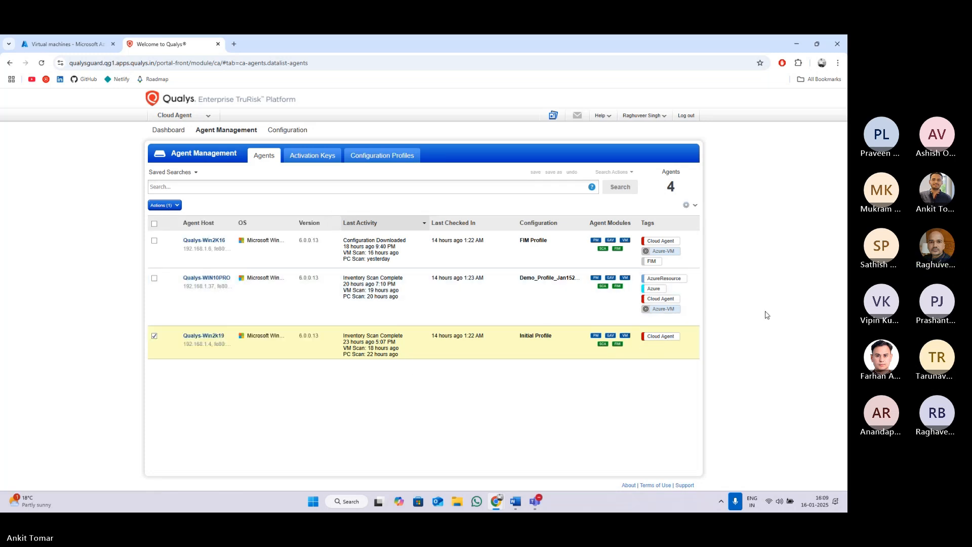
pyautogui.click(153, 338)
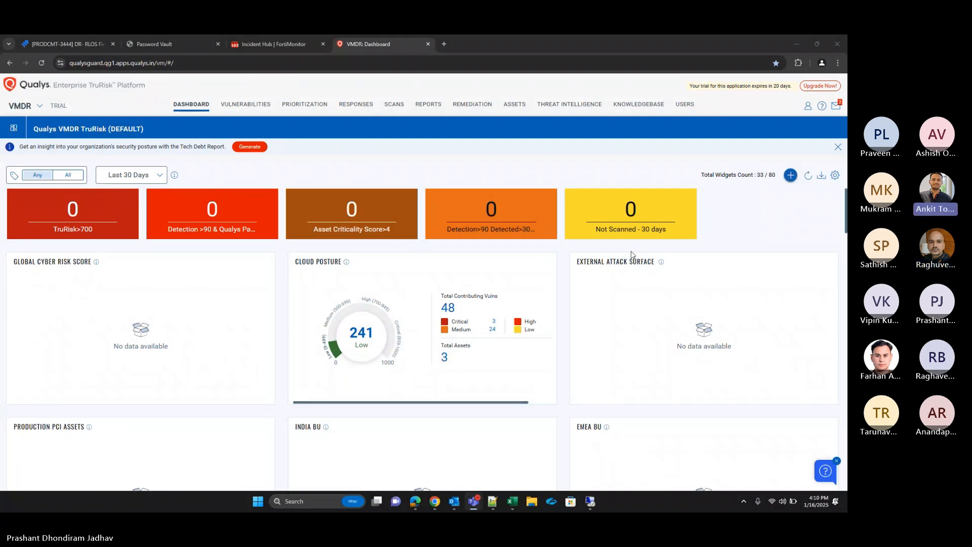
# - Switch from VMDR to the Cloud Agent module via the application list
pyautogui.click(38, 108)
pyautogui.scroll(-5, 56, 452)
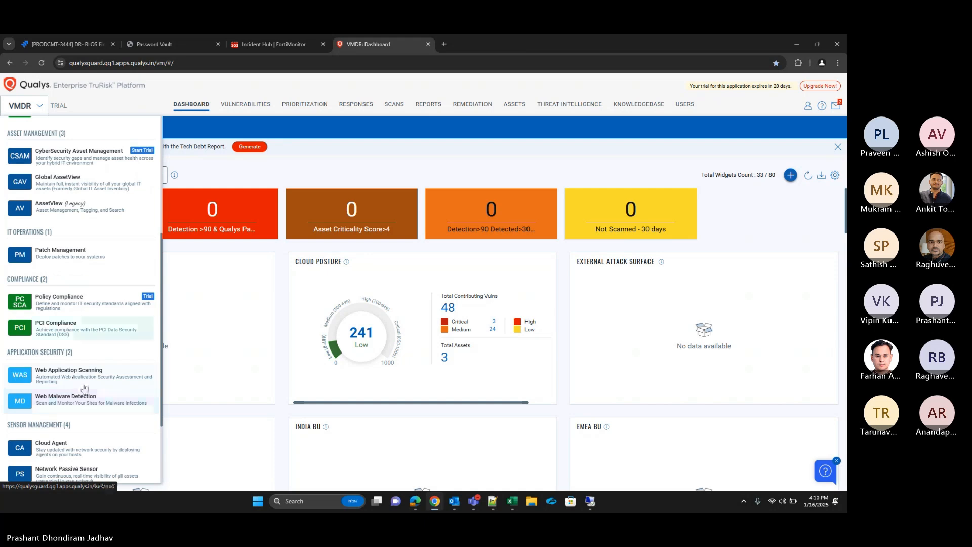
pyautogui.click(57, 452)
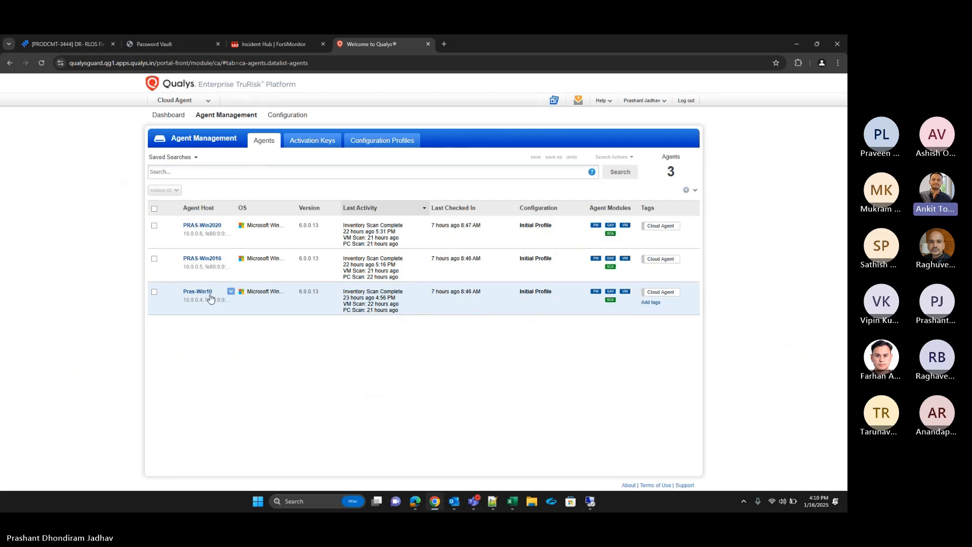
# - Uninstall the PRAS-Win2016 agent from its quick actions, confirming both prompts
pyautogui.click(155, 259)
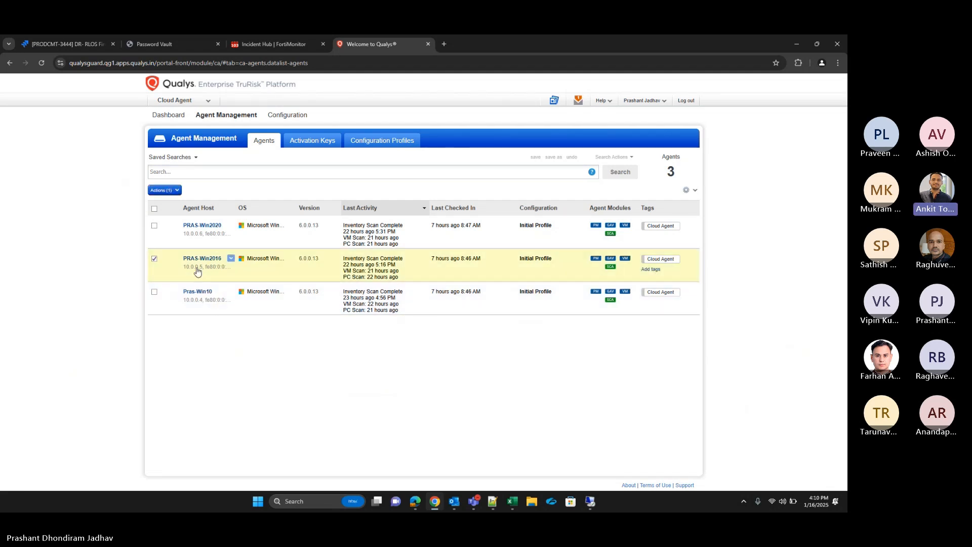
pyautogui.click(233, 261)
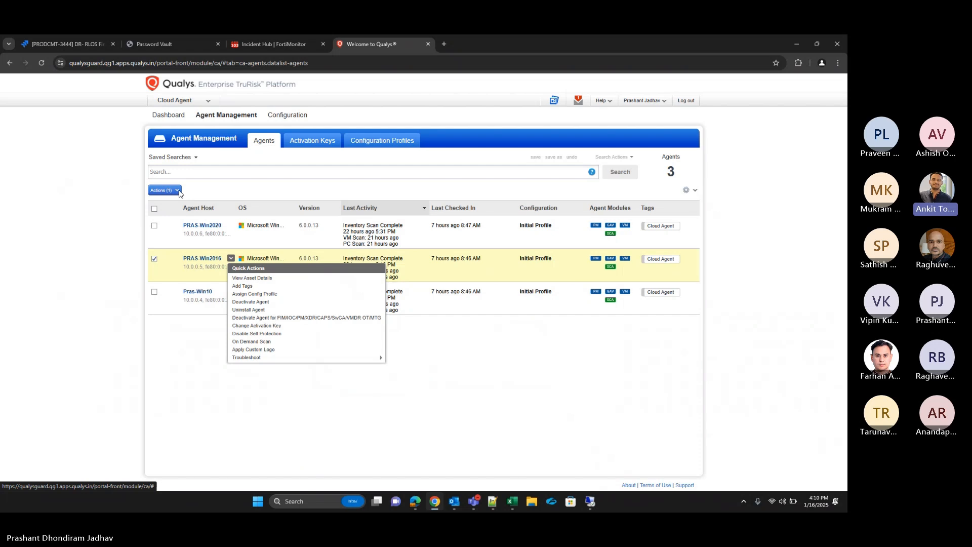
pyautogui.click(256, 310)
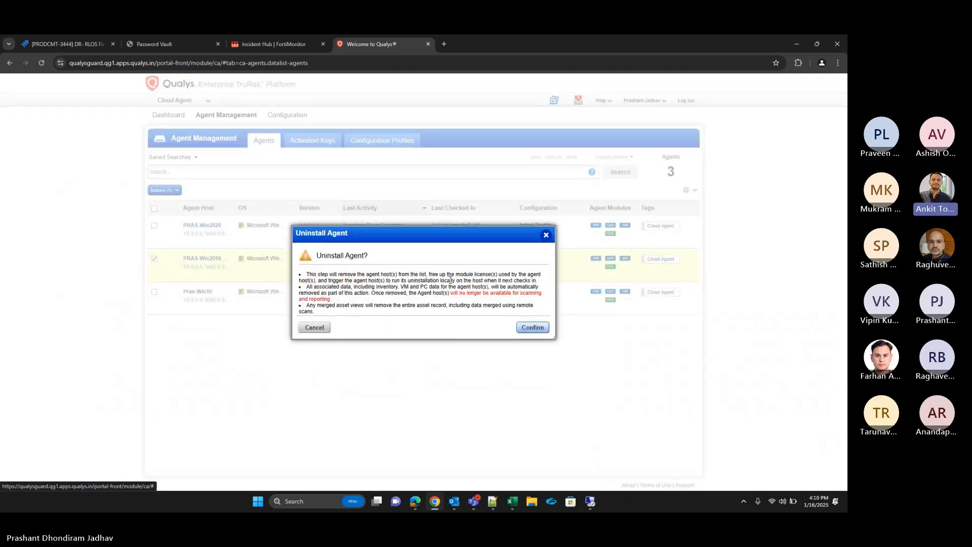
pyautogui.click(533, 328)
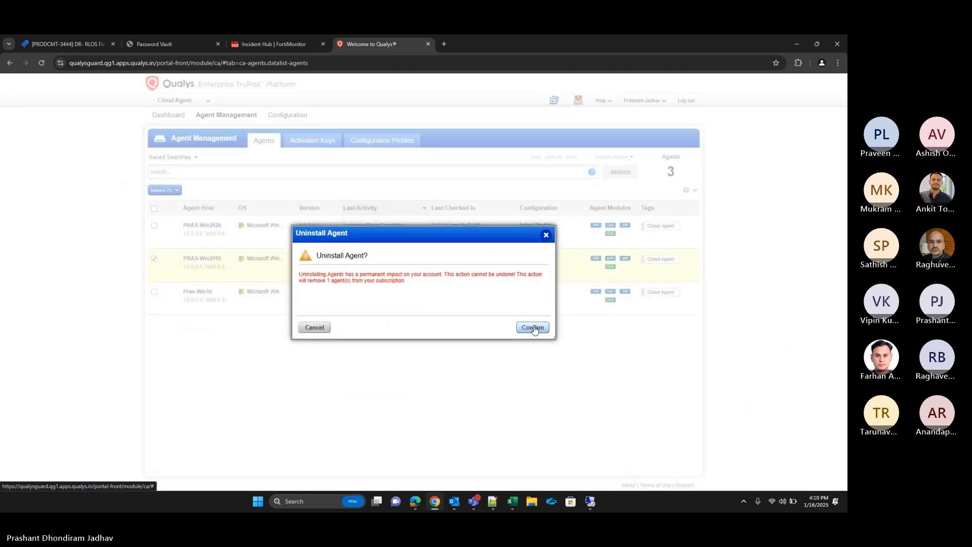
pyautogui.click(533, 328)
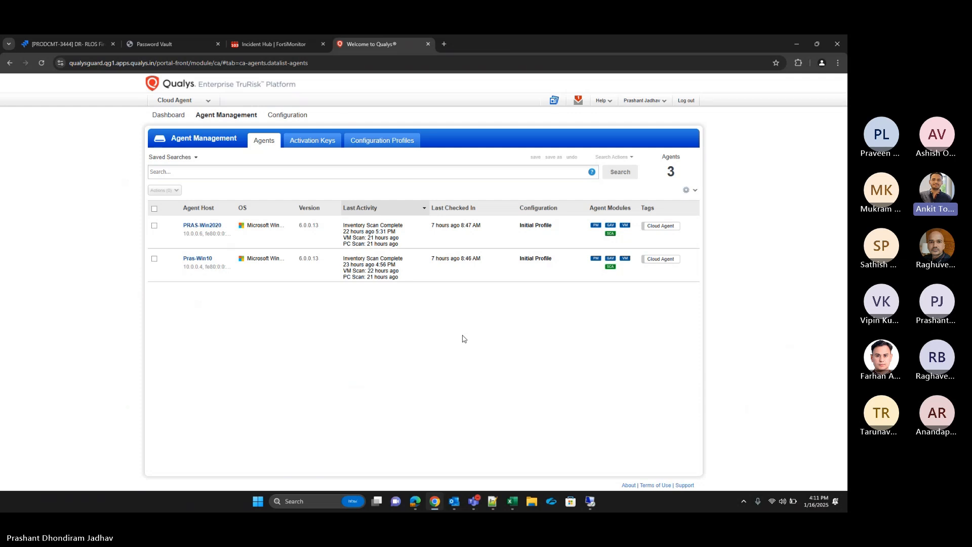
# - Bring up the 4.227.127.59 remote session, minimize and reopen it, then leave full screen
pyautogui.click(416, 498)
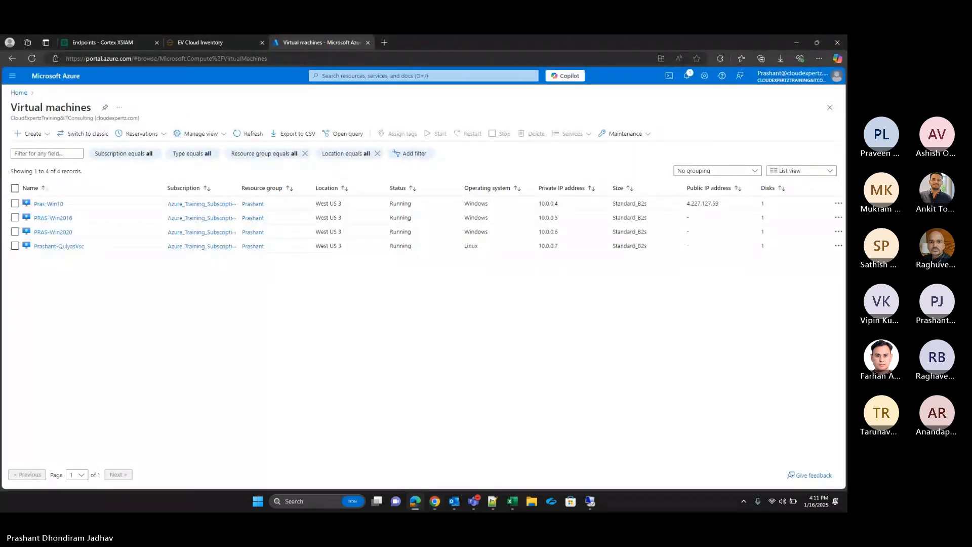
pyautogui.click(590, 501)
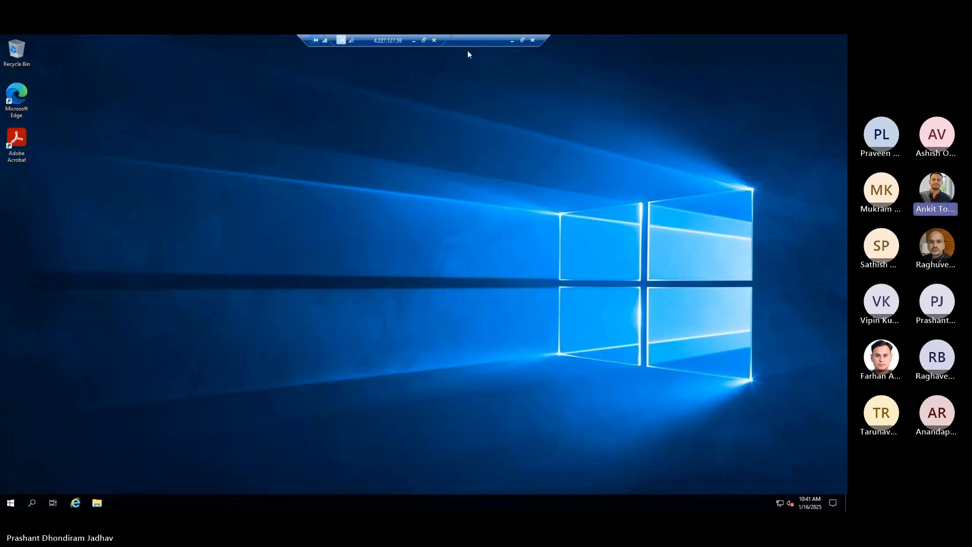
pyautogui.click(413, 43)
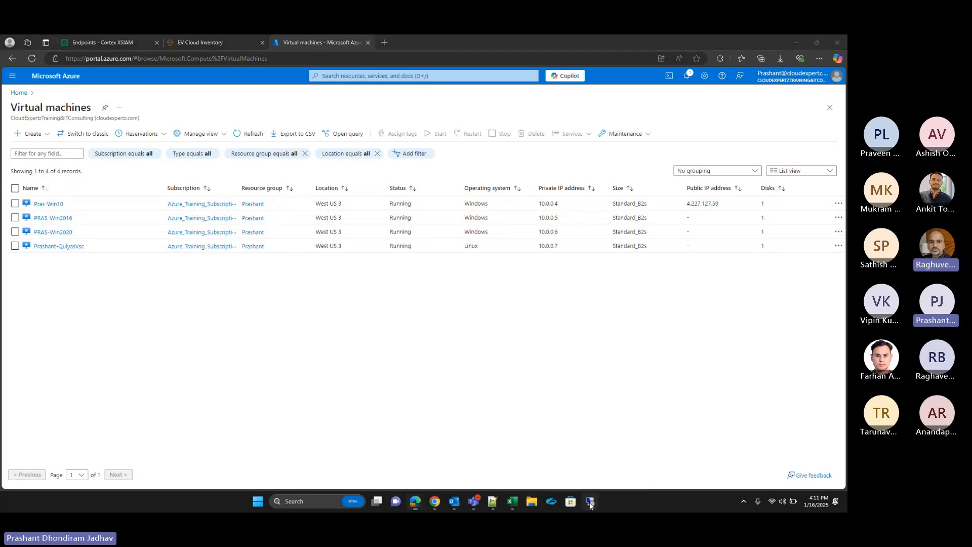
pyautogui.click(590, 501)
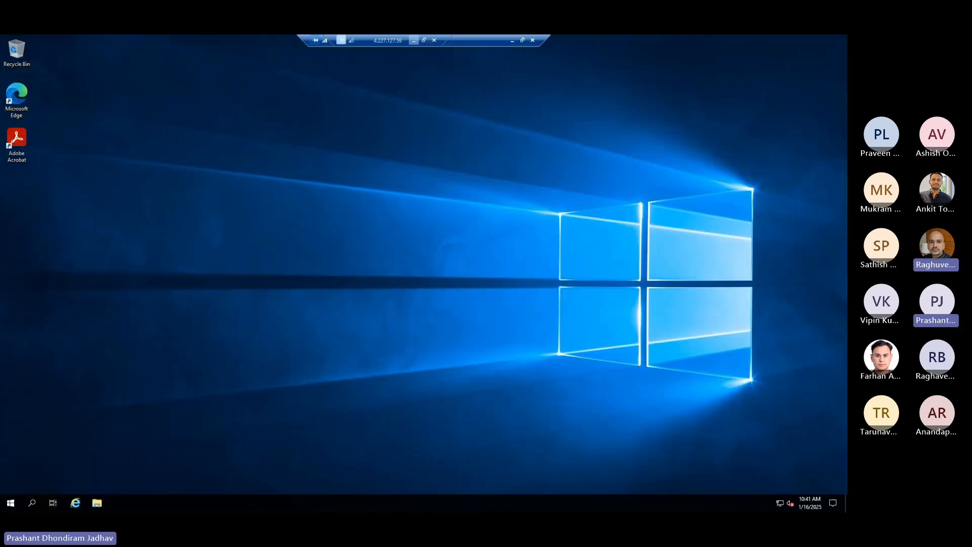
pyautogui.click(523, 40)
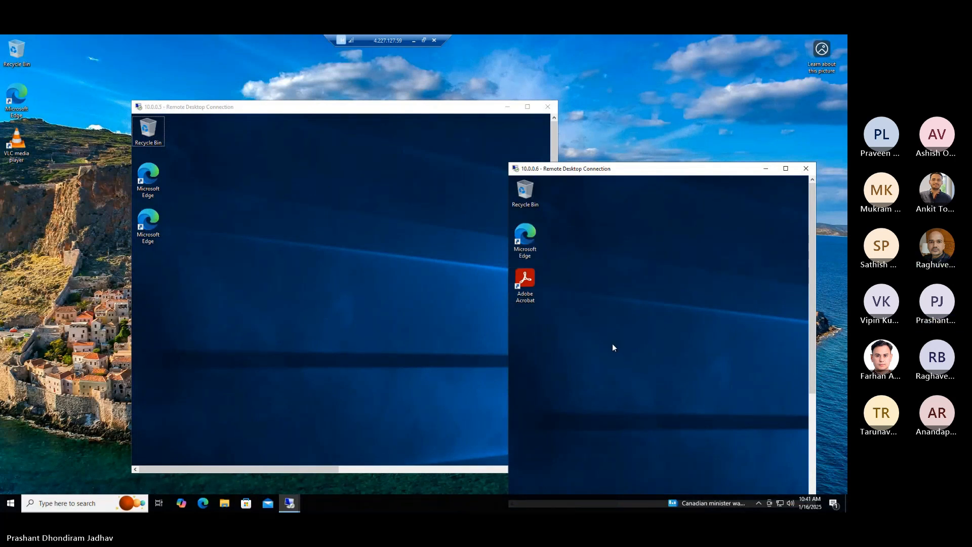
# - Maximize and restore the 10.0.0.5 session, minimize remote desktop, and open PRAS-Win2016 in Azure
pyautogui.click(528, 108)
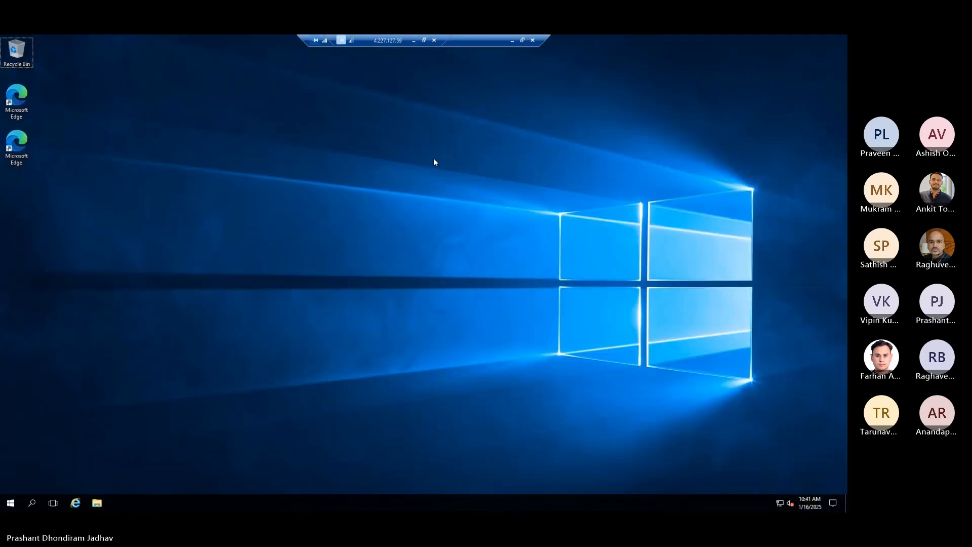
pyautogui.click(522, 41)
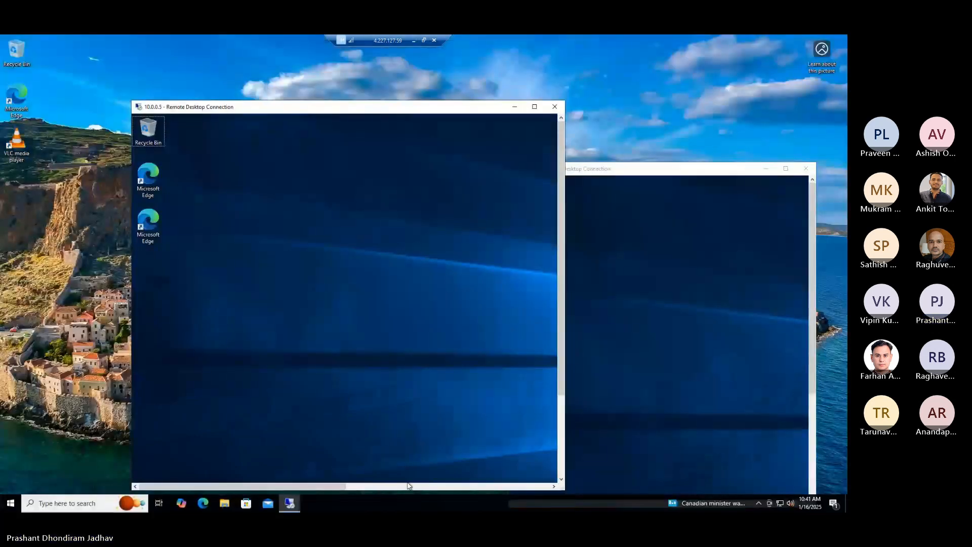
pyautogui.click(414, 40)
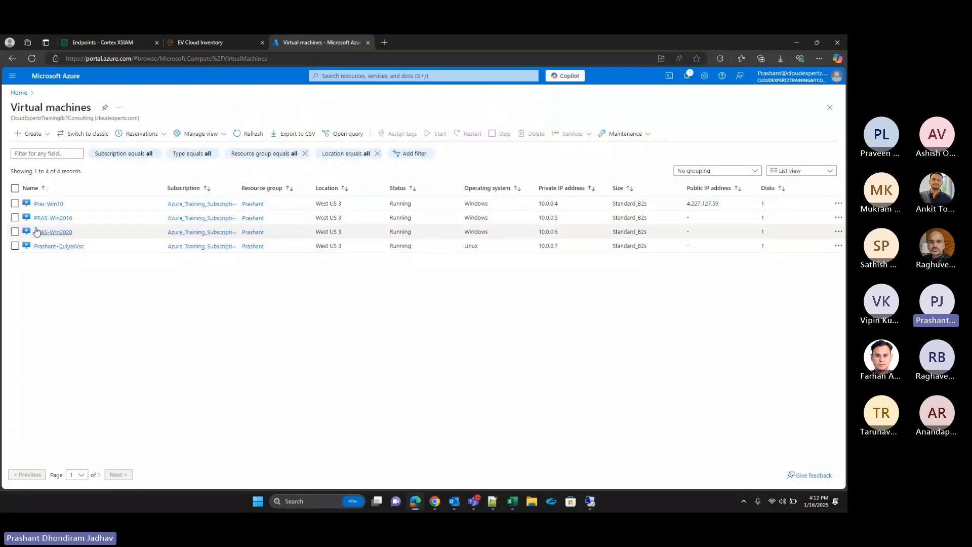
pyautogui.click(65, 221)
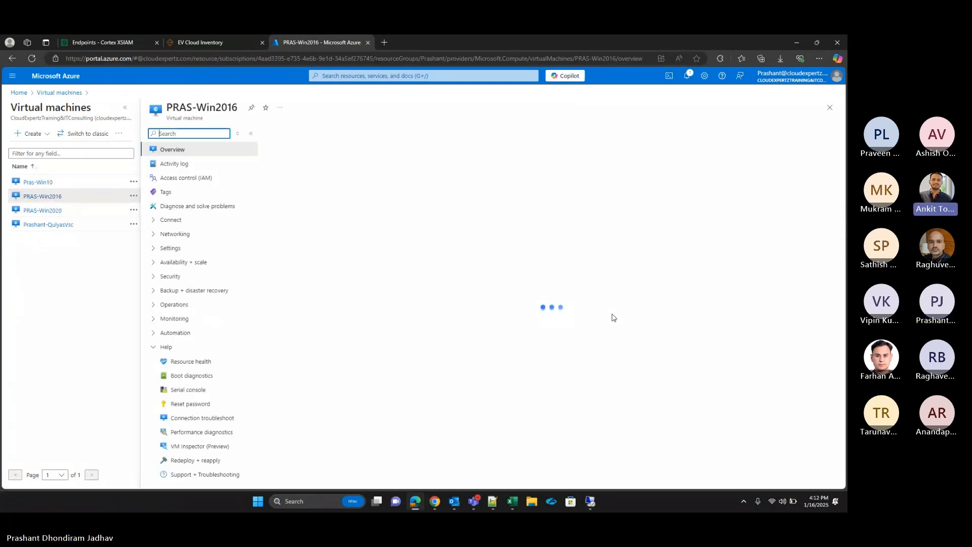
# - Check PRAS-Win2016's properties (Windows Server 2016 Datacenter, 10.0.0.5), then return to the remote desktop
pyautogui.scroll(-2, 682, 359)
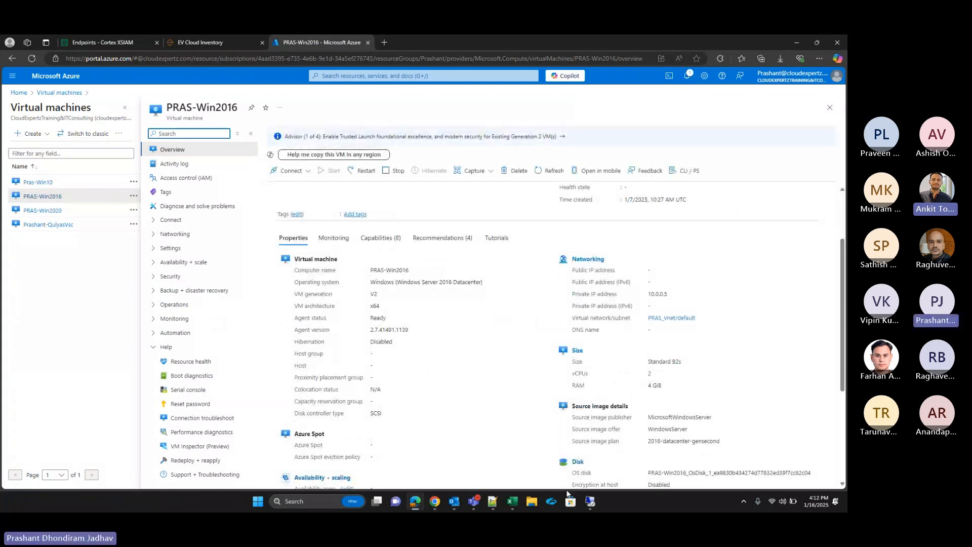
pyautogui.click(590, 502)
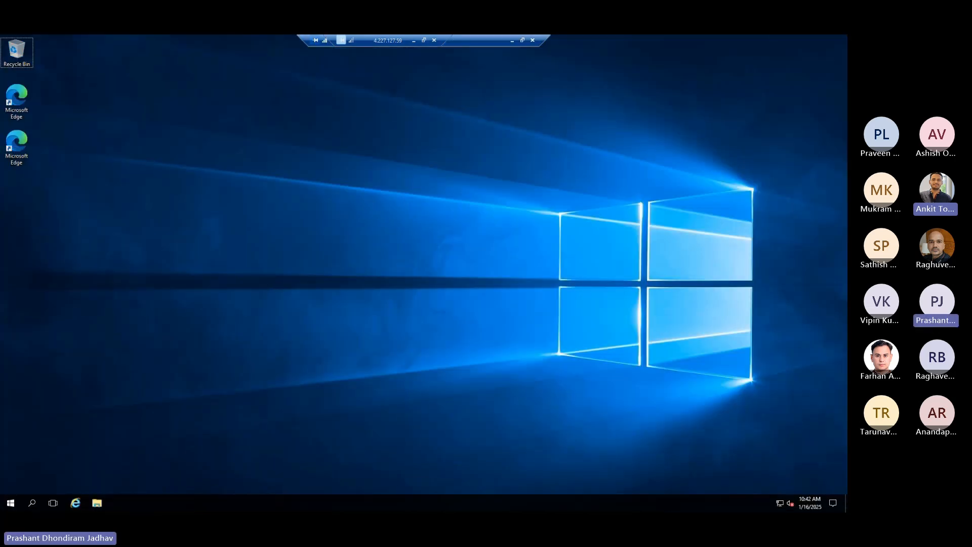
# - Launch Task Manager on the remote server with full details, maximized, and select Qualys Cloud Agent
pyautogui.click(32, 502)
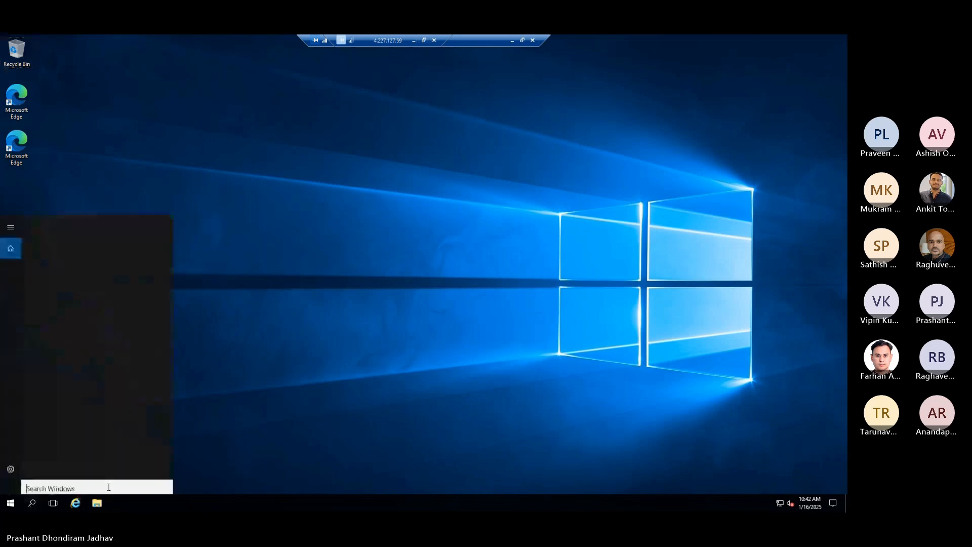
pyautogui.write('task')
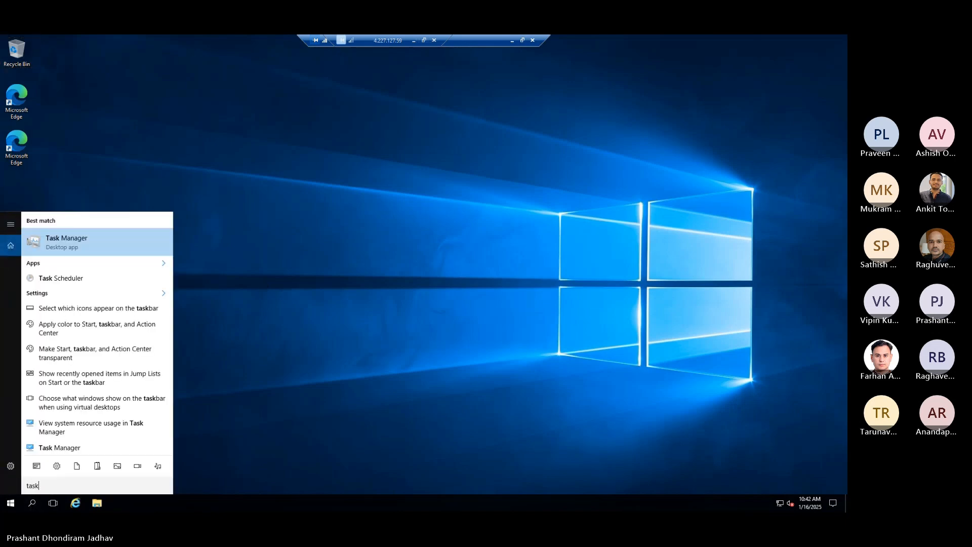
pyautogui.press('Return')
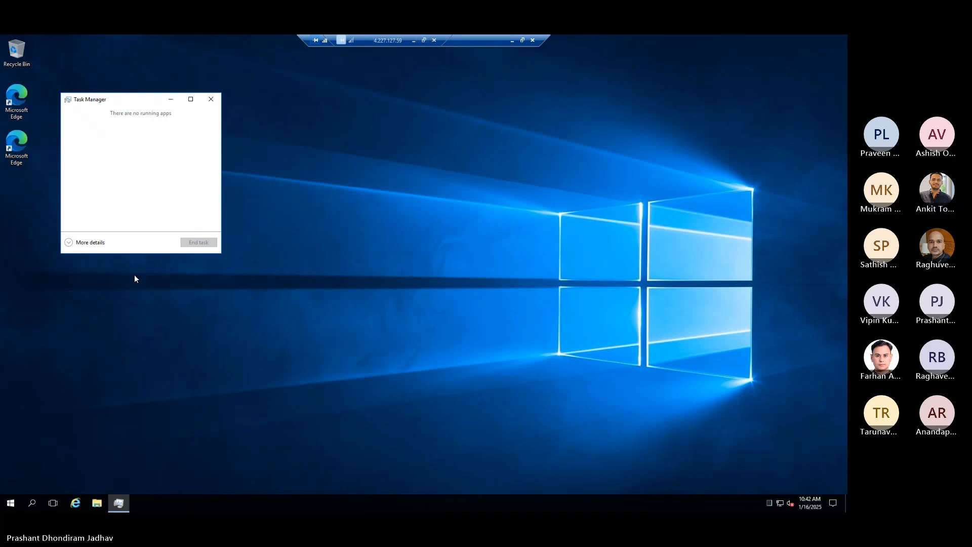
pyautogui.click(90, 243)
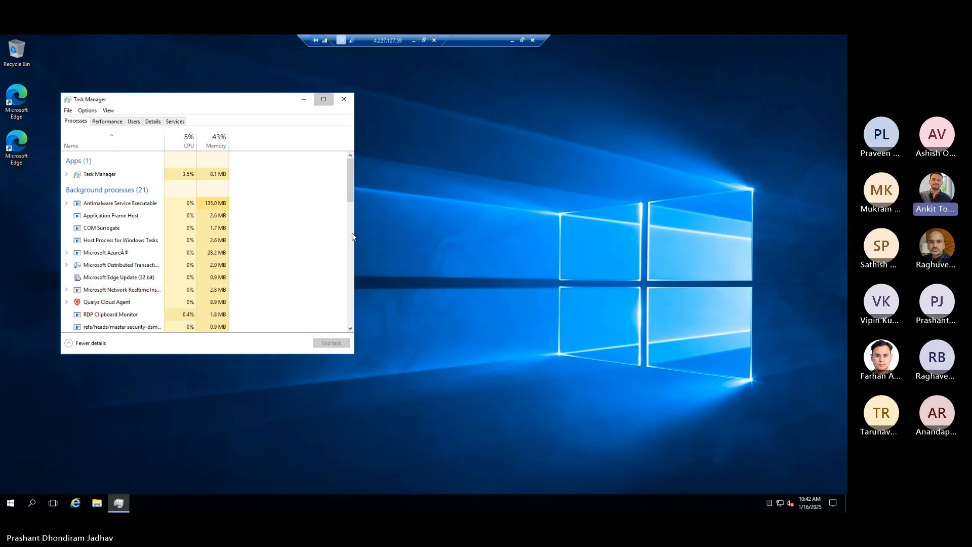
pyautogui.click(324, 99)
pyautogui.click(45, 243)
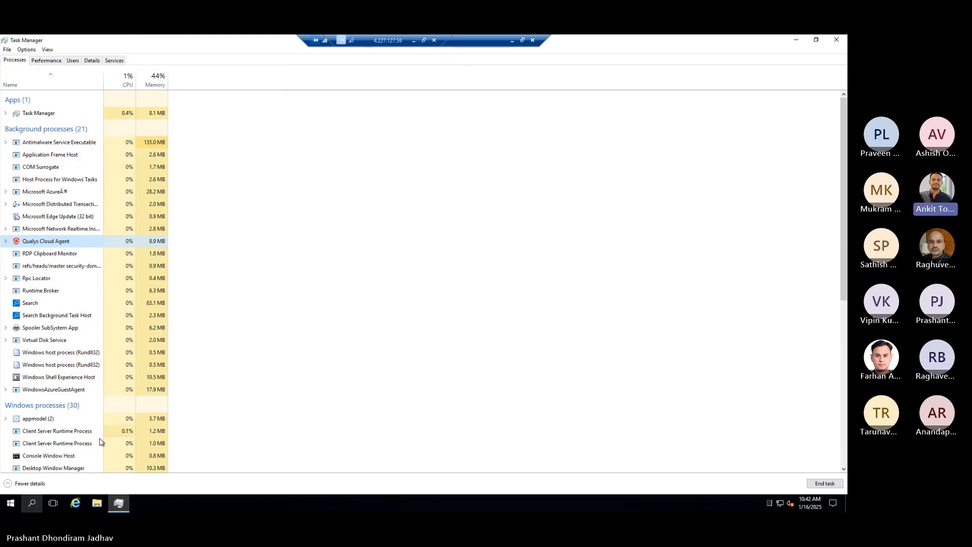
# - Search 'con' on the remote server and open Control Panel
pyautogui.press('super')
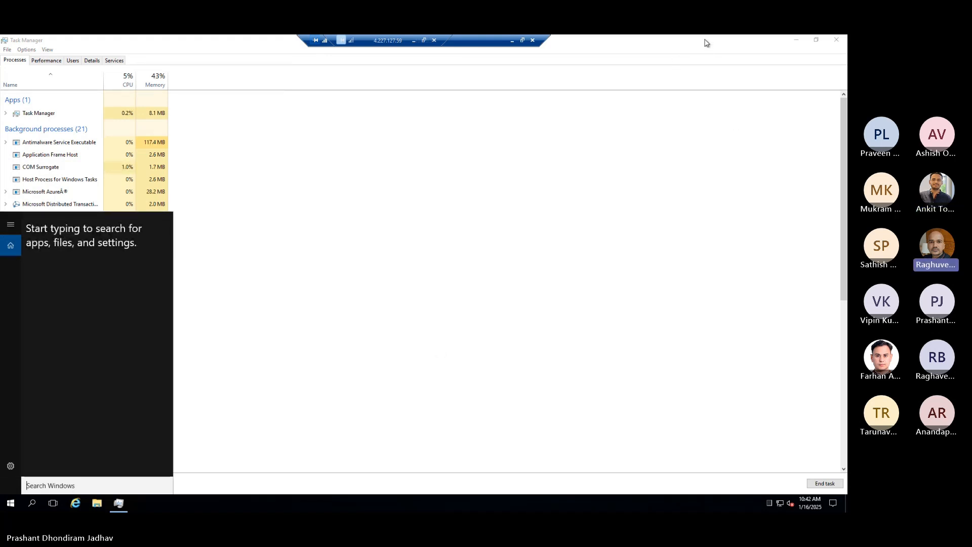
pyautogui.click(190, 298)
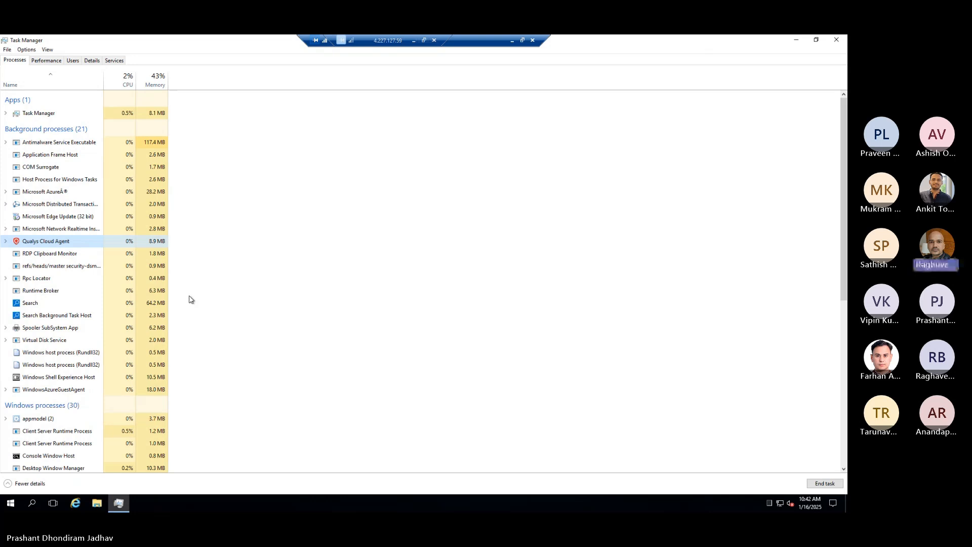
pyautogui.click(31, 503)
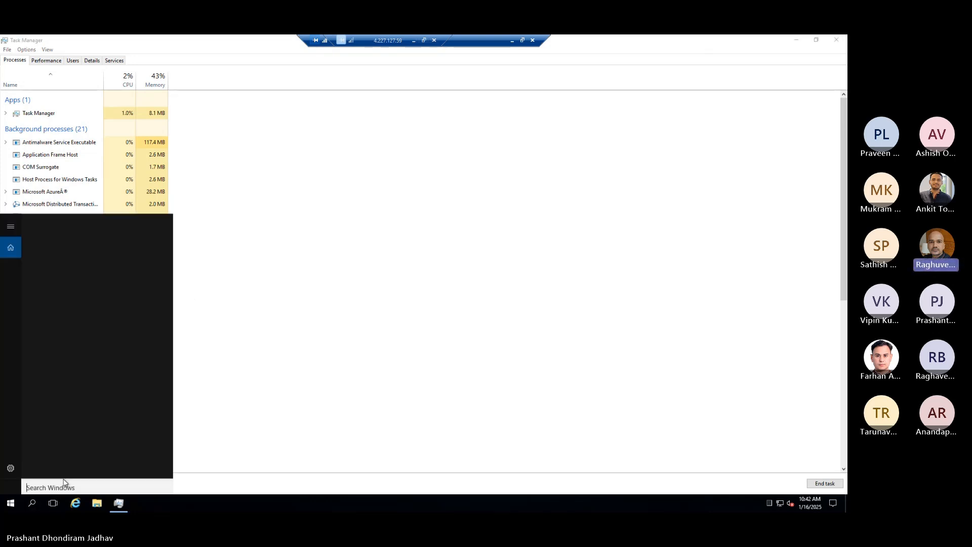
pyautogui.write('contr')
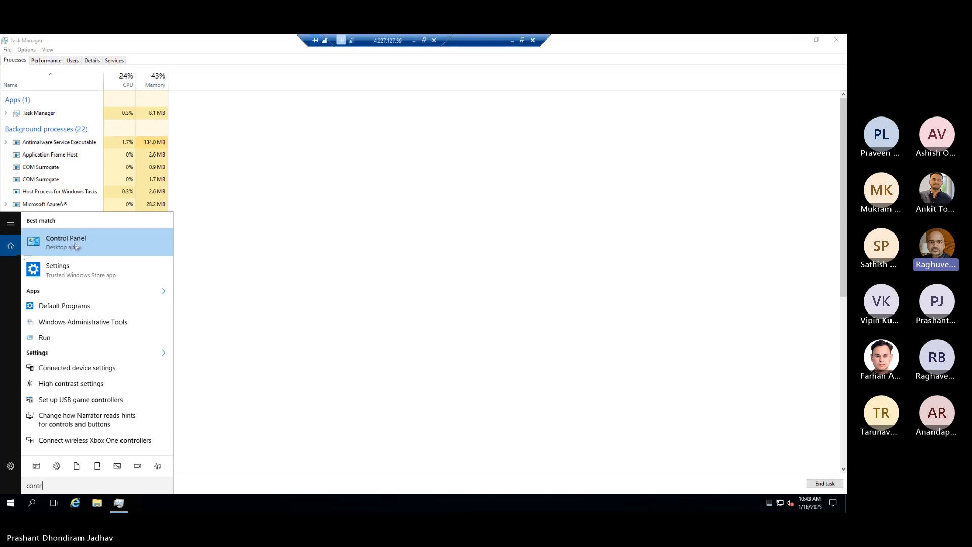
pyautogui.click(77, 246)
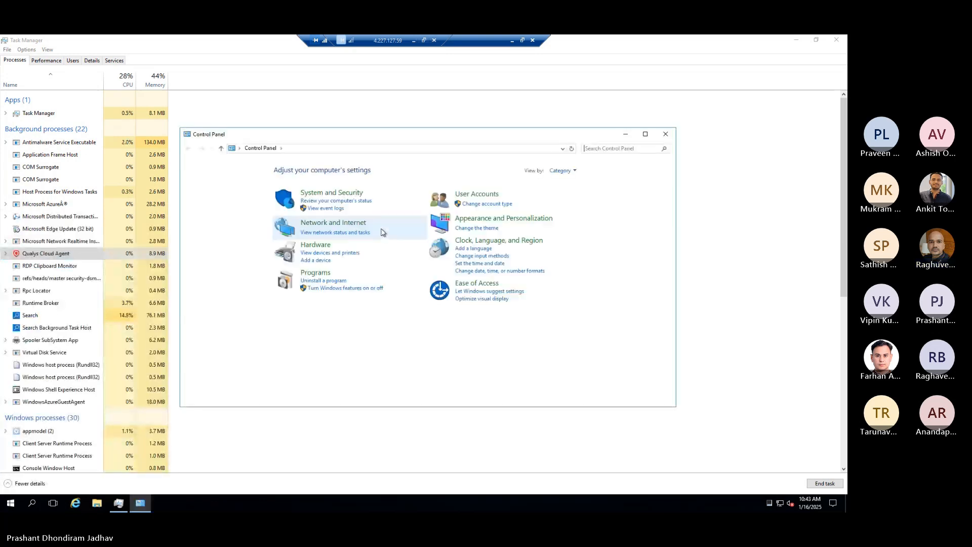
# - Uninstall Qualys Cloud Security Agent via Programs and Features, then minimize the remote session
pyautogui.click(326, 281)
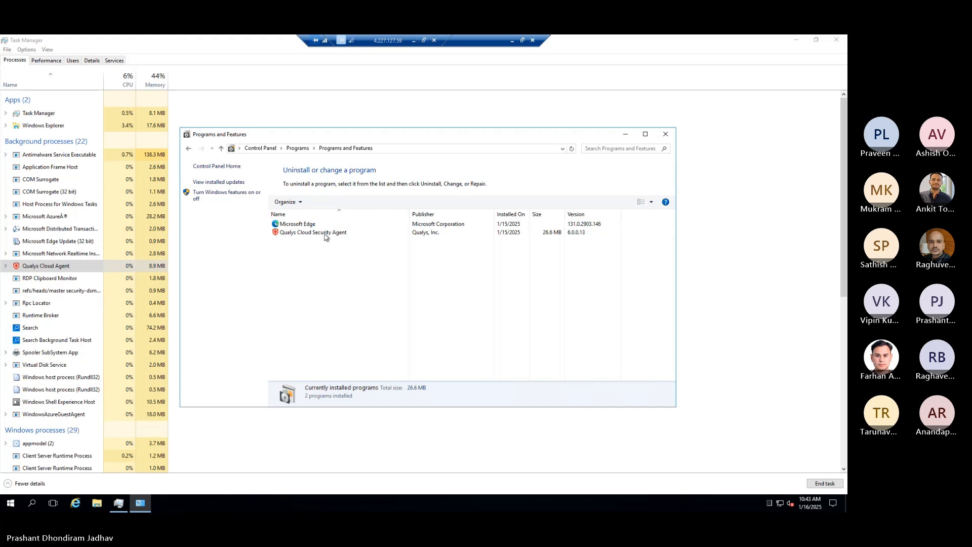
pyautogui.click(325, 236)
pyautogui.rightClick(325, 236)
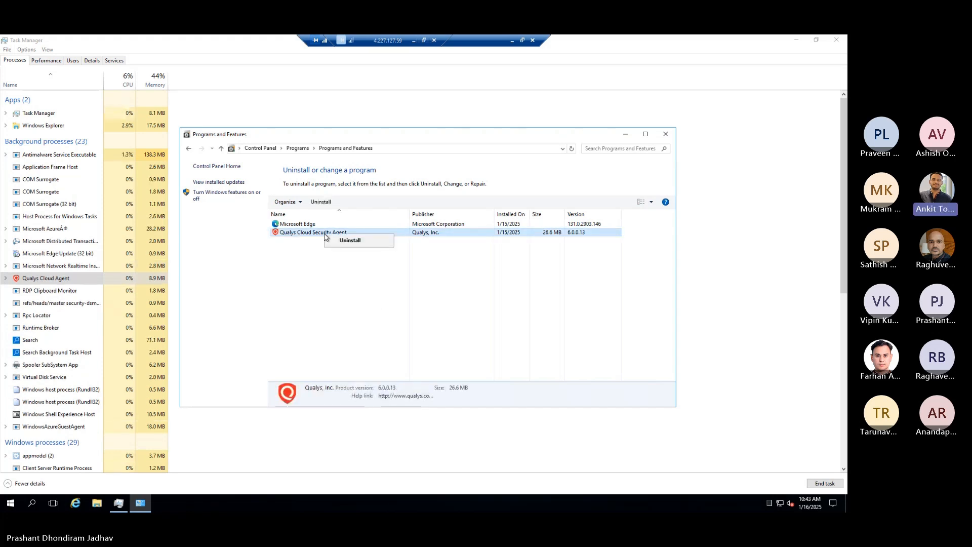
pyautogui.click(348, 241)
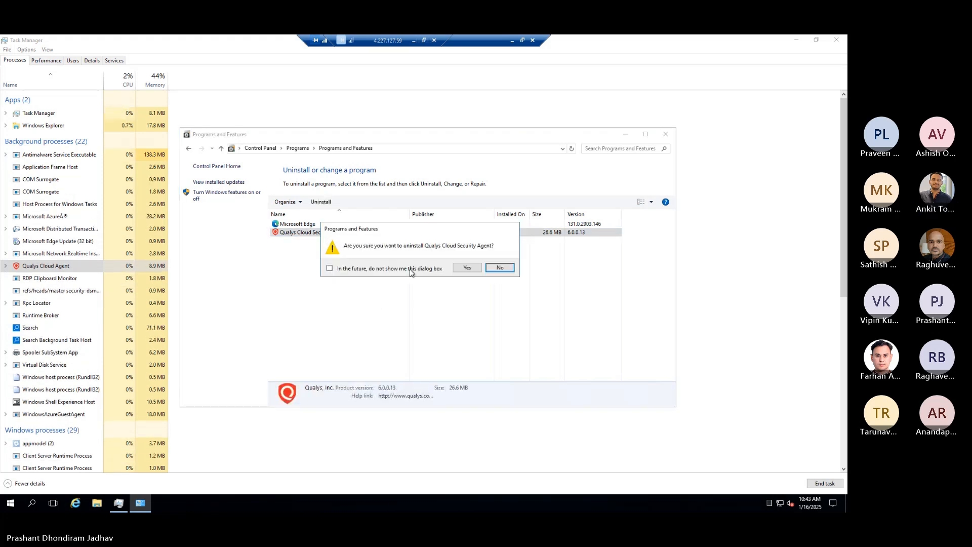
pyautogui.click(467, 267)
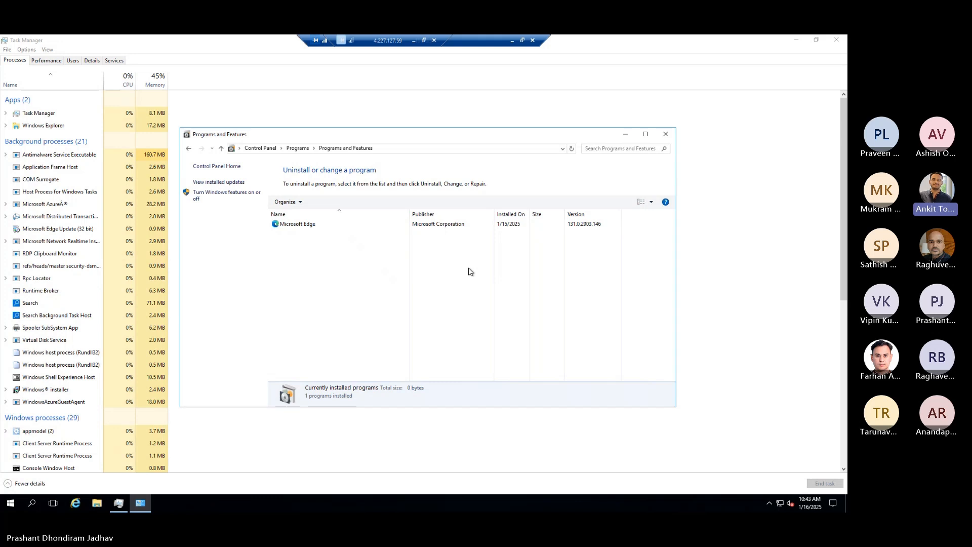
pyautogui.click(414, 41)
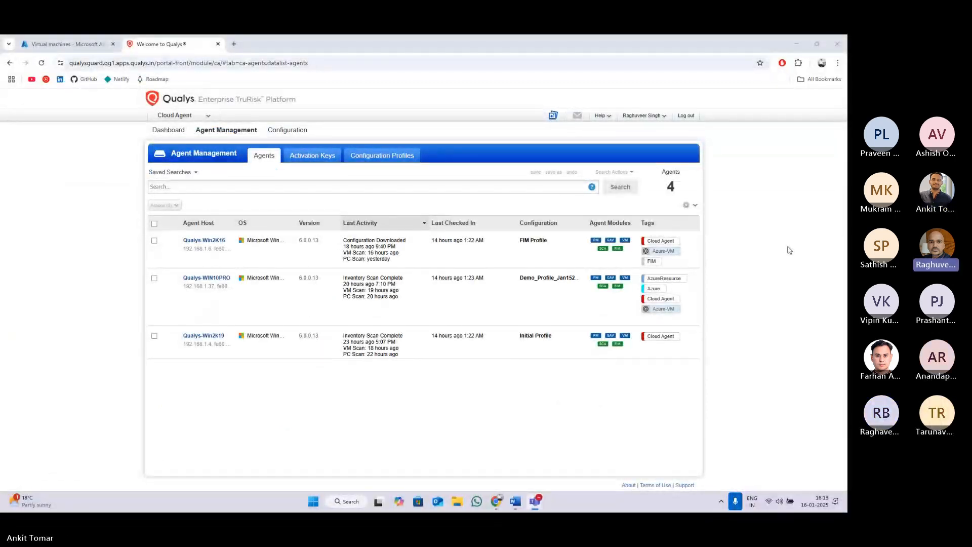
# - In the Qualys browser window, go to Activation Keys and start a new key
pyautogui.click(789, 250)
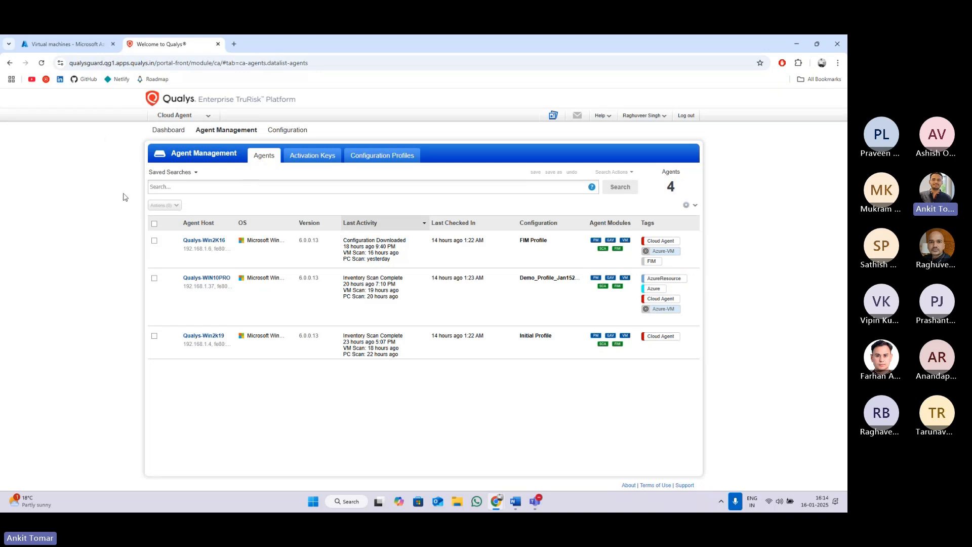
pyautogui.click(302, 161)
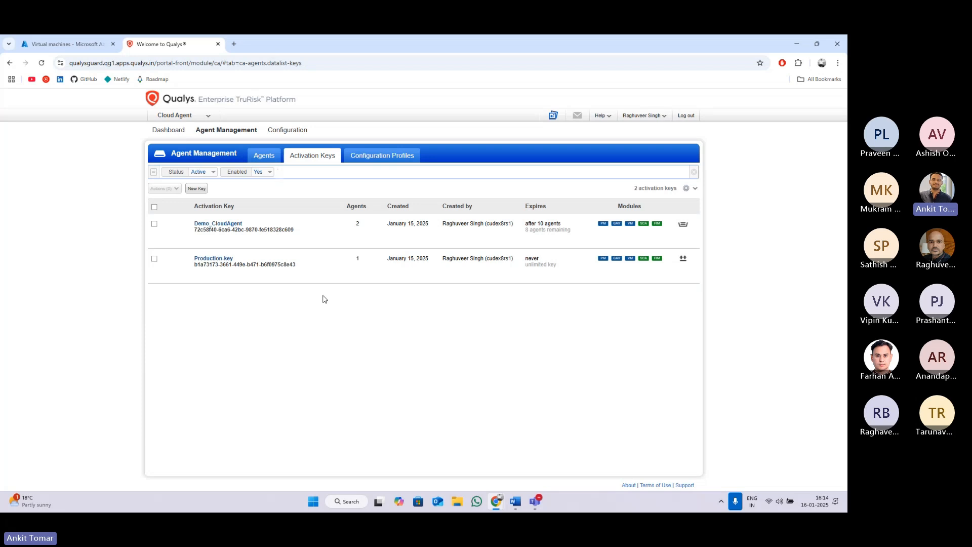
pyautogui.click(197, 187)
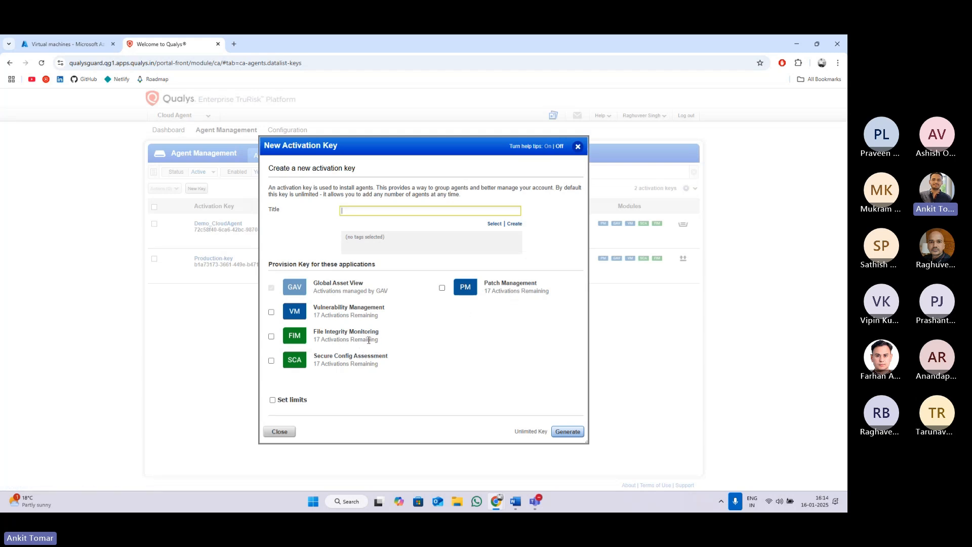
# - Enable usage limits on the new key, review the count and date options, and close without generating
pyautogui.click(273, 400)
pyautogui.scroll(-2, 430, 374)
pyautogui.scroll(1, 422, 331)
pyautogui.scroll(-1, 421, 333)
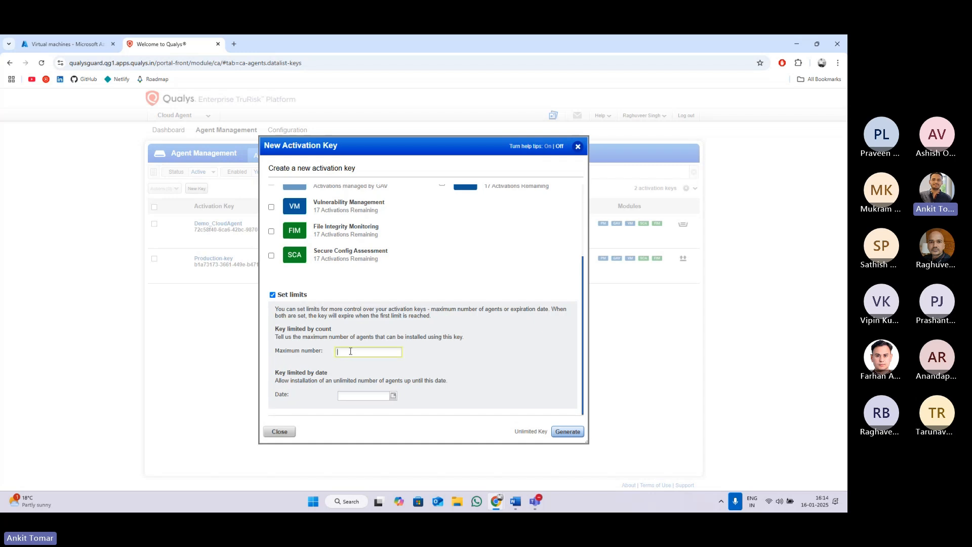
pyautogui.click(449, 356)
pyautogui.moveTo(288, 373); pyautogui.dragTo(374, 382)
pyautogui.moveTo(415, 381); pyautogui.dragTo(457, 387)
pyautogui.click(472, 386)
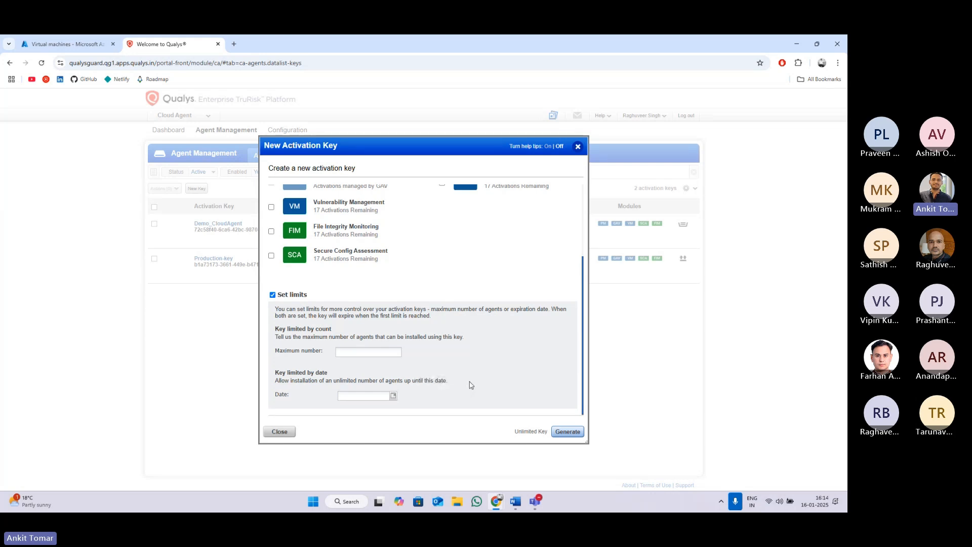
pyautogui.click(279, 432)
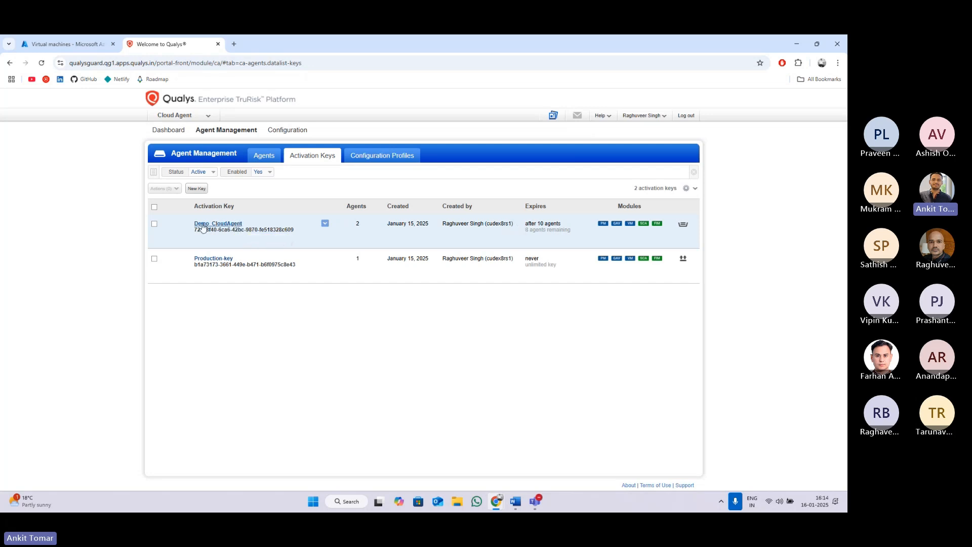
pyautogui.click(155, 224)
pyautogui.click(326, 227)
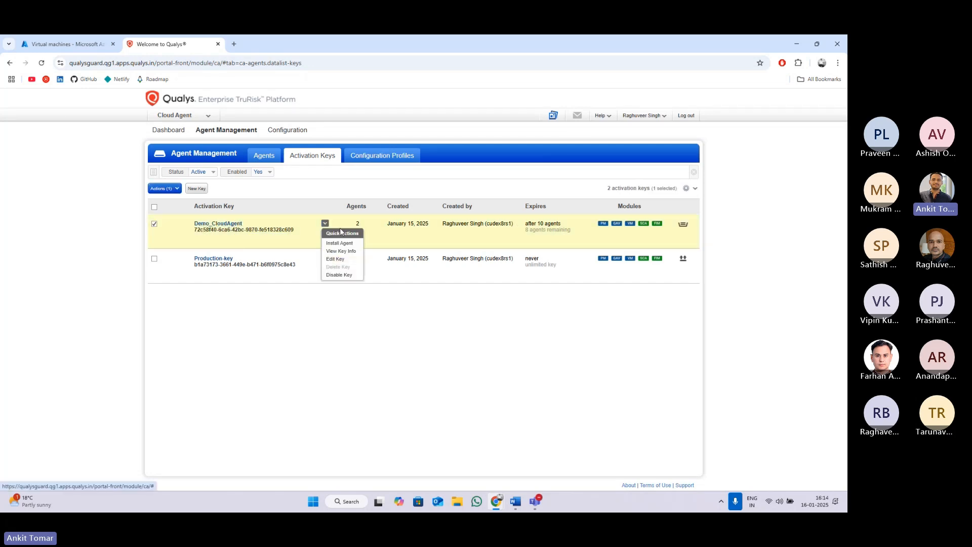
pyautogui.click(334, 262)
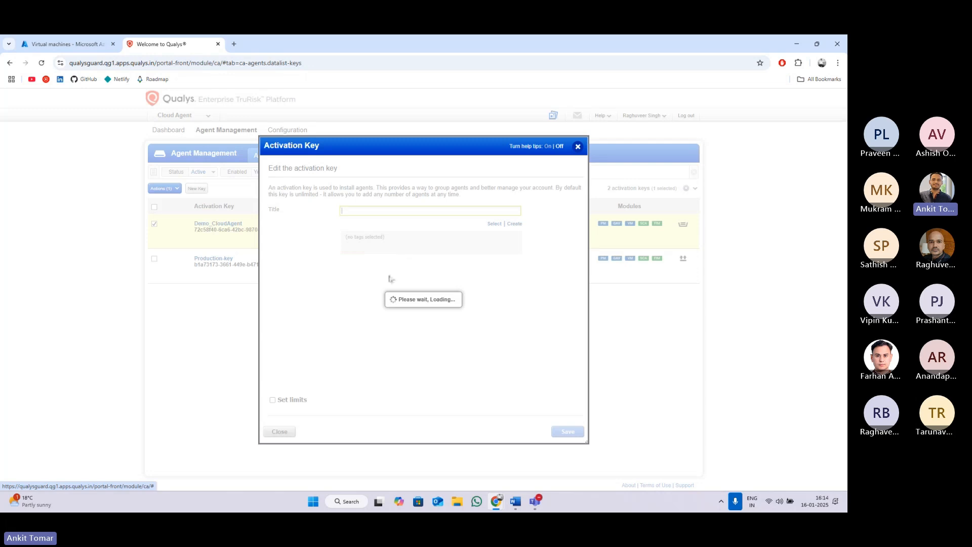
pyautogui.scroll(-3, 365, 329)
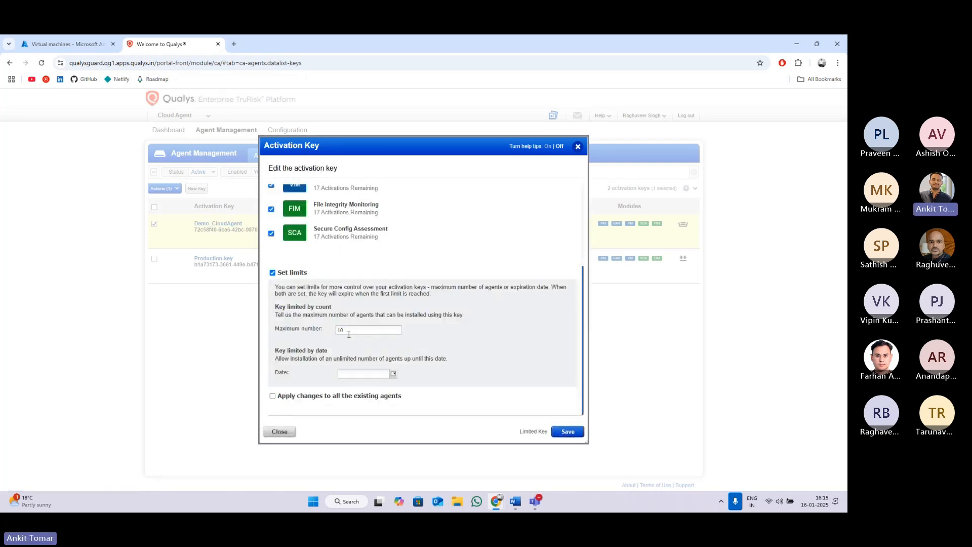
pyautogui.click(273, 273)
pyautogui.click(280, 432)
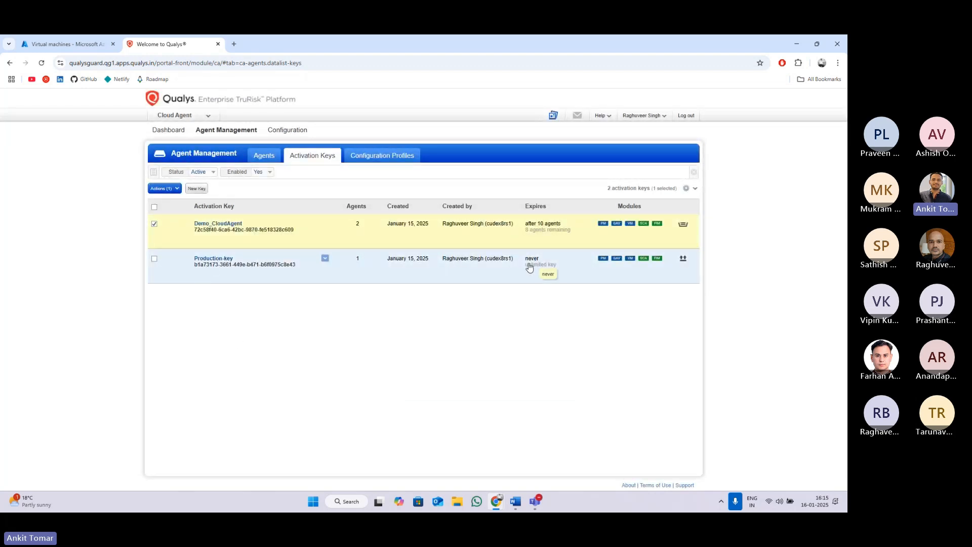
pyautogui.click(154, 224)
# - Generate an unlimited 'FIM DEMO' activation key with Vulnerability Management, FIM, SCA and Patch Management
pyautogui.click(199, 189)
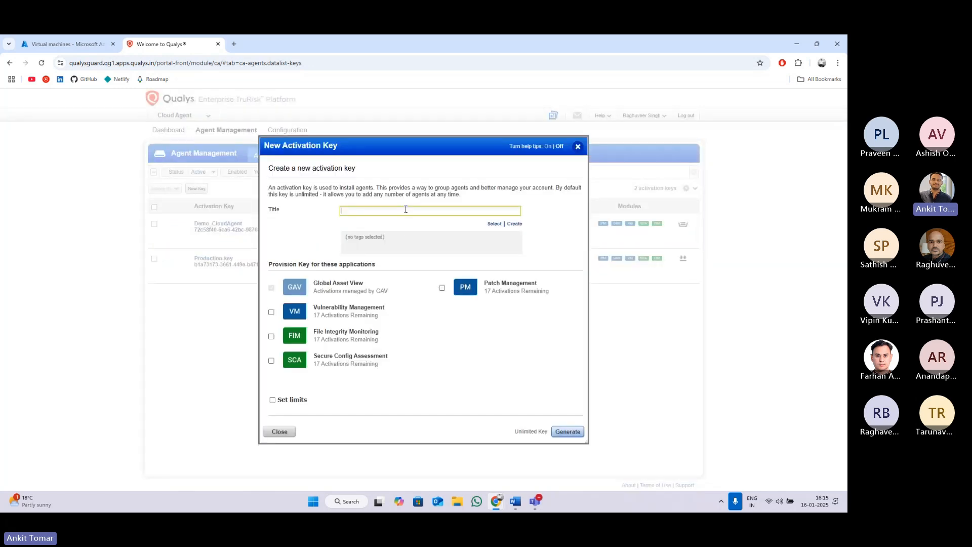
pyautogui.write('FIM DEMO')
pyautogui.click(272, 311)
pyautogui.click(272, 361)
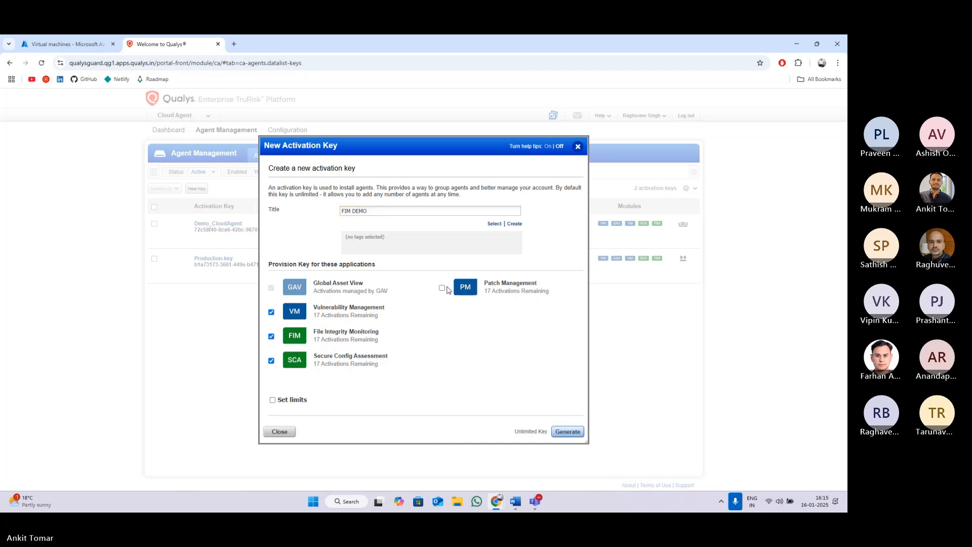
pyautogui.click(443, 288)
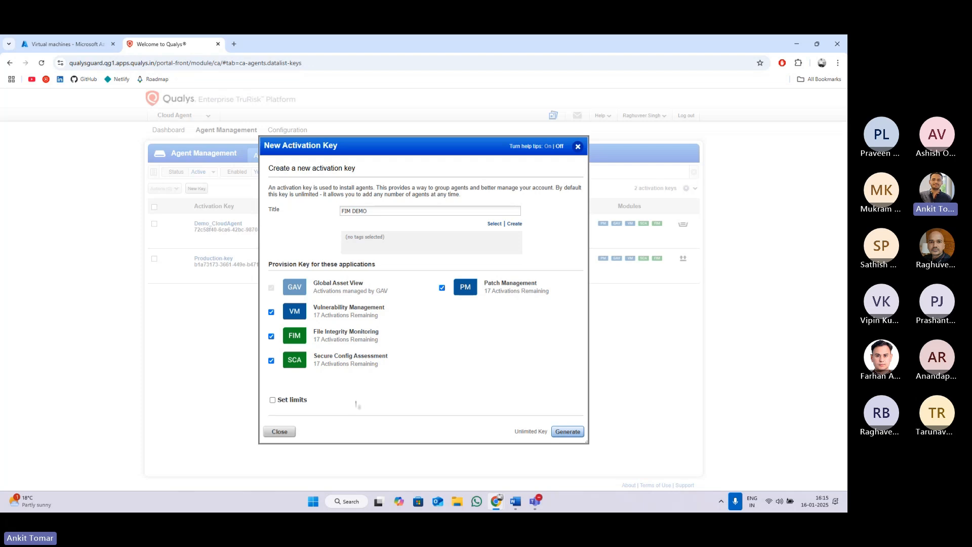
pyautogui.click(568, 432)
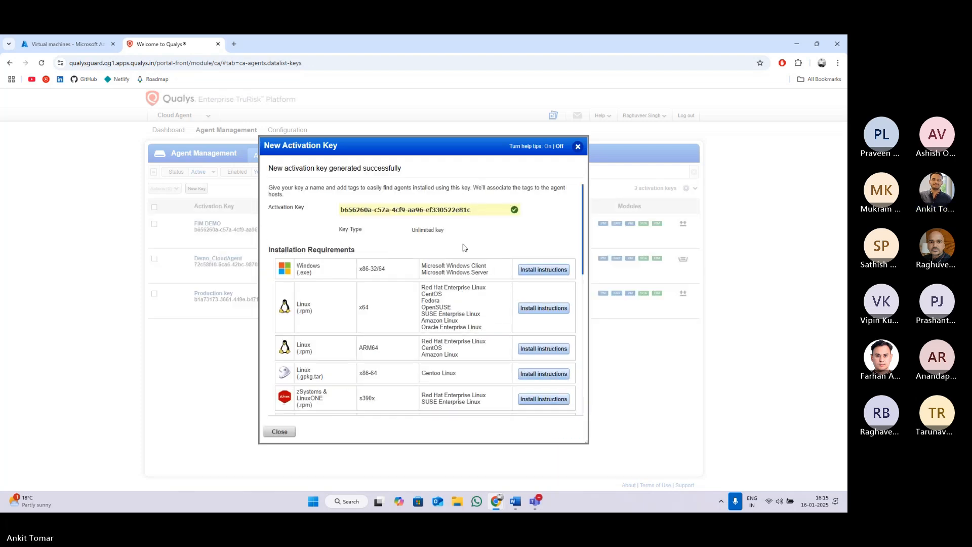
pyautogui.scroll(-5, 406, 353)
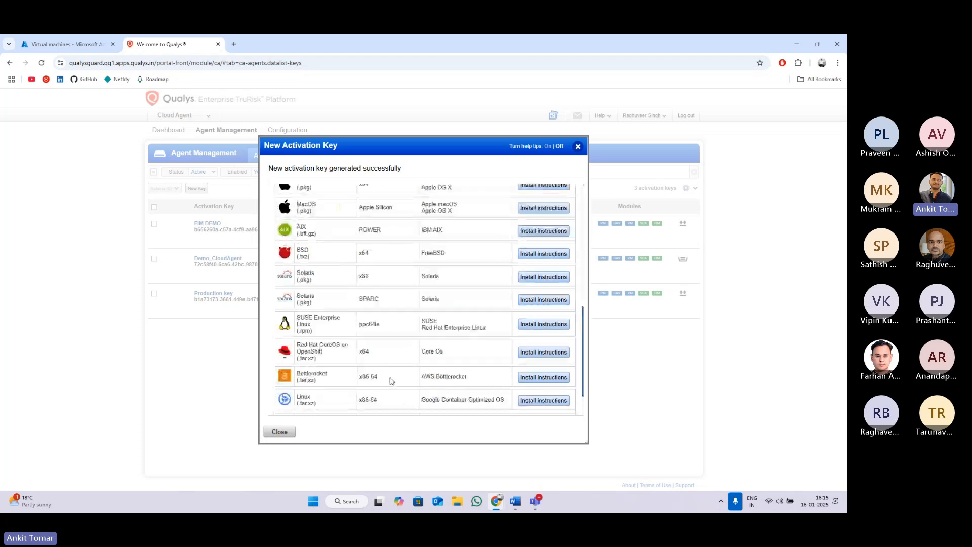
pyautogui.click(280, 431)
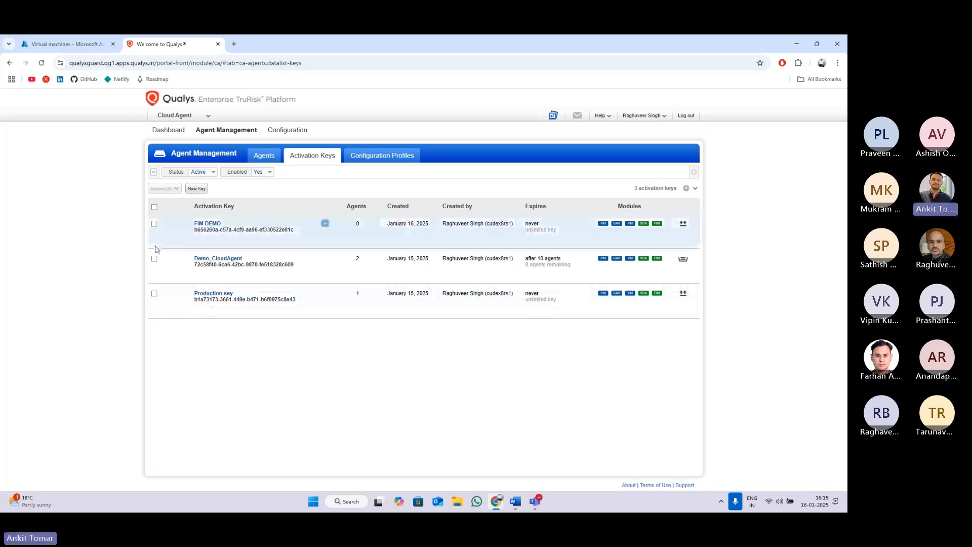
# - Review the FIM DEMO key's agent installation options, close them, and open the Agents list
pyautogui.click(154, 225)
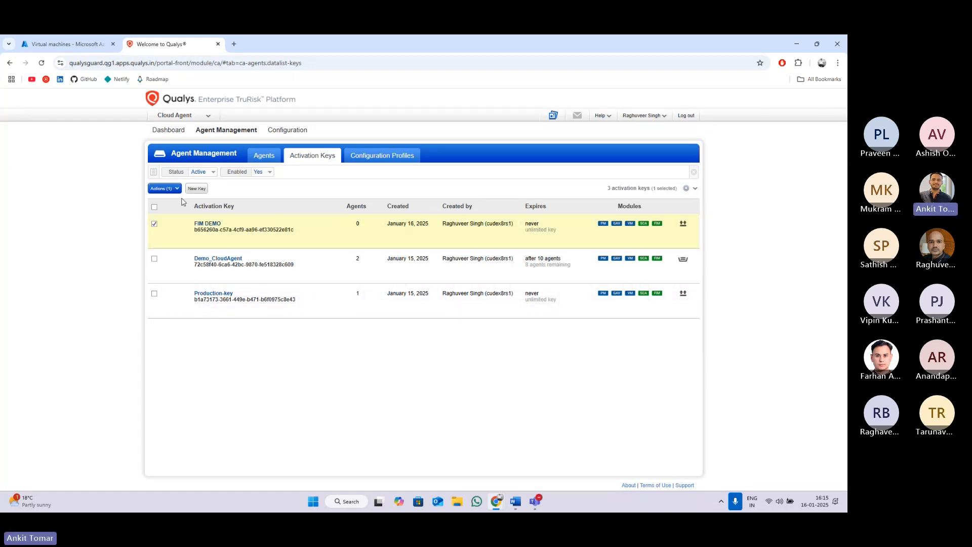
pyautogui.click(171, 190)
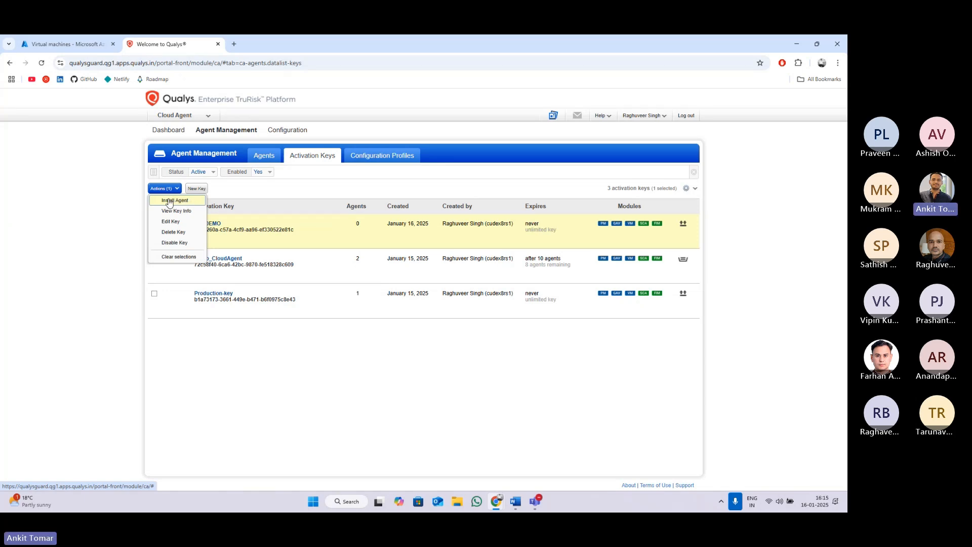
pyautogui.click(169, 201)
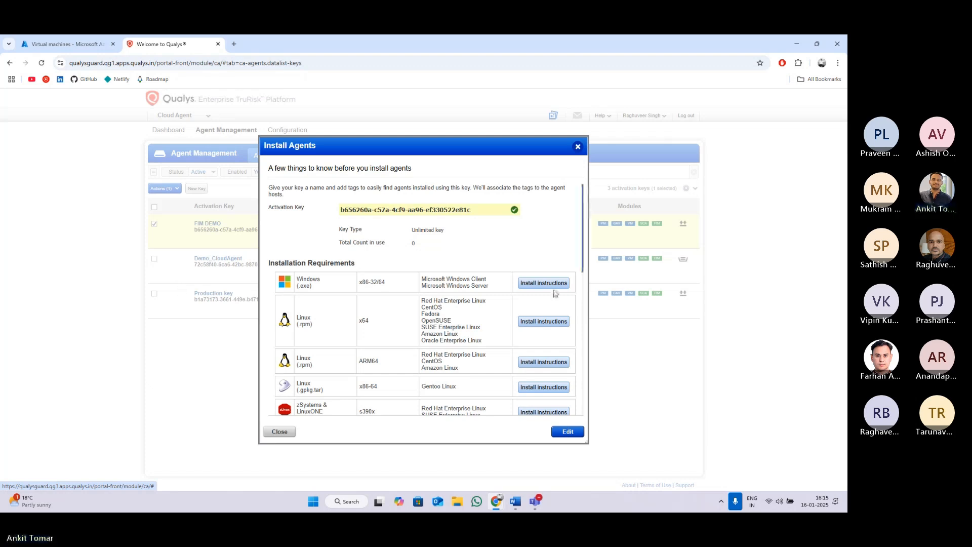
pyautogui.moveTo(321, 279); pyautogui.dragTo(303, 280)
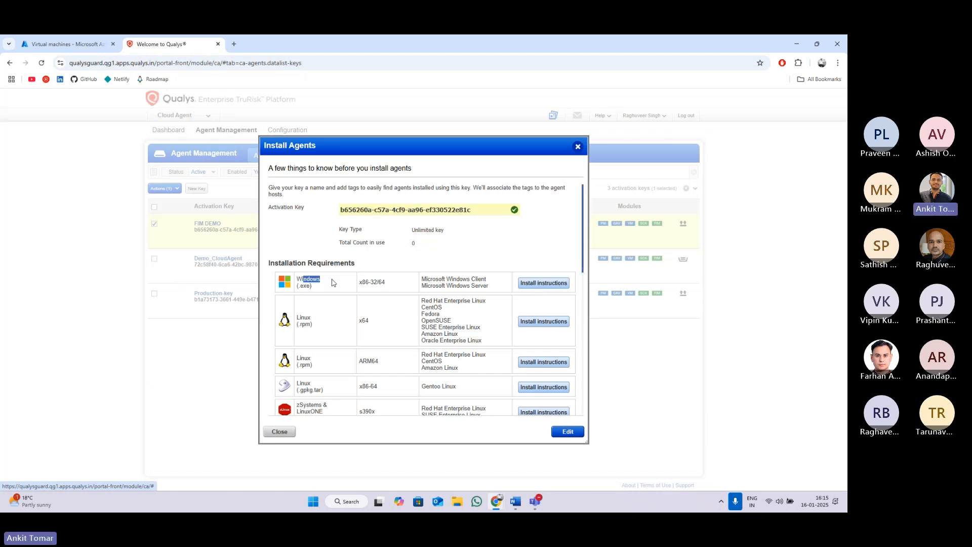
pyautogui.click(445, 279)
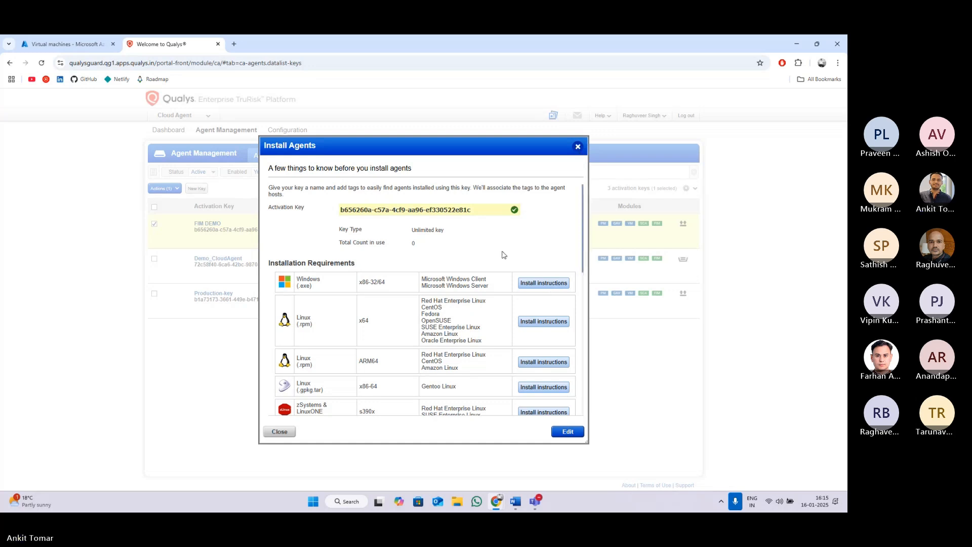
pyautogui.click(577, 147)
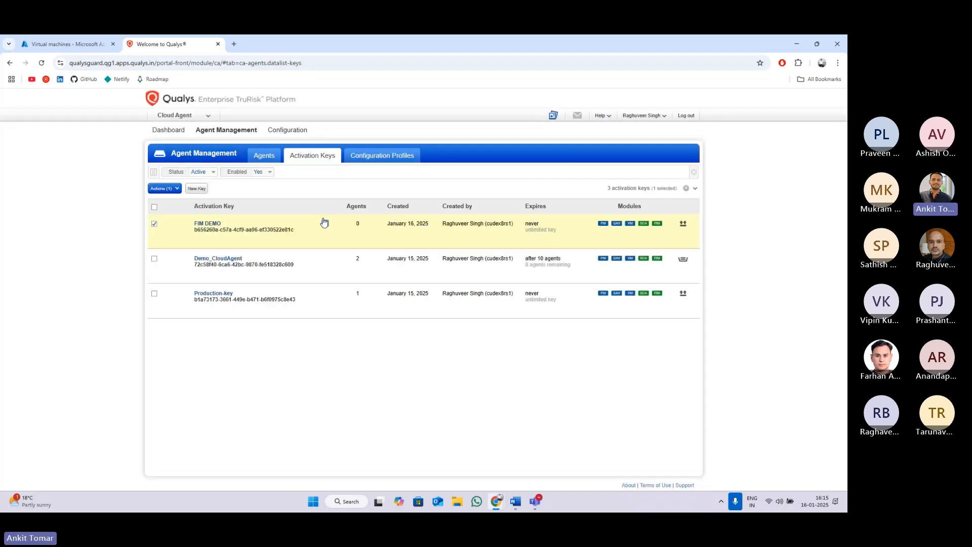
pyautogui.click(262, 159)
# - Reload the Activation Keys page, then bring the Teams chat window forward
pyautogui.click(310, 161)
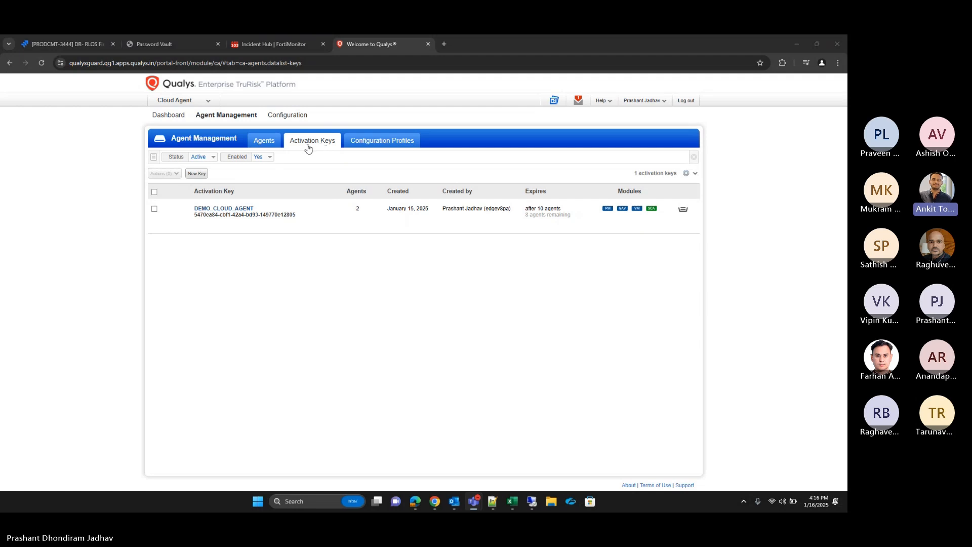
pyautogui.click(42, 62)
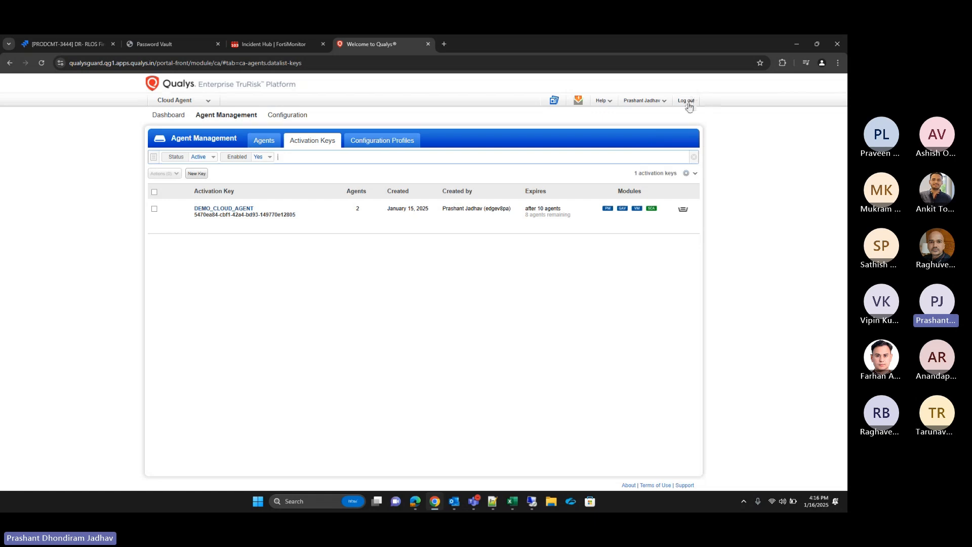
pyautogui.click(475, 504)
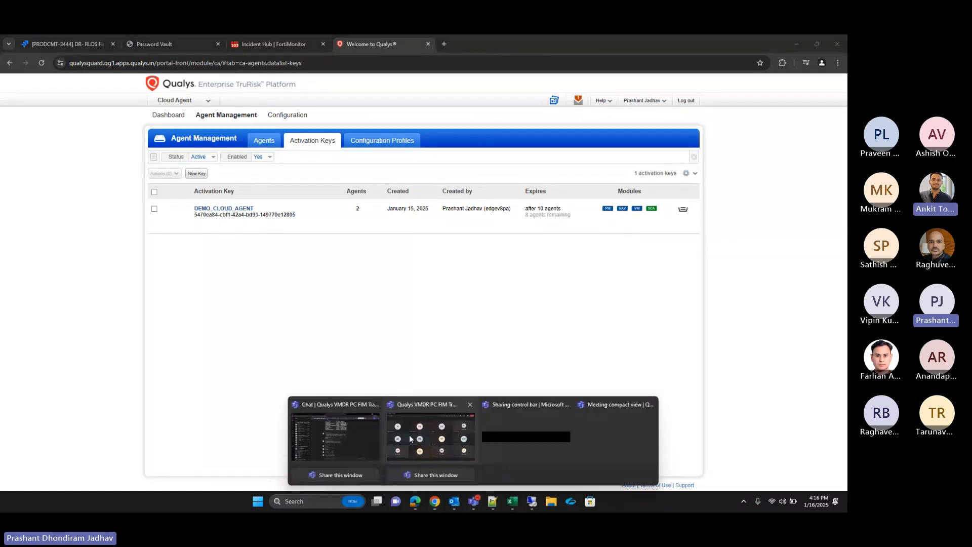
pyautogui.click(350, 437)
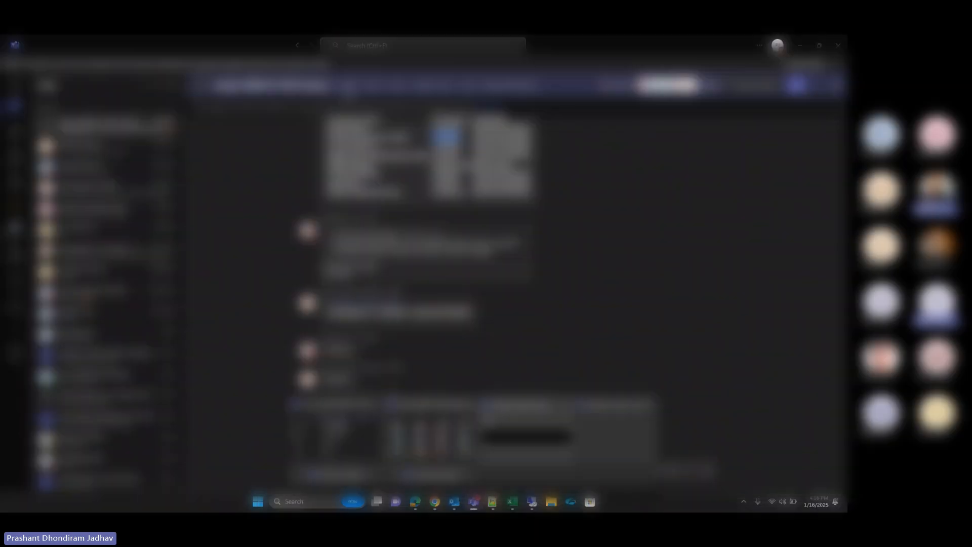
# - Clear the entered password on the Qualys page and look back at the Teams chat
pyautogui.click(434, 503)
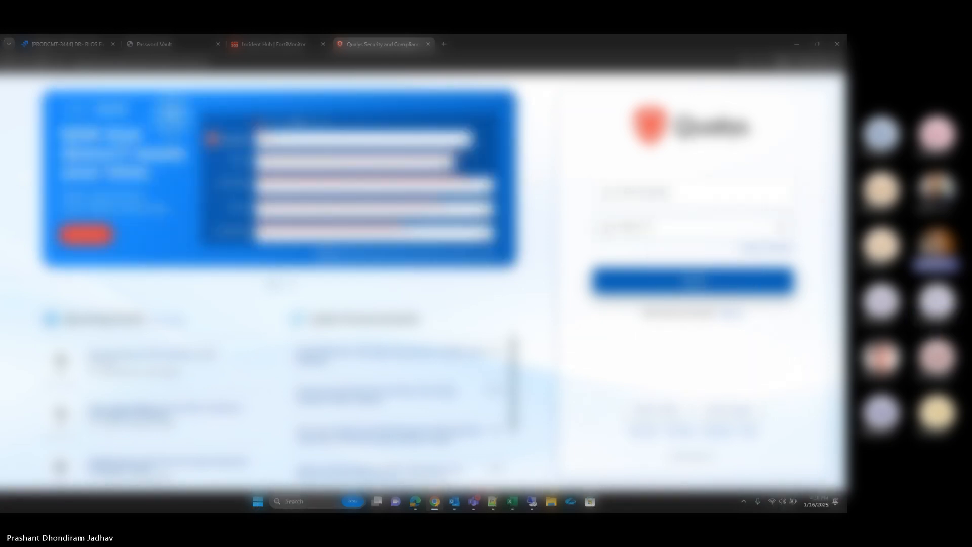
pyautogui.press('BackSpace')
pyautogui.click(473, 503)
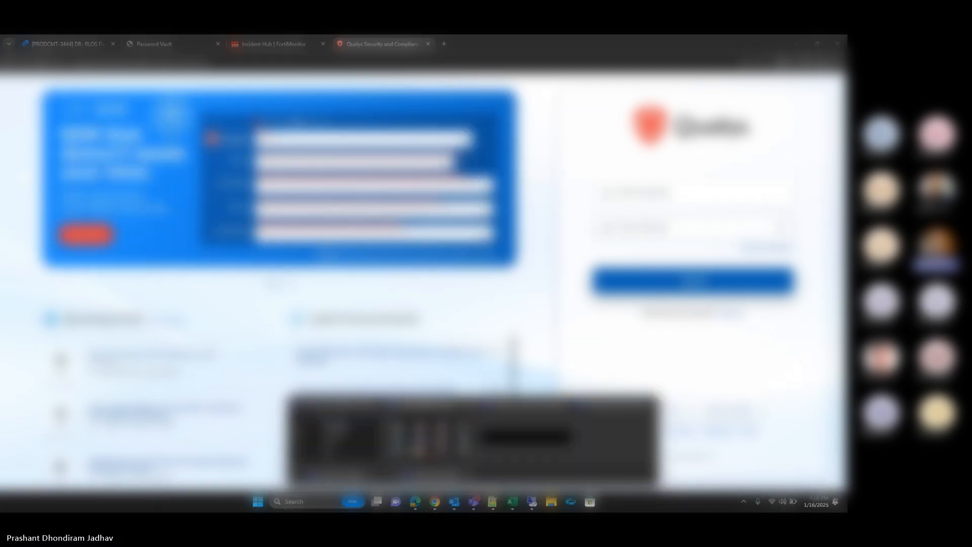
pyautogui.click(340, 439)
pyautogui.scroll(4, 557, 258)
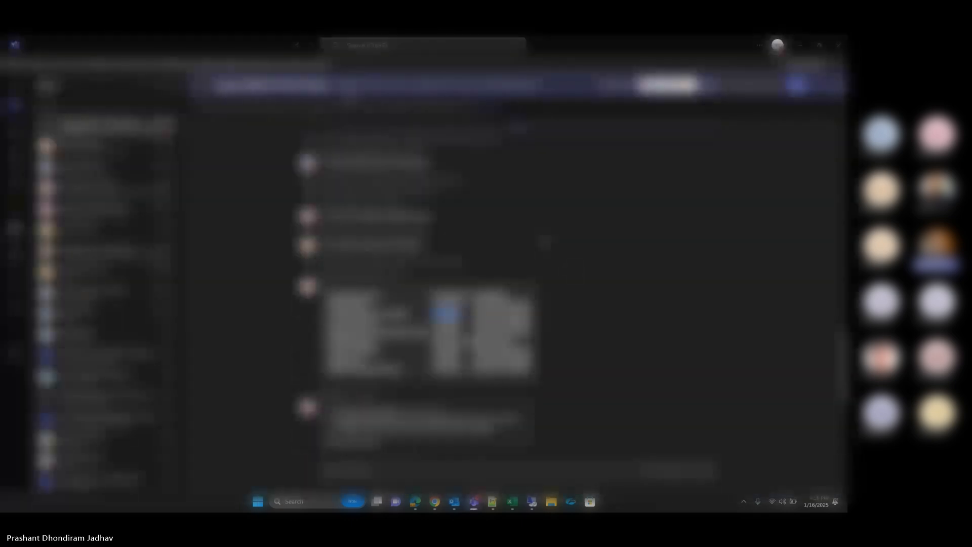
# - Fill the Qualys login with the saved username and password, then return to the browser
pyautogui.click(434, 502)
pyautogui.click(694, 193)
pyautogui.click(696, 214)
pyautogui.click(694, 227)
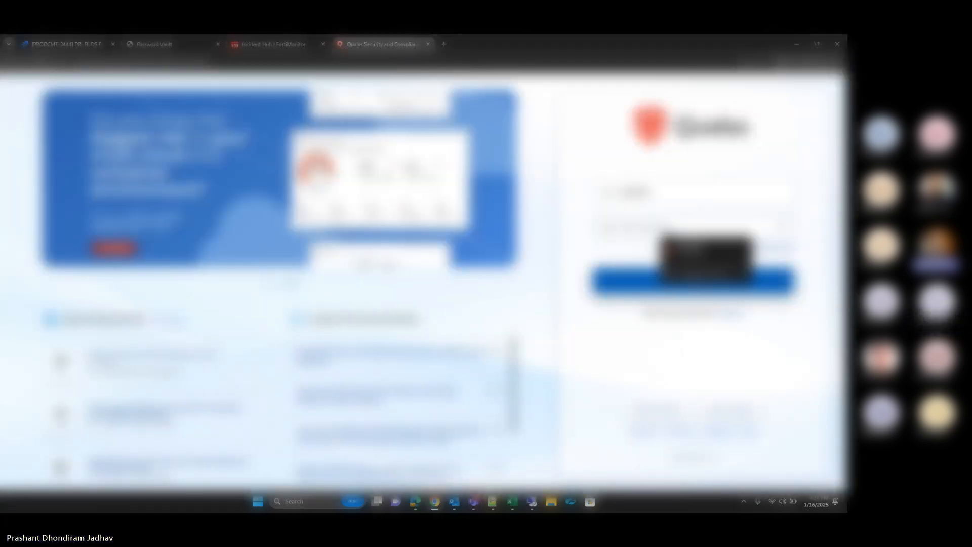
pyautogui.moveTo(474, 504)
pyautogui.click(336, 441)
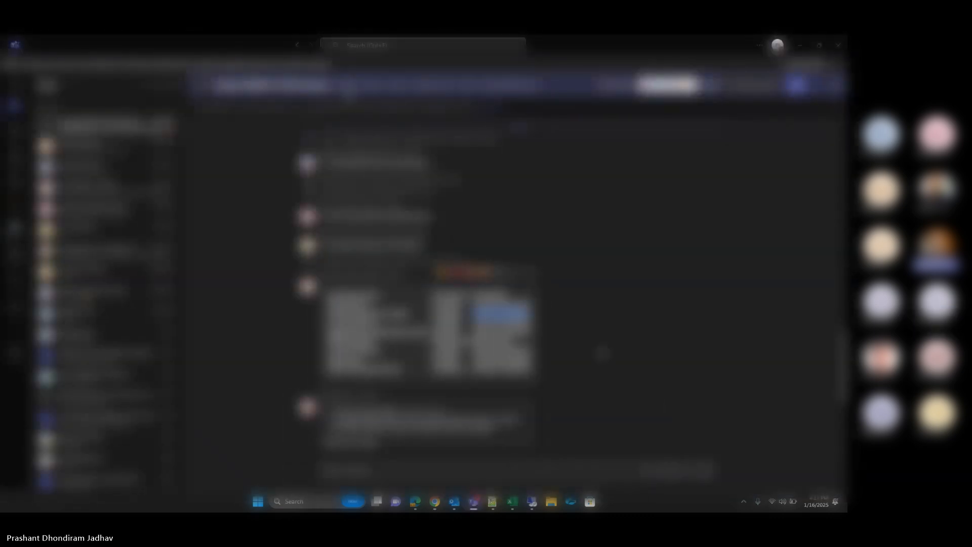
pyautogui.click(443, 506)
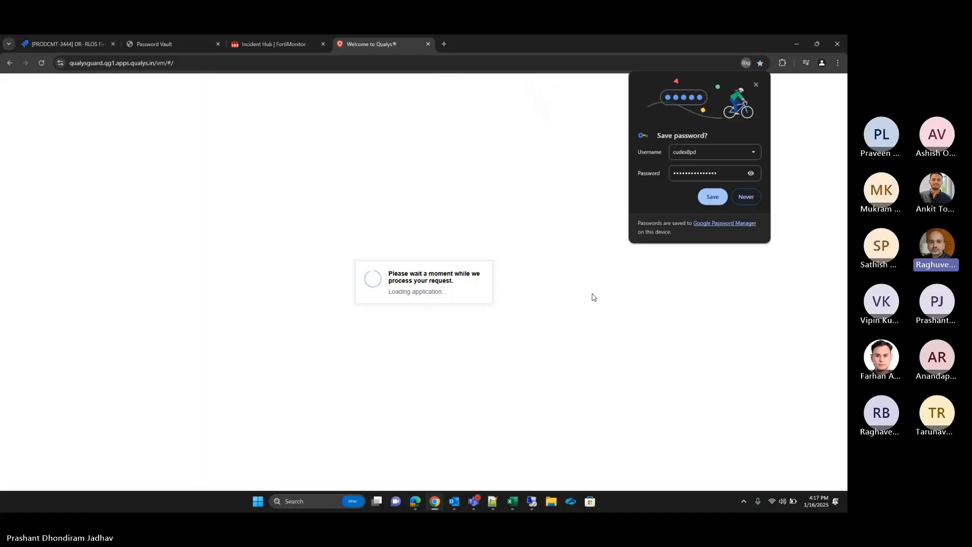
# - Decline saving the password, open Cloud Agent from the VMDR app list, and return to the remote session
pyautogui.click(747, 197)
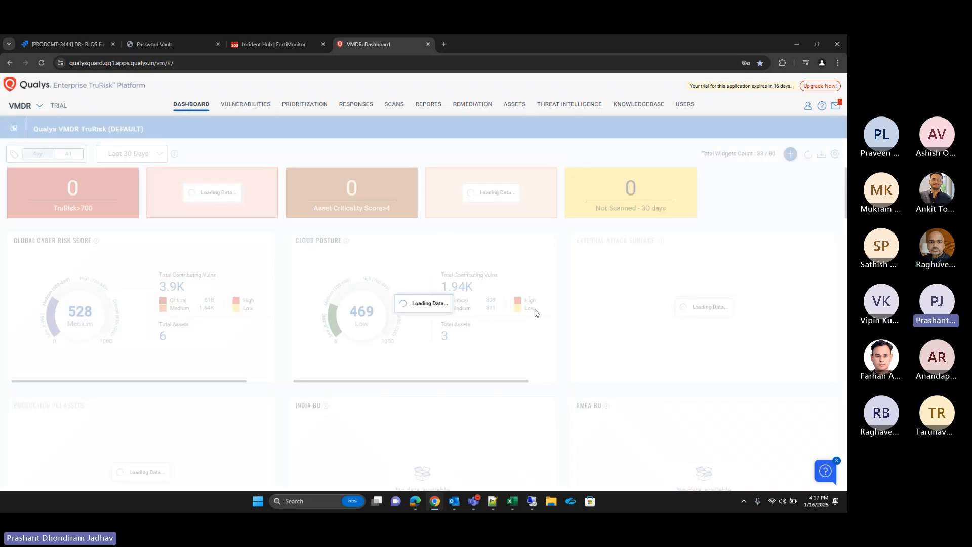
pyautogui.click(40, 108)
pyautogui.scroll(-3, 81, 354)
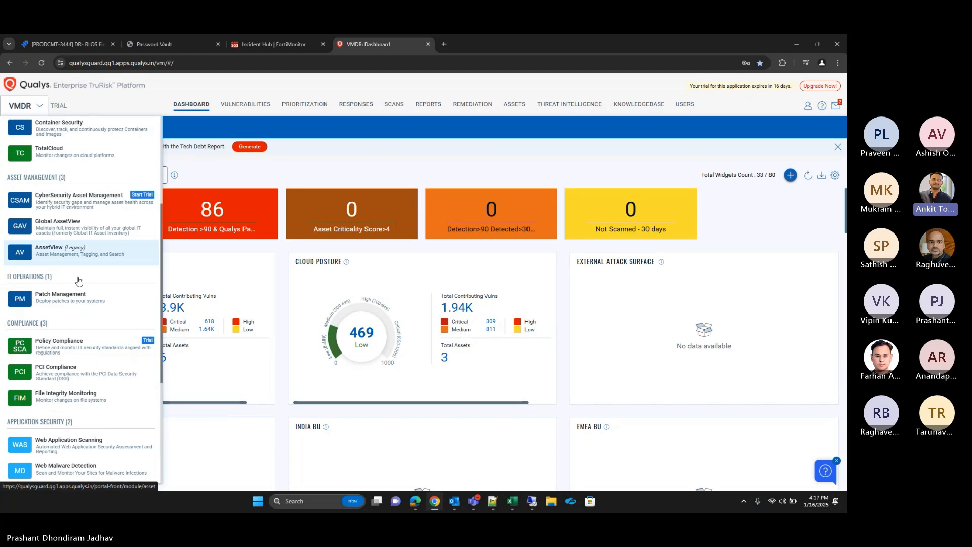
pyautogui.scroll(-3, 79, 281)
pyautogui.click(66, 337)
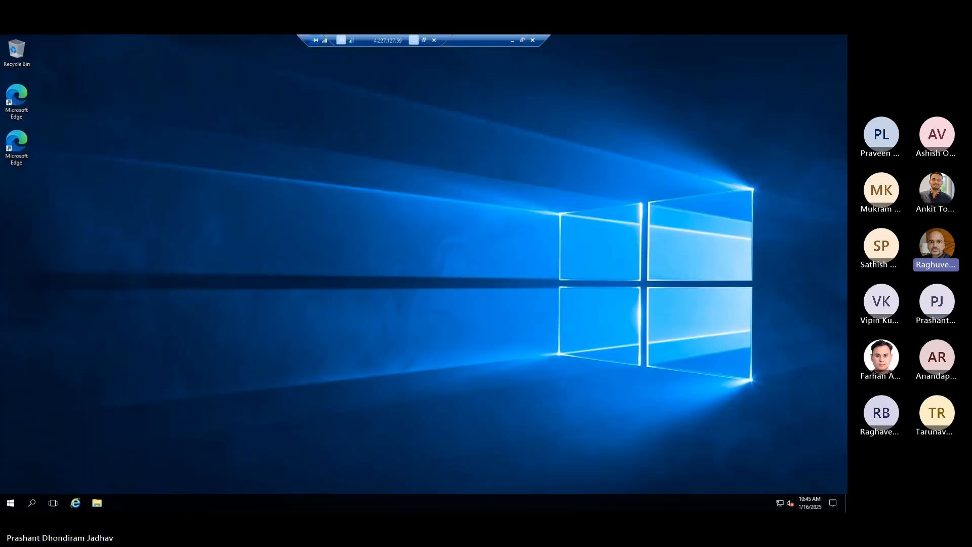
pyautogui.click(531, 501)
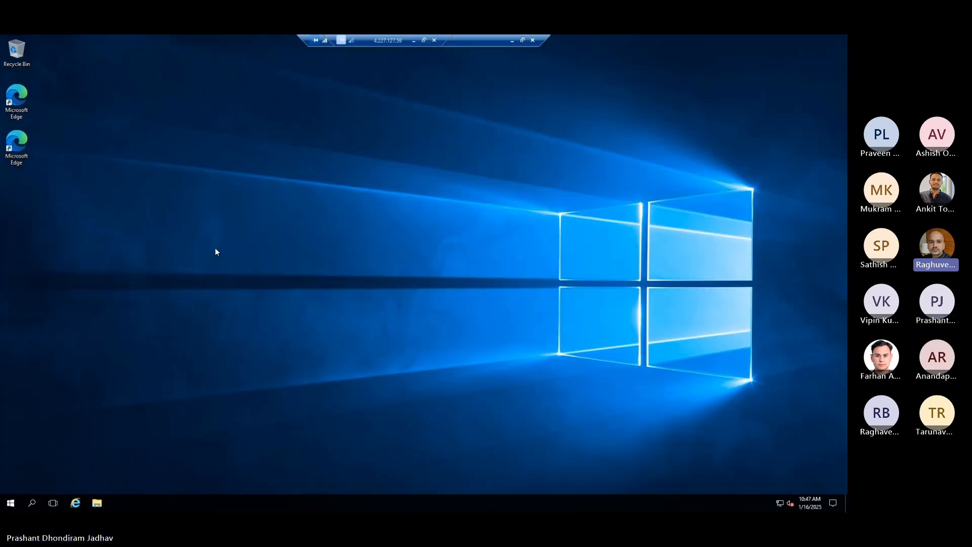
# - Put the remote session in full screen and launch Edge on the remote desktop
pyautogui.click(412, 41)
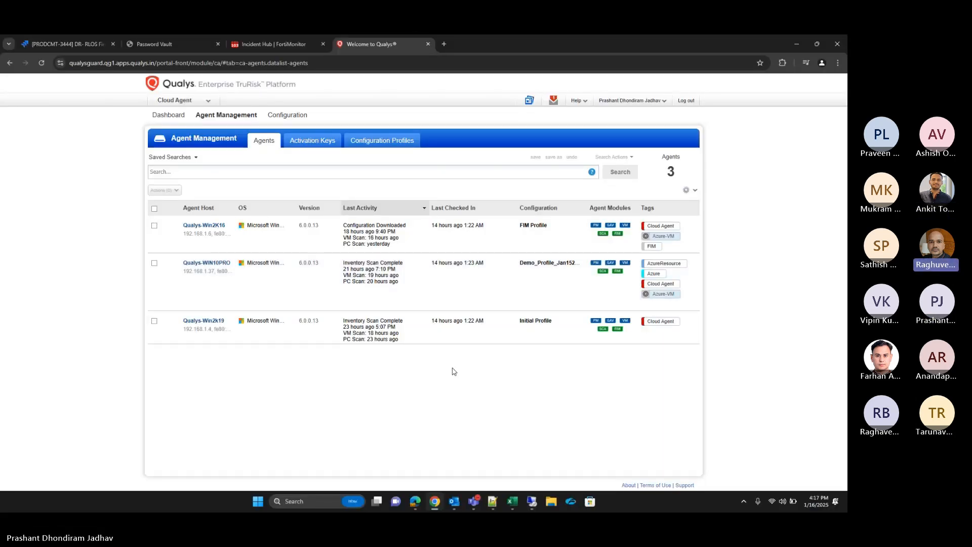
pyautogui.click(532, 501)
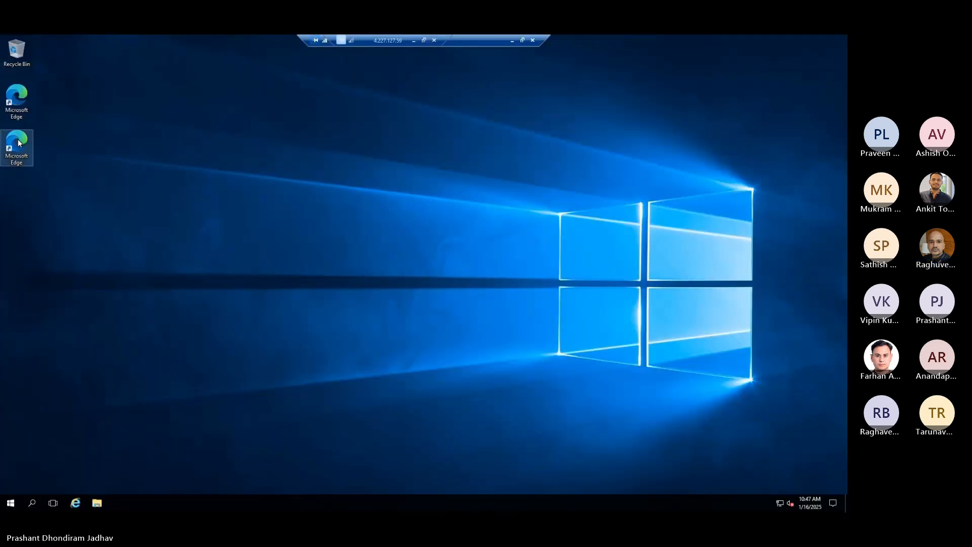
pyautogui.click(522, 40)
pyautogui.click(549, 106)
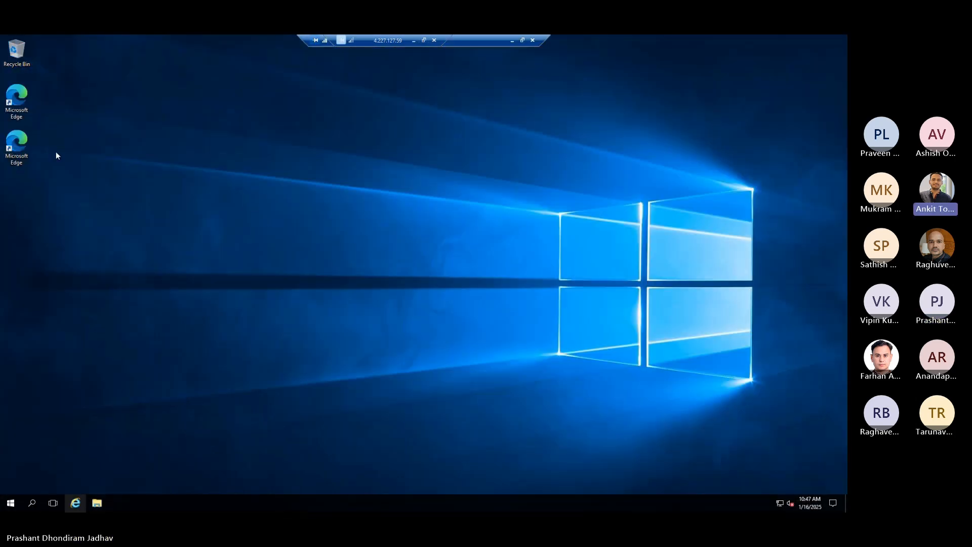
pyautogui.doubleClick(16, 146)
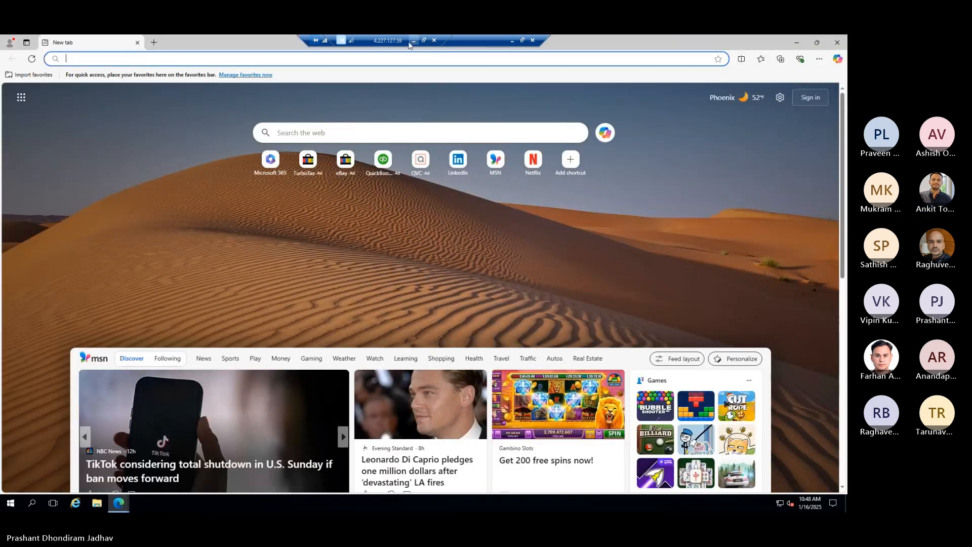
# - Copy the Qualys Cloud Agent URL from local Chrome and open it in the remote Edge
pyautogui.click(413, 40)
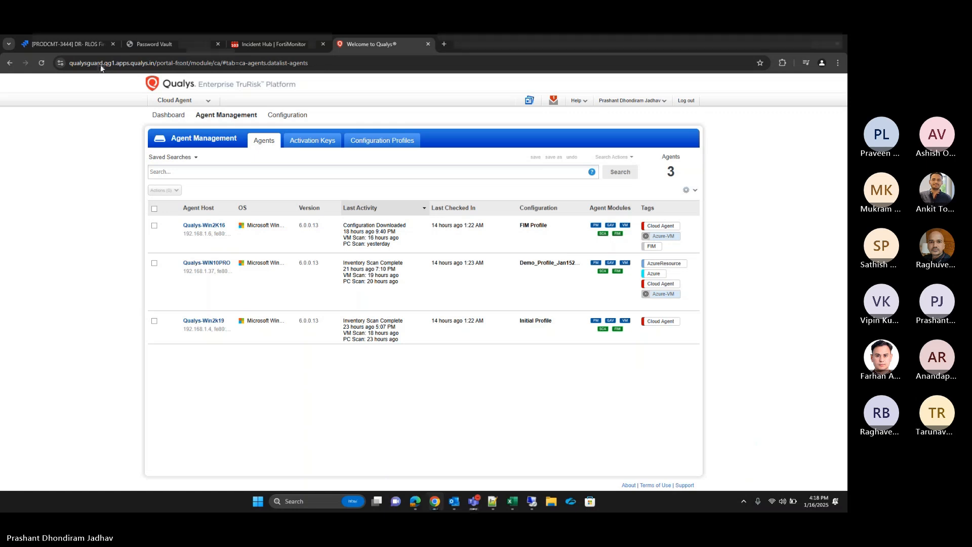
pyautogui.doubleClick(323, 65)
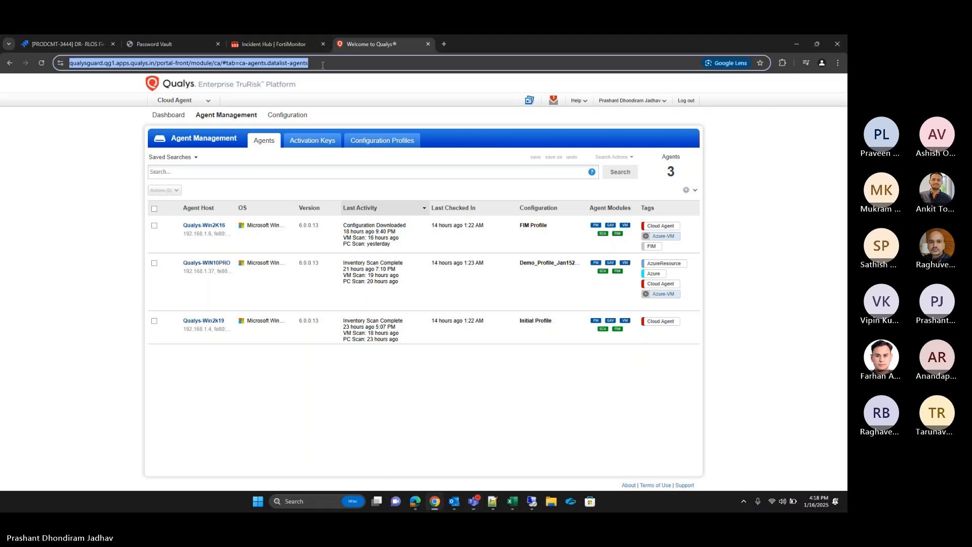
pyautogui.moveTo(345, 65); pyautogui.dragTo(71, 63)
pyautogui.hotkey('ctrl', 'c')
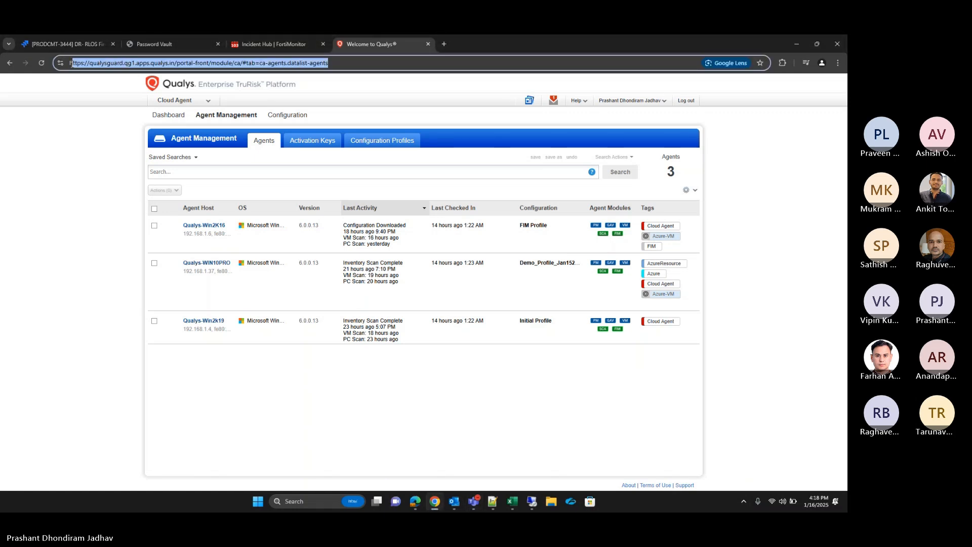
pyautogui.click(531, 501)
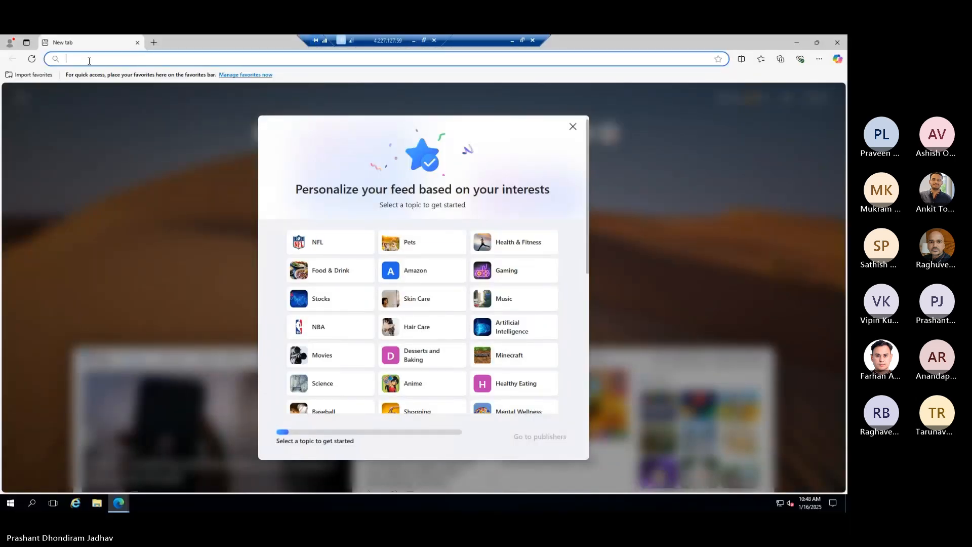
pyautogui.hotkey('ctrl', 'v')
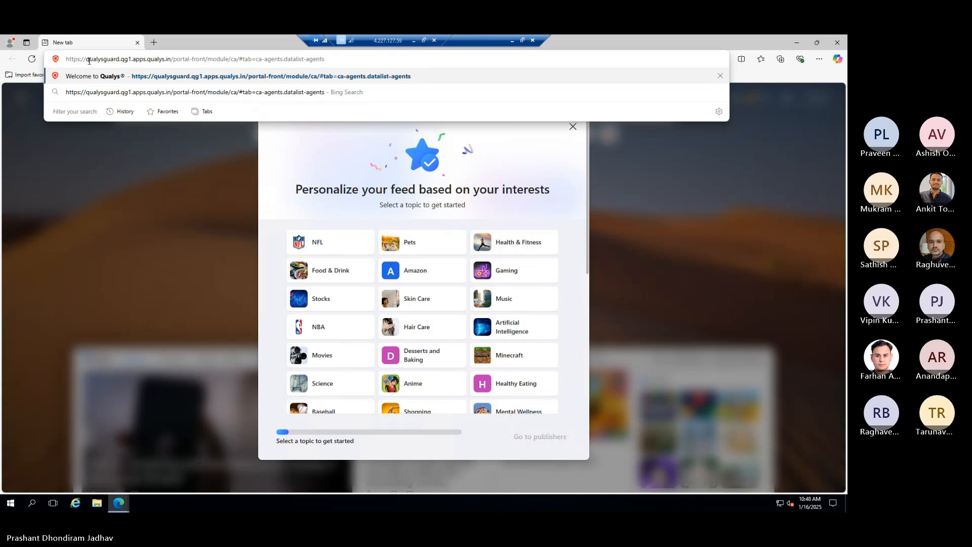
pyautogui.press('Return')
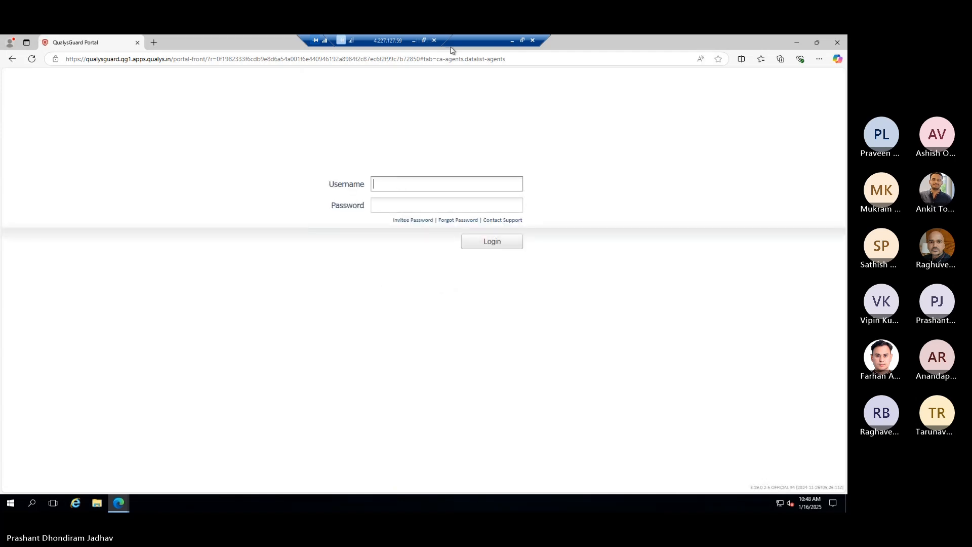
# - Paste the username and account password into the QualysGuard login page and sign in
pyautogui.click(415, 41)
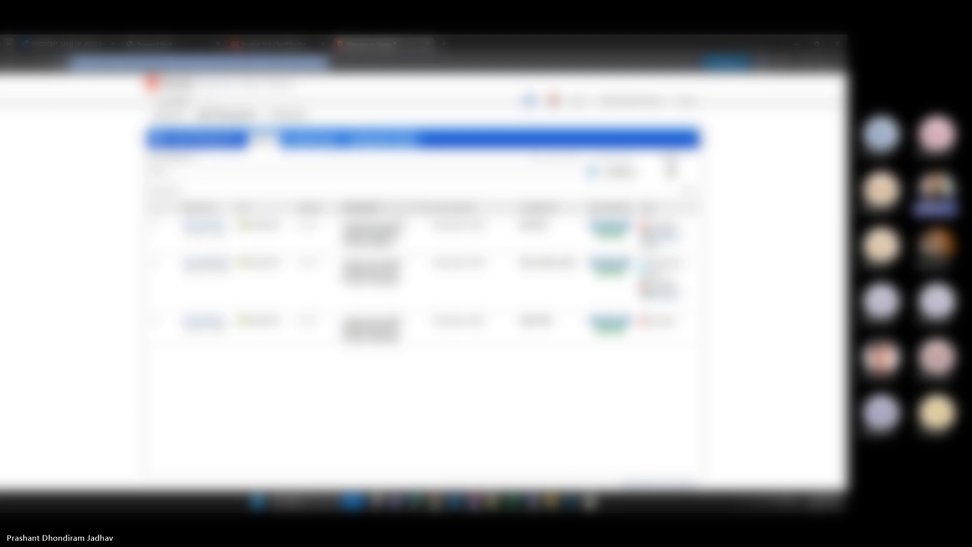
pyautogui.click(473, 502)
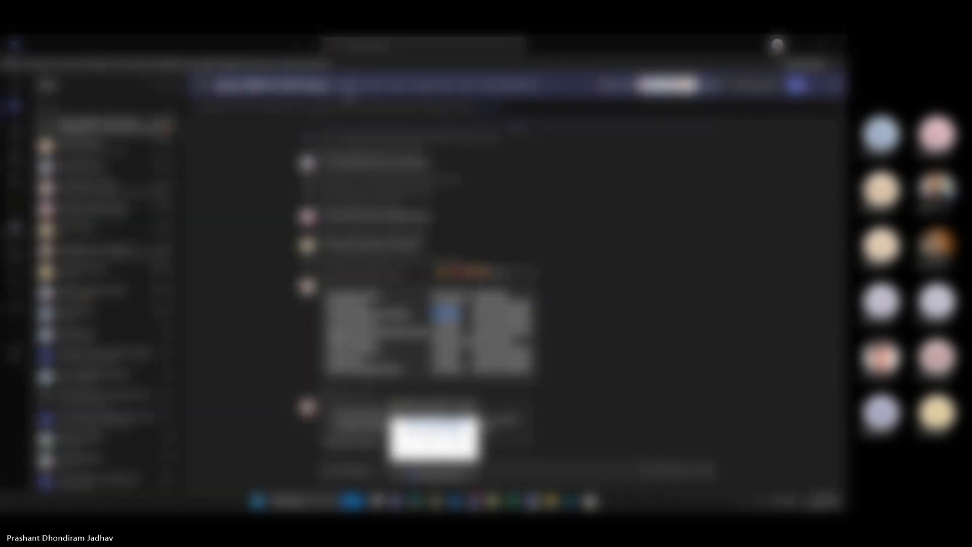
pyautogui.click(437, 501)
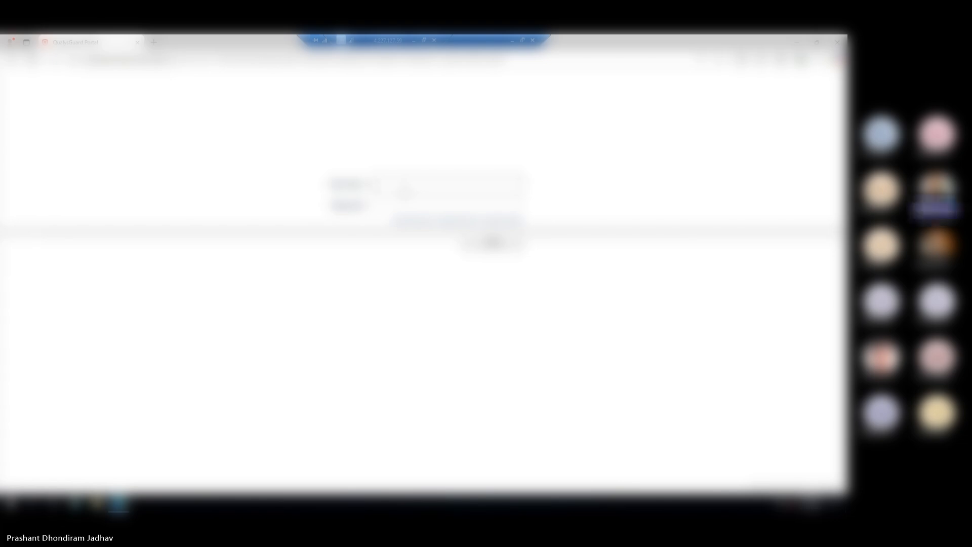
pyautogui.hotkey('ctrl', 'v')
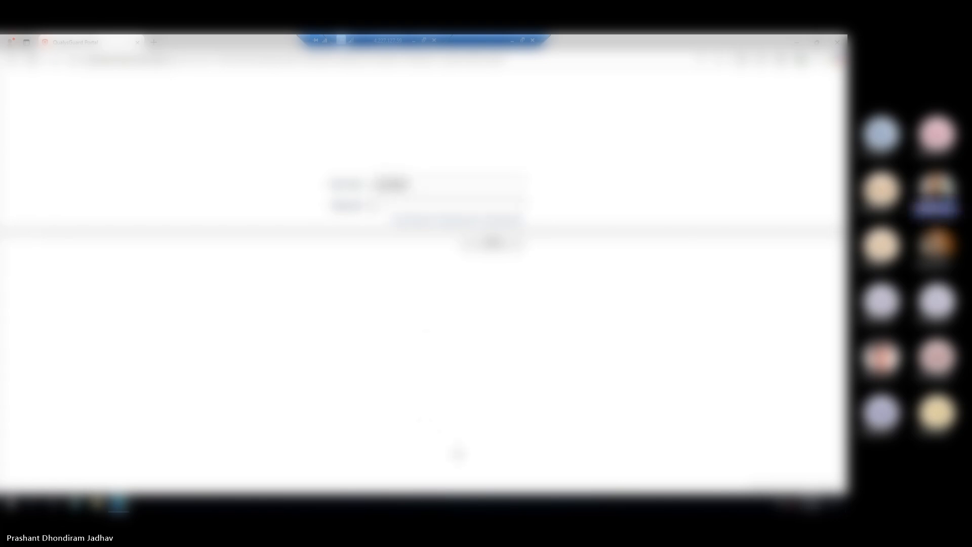
pyautogui.click(414, 41)
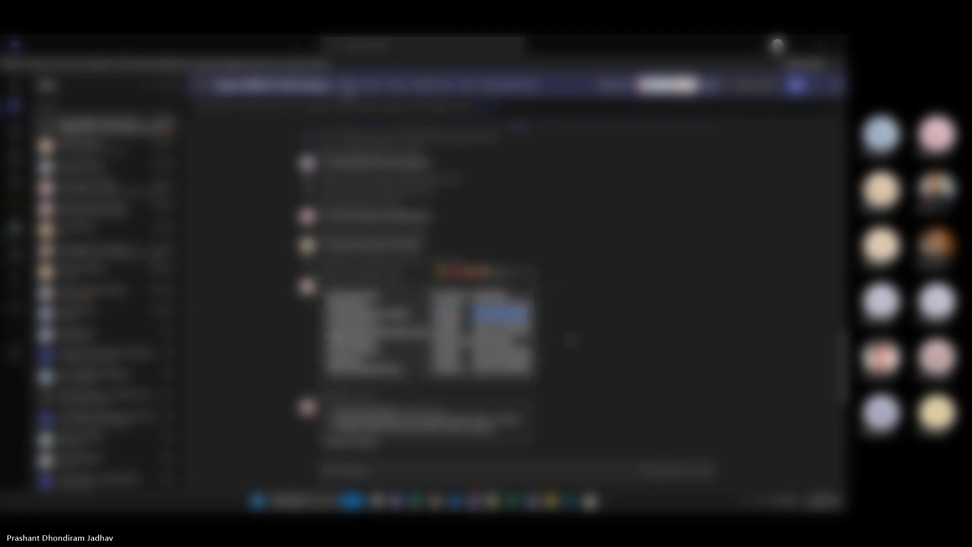
pyautogui.click(437, 502)
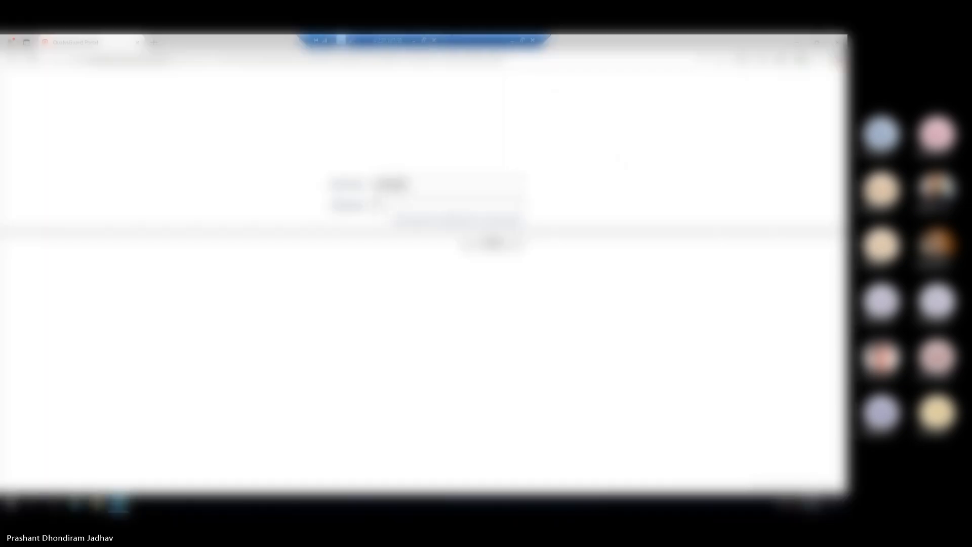
pyautogui.hotkey('ctrl', 'v')
pyautogui.click(497, 247)
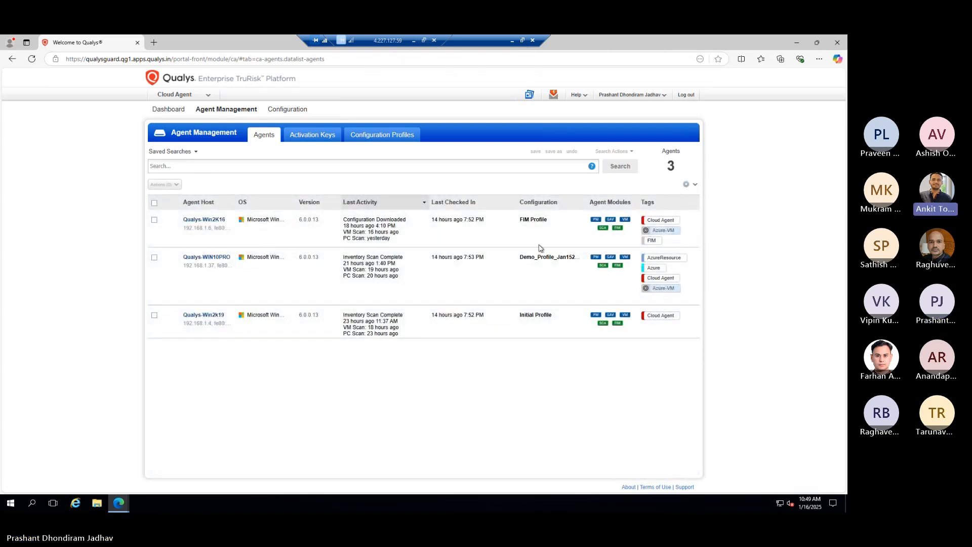
# - On the Activation Keys tab, select FIM DEMO and choose Install Agent from Quick Actions
pyautogui.click(522, 40)
pyautogui.click(557, 108)
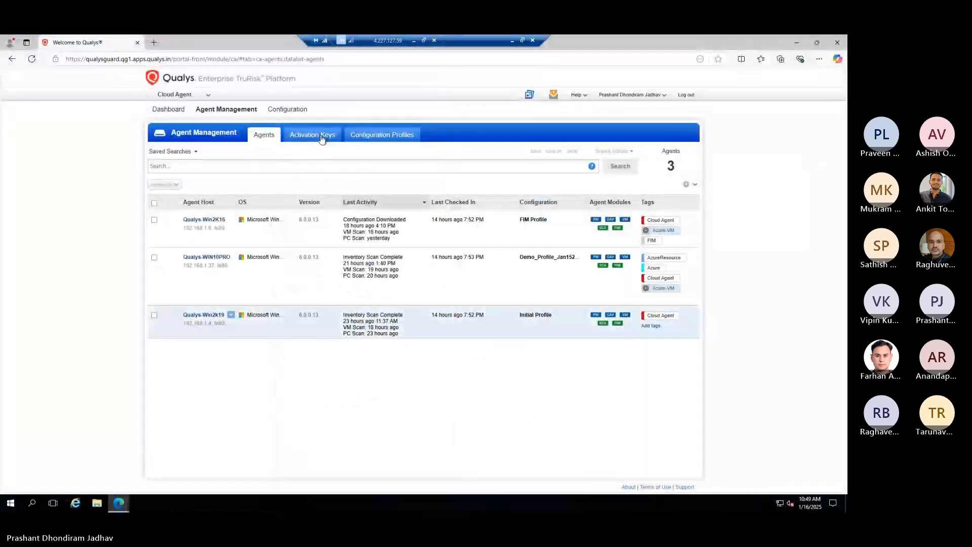
pyautogui.click(321, 137)
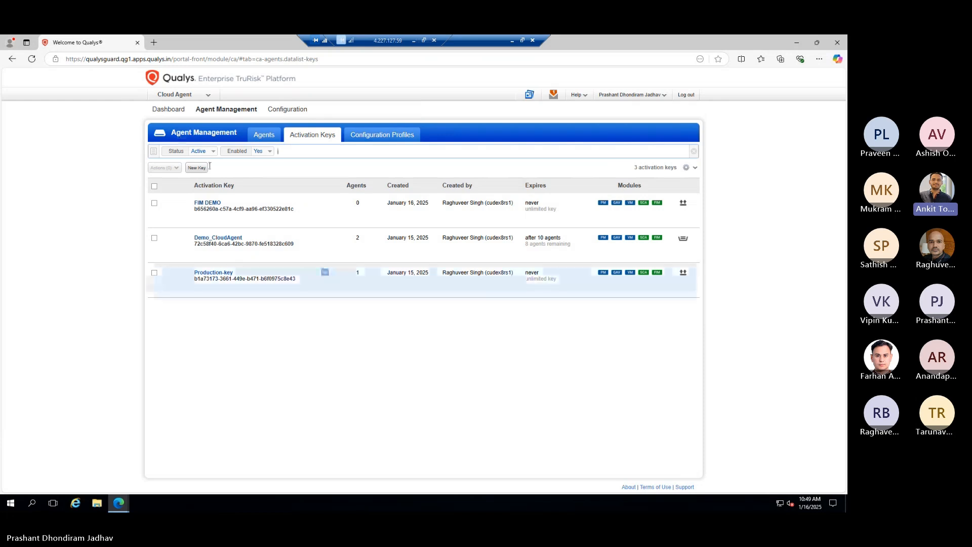
pyautogui.moveTo(178, 208)
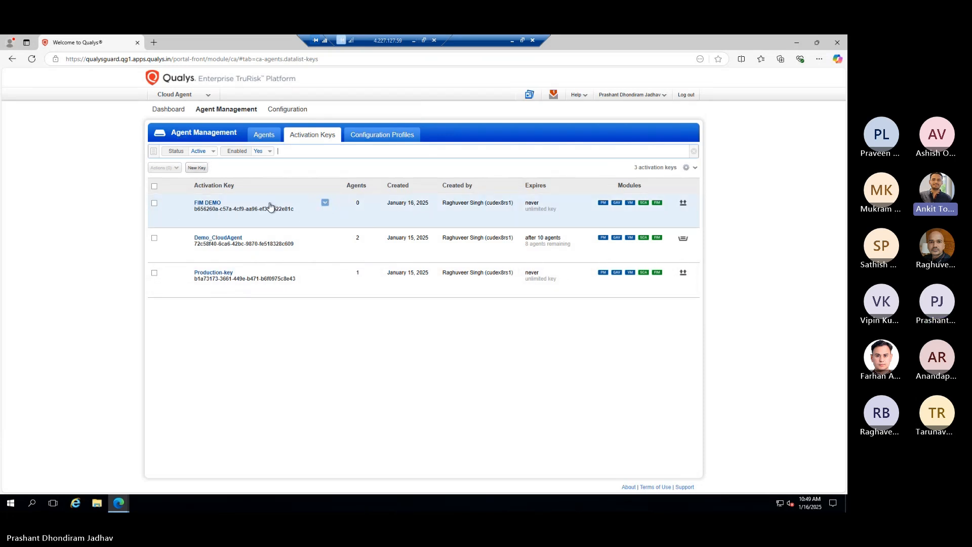
pyautogui.click(154, 203)
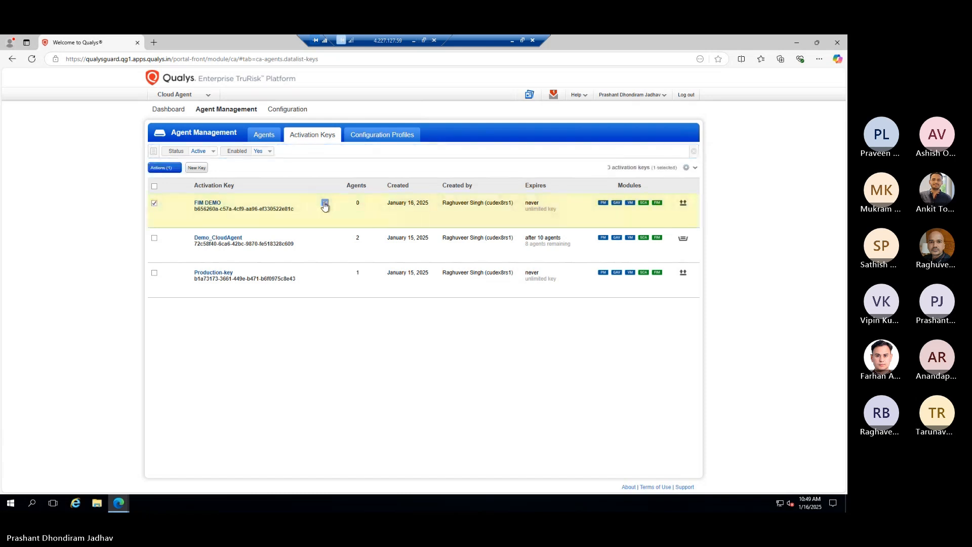
pyautogui.click(325, 203)
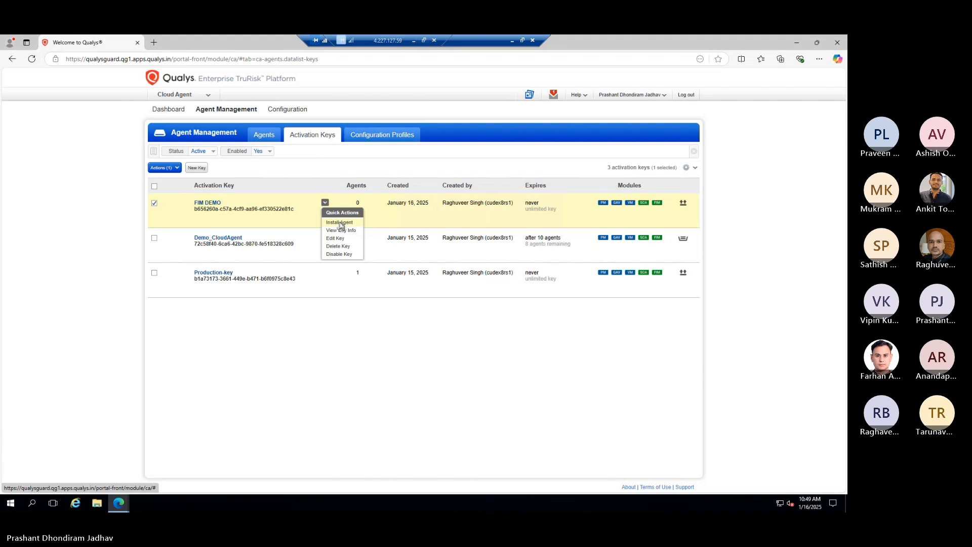
pyautogui.click(340, 222)
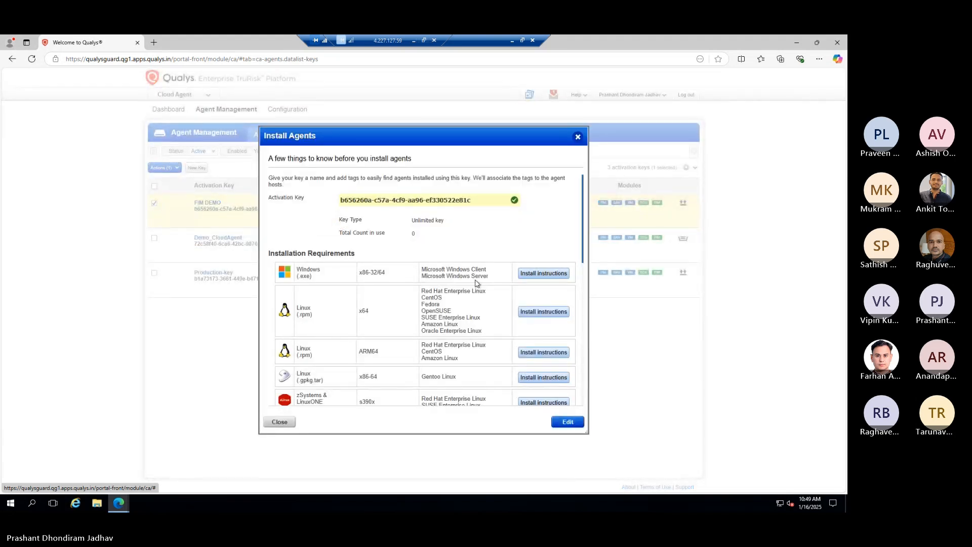
# - Open the Windows install instructions, download QualysCloudAgent.exe, and select the install command
pyautogui.click(534, 275)
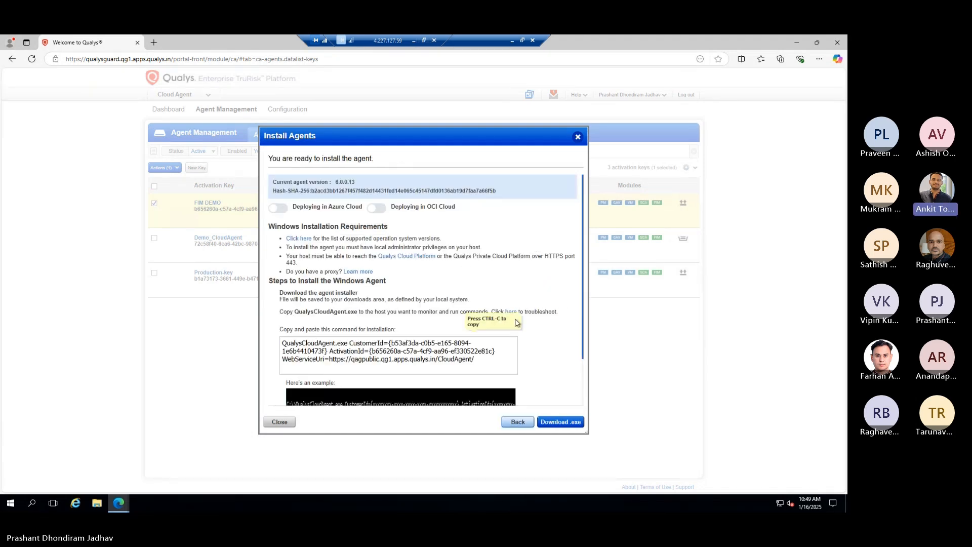
pyautogui.click(559, 422)
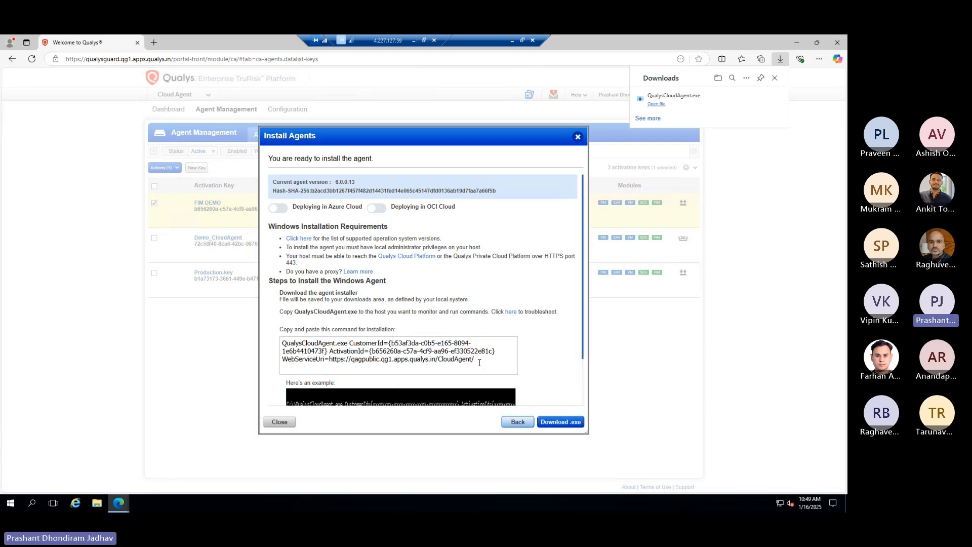
pyautogui.click(415, 353)
pyautogui.hotkey('ctrl', 'c')
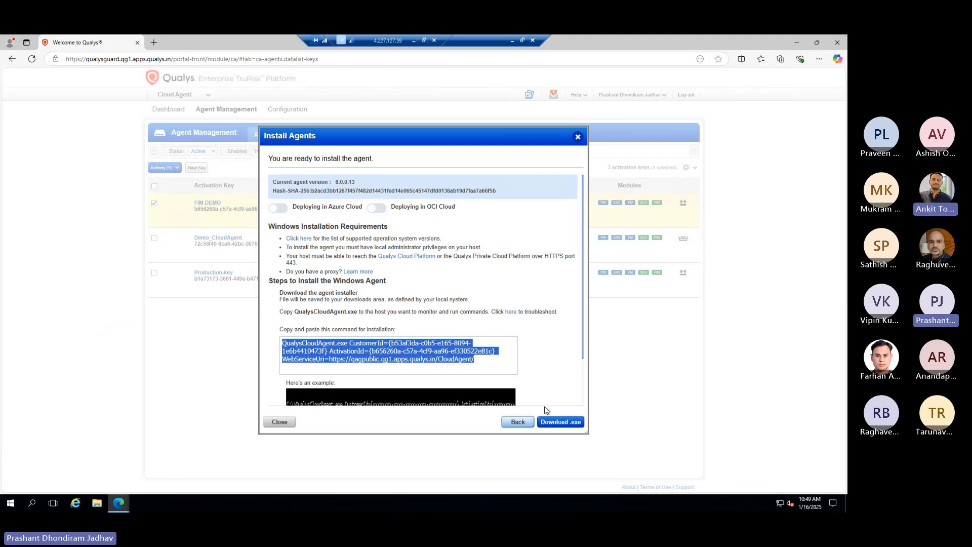
# - Open File Explorer to the Downloads folder holding the QualysCloudAgent installer
pyautogui.click(100, 504)
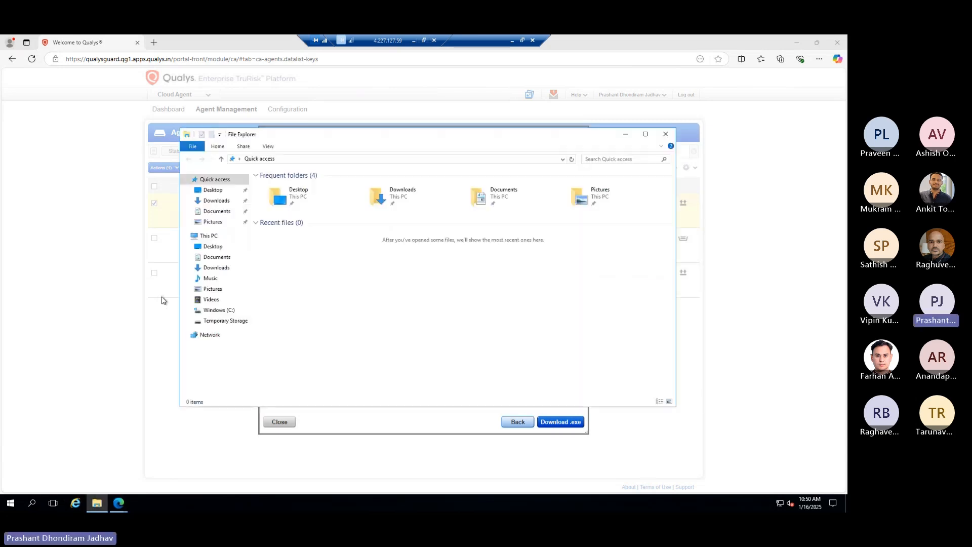
pyautogui.click(216, 201)
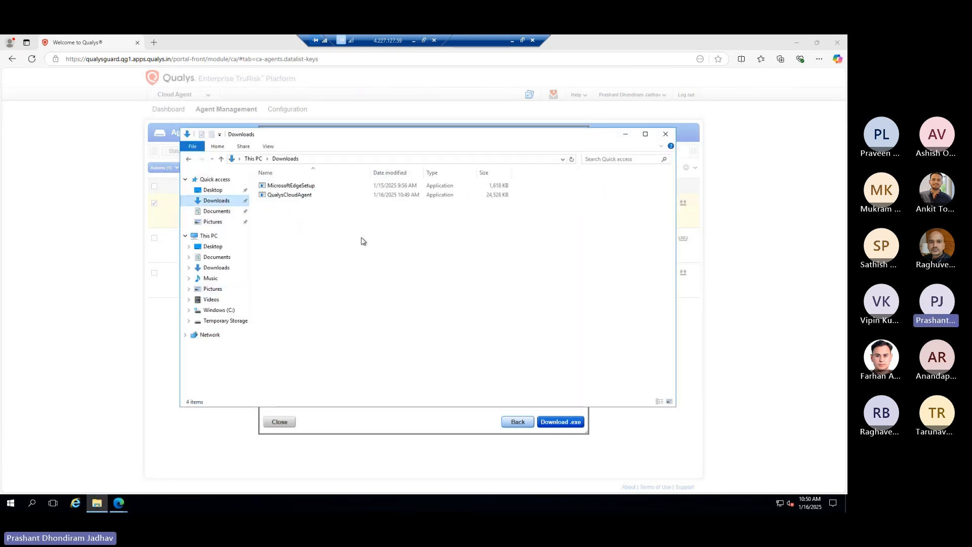
pyautogui.click(296, 197)
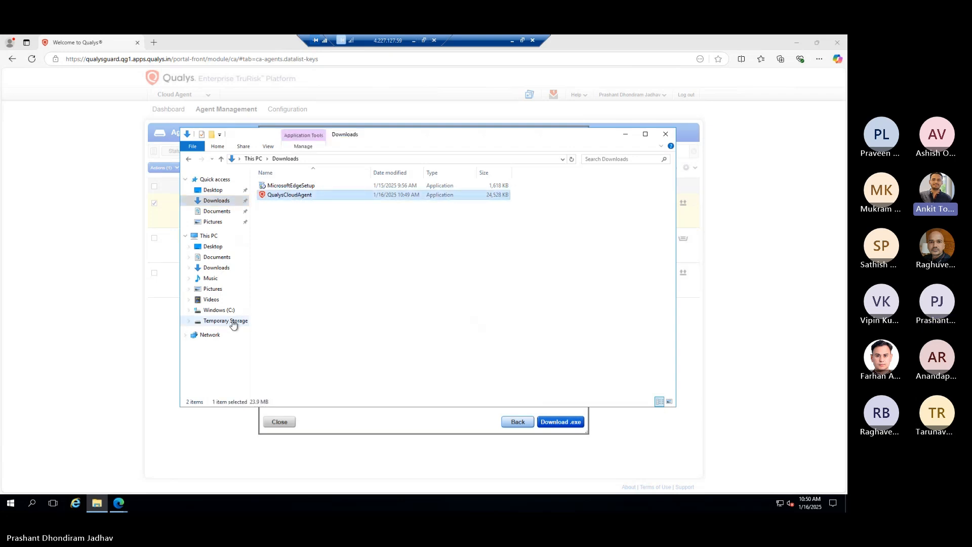
pyautogui.click(189, 311)
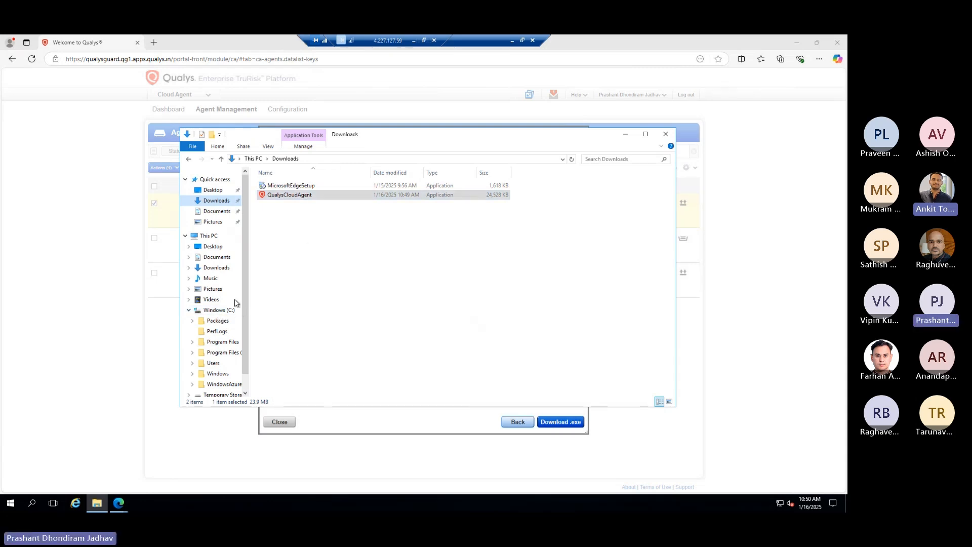
# - Replace the Downloads address-bar path with cmd to launch a Command Prompt there
pyautogui.click(320, 160)
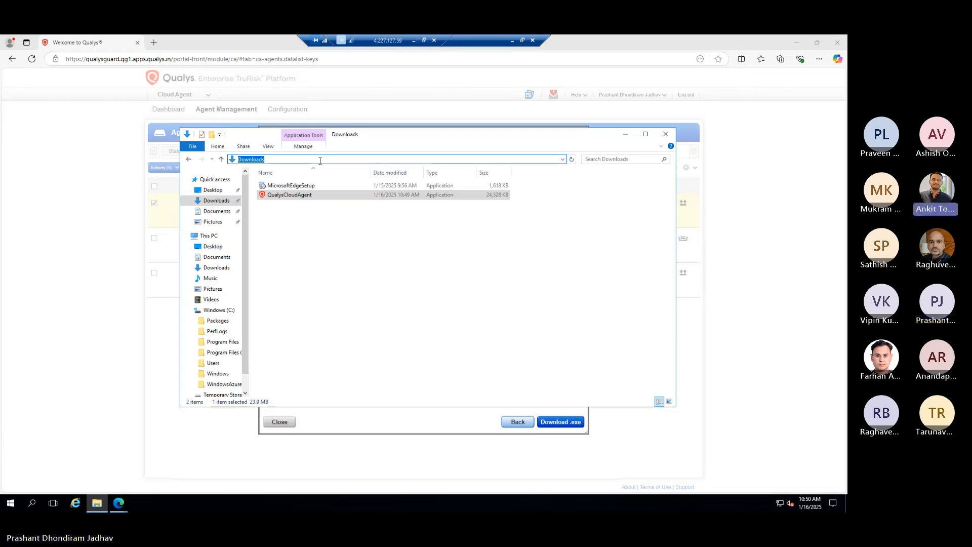
pyautogui.click(292, 161)
pyautogui.write('cmd')
pyautogui.press('BackSpace')
pyautogui.press('BackSpace')
pyautogui.press('BackSpace')
pyautogui.press('BackSpace')
pyautogui.press('BackSpace')
pyautogui.press('BackSpace')
pyautogui.press('BackSpace')
pyautogui.press('BackSpace')
pyautogui.press('BackSpace')
pyautogui.press('BackSpace')
pyautogui.press('BackSpace')
pyautogui.press('BackSpace')
pyautogui.write('cmd')
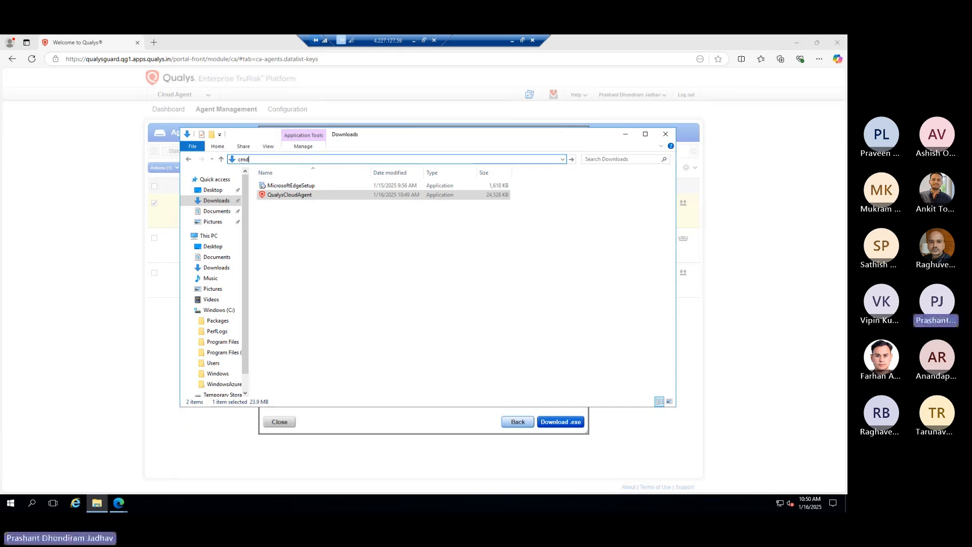
pyautogui.press('Return')
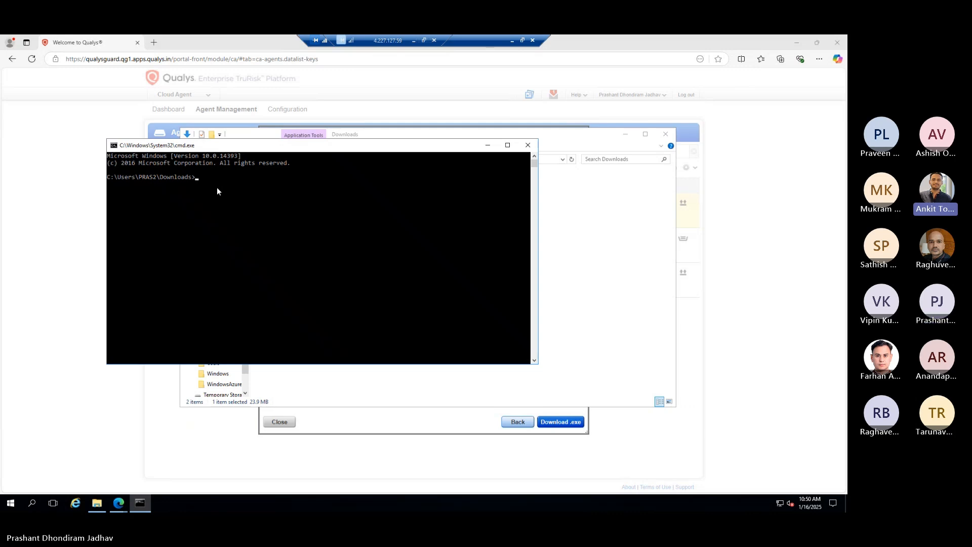
# - Run the pasted agent install command, which fails, then close cmd and the Downloads window
pyautogui.hotkey('ctrl', 'v')
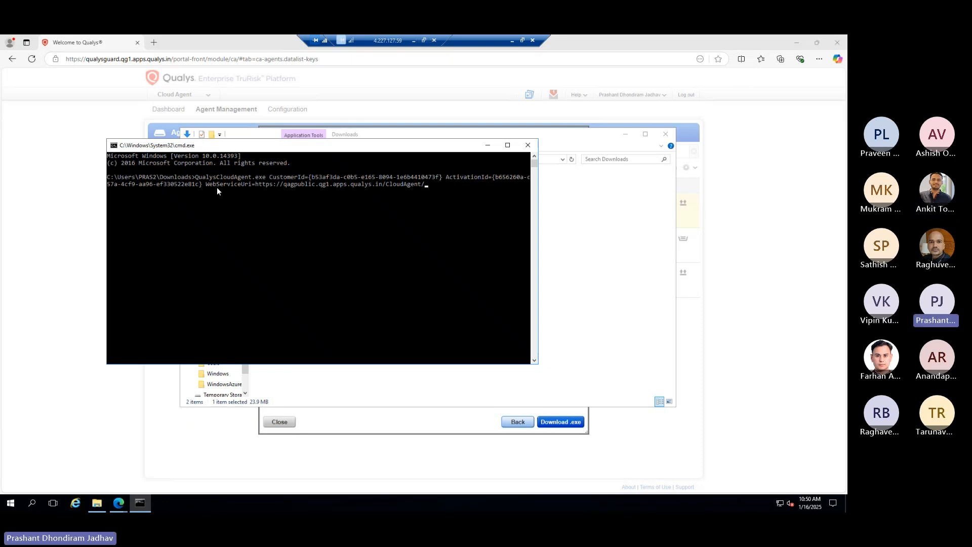
pyautogui.press('Return')
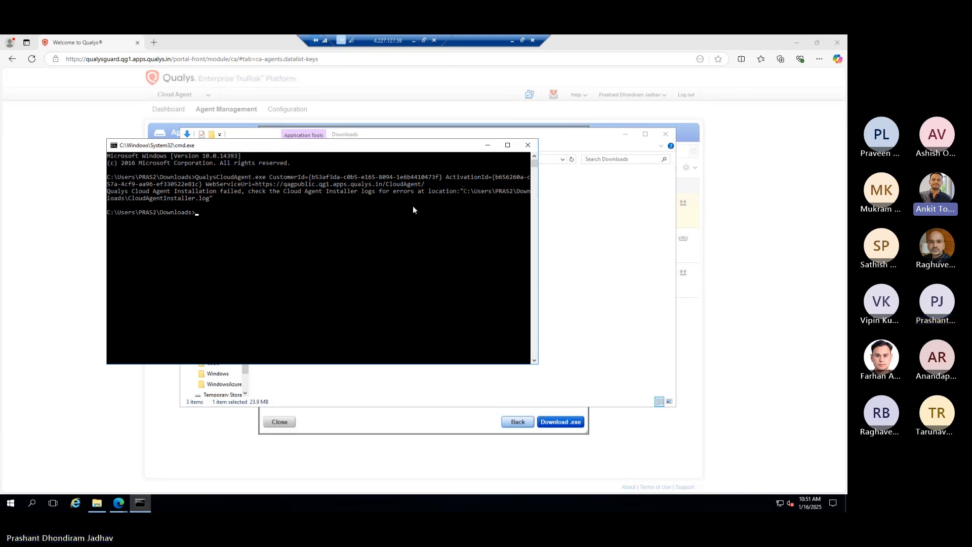
pyautogui.click(528, 146)
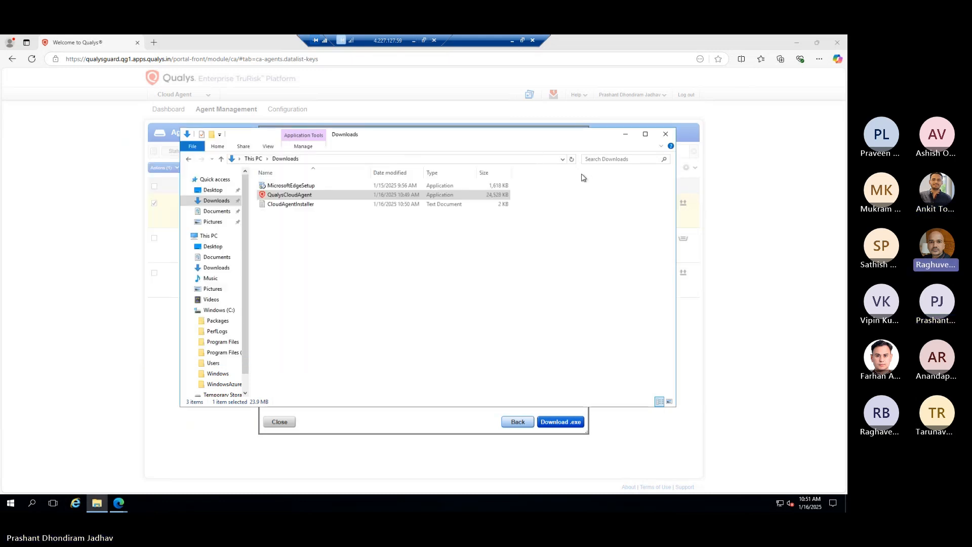
pyautogui.click(667, 135)
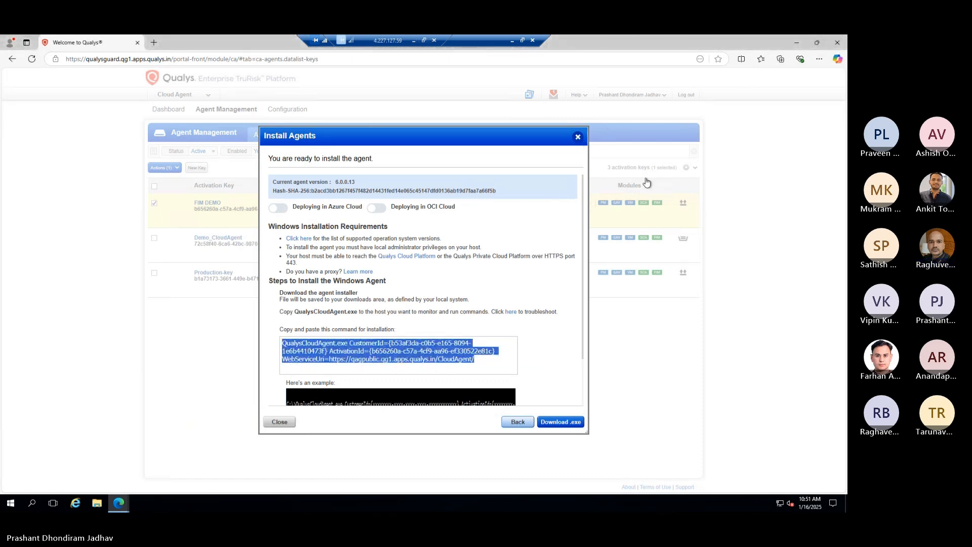
# - Close the Install Agents dialog, restart the remote server, and return to the 10.0.0.6 session
pyautogui.click(280, 422)
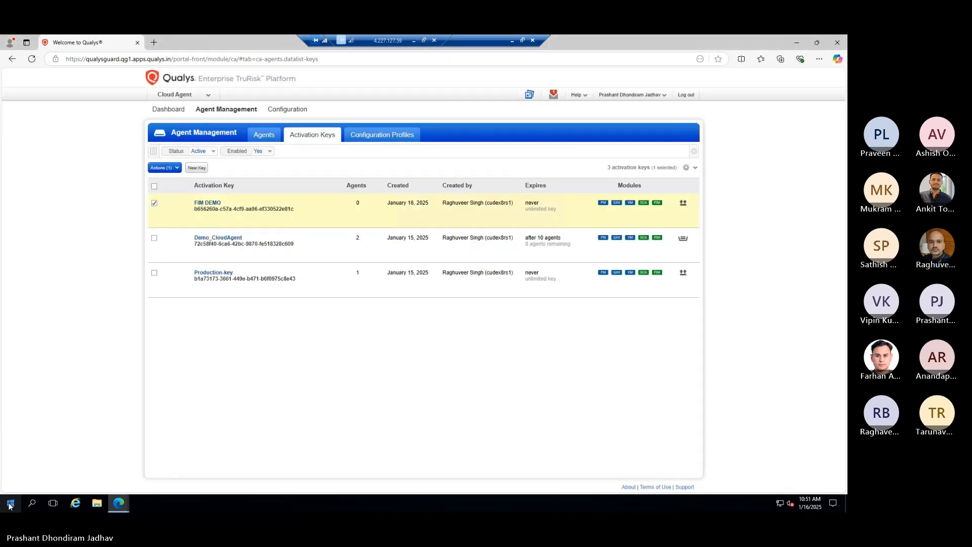
pyautogui.click(10, 503)
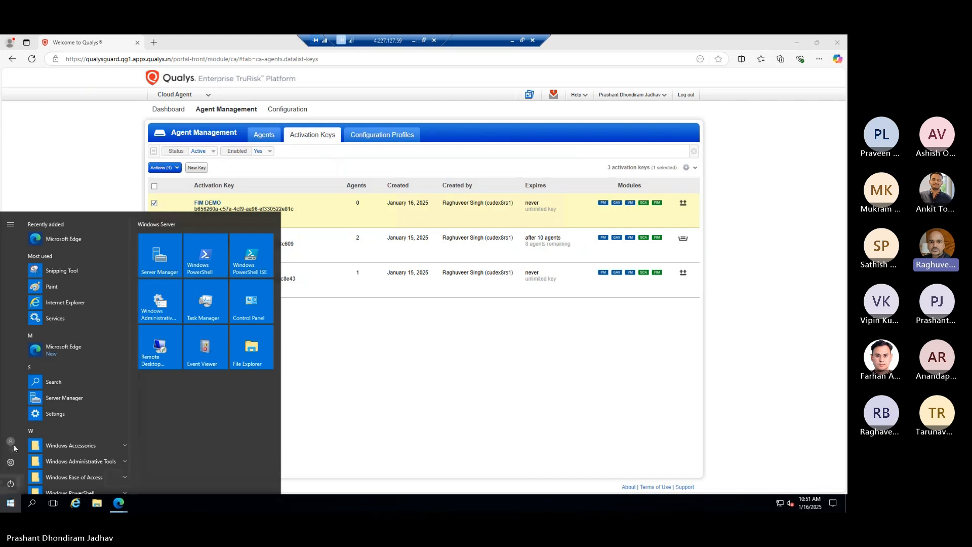
pyautogui.click(11, 441)
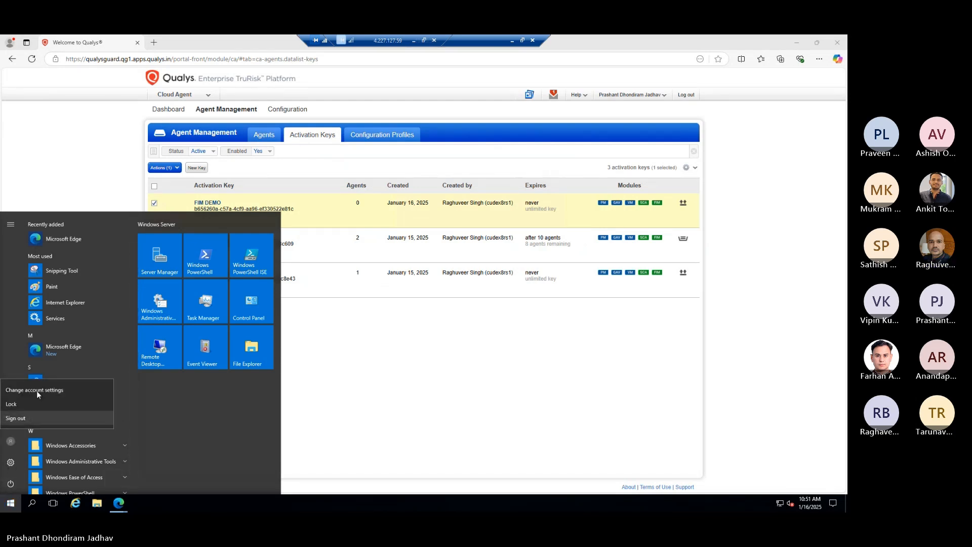
pyautogui.click(11, 485)
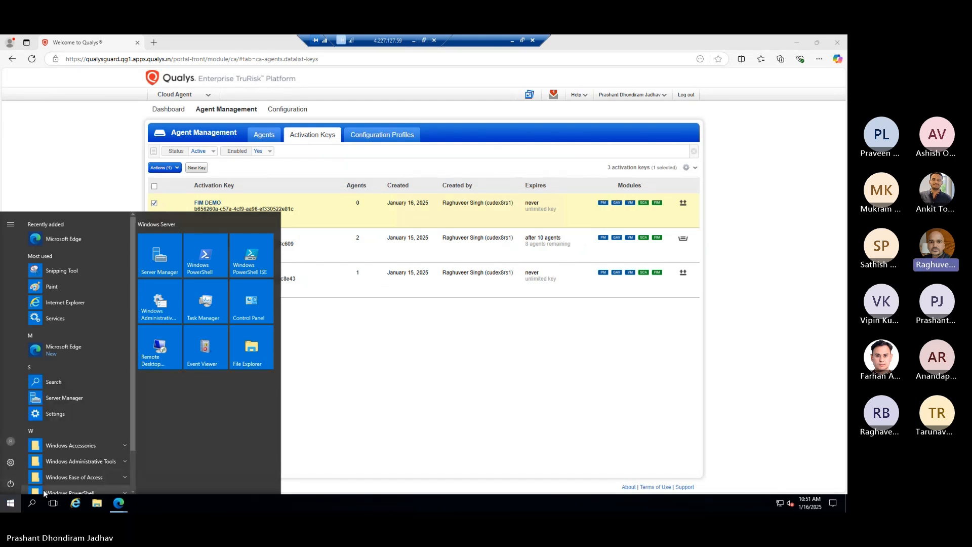
pyautogui.click(10, 486)
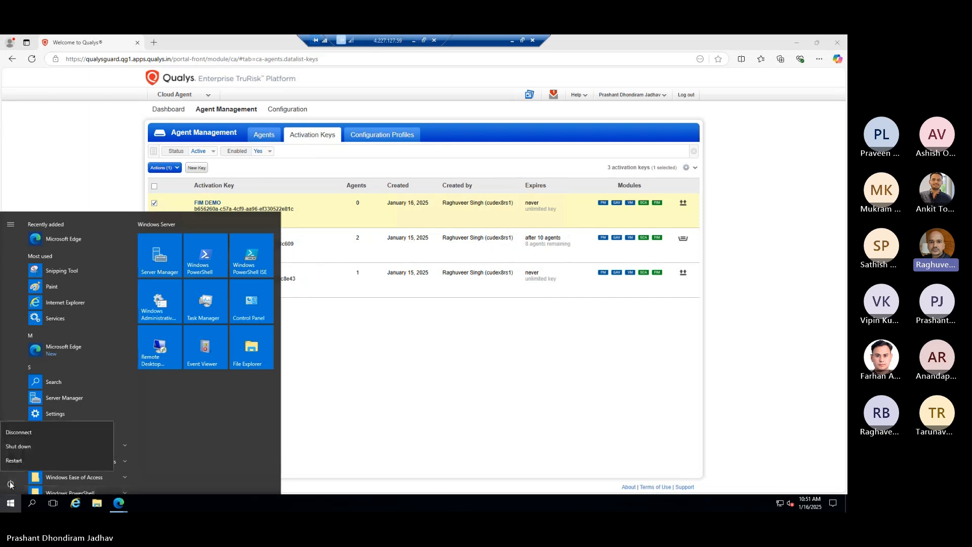
pyautogui.click(16, 460)
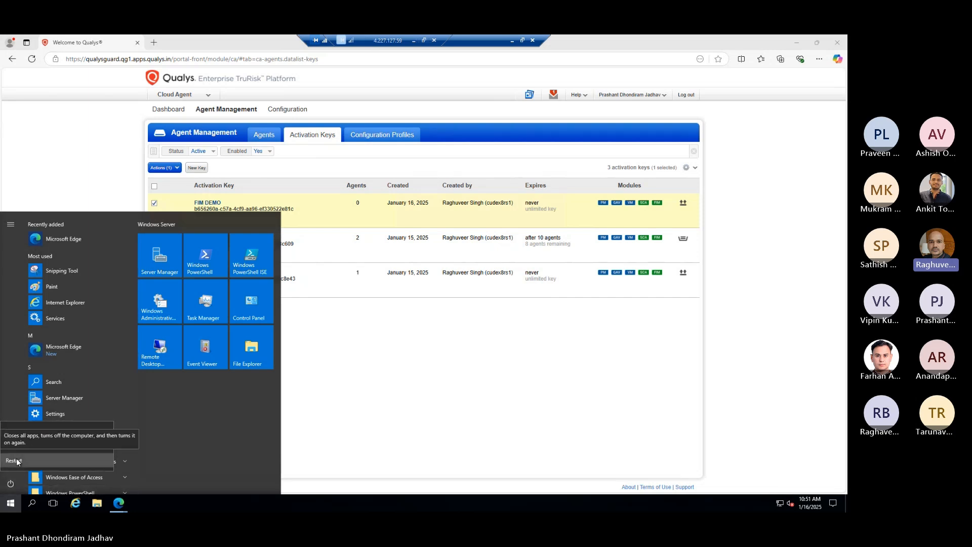
pyautogui.click(123, 457)
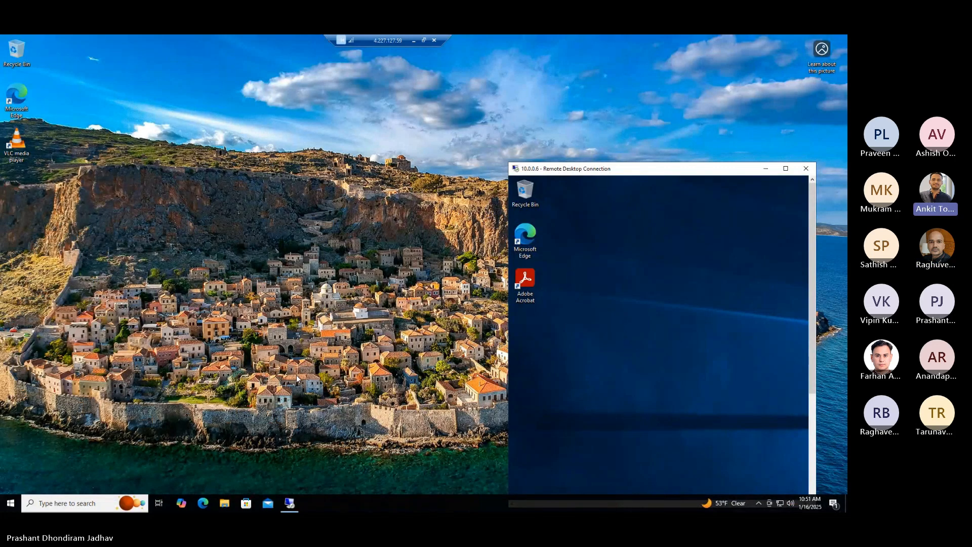
pyautogui.click(291, 503)
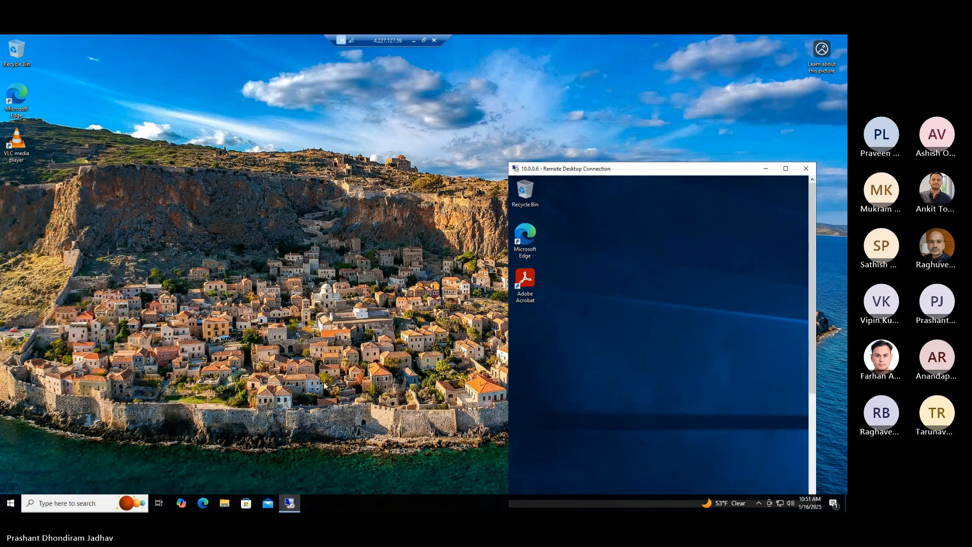
# - Reconnect to 10.0.0.5 with Remote Desktop Connection using the account password, accepting the certificate
pyautogui.click(68, 504)
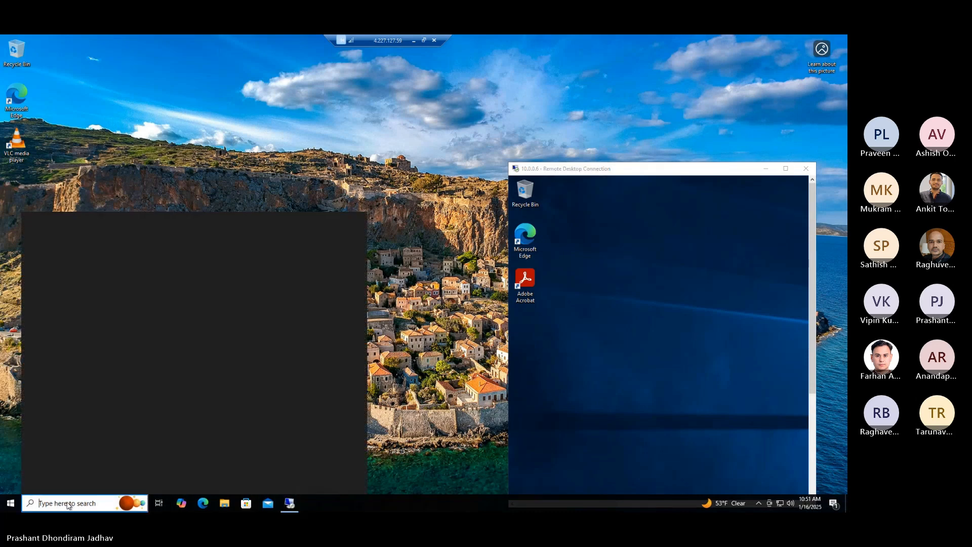
pyautogui.write('re')
pyautogui.click(65, 256)
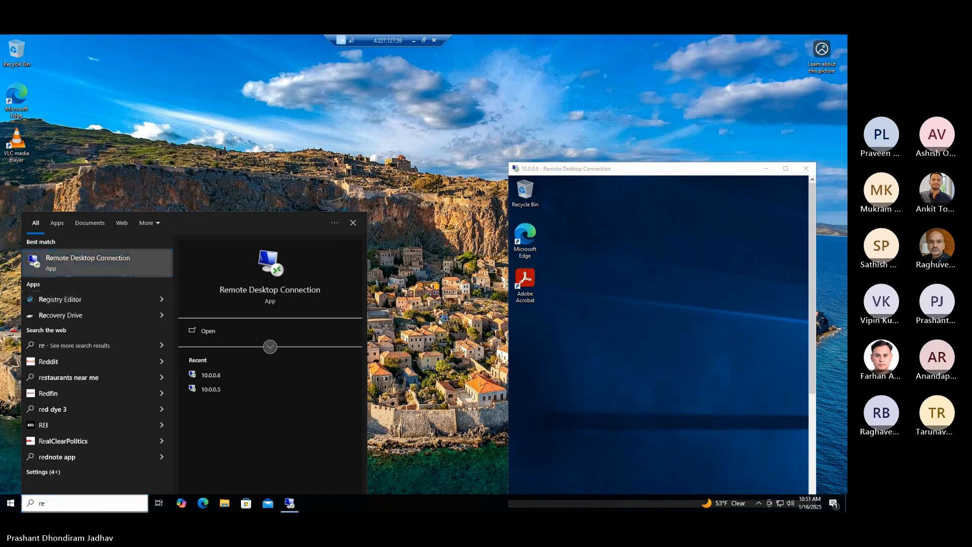
pyautogui.click(457, 224)
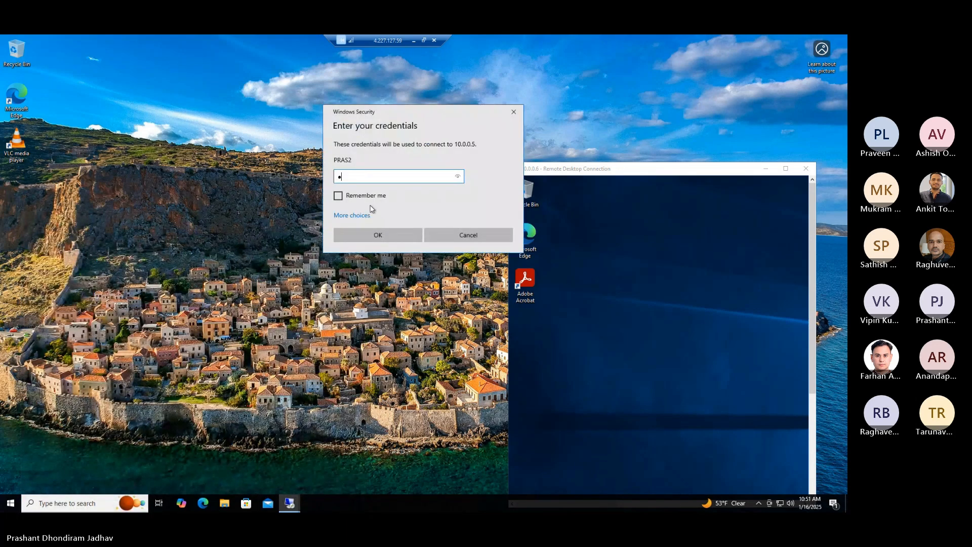
pyautogui.write('*******')
pyautogui.click(365, 237)
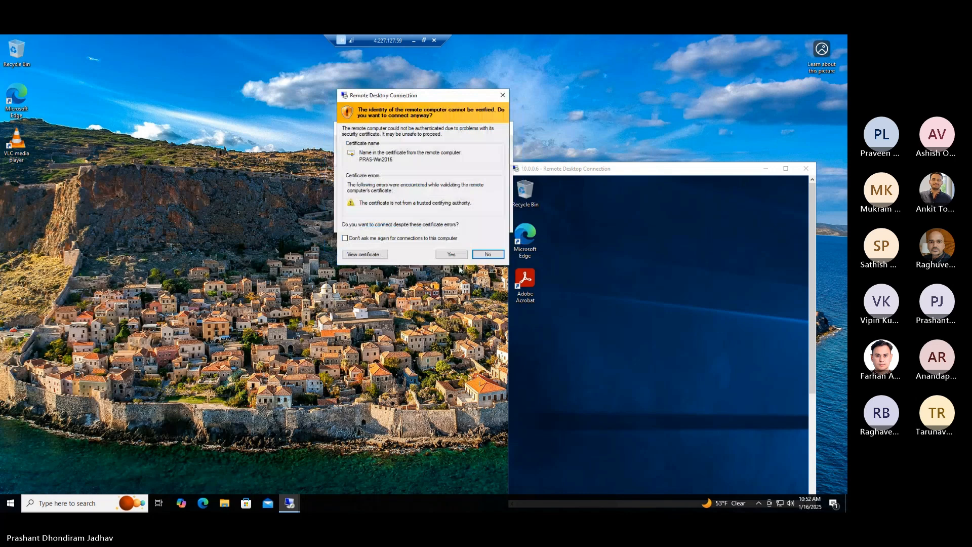
pyautogui.click(452, 255)
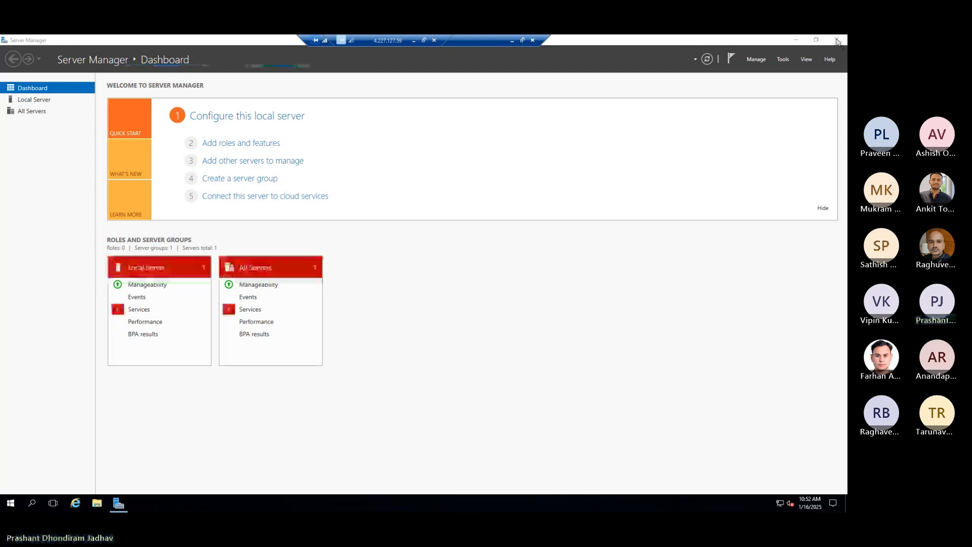
# - Close Server Manager and reopen Edge, restoring the QualysGuard Portal login page
pyautogui.click(837, 40)
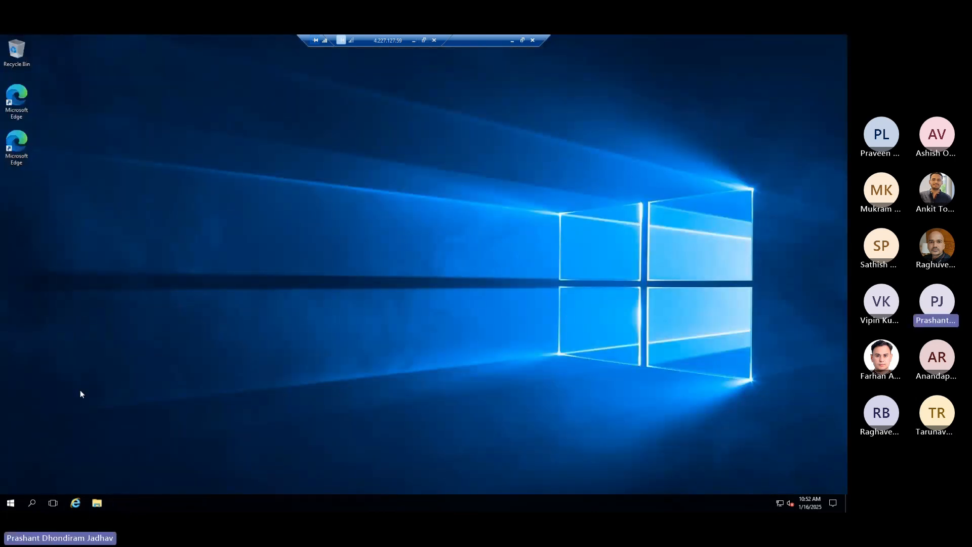
pyautogui.doubleClick(18, 147)
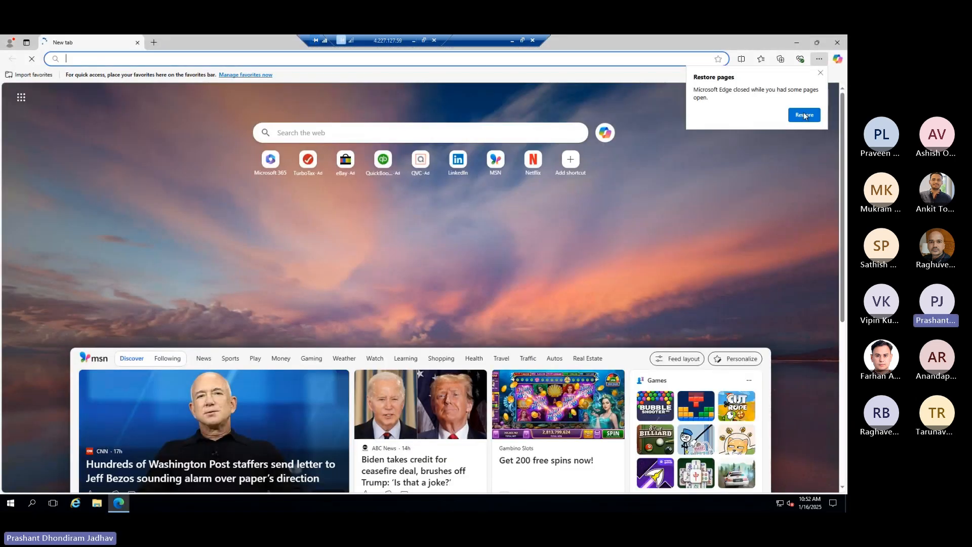
pyautogui.click(801, 121)
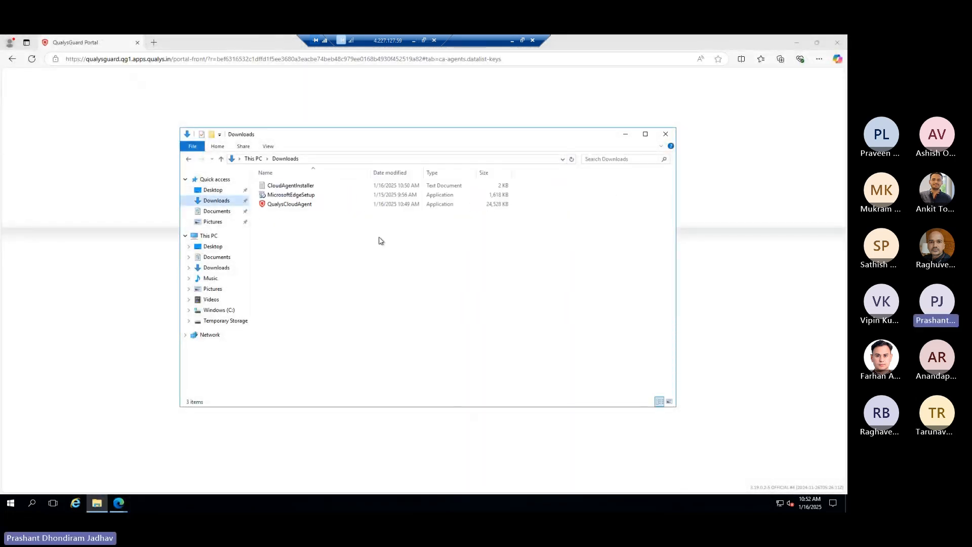
# - Open a Command Prompt in Downloads via cmd, then minimize the command prompt and Downloads windows
pyautogui.click(311, 158)
pyautogui.press('BackSpace')
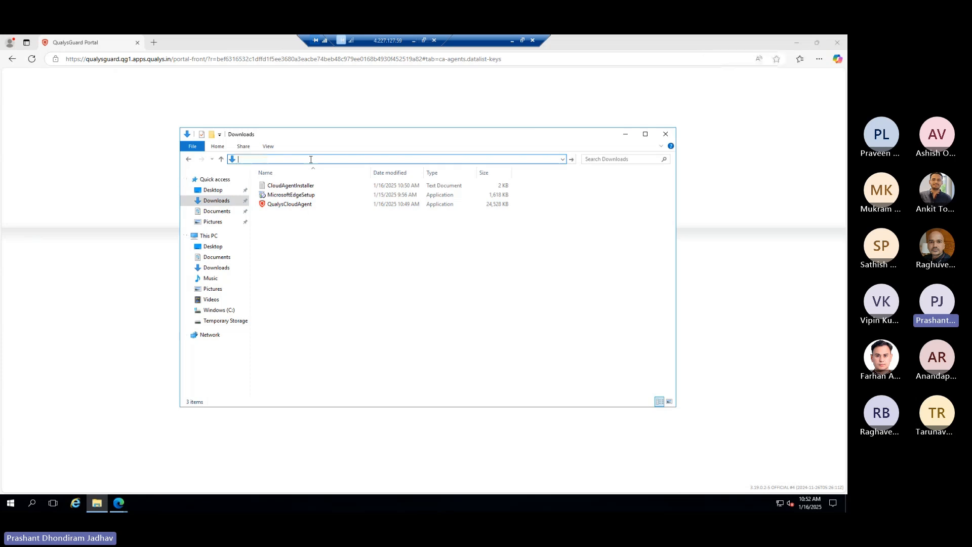
pyautogui.write('cmd')
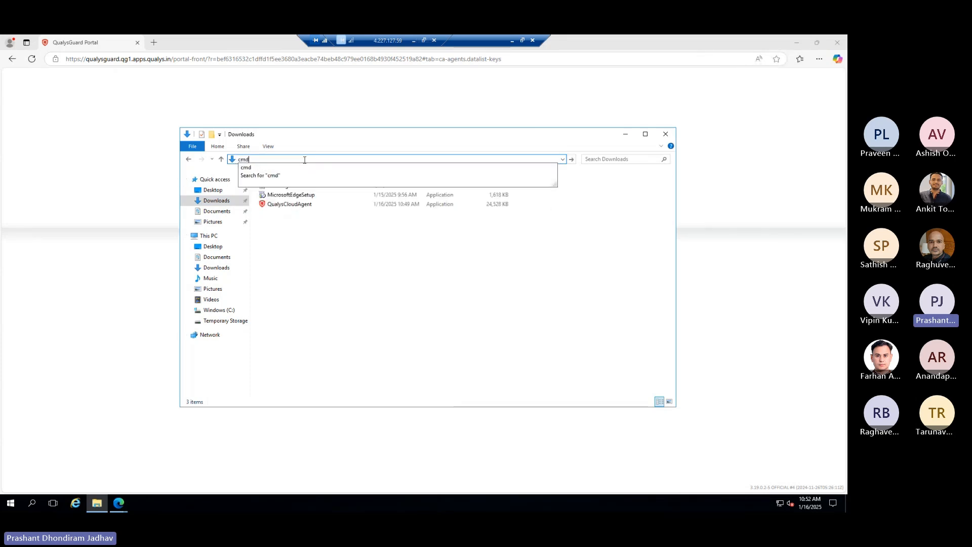
pyautogui.press('Return')
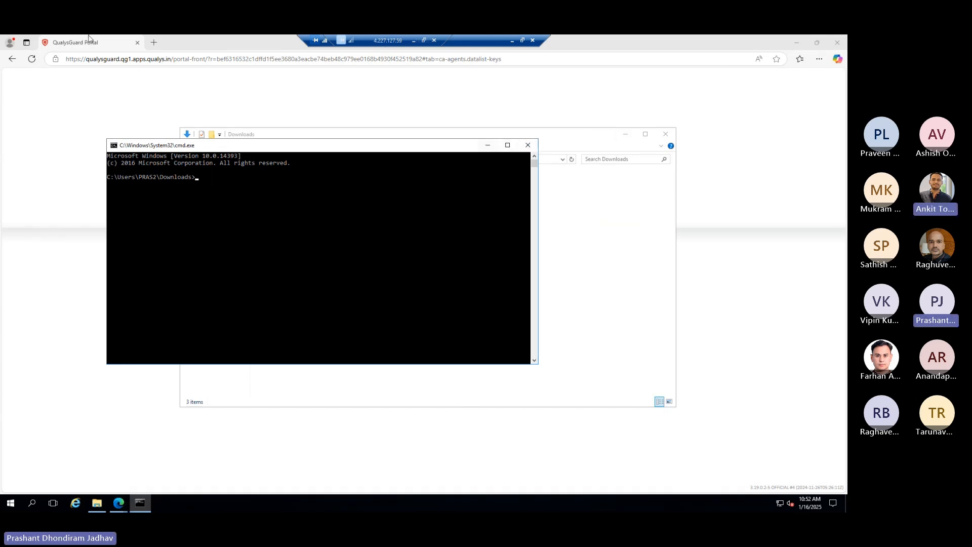
pyautogui.click(488, 145)
pyautogui.click(626, 138)
pyautogui.click(399, 190)
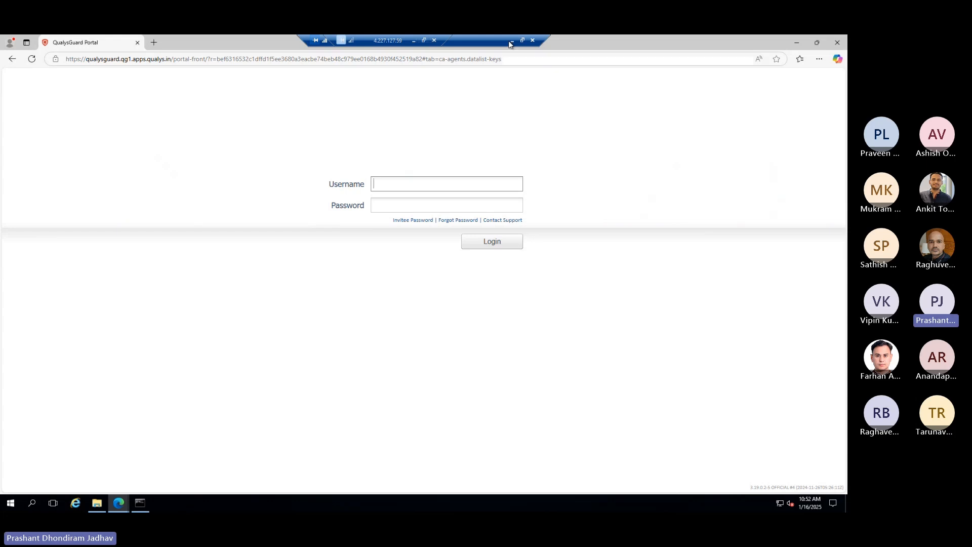
# - Paste the Qualys username from the Teams chat into the QualysGuard login form
pyautogui.click(414, 41)
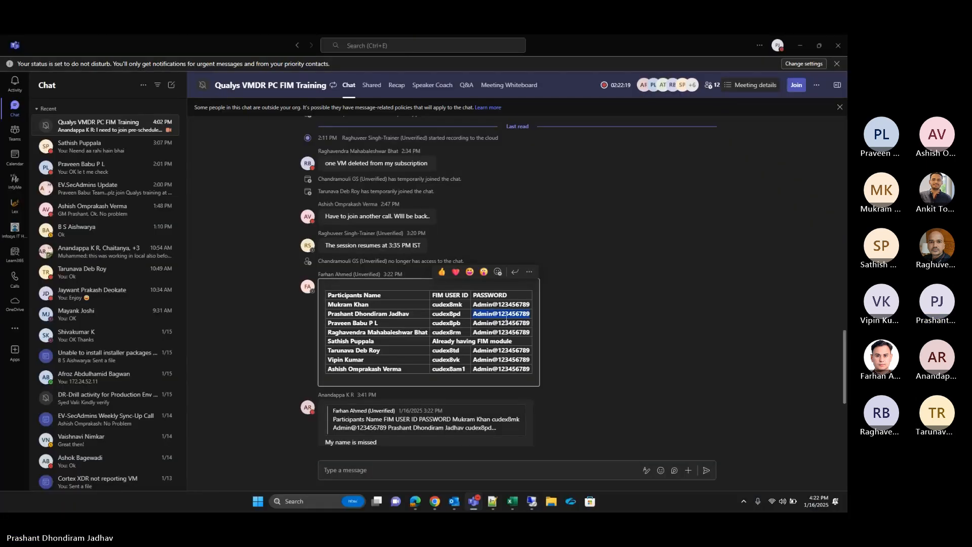
pyautogui.click(531, 501)
pyautogui.click(421, 187)
pyautogui.write('cudex8pd')
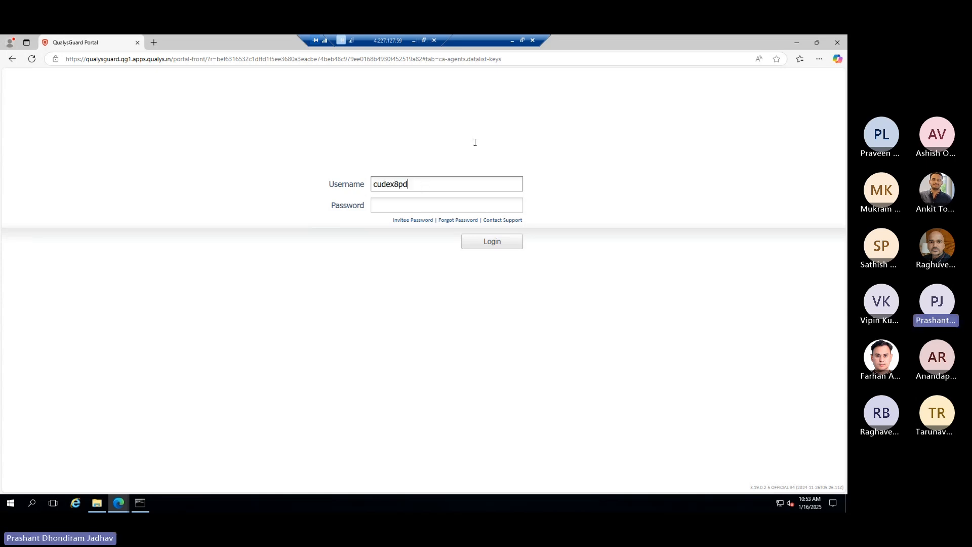
# - Paste the password from the Teams chat, log in, and dismiss the save-password prompt
pyautogui.click(413, 40)
pyautogui.moveTo(474, 313); pyautogui.dragTo(481, 314)
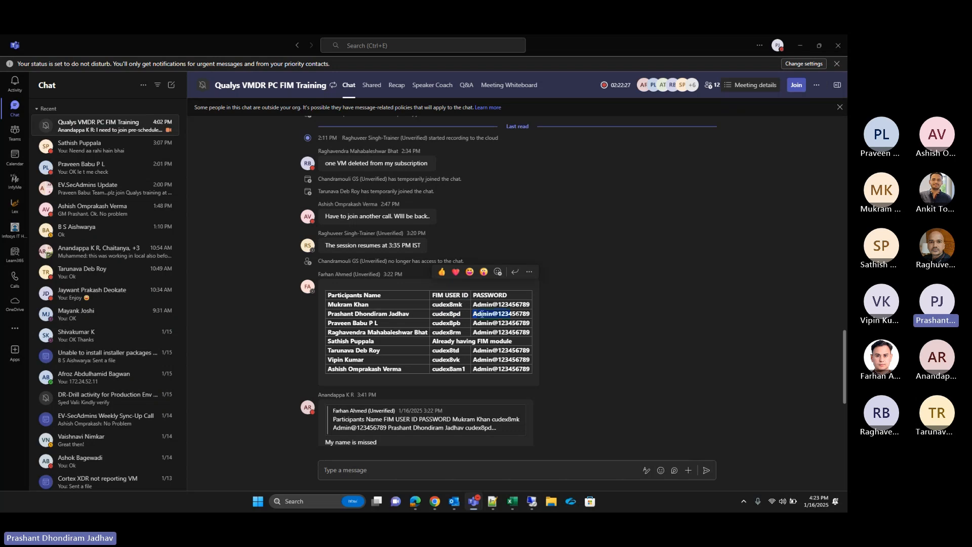
pyautogui.click(531, 501)
pyautogui.click(399, 206)
pyautogui.hotkey('ctrl', 'v')
pyautogui.click(491, 242)
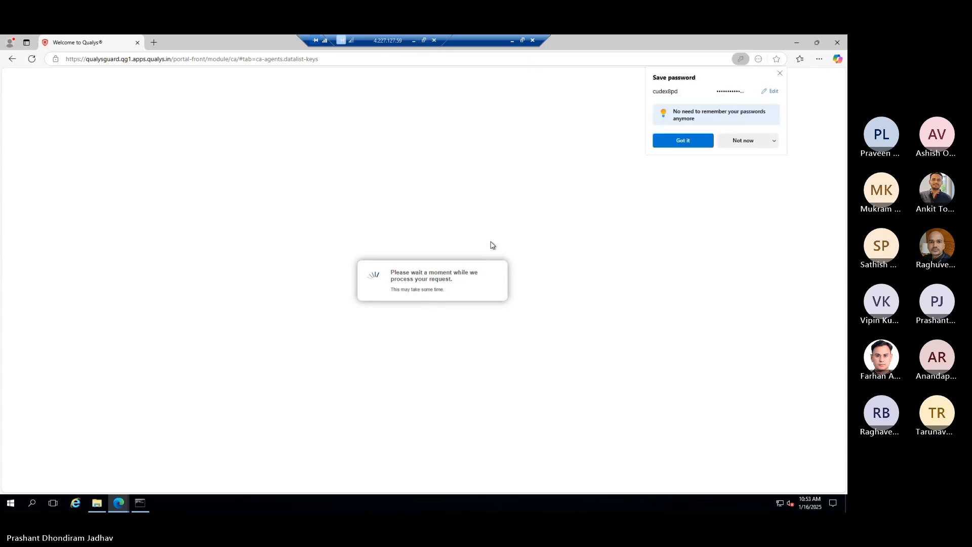
pyautogui.click(780, 74)
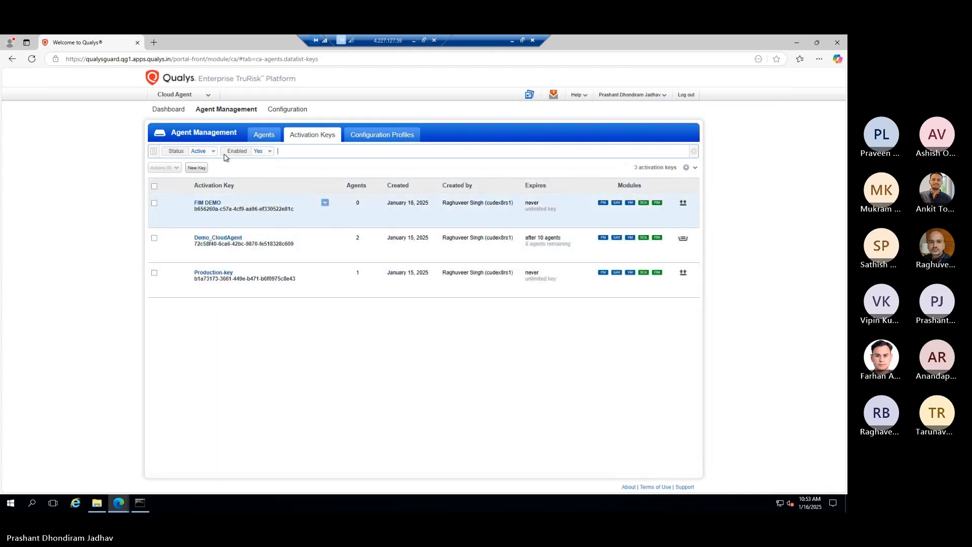
# - Show the Windows agent install instructions for the FIM DEMO key and select the command
pyautogui.click(155, 203)
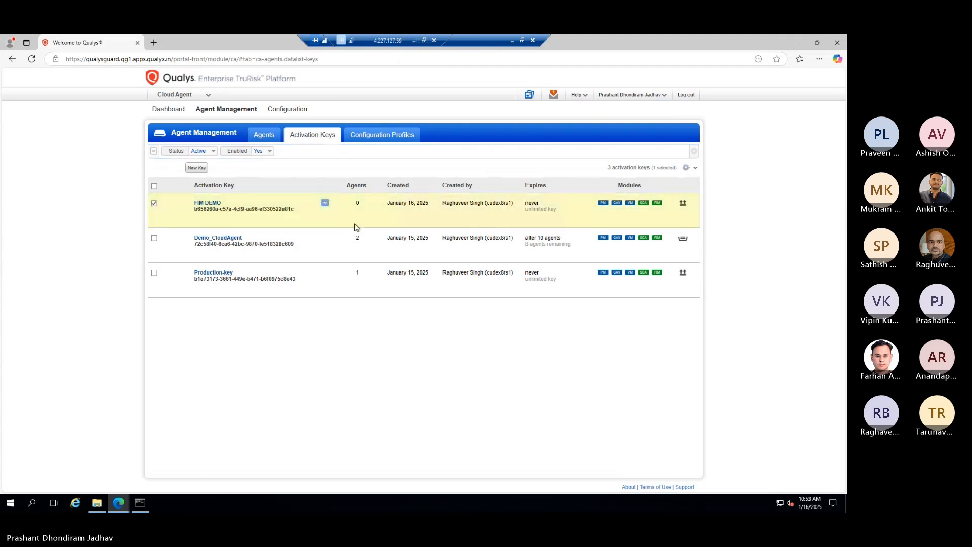
pyautogui.click(325, 203)
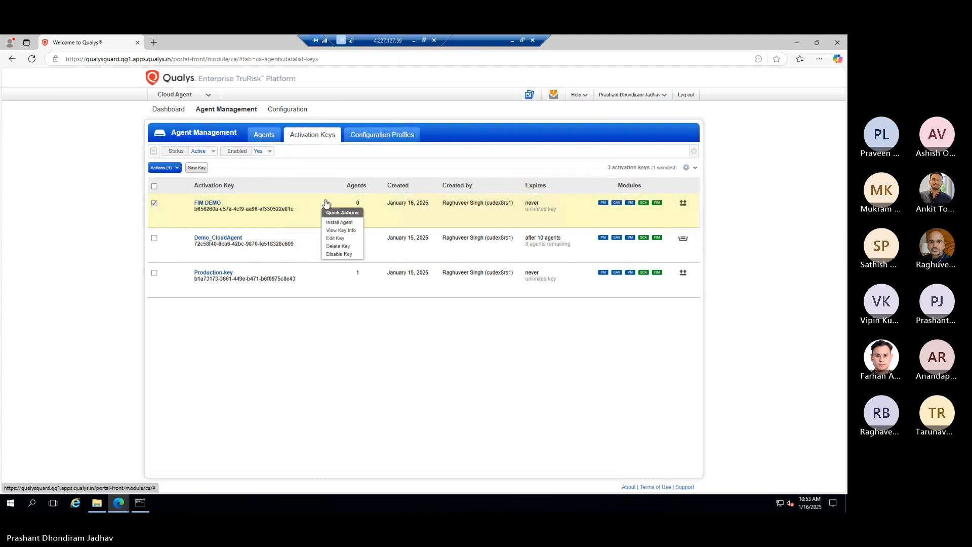
pyautogui.click(348, 224)
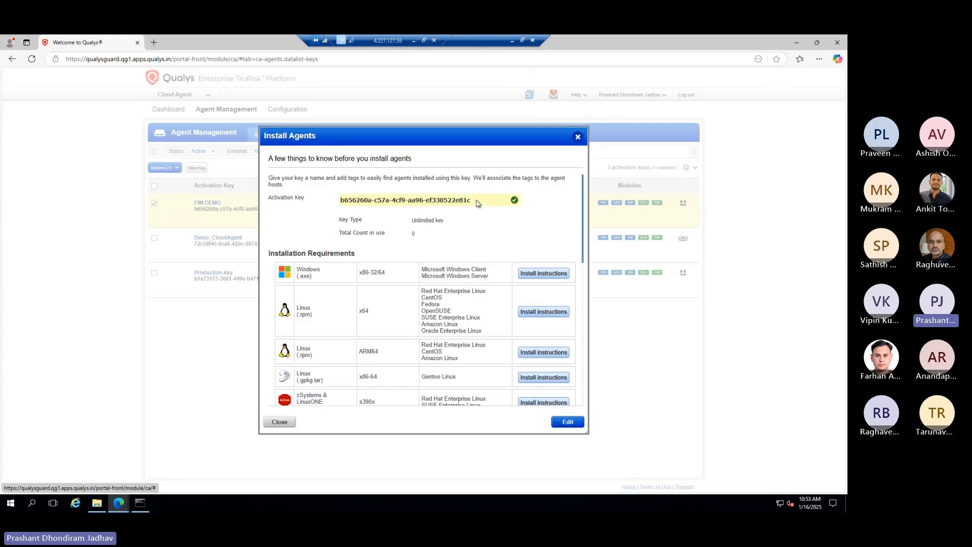
pyautogui.click(541, 274)
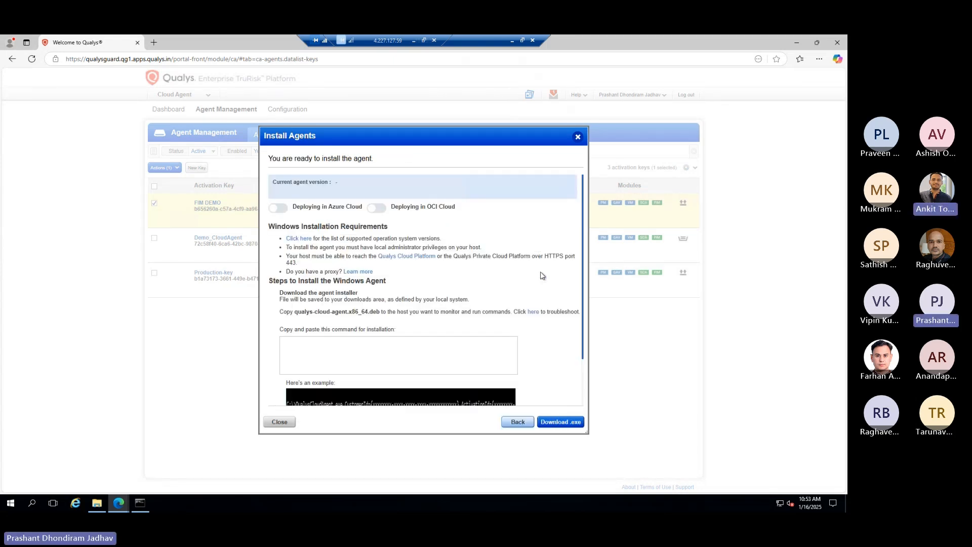
pyautogui.click(478, 360)
pyautogui.hotkey('ctrl', 'c')
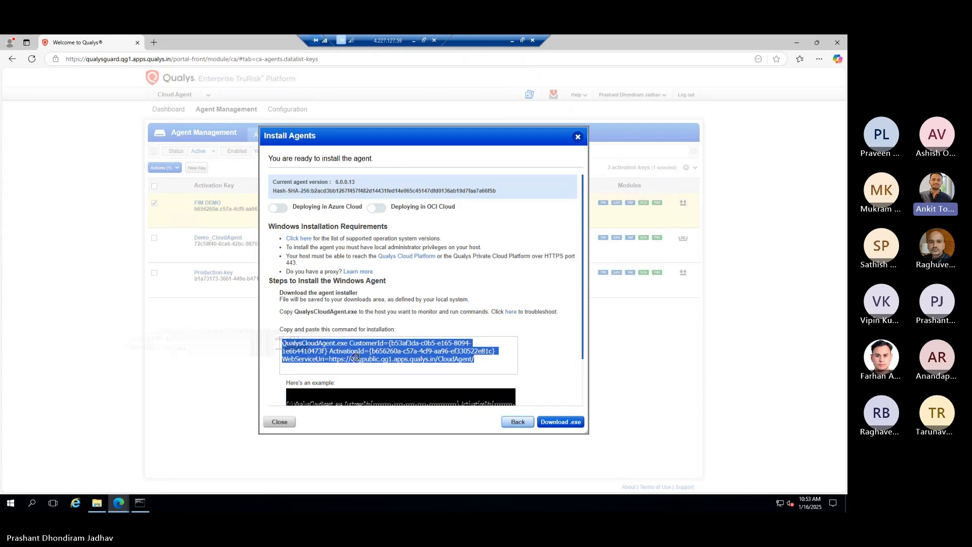
# - Paste the agent install command below the existing Notepad++ notes
pyautogui.click(414, 40)
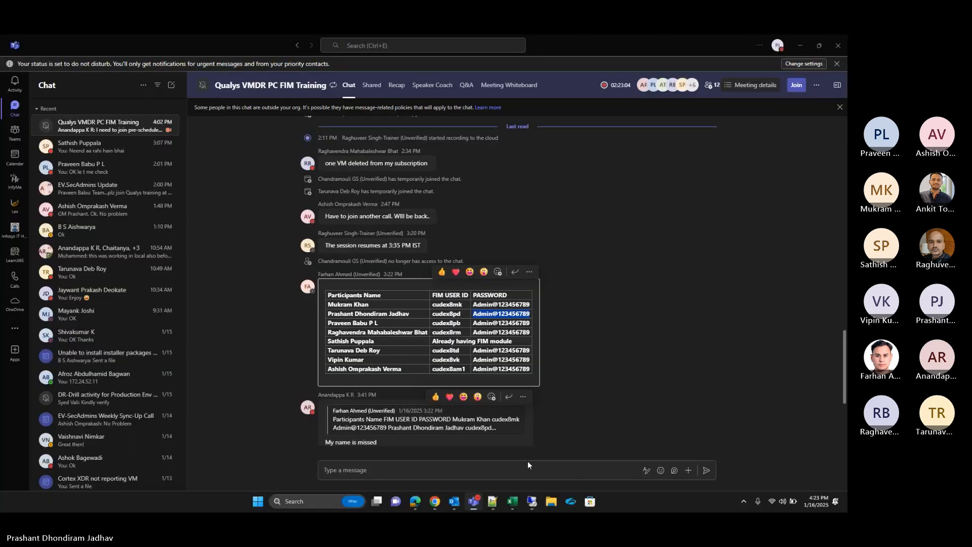
pyautogui.click(492, 502)
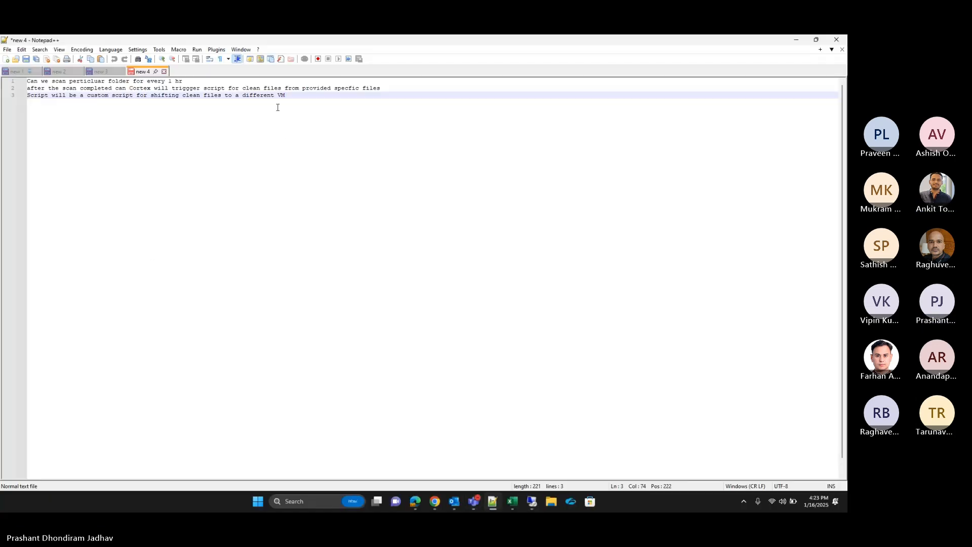
pyautogui.press('Return')
pyautogui.press('Return')
pyautogui.press('Return')
pyautogui.press('Return')
pyautogui.hotkey('ctrl', 'v')
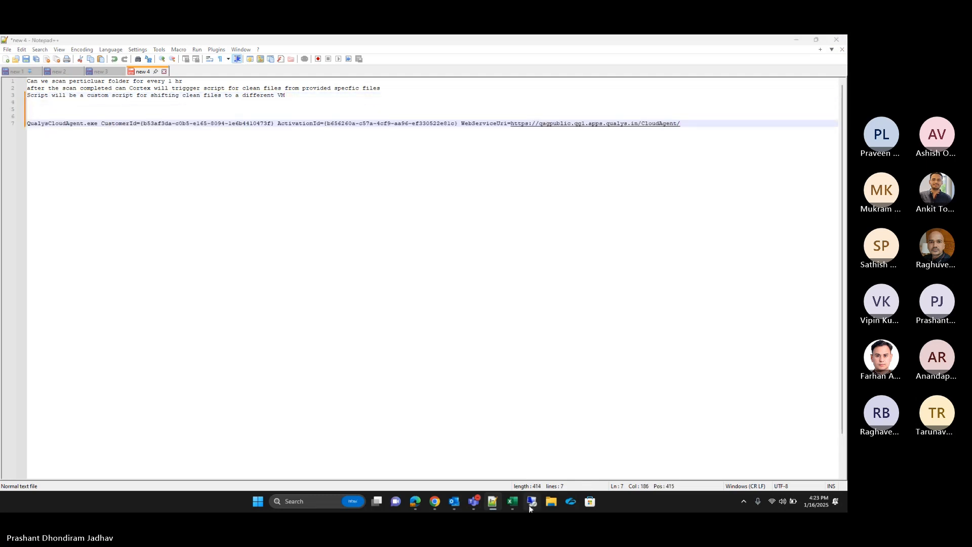
# - Download the Windows agent .exe installer and close the Install Agents dialog
pyautogui.click(530, 503)
pyautogui.click(564, 425)
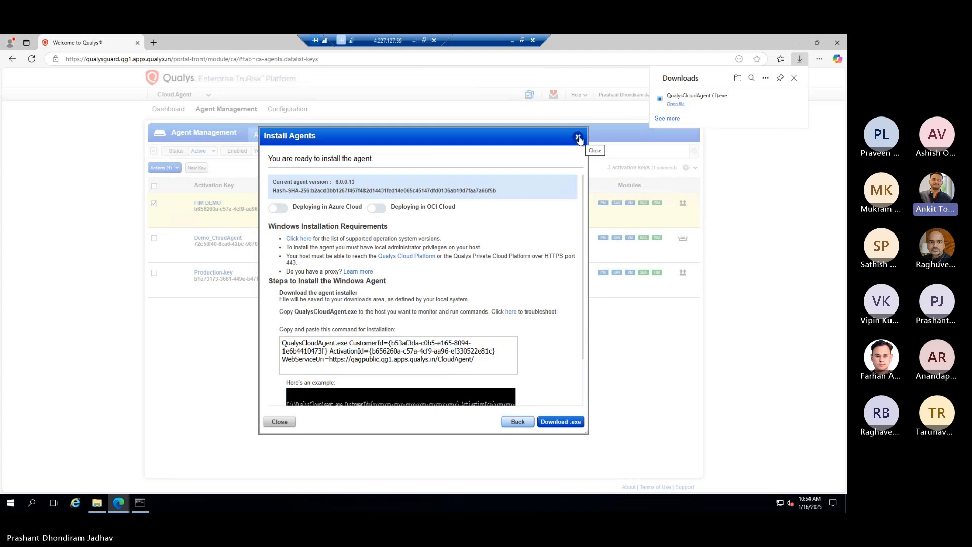
pyautogui.click(578, 139)
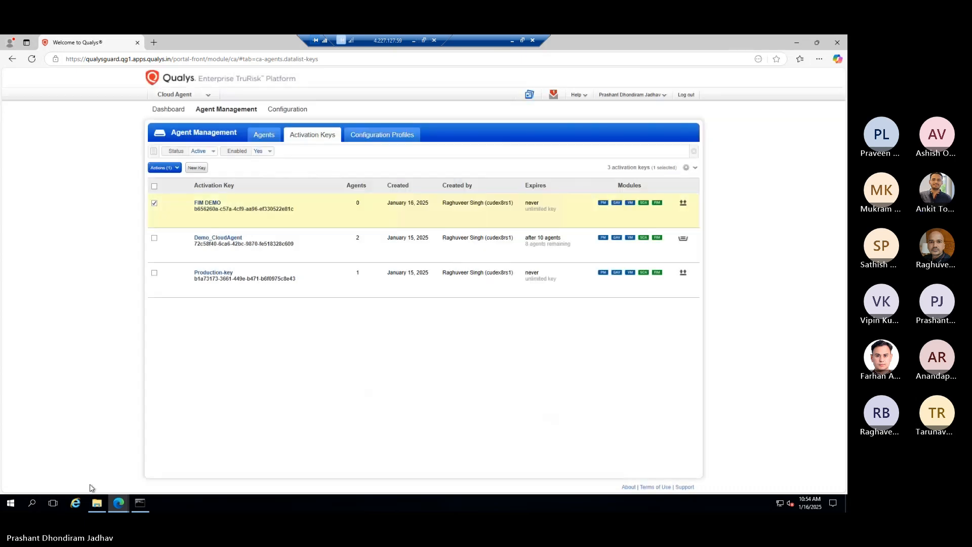
# - Permanently delete the duplicate QualysCloudAgent (1) installer from Downloads
pyautogui.click(97, 503)
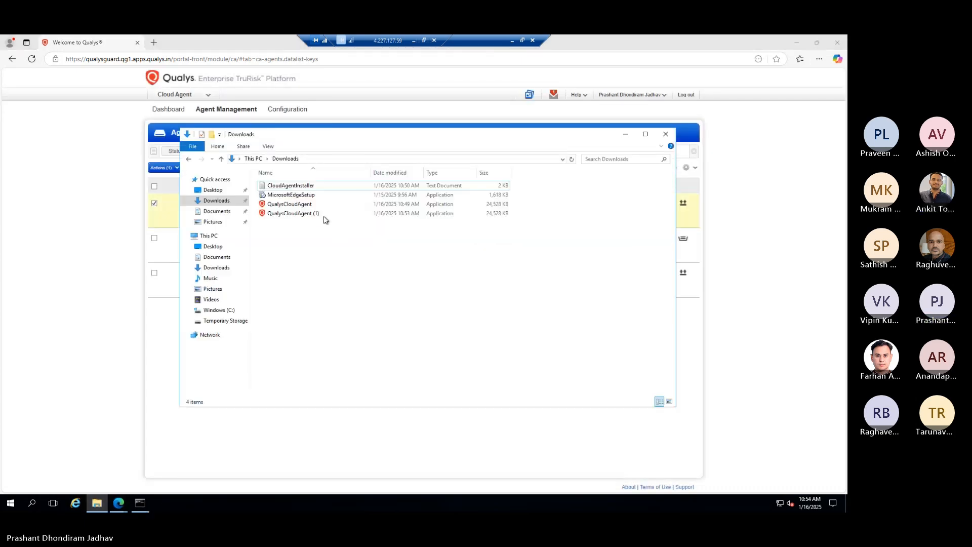
pyautogui.click(311, 214)
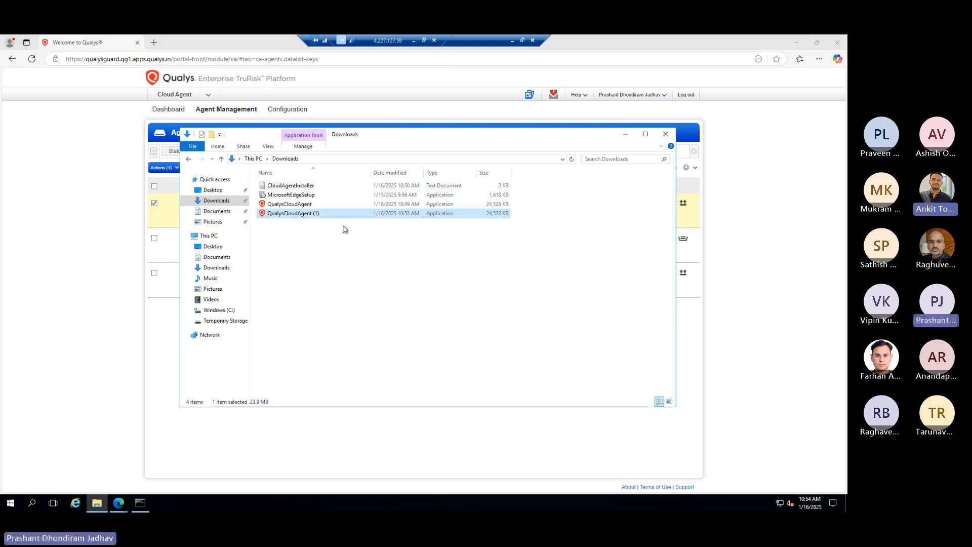
pyautogui.hotkey('shift', 'Delete')
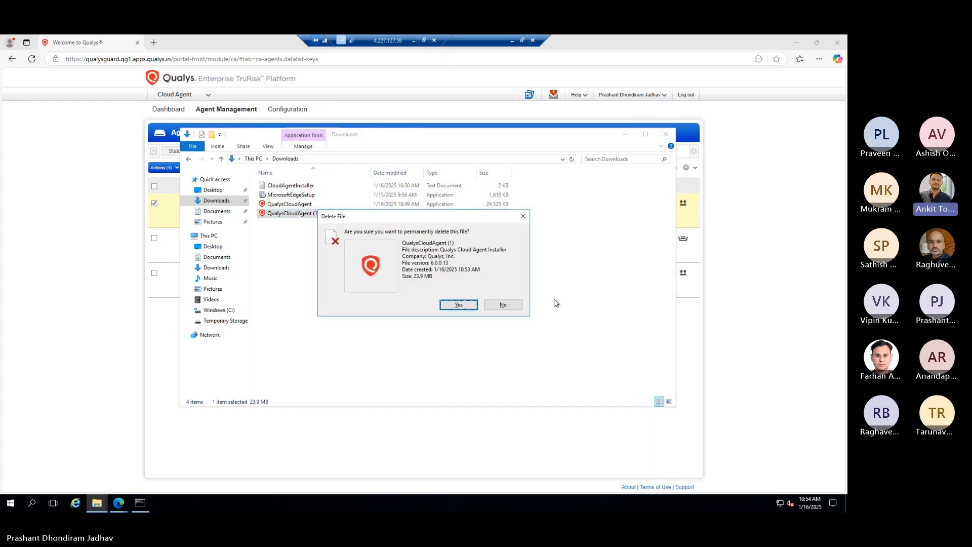
pyautogui.click(456, 305)
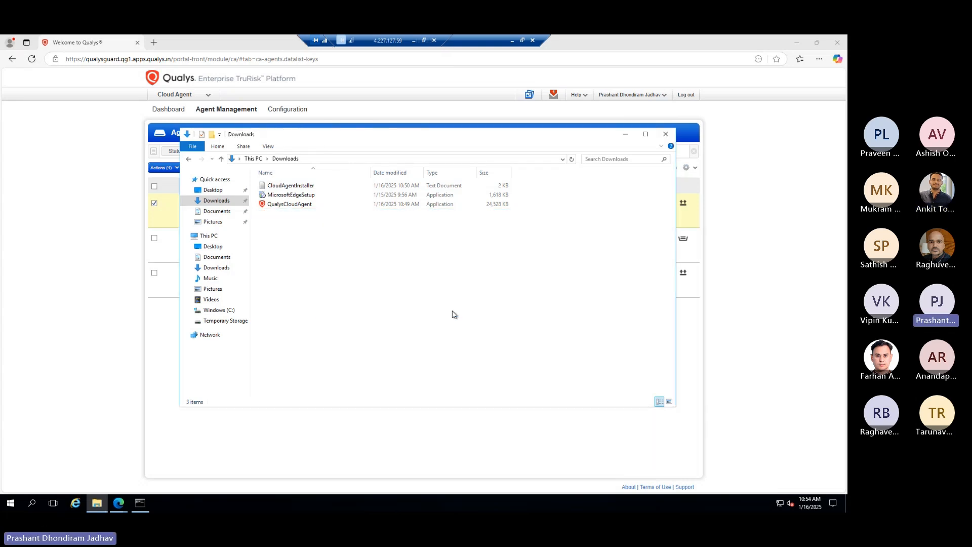
# - Run the pasted Cloud Agent install command in a command prompt opened in Downloads
pyautogui.click(313, 159)
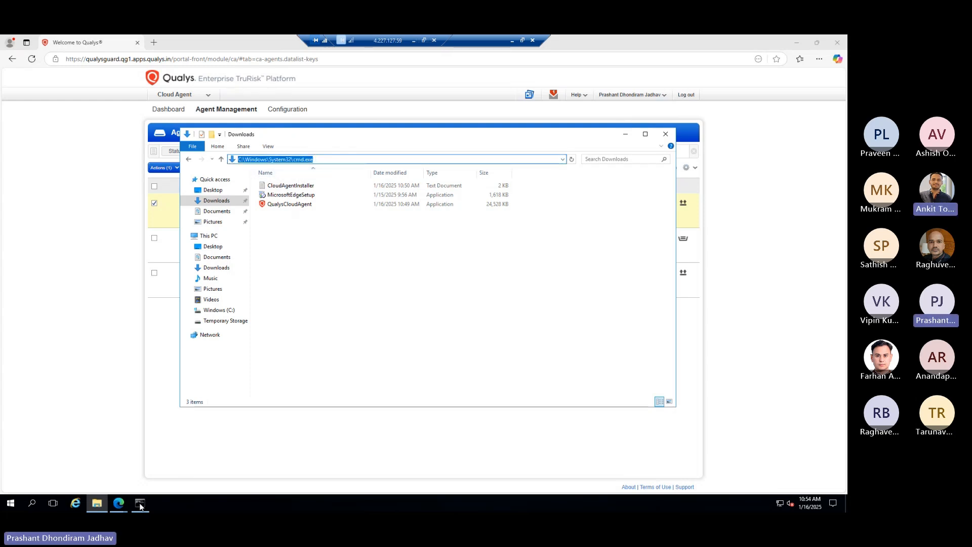
pyautogui.press('Return')
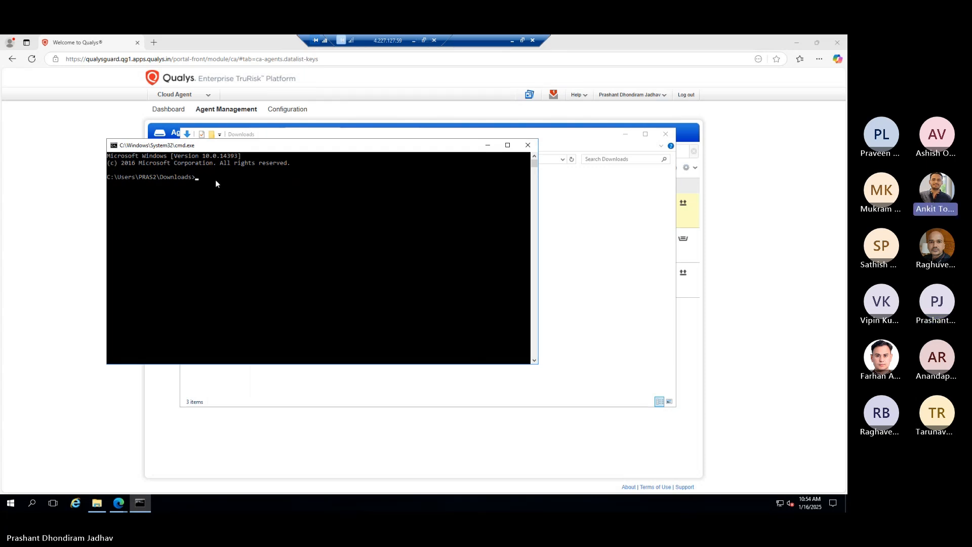
pyautogui.hotkey('ctrl', 'v')
pyautogui.press('Return')
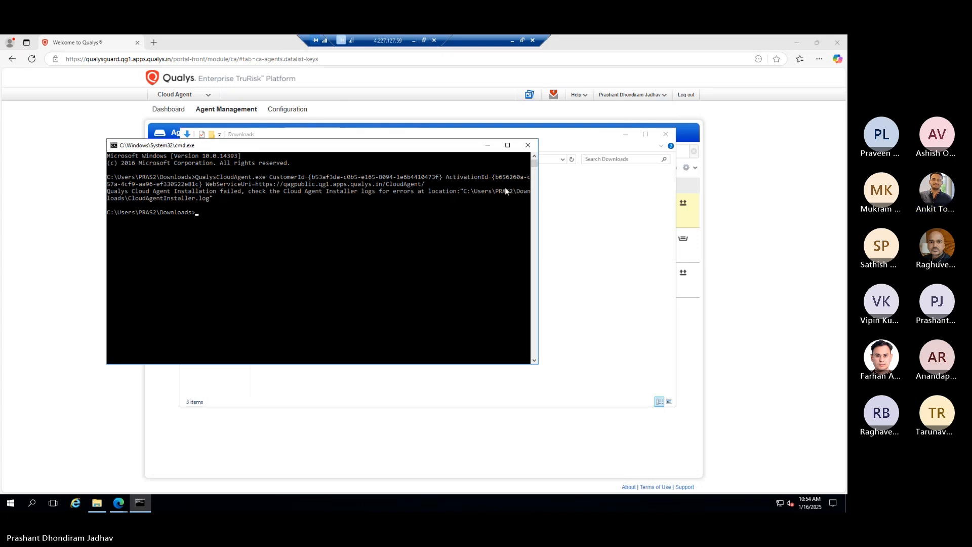
# - Close the command prompt and Downloads windows and minimize the remote desktop session
pyautogui.click(528, 145)
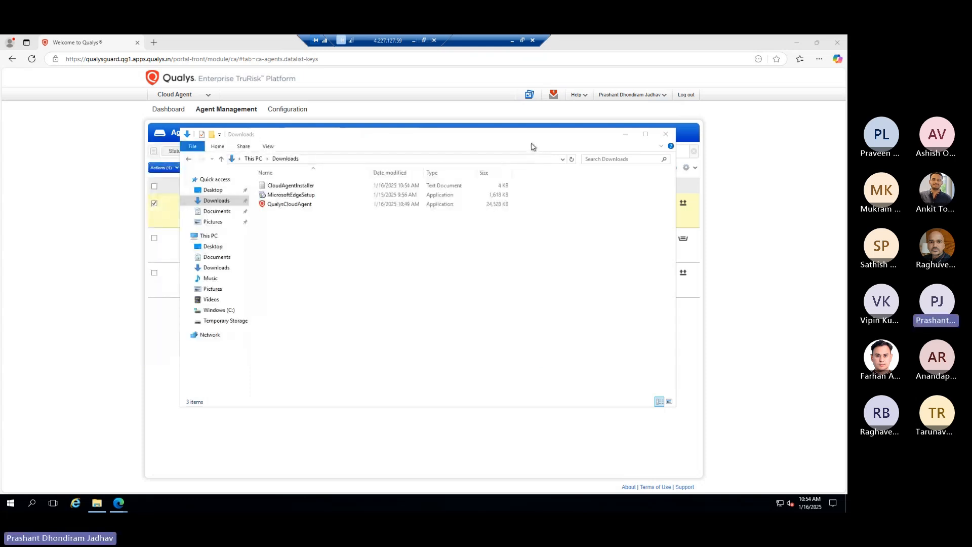
pyautogui.click(666, 133)
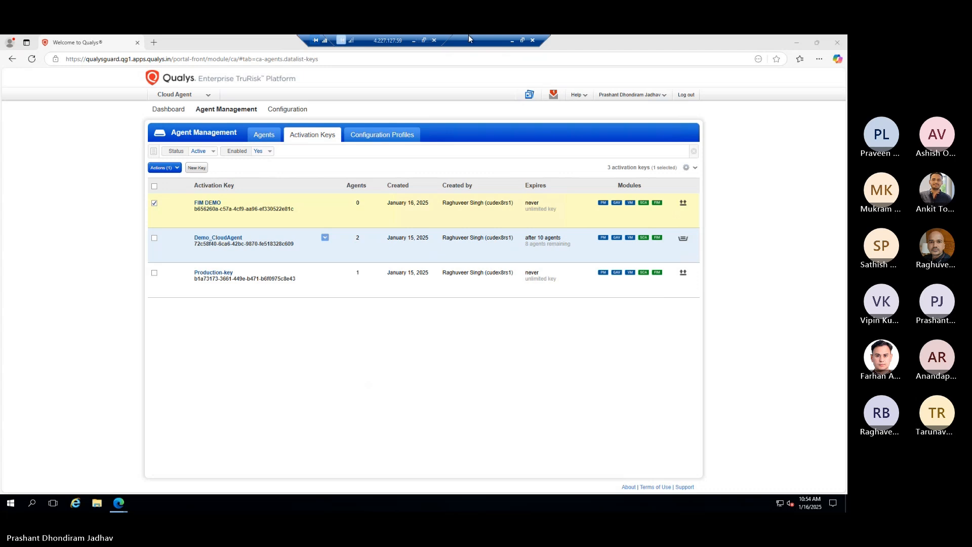
pyautogui.click(414, 41)
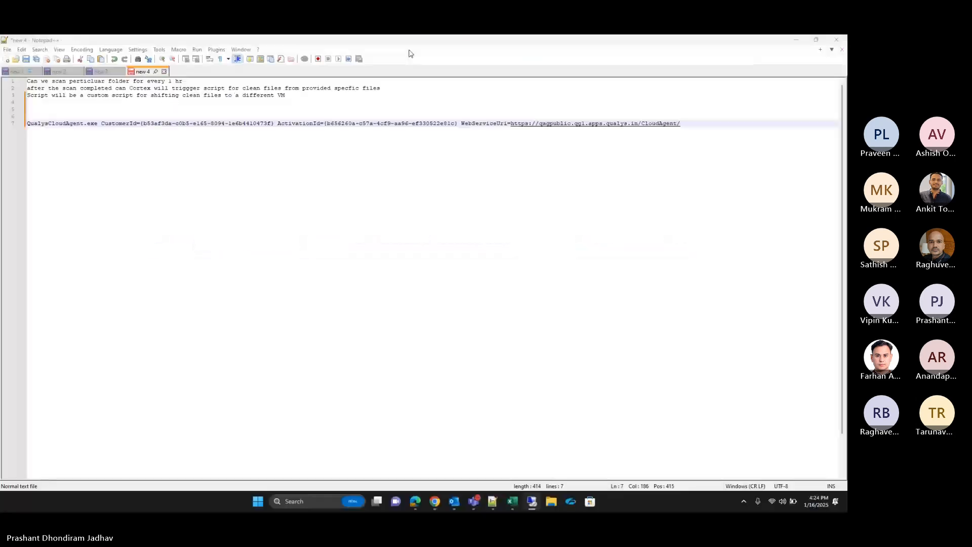
# - Delete the PRAS-Win2016 VM with its OS disk and network interfaces, acknowledging the warning
pyautogui.click(415, 502)
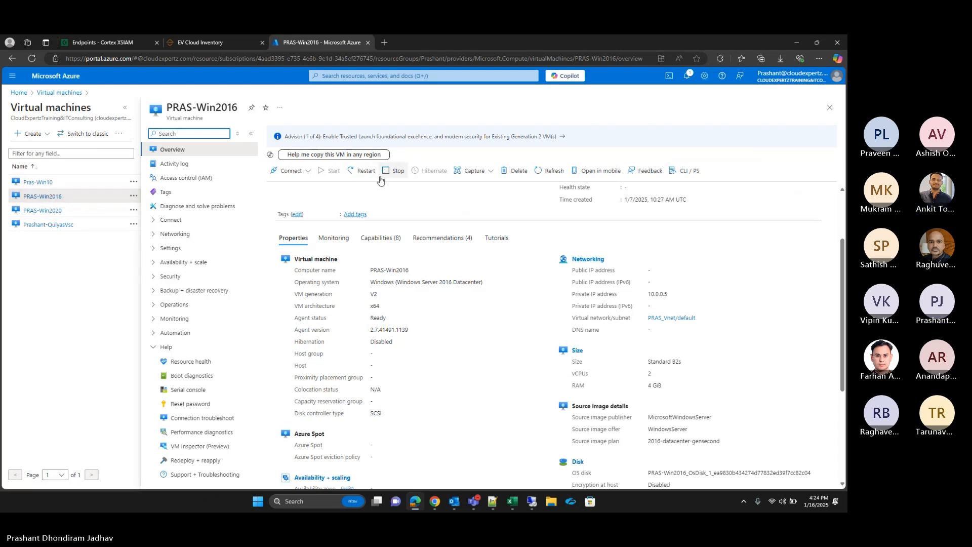
pyautogui.click(516, 173)
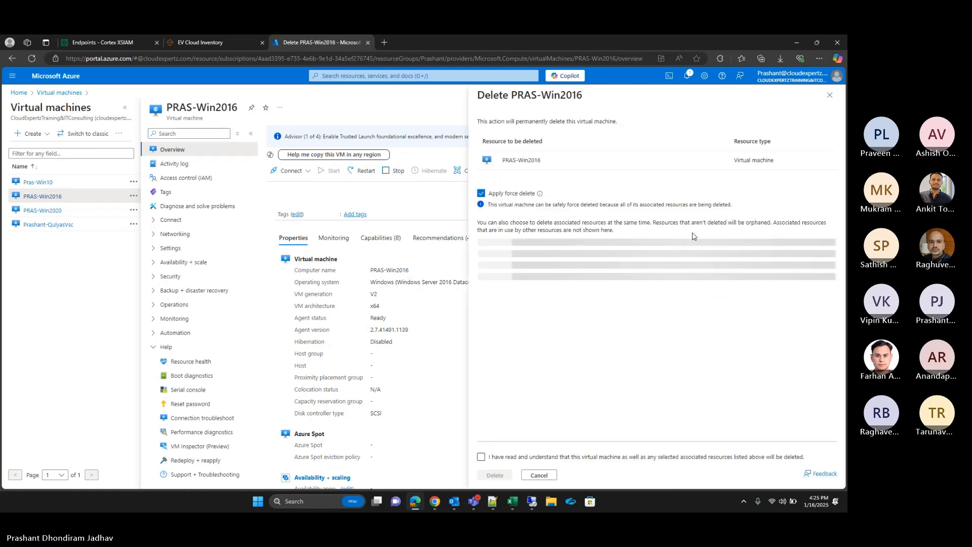
pyautogui.click(481, 457)
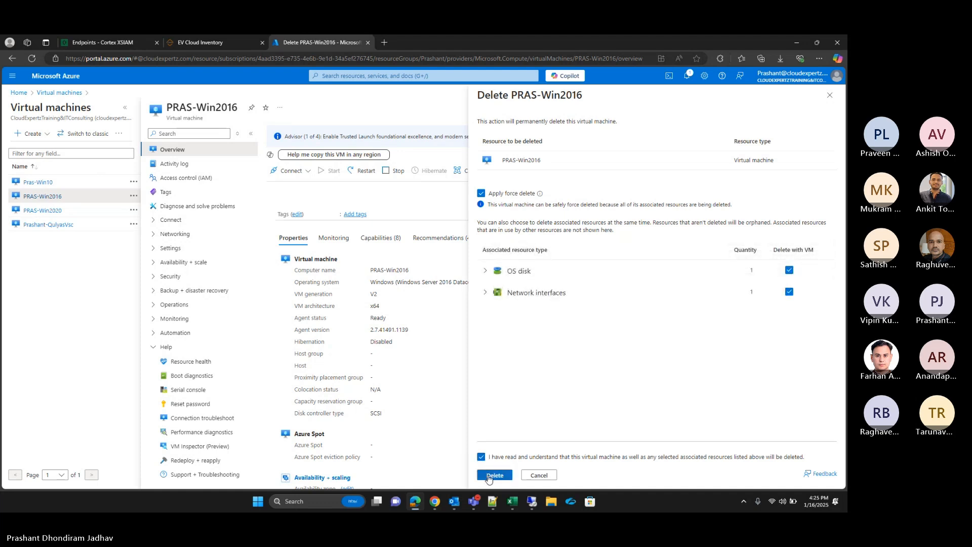
pyautogui.click(488, 476)
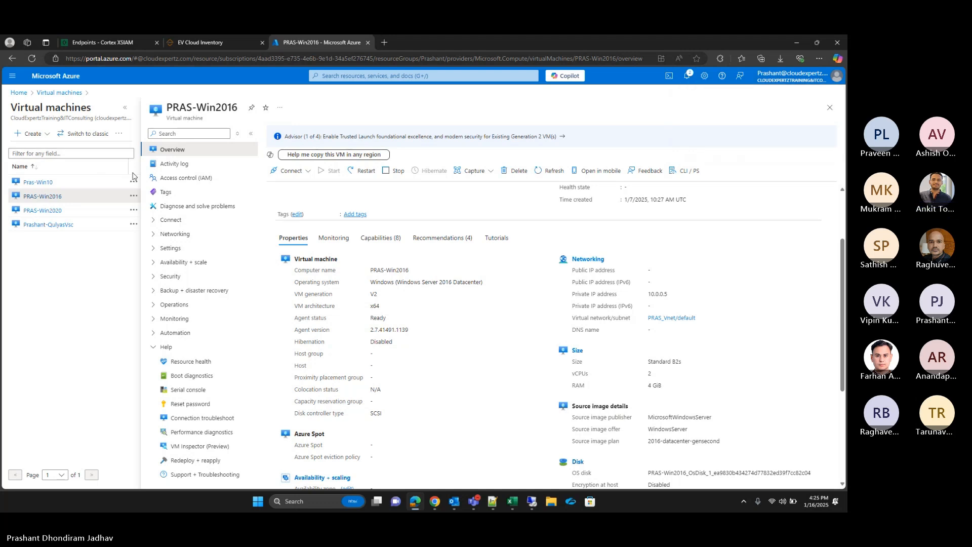
# - Start a new Azure virtual machine in the existing resource group and begin entering its name
pyautogui.click(30, 134)
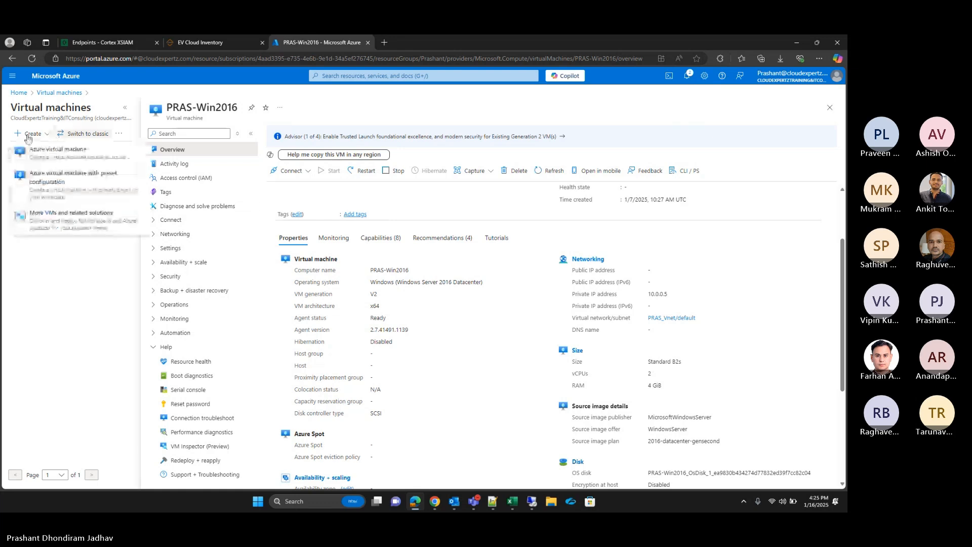
pyautogui.click(58, 156)
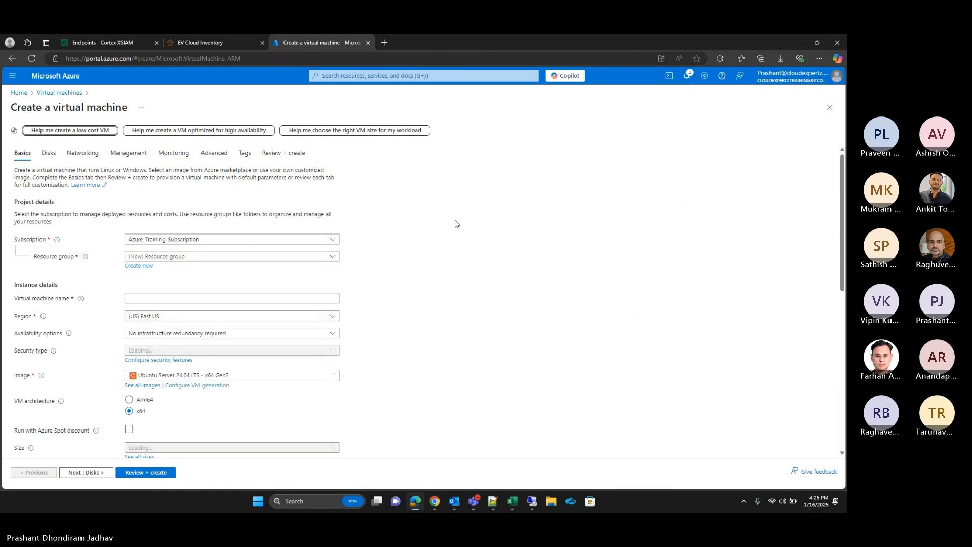
pyautogui.click(333, 257)
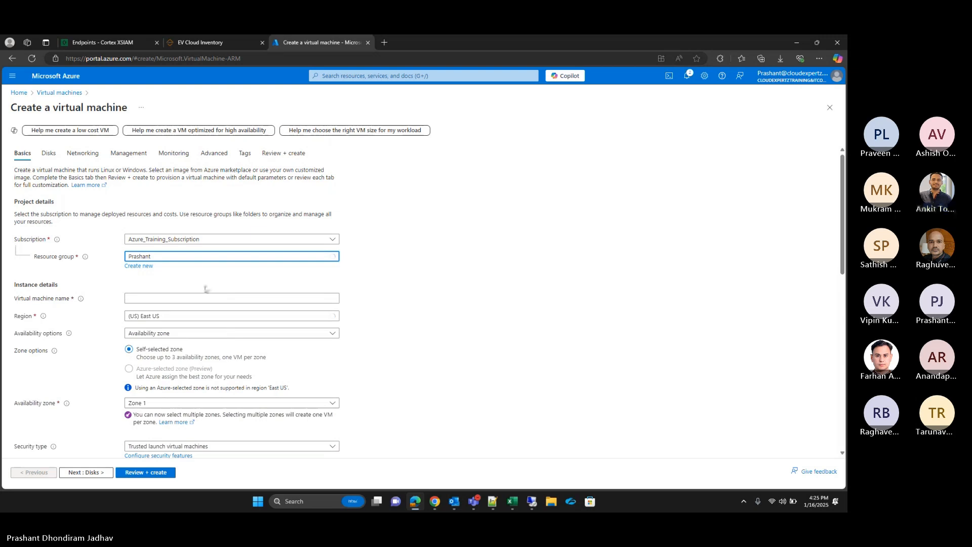
pyautogui.click(175, 298)
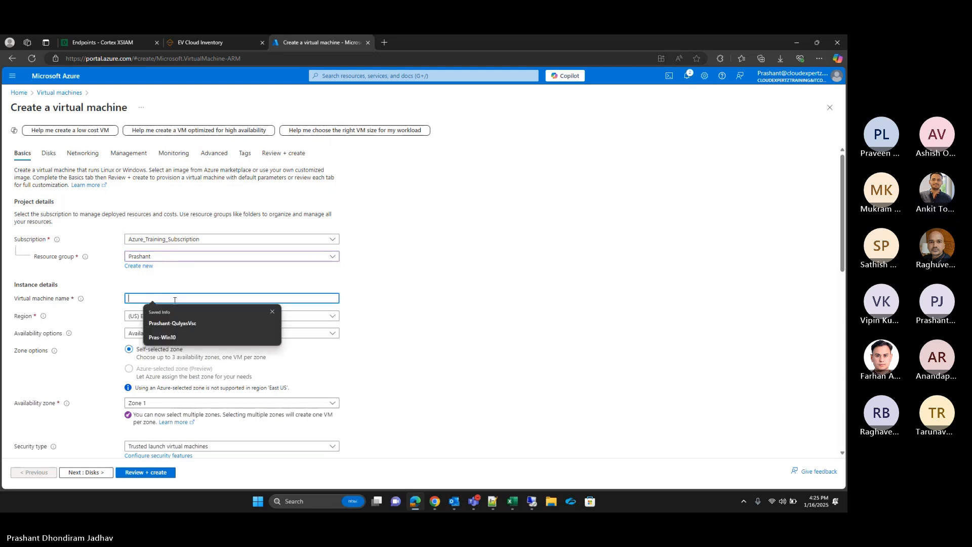
pyautogui.click(166, 339)
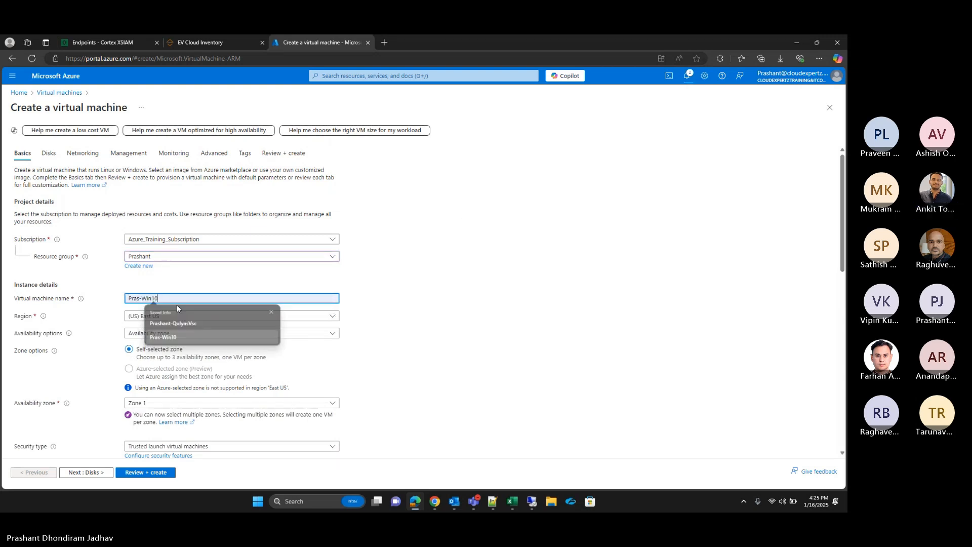
pyautogui.press('BackSpace')
pyautogui.press('BackSpace')
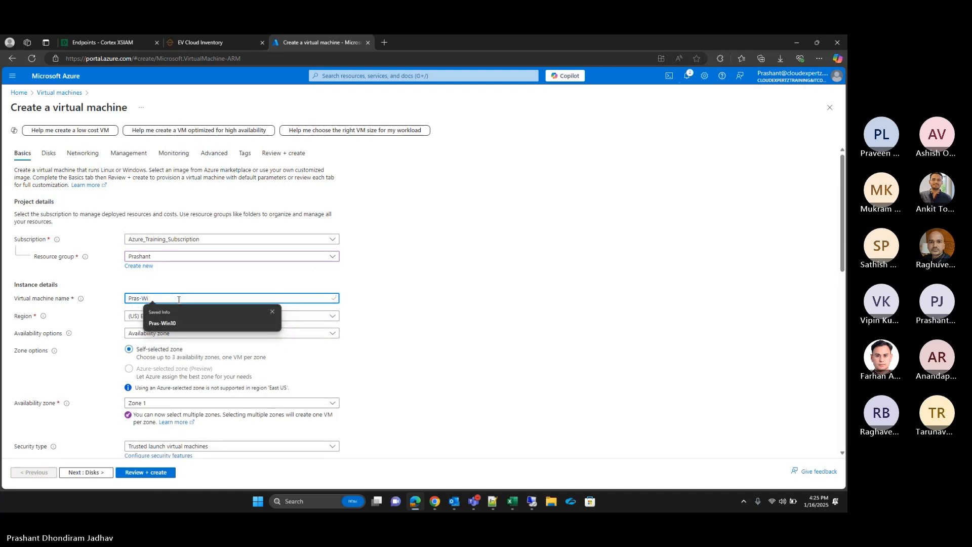
pyautogui.press('BackSpace')
pyautogui.press('BackSpace')
pyautogui.press('BackSpace')
pyautogui.press('BackSpace')
pyautogui.press('BackSpace')
pyautogui.write('R')
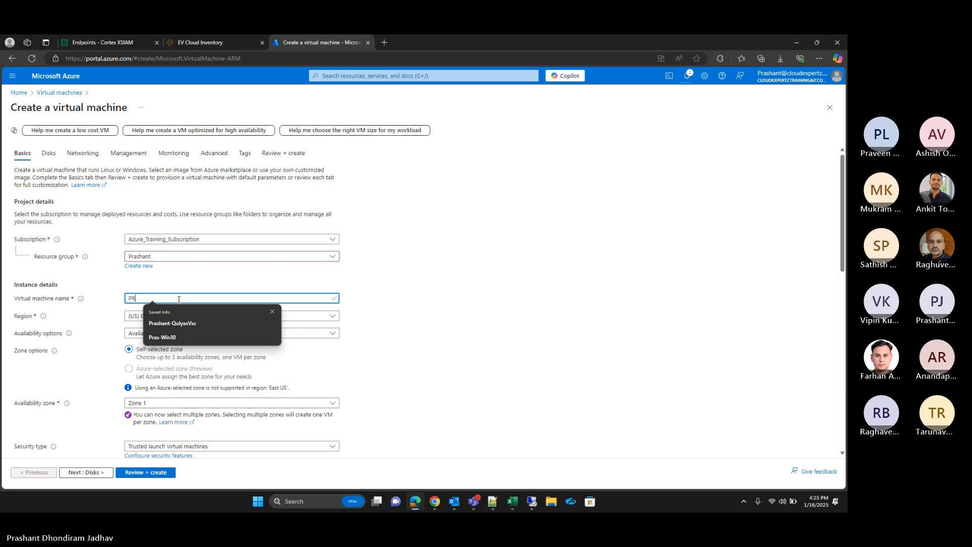
pyautogui.write('AS_WIN2016')
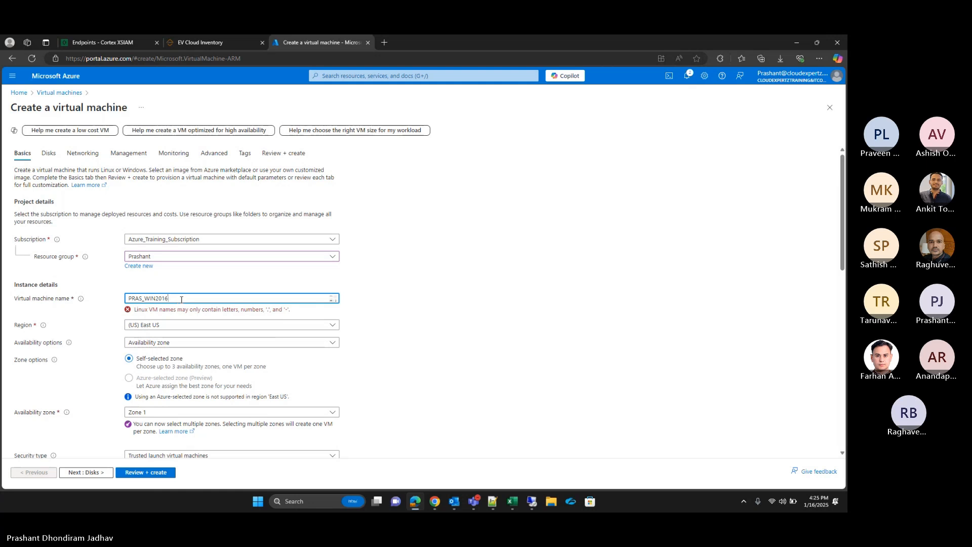
# - Set the region to (US) West US 3 and correct the VM name to PRAS-WIN2016
pyautogui.click(187, 325)
pyautogui.click(173, 178)
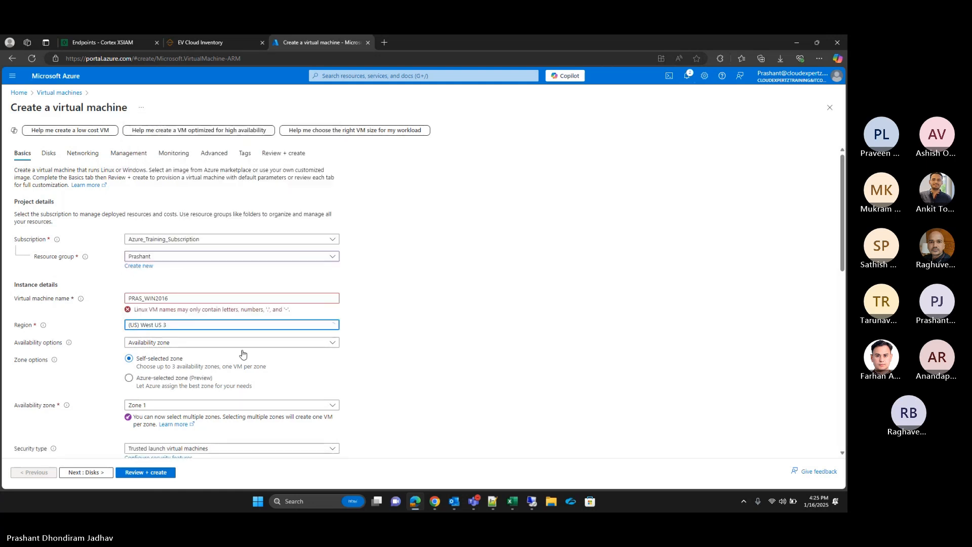
pyautogui.scroll(-1, 162, 364)
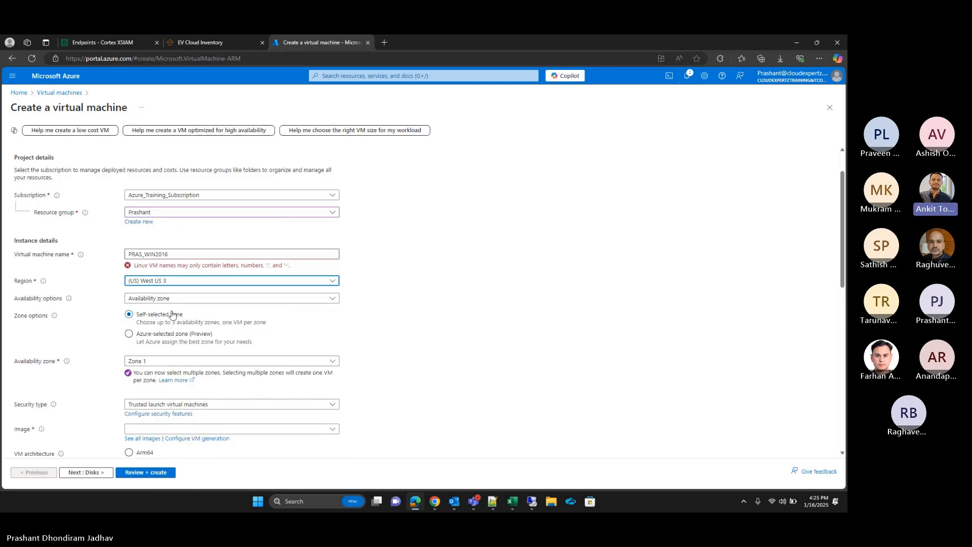
pyautogui.click(144, 255)
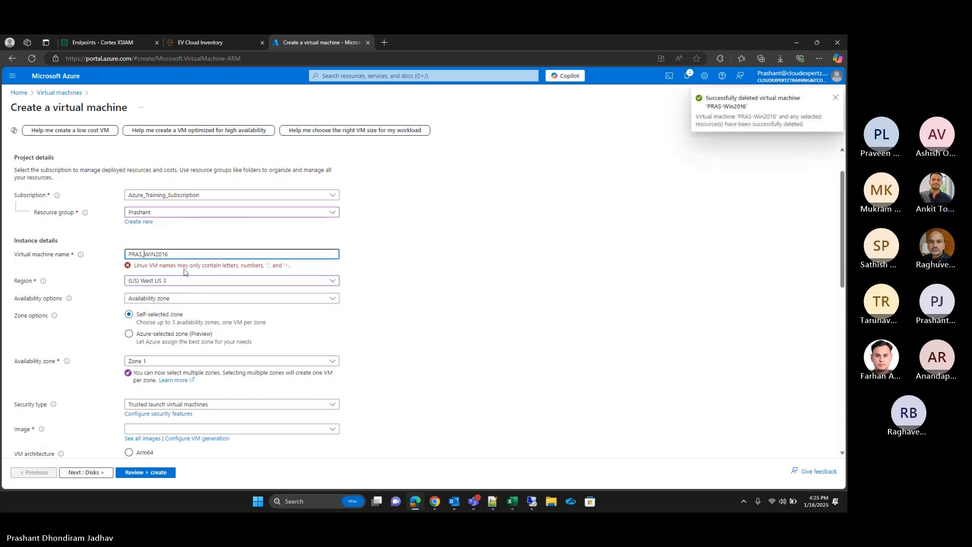
pyautogui.press('BackSpace')
pyautogui.write('-')
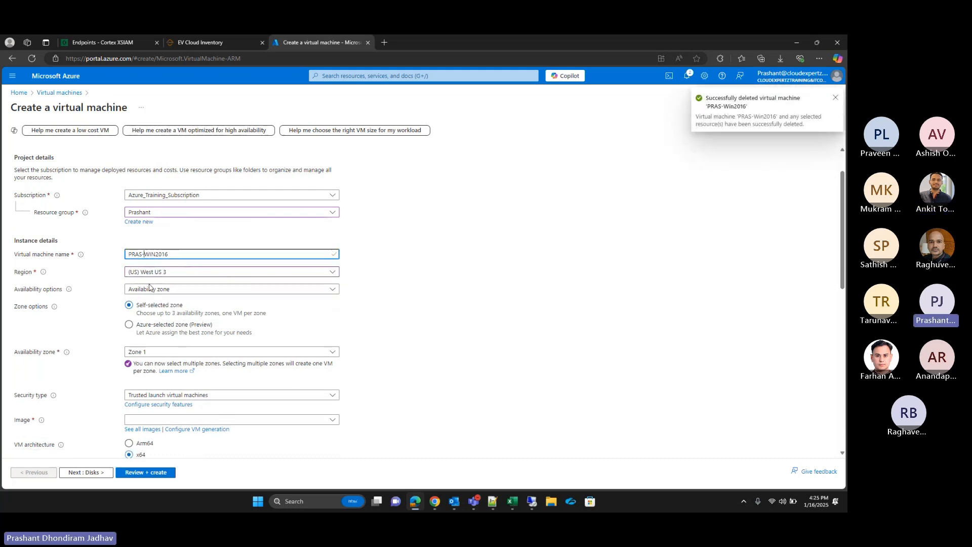
# - Set availability options to 'No infrastructure redundancy required'
pyautogui.click(175, 353)
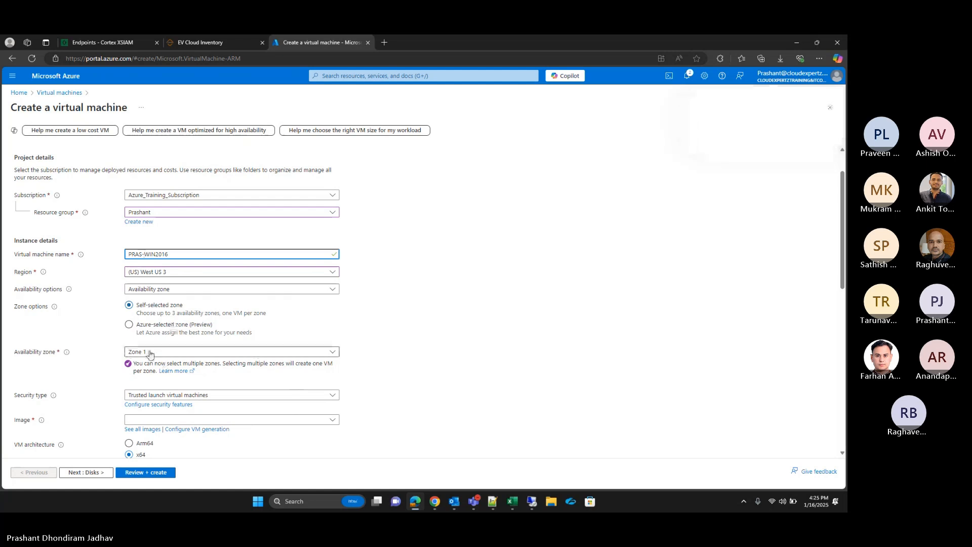
pyautogui.click(334, 290)
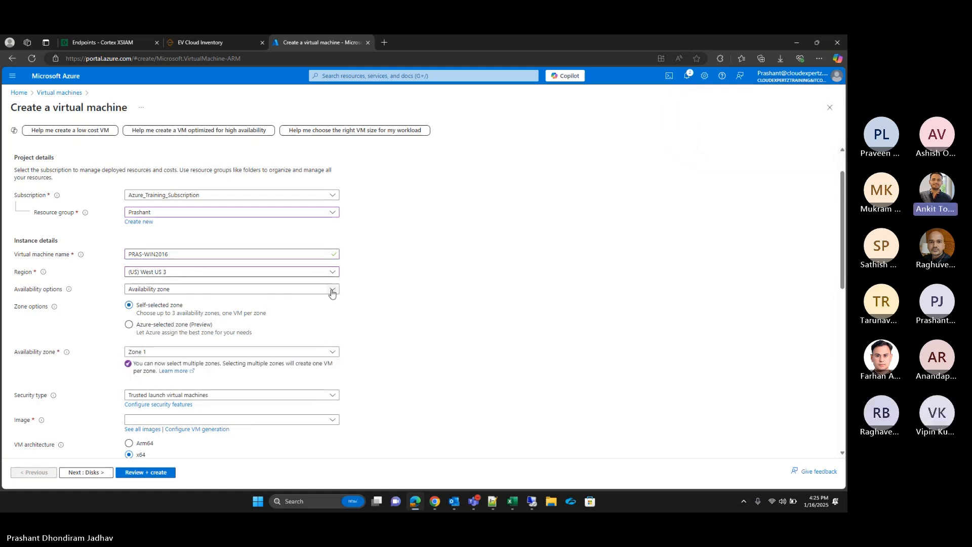
pyautogui.click(332, 290)
pyautogui.click(222, 301)
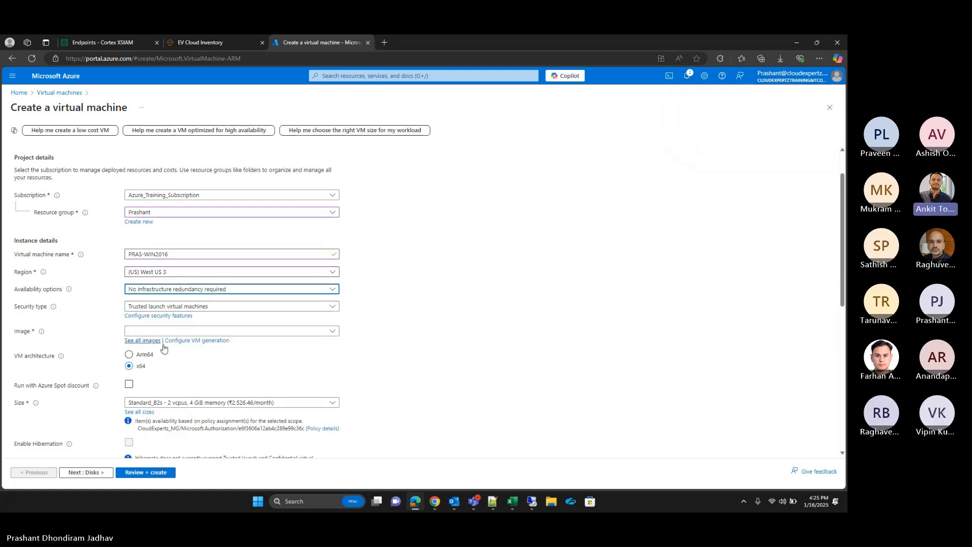
# - Set the VM security type to Standard
pyautogui.scroll(-1, 162, 349)
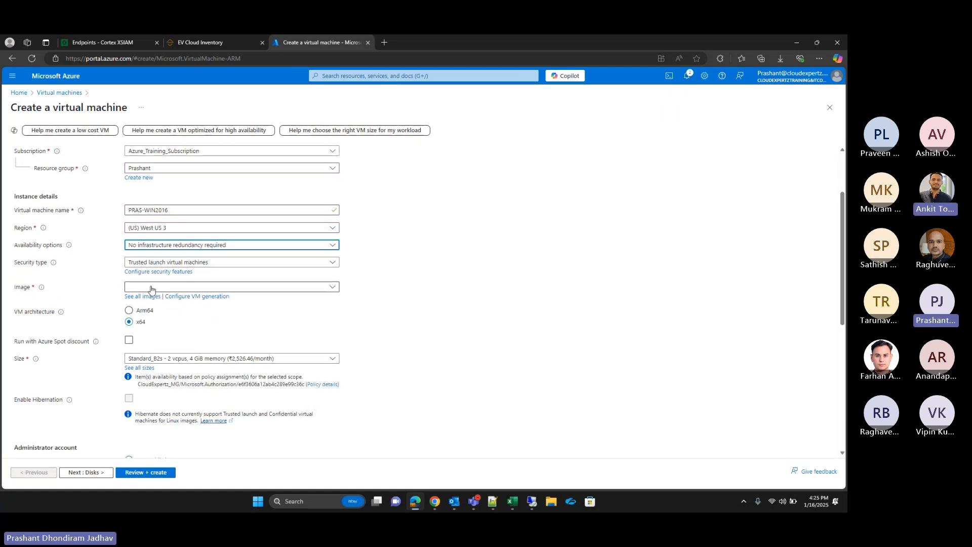
pyautogui.click(172, 263)
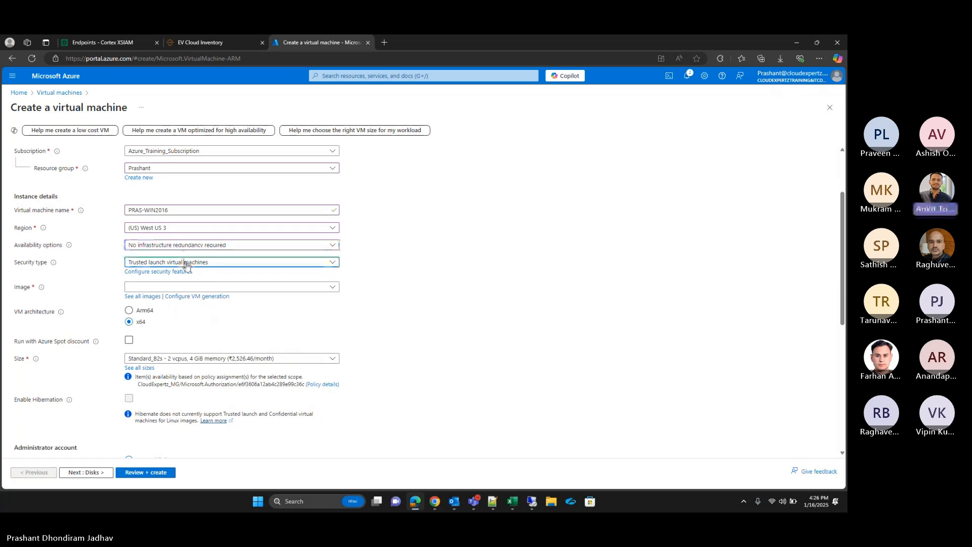
pyautogui.click(172, 291)
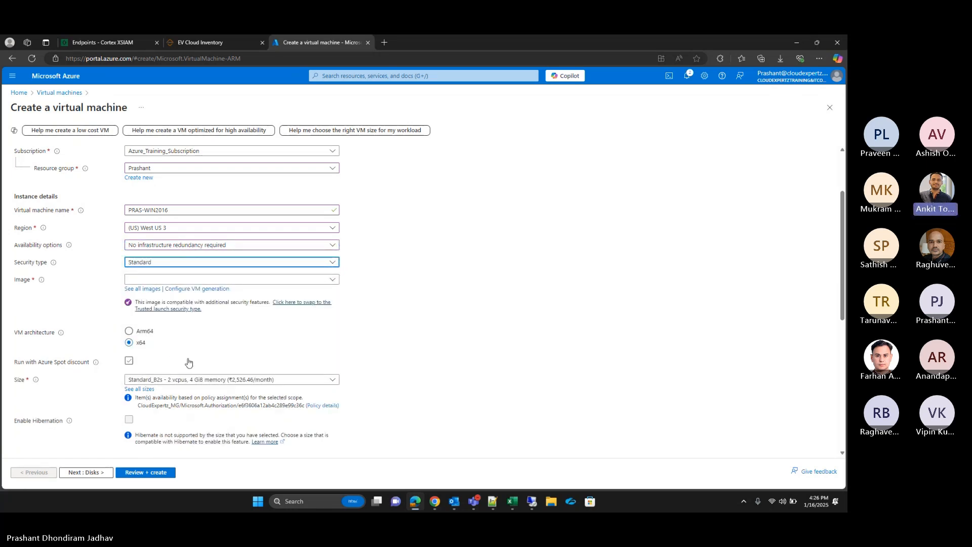
# - Choose the Windows Server 2016 Datacenter - x64 Gen2 image
pyautogui.scroll(-1, 169, 384)
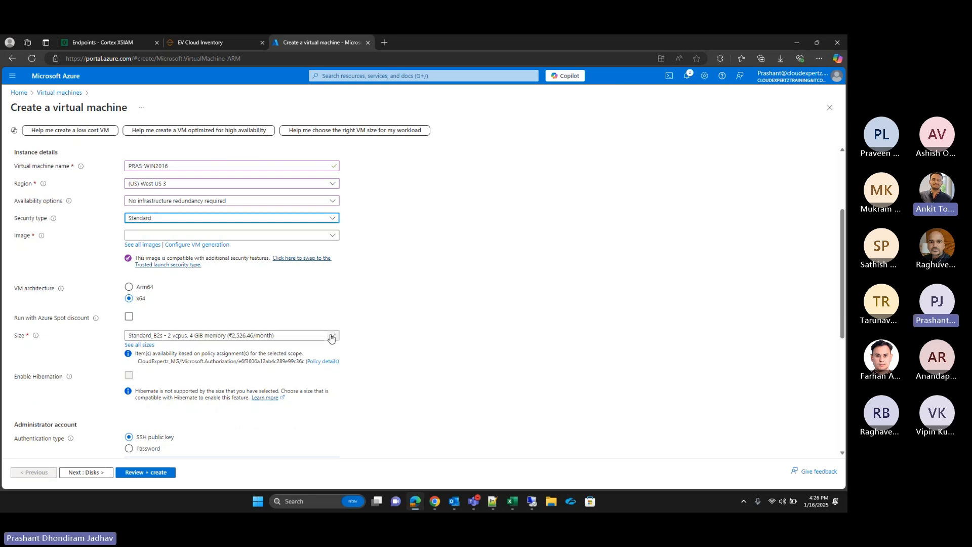
pyautogui.click(332, 235)
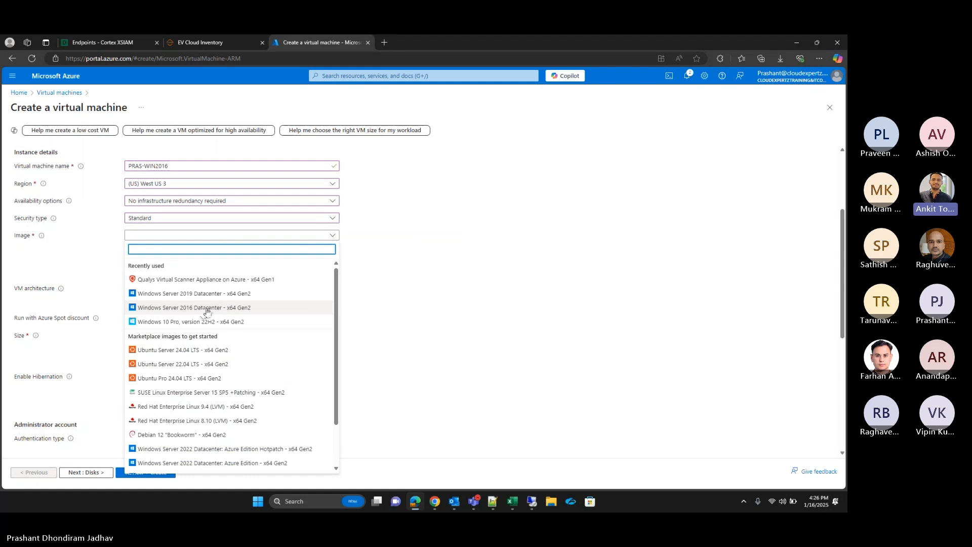
pyautogui.click(207, 310)
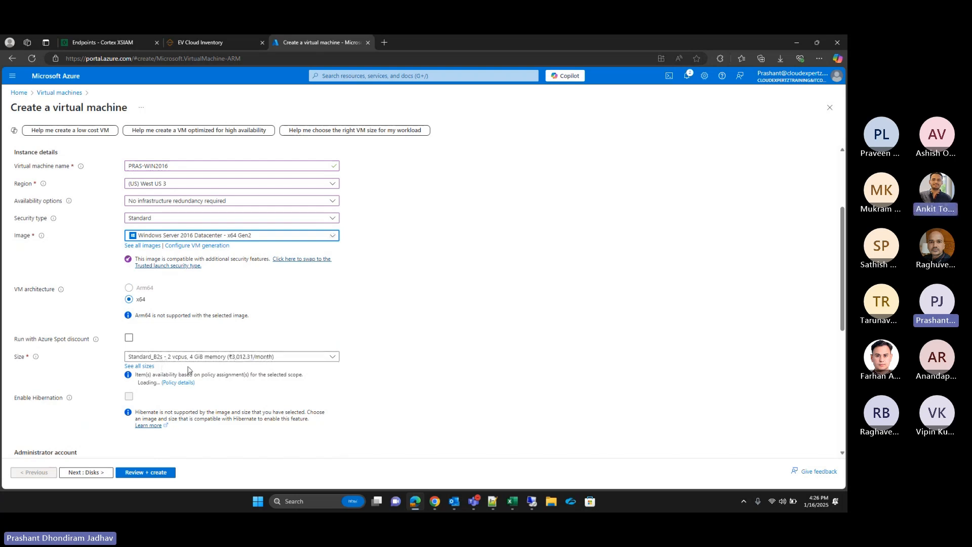
pyautogui.scroll(-1, 150, 357)
pyautogui.scroll(-3, 151, 358)
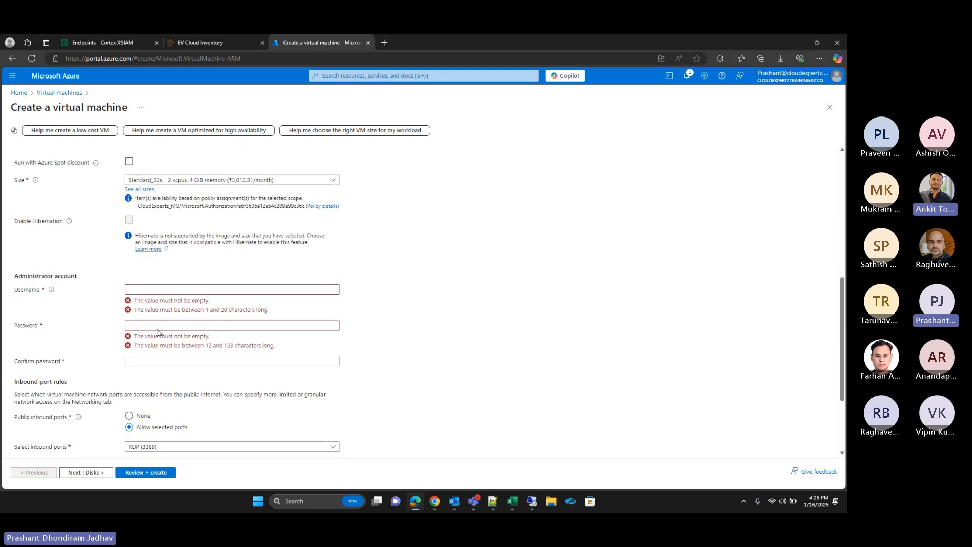
# - Enter the administrator username for the VM
pyautogui.click(144, 290)
pyautogui.write('PRASH')
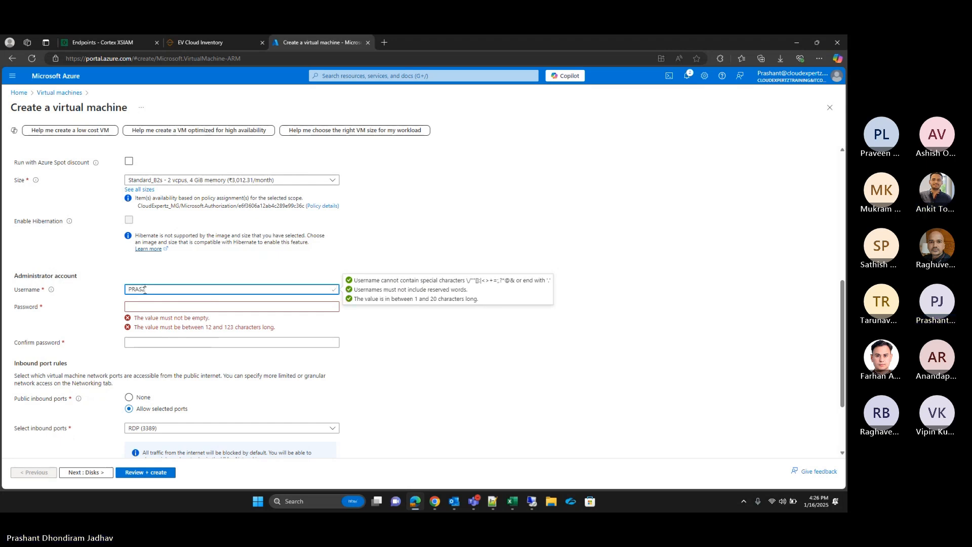
pyautogui.press('BackSpace')
pyautogui.press('BackSpace')
pyautogui.write('PRAS')
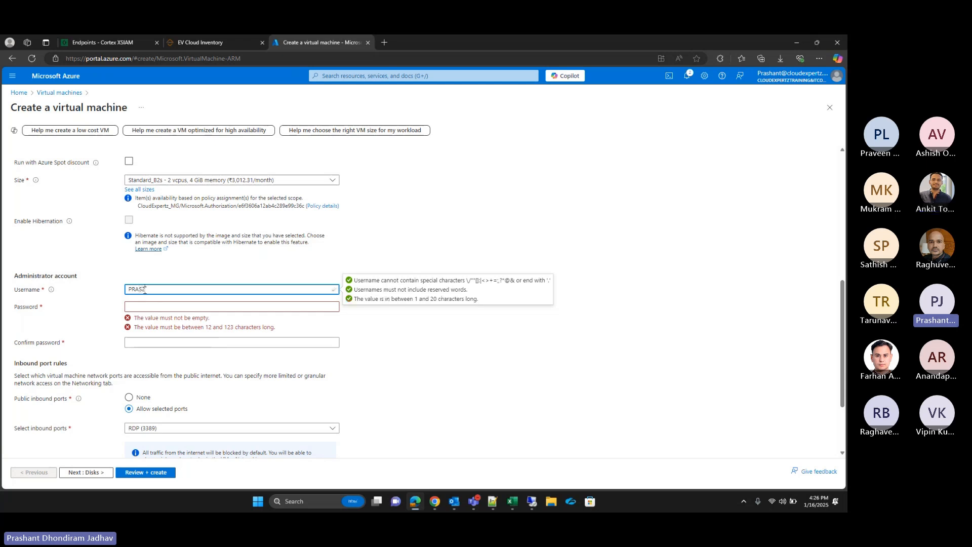
# - Enter the administrator password and confirm it
pyautogui.click(149, 304)
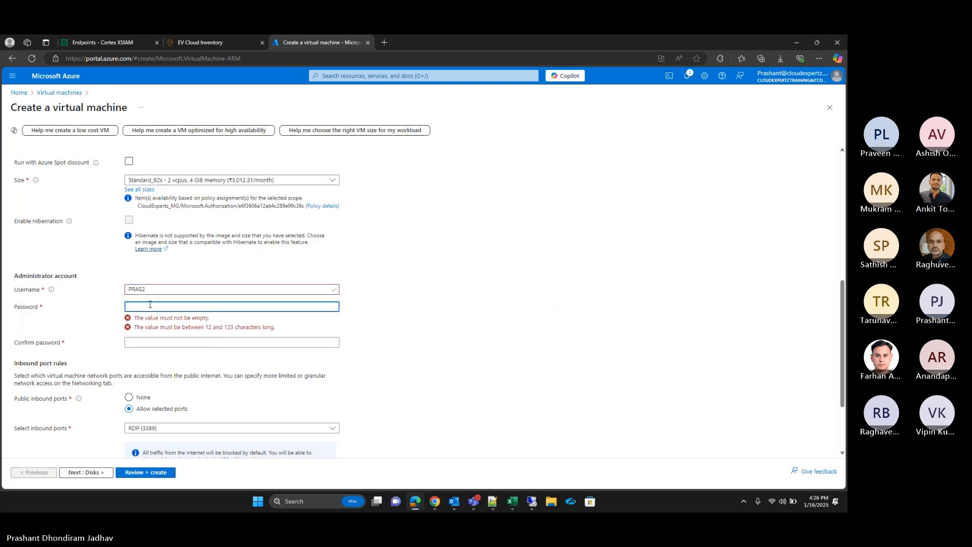
pyautogui.write('P')
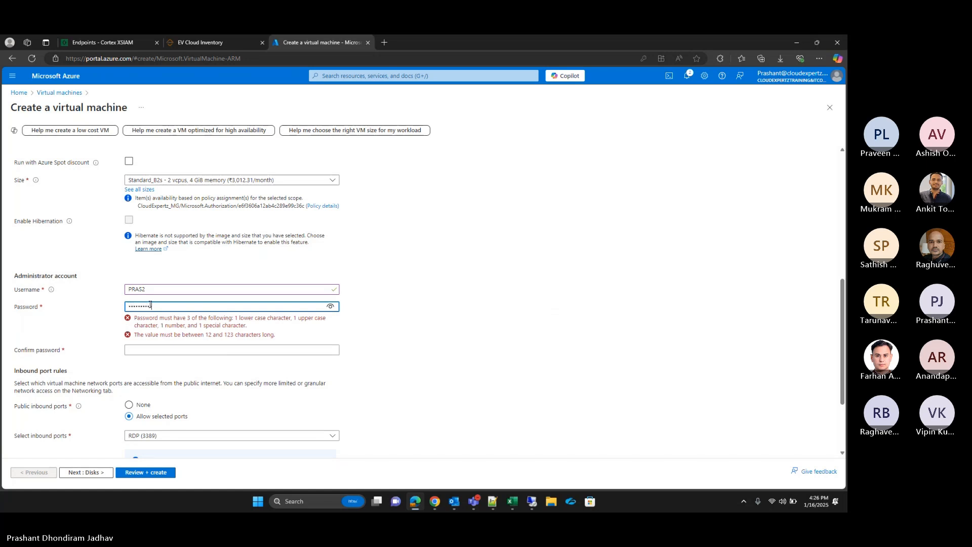
pyautogui.write('1')
pyautogui.click(228, 332)
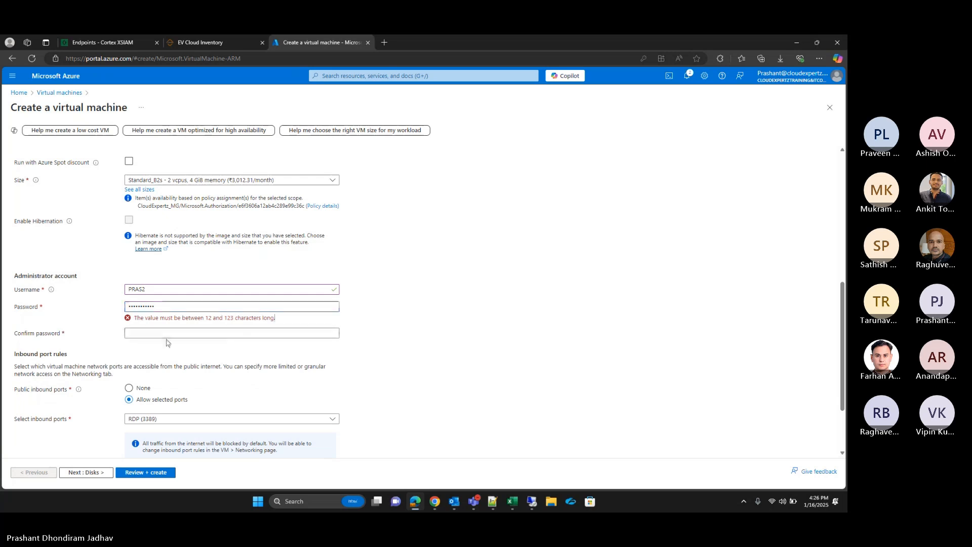
pyautogui.click(169, 306)
pyautogui.press('BackSpace')
pyautogui.press('BackSpace')
pyautogui.press('BackSpace')
pyautogui.press('BackSpace')
pyautogui.press('BackSpace')
pyautogui.press('BackSpace')
pyautogui.press('BackSpace')
pyautogui.press('BackSpace')
pyautogui.write('P')
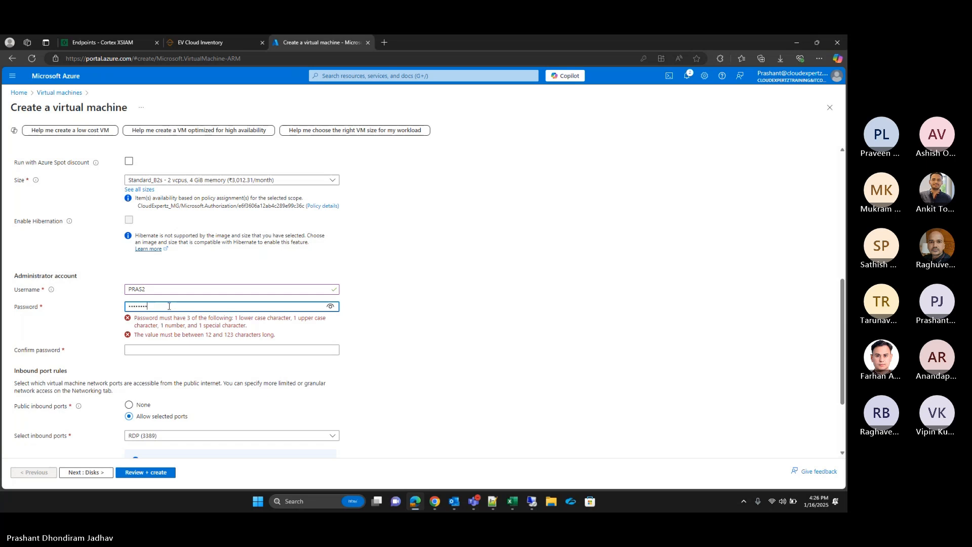
pyautogui.click(156, 333)
pyautogui.doubleClick(167, 307)
pyautogui.press('BackSpace')
pyautogui.write('•••••••••••••')
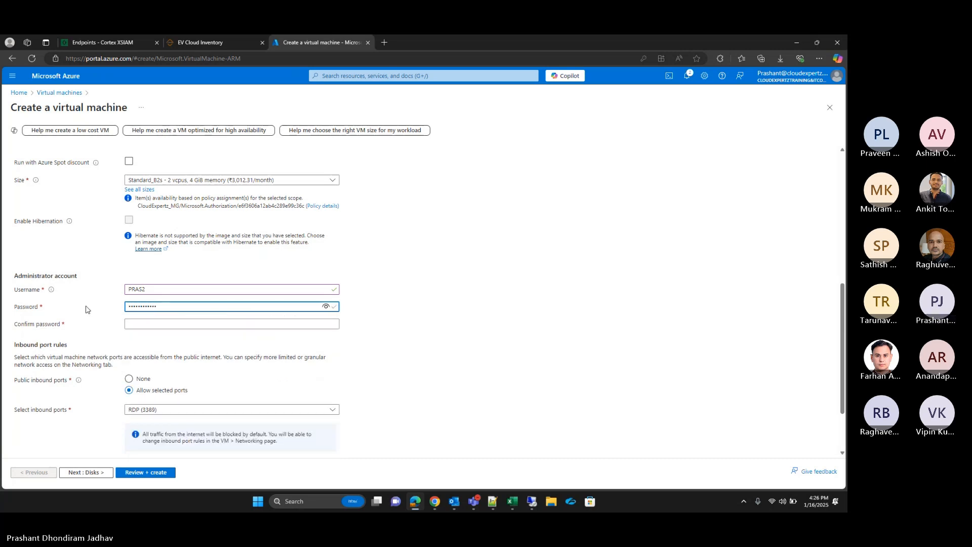
pyautogui.click(172, 324)
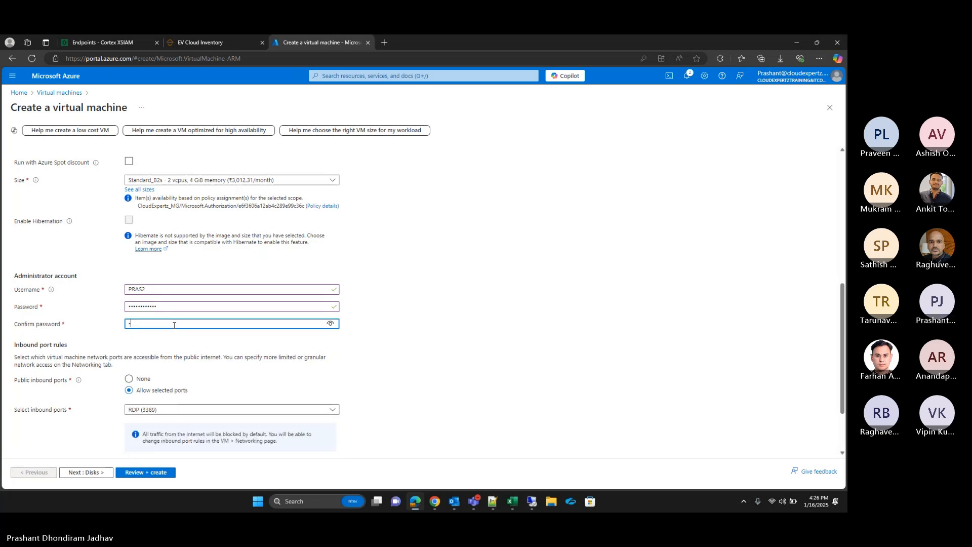
pyautogui.write('•••••••••')
# - Enable the existing Windows Server license and confirm Software Assurance eligibility for Hybrid Benefit
pyautogui.scroll(-1, 165, 374)
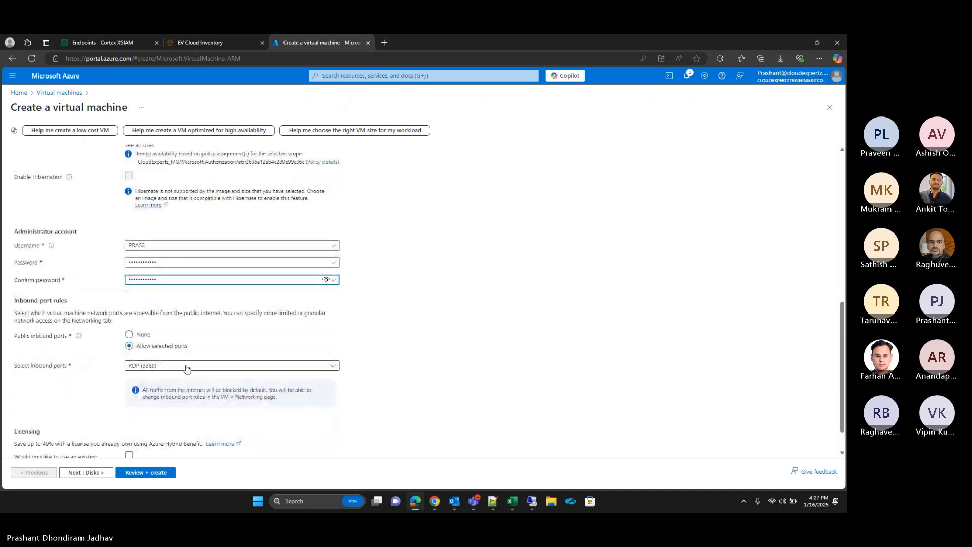
pyautogui.scroll(-1, 172, 362)
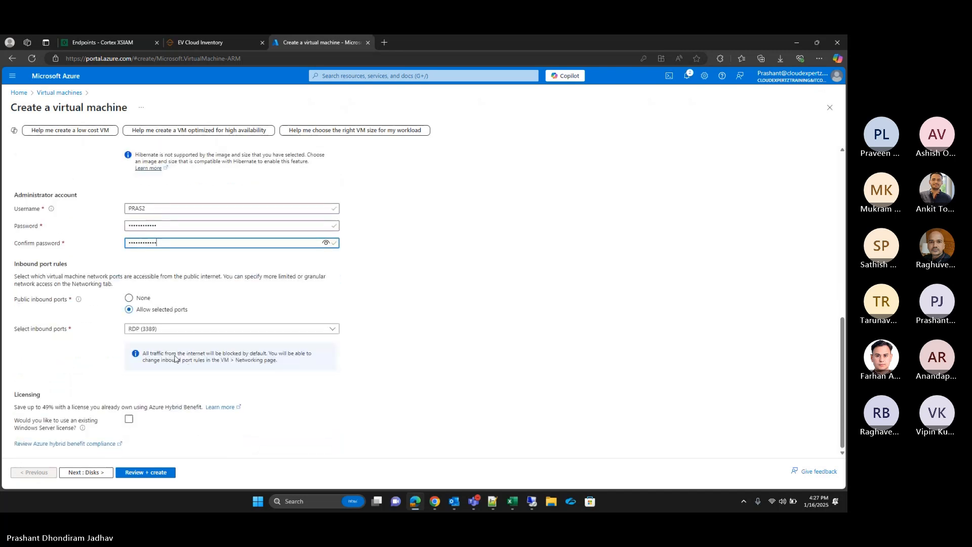
pyautogui.click(92, 473)
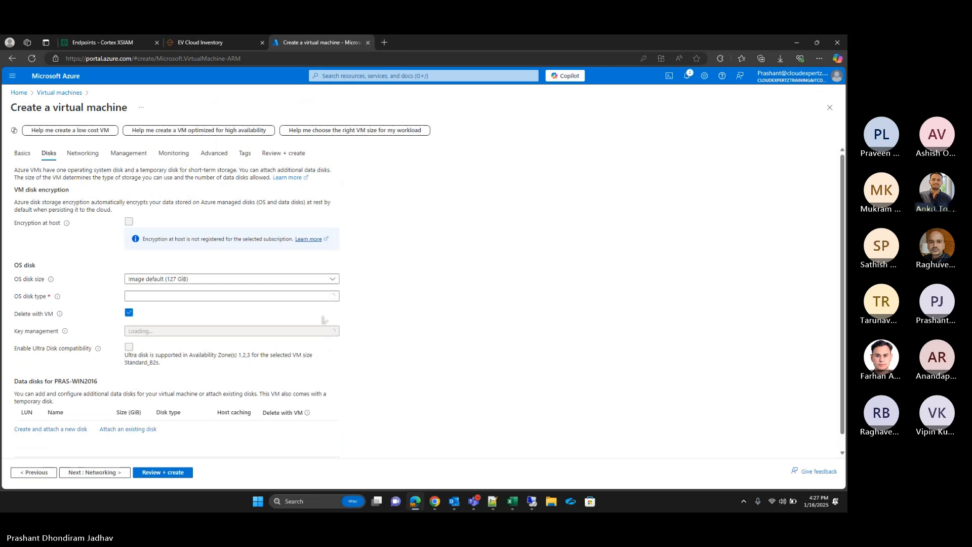
pyautogui.click(52, 476)
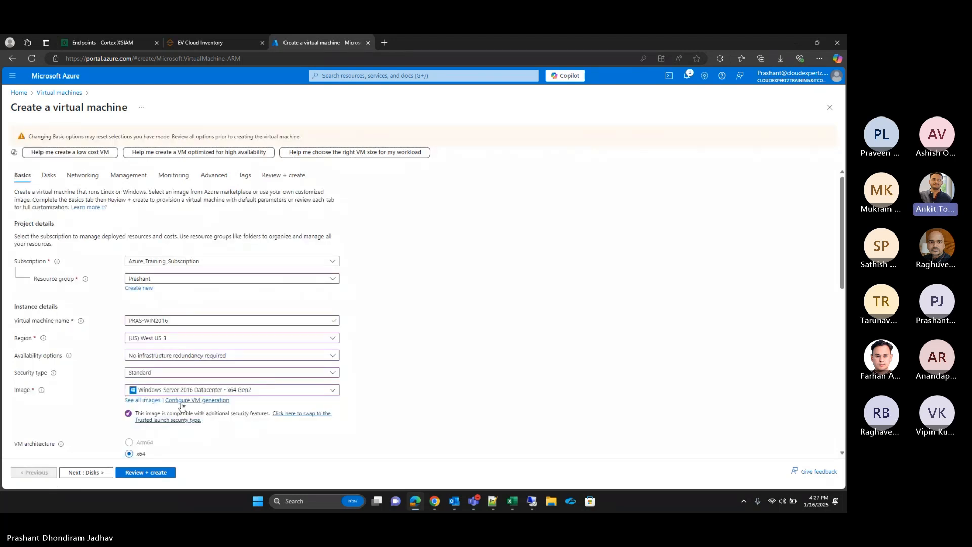
pyautogui.scroll(-10, 216, 335)
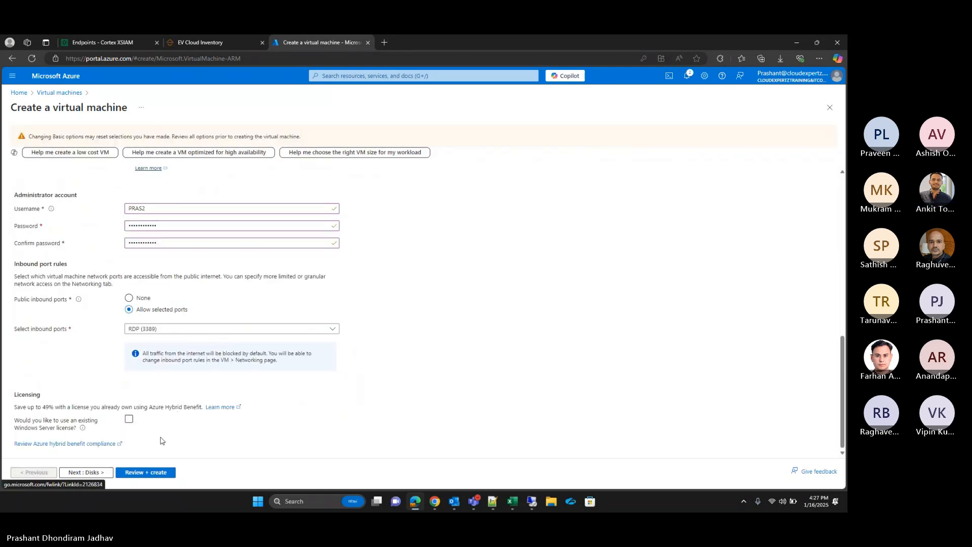
pyautogui.click(129, 419)
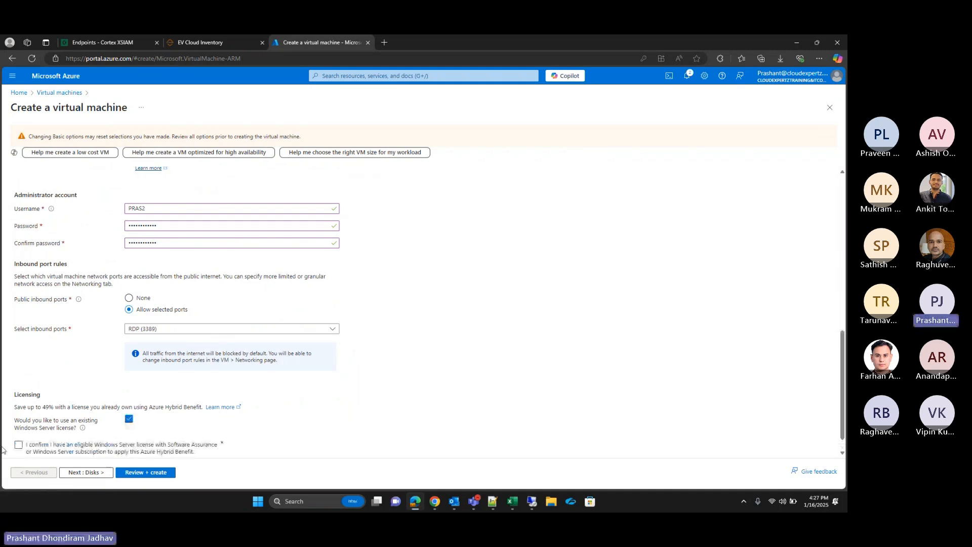
pyautogui.scroll(-1, 122, 419)
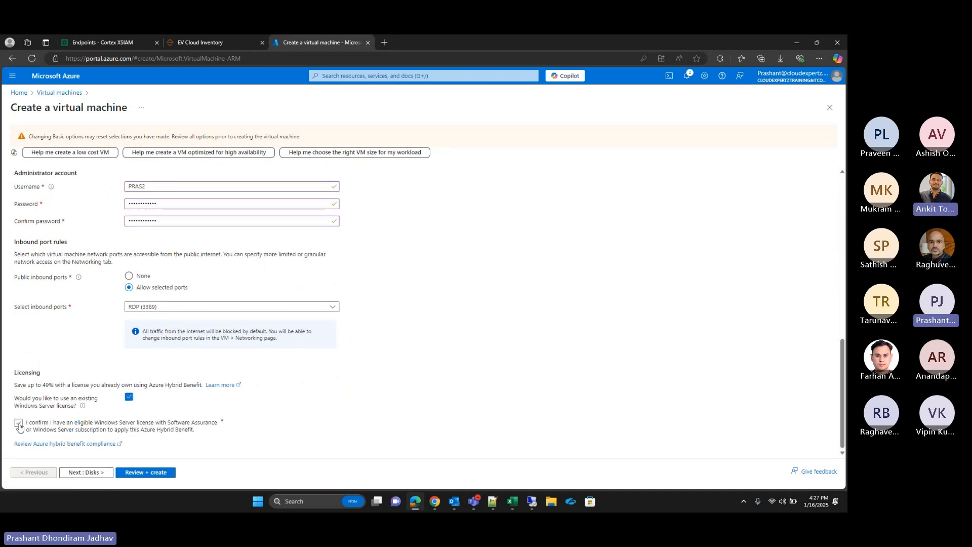
pyautogui.click(19, 423)
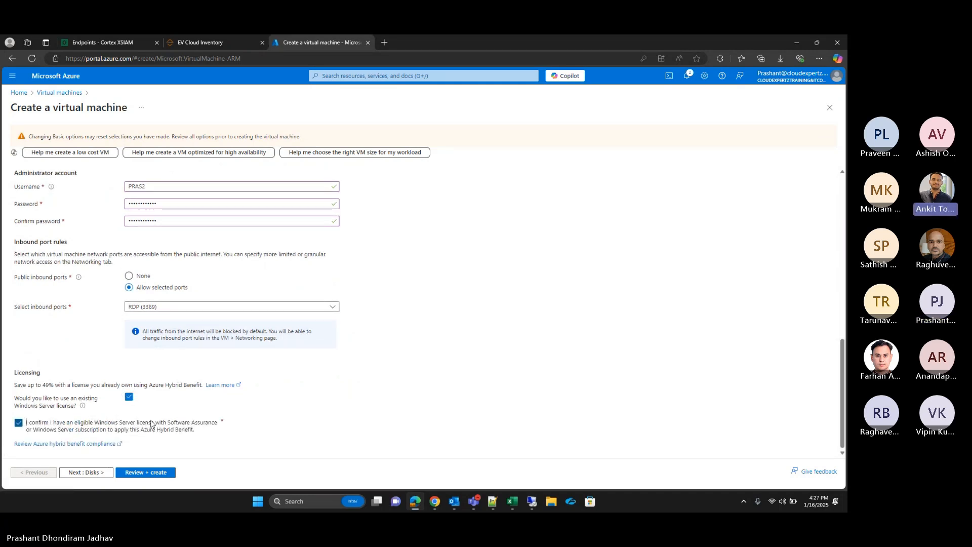
pyautogui.click(89, 473)
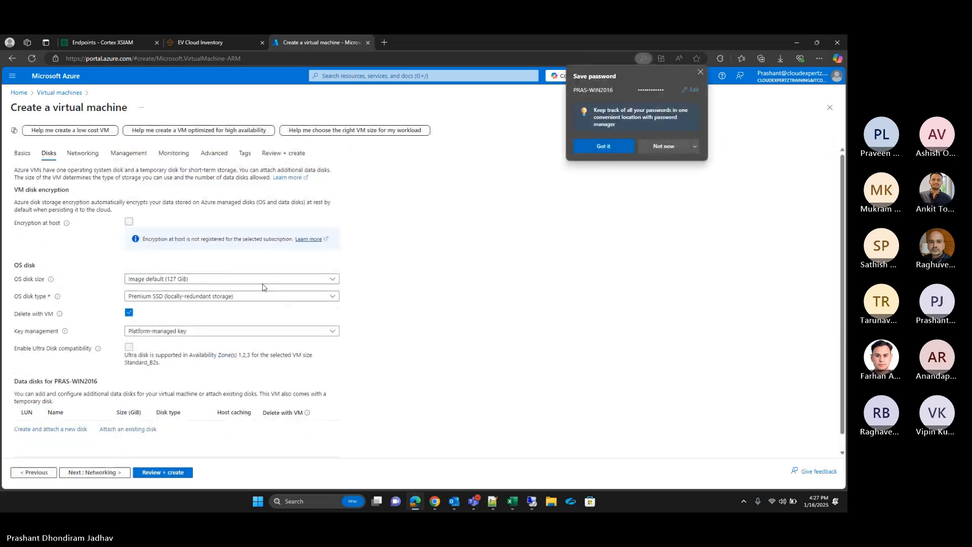
# - Set the OS disk type to Standard HDD
pyautogui.click(263, 295)
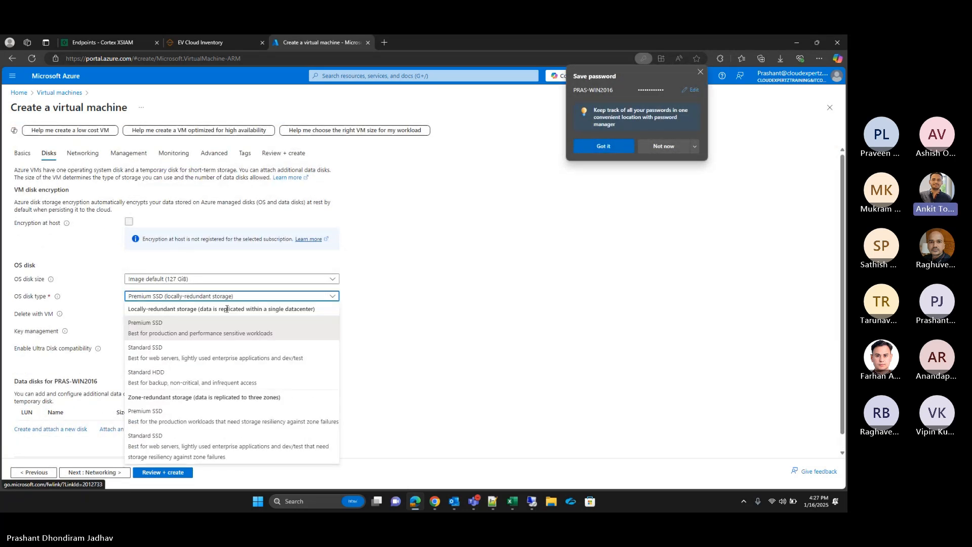
pyautogui.click(176, 381)
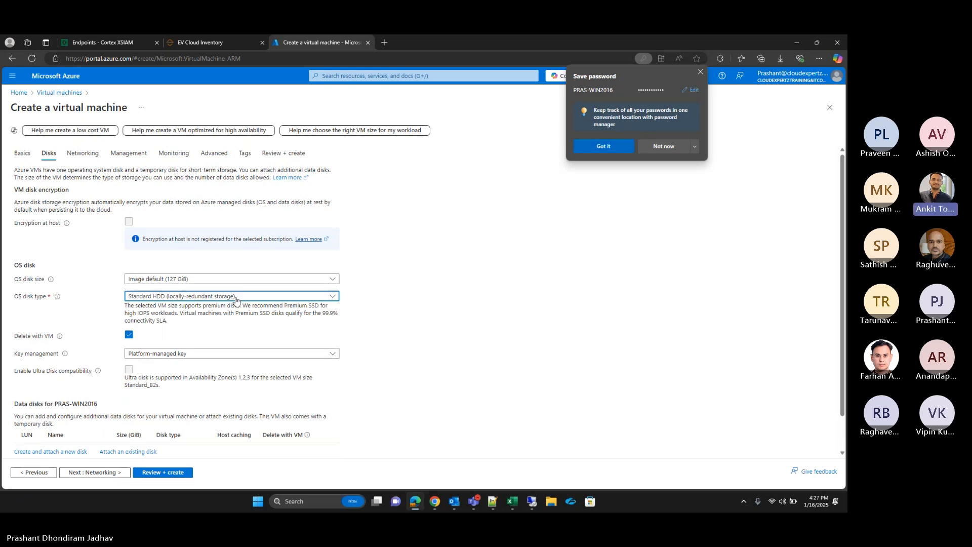
pyautogui.scroll(-1, 97, 445)
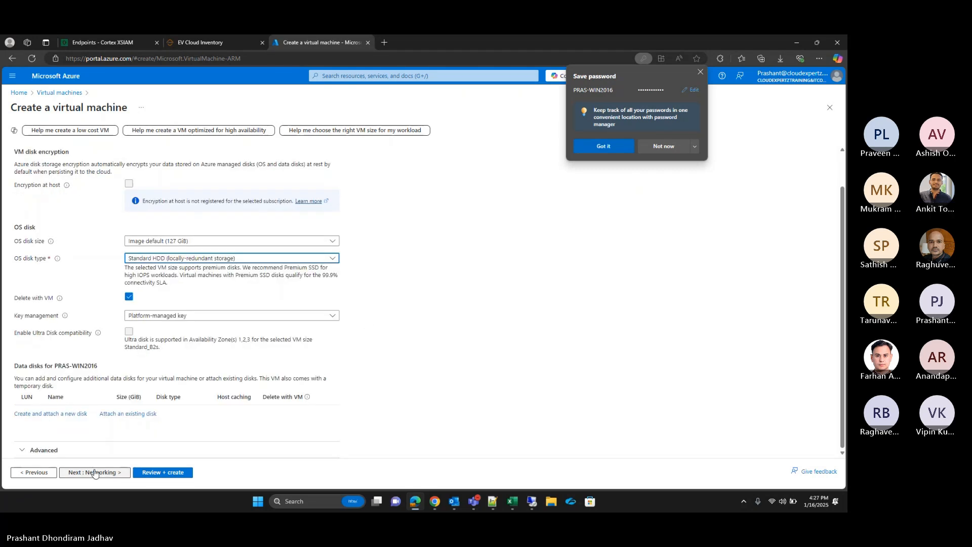
# - Have the public IP and NIC deleted with the VM, then go to Review + create
pyautogui.click(94, 472)
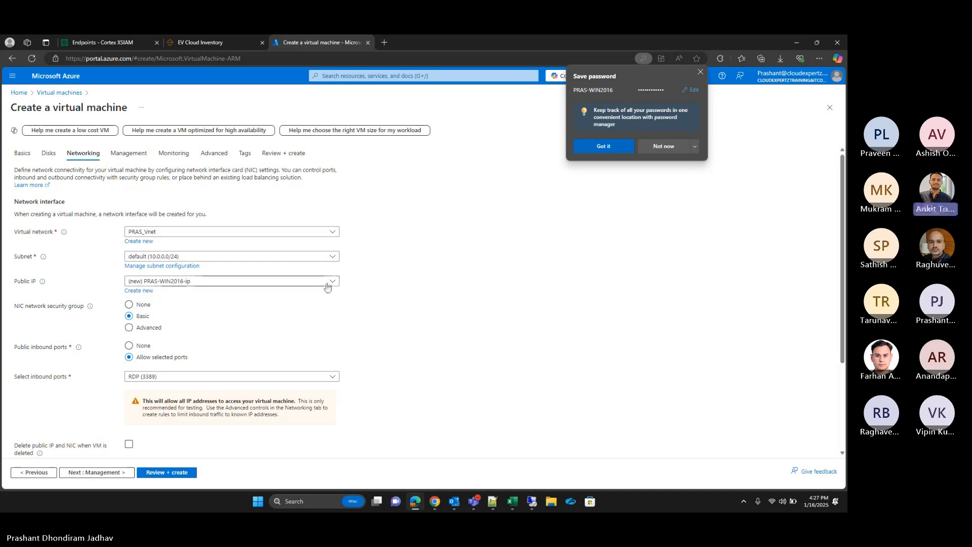
pyautogui.scroll(-3, 221, 333)
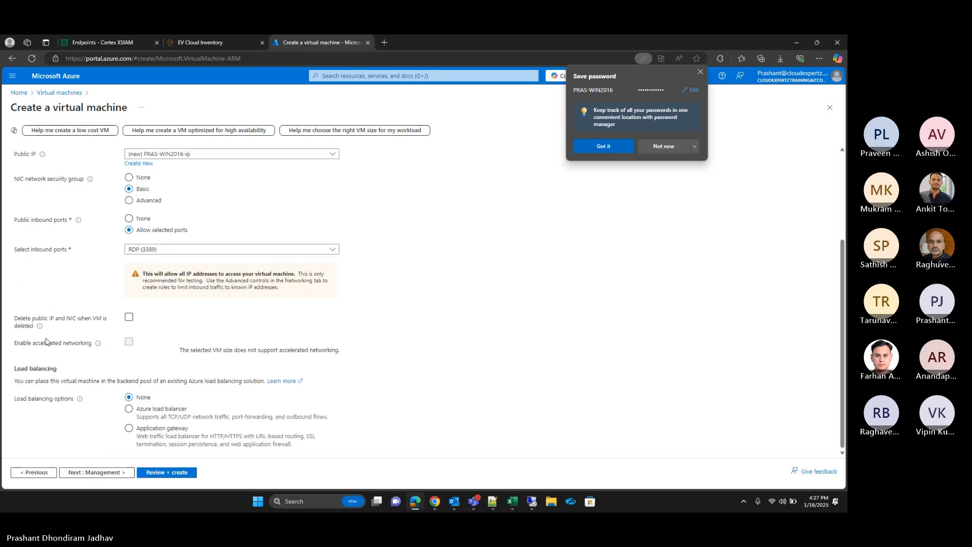
pyautogui.click(129, 317)
pyautogui.click(99, 472)
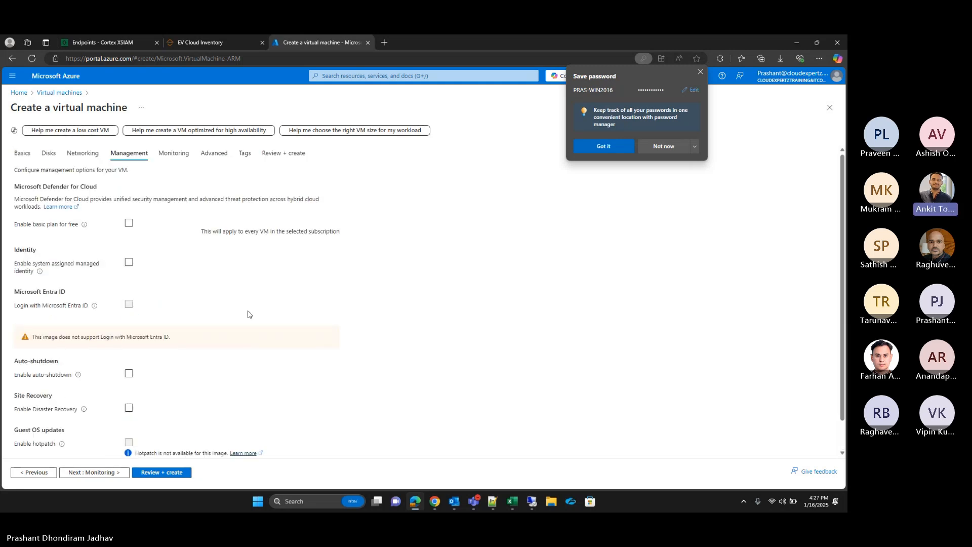
pyautogui.click(162, 472)
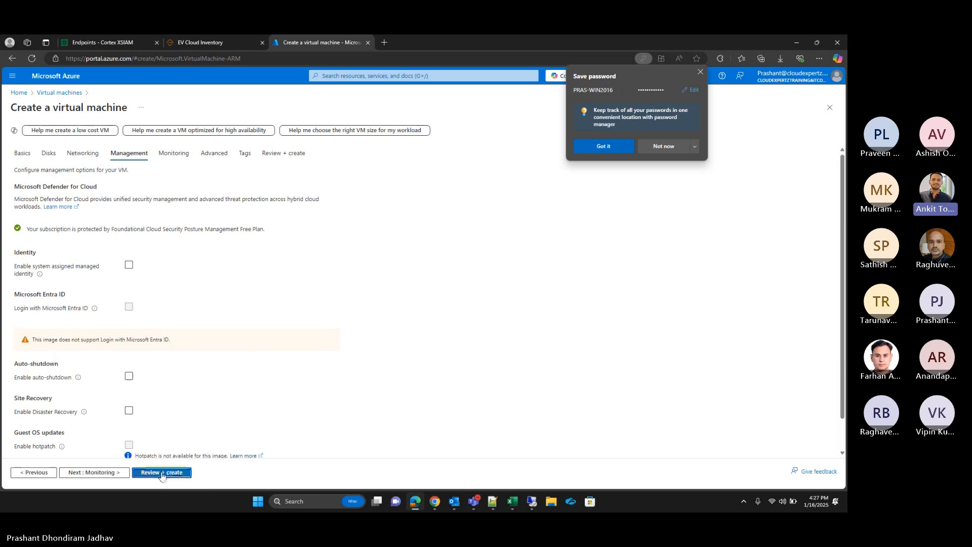
# - Dismiss the save-password prompt and create the validated PRAS-WIN2016 VM
pyautogui.click(700, 72)
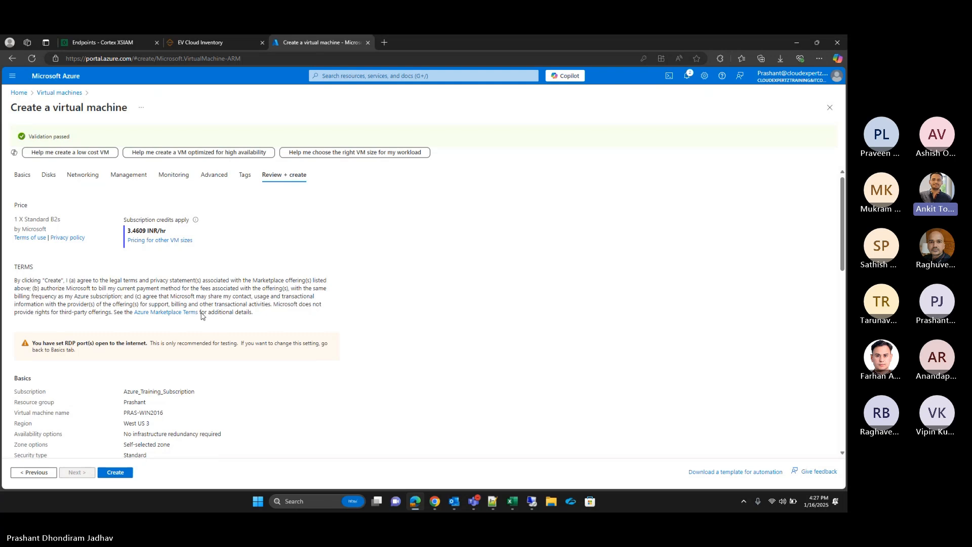
pyautogui.scroll(-3, 321, 314)
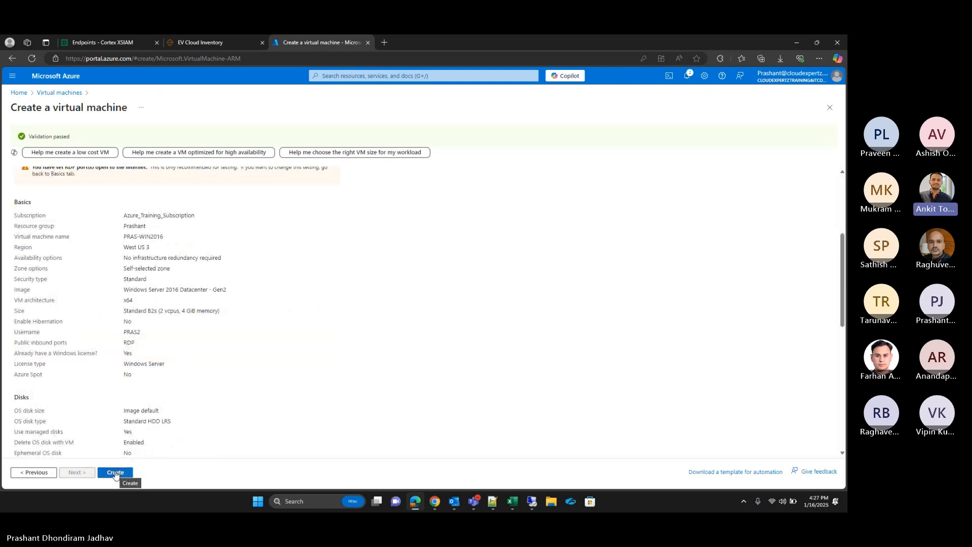
pyautogui.click(115, 473)
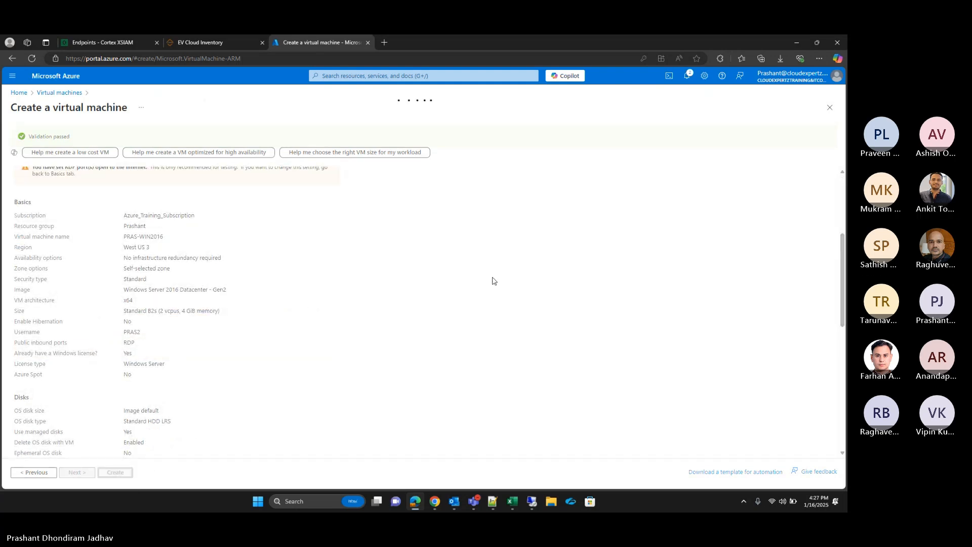
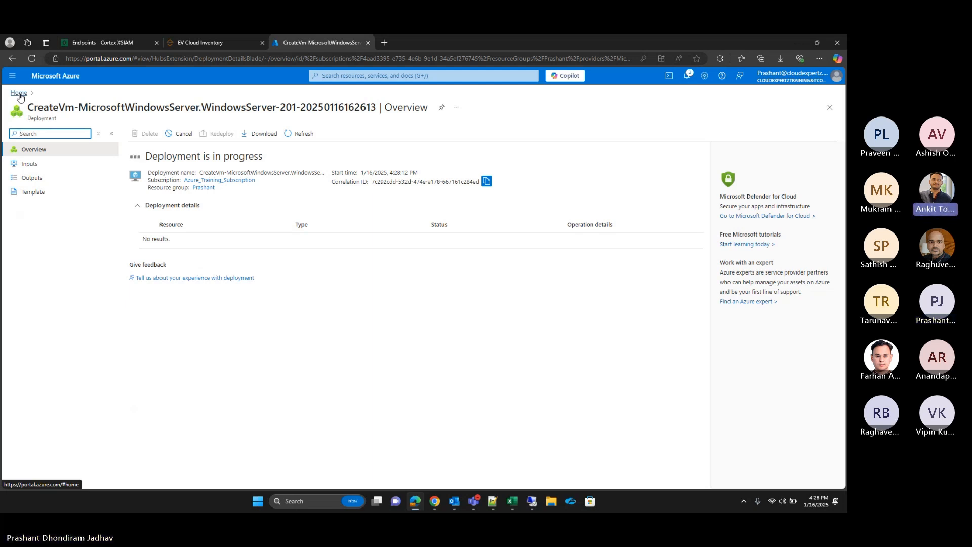
# - Open the Azure Virtual machines list and refresh until PRAS-WIN2016 appears with IP 20.171.72.149
pyautogui.click(19, 93)
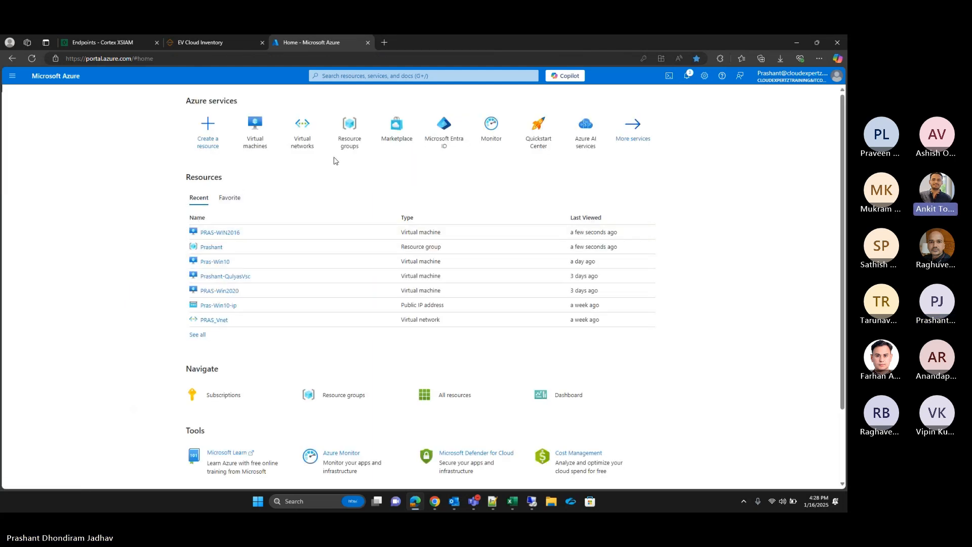
pyautogui.click(255, 130)
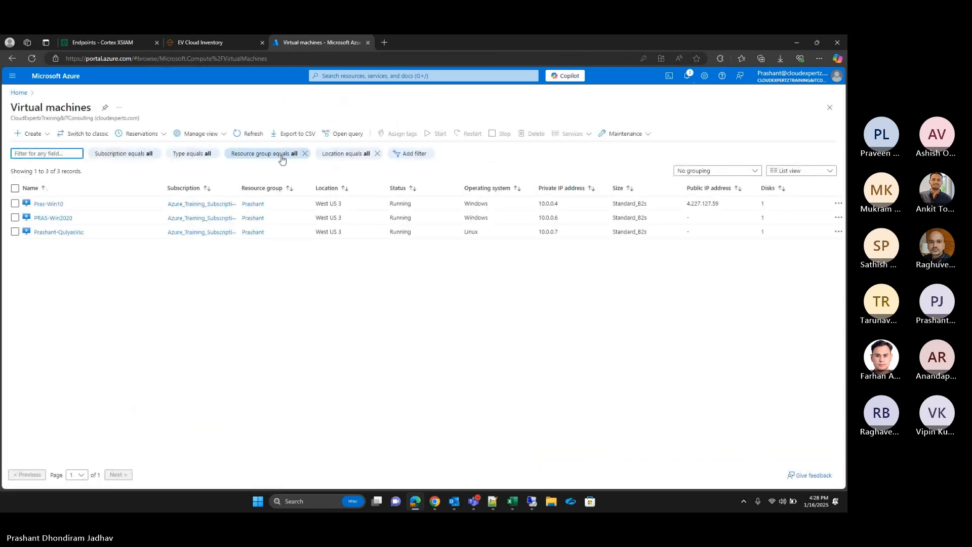
pyautogui.click(251, 134)
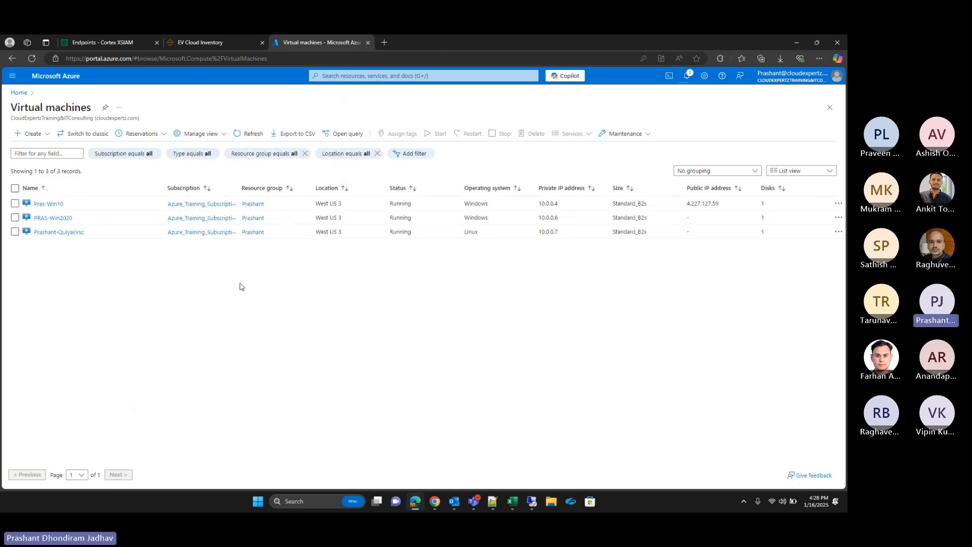
pyautogui.click(238, 135)
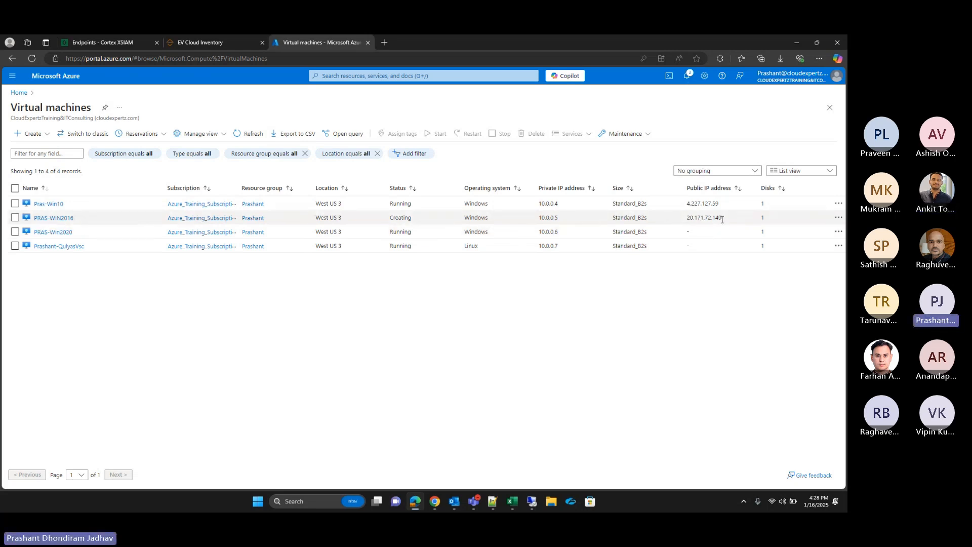
# - Copy PRAS-WIN2016's public IP and dismiss the cannot-connect error in the existing RDP session
pyautogui.moveTo(724, 222); pyautogui.dragTo(685, 223)
pyautogui.hotkey('ctrl', 'c')
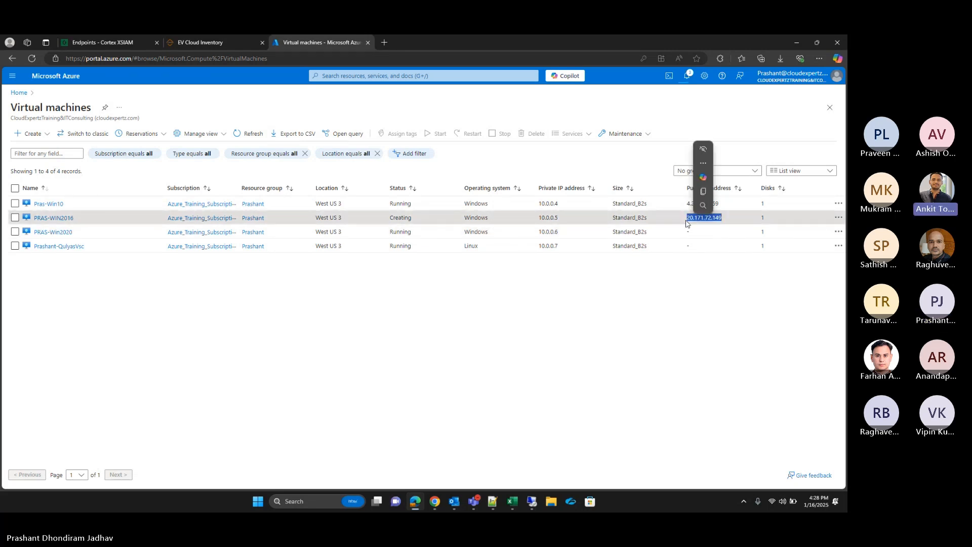
pyautogui.moveTo(532, 501)
pyautogui.click(519, 448)
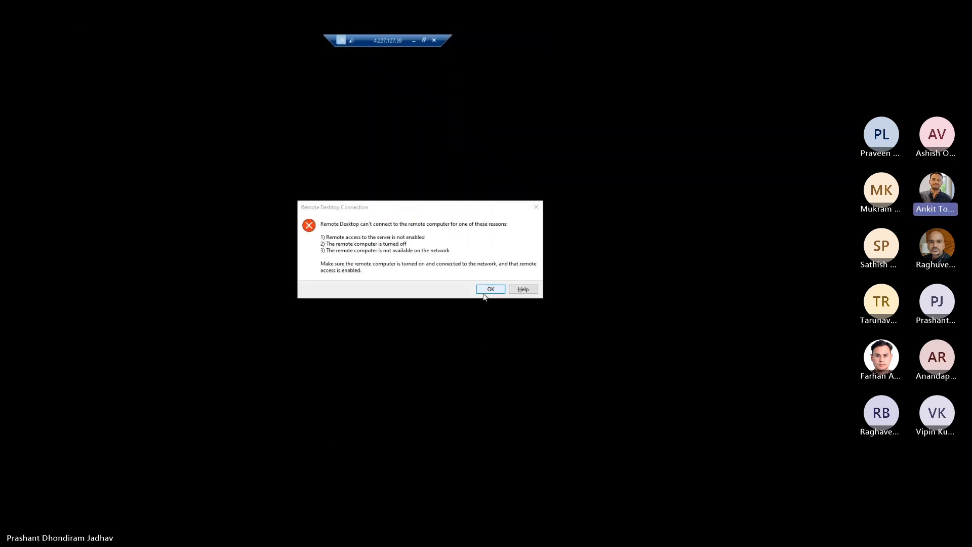
pyautogui.click(486, 292)
pyautogui.click(397, 177)
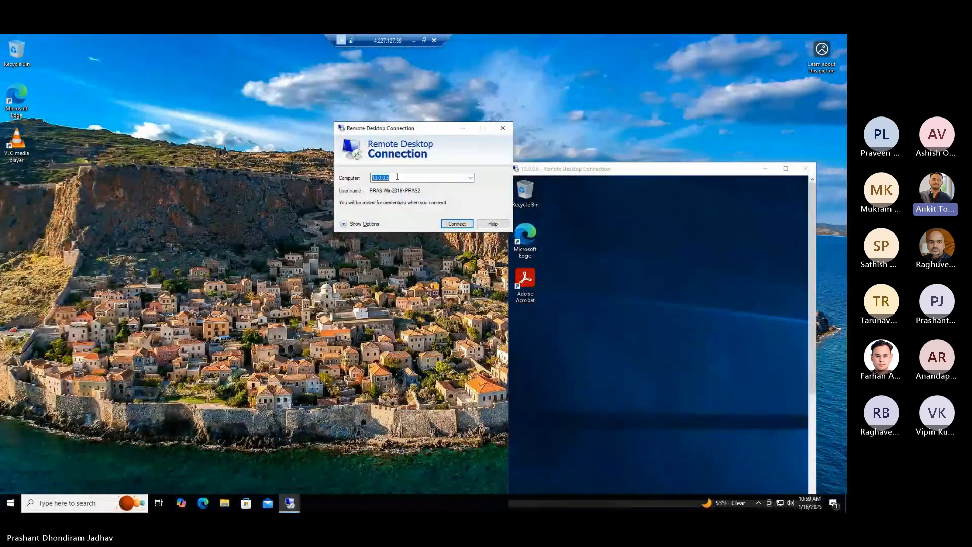
# - Close the inner Remote Desktop window and disconnect the full-screen remote session
pyautogui.click(508, 131)
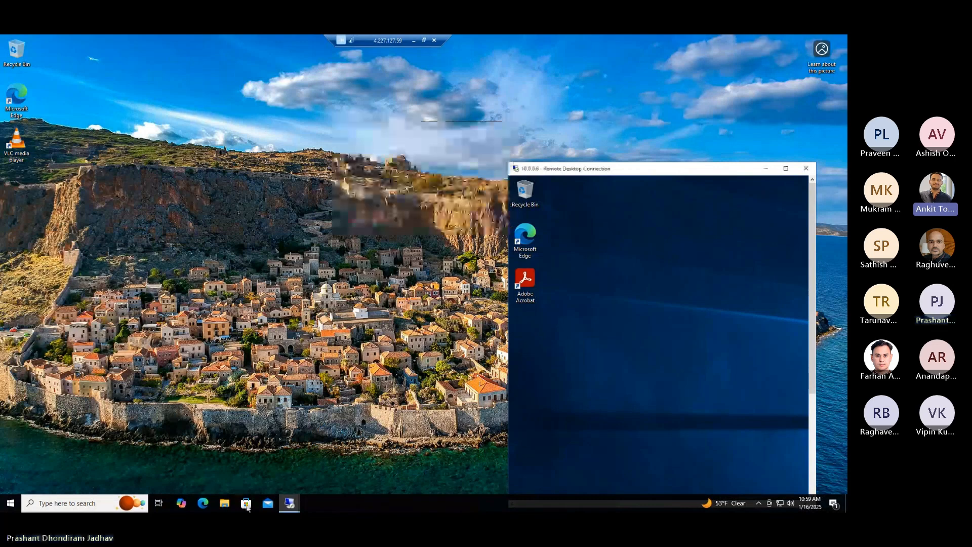
pyautogui.click(806, 169)
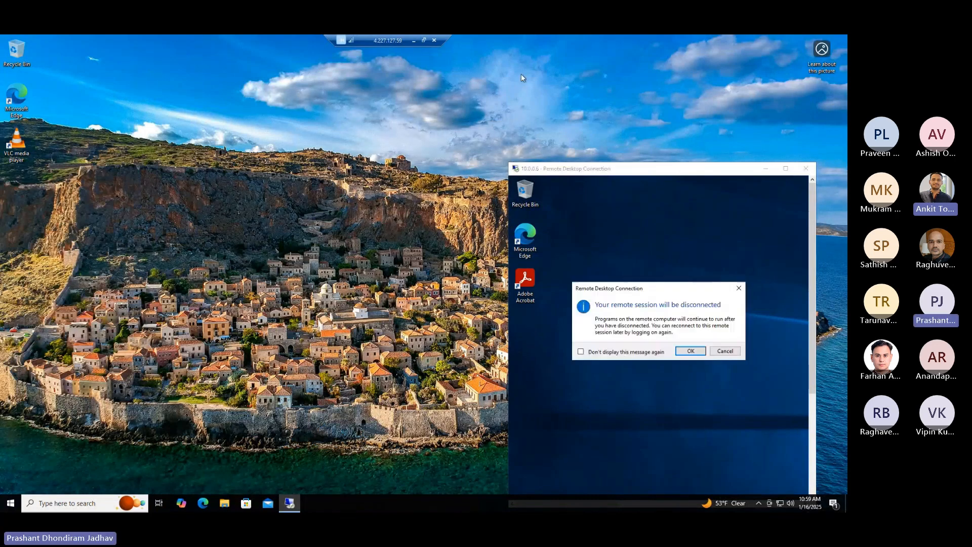
pyautogui.click(690, 350)
pyautogui.click(434, 40)
pyautogui.click(448, 286)
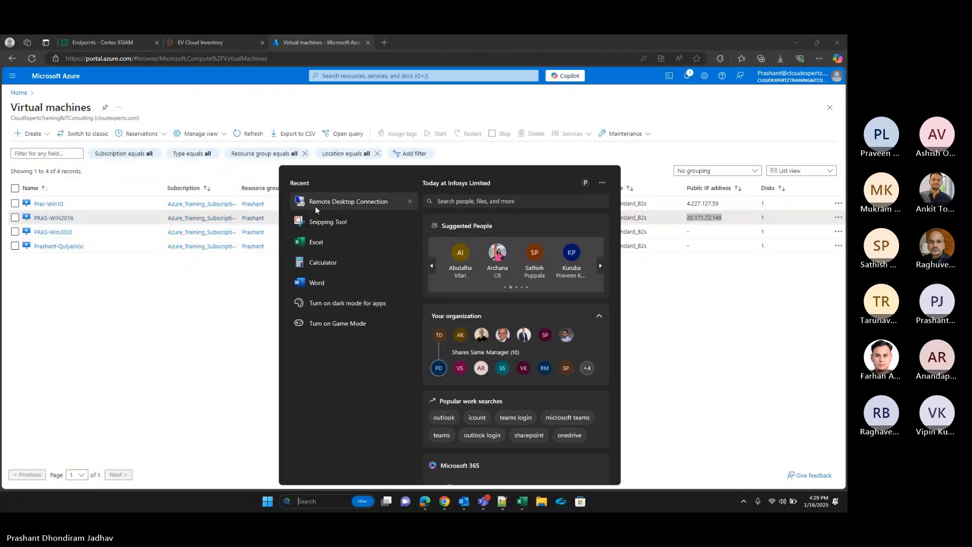
# - Set up a Remote Desktop connection to 20.171.72.149 with the account's user name
pyautogui.click(315, 203)
pyautogui.hotkey('ctrl', 'v')
pyautogui.click(343, 224)
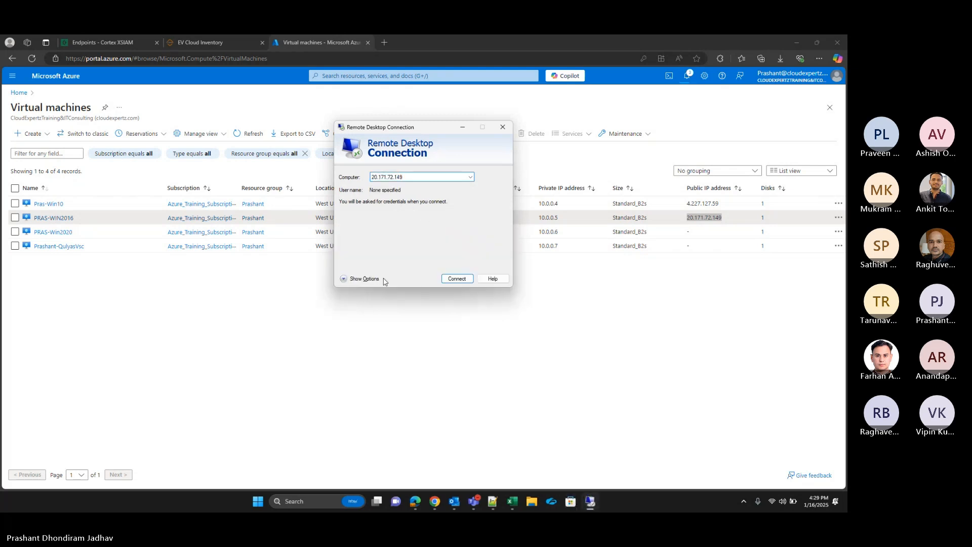
pyautogui.click(412, 221)
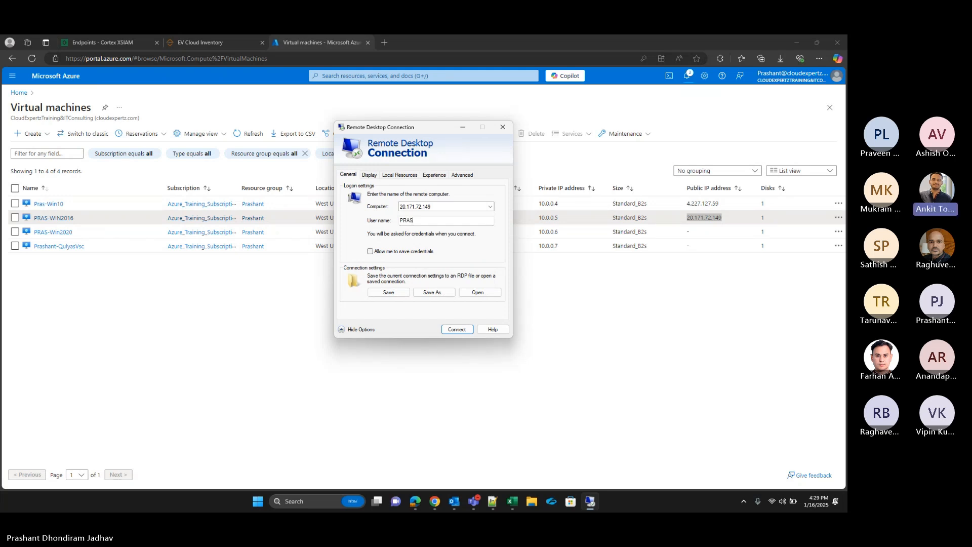
pyautogui.write('2')
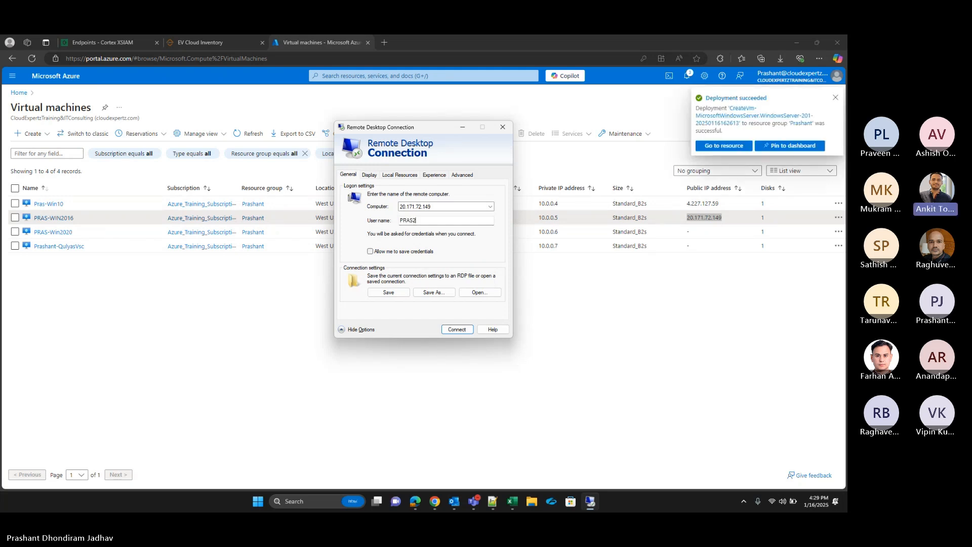
# - Connect with the account password and accept the untrusted certificate
pyautogui.click(457, 329)
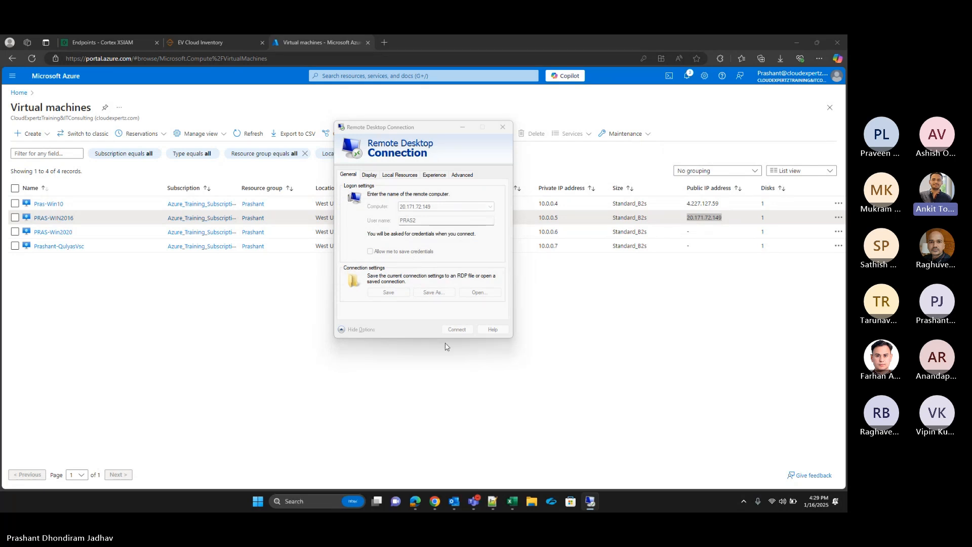
pyautogui.write('•••')
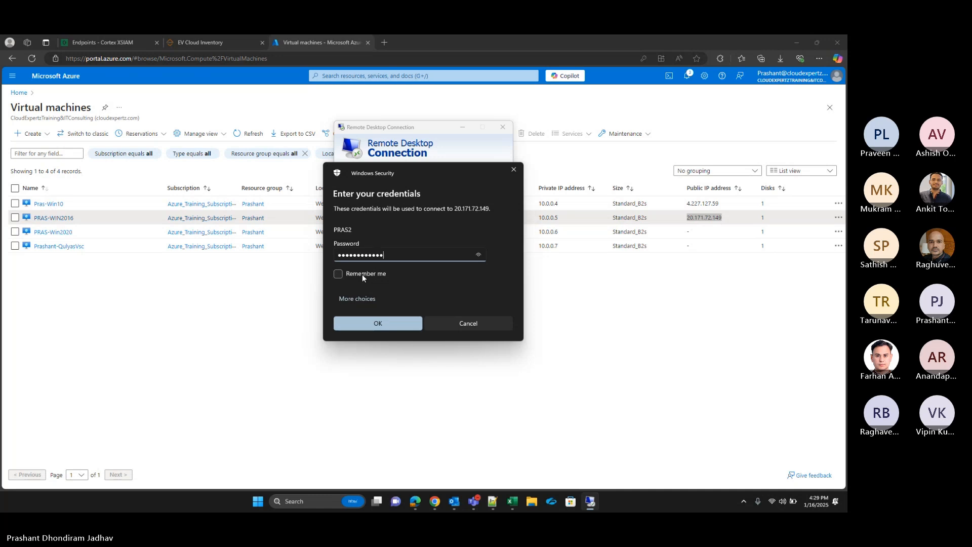
pyautogui.click(378, 324)
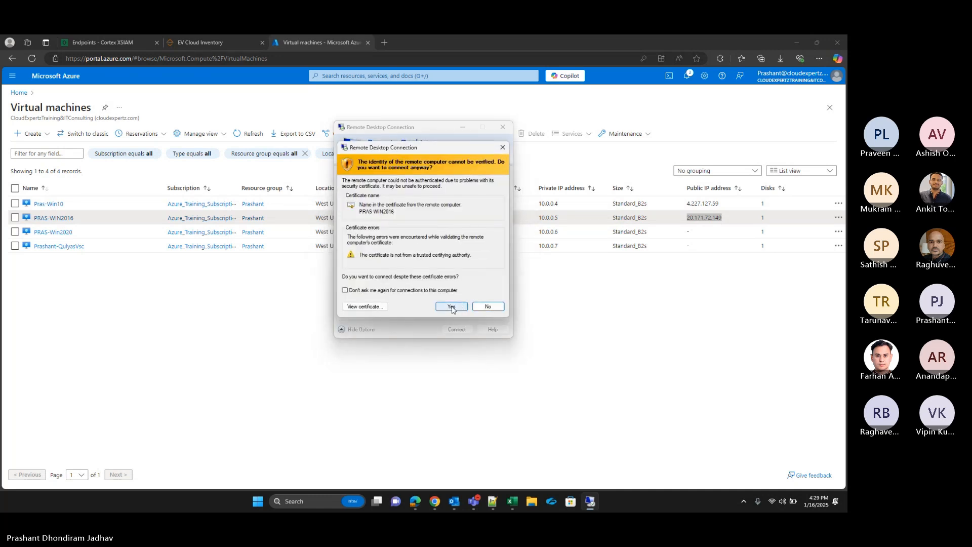
pyautogui.click(451, 307)
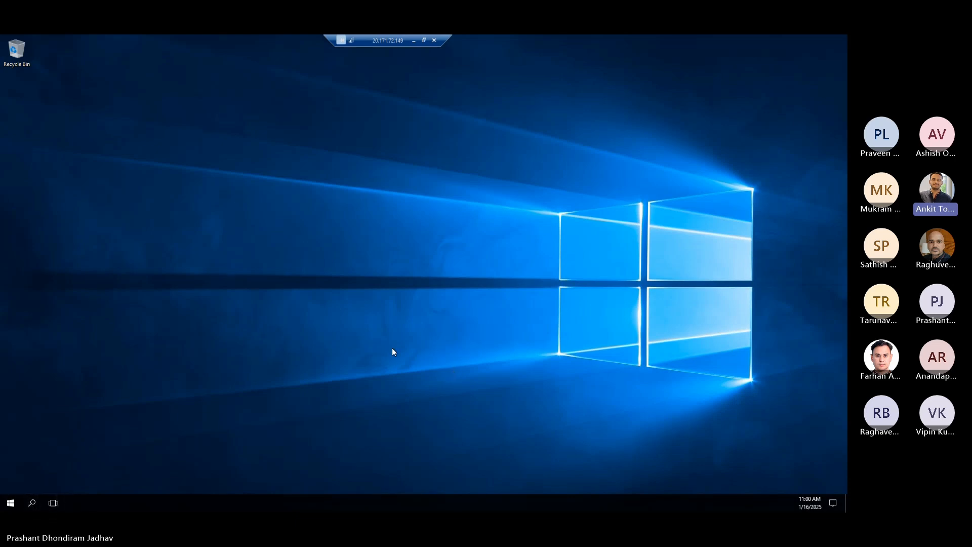
# - Search 'fire' on the remote server to launch Windows Firewall with Advanced Security, then close it
pyautogui.click(33, 503)
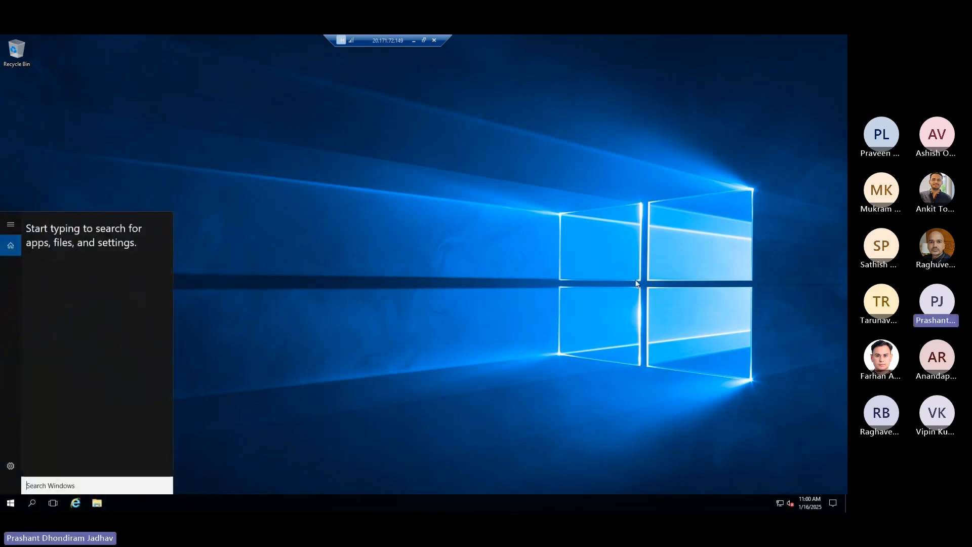
pyautogui.click(58, 487)
pyautogui.write('s')
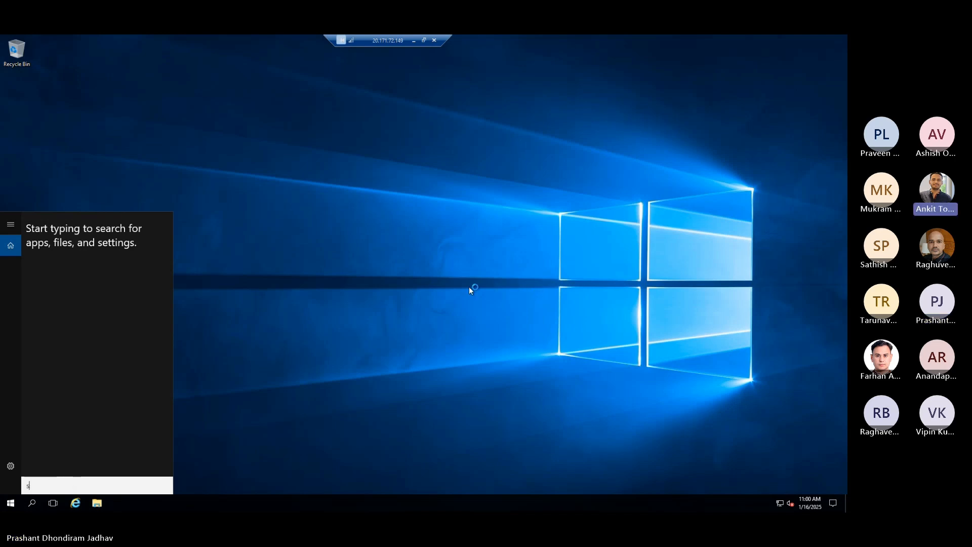
pyautogui.press('BackSpace')
pyautogui.write('wi')
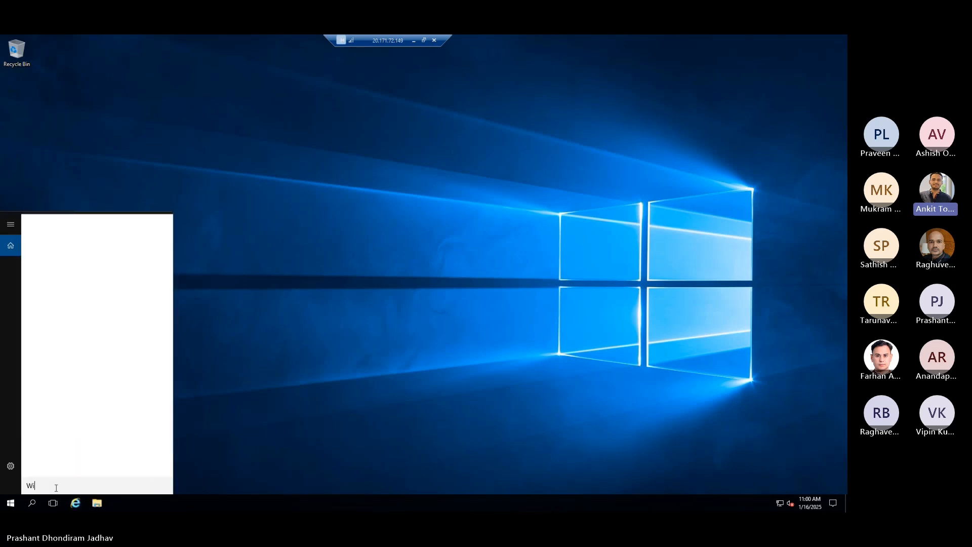
pyautogui.press('BackSpace')
pyautogui.press('BackSpace')
pyautogui.write('fire')
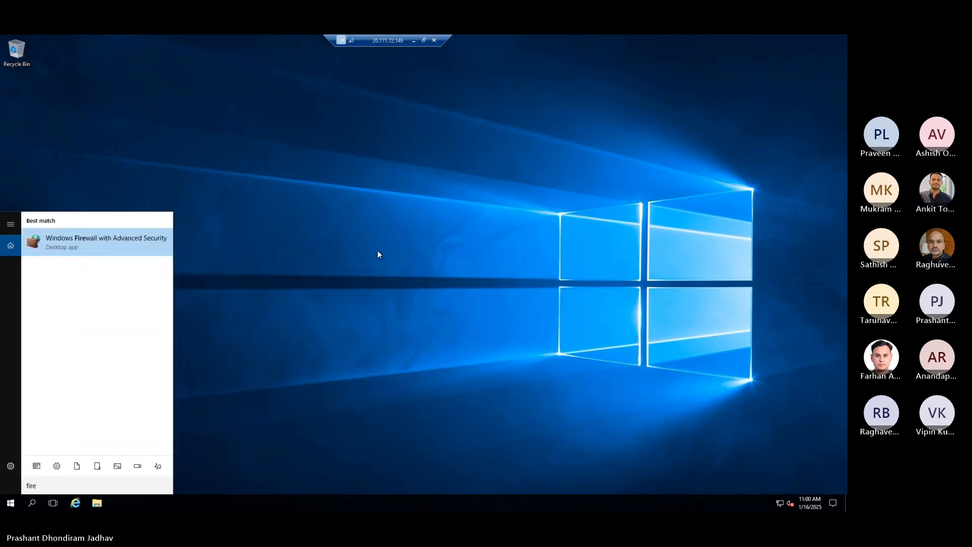
pyautogui.press('Return')
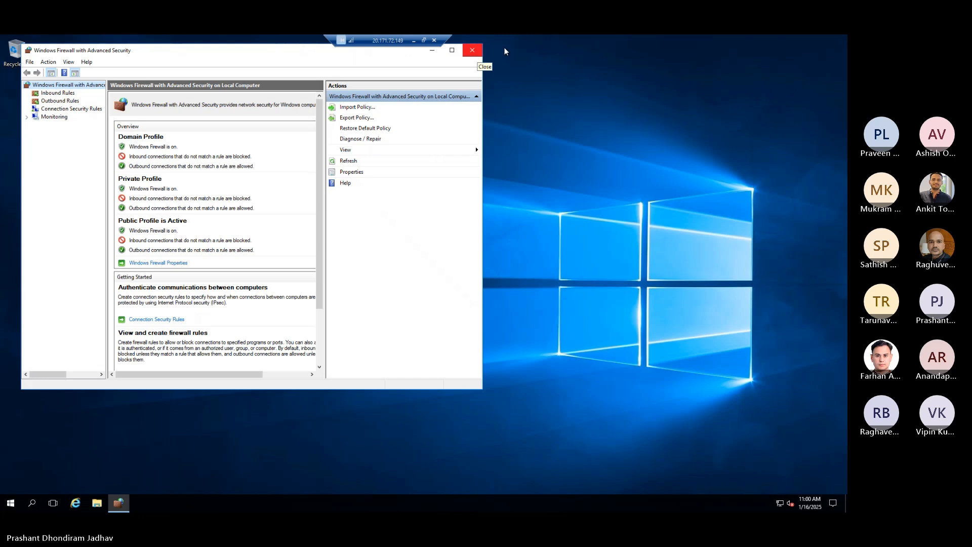
pyautogui.moveTo(216, 53); pyautogui.dragTo(216, 62)
pyautogui.click(472, 60)
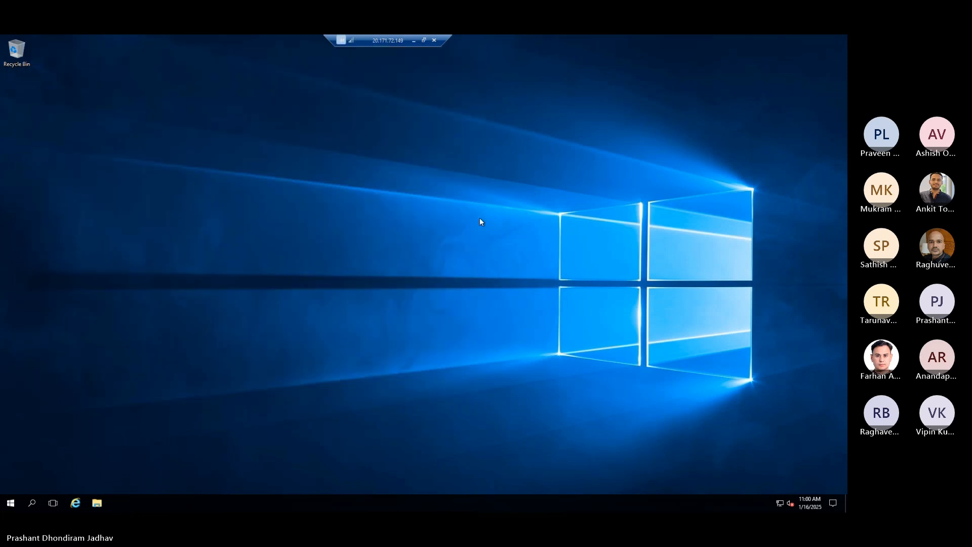
# - Search 'Firewall' again, close Server Manager, and search 'Fire' once more
pyautogui.click(31, 503)
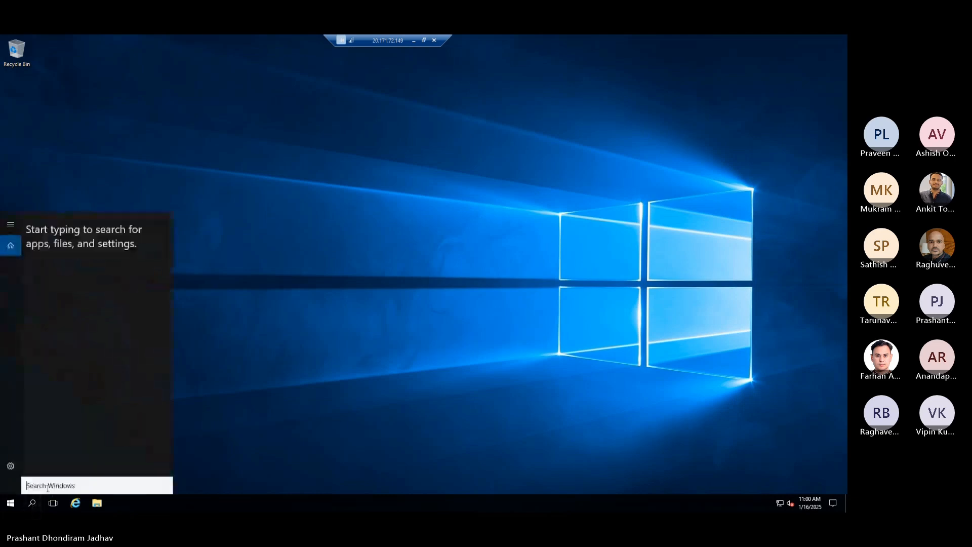
pyautogui.write('Firewa')
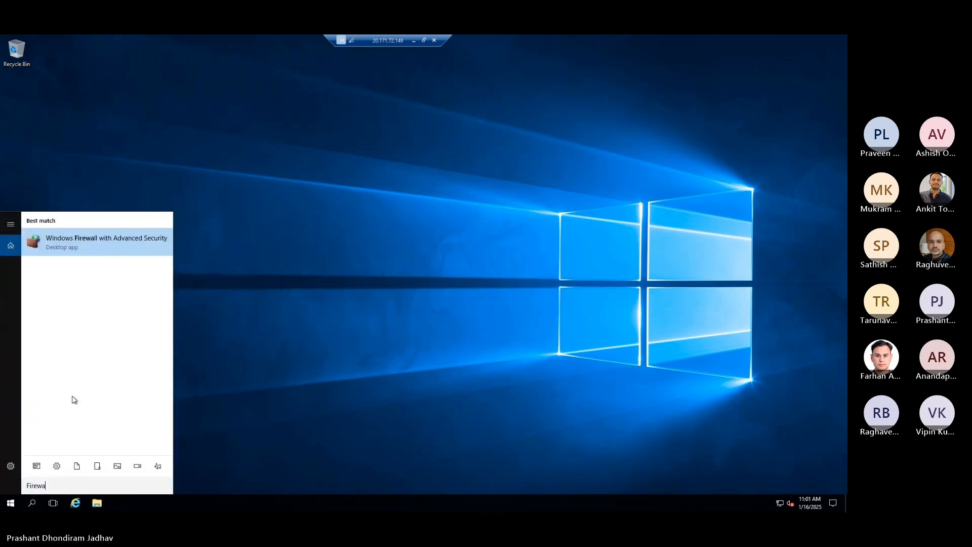
pyautogui.write('ll')
pyautogui.press('Return')
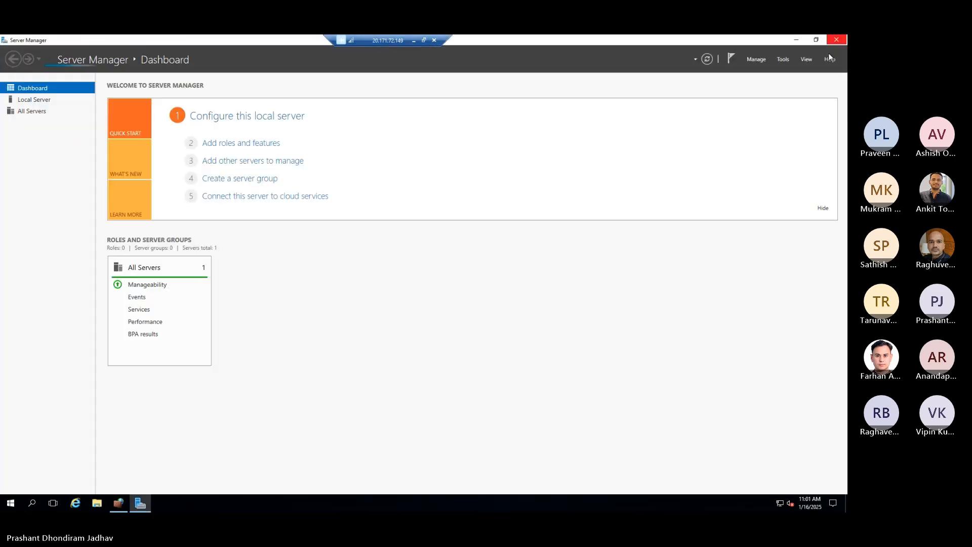
pyautogui.click(837, 39)
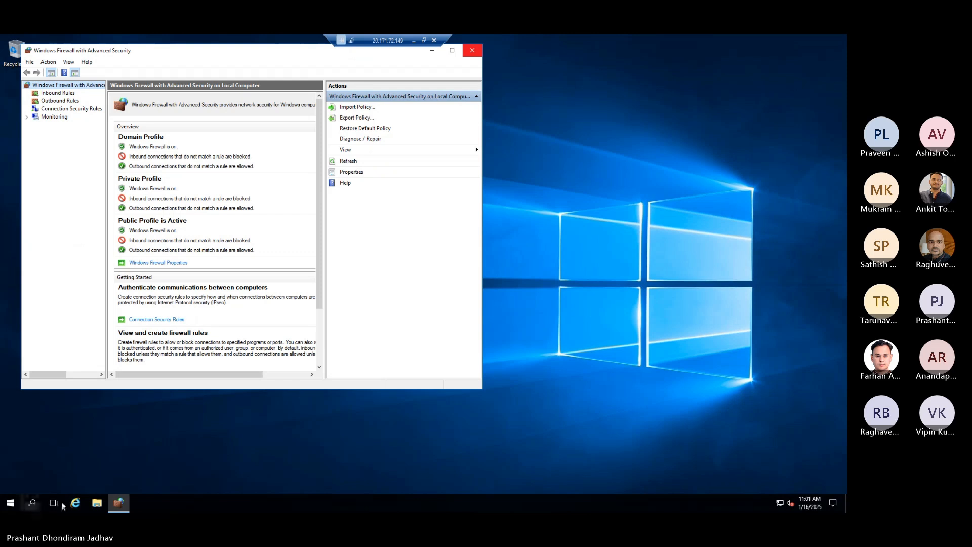
pyautogui.click(31, 502)
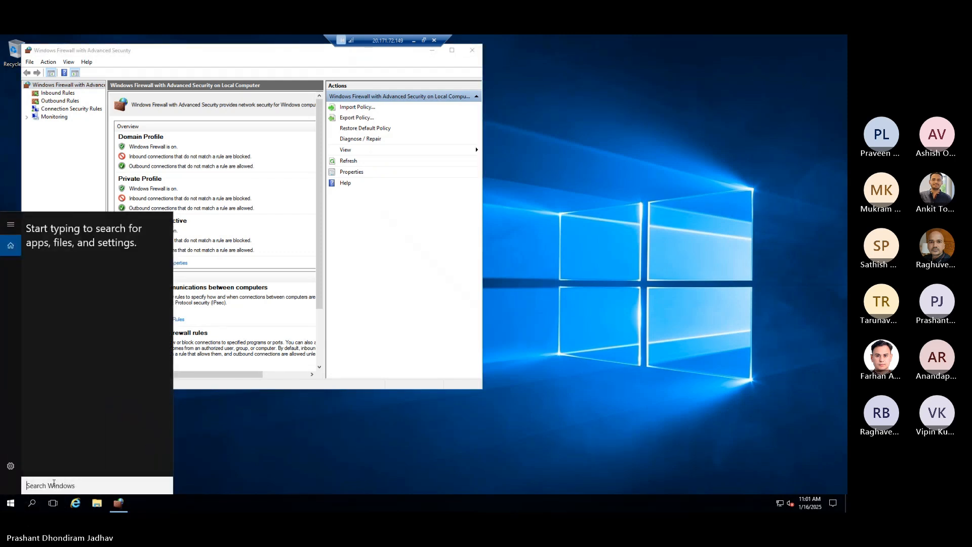
pyautogui.write('wi')
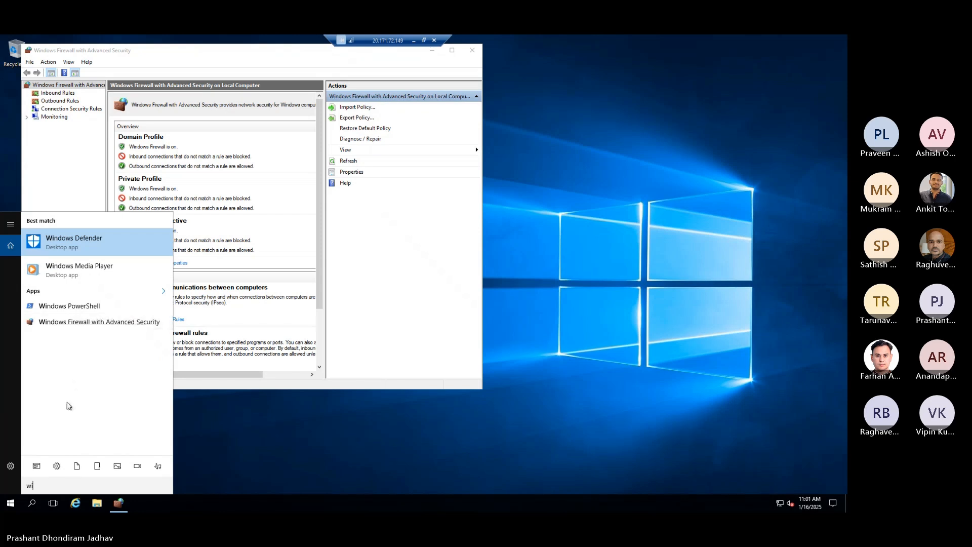
pyautogui.press('BackSpace')
pyautogui.press('BackSpace')
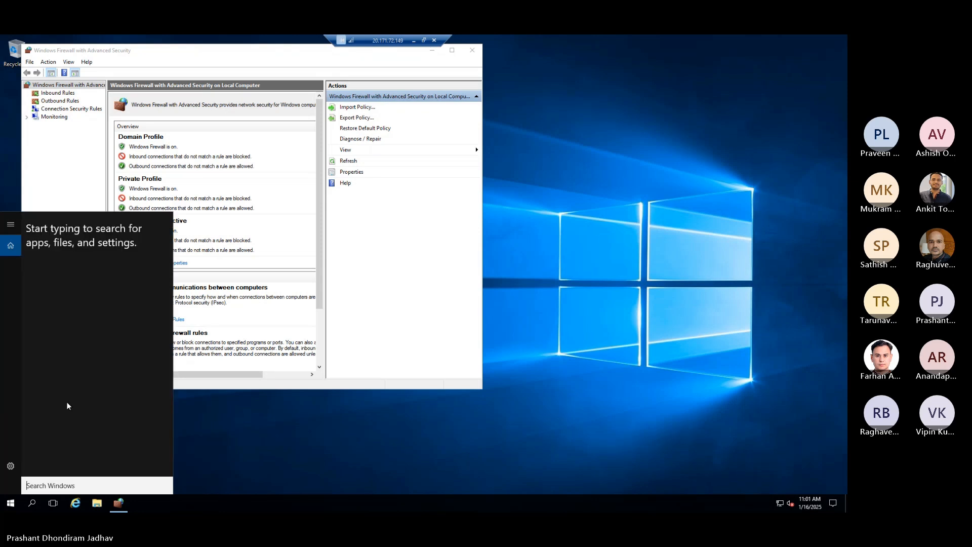
pyautogui.write('Fire')
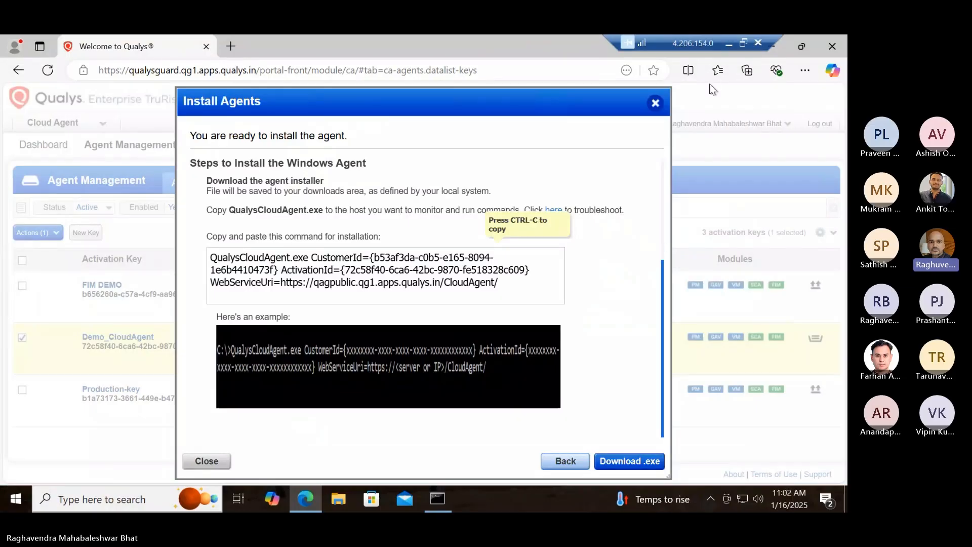
# - Open Install Agent for the Demo_CloudAgent key and select its Windows install command
pyautogui.click(655, 104)
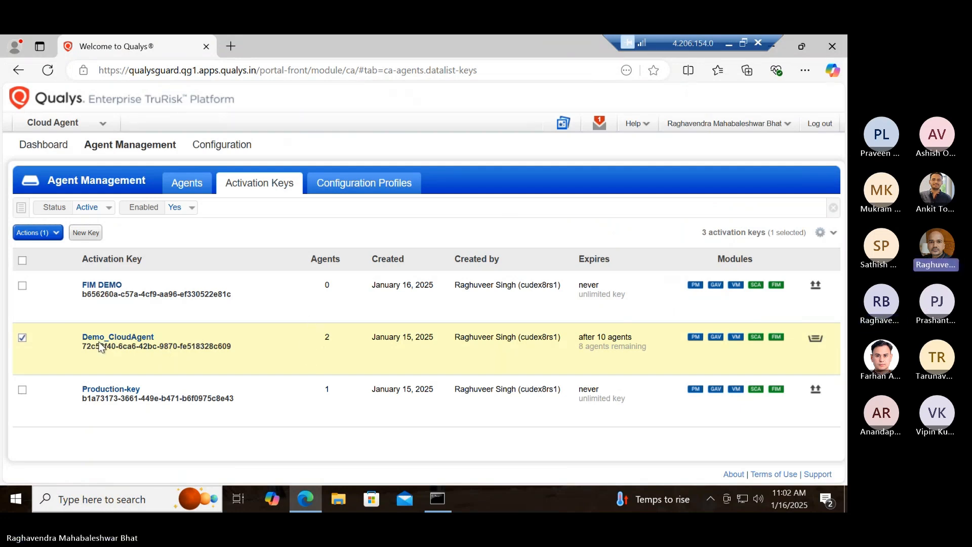
pyautogui.click(237, 337)
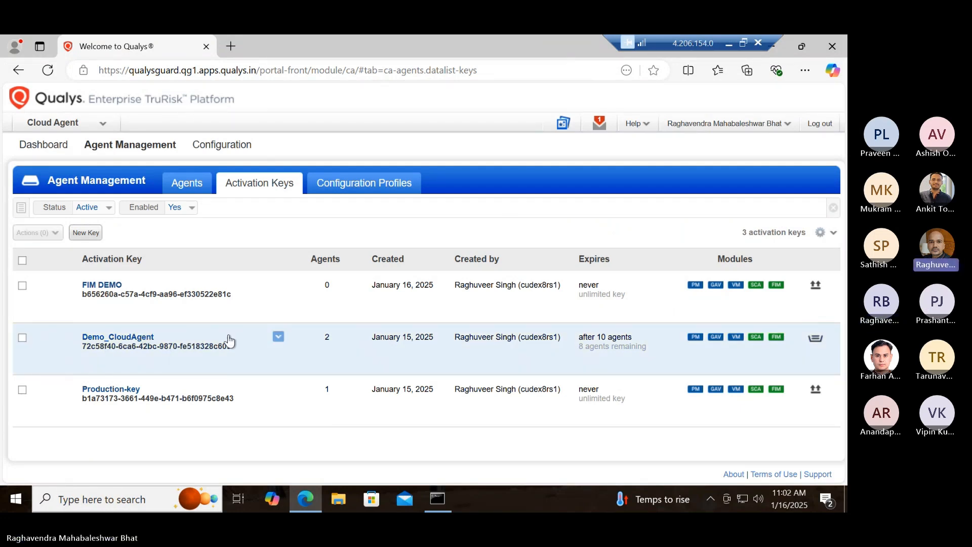
pyautogui.click(278, 338)
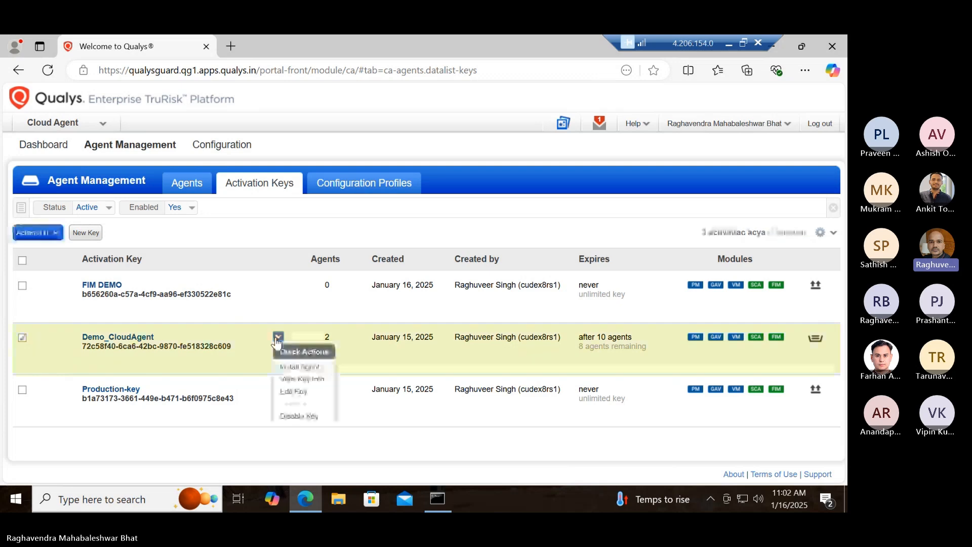
pyautogui.click(289, 368)
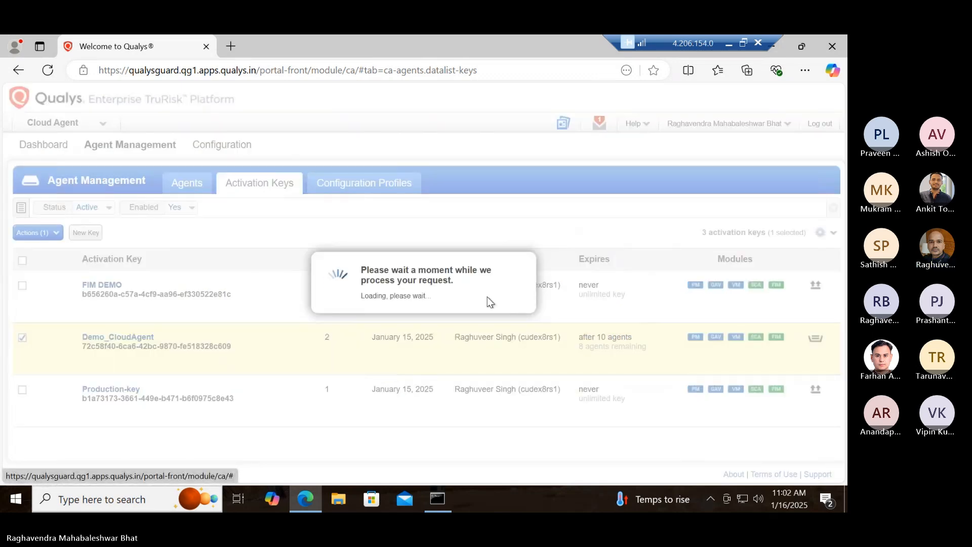
pyautogui.click(616, 321)
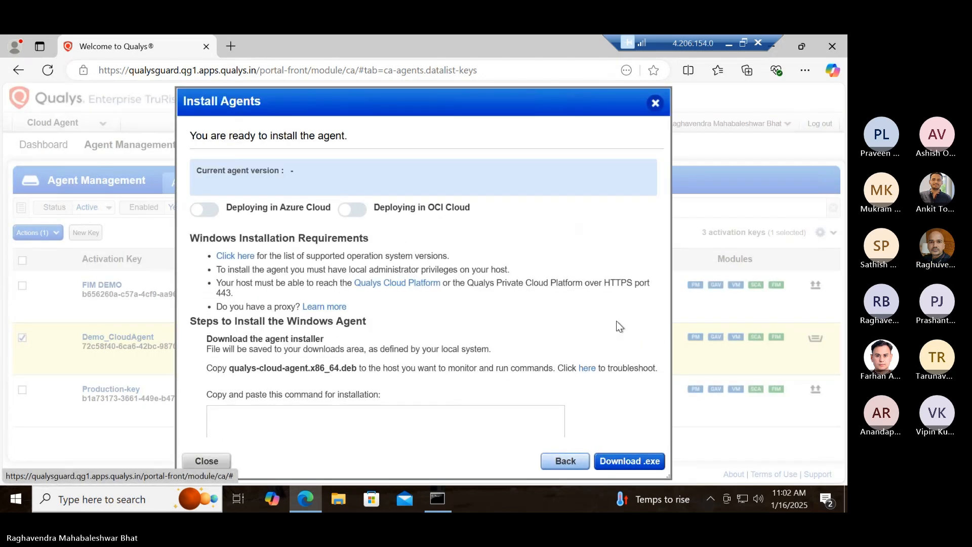
pyautogui.scroll(-3, 312, 405)
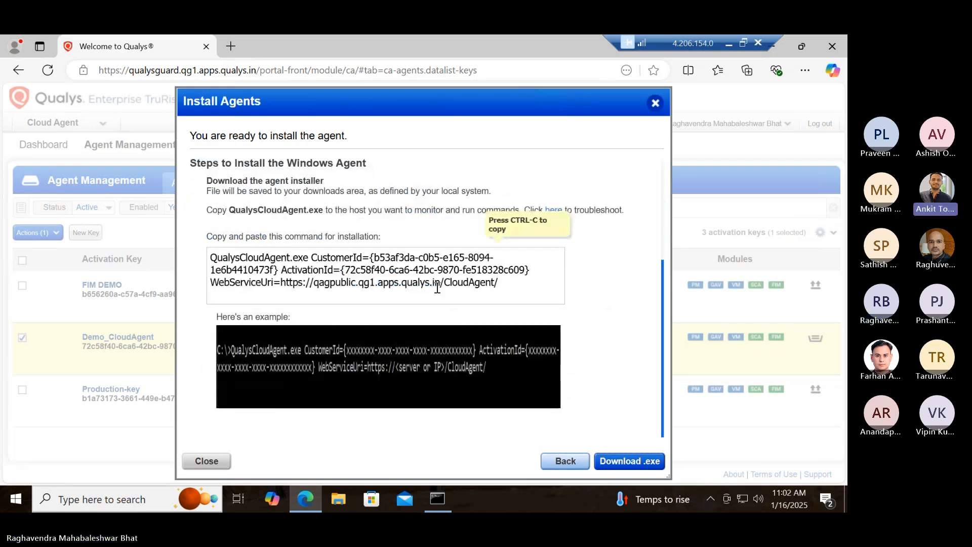
pyautogui.moveTo(501, 285); pyautogui.dragTo(298, 272)
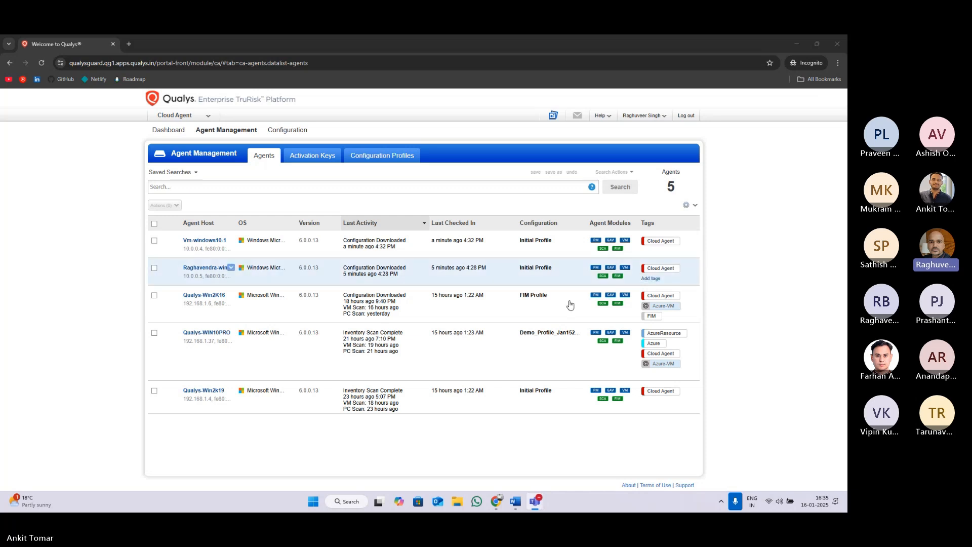
# - Reload the Qualys Agents list, then switch to the Word notes document
pyautogui.click(729, 437)
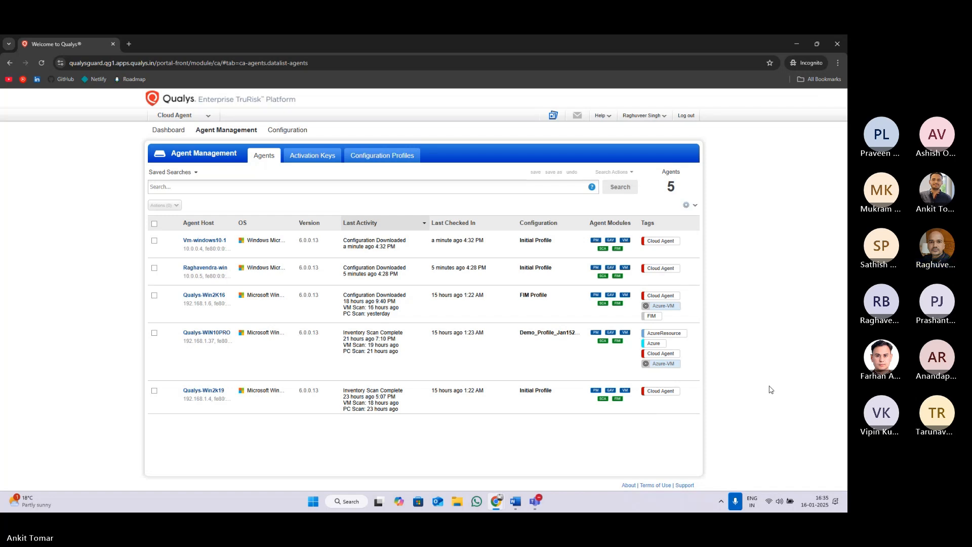
pyautogui.click(40, 61)
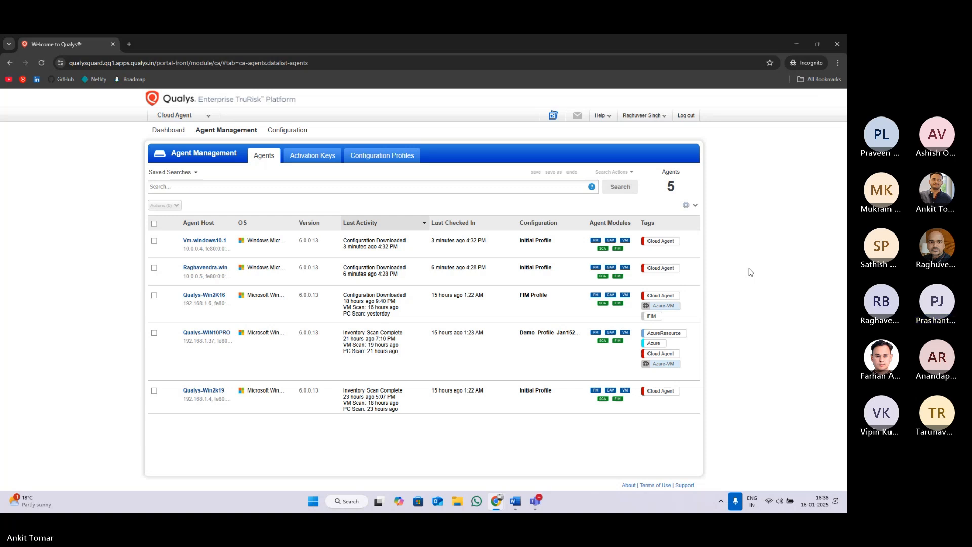
pyautogui.click(515, 501)
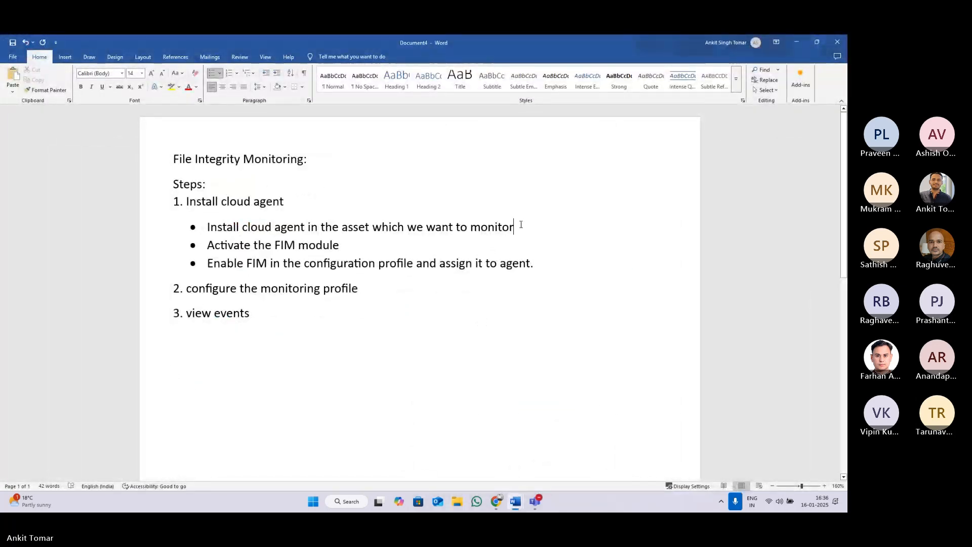
# - Colour the first bullet and the 'Activate the FIM module' line green in Word
pyautogui.moveTo(522, 227); pyautogui.dragTo(221, 227)
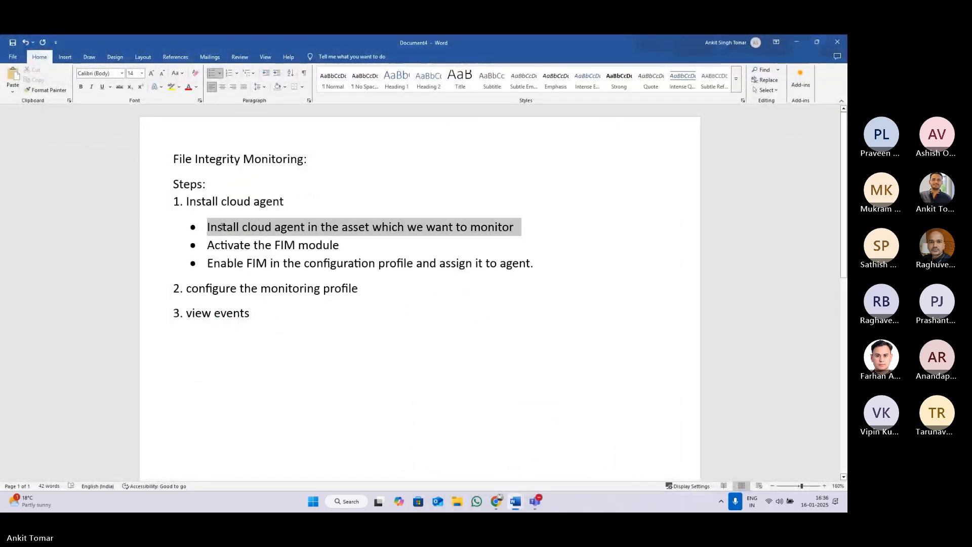
pyautogui.click(196, 86)
pyautogui.click(302, 141)
pyautogui.click(371, 255)
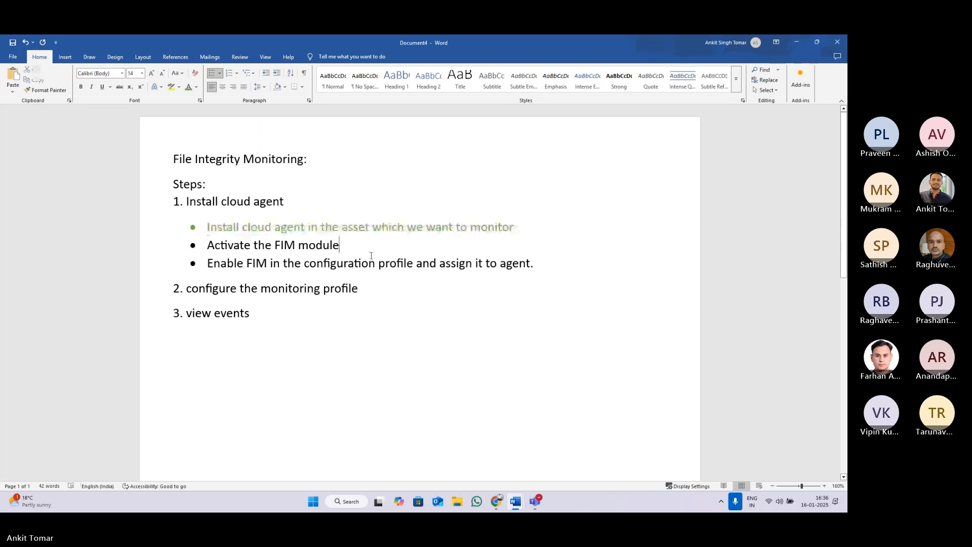
pyautogui.click(353, 245)
pyautogui.click(362, 288)
pyautogui.moveTo(354, 245); pyautogui.dragTo(207, 245)
pyautogui.click(188, 87)
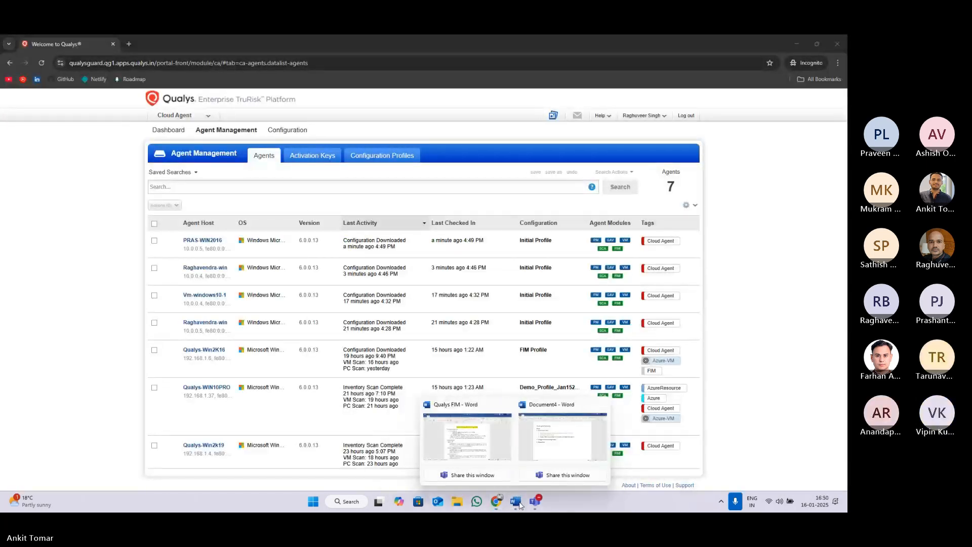
# - Review the File Integrity Monitoring notes, then minimise Word
pyautogui.click(557, 433)
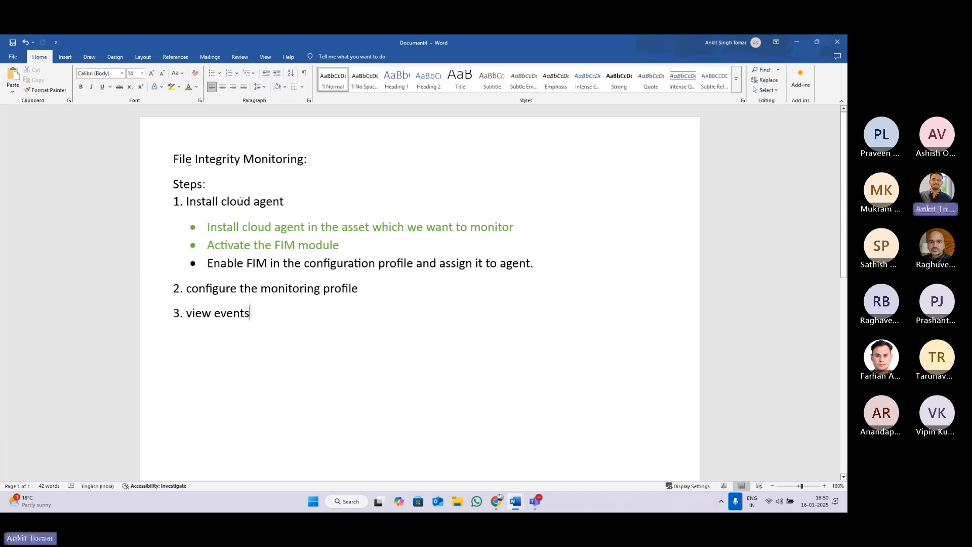
pyautogui.tripleClick(205, 161)
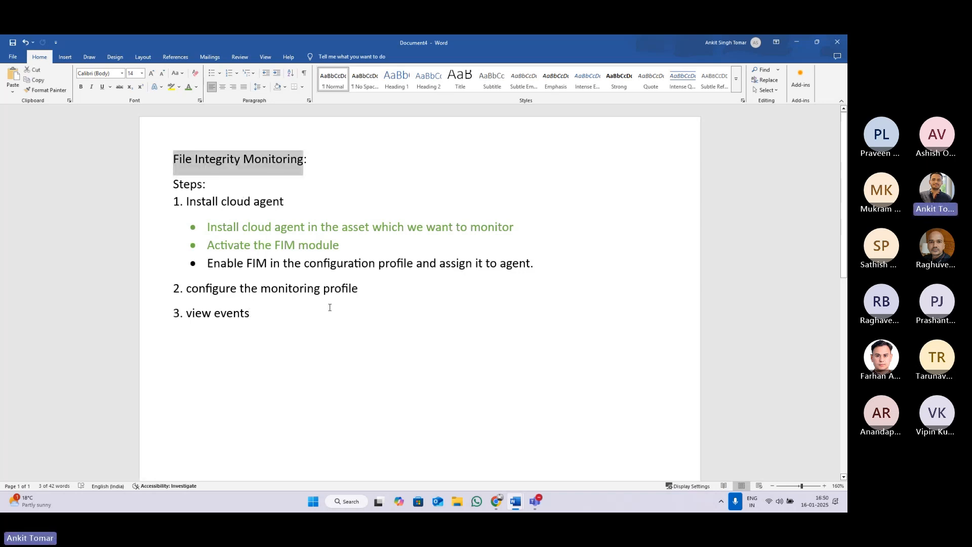
pyautogui.tripleClick(233, 203)
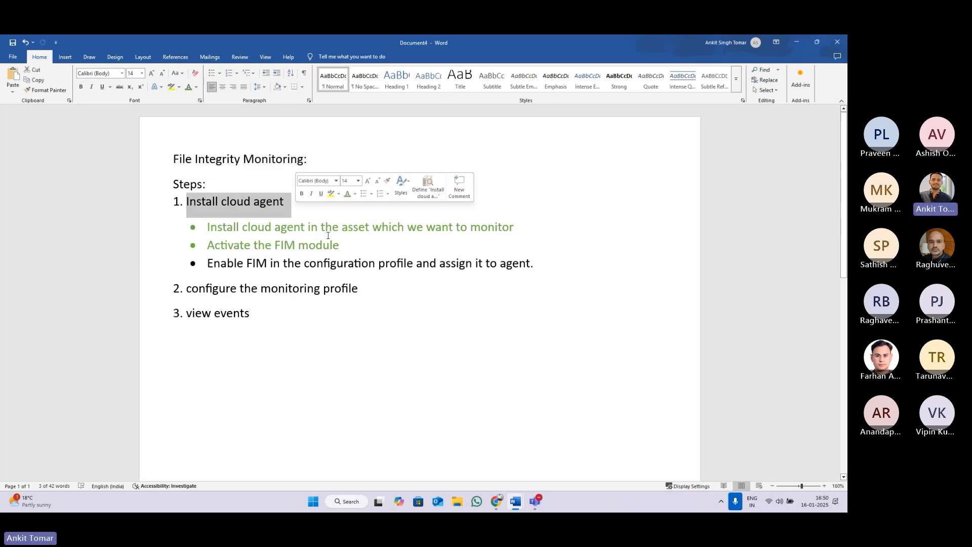
pyautogui.moveTo(247, 228); pyautogui.dragTo(333, 227)
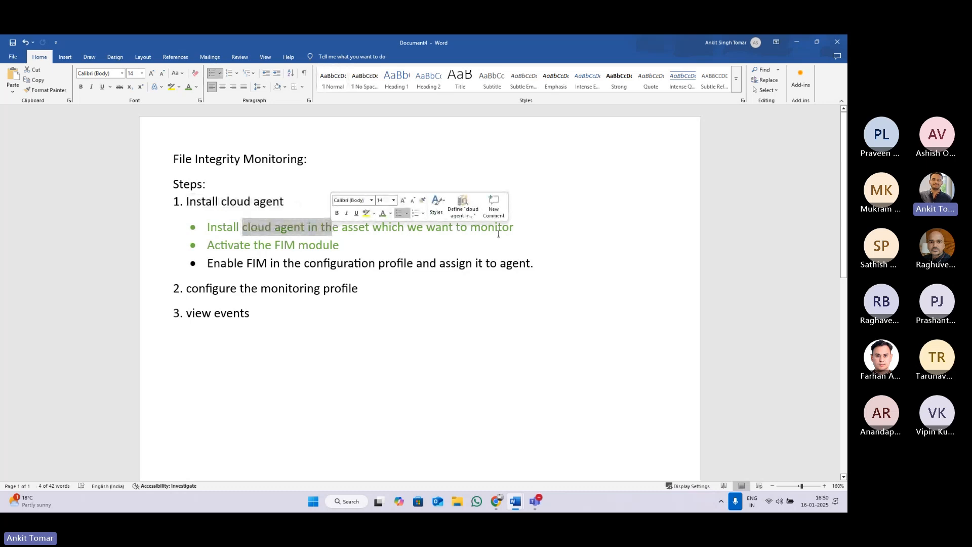
pyautogui.click(514, 226)
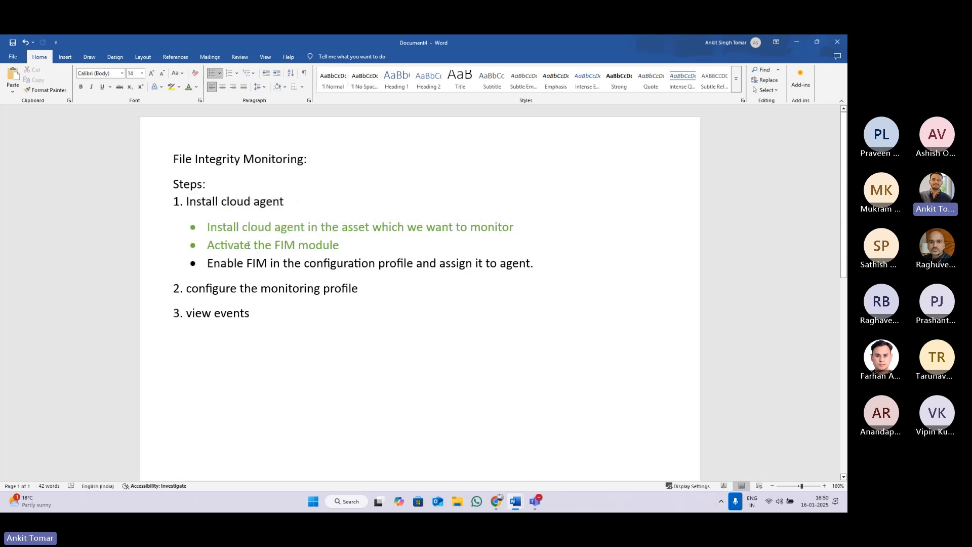
pyautogui.click(355, 244)
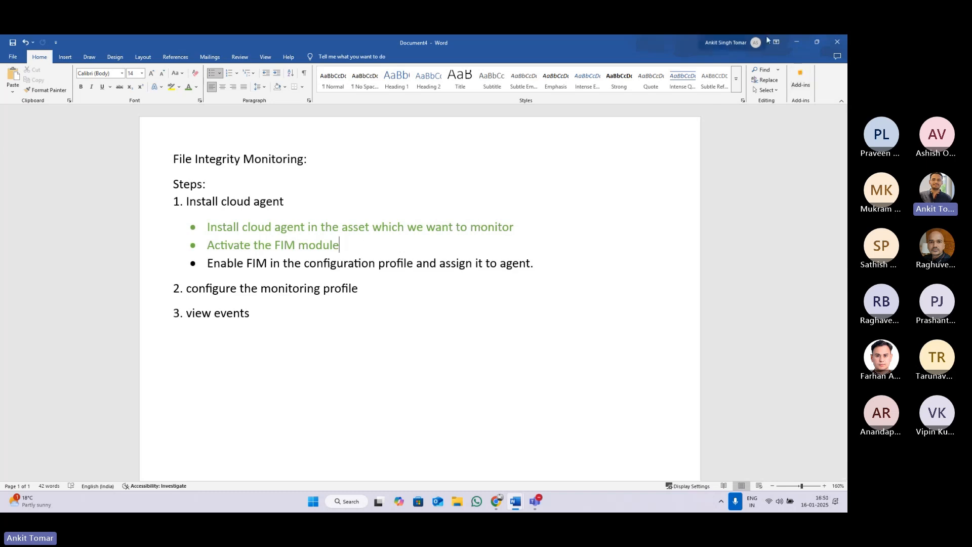
pyautogui.click(796, 44)
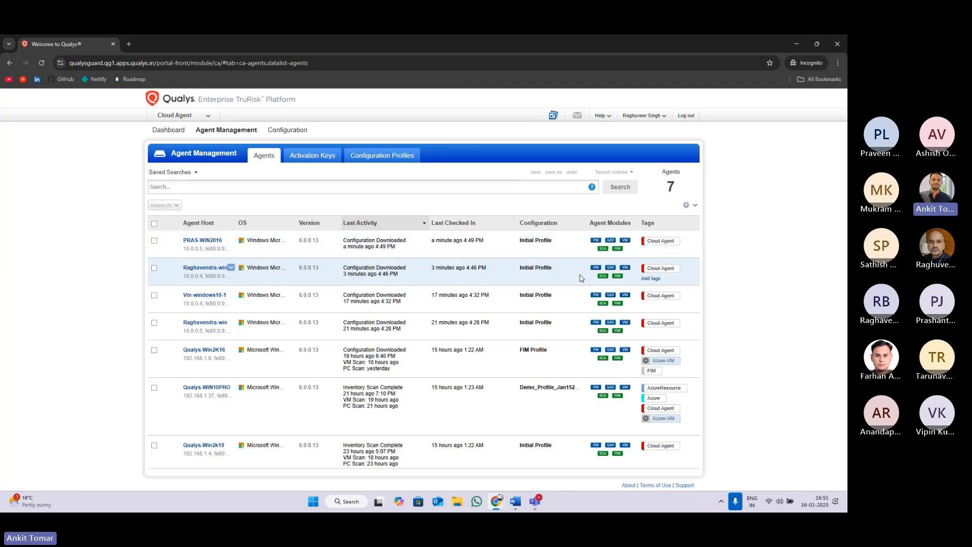
# - Review the third Word bullet, then show the Qualys Configuration Profiles list
pyautogui.moveTo(516, 500)
pyautogui.click(550, 454)
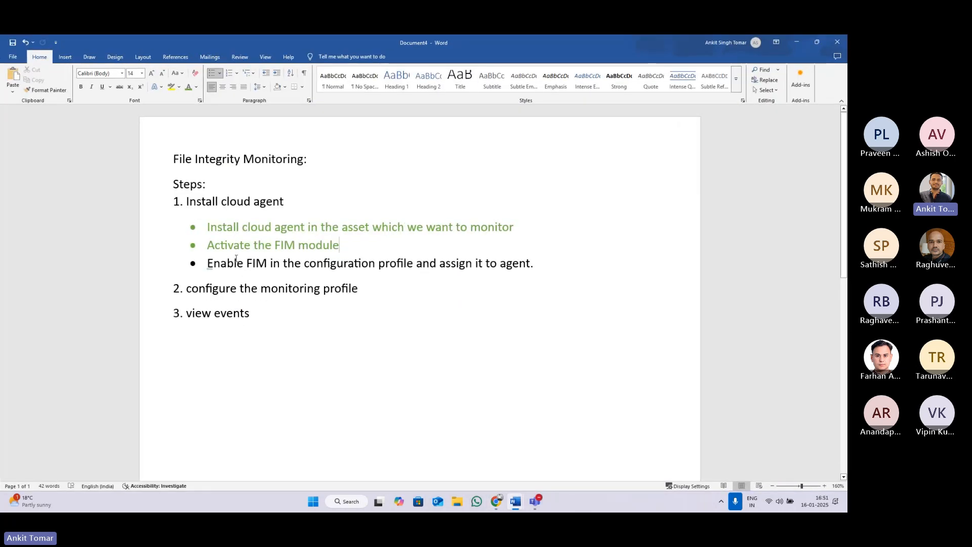
pyautogui.moveTo(221, 263); pyautogui.dragTo(554, 262)
pyautogui.click(555, 262)
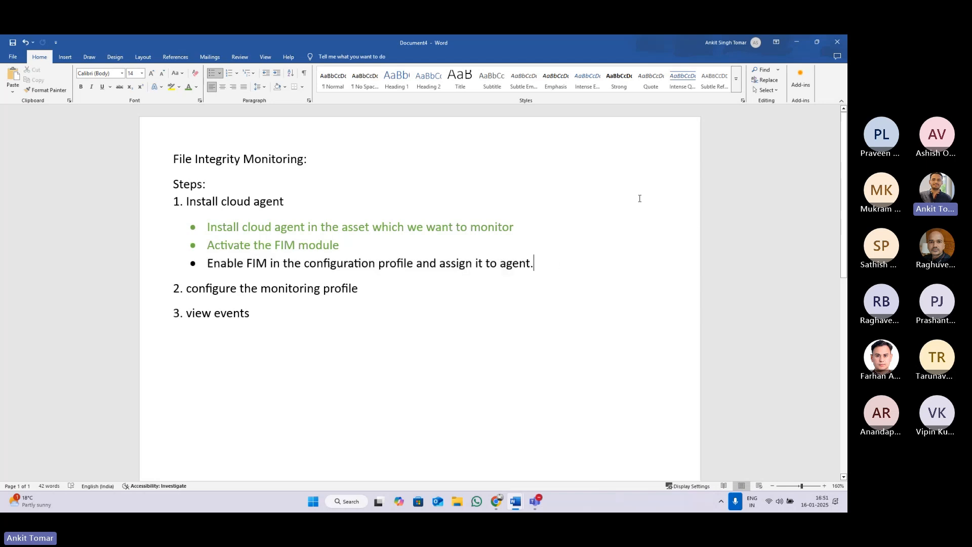
pyautogui.click(792, 41)
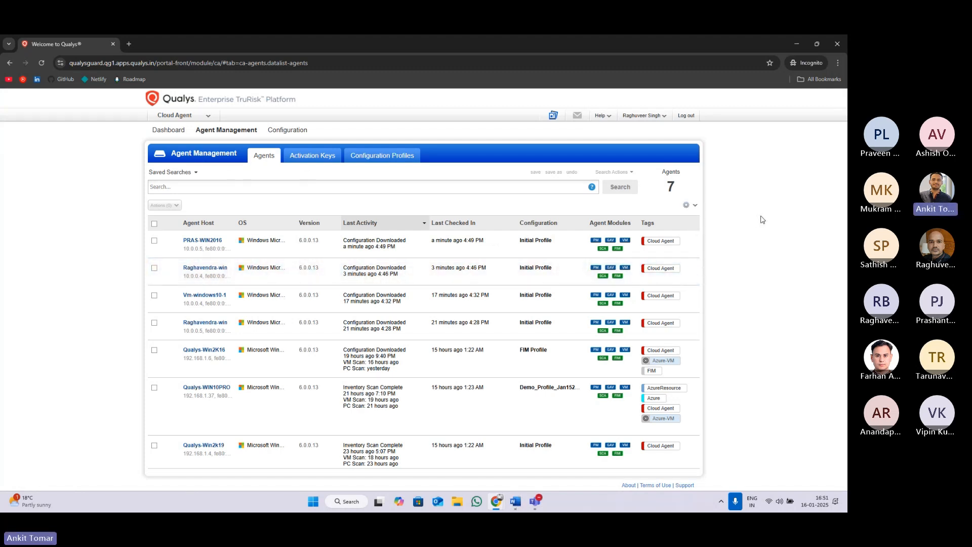
pyautogui.click(389, 159)
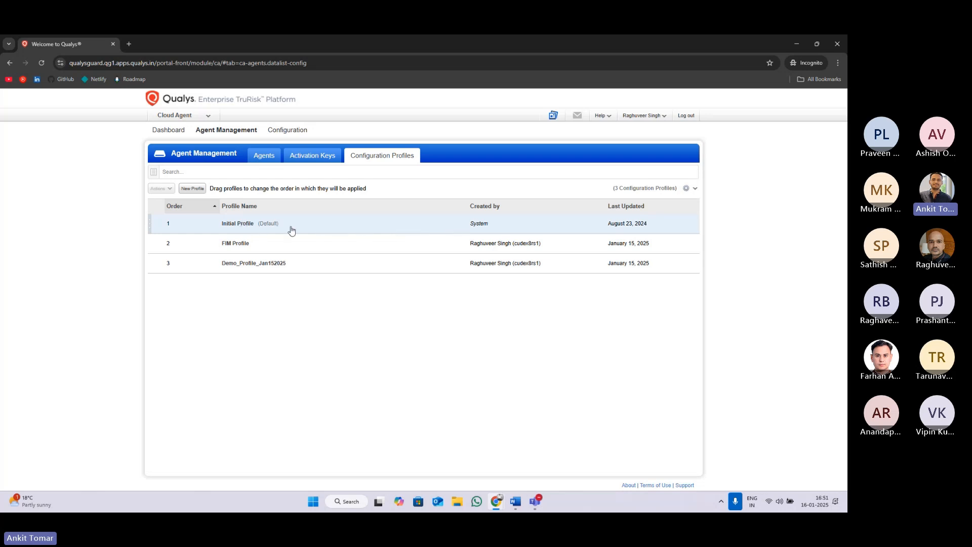
# - View Initial Profile's FIM settings, confirming FIM is not enabled
pyautogui.click(229, 227)
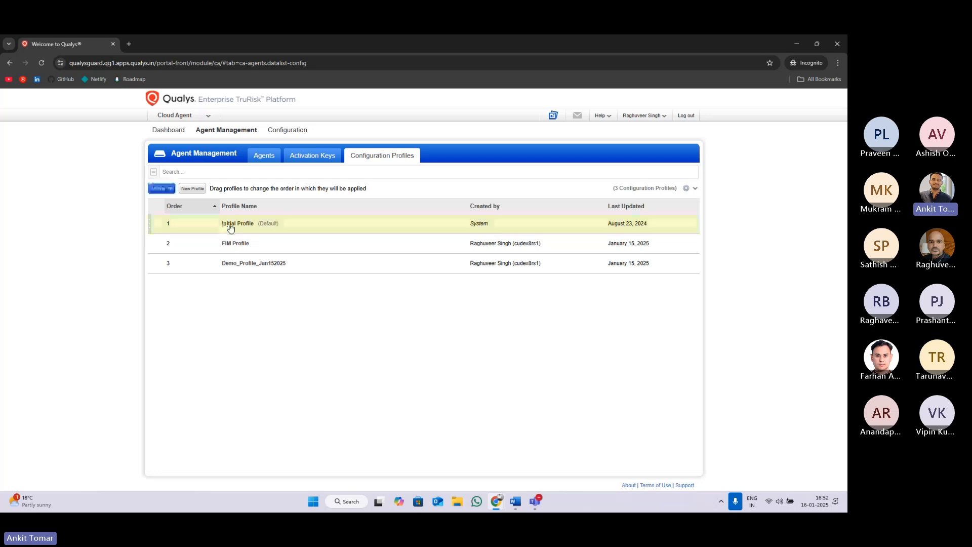
pyautogui.click(161, 188)
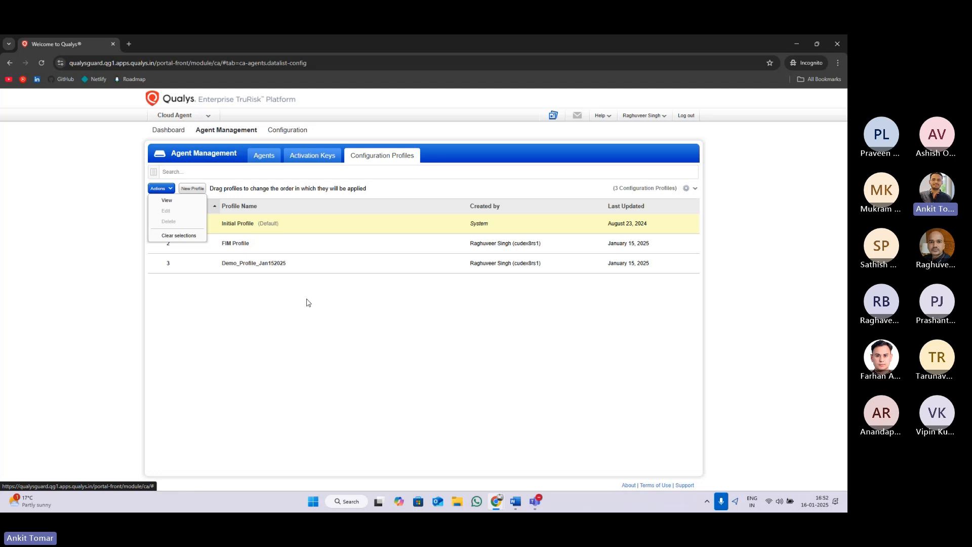
pyautogui.click(167, 201)
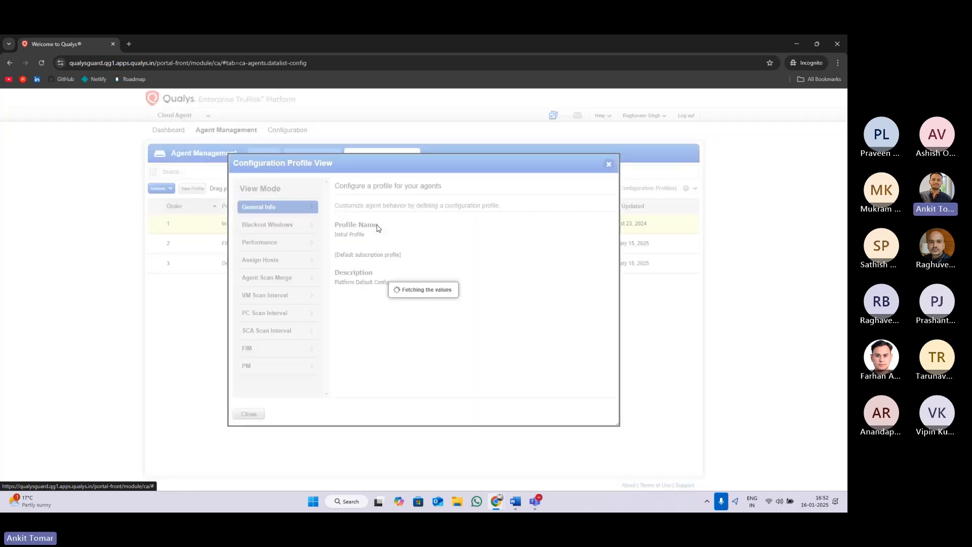
pyautogui.moveTo(327, 163); pyautogui.dragTo(353, 137)
pyautogui.click(298, 329)
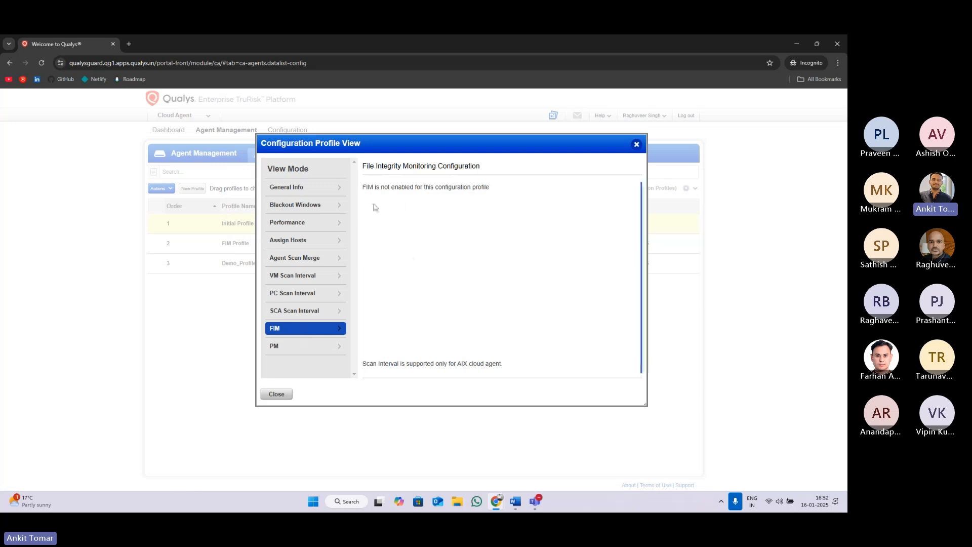
pyautogui.moveTo(363, 187); pyautogui.dragTo(522, 193)
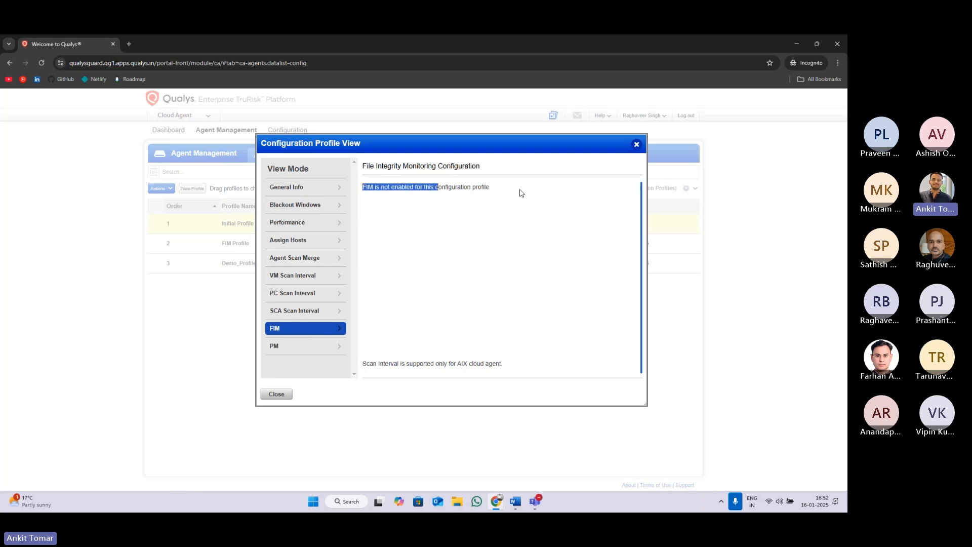
pyautogui.click(520, 200)
pyautogui.click(636, 144)
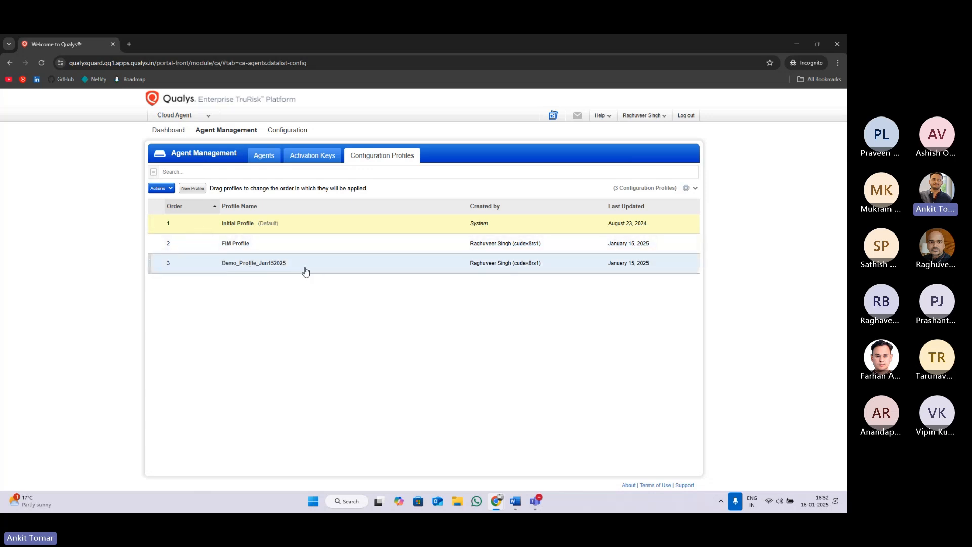
# - Confirm Demo_Profile_Jan152025 has FIM enabled, then select FIM Profile and open Actions
pyautogui.moveTo(304, 272); pyautogui.dragTo(127, 215)
pyautogui.click(161, 189)
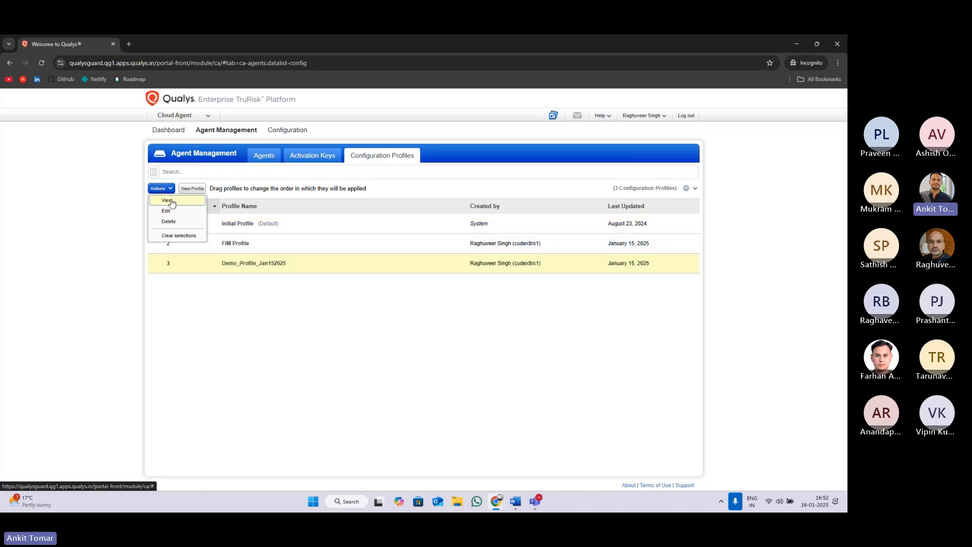
pyautogui.click(161, 201)
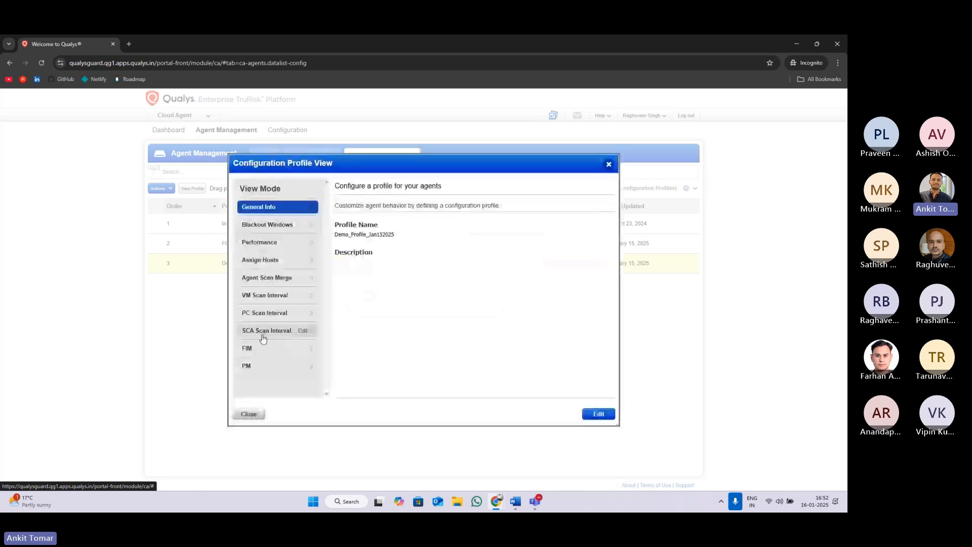
pyautogui.click(273, 349)
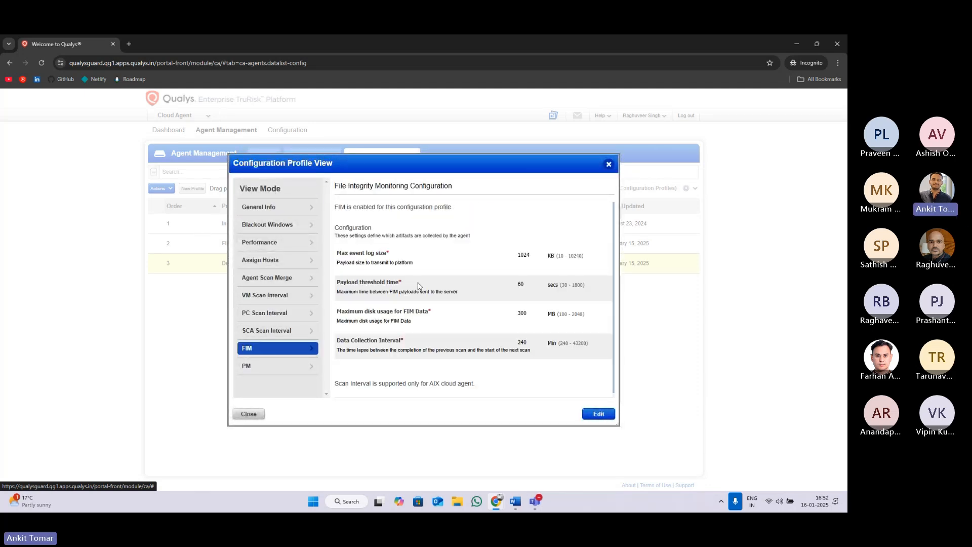
pyautogui.moveTo(347, 213); pyautogui.dragTo(451, 215)
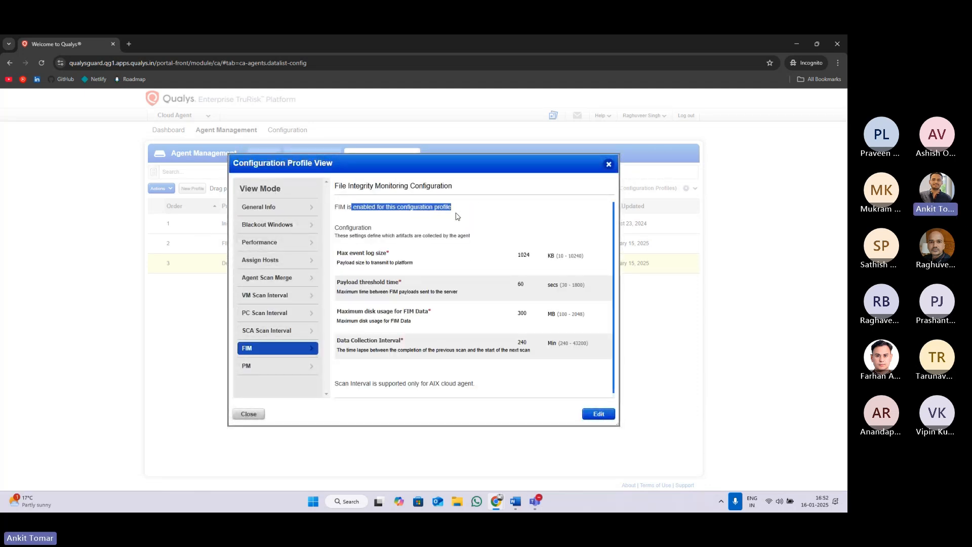
pyautogui.click(486, 214)
pyautogui.click(609, 164)
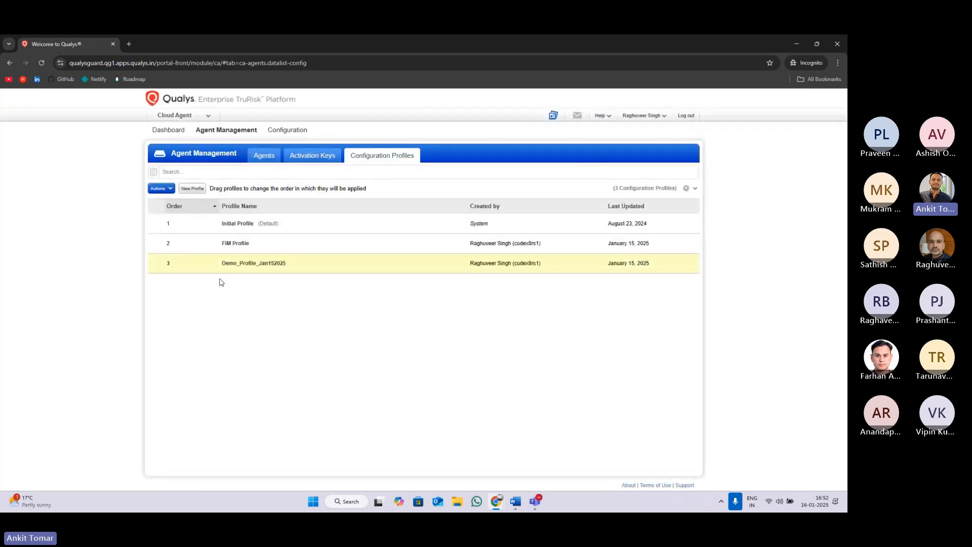
pyautogui.click(307, 247)
pyautogui.click(161, 188)
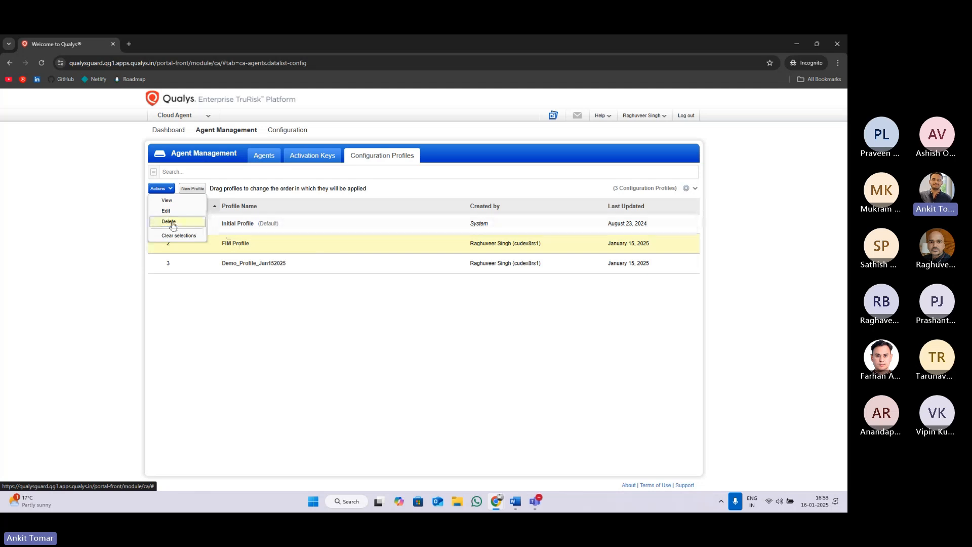
# - Edit FIM Profile and remove the FIM tag from its Assign Hosts included tags
pyautogui.click(177, 212)
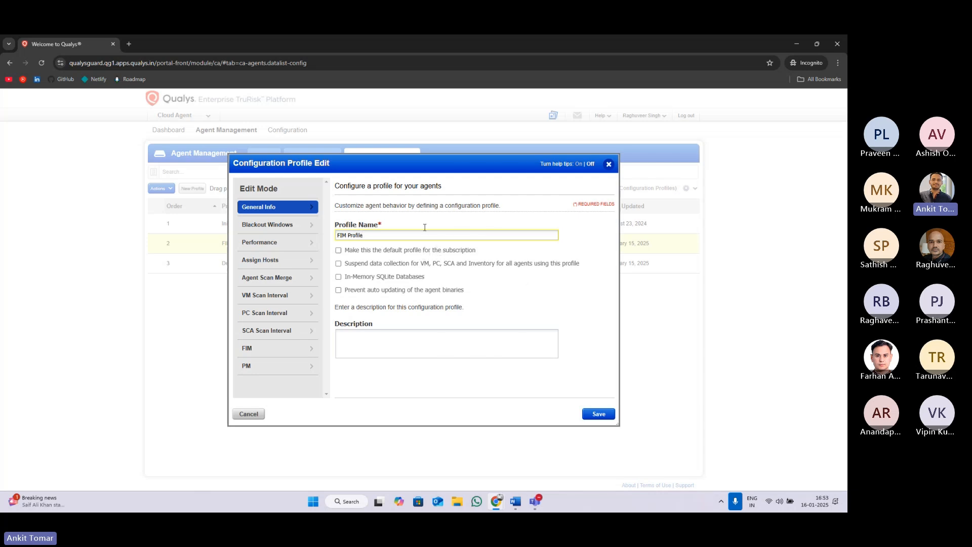
pyautogui.click(281, 261)
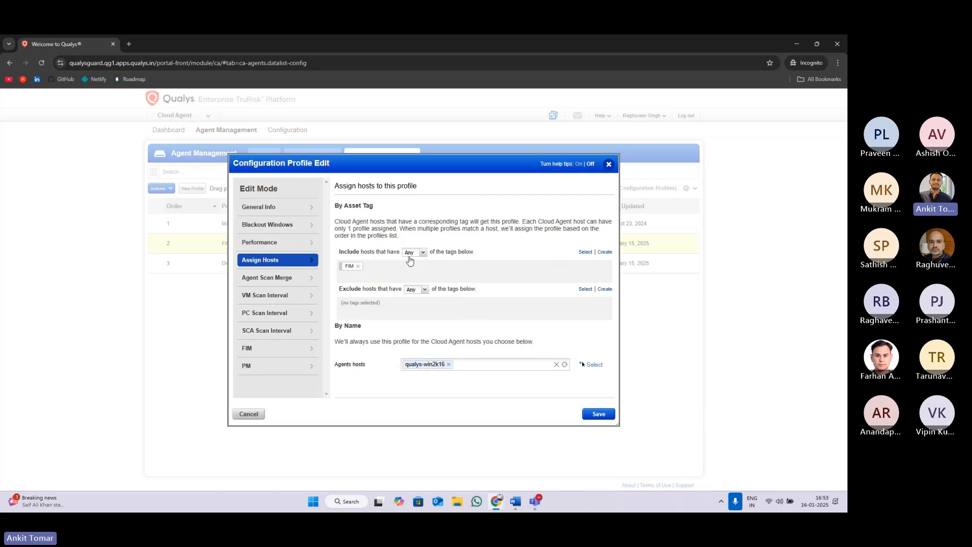
pyautogui.click(358, 266)
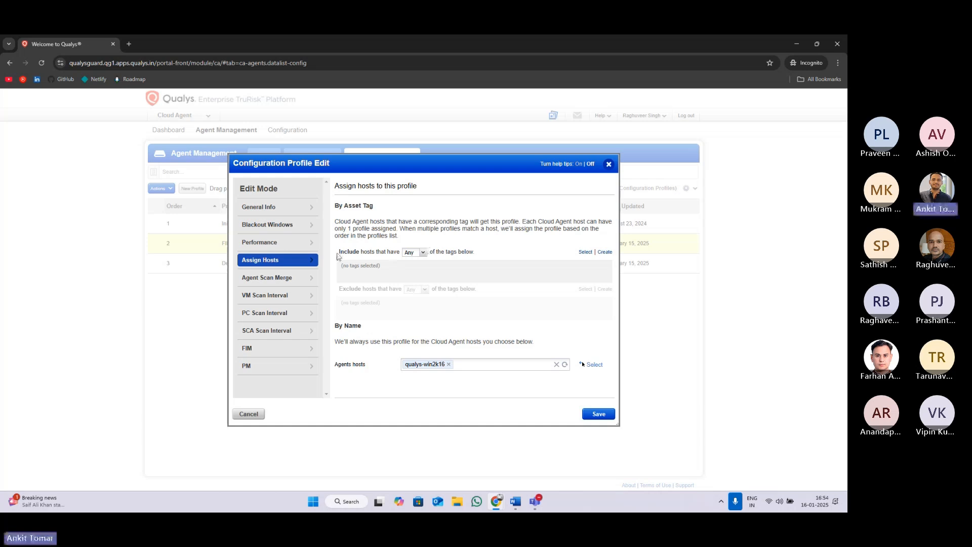
pyautogui.moveTo(339, 251); pyautogui.dragTo(376, 251)
pyautogui.click(383, 251)
# - Browse the full tag tree, then close the picker without adding any tags
pyautogui.click(586, 252)
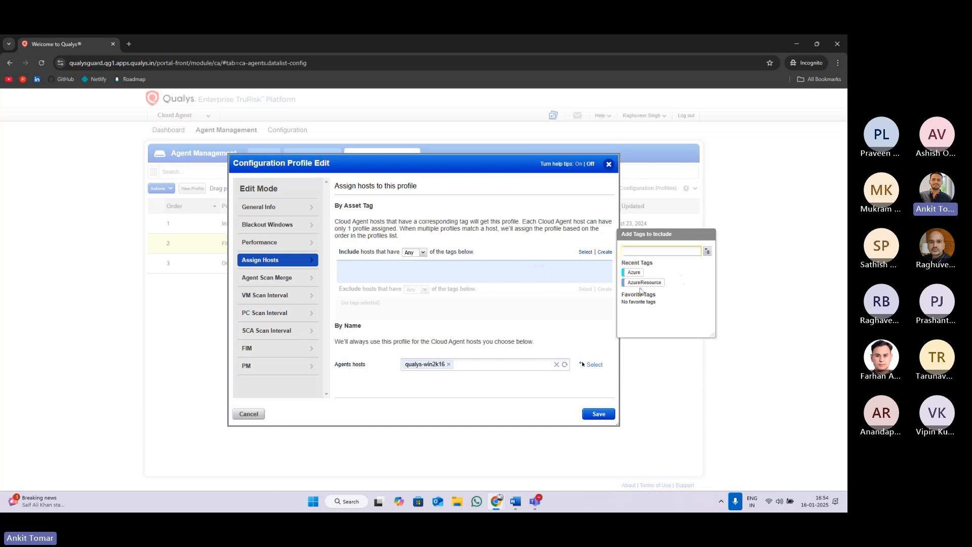
pyautogui.click(707, 251)
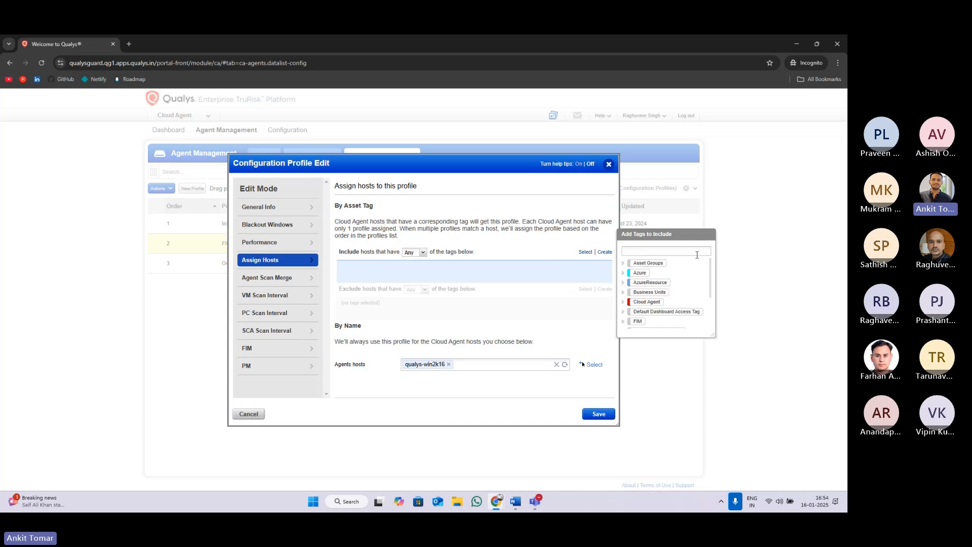
pyautogui.scroll(-2, 652, 307)
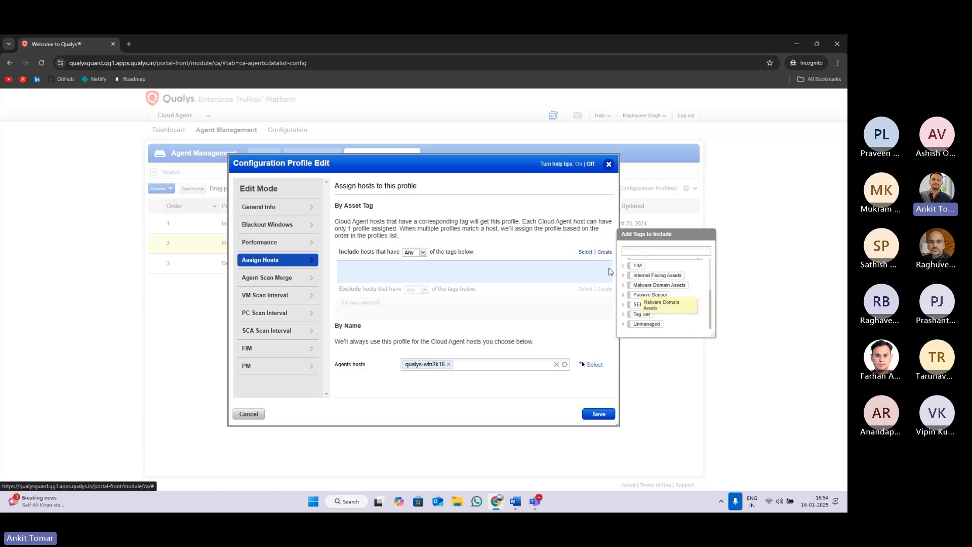
pyautogui.click(518, 288)
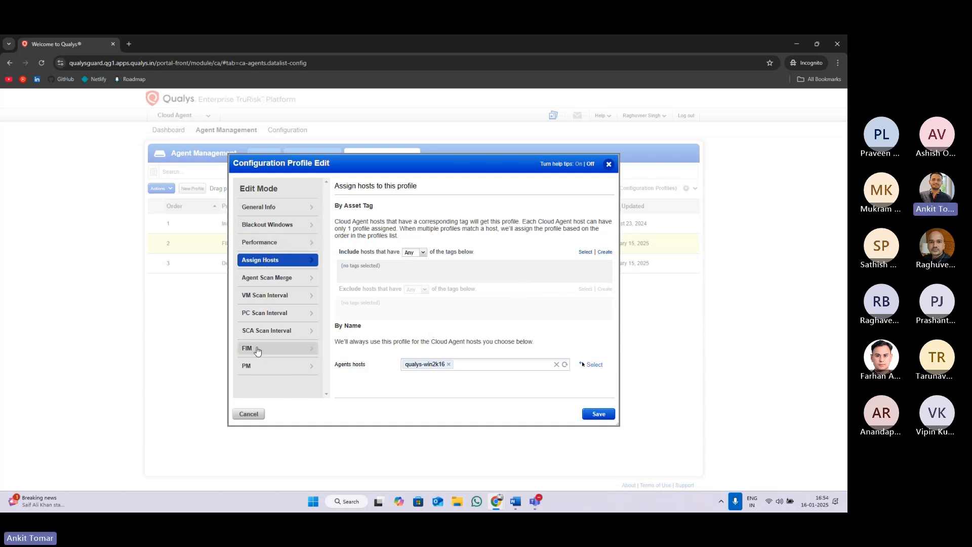
# - Show FIM Profile's FIM settings and switch Enable FIM off and back on
pyautogui.click(267, 349)
pyautogui.scroll(-1, 392, 235)
pyautogui.scroll(1, 391, 234)
pyautogui.click(449, 206)
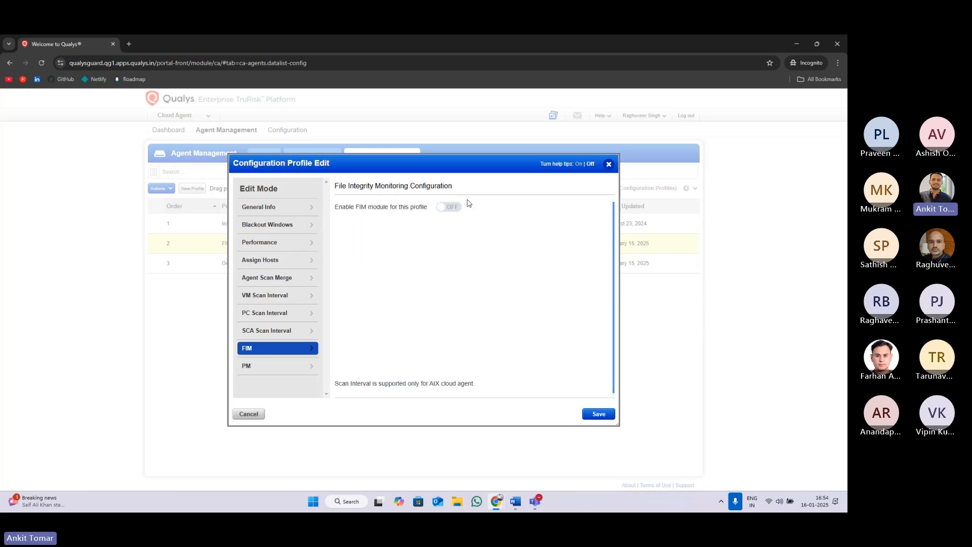
pyautogui.click(447, 208)
# - Change the payload threshold time from 60 to 30 seconds
pyautogui.scroll(-1, 353, 284)
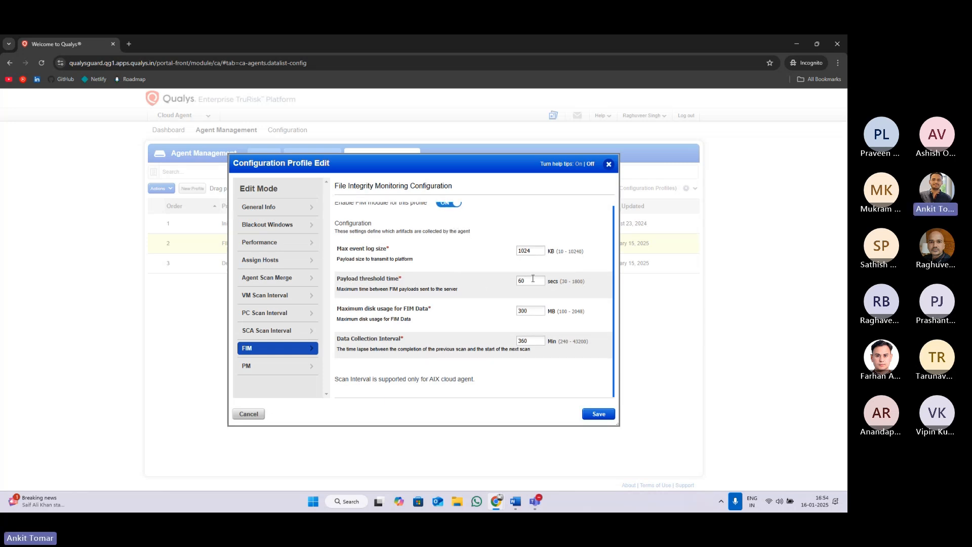
pyautogui.moveTo(534, 280); pyautogui.dragTo(503, 287)
pyautogui.write('30')
pyautogui.scroll(1, 538, 231)
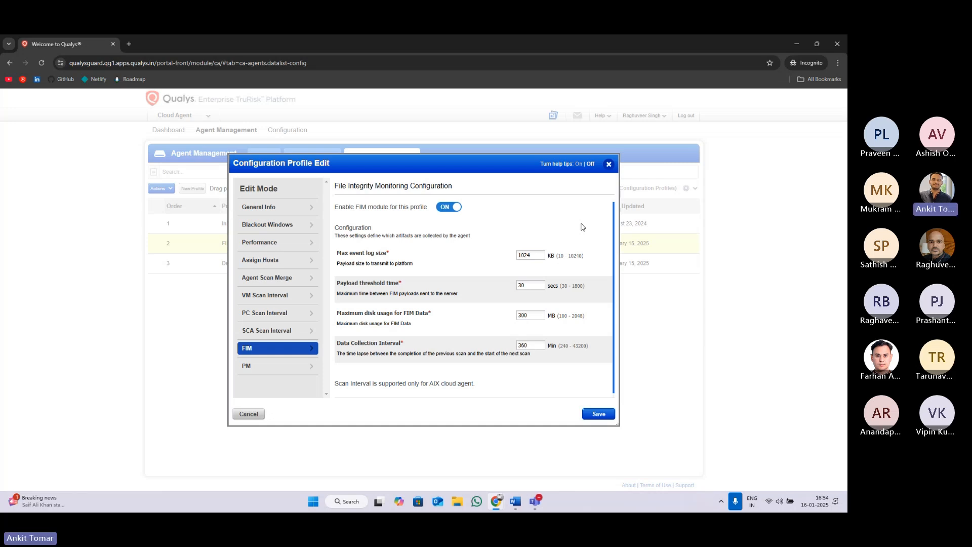
# - Review the AIX scan interval note, then save the FIM Profile changes
pyautogui.scroll(-1, 511, 346)
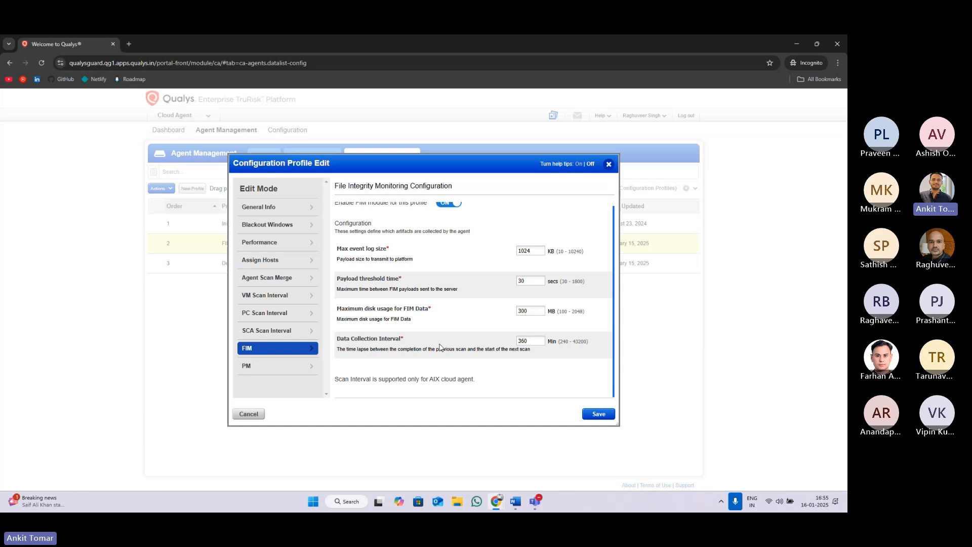
pyautogui.moveTo(336, 380); pyautogui.dragTo(476, 383)
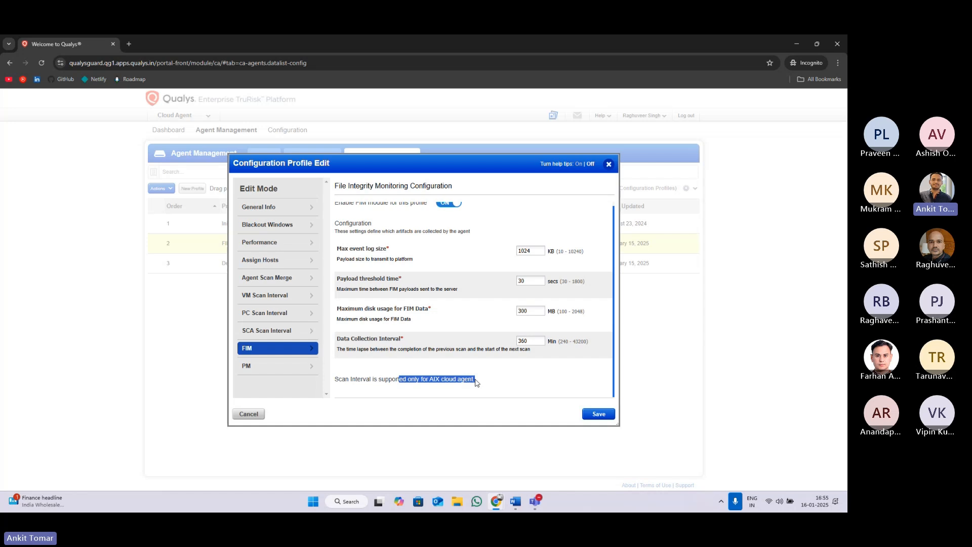
pyautogui.click(511, 383)
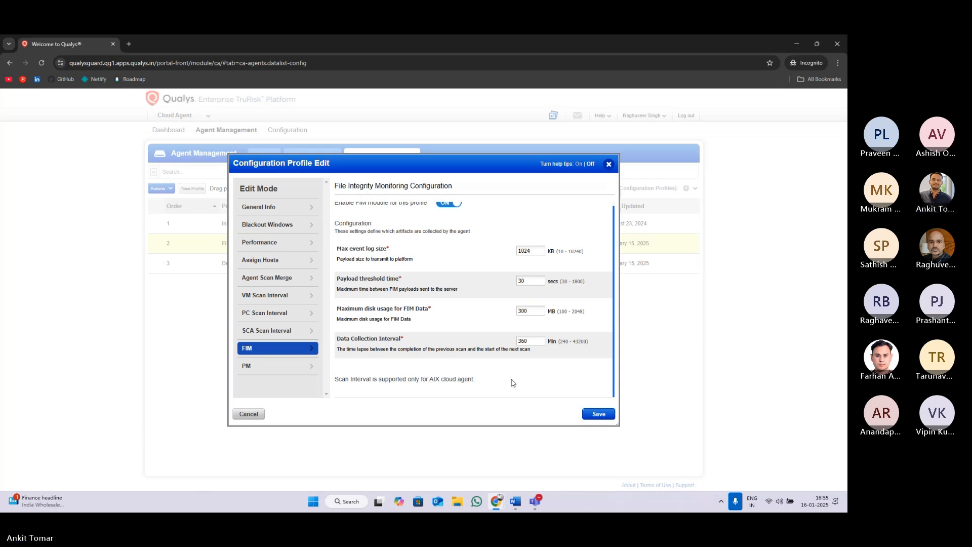
pyautogui.scroll(1, 492, 323)
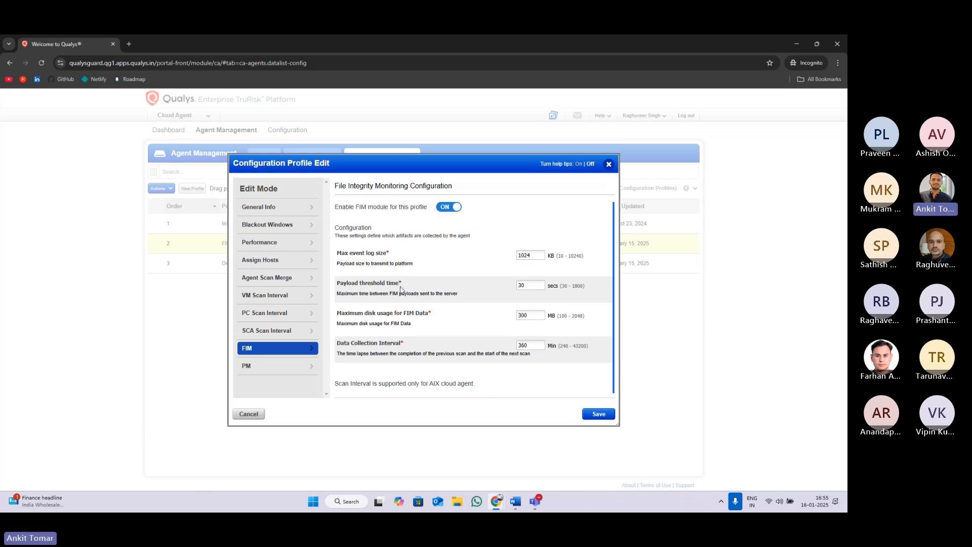
pyautogui.scroll(-1, 454, 349)
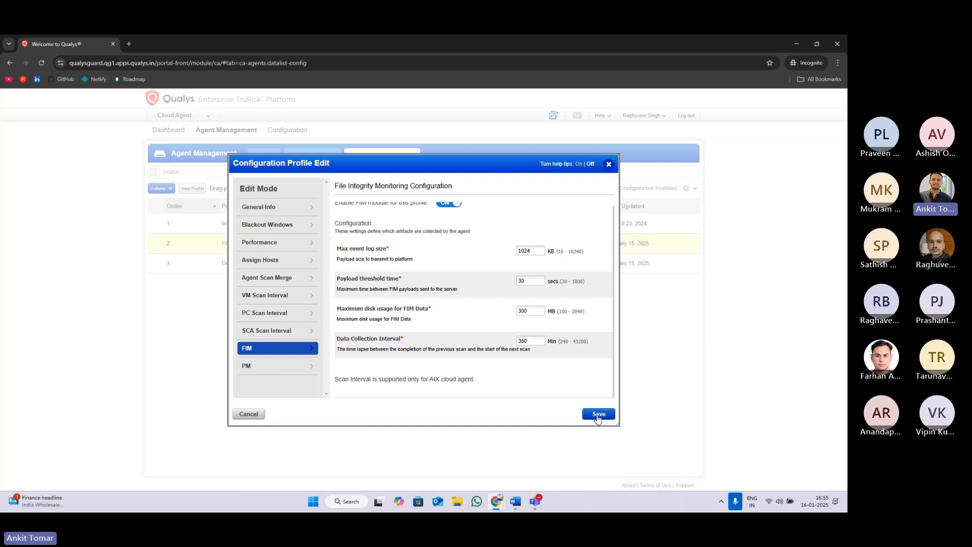
pyautogui.click(597, 414)
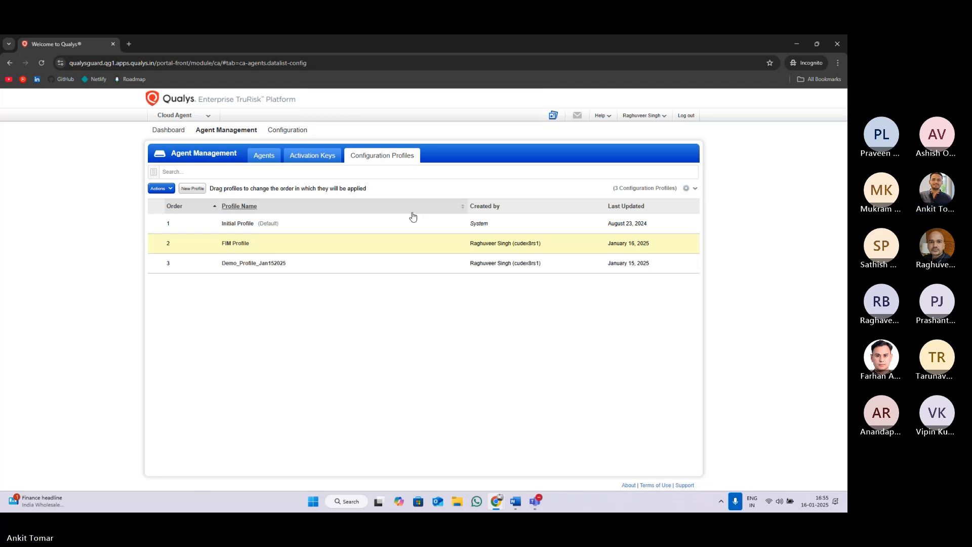
# - Return to the reloaded Agents list, briefly selecting and deselecting all seven agents
pyautogui.click(268, 161)
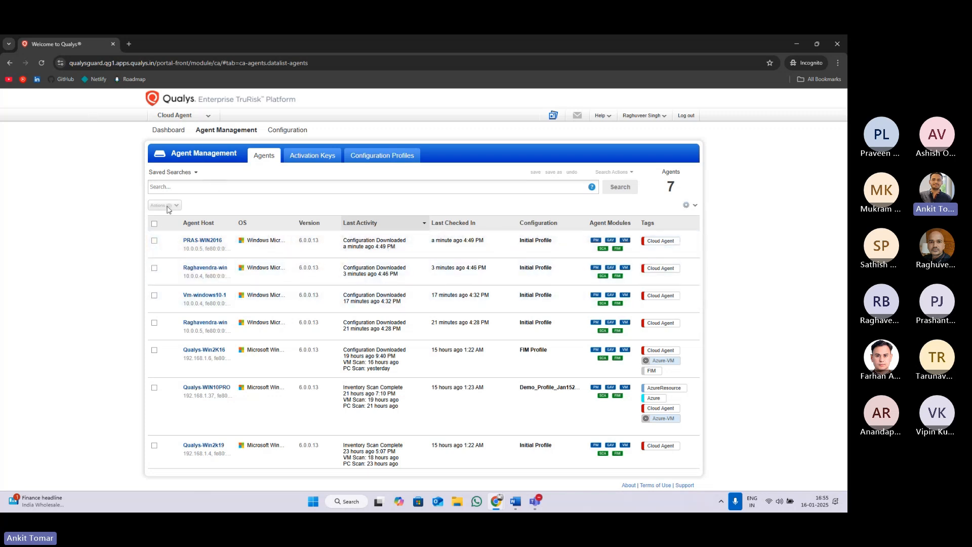
pyautogui.click(41, 63)
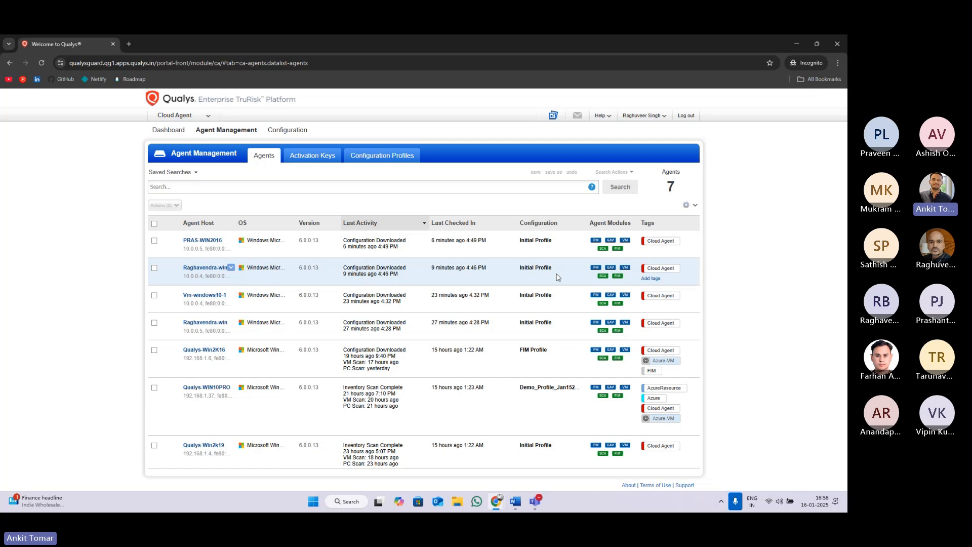
pyautogui.click(154, 224)
pyautogui.click(177, 205)
pyautogui.click(92, 257)
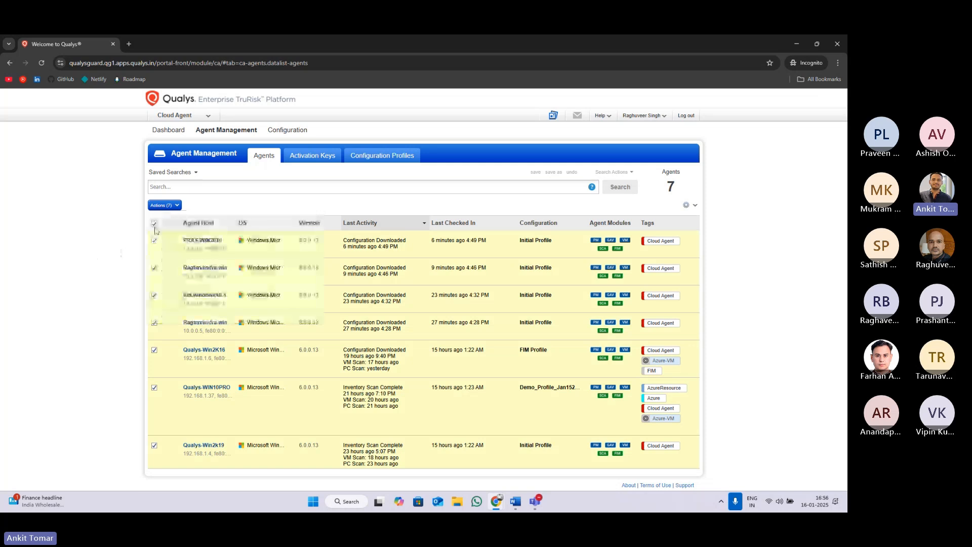
pyautogui.click(154, 223)
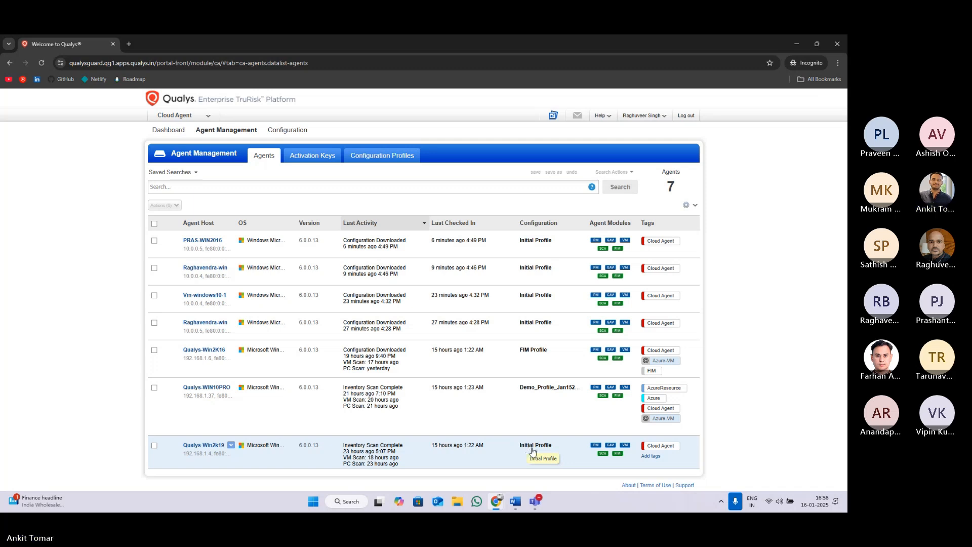
# - Select the Qualys-Win2k19 agent and list its available actions
pyautogui.click(154, 447)
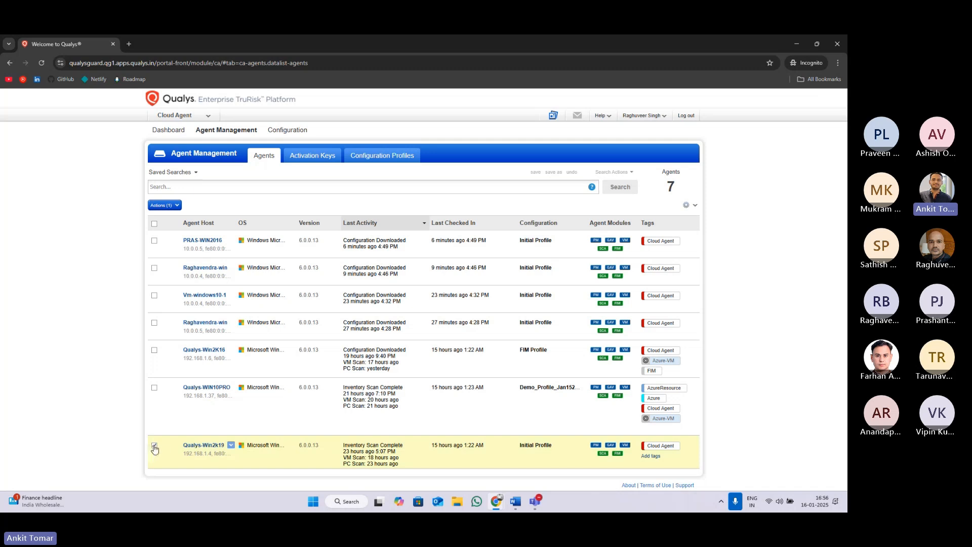
pyautogui.click(231, 446)
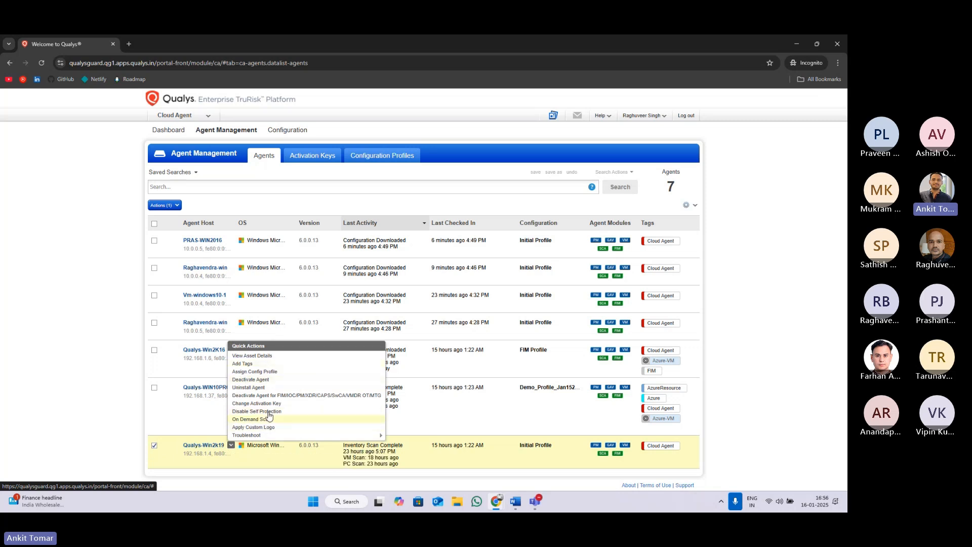
pyautogui.click(166, 205)
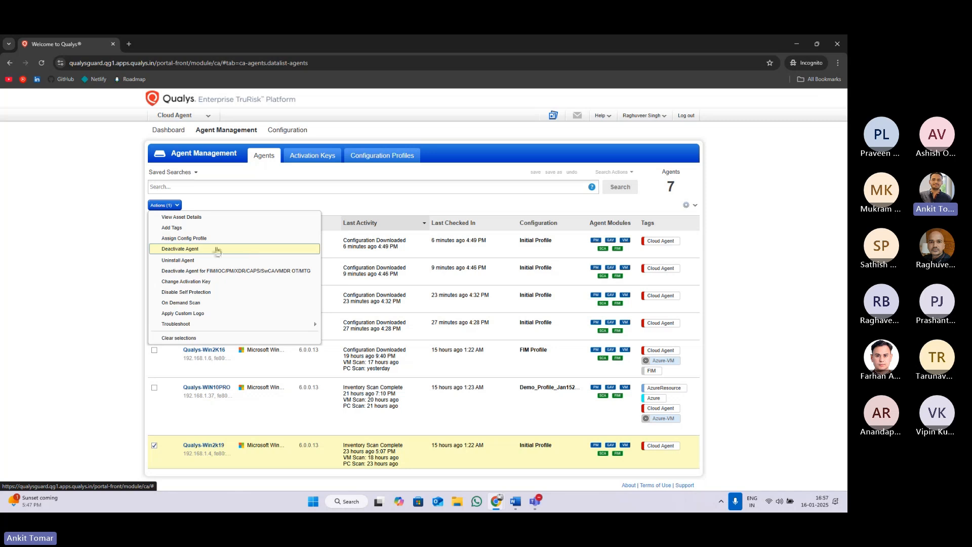
# - Assign FIM Profile to Qualys-Win2k19, confirm replacing its profile, and reload the list
pyautogui.click(195, 240)
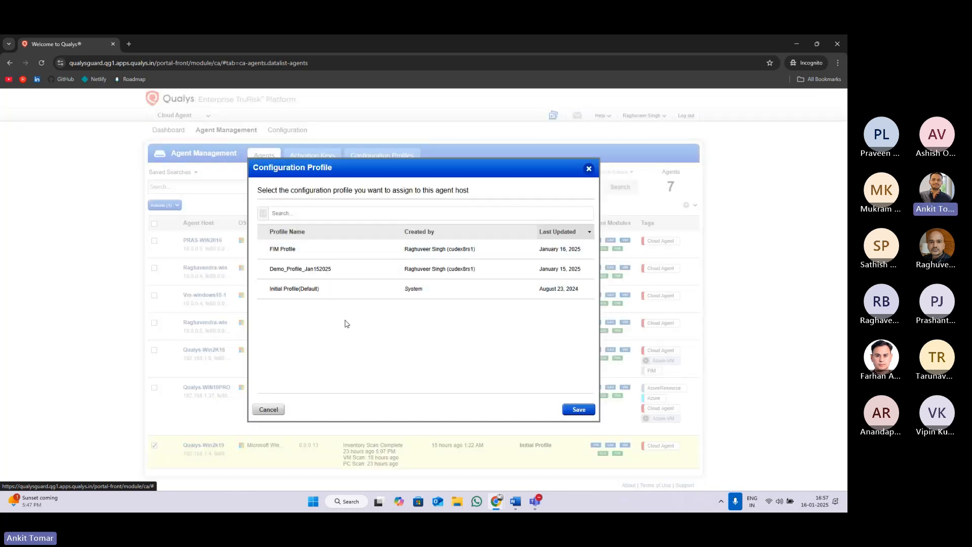
pyautogui.click(335, 250)
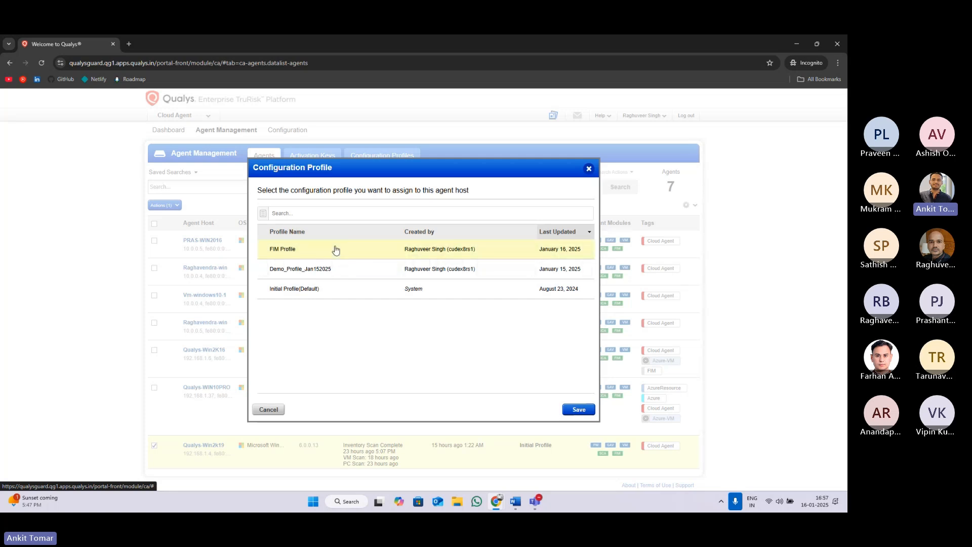
pyautogui.click(569, 409)
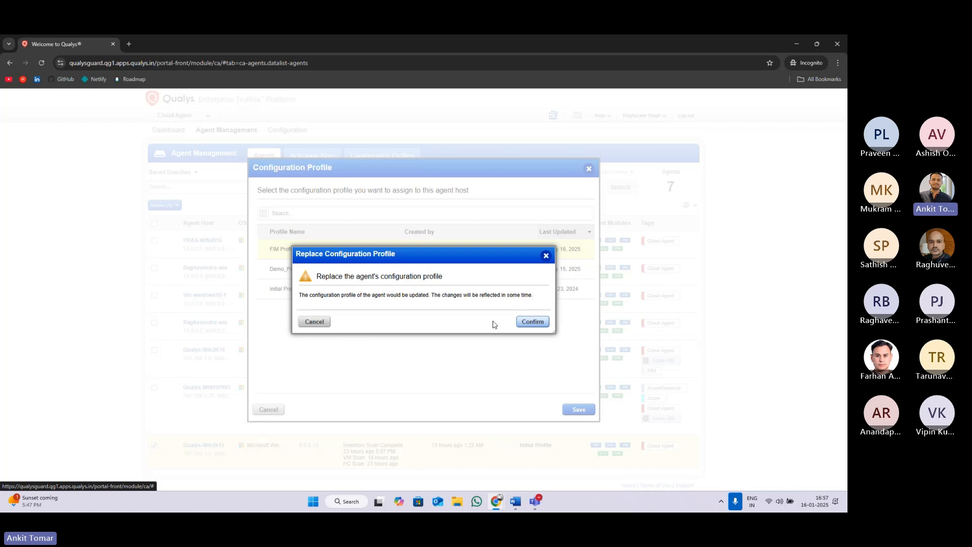
pyautogui.moveTo(324, 274); pyautogui.dragTo(454, 281)
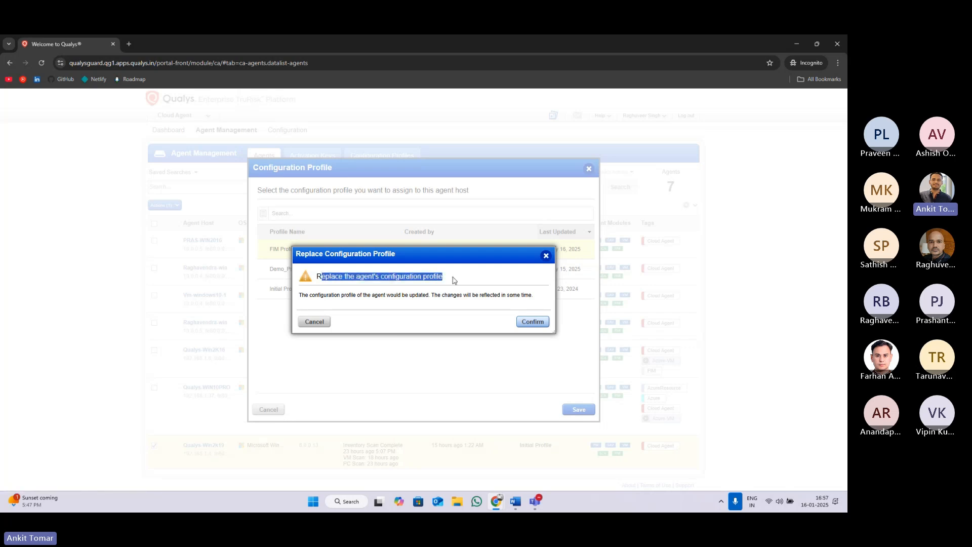
pyautogui.click(532, 322)
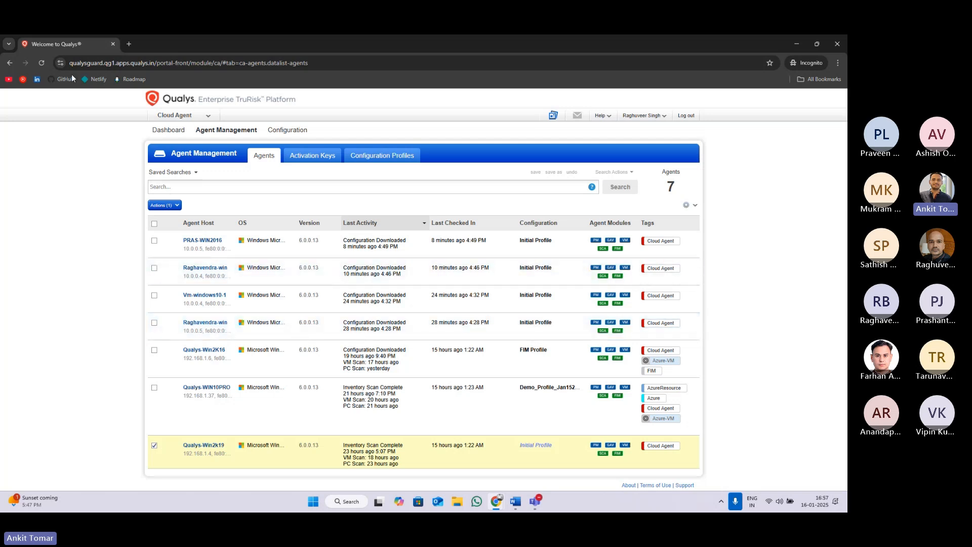
pyautogui.click(44, 63)
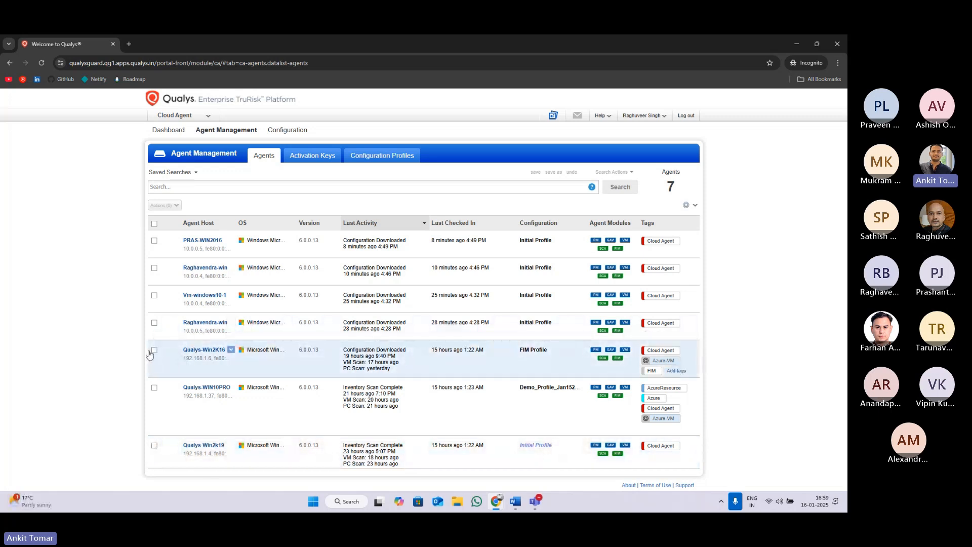
# - Inspect Qualys-Win2k19's asset details, finding no File Integrity Monitoring records
pyautogui.click(154, 445)
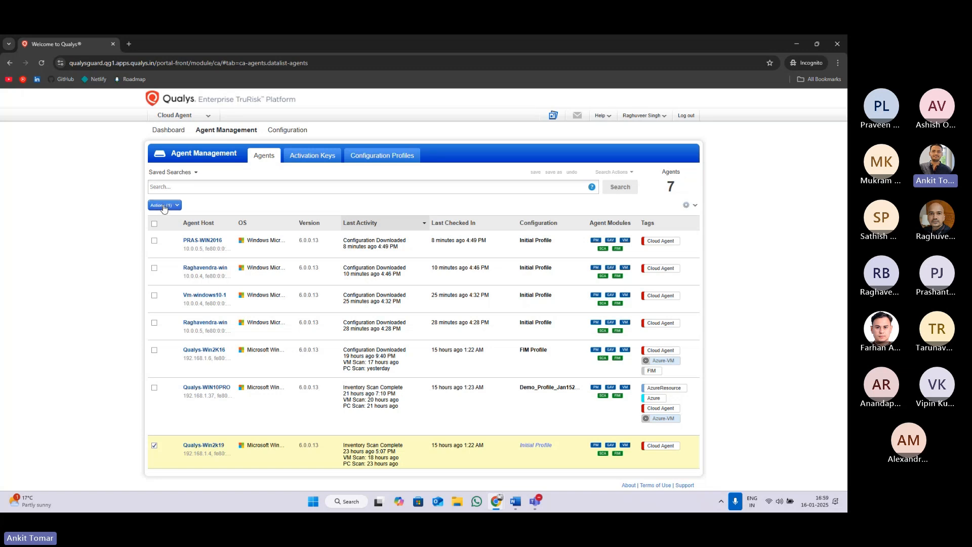
pyautogui.click(167, 206)
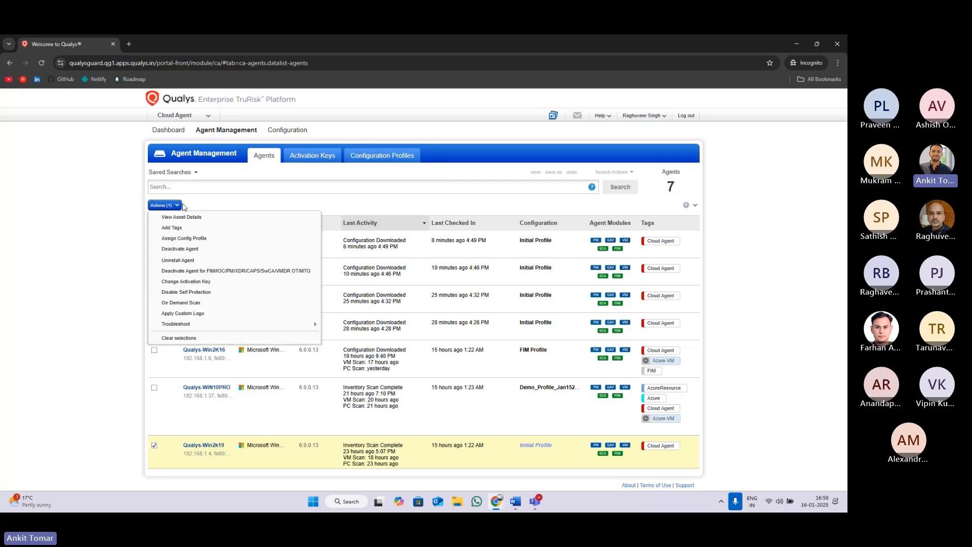
pyautogui.click(216, 218)
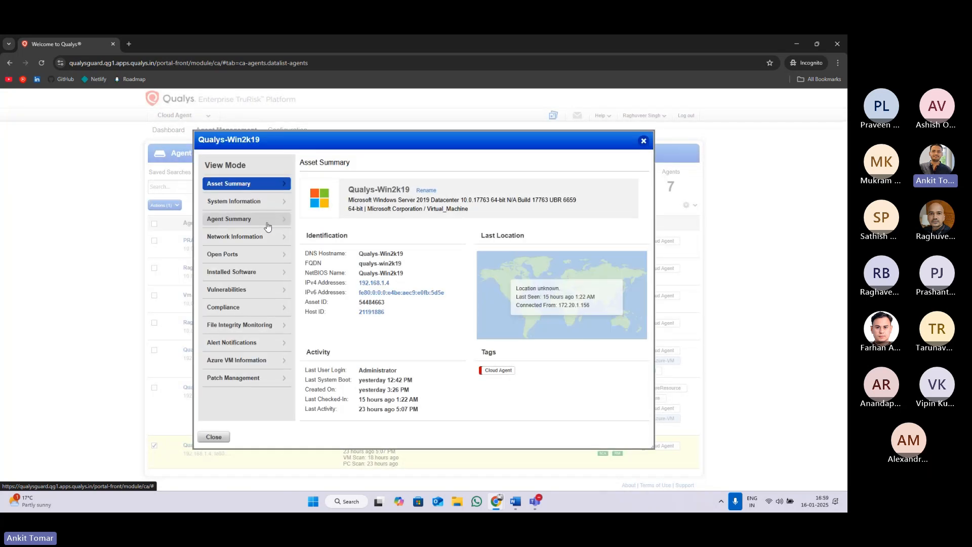
pyautogui.click(229, 327)
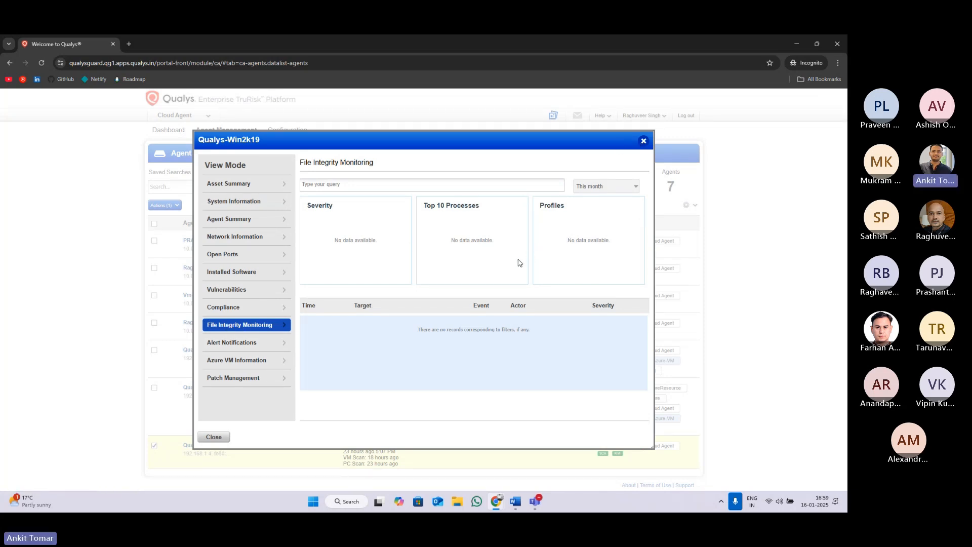
pyautogui.click(644, 143)
pyautogui.click(164, 205)
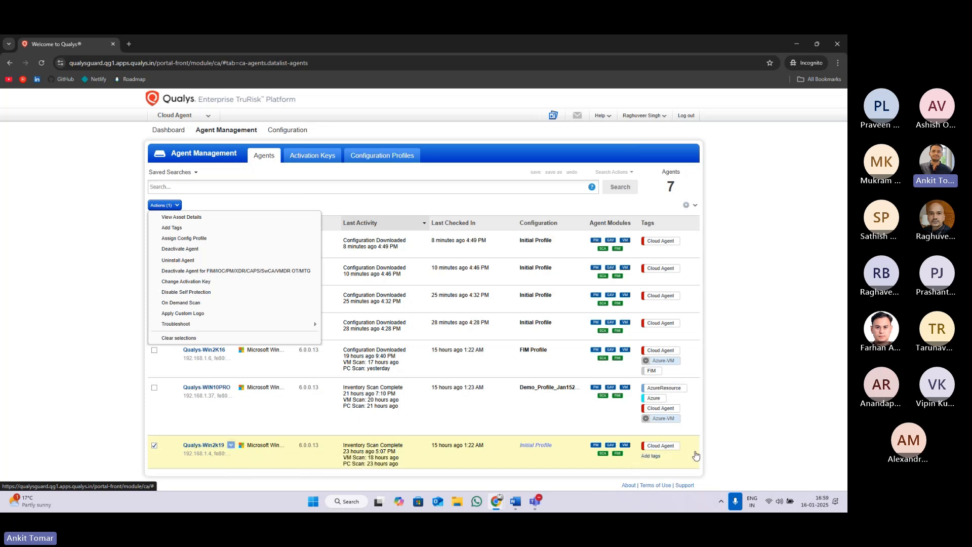
# - Add the FIM tag to the Qualys-Win2k19 agent
pyautogui.click(173, 229)
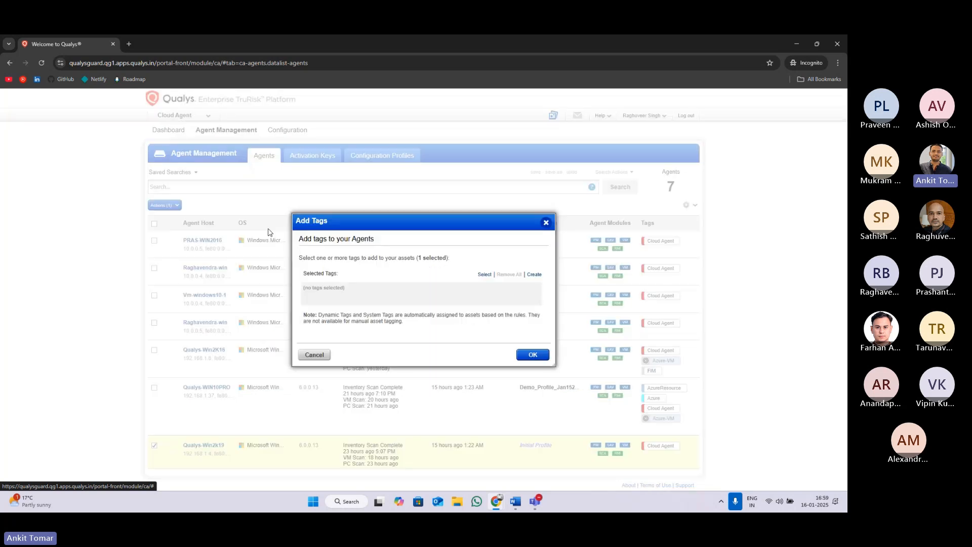
pyautogui.click(484, 275)
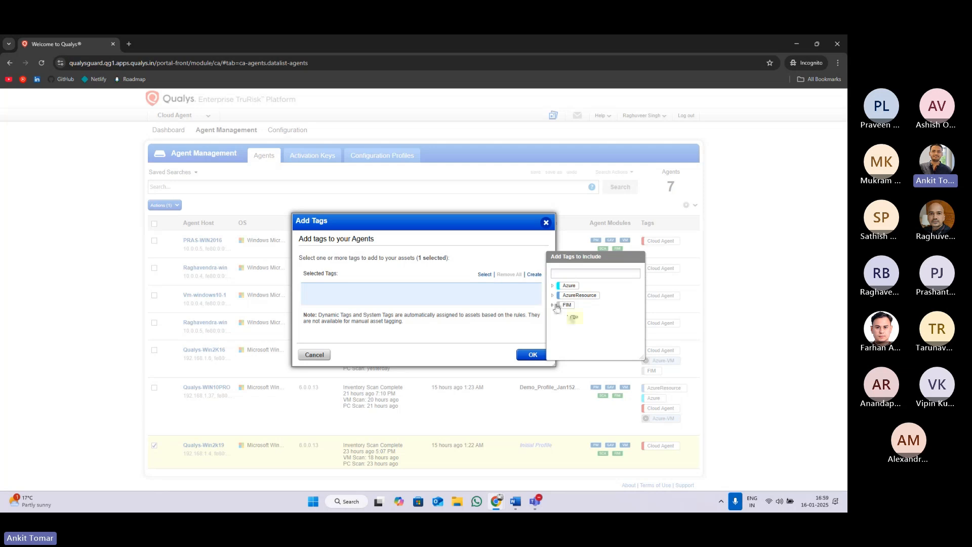
pyautogui.click(566, 305)
pyautogui.click(529, 354)
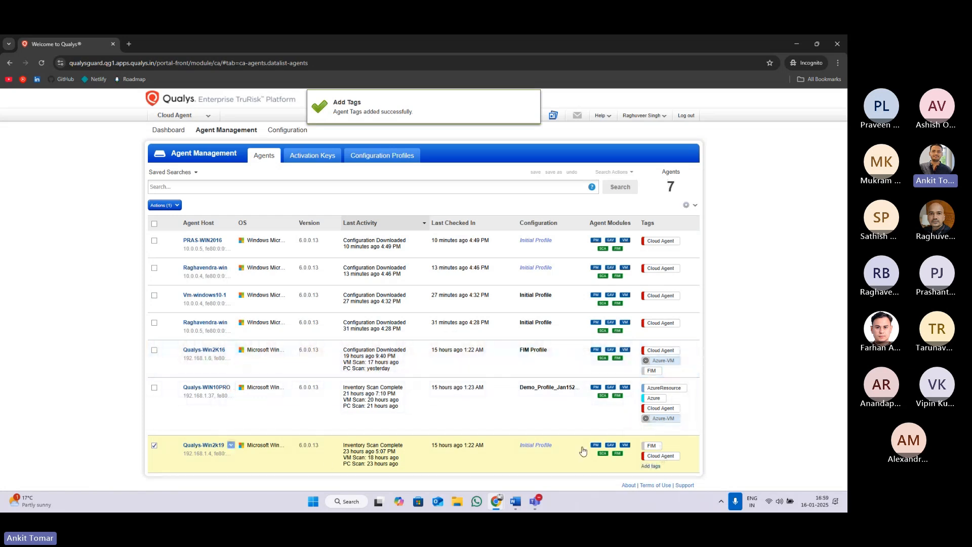
pyautogui.click(167, 205)
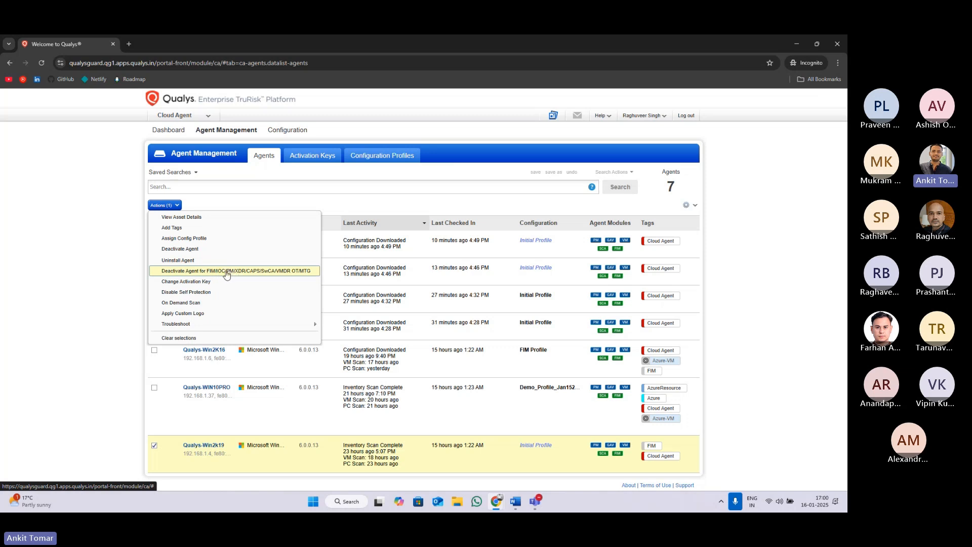
pyautogui.click(283, 272)
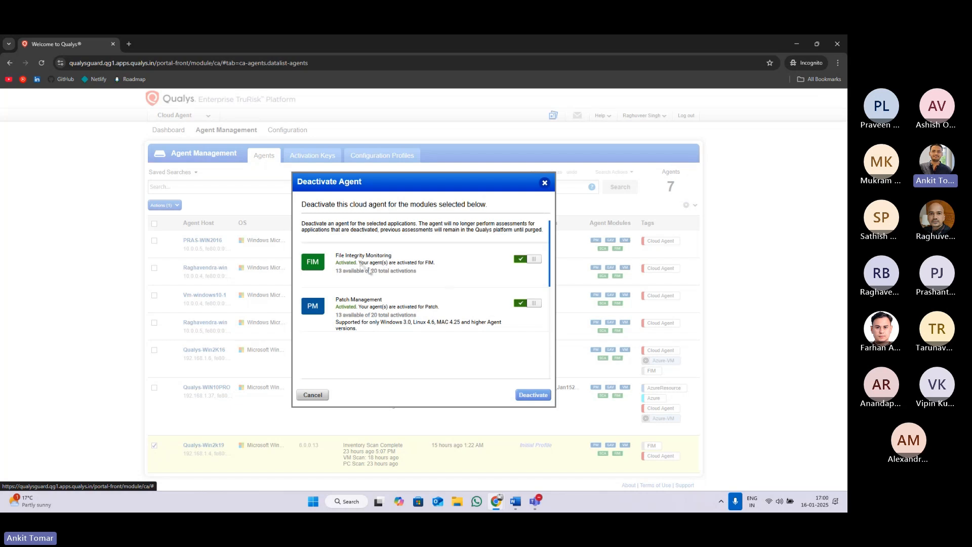
pyautogui.click(535, 261)
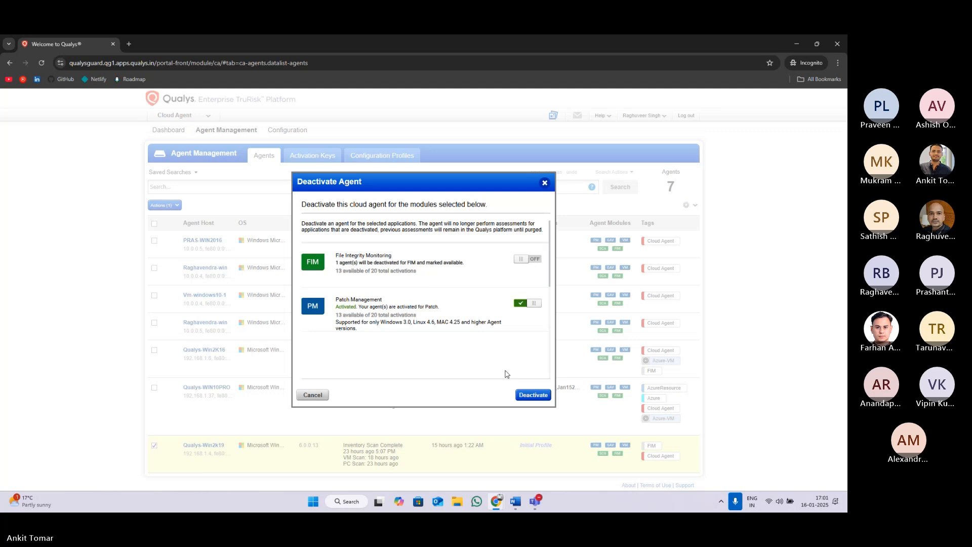
pyautogui.click(528, 259)
pyautogui.click(544, 183)
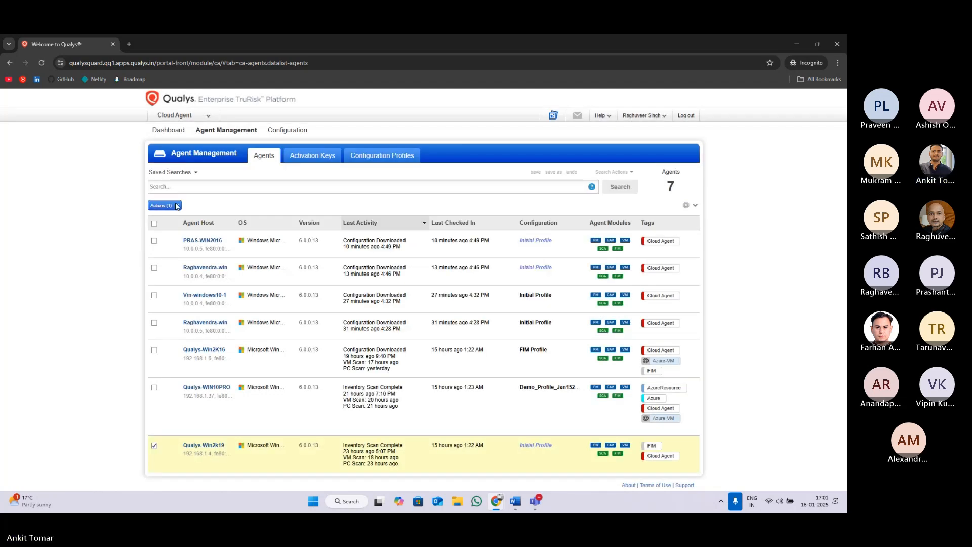
pyautogui.click(163, 205)
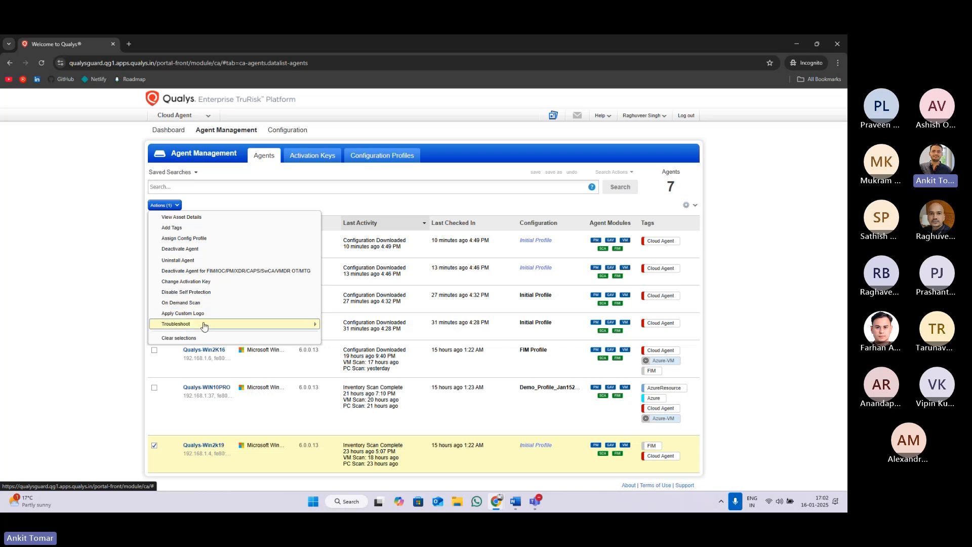
pyautogui.click(70, 307)
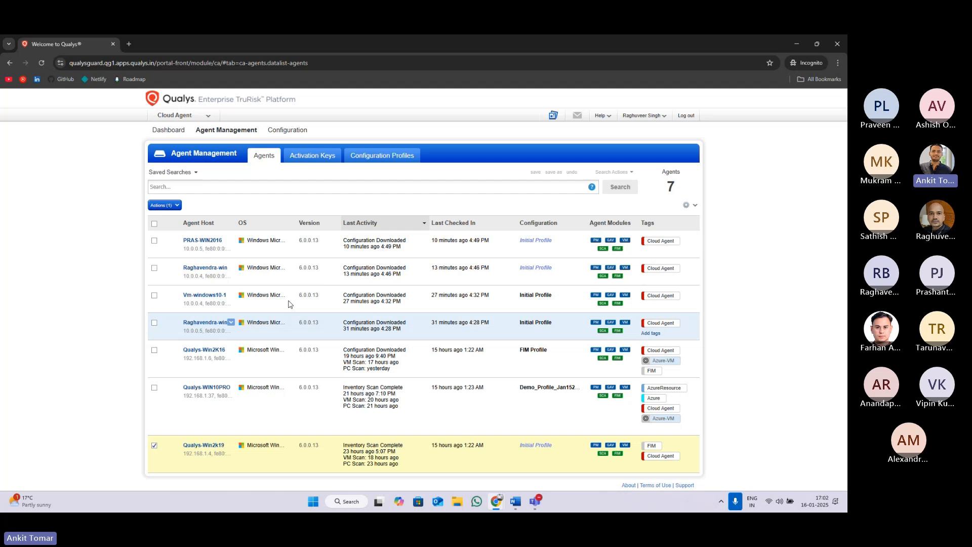
pyautogui.click(314, 155)
pyautogui.click(374, 160)
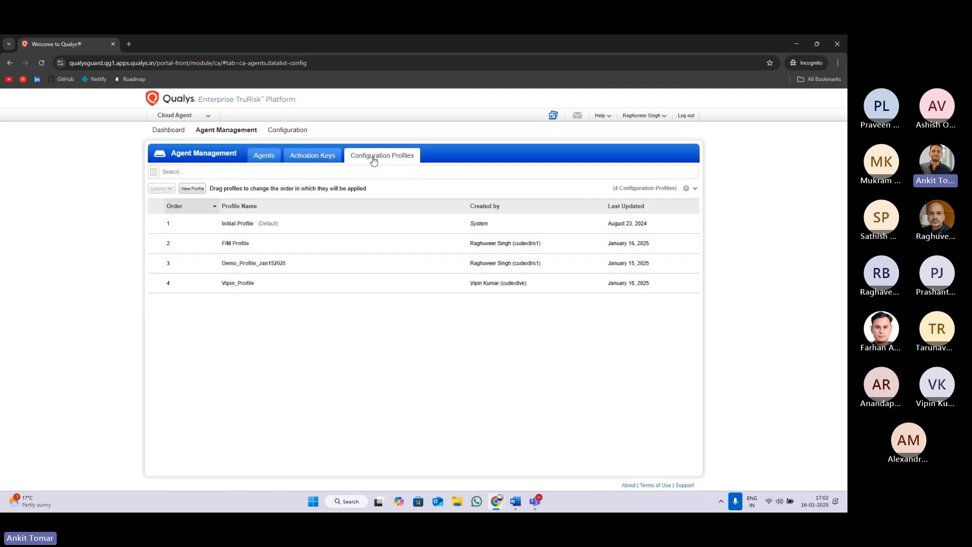
pyautogui.click(307, 157)
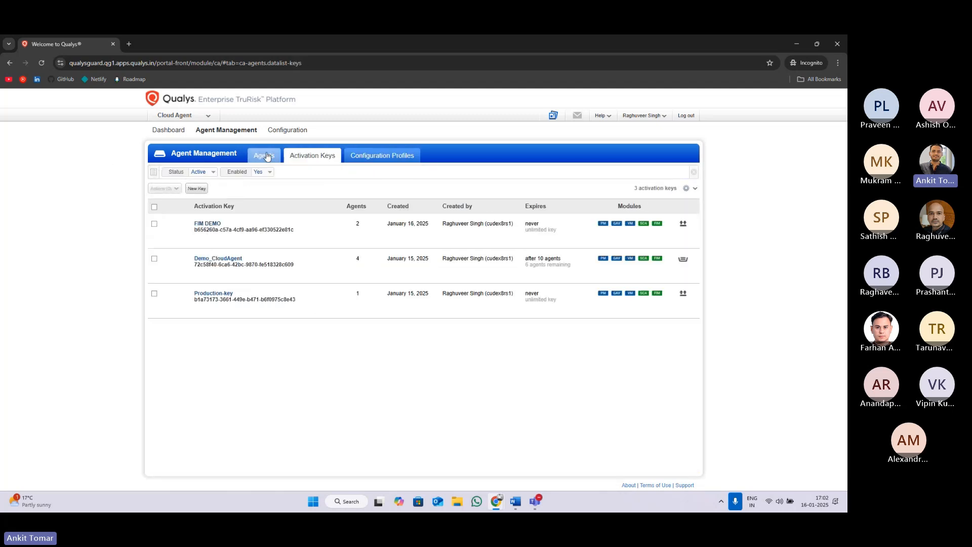
pyautogui.click(263, 156)
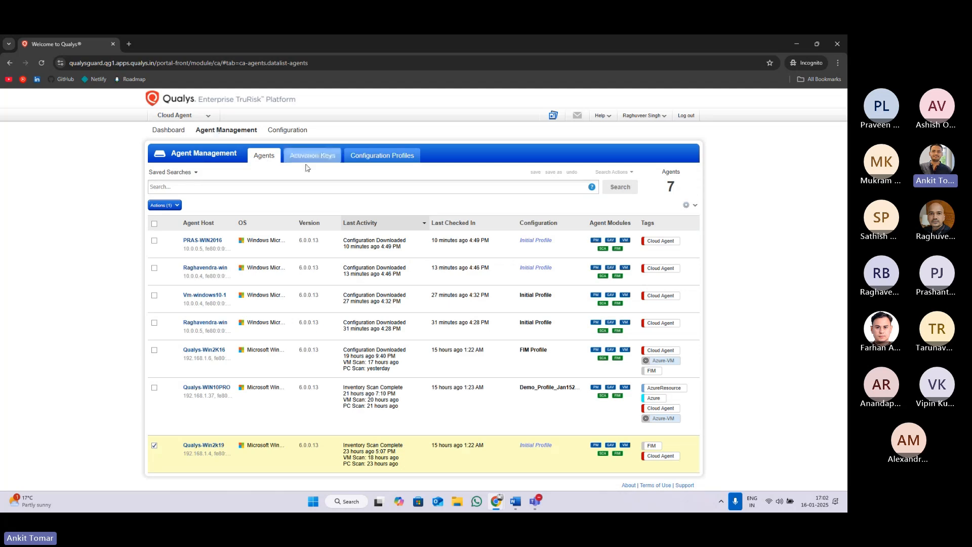
pyautogui.moveTo(515, 501)
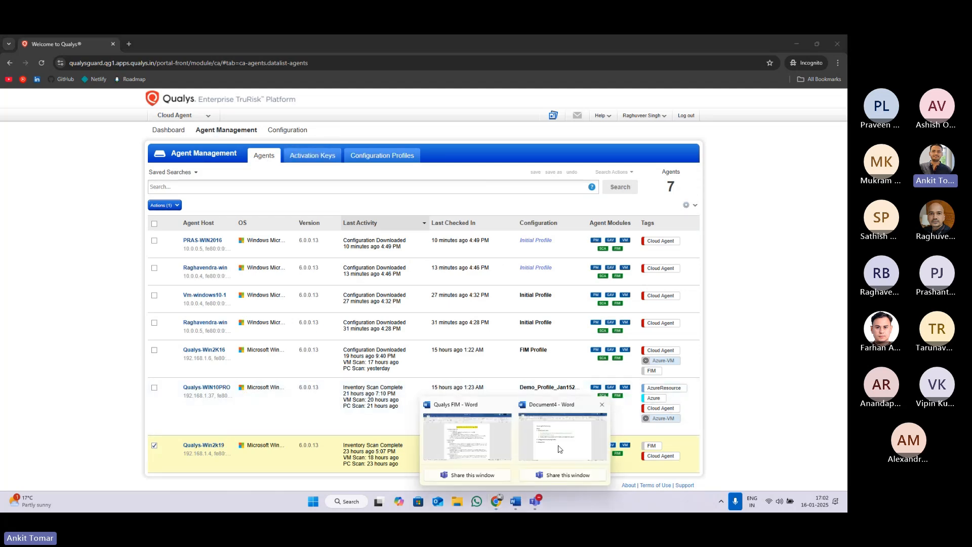
# - In Word, colour the 'Enable FIM in the configuration profile' bullet green
pyautogui.click(560, 450)
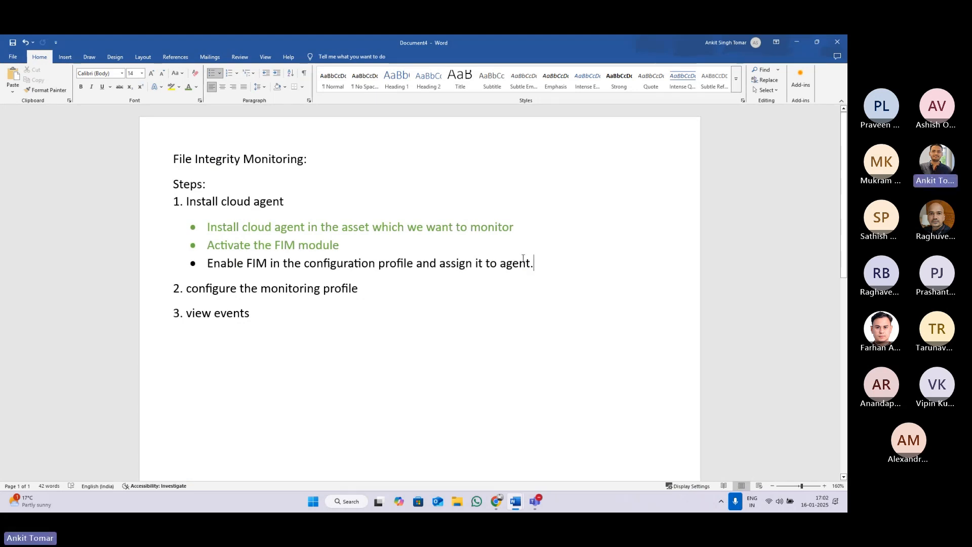
pyautogui.moveTo(539, 264); pyautogui.dragTo(226, 266)
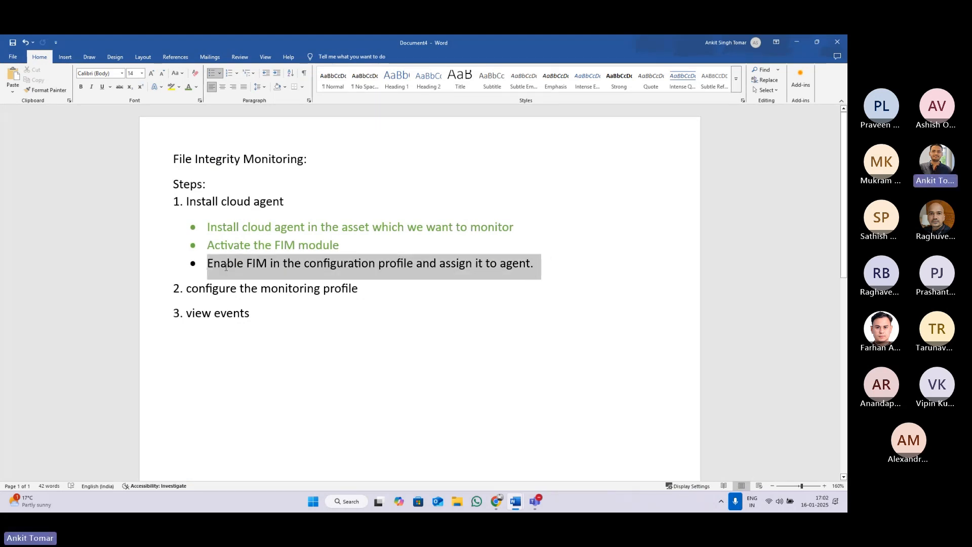
pyautogui.click(189, 88)
pyautogui.click(392, 287)
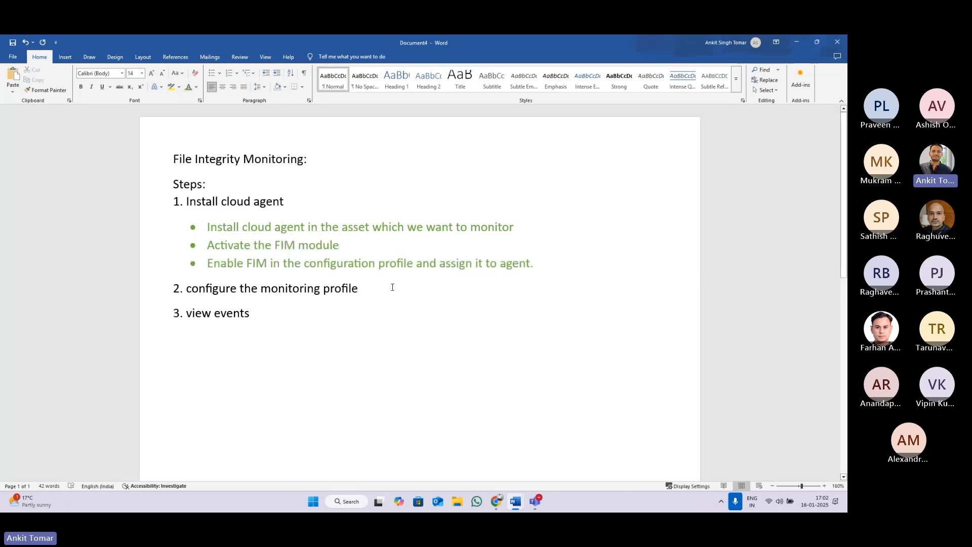
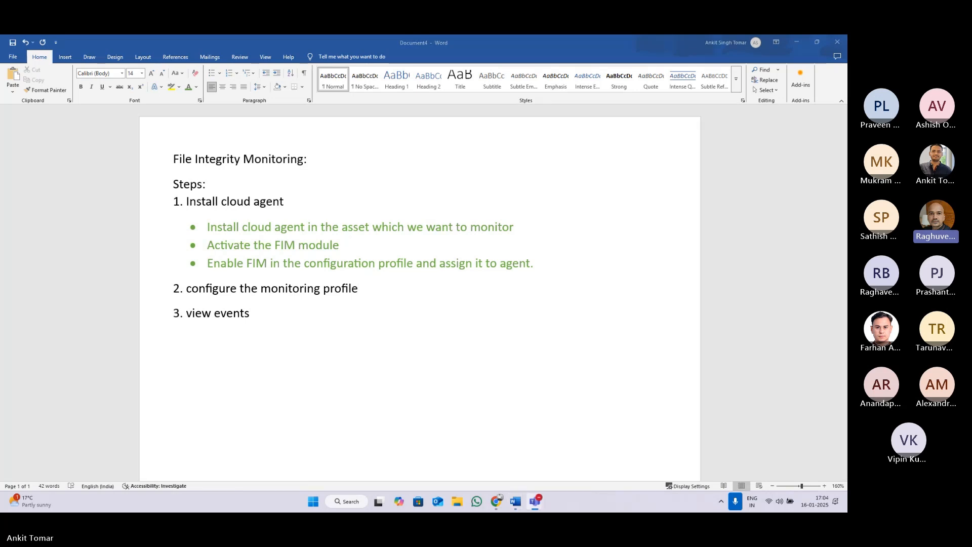
# - Add a solid bullet under item 2 reading 'first we need to create monitoring profile'
pyautogui.press('XF86AudioRaiseVolume')
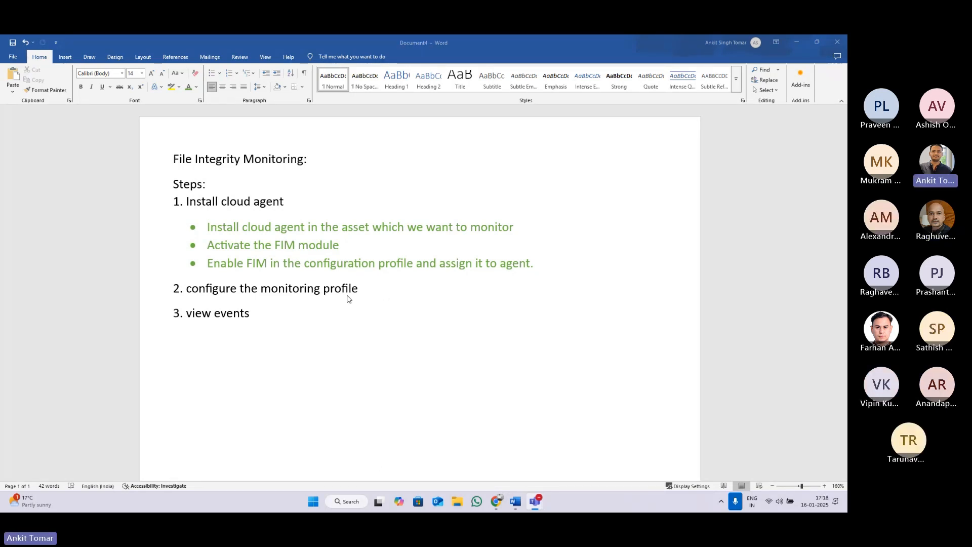
pyautogui.click(392, 288)
pyautogui.press('Return')
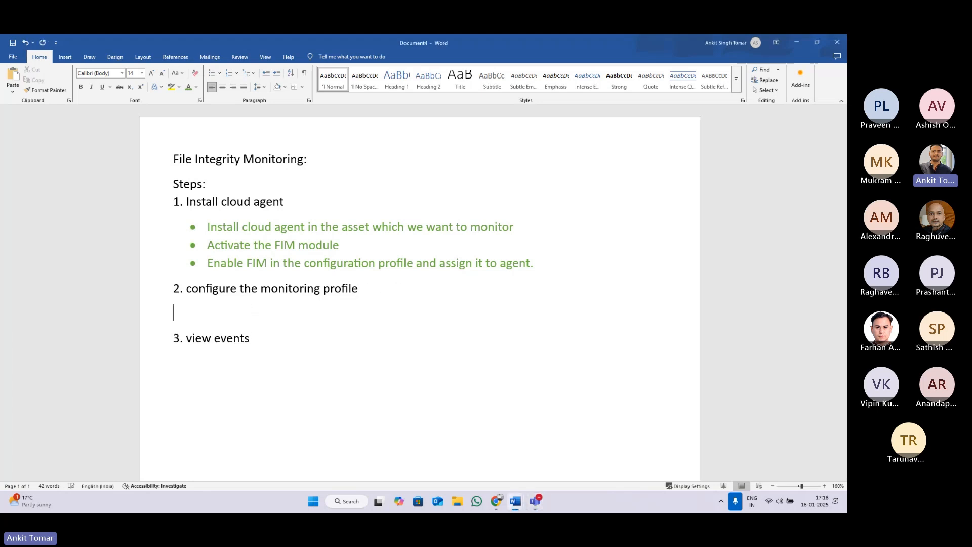
pyautogui.click(220, 73)
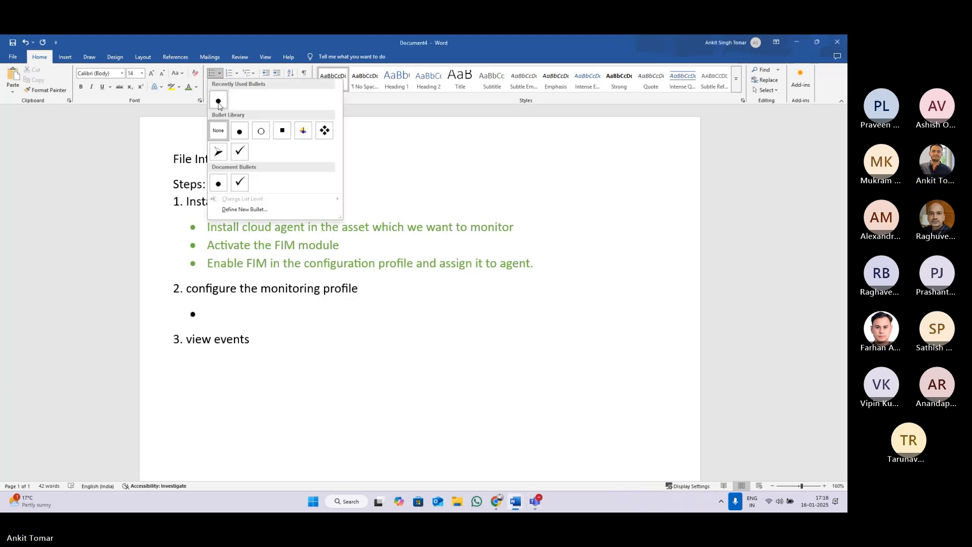
pyautogui.click(242, 132)
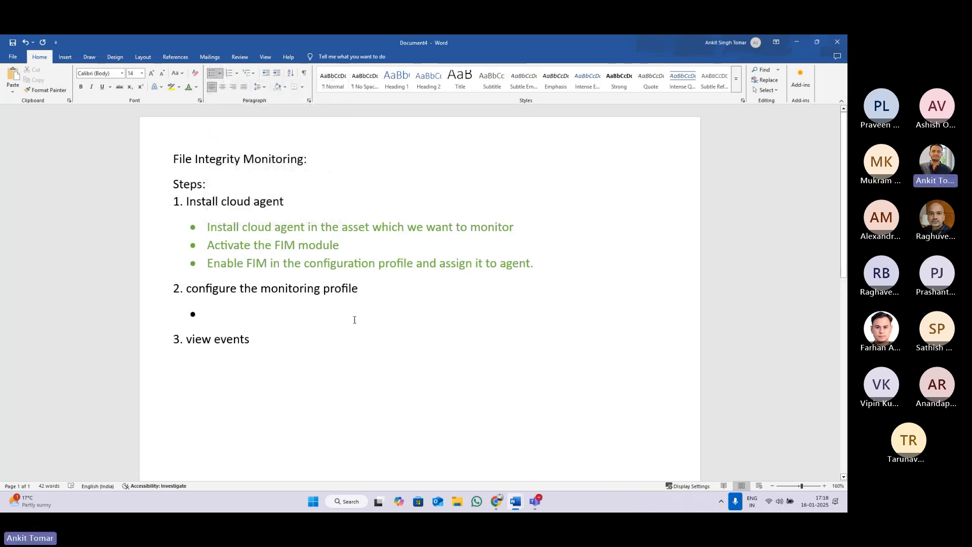
pyautogui.write('first we')
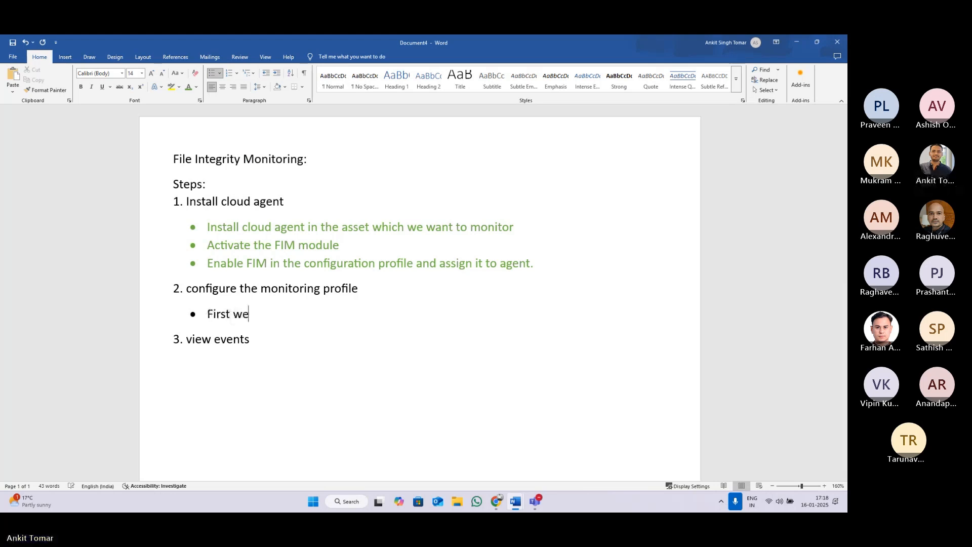
pyautogui.write(' need to create mo')
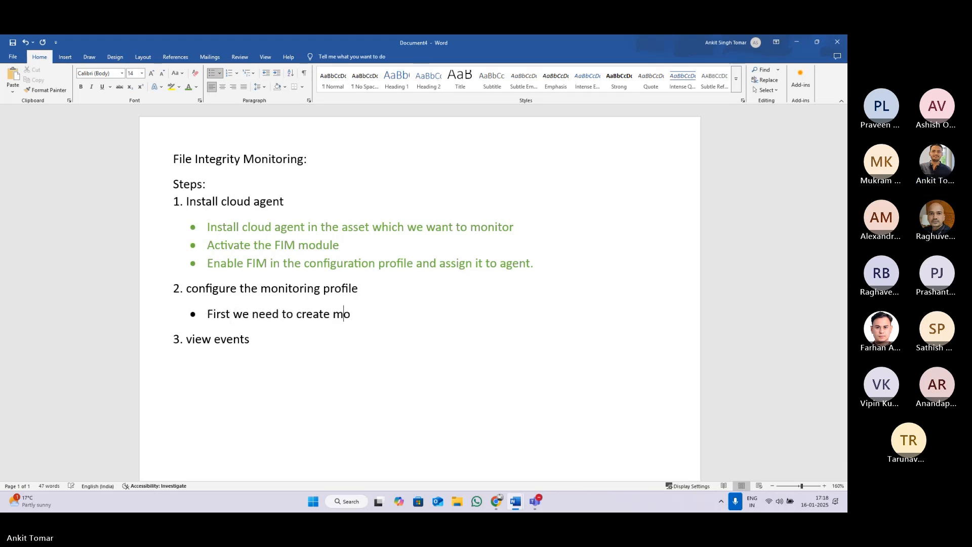
pyautogui.write('nitoring profile')
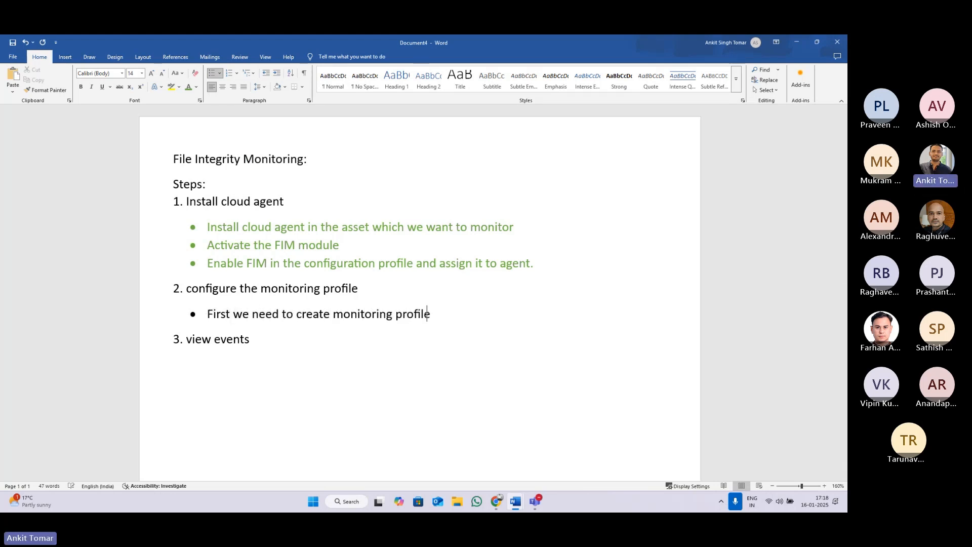
pyautogui.press('Return')
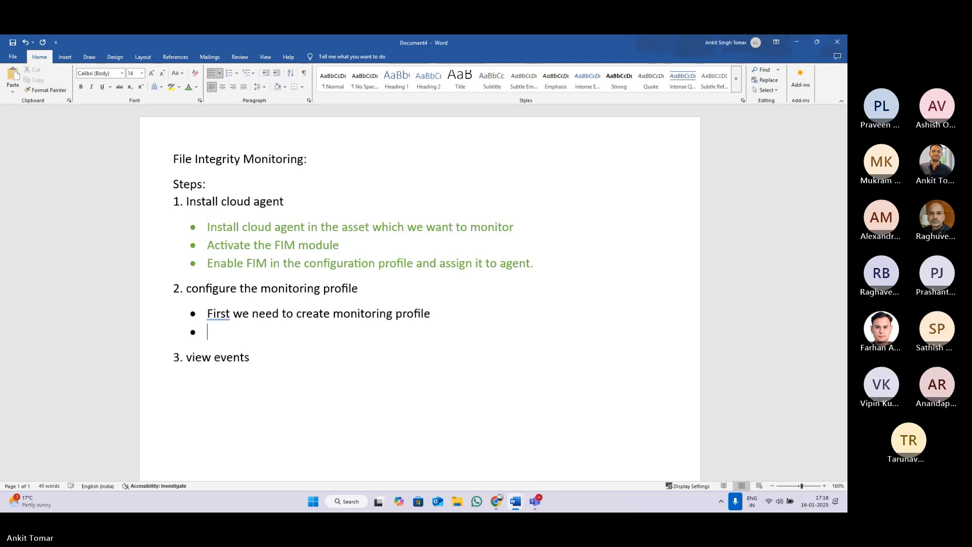
# - Extend the first bullet with the rules-per-requirement point and add 'assigning it to the assets.'
pyautogui.click(434, 316)
pyautogui.write(', th')
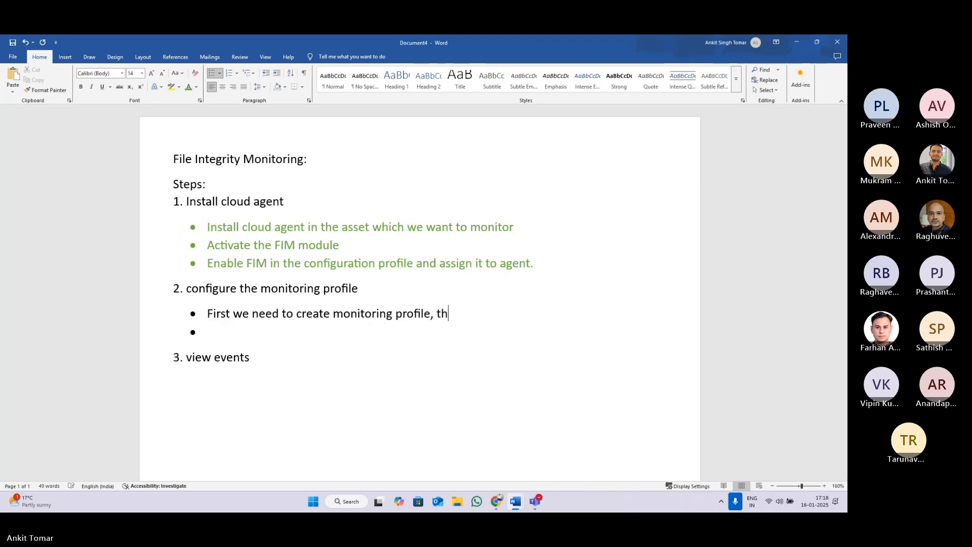
pyautogui.write('en we also ')
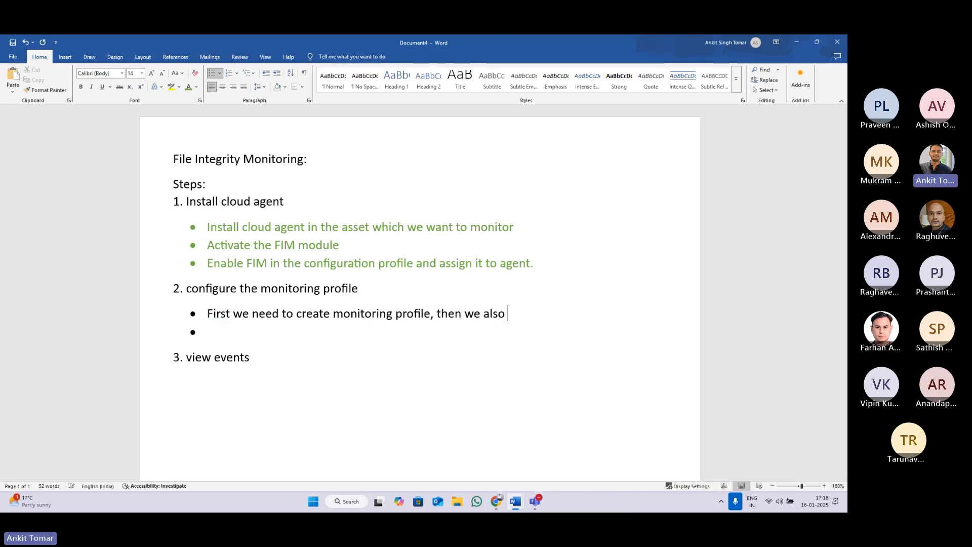
pyautogui.write('create rules accor')
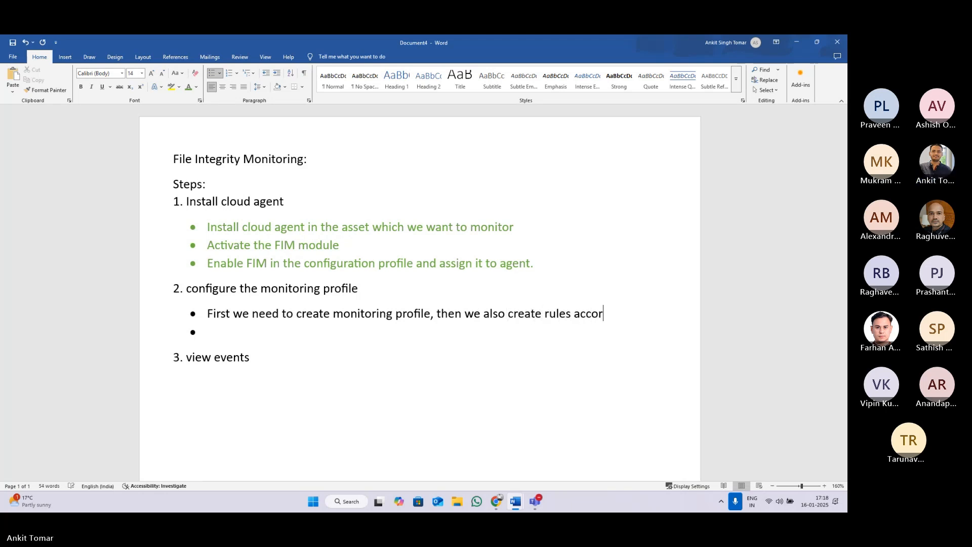
pyautogui.write('ding to our/org')
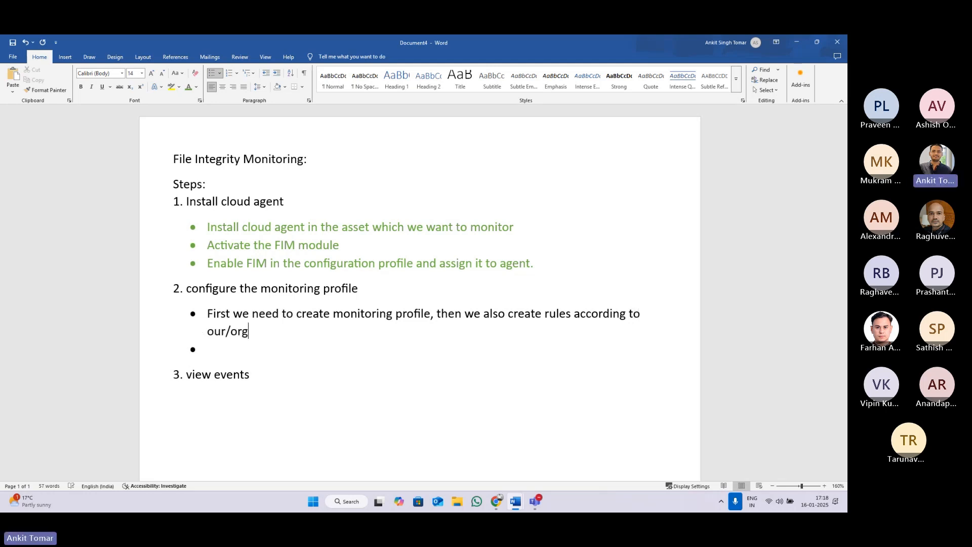
pyautogui.write('anizations requirement.')
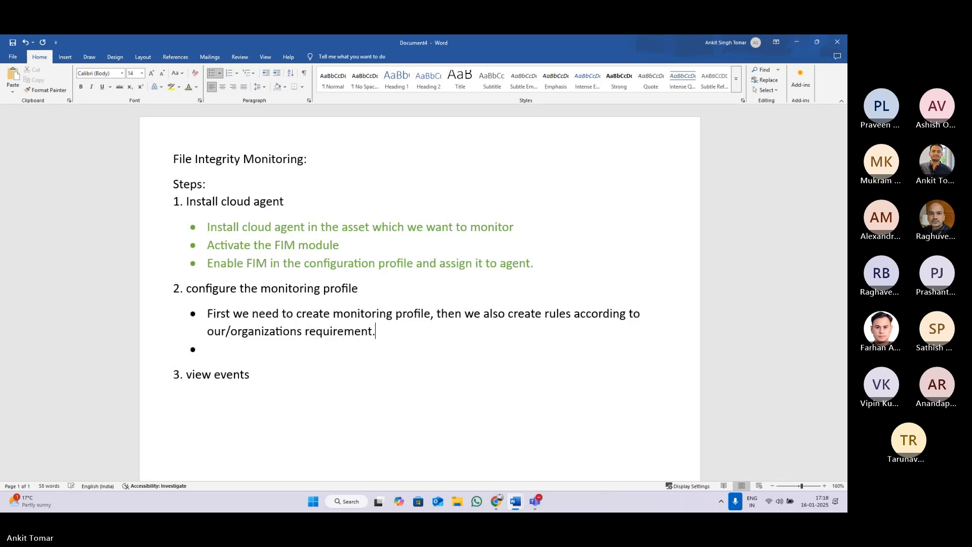
pyautogui.click(208, 349)
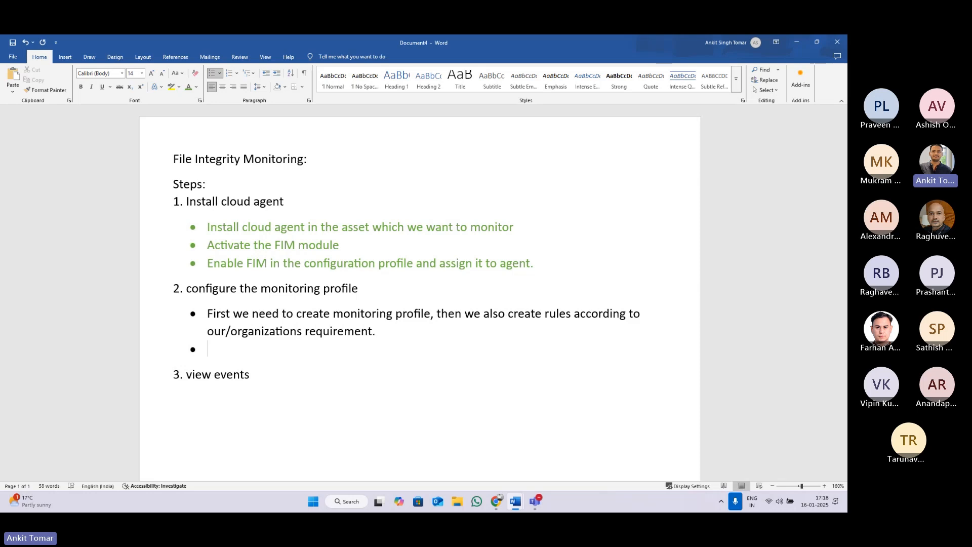
pyautogui.write('assigning it to the assets.')
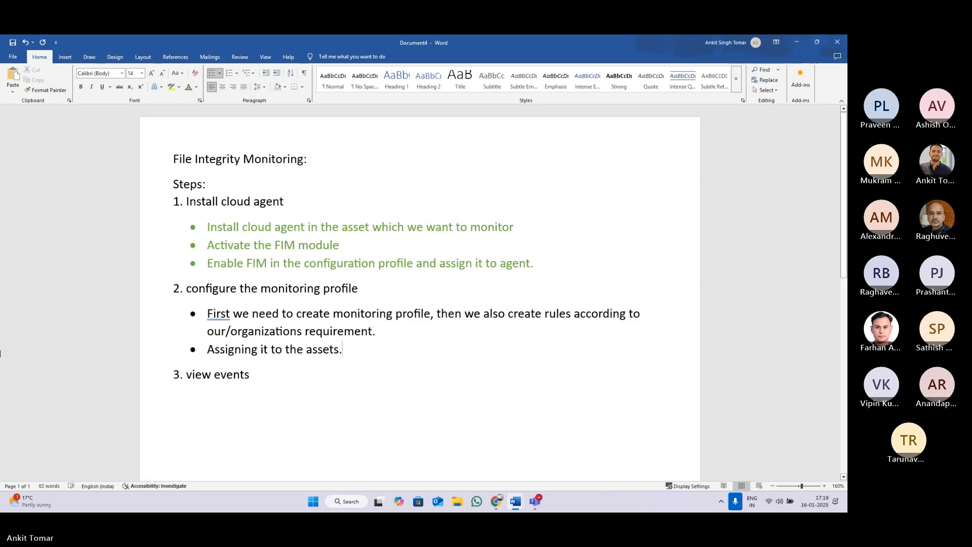
# - Accept the comma suggestion after 'First' and bring the Qualys window forward
pyautogui.rightClick(217, 315)
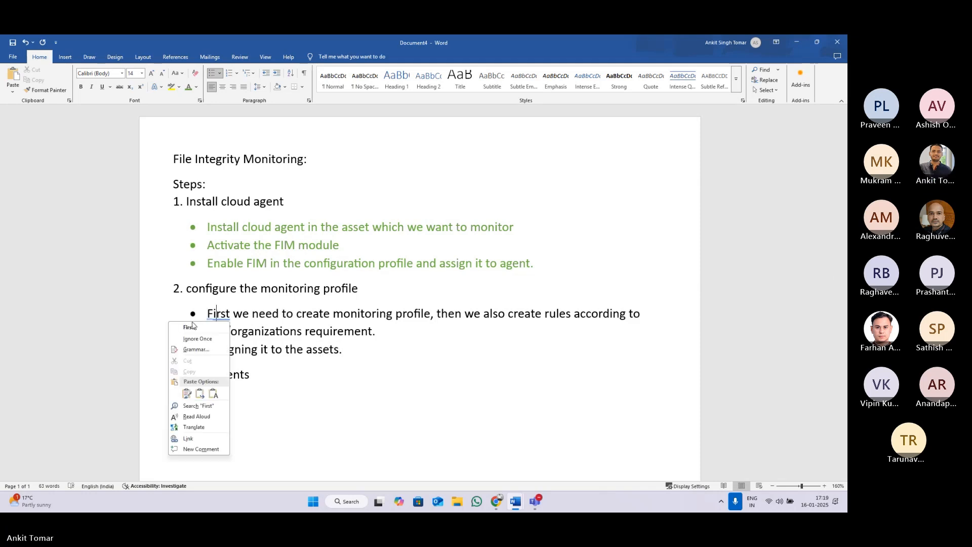
pyautogui.click(189, 327)
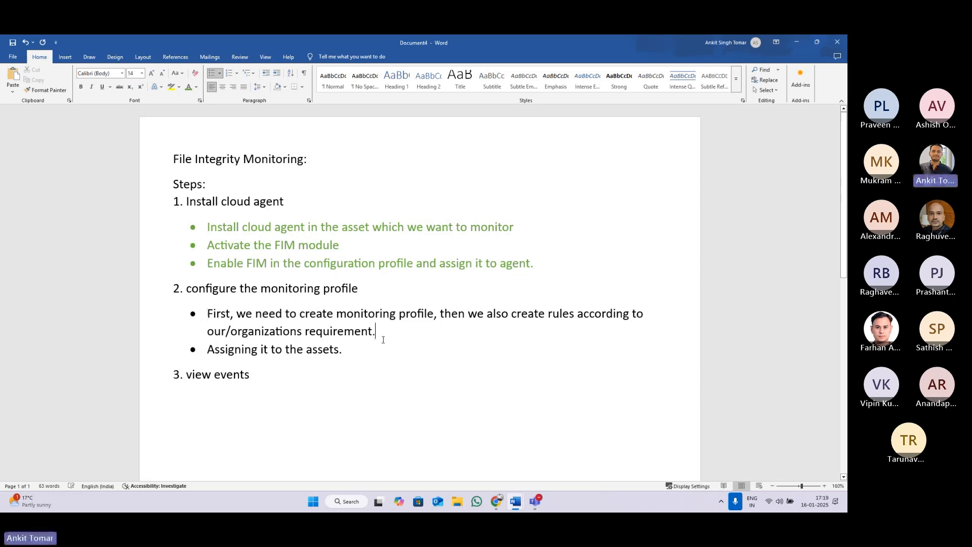
pyautogui.moveTo(496, 501)
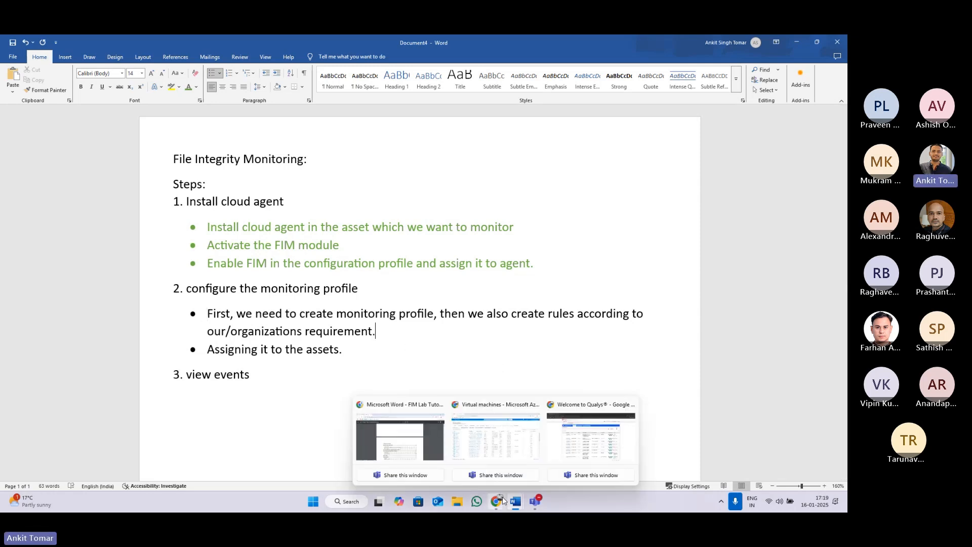
pyautogui.click(628, 436)
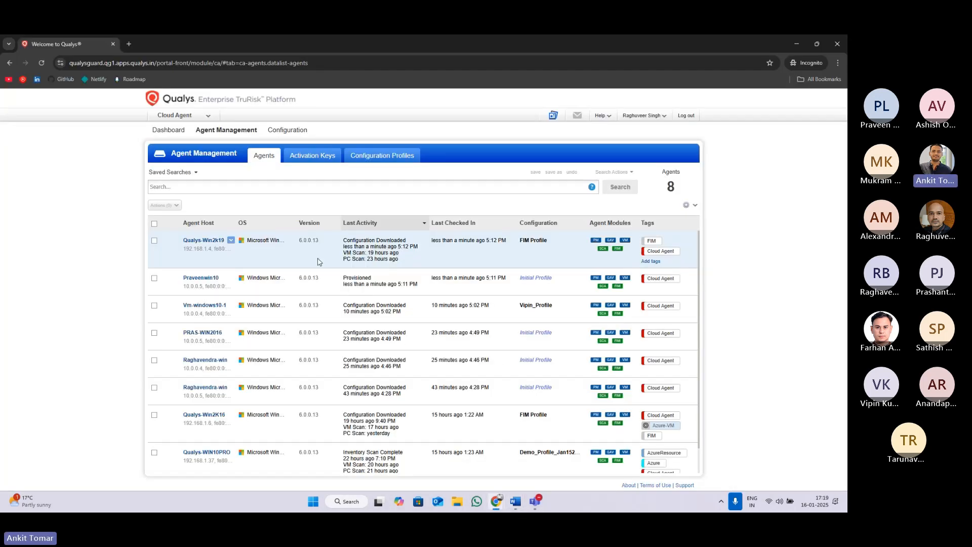
# - Reload the Agents list and review each agent's Configuration profile
pyautogui.click(41, 63)
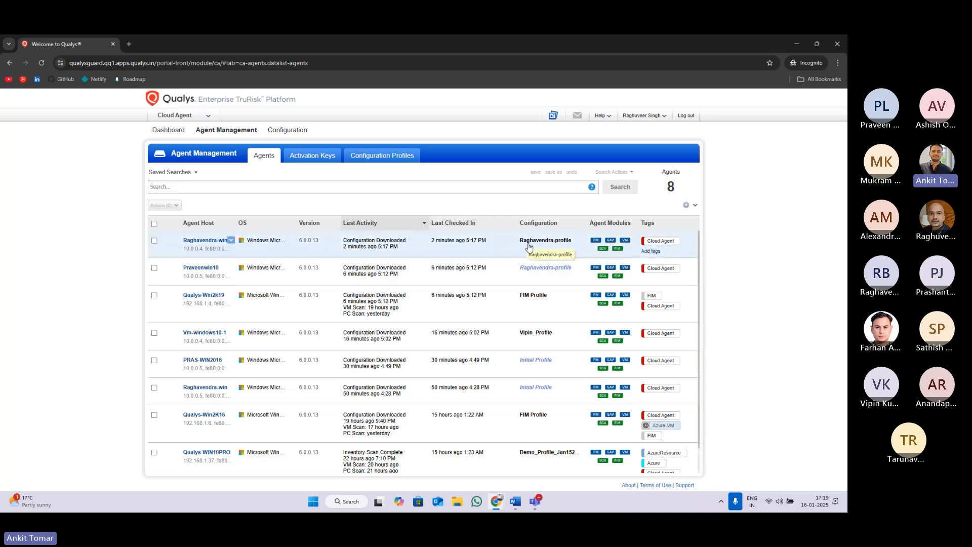
pyautogui.scroll(-1, 463, 253)
pyautogui.scroll(1, 493, 282)
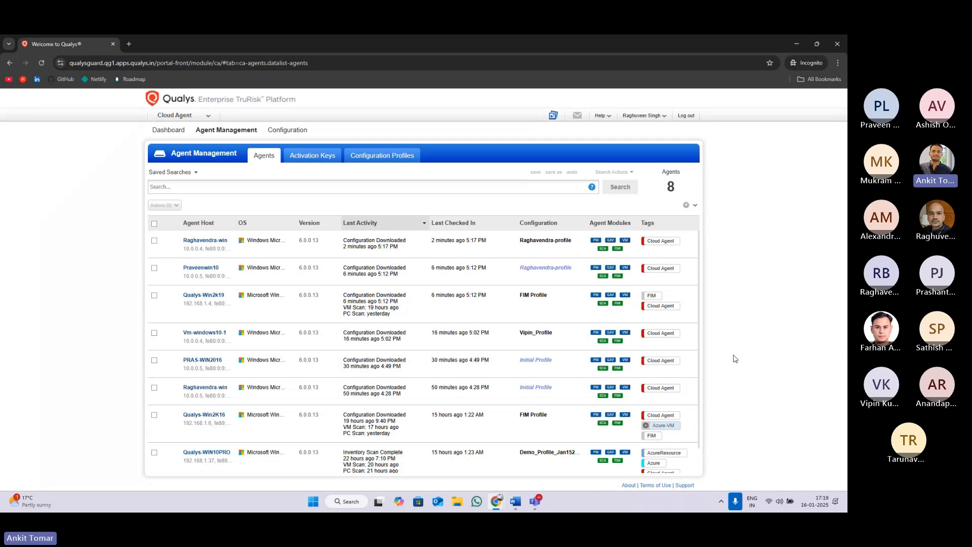
pyautogui.moveTo(542, 363)
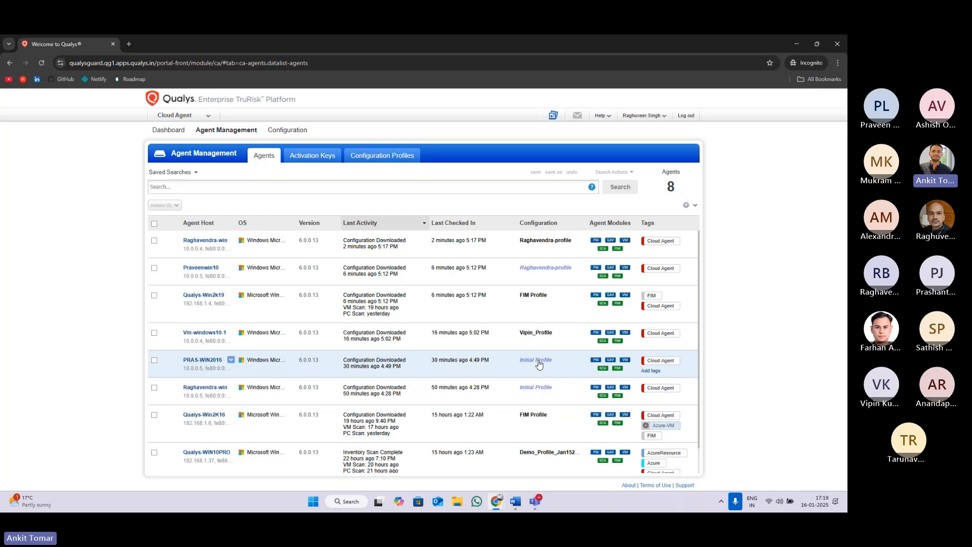
pyautogui.scroll(-1, 503, 317)
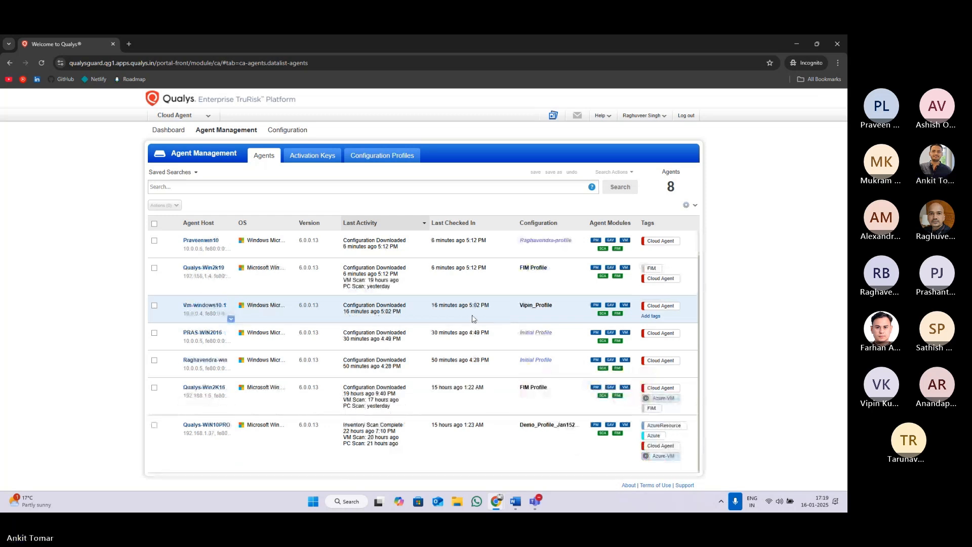
pyautogui.scroll(1, 450, 319)
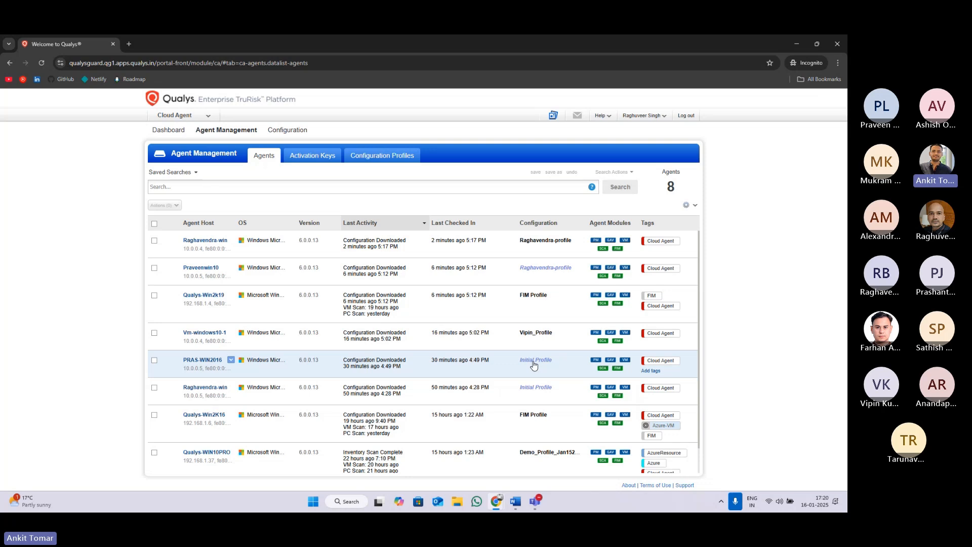
pyautogui.scroll(-1, 270, 268)
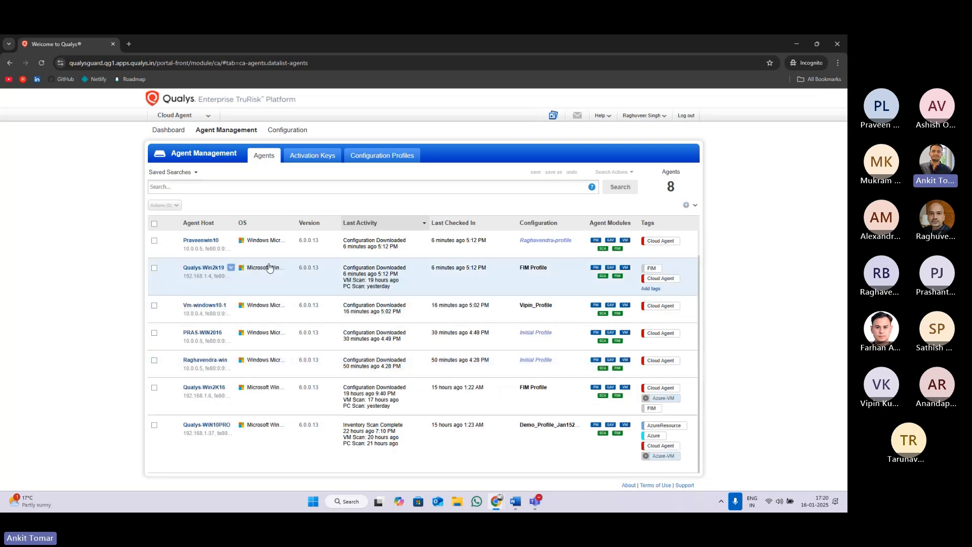
# - Switch to the File Integrity Monitoring module from the module list
pyautogui.click(181, 117)
pyautogui.scroll(-2, 197, 291)
pyautogui.scroll(-4, 200, 299)
pyautogui.click(223, 399)
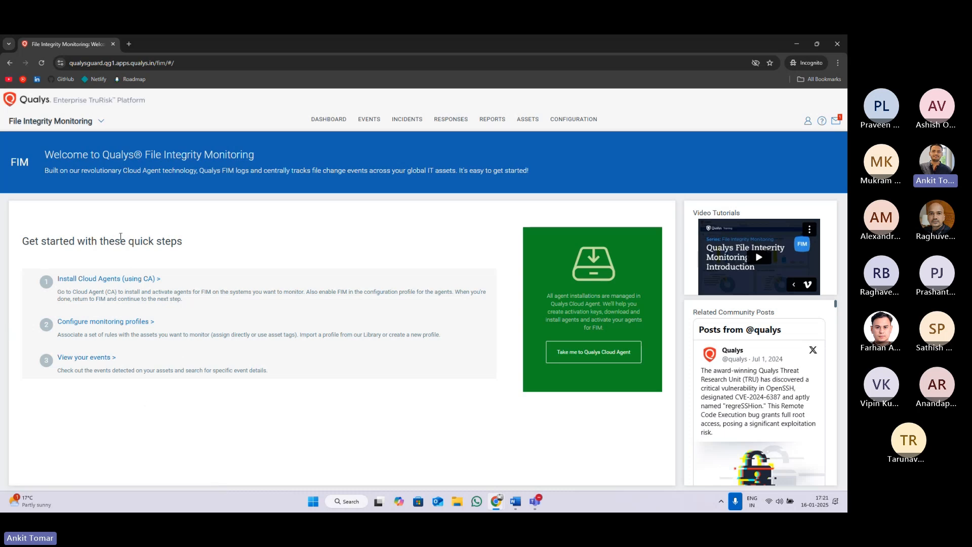
pyautogui.moveTo(57, 242); pyautogui.dragTo(291, 243)
pyautogui.click(291, 243)
pyautogui.click(573, 121)
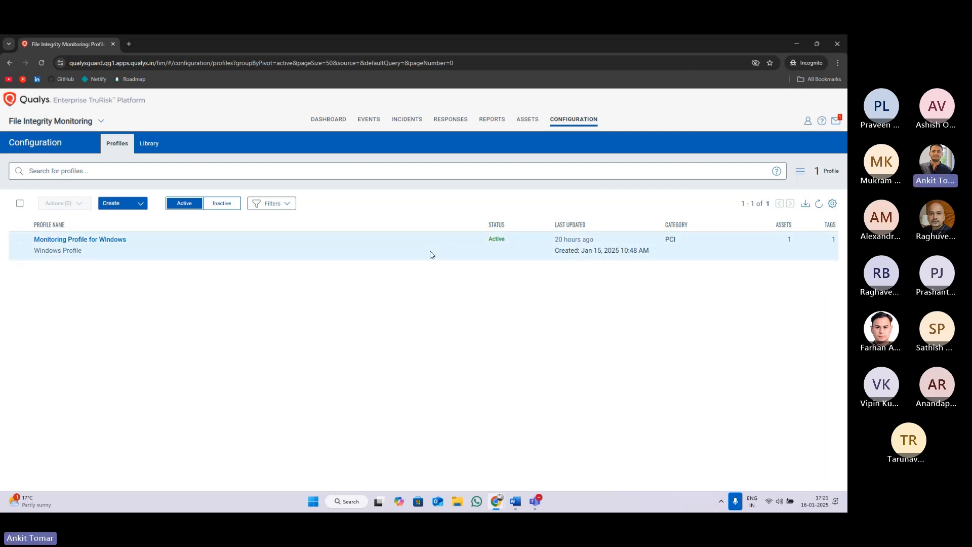
pyautogui.click(529, 120)
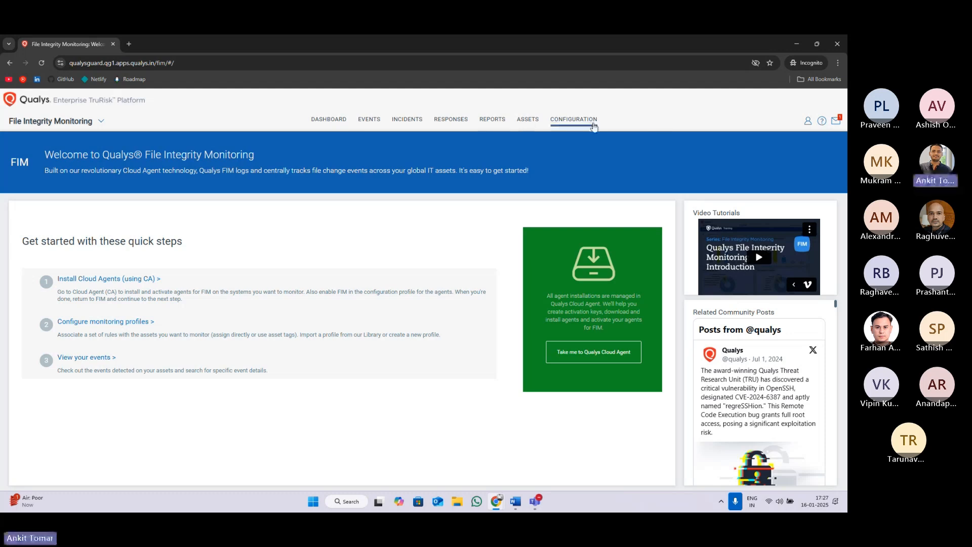
# - View the FIM dashboard, then open Configuration showing the active Monitoring Profile for Windows
pyautogui.click(326, 121)
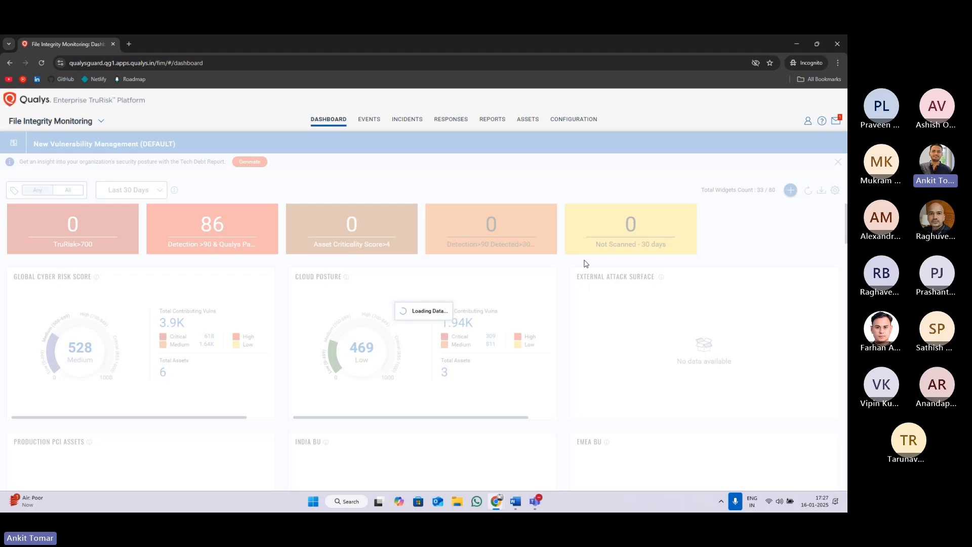
pyautogui.click(574, 121)
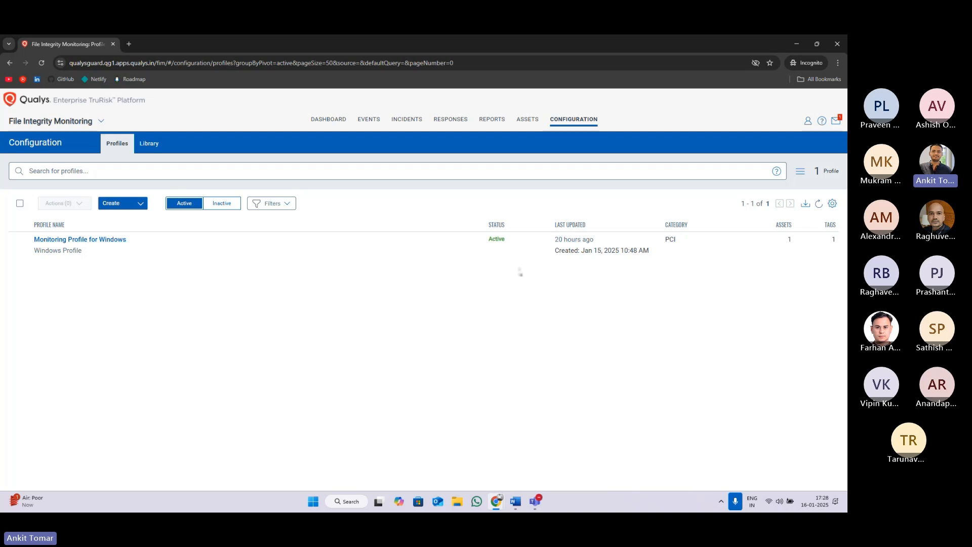
# - Review the 9 real-time assets, then open Event Insights listing Rule-28 and VLC Name Change
pyautogui.click(529, 124)
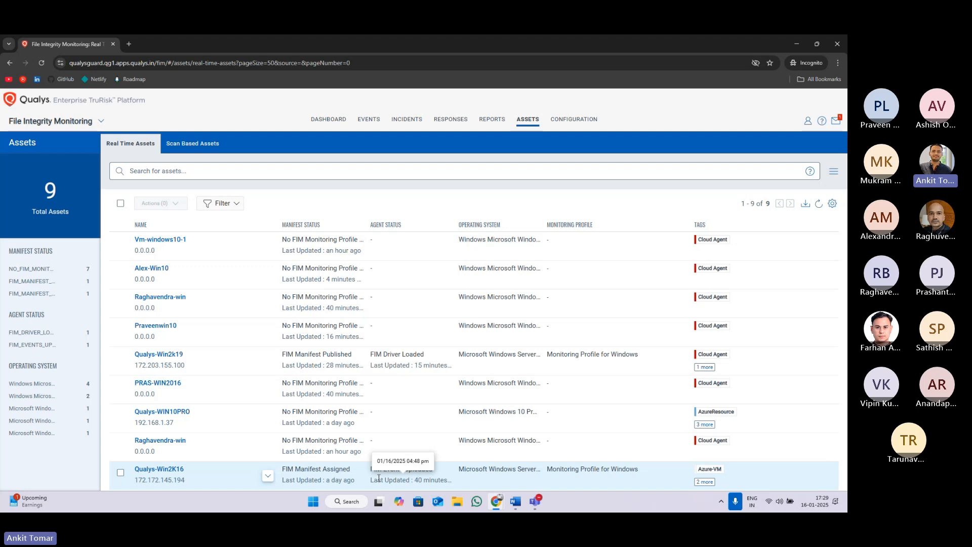
pyautogui.click(370, 121)
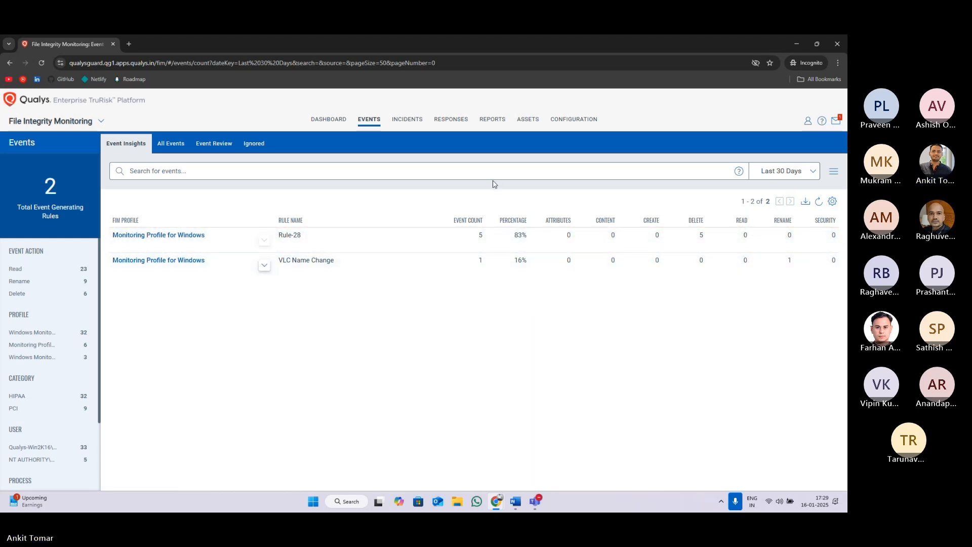
# - Check the Inactive and Active monitoring profile lists under Configuration
pyautogui.click(576, 120)
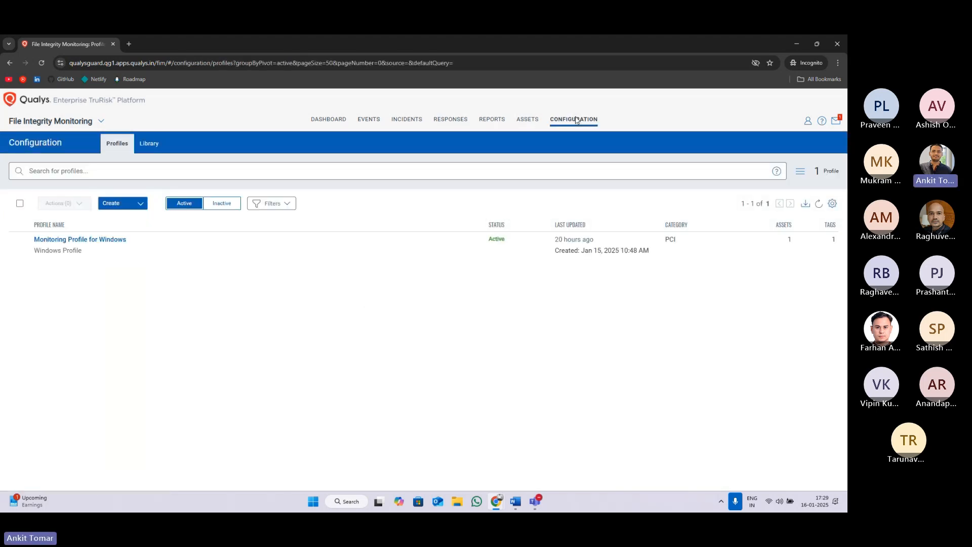
pyautogui.click(212, 204)
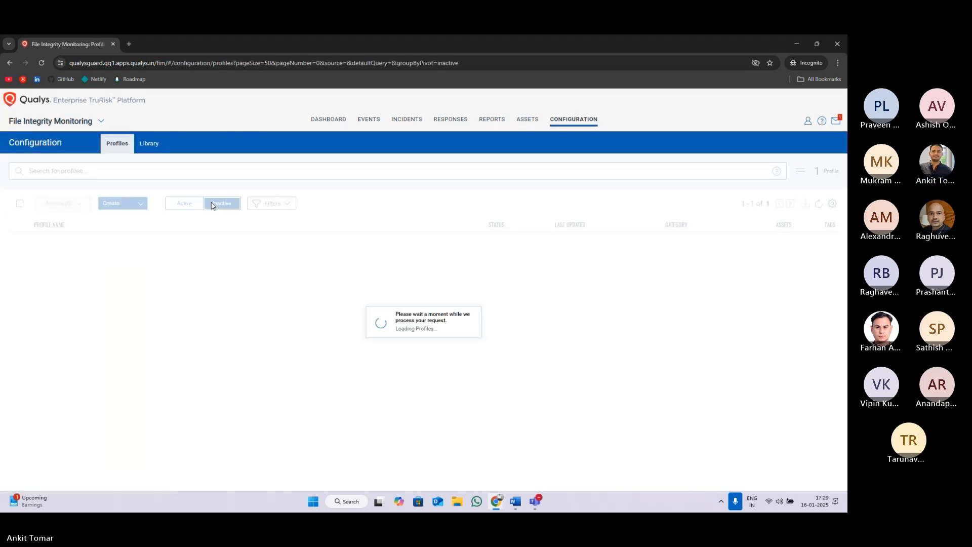
pyautogui.click(184, 203)
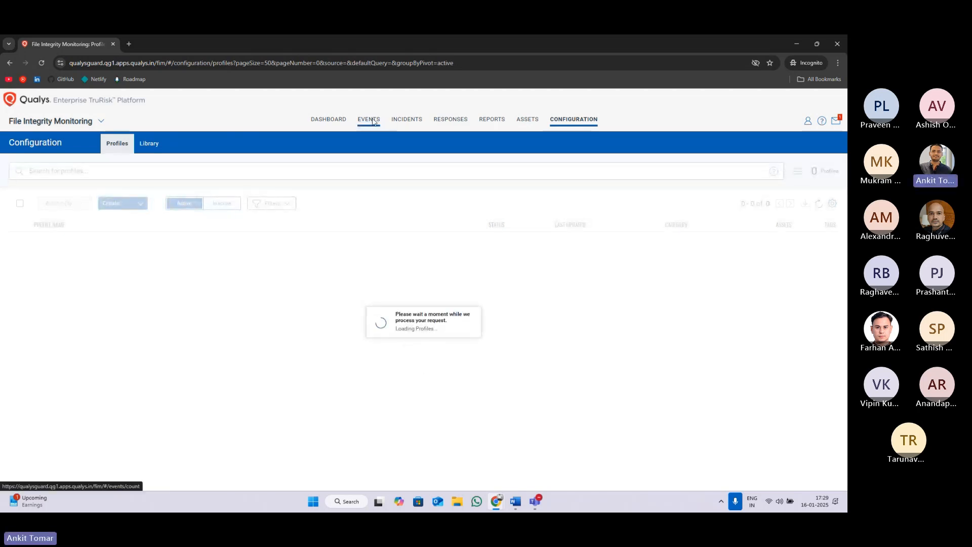
# - Open All Events to see the 38 file events and their timeline
pyautogui.click(373, 122)
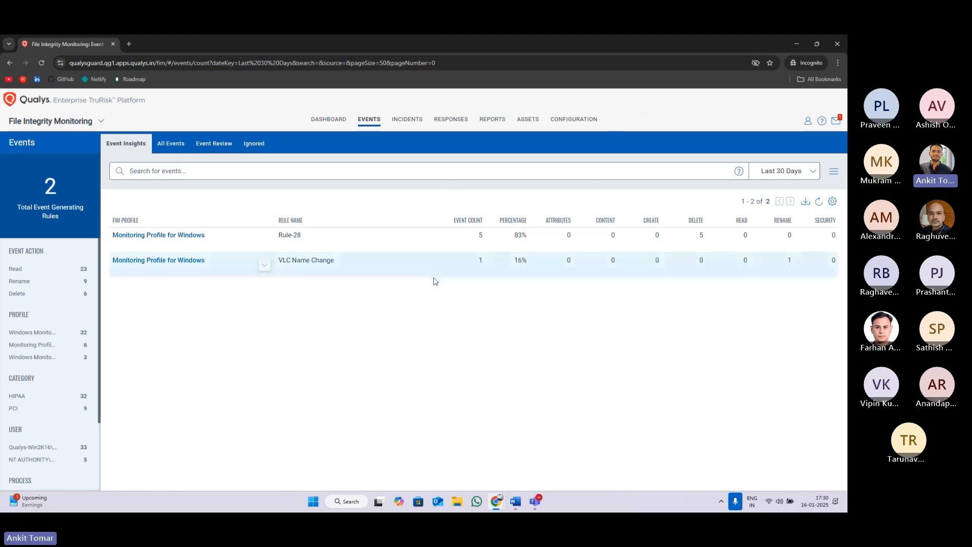
pyautogui.click(178, 144)
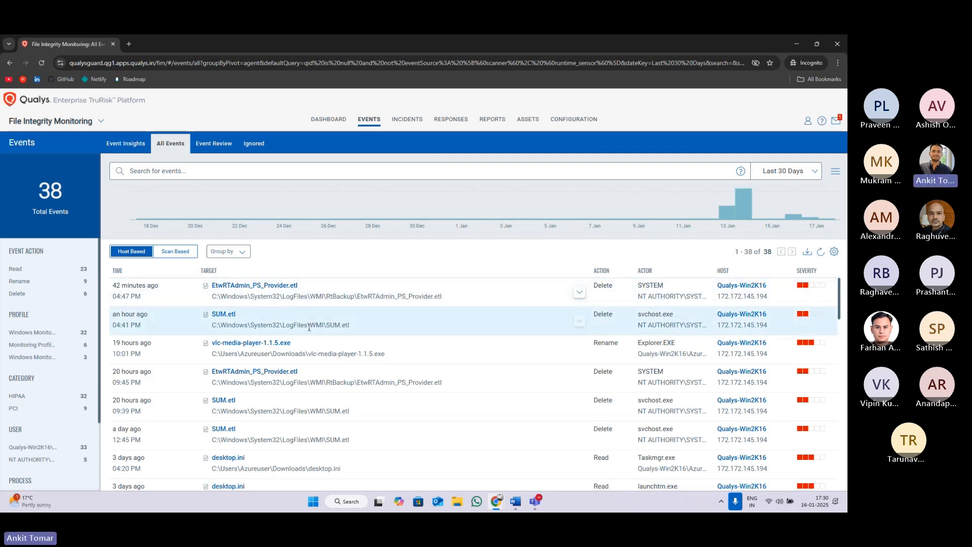
pyautogui.scroll(-7, 403, 329)
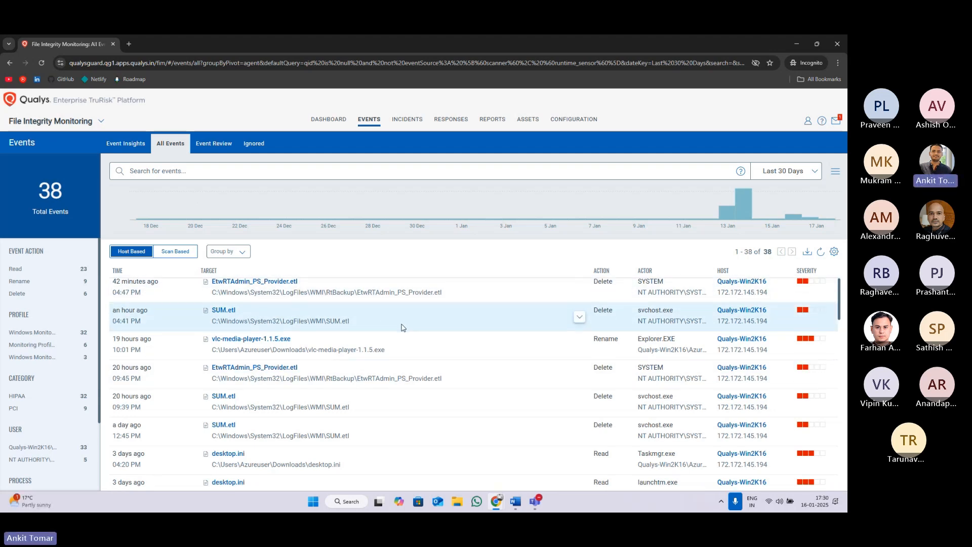
pyautogui.scroll(7, 403, 329)
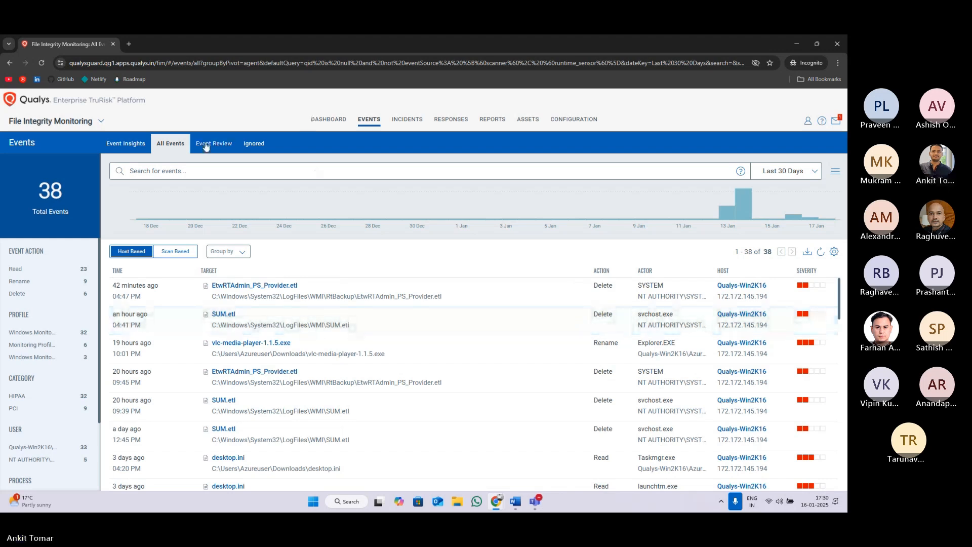
# - Look through the Incidents page and the Responses actions and rule manager
pyautogui.click(407, 119)
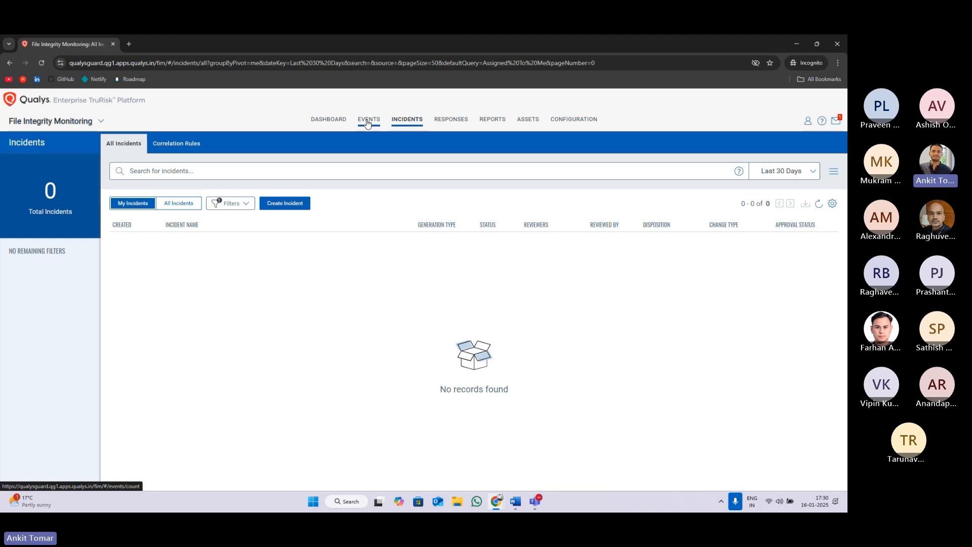
pyautogui.click(464, 124)
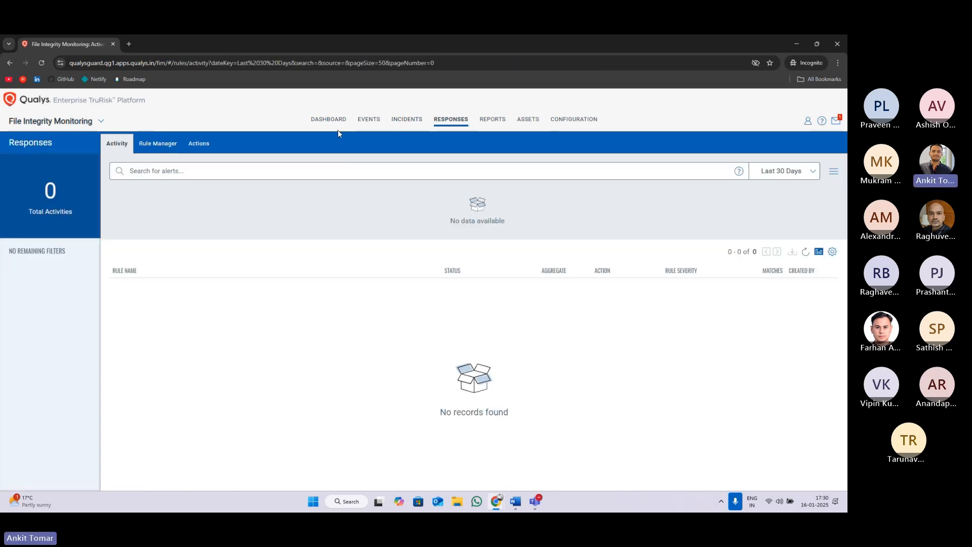
pyautogui.click(199, 144)
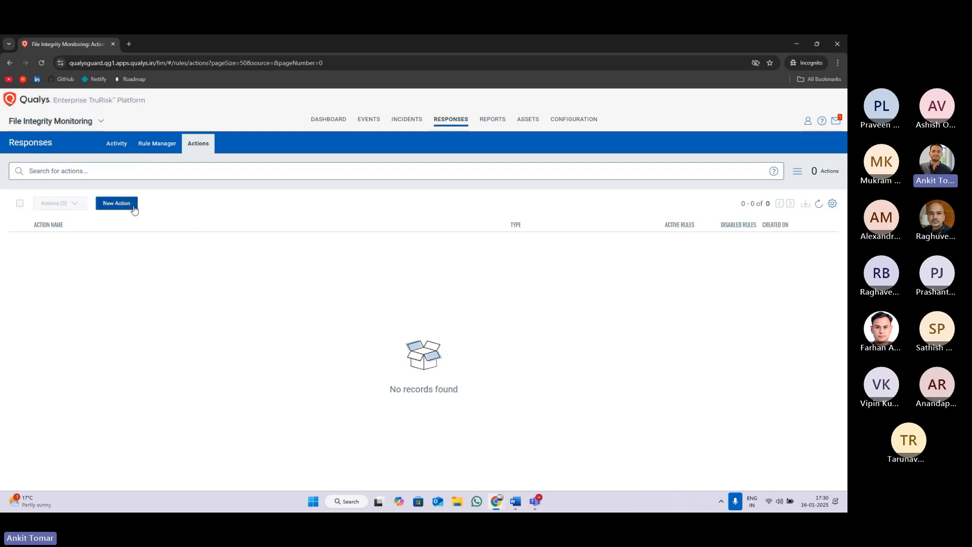
pyautogui.click(152, 144)
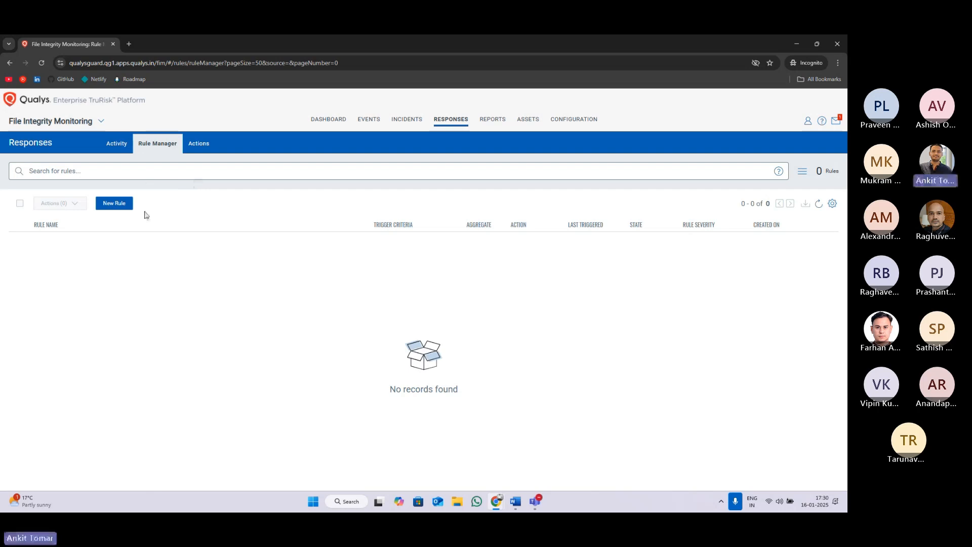
# - Review Reports and Report Rules, then pass Assets back to the Configuration profiles list
pyautogui.click(487, 120)
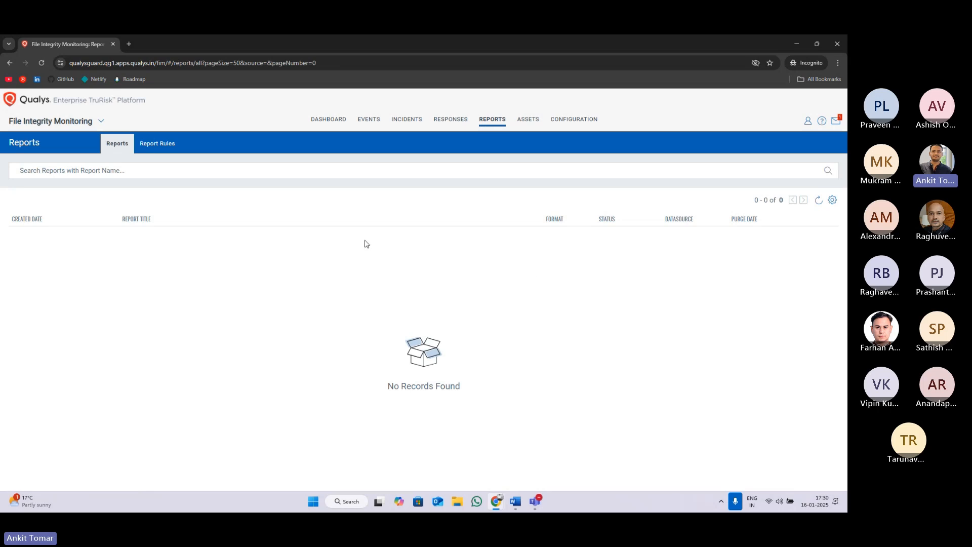
pyautogui.click(169, 154)
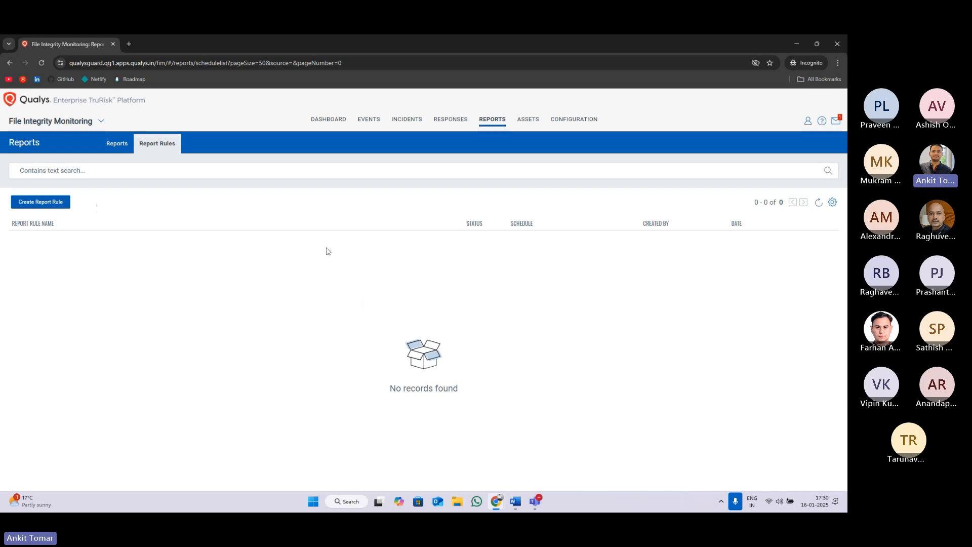
pyautogui.click(527, 122)
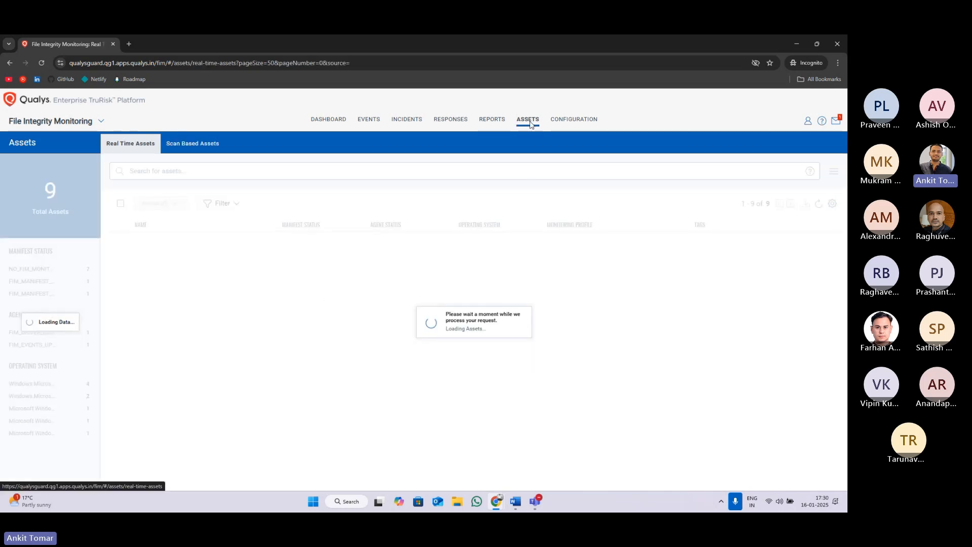
pyautogui.click(587, 124)
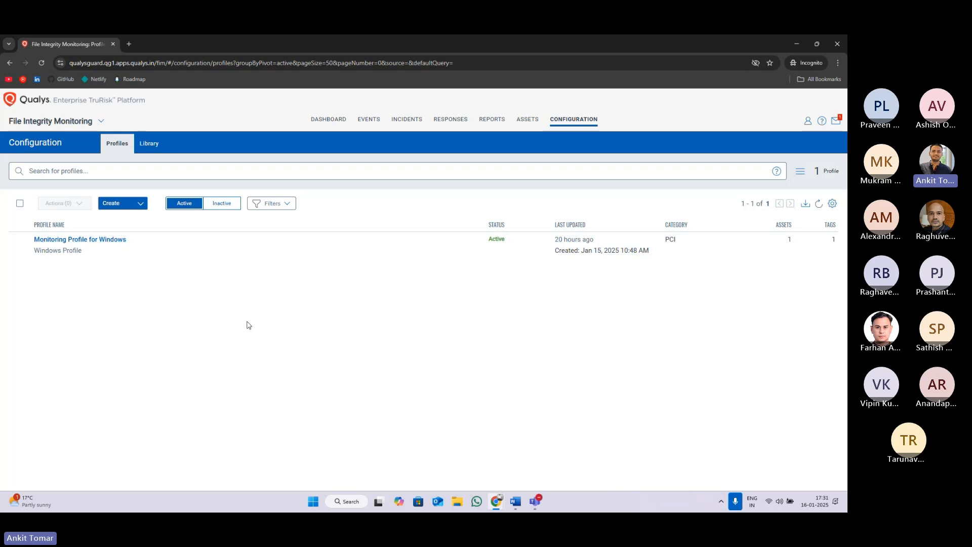
pyautogui.click(152, 144)
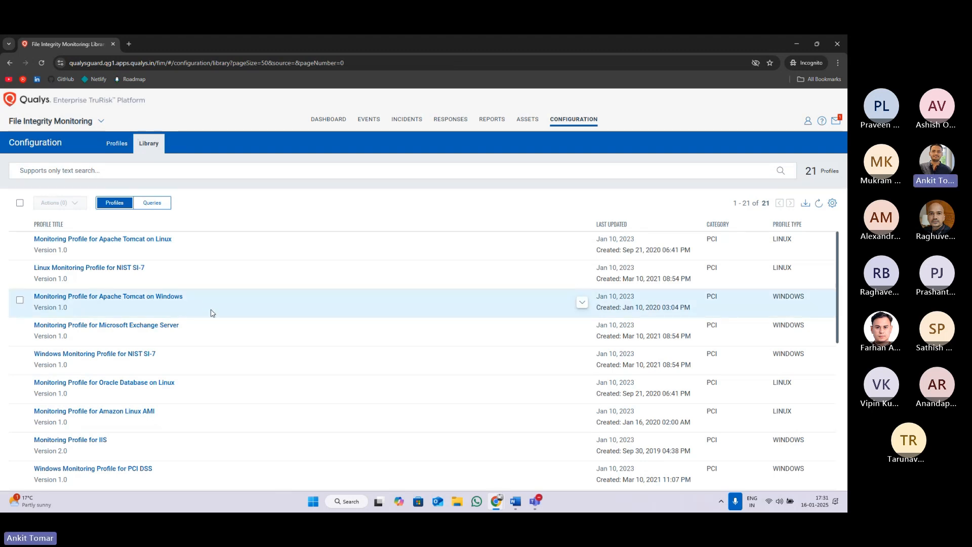
pyautogui.scroll(-5, 234, 309)
pyautogui.scroll(5, 234, 313)
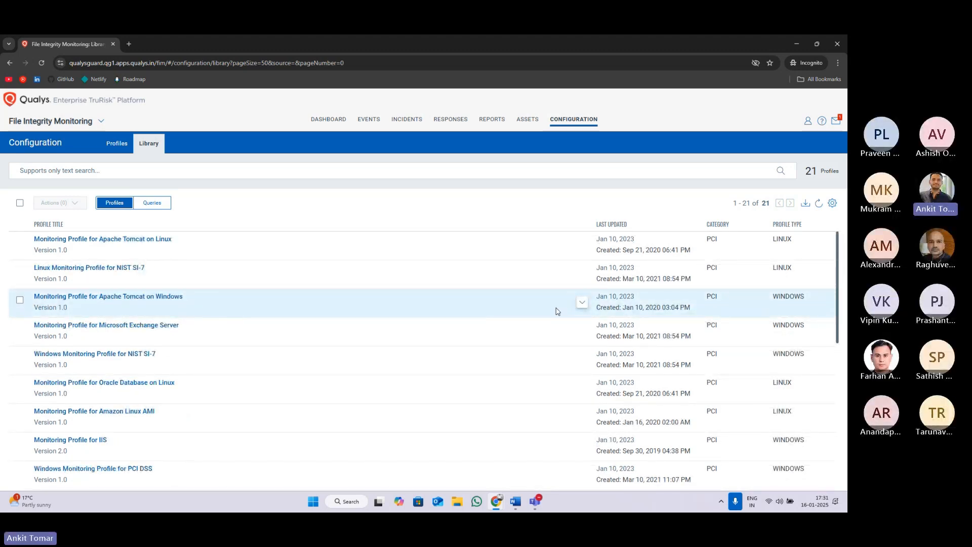
pyautogui.click(582, 303)
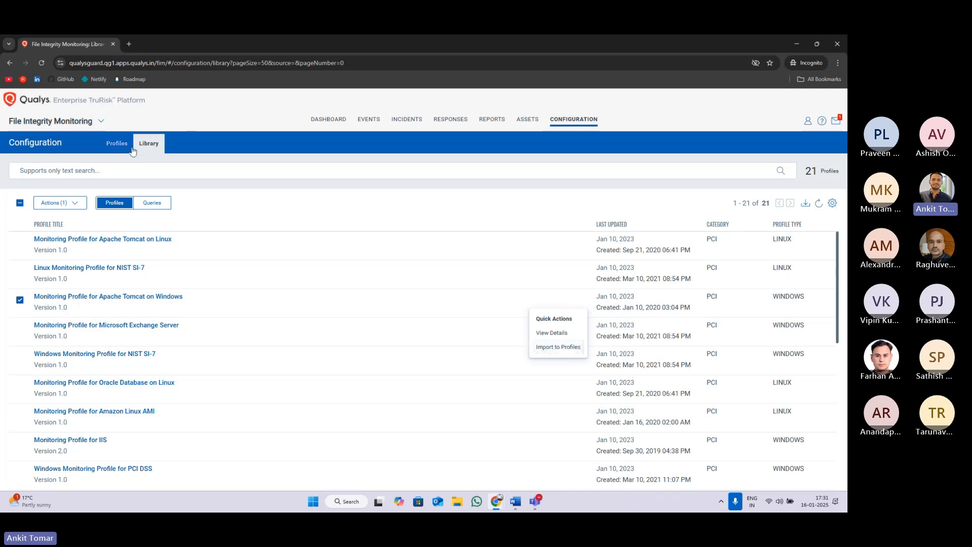
pyautogui.click(262, 205)
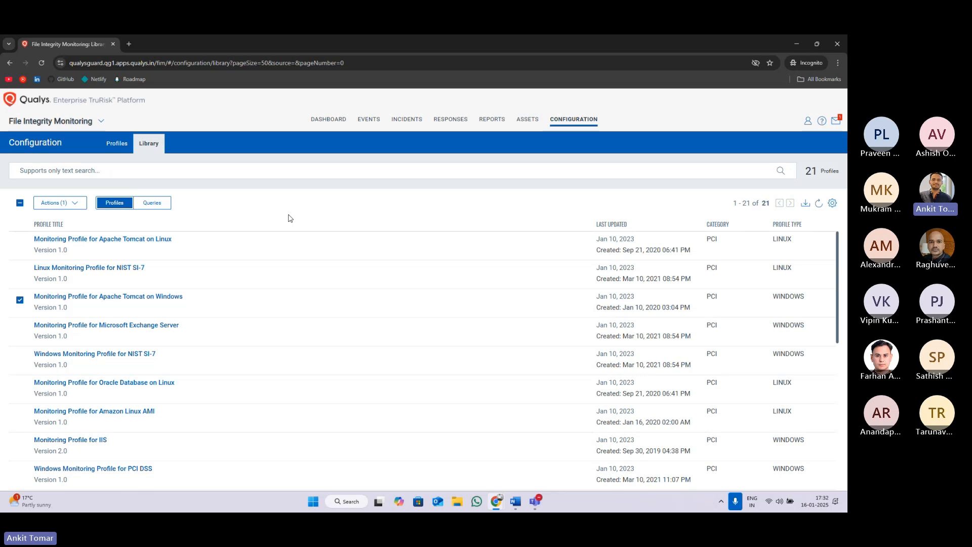
pyautogui.click(153, 203)
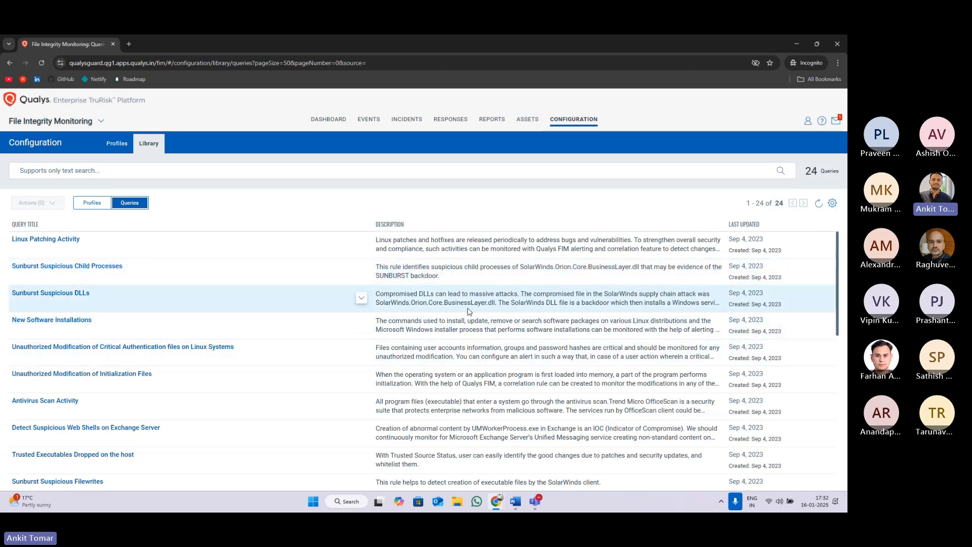
pyautogui.scroll(-7, 468, 312)
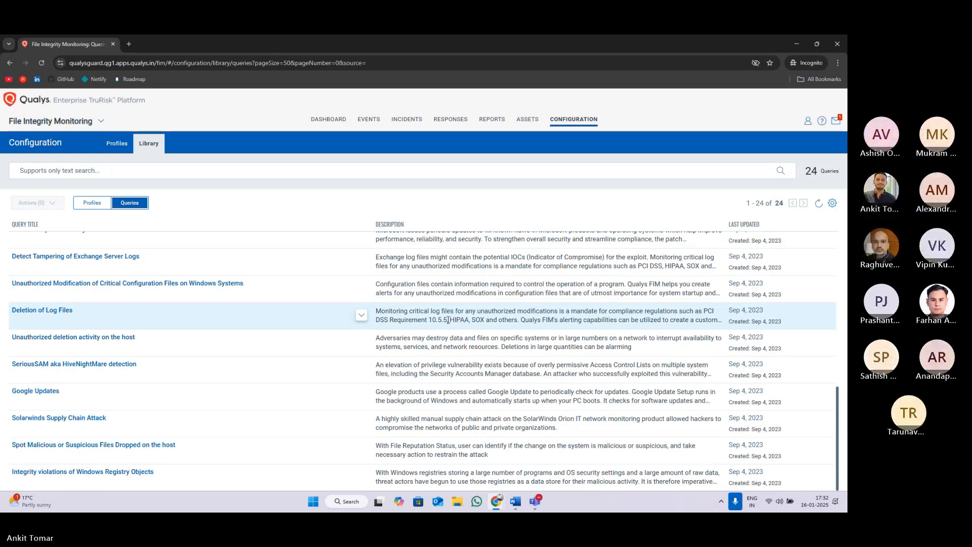
pyautogui.scroll(8, 450, 318)
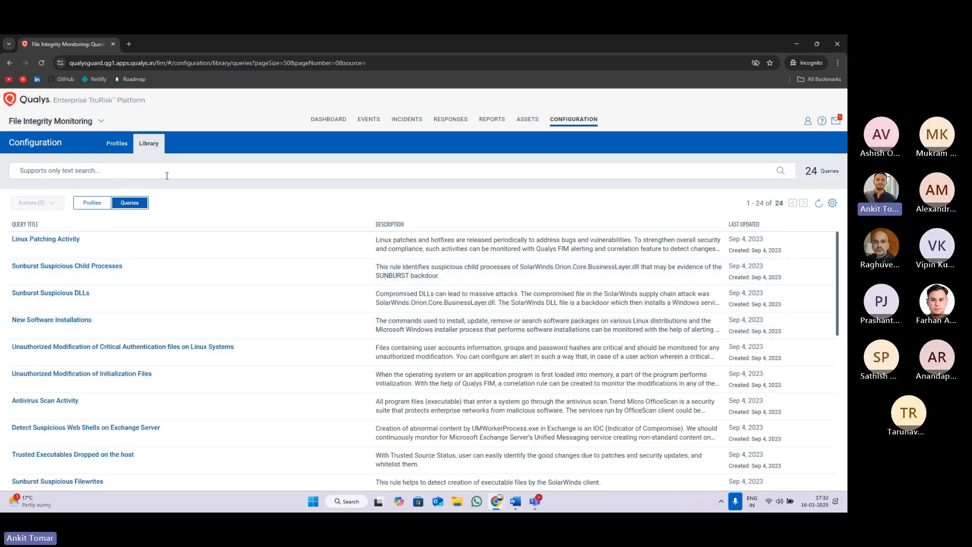
pyautogui.click(111, 147)
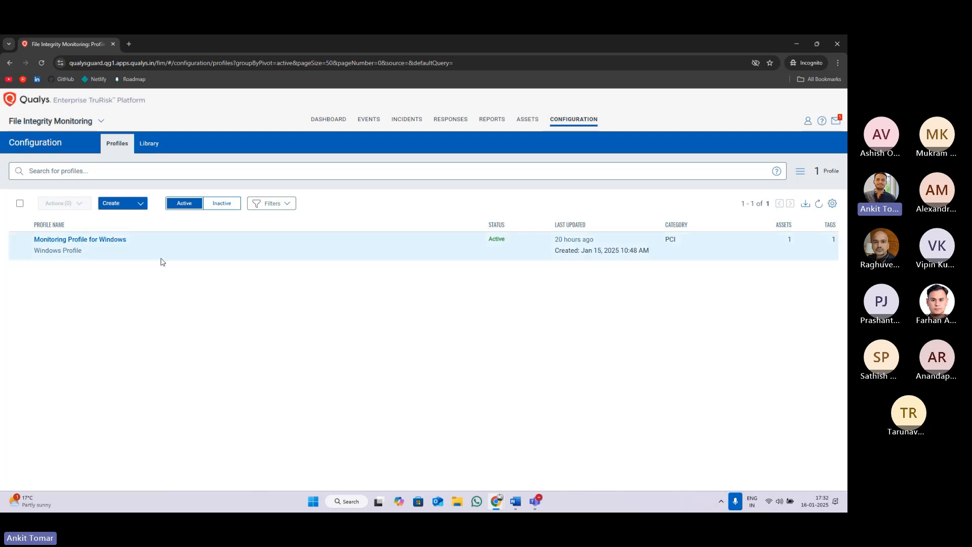
# - Choose New Profile from the Create menu to open the Profile Details form
pyautogui.click(111, 203)
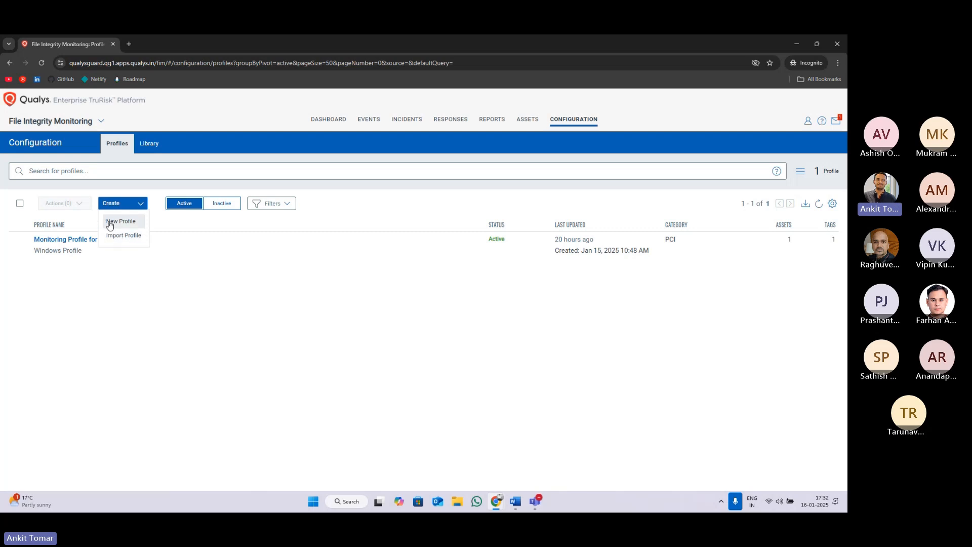
pyautogui.click(121, 222)
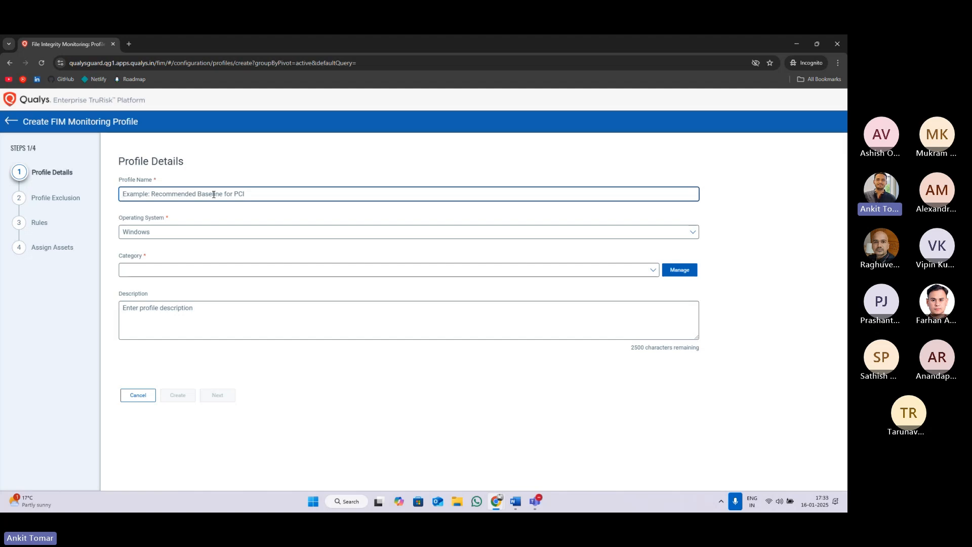
# - Name the profile with the presenter's name plus '-FileChangeTrack', keeping Windows as operating system
pyautogui.write('Ankit')
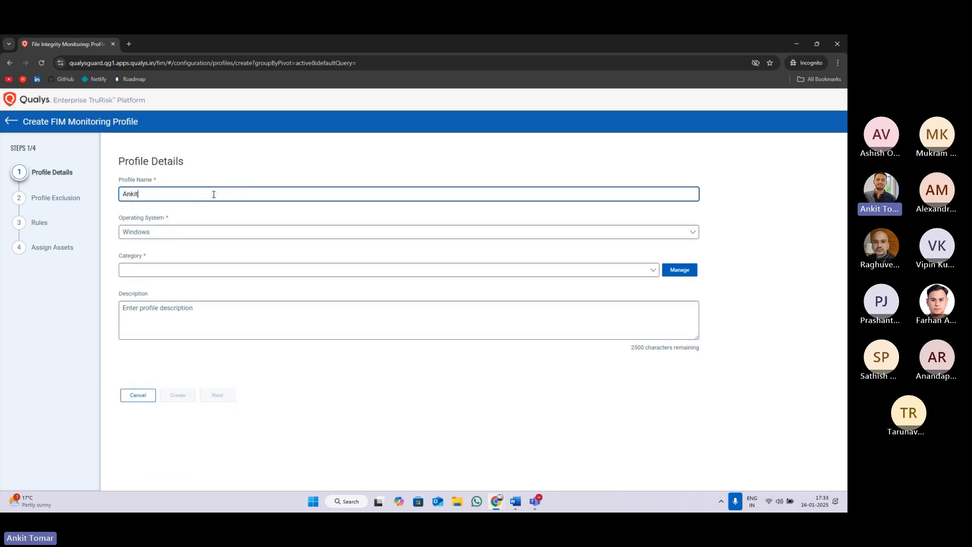
pyautogui.write('-')
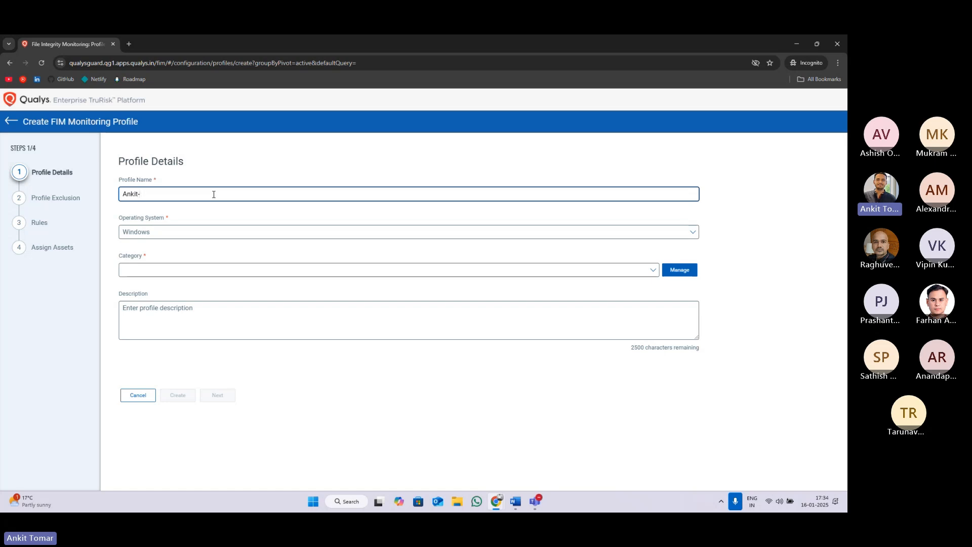
pyautogui.write('FileChangeTrack')
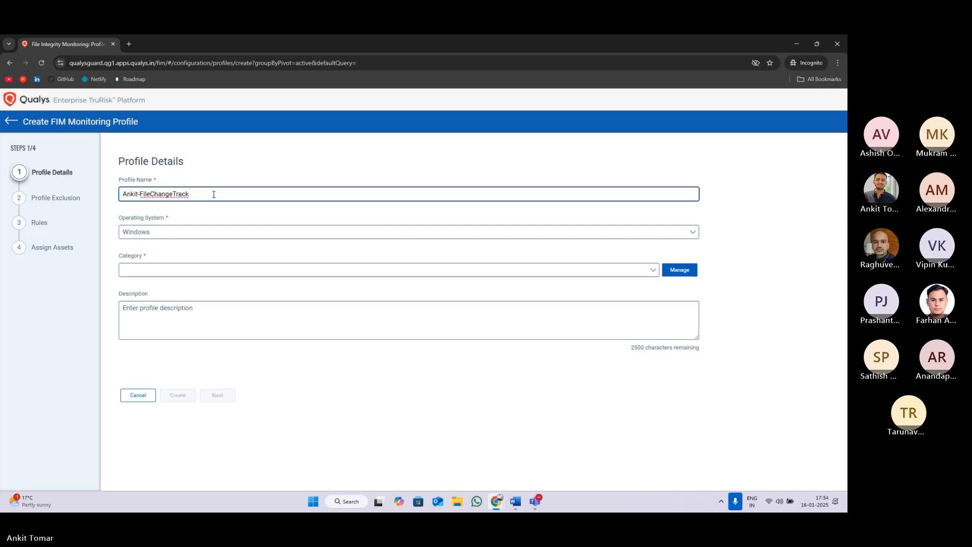
pyautogui.click(208, 217)
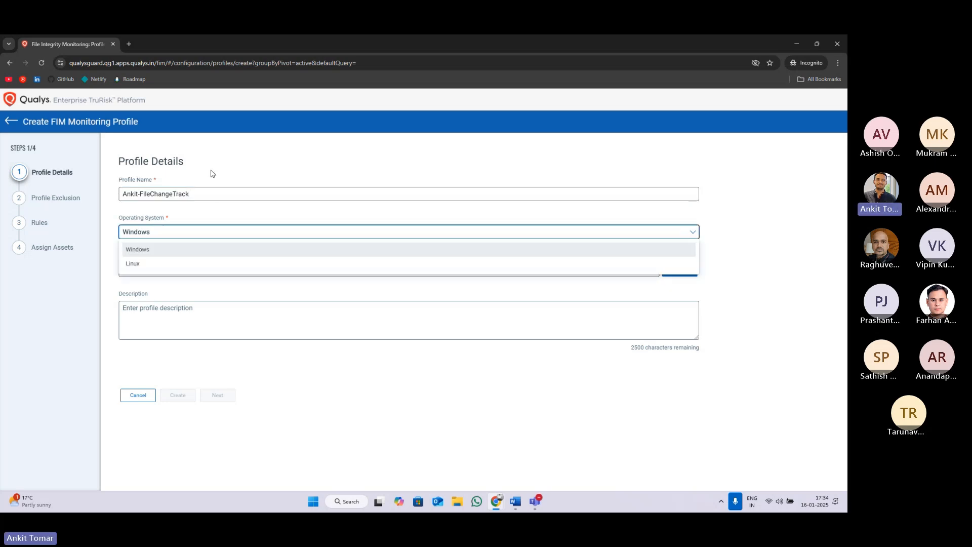
pyautogui.click(255, 185)
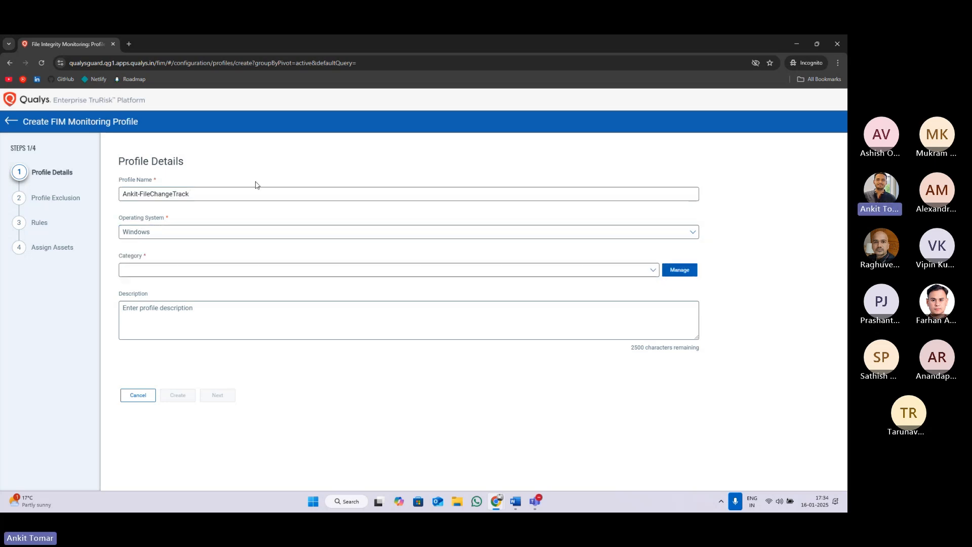
pyautogui.click(225, 234)
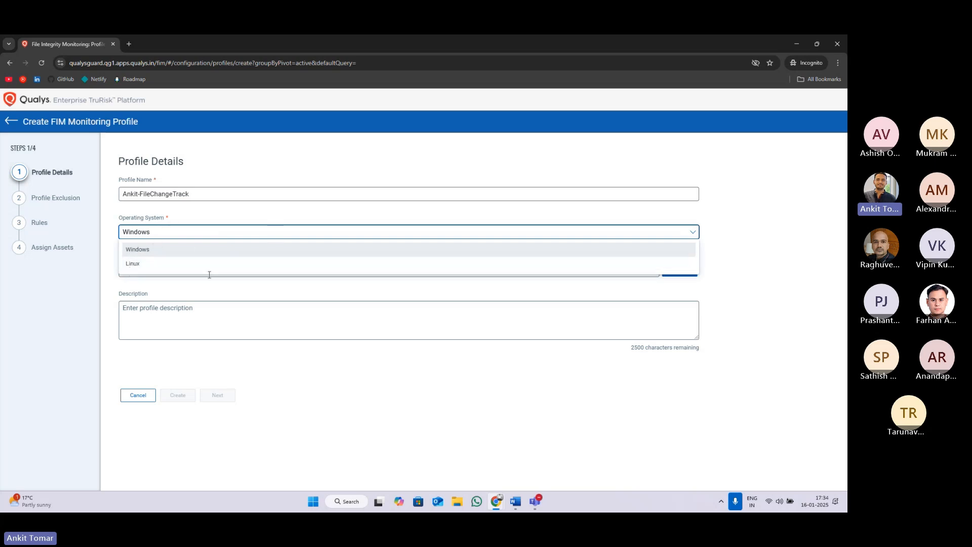
pyautogui.click(151, 250)
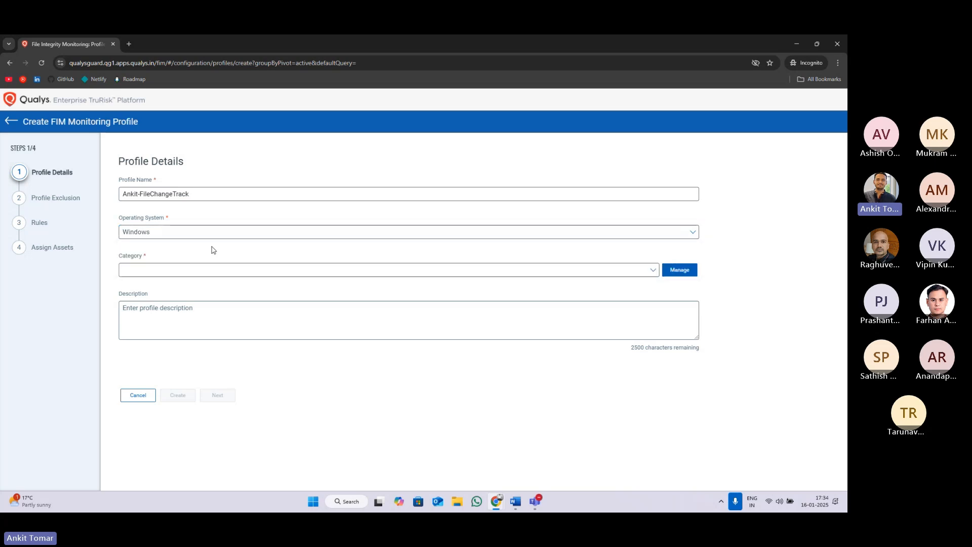
# - Browse the Category dropdown's existing categories without choosing one
pyautogui.click(245, 273)
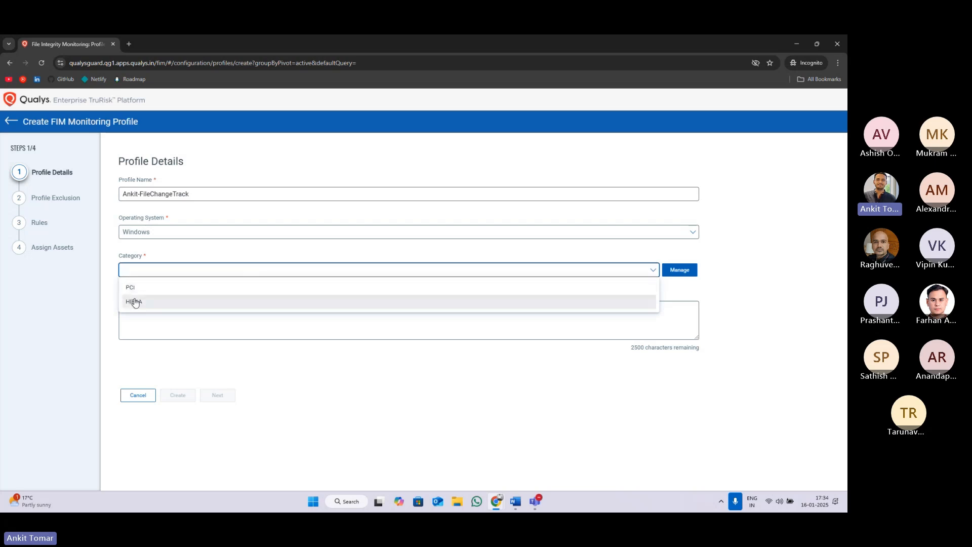
pyautogui.click(290, 377)
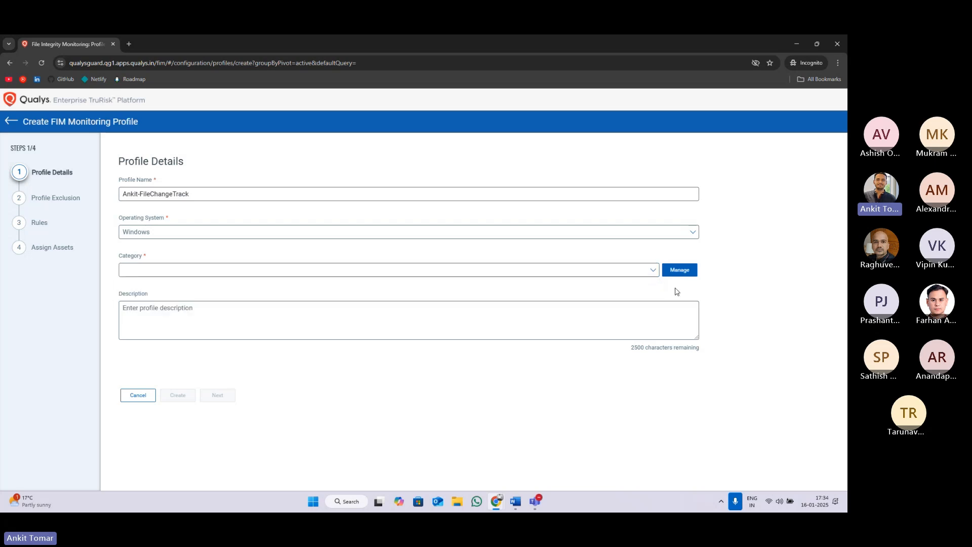
pyautogui.click(653, 272)
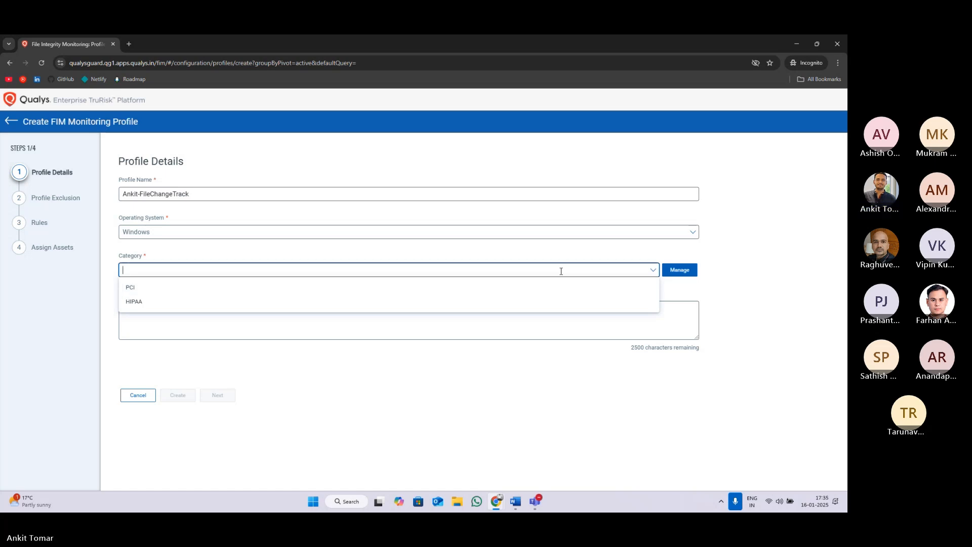
pyautogui.click(713, 286)
pyautogui.click(278, 274)
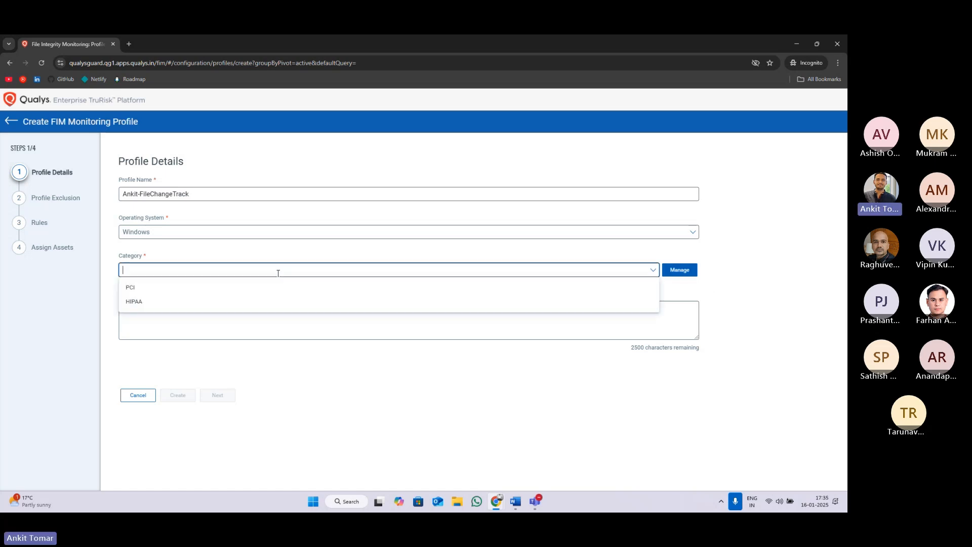
pyautogui.click(550, 434)
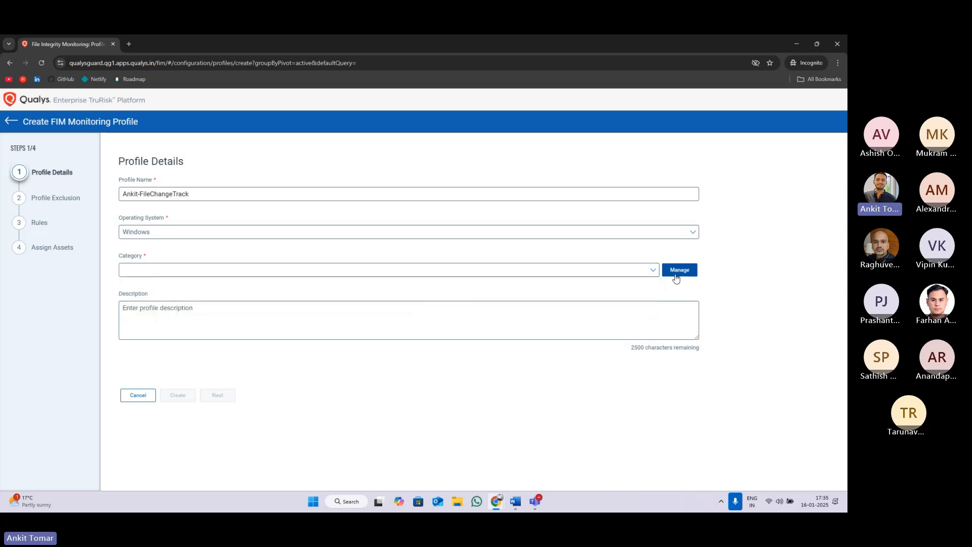
# - Create a new category named checkFile in the category manager
pyautogui.click(678, 269)
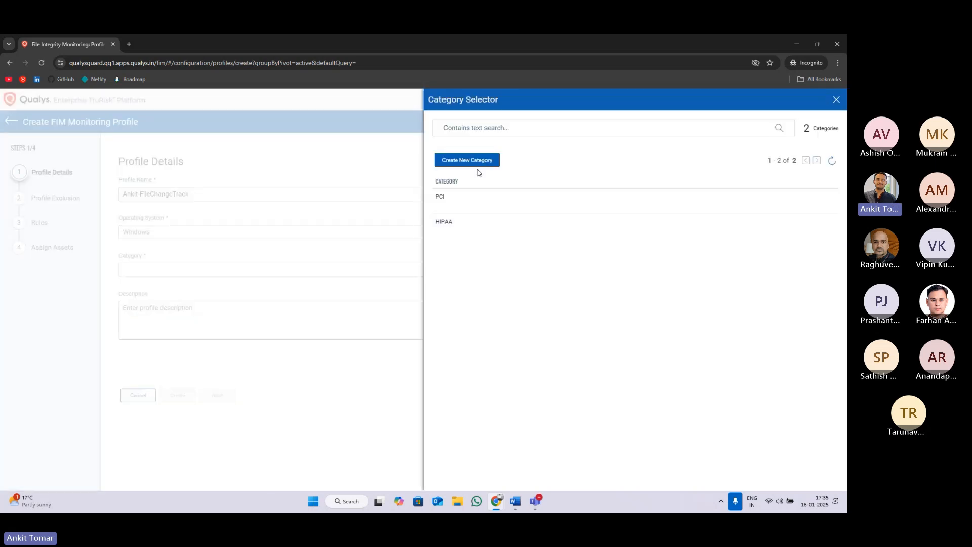
pyautogui.click(460, 160)
pyautogui.click(312, 291)
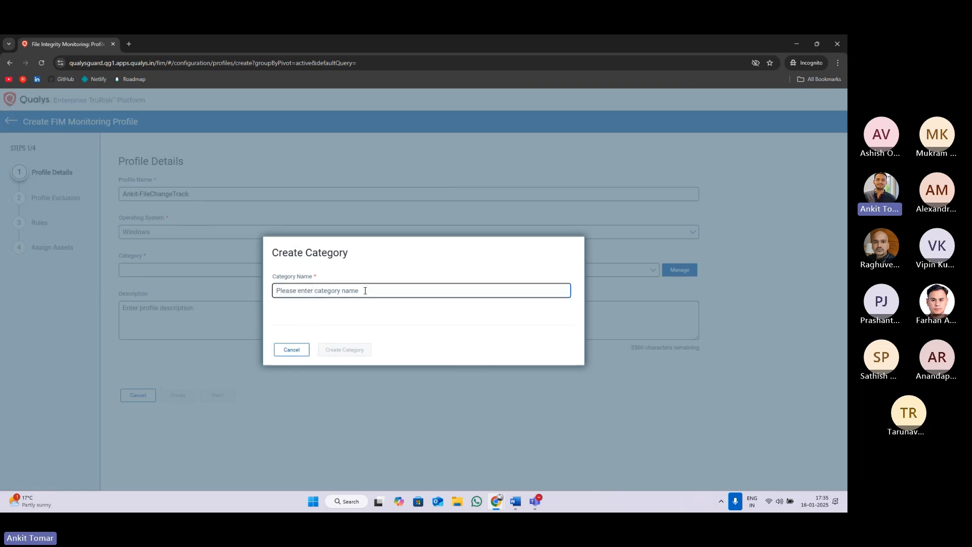
pyautogui.write('check')
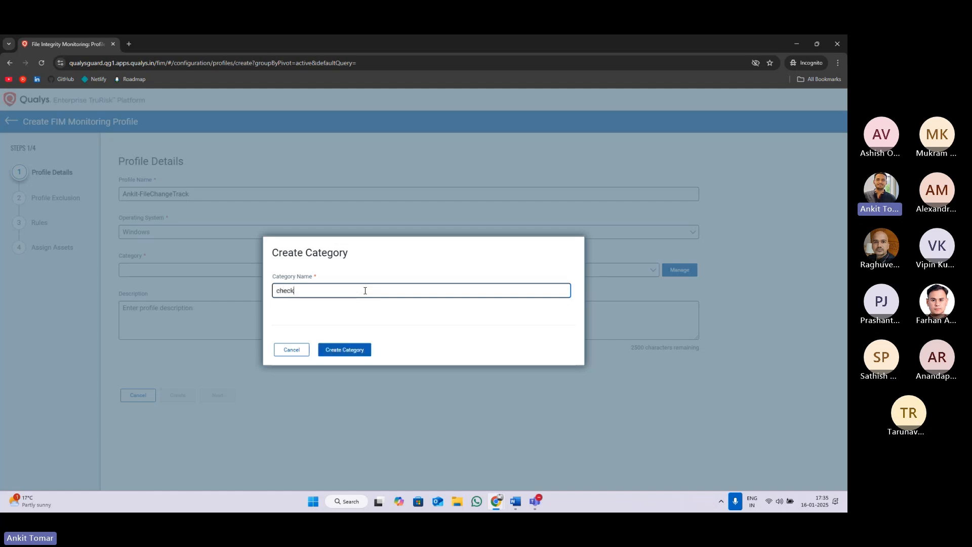
pyautogui.write('file')
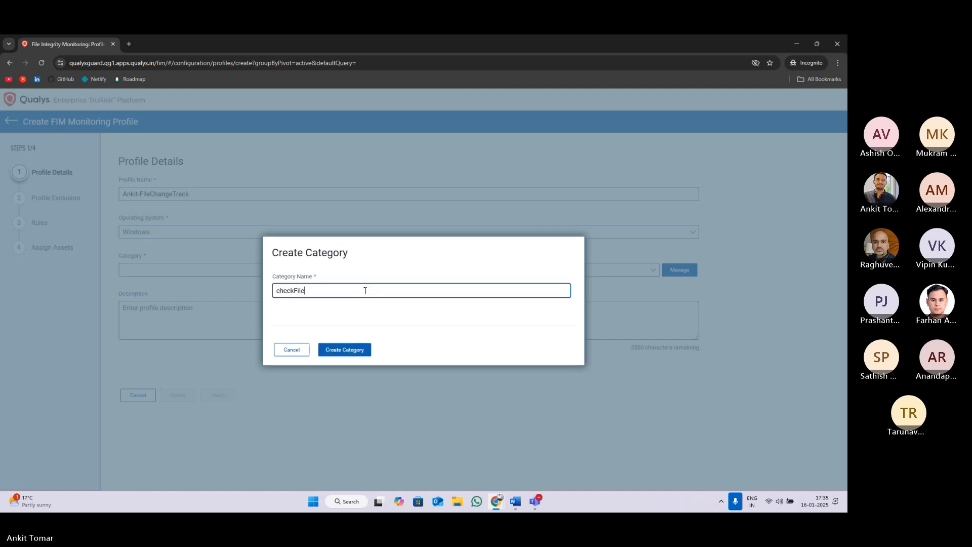
pyautogui.click(346, 349)
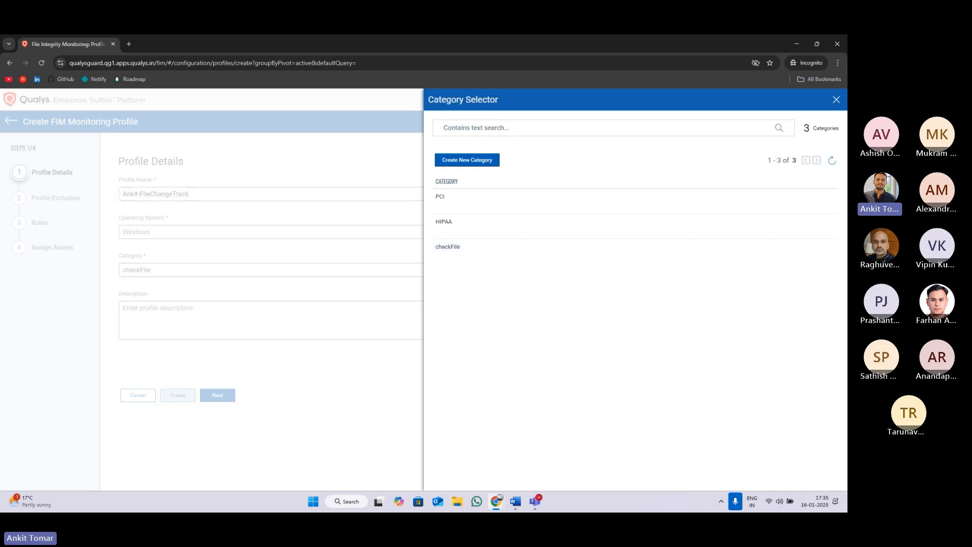
pyautogui.click(836, 99)
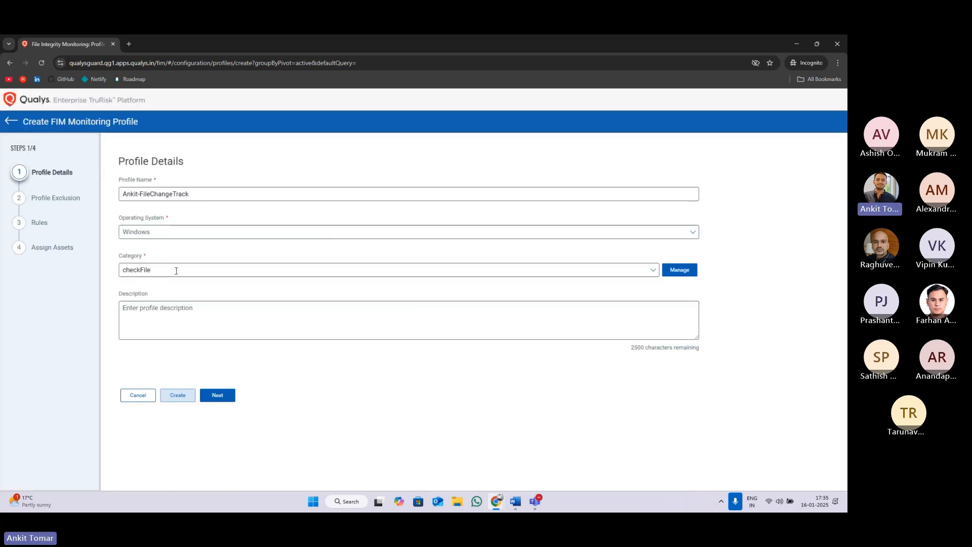
# - Confirm checkFile as the category and advance to the Profile Exclusion step
pyautogui.click(174, 269)
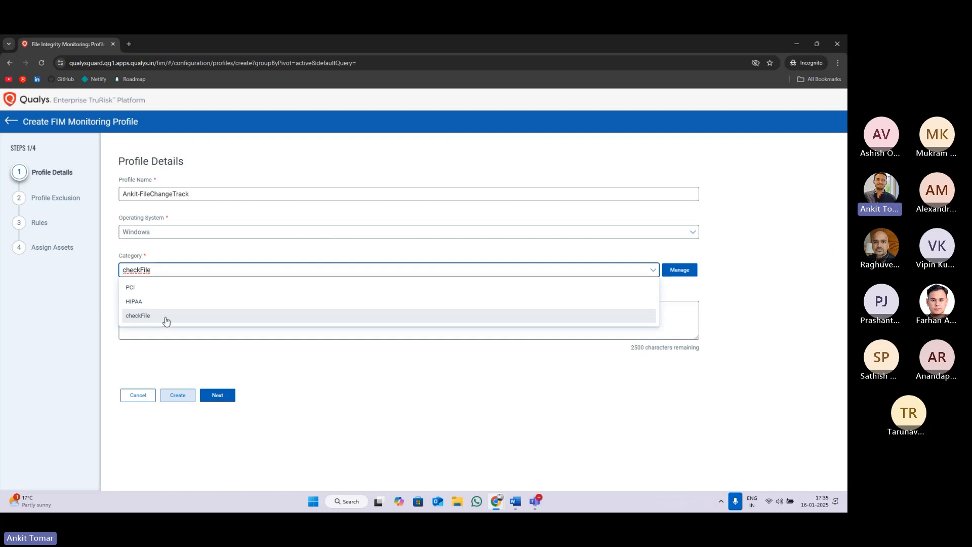
pyautogui.click(151, 343)
pyautogui.click(212, 312)
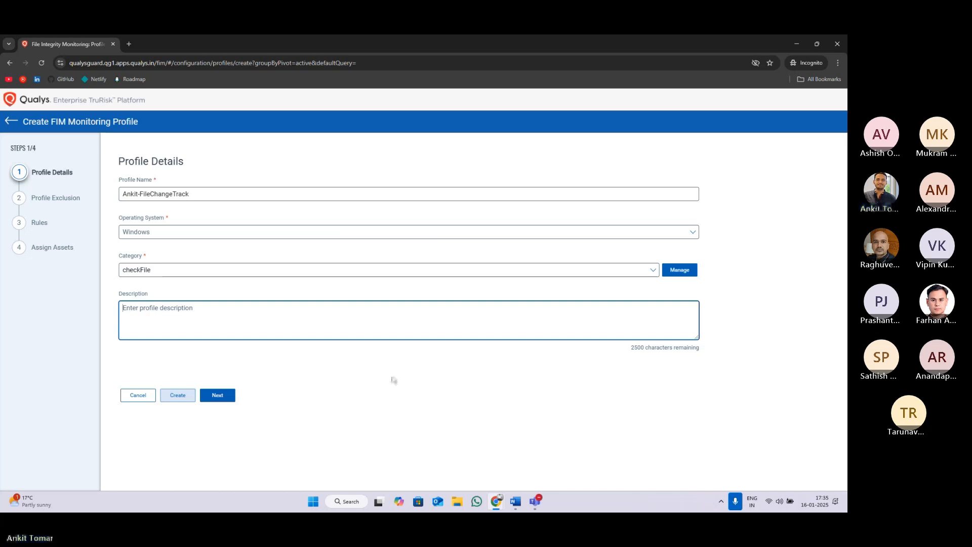
pyautogui.moveTo(119, 161); pyautogui.dragTo(206, 165)
pyautogui.click(229, 164)
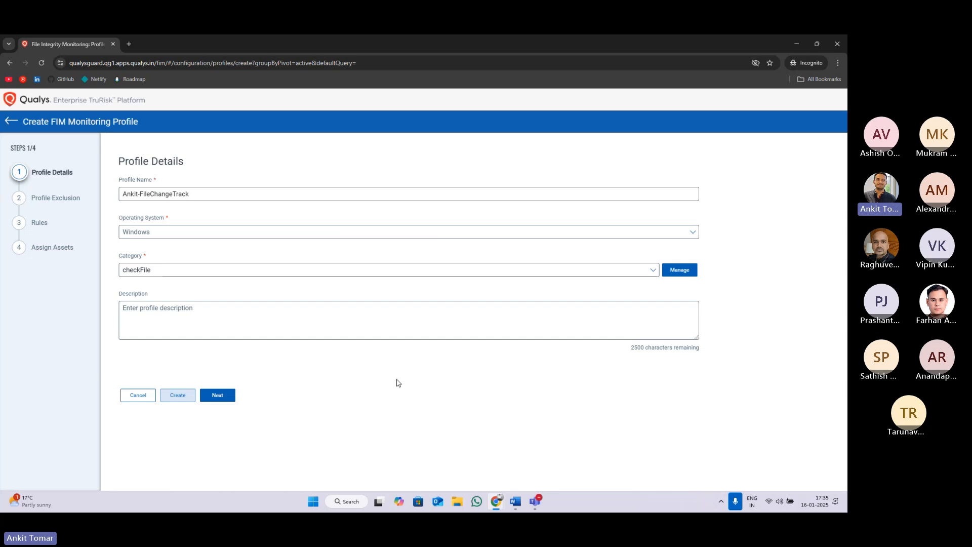
pyautogui.click(218, 395)
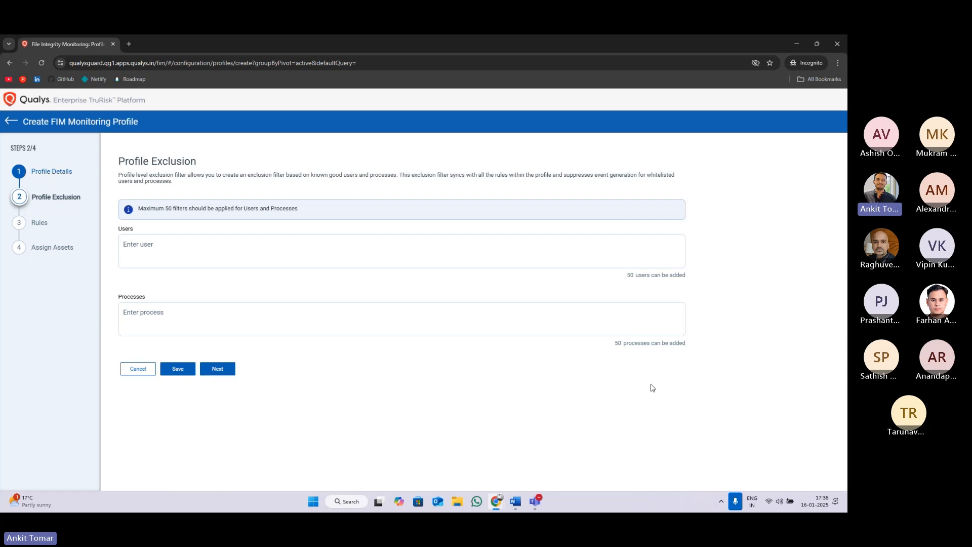
# - Leave the excluded users and processes empty and advance the profile wizard to step 3, Rules
pyautogui.click(427, 251)
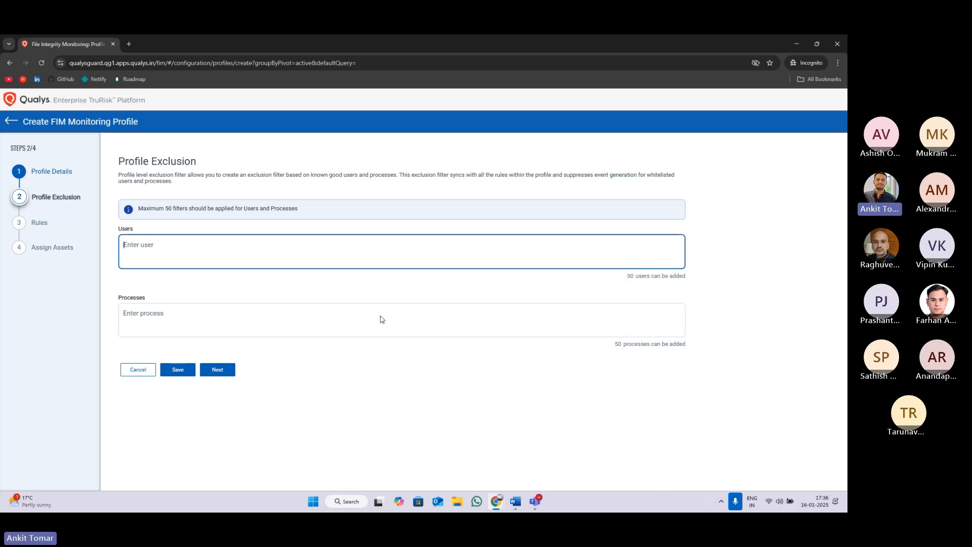
pyautogui.click(217, 370)
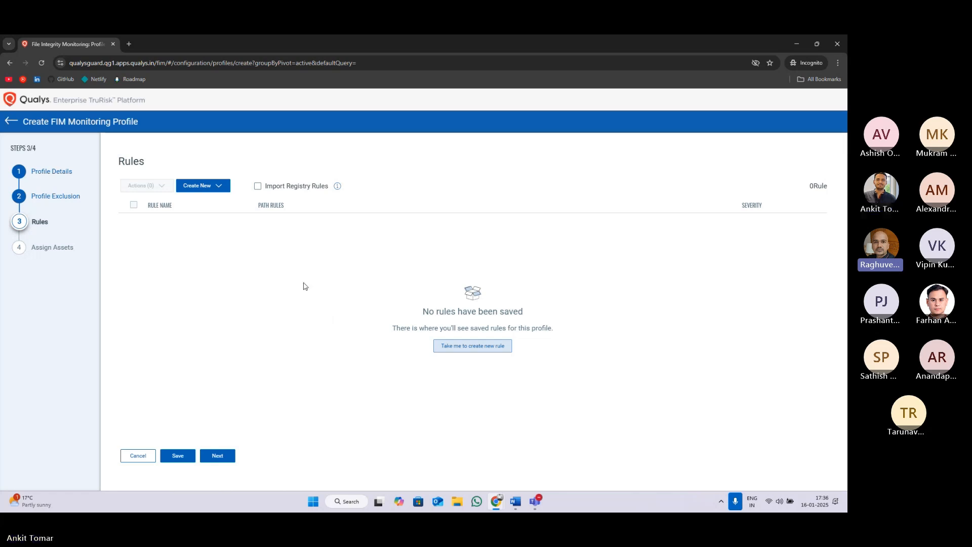
# - Cancel the wizard, retry a new profile named 'Ankit-FileChangeTrack', then back out after the duplicate-name warning
pyautogui.click(137, 455)
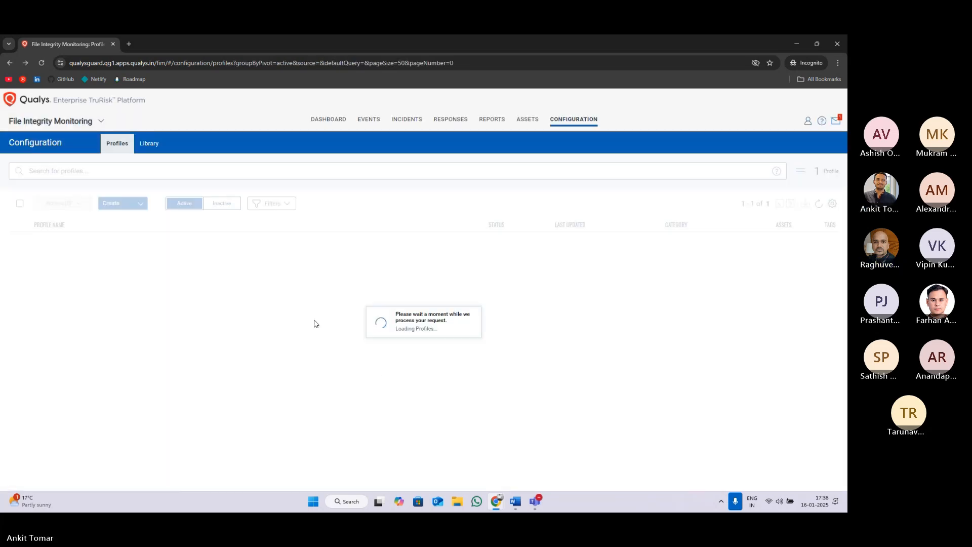
pyautogui.click(132, 201)
pyautogui.click(123, 222)
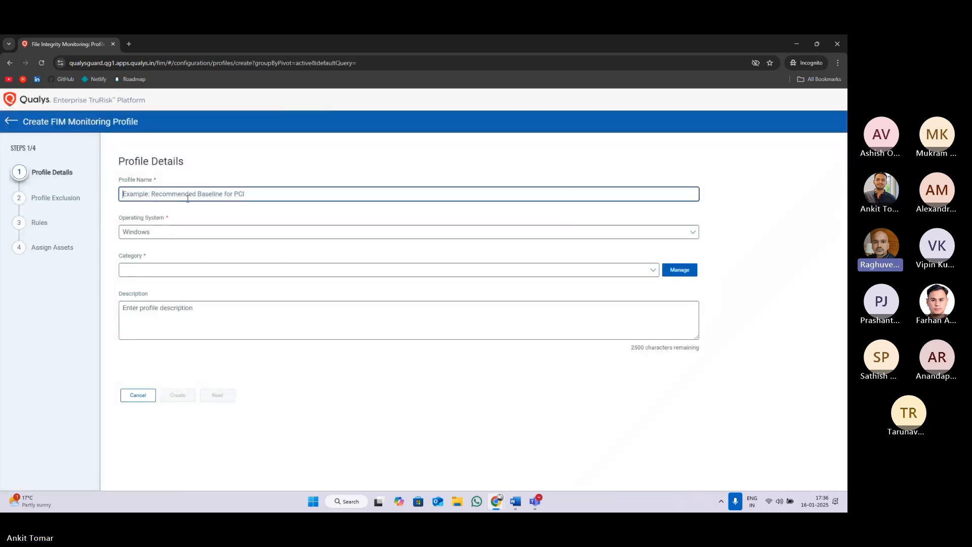
pyautogui.write('Ankit-FileChangeTra')
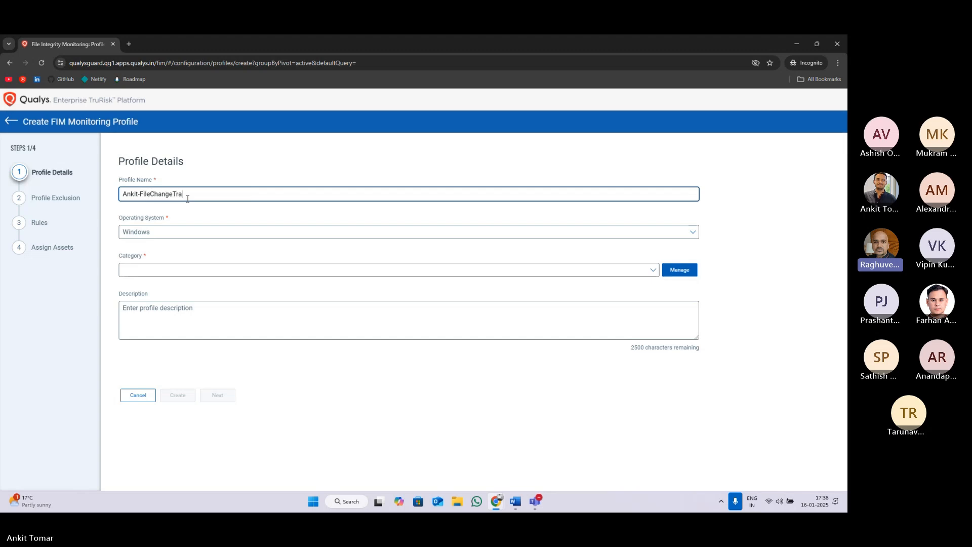
pyautogui.write('ck')
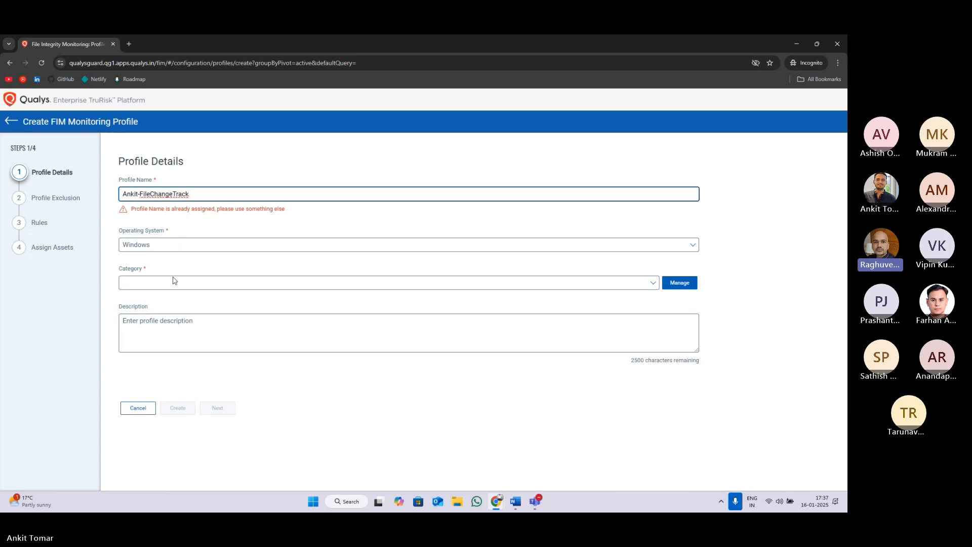
pyautogui.click(132, 407)
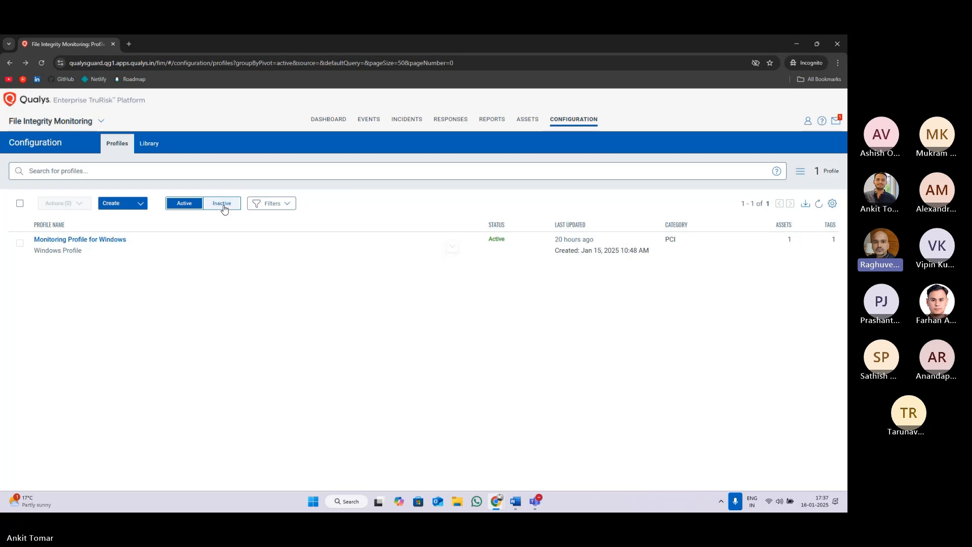
# - Open the inactive Ankit-FileChangeTrack profile for editing and move on to step 2, Profile Exclusion
pyautogui.click(224, 207)
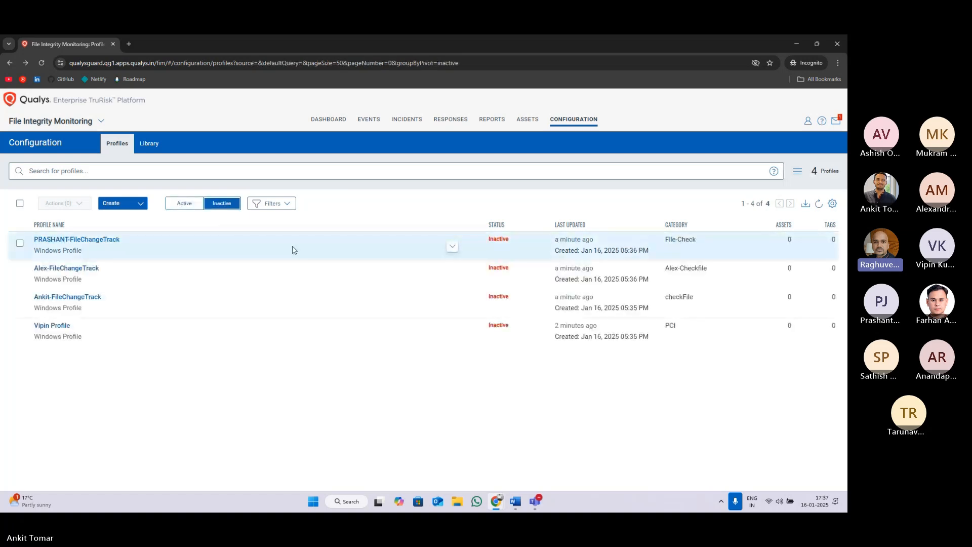
pyautogui.click(20, 300)
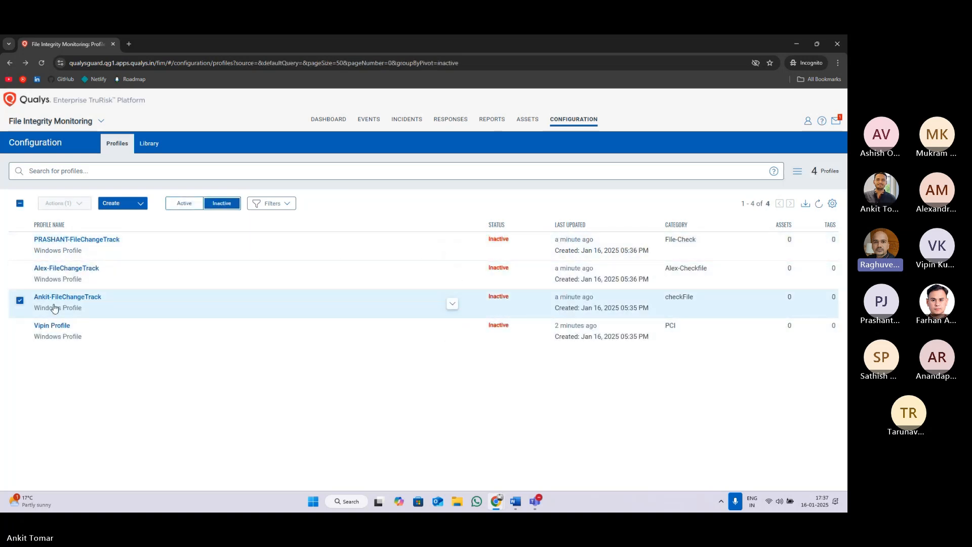
pyautogui.click(452, 303)
pyautogui.click(400, 357)
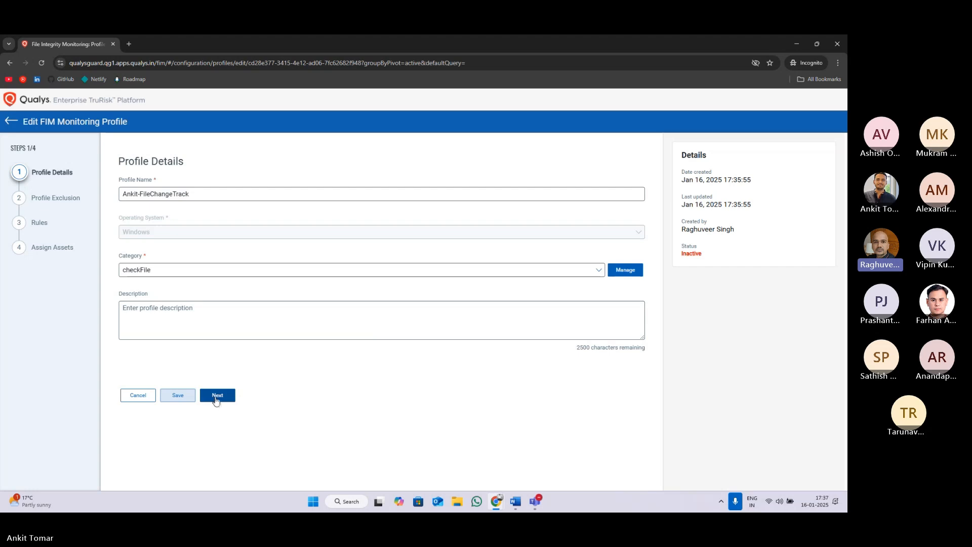
pyautogui.click(216, 399)
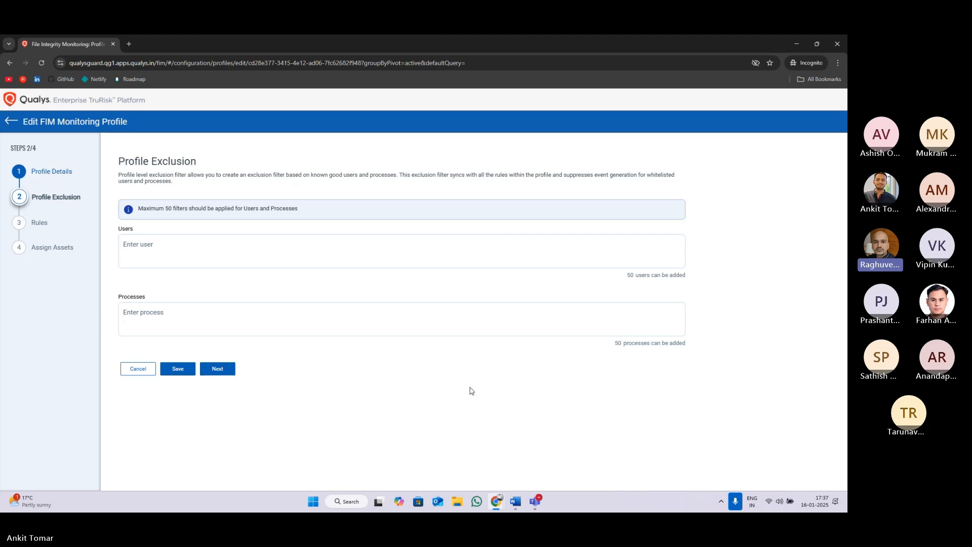
# - Leave the exclusions empty and reach step 3, Rules, which has no saved rules yet
pyautogui.press('super+alt+k')
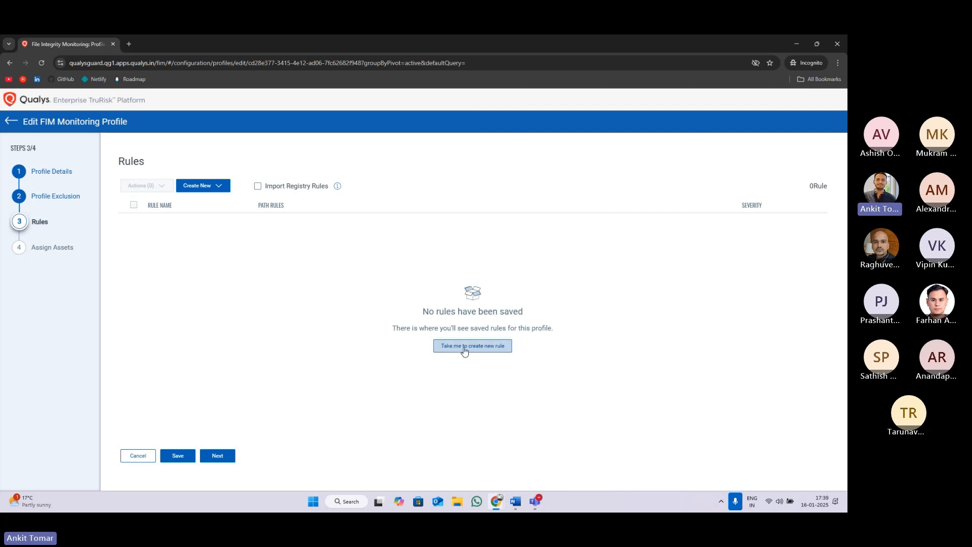
# - Choose Create New > Section to bring up a blank Rule Section form
pyautogui.click(205, 186)
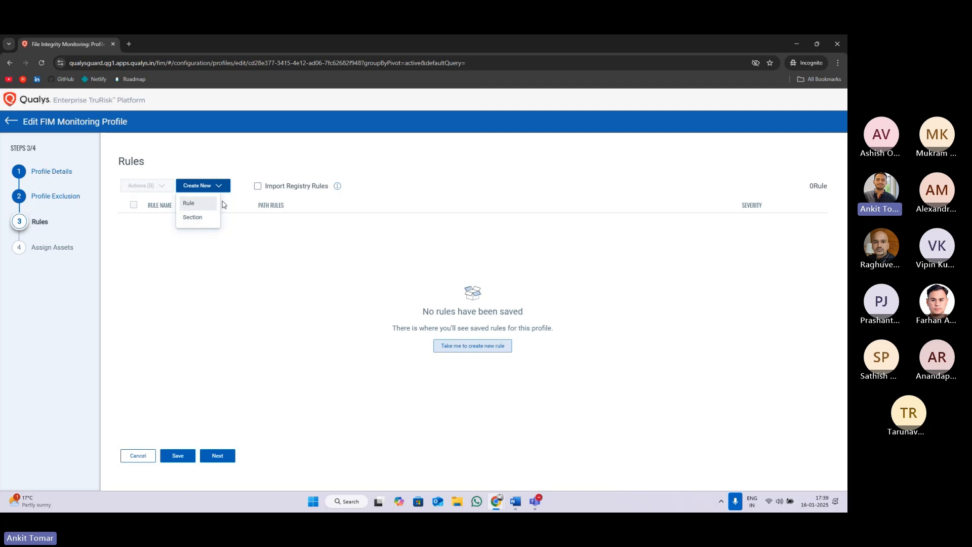
pyautogui.click(230, 243)
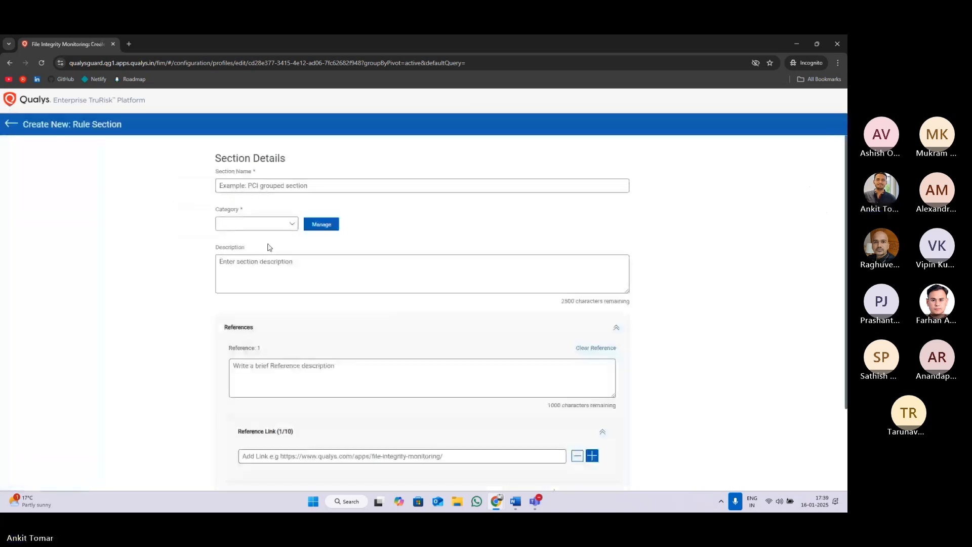
# - Name the section 'Ankit-fFileChangeTrack' and set its category to NIST
pyautogui.click(317, 184)
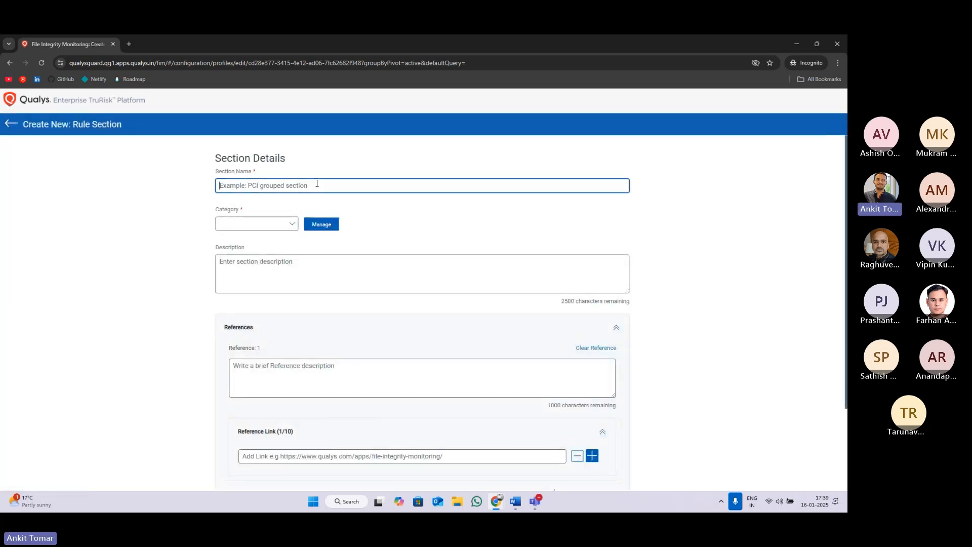
pyautogui.write('Ankit')
pyautogui.write('-f')
pyautogui.write('FileC')
pyautogui.write('hangeTrack')
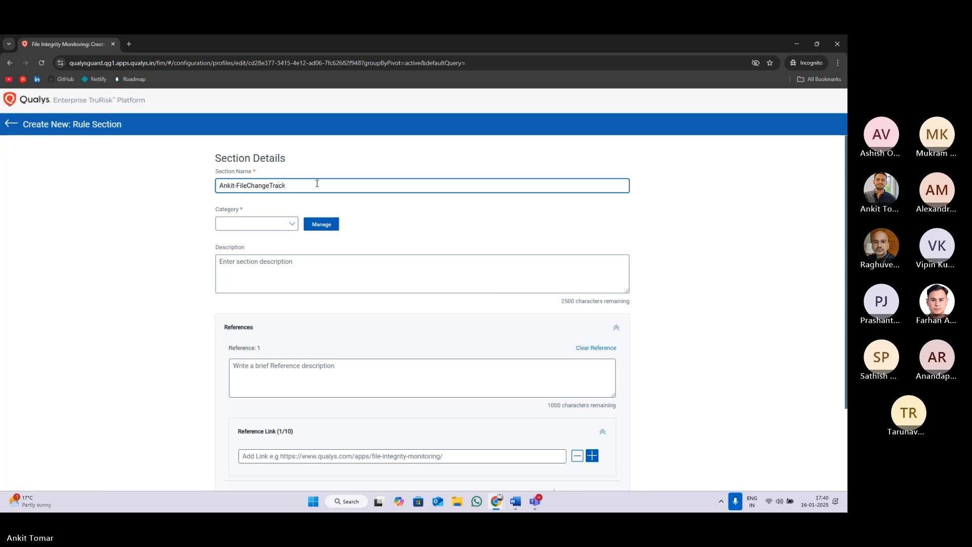
pyautogui.click(442, 212)
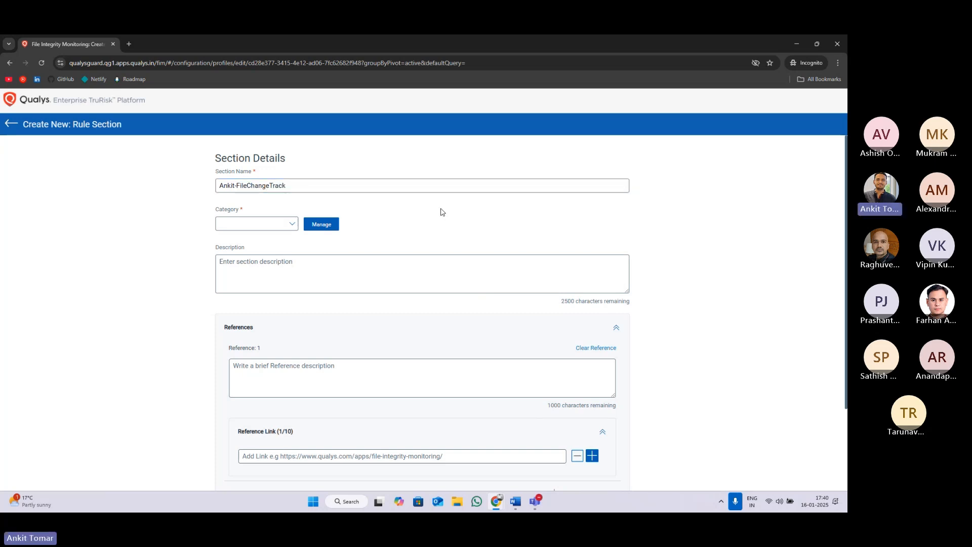
pyautogui.click(239, 224)
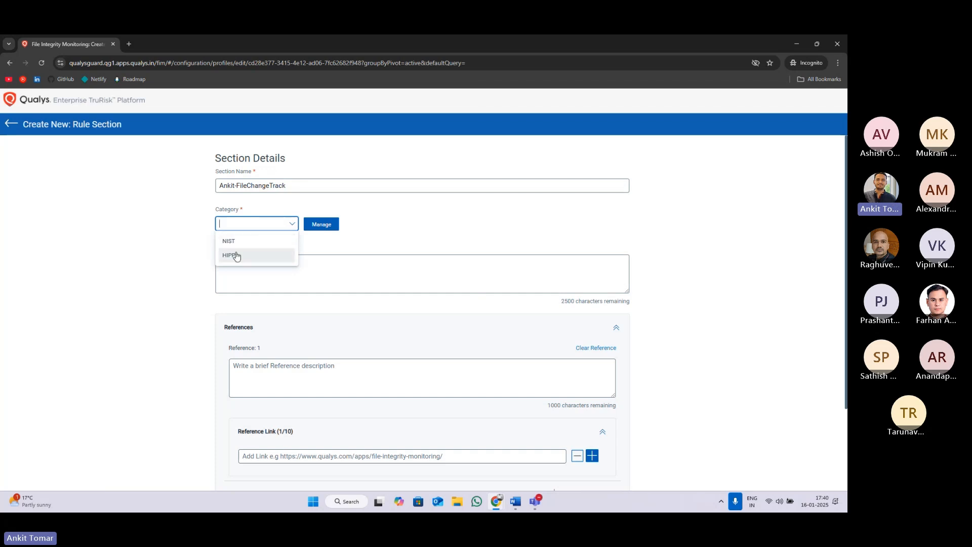
pyautogui.click(321, 224)
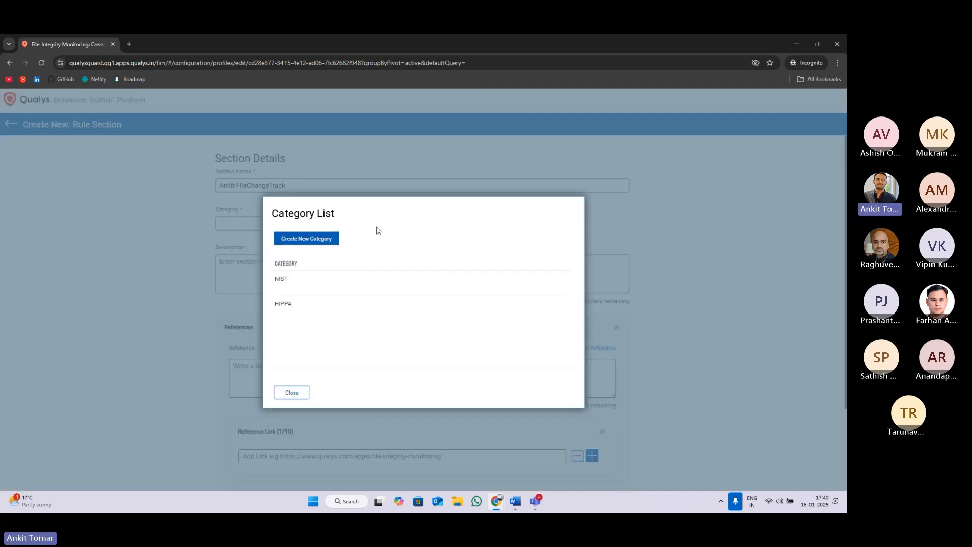
pyautogui.click(327, 242)
pyautogui.click(292, 393)
pyautogui.click(244, 223)
pyautogui.click(244, 241)
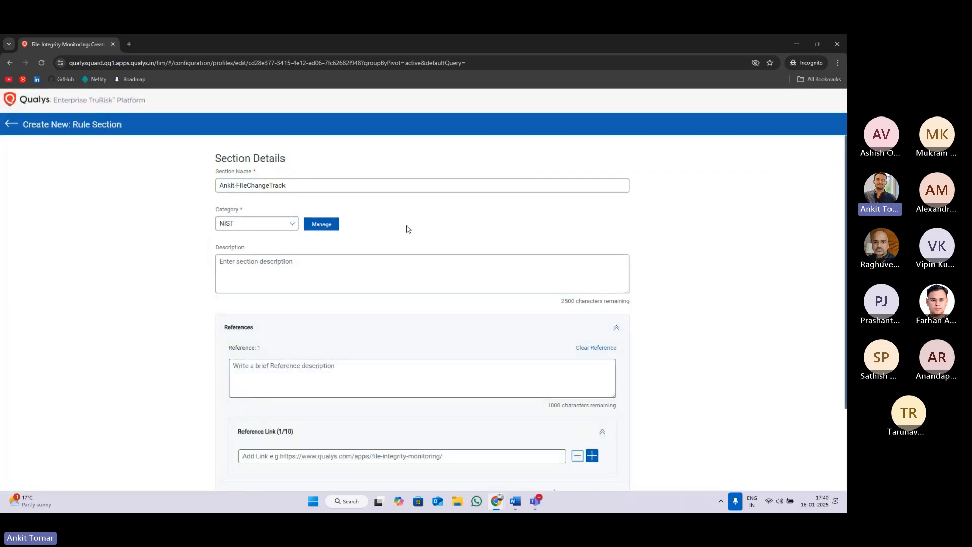
# - Leave the section description empty and save the new rule section
pyautogui.click(282, 265)
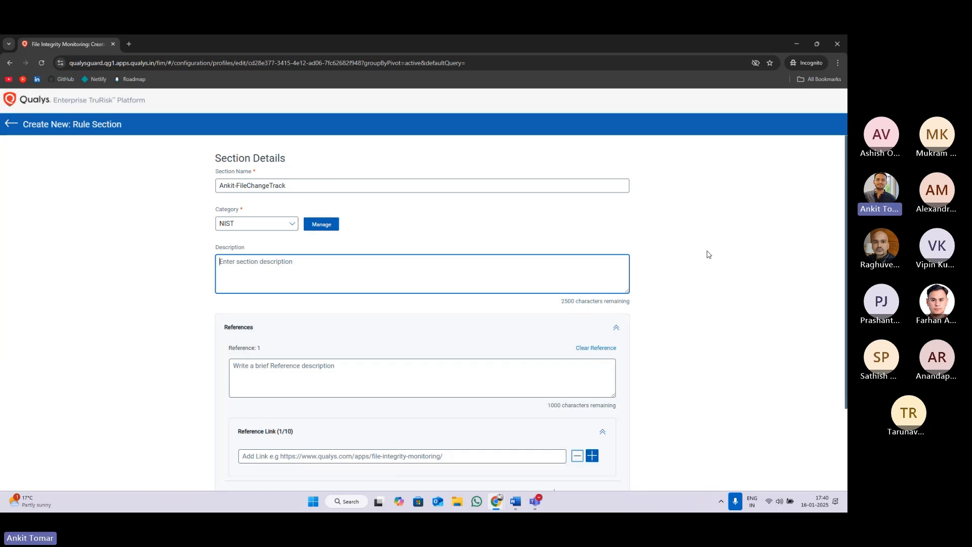
pyautogui.scroll(-3, 726, 290)
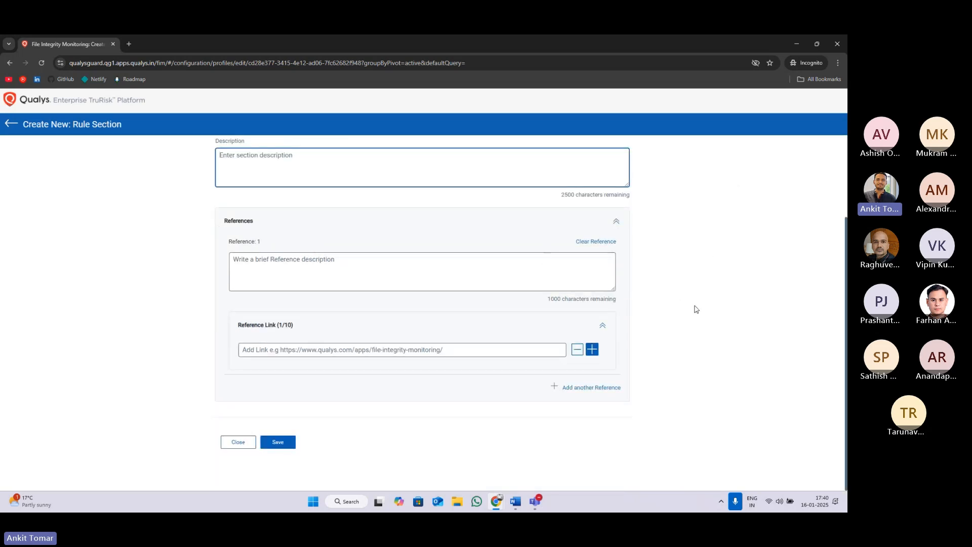
pyautogui.scroll(2, 698, 313)
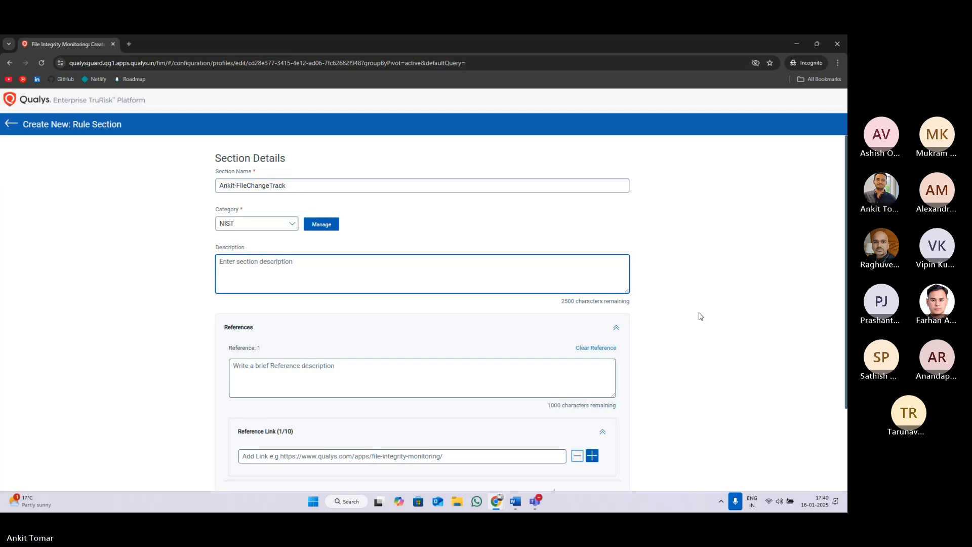
pyautogui.click(700, 316)
pyautogui.scroll(-3, 700, 316)
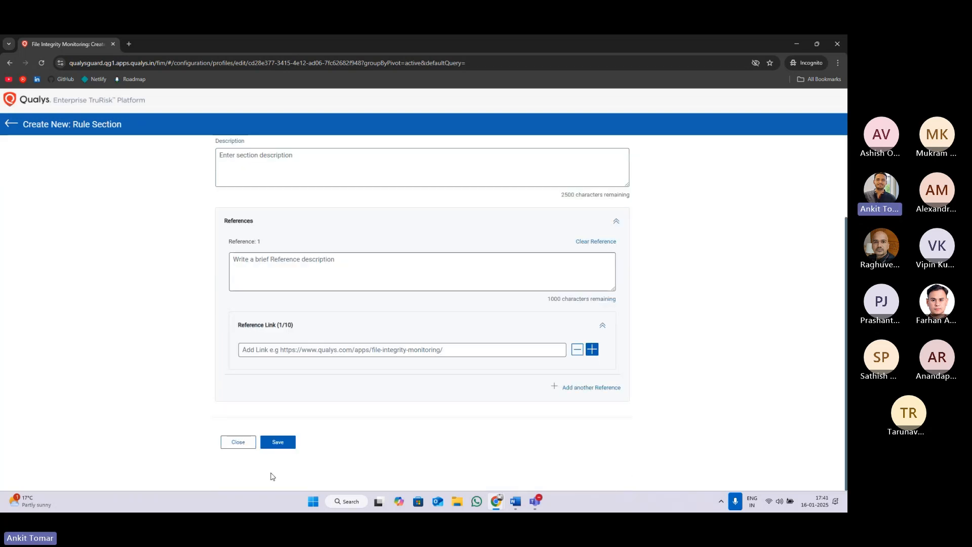
pyautogui.click(281, 449)
# - Save the section and start a new Monitoring Profile Rule with the Rule Name field focused
pyautogui.click(276, 443)
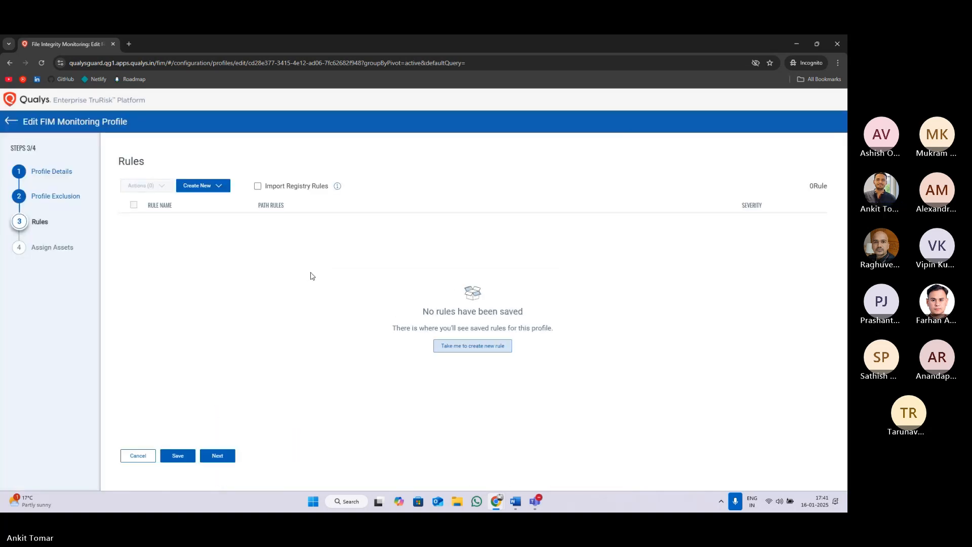
pyautogui.click(188, 187)
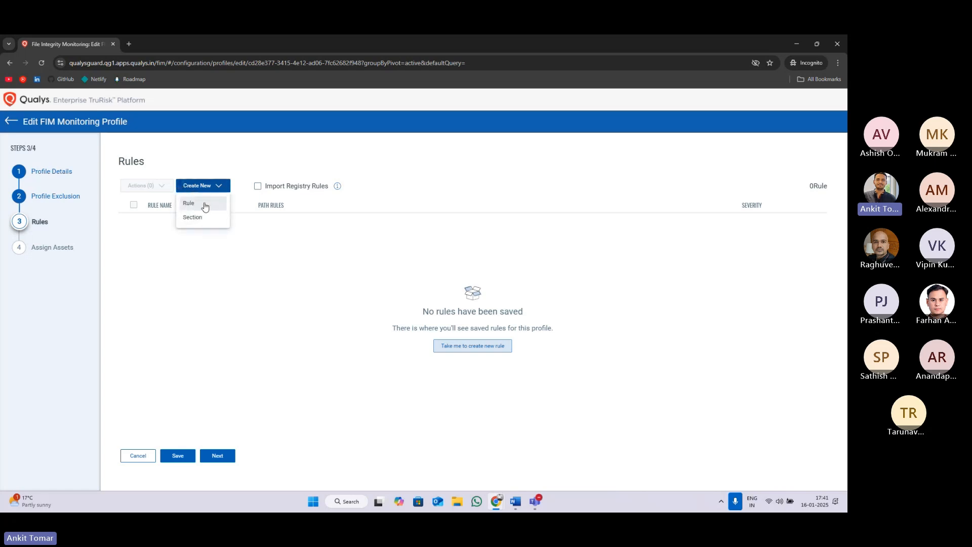
pyautogui.click(204, 206)
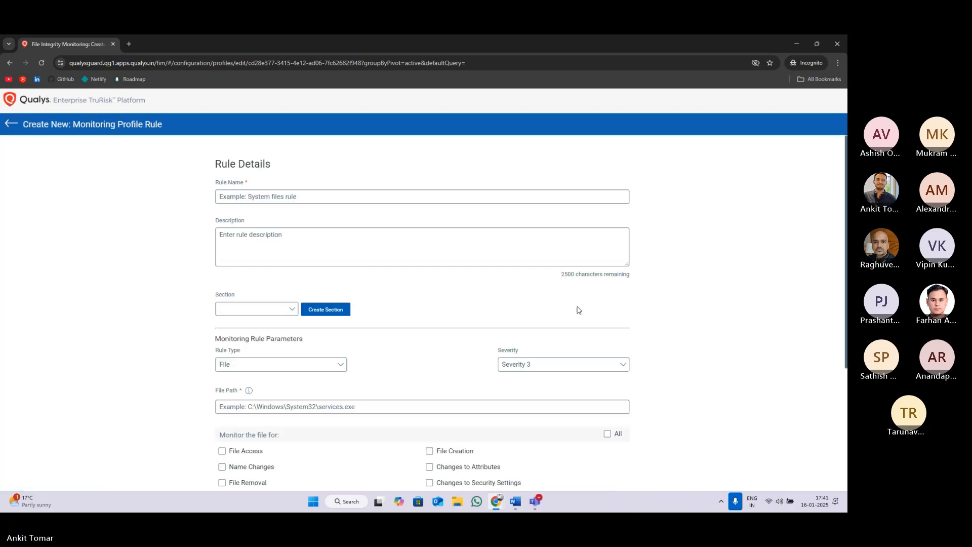
pyautogui.click(288, 200)
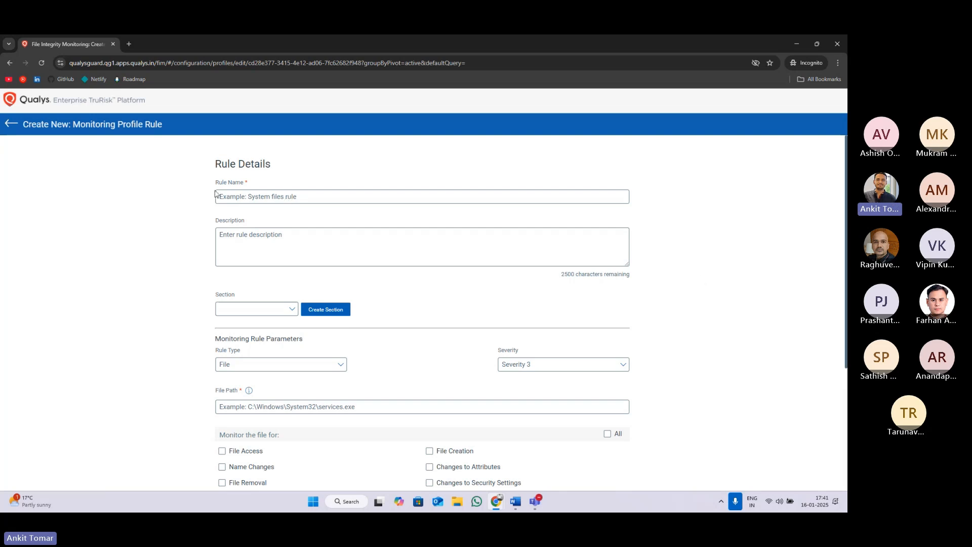
pyautogui.click(292, 196)
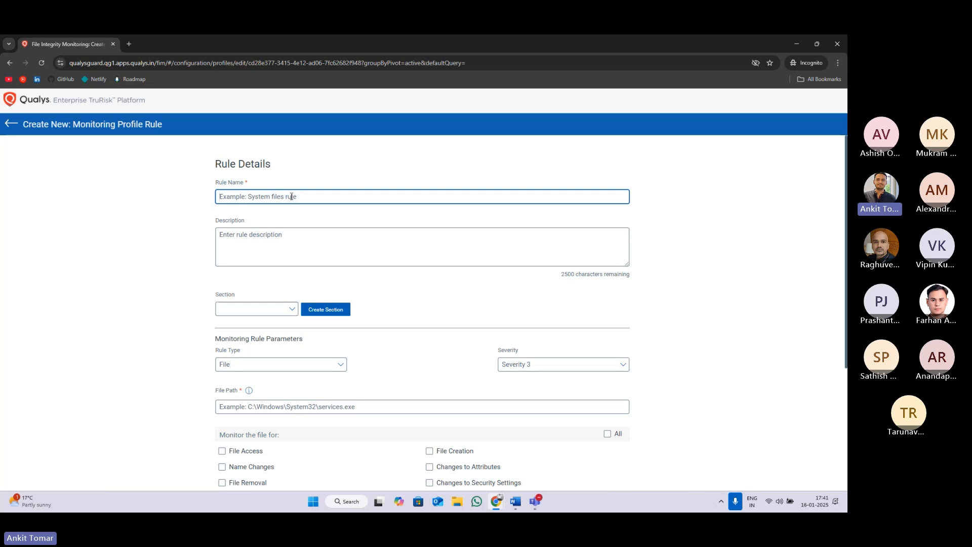
# - In Azure, filter virtual machines by 'qualys', select Qualys-Win2k19 and highlight its public IP
pyautogui.moveTo(498, 504)
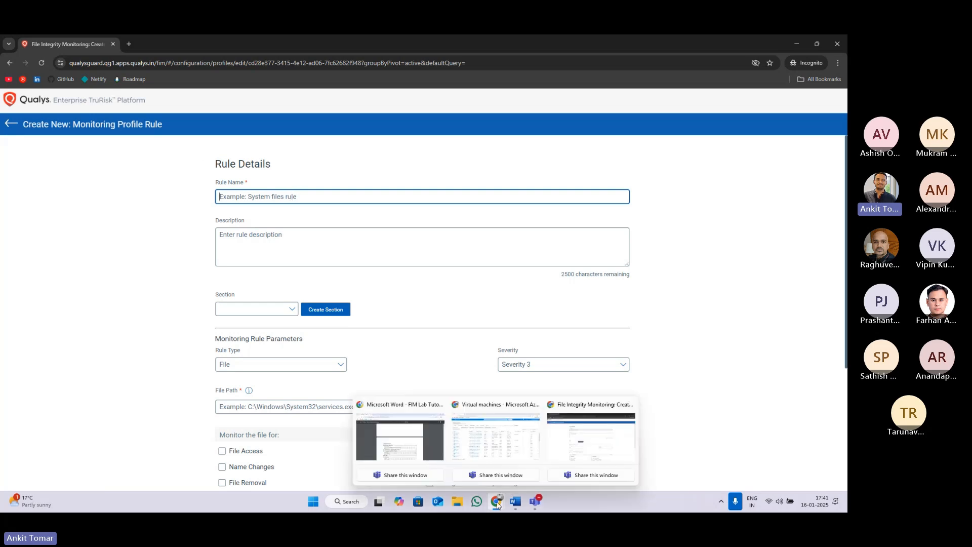
pyautogui.click(503, 440)
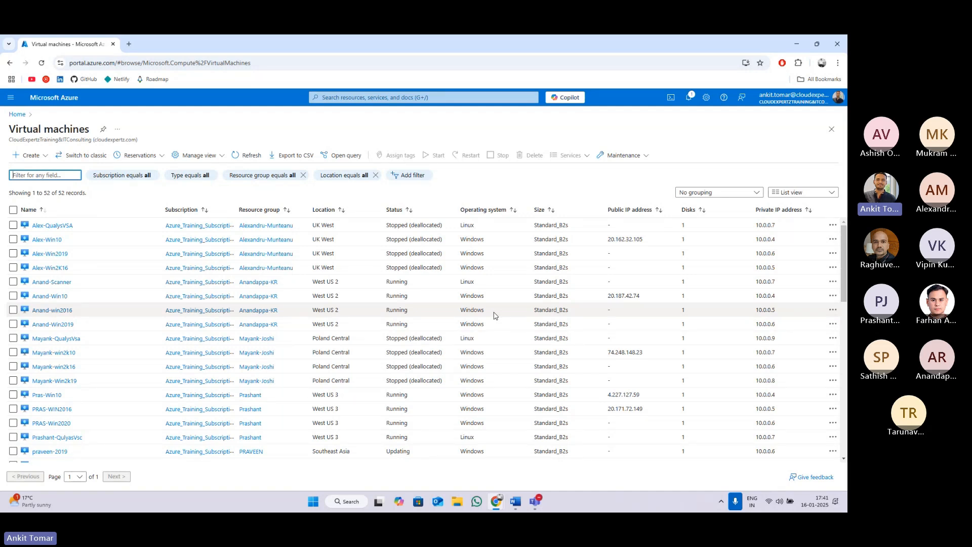
pyautogui.write('qualys')
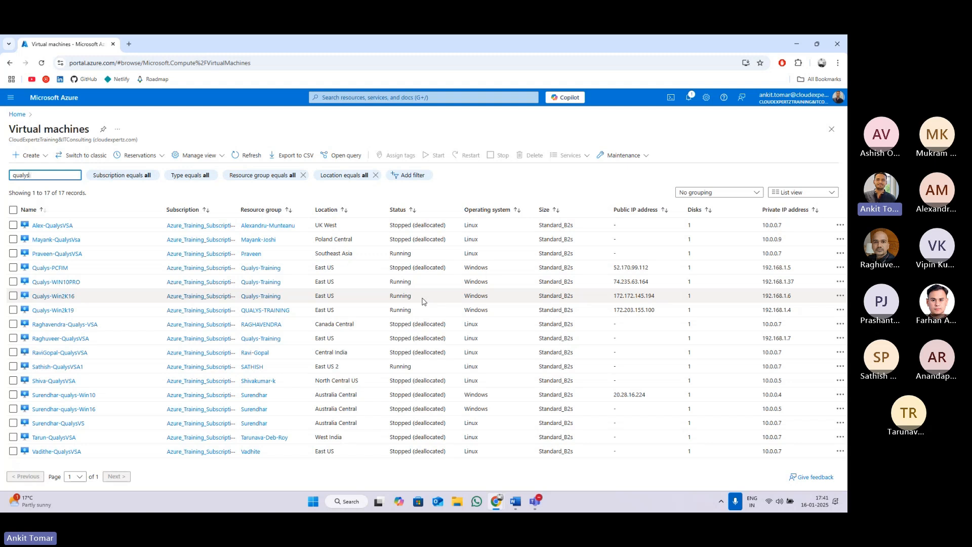
pyautogui.click(13, 310)
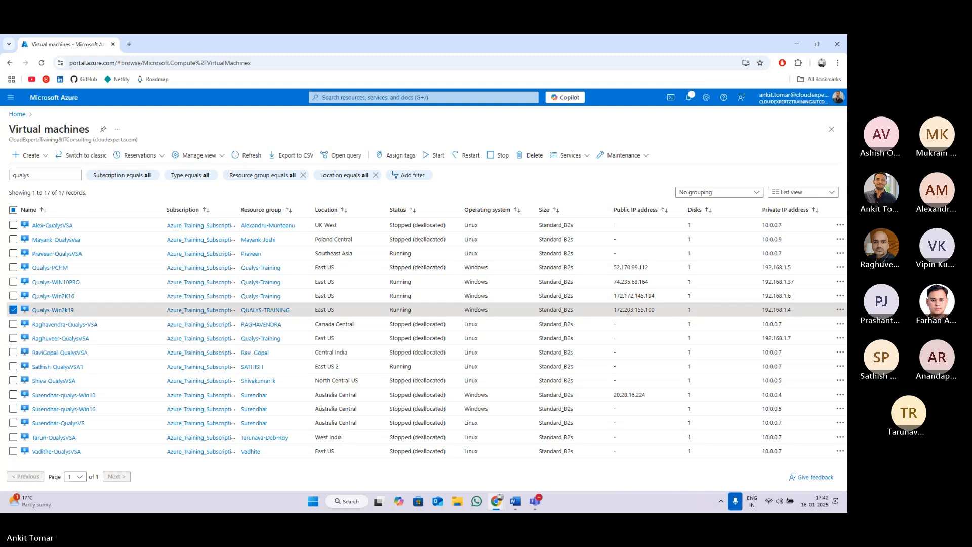
pyautogui.moveTo(608, 313); pyautogui.dragTo(663, 313)
pyautogui.press('super')
# - Connect via Remote Desktop to 172.203.155.100, trusting its certificate, then close Server Manager
pyautogui.write('rdp')
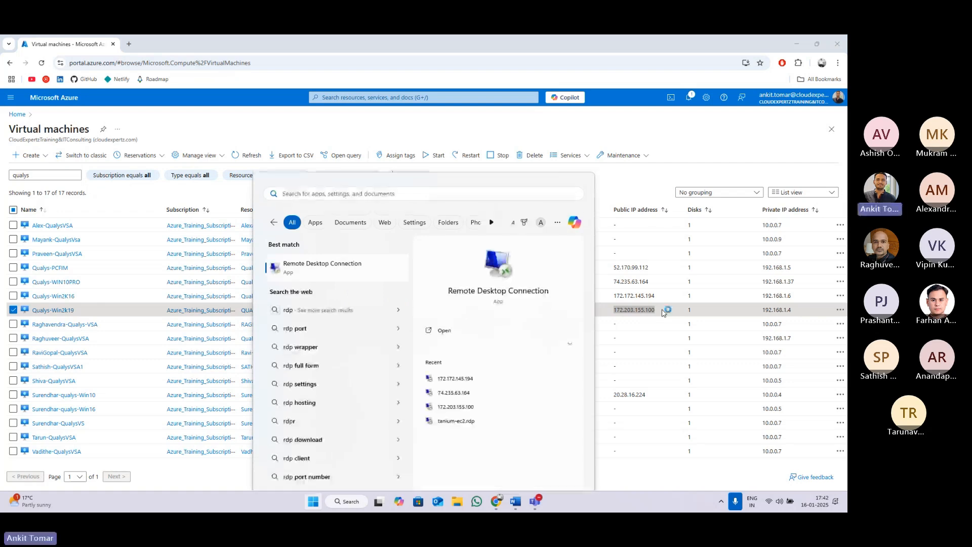
pyautogui.press('Return')
pyautogui.press('BackSpace')
pyautogui.press('Return')
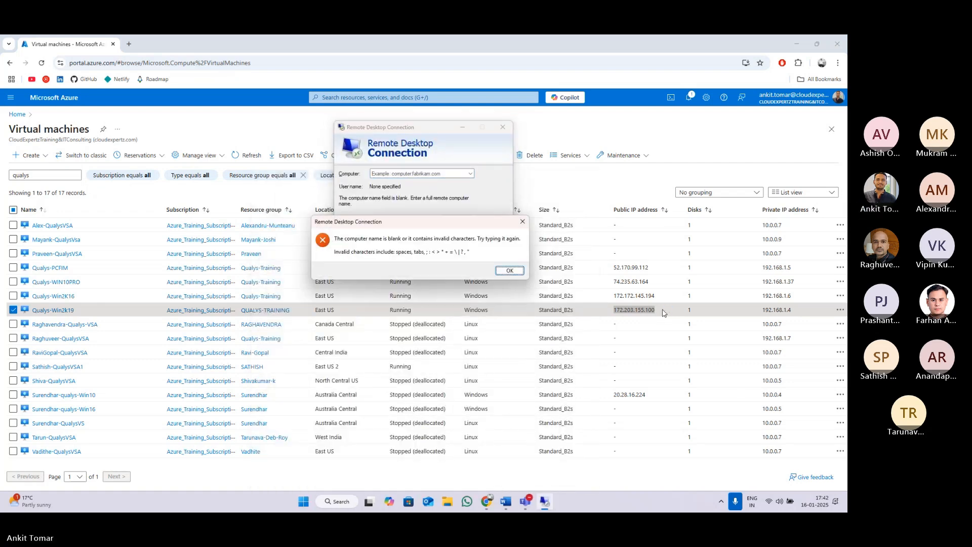
pyautogui.press('Left')
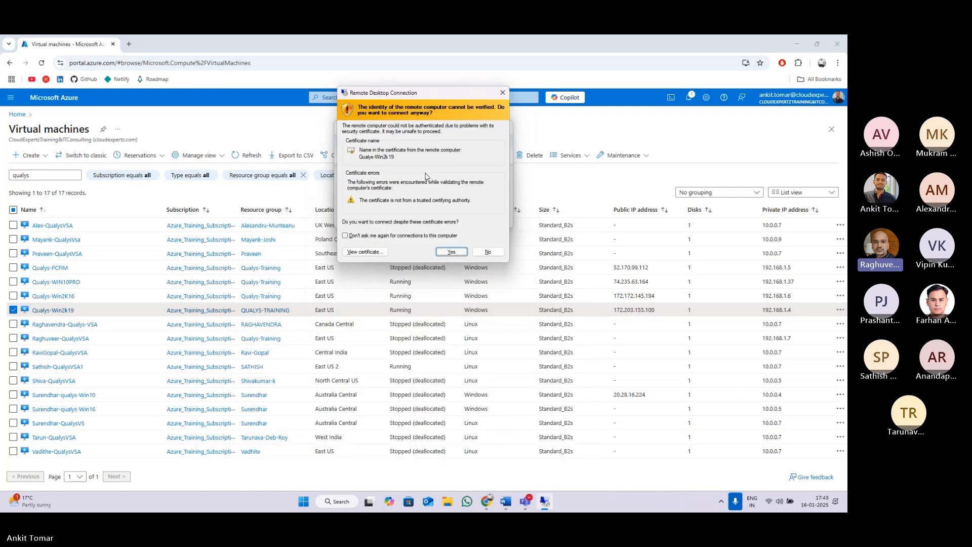
pyautogui.press('Return')
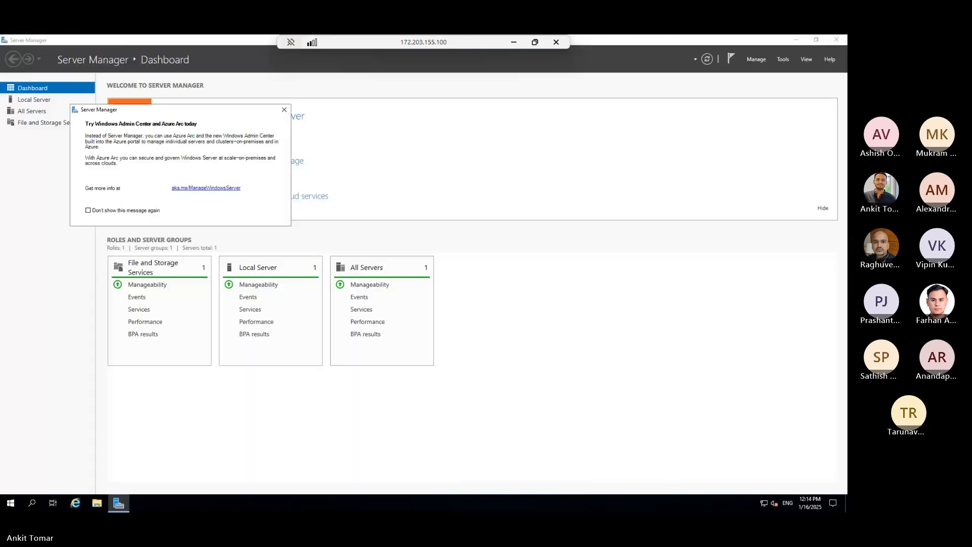
pyautogui.click(284, 110)
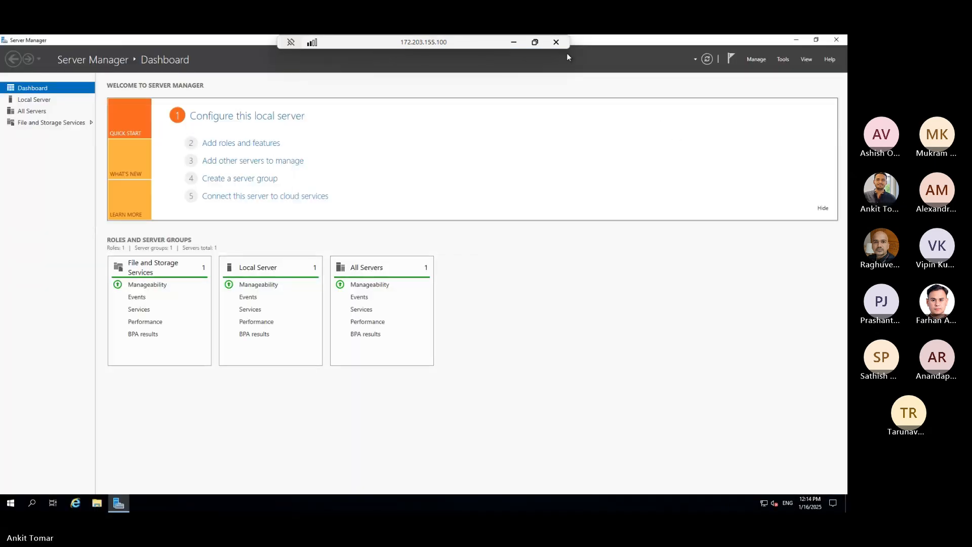
pyautogui.click(837, 39)
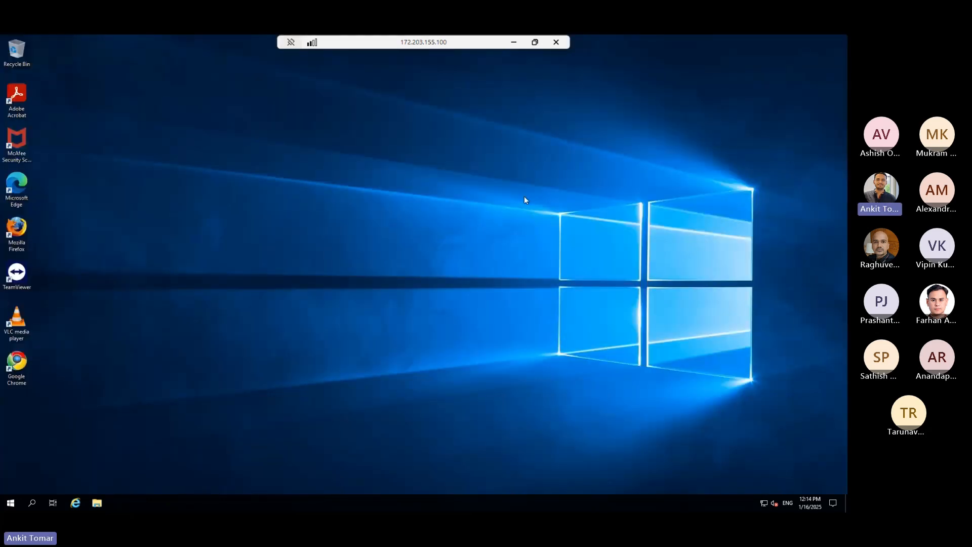
# - Confirm Qualys Cloud Agent runs in Task Manager, close it, refresh the desktop, and launch File Explorer
pyautogui.hotkey('ctrl', 'shift', 'Escape')
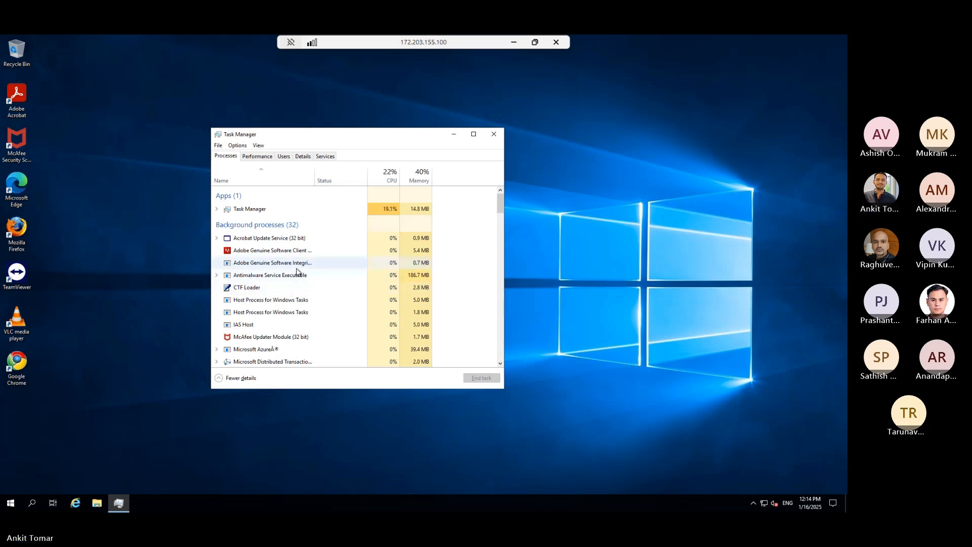
pyautogui.scroll(-2, 297, 271)
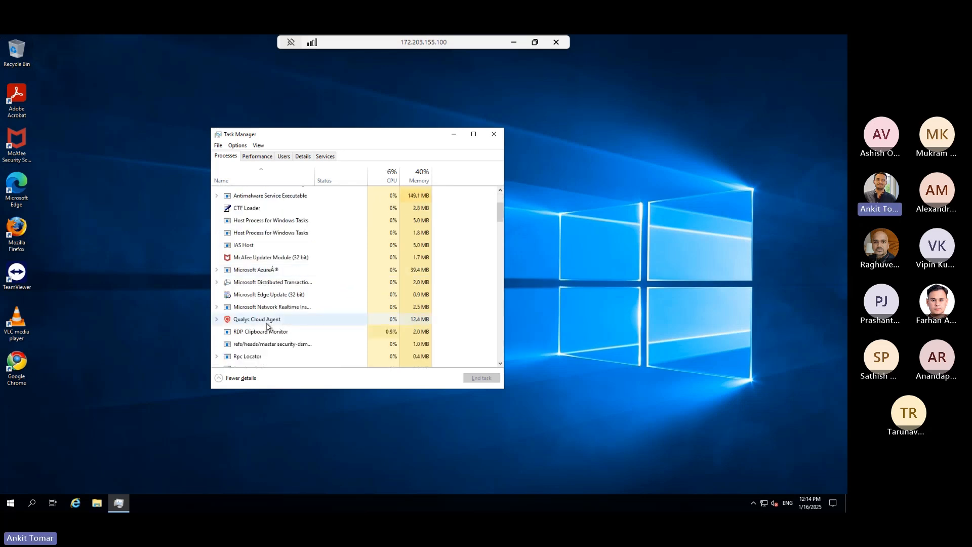
pyautogui.click(494, 135)
pyautogui.rightClick(343, 118)
pyautogui.click(367, 144)
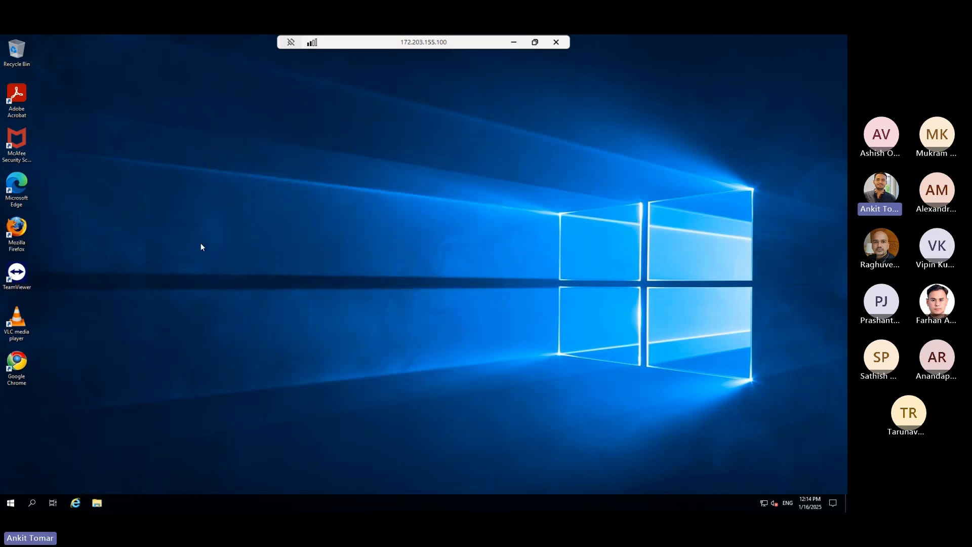
pyautogui.press('super+e')
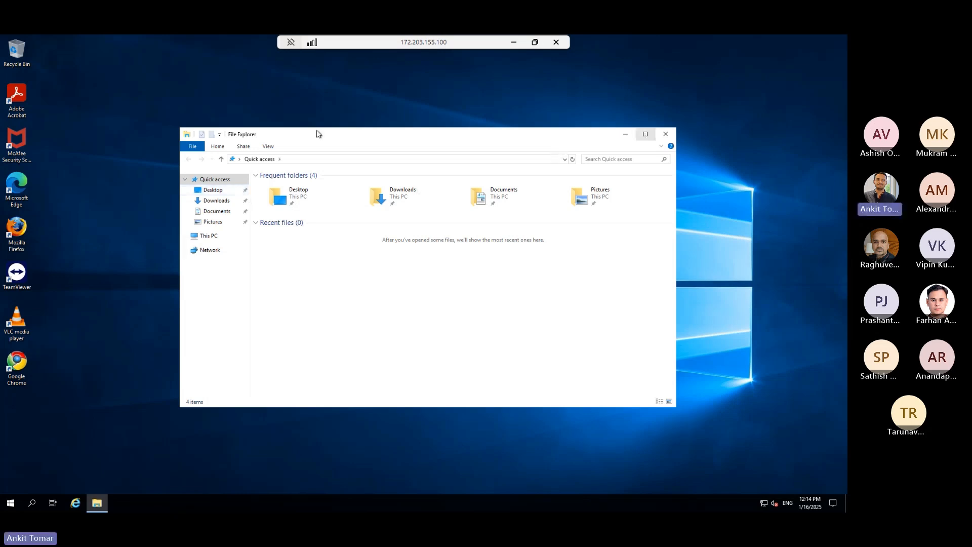
# - Find firefox20011.exe in the remote Downloads folder, then minimize the Remote Desktop session
pyautogui.click(645, 134)
pyautogui.click(34, 110)
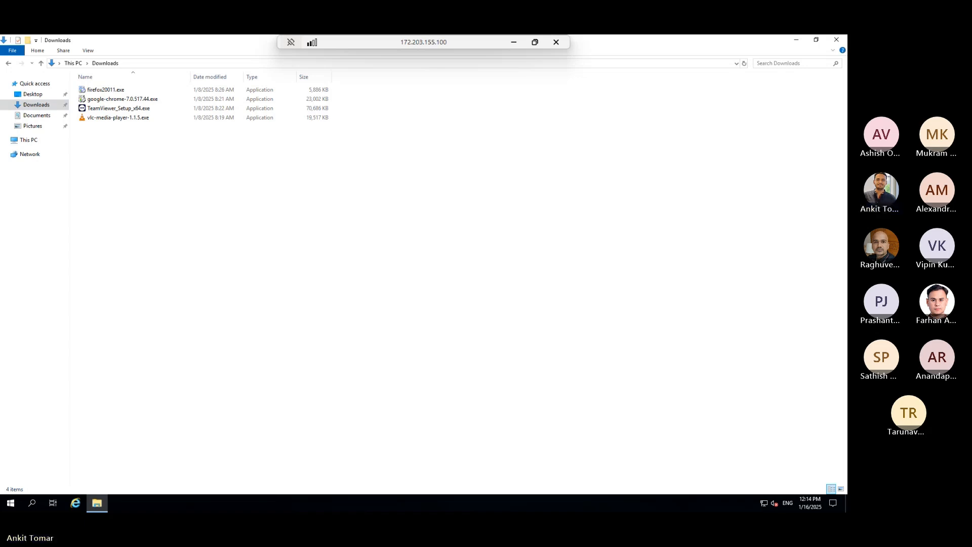
pyautogui.moveTo(476, 42); pyautogui.dragTo(296, 42)
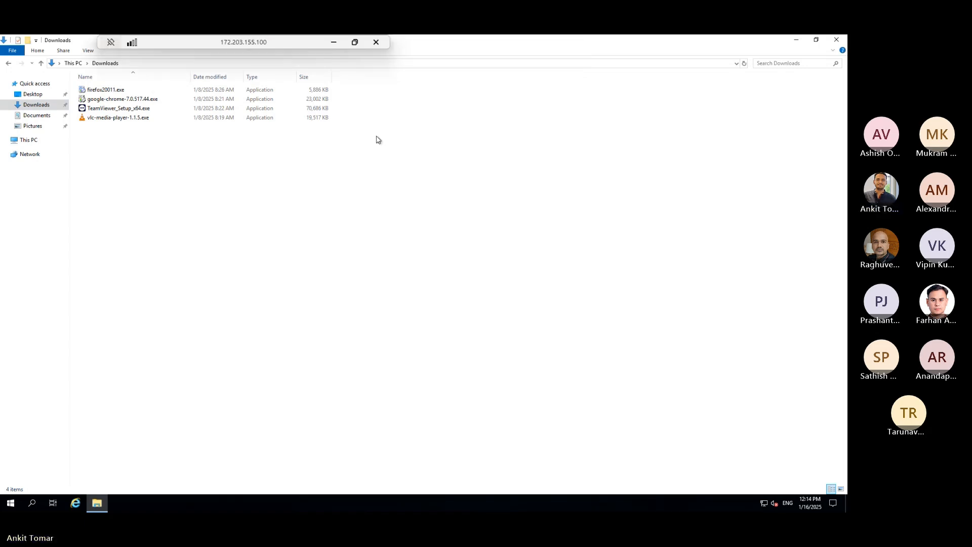
pyautogui.click(136, 121)
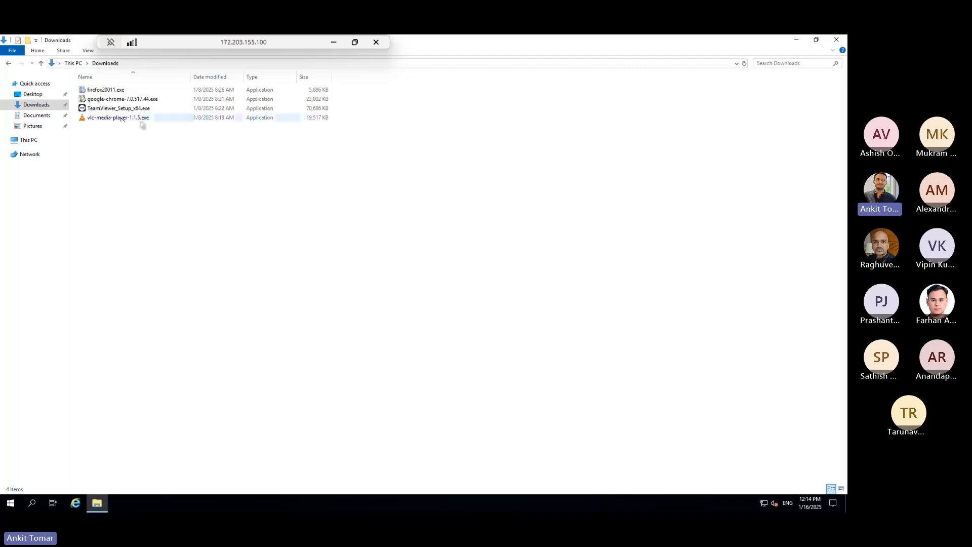
pyautogui.click(104, 90)
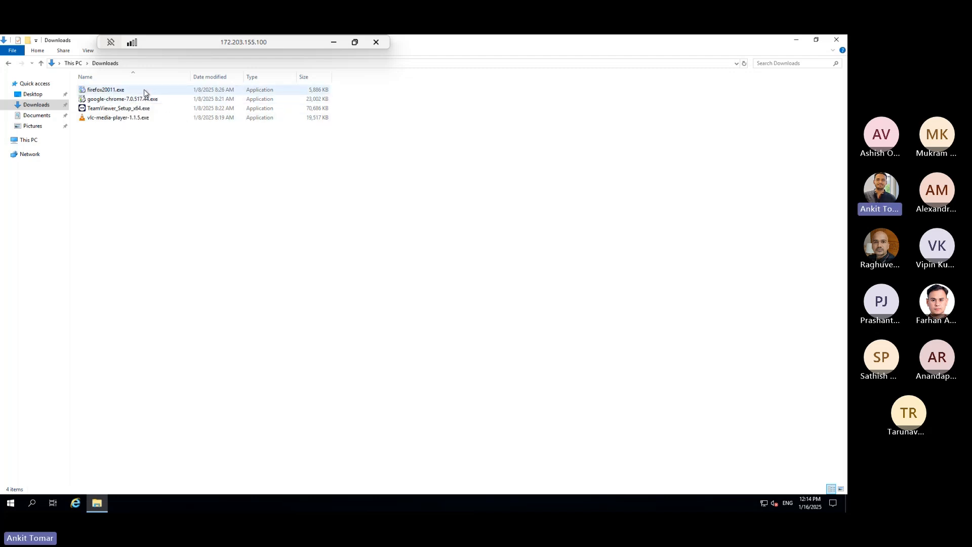
pyautogui.doubleClick(80, 44)
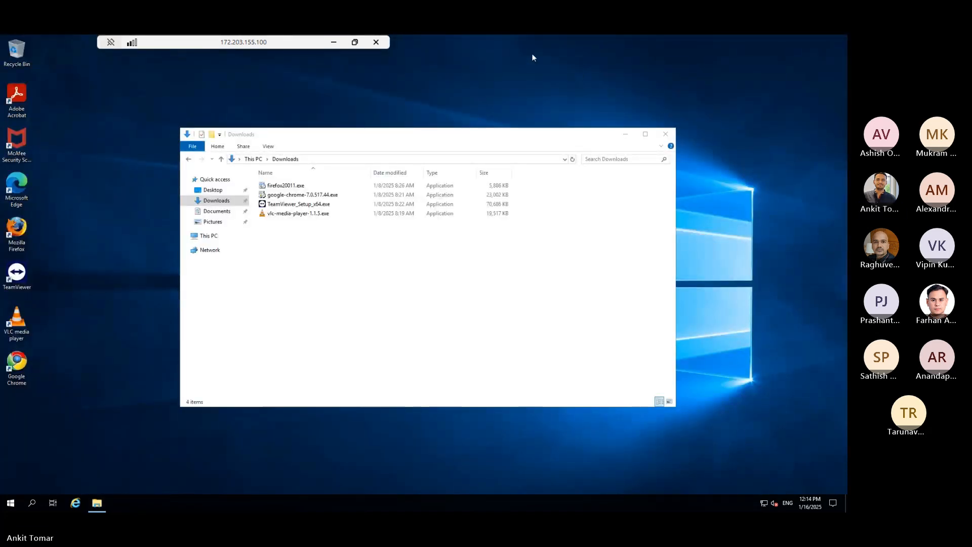
pyautogui.click(333, 42)
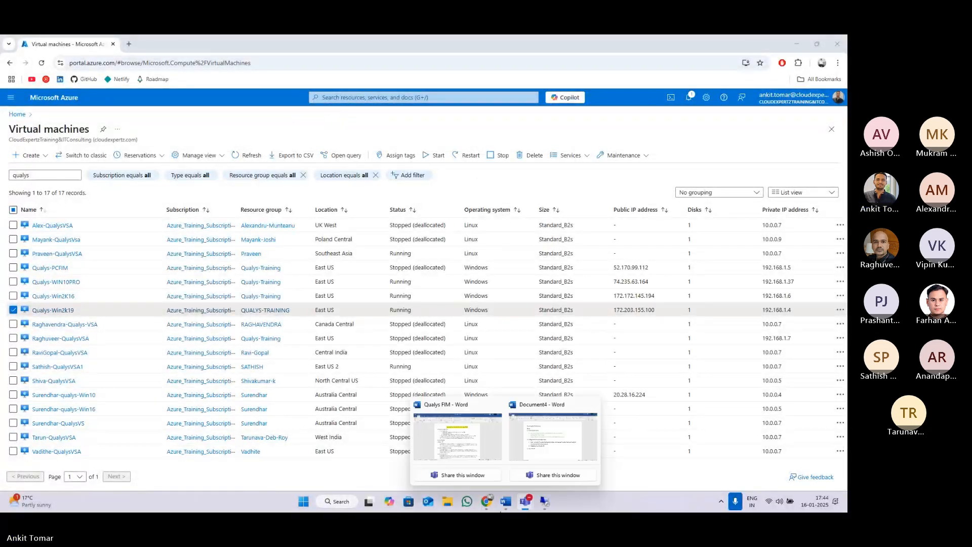
# - Bring the Qualys File Integrity Monitoring rule form window to the front from the taskbar
pyautogui.moveTo(520, 505)
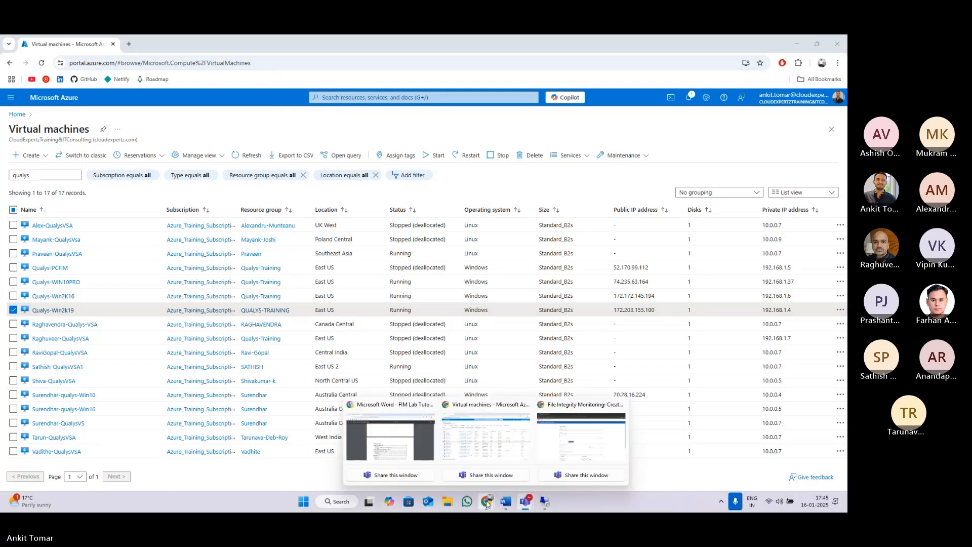
pyautogui.click(581, 437)
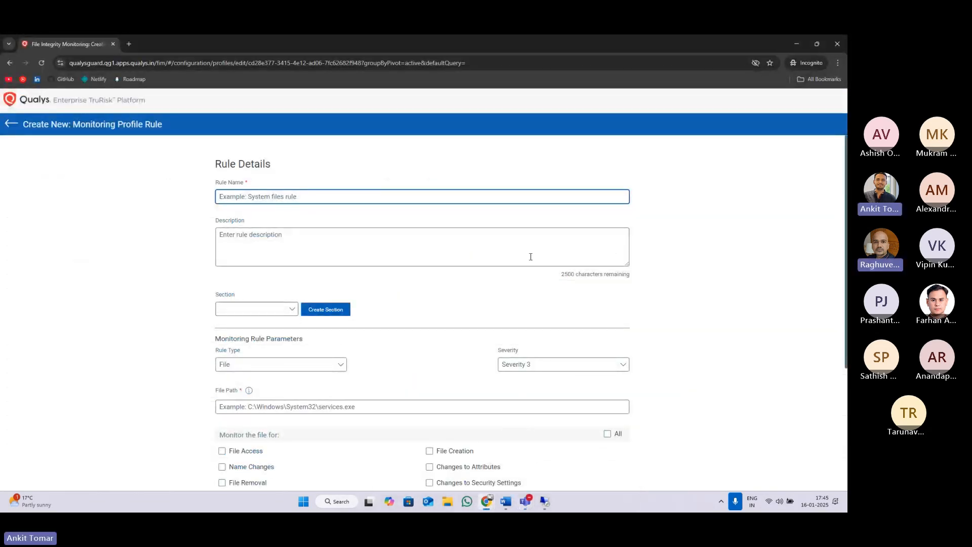
# - Enter the presenter's name plus '-FirfoxChange' as the Rule Name, leaving Description blank
pyautogui.write('Ankit-')
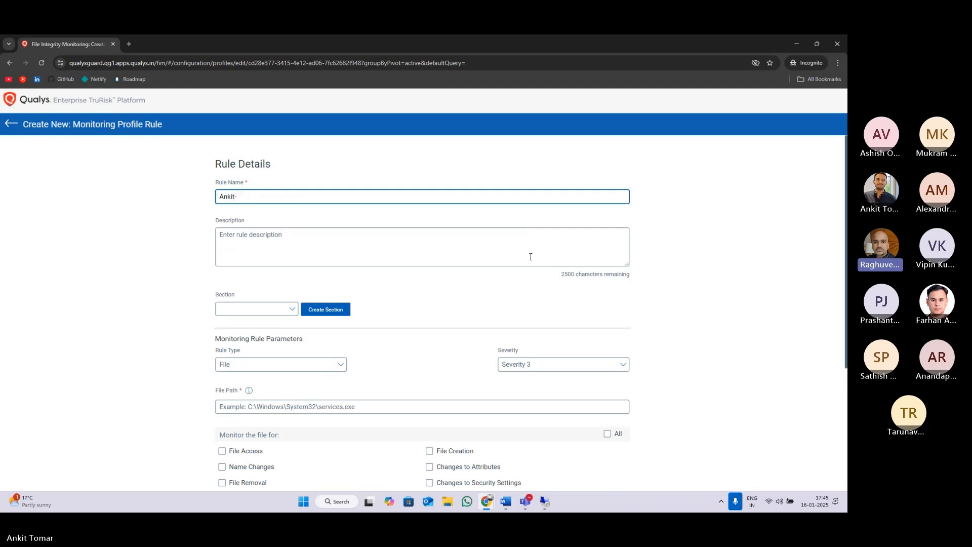
pyautogui.write('c')
pyautogui.press('BackSpace')
pyautogui.write('FirefoxChange')
pyautogui.press('BackSpace')
pyautogui.click(191, 215)
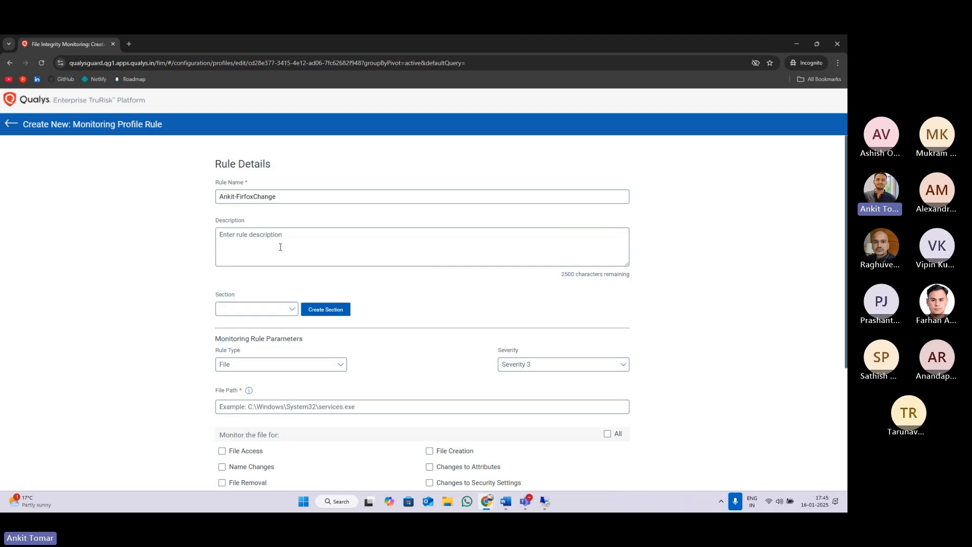
pyautogui.click(339, 243)
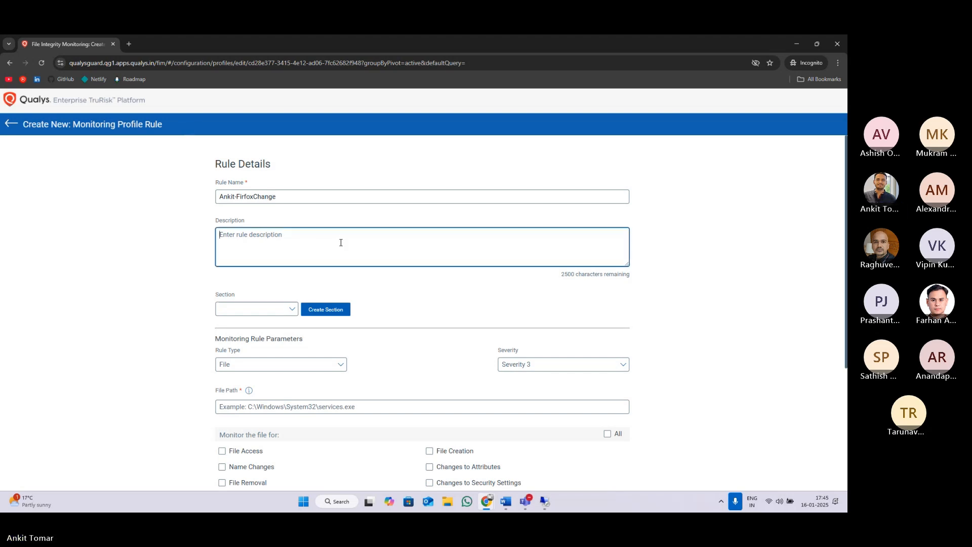
pyautogui.click(239, 279)
# - Put the rule in the presenter's FileChangeTrack section, keeping rule type File and Severity 3
pyautogui.scroll(-2, 371, 277)
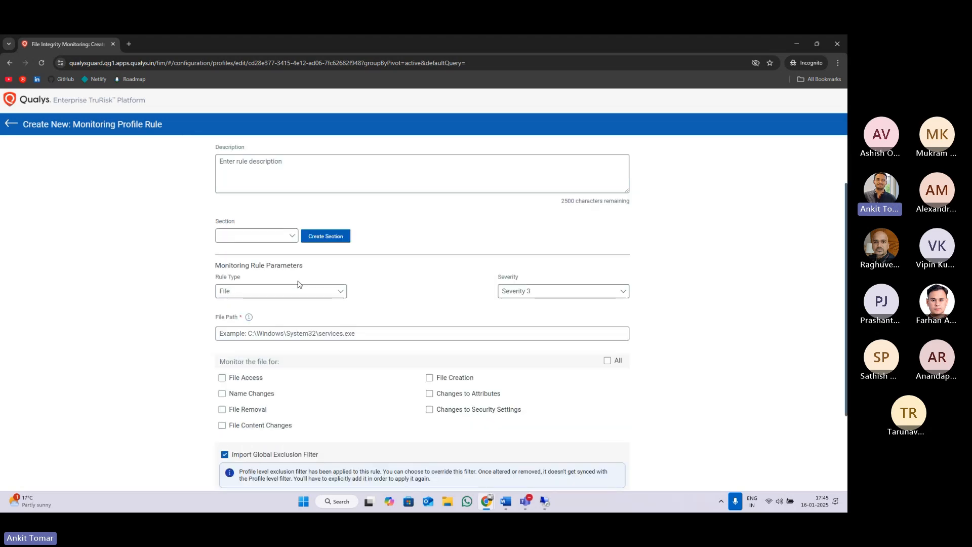
pyautogui.click(281, 236)
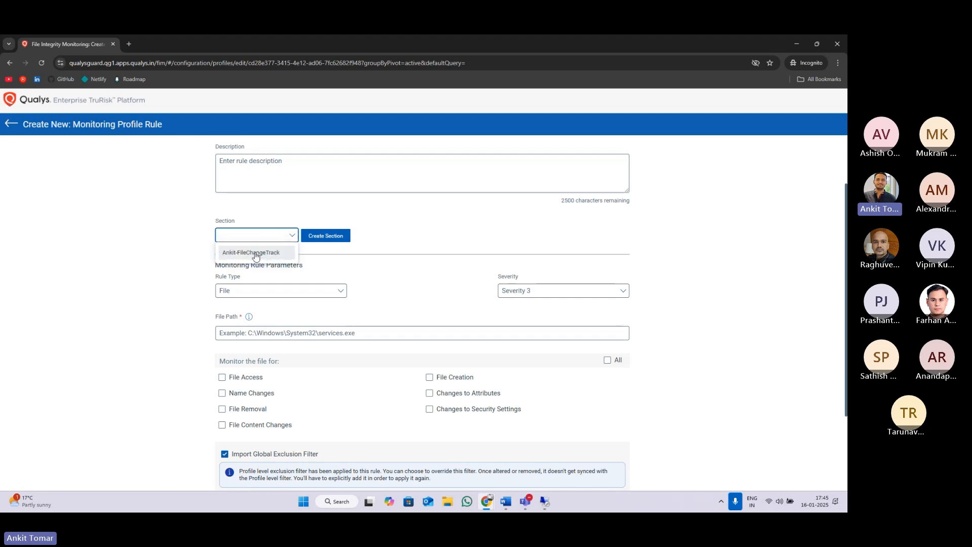
pyautogui.click(255, 255)
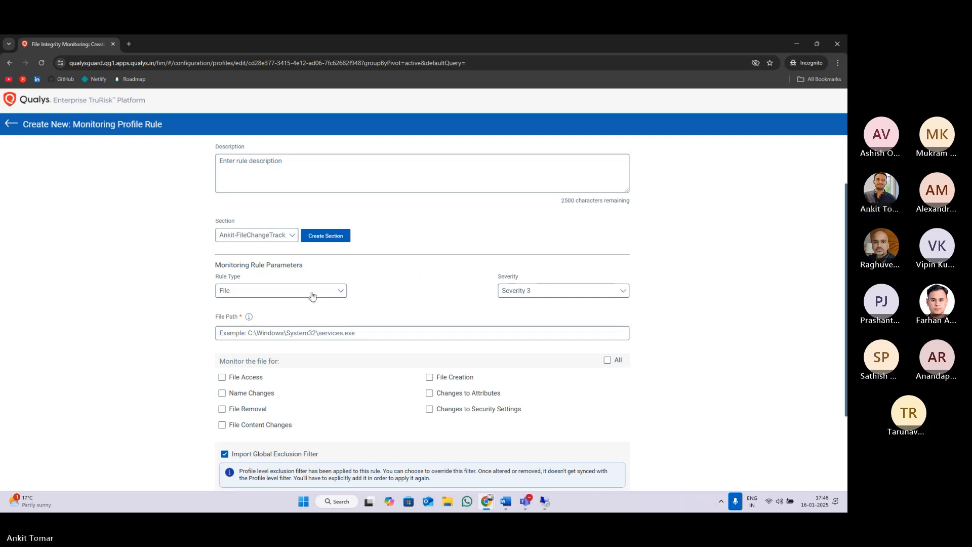
pyautogui.click(253, 293)
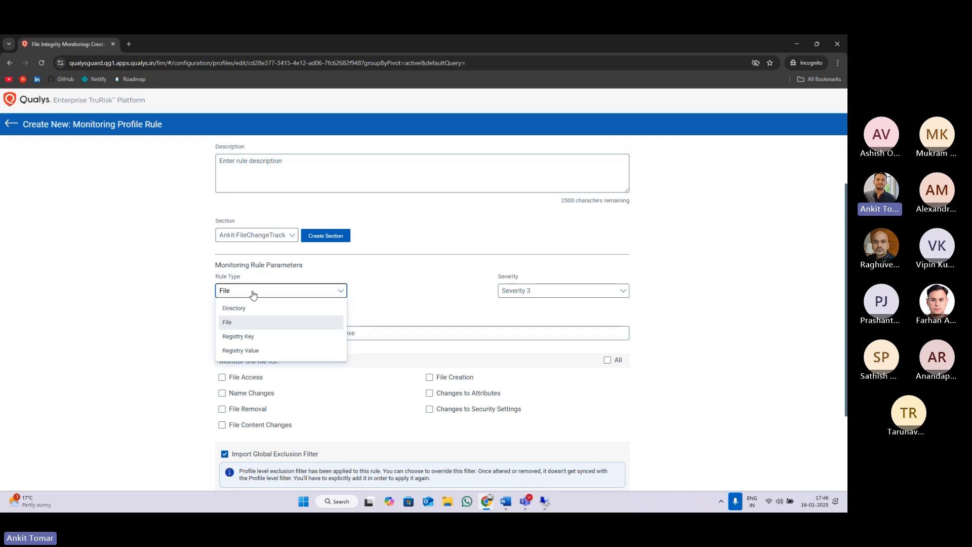
pyautogui.click(233, 322)
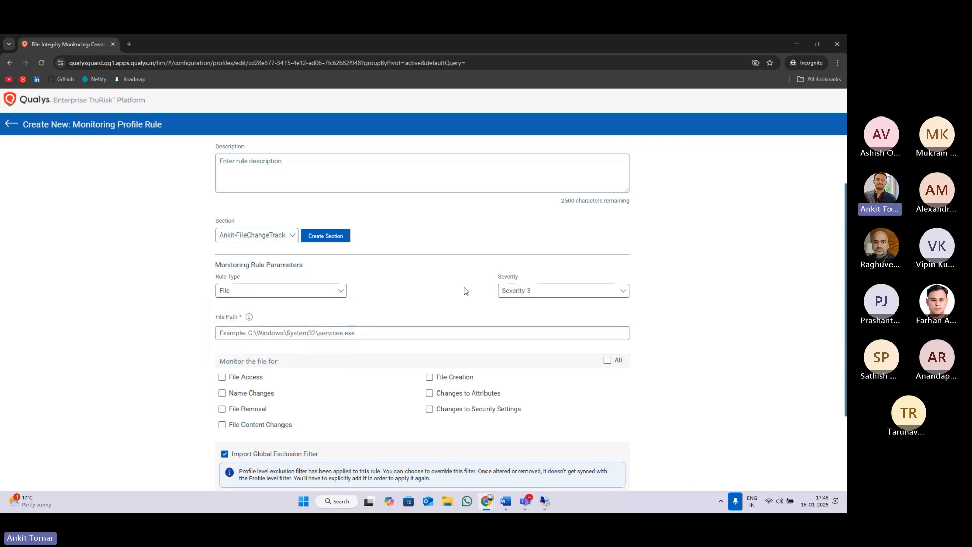
pyautogui.click(547, 295)
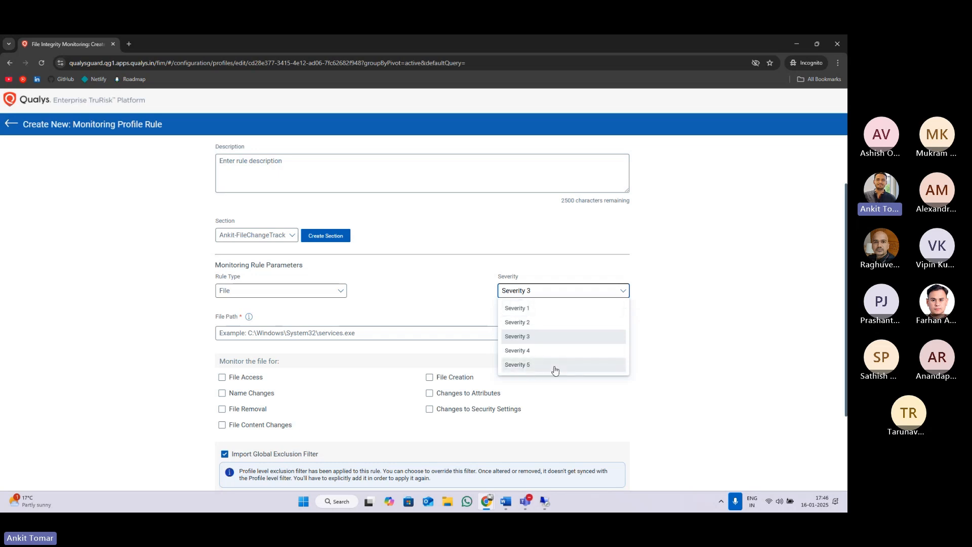
pyautogui.click(536, 338)
# - Focus the File Path field, then minimize the Qualys browser to return to Azure
pyautogui.scroll(-1, 675, 304)
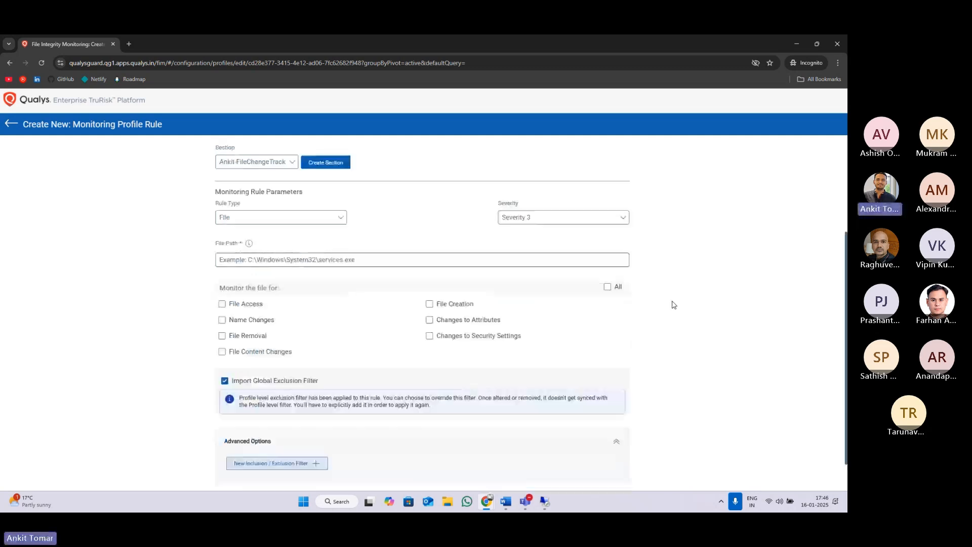
pyautogui.click(278, 260)
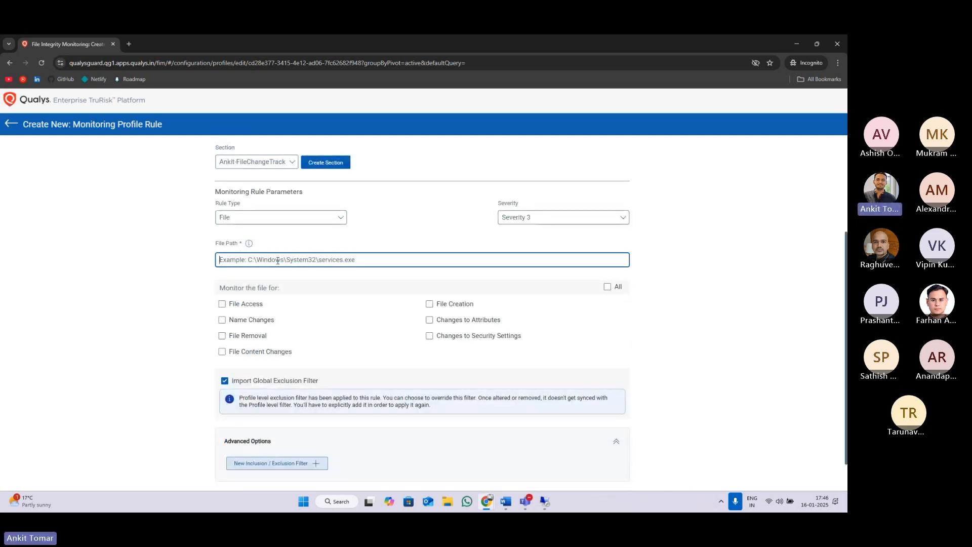
pyautogui.scroll(1, 279, 268)
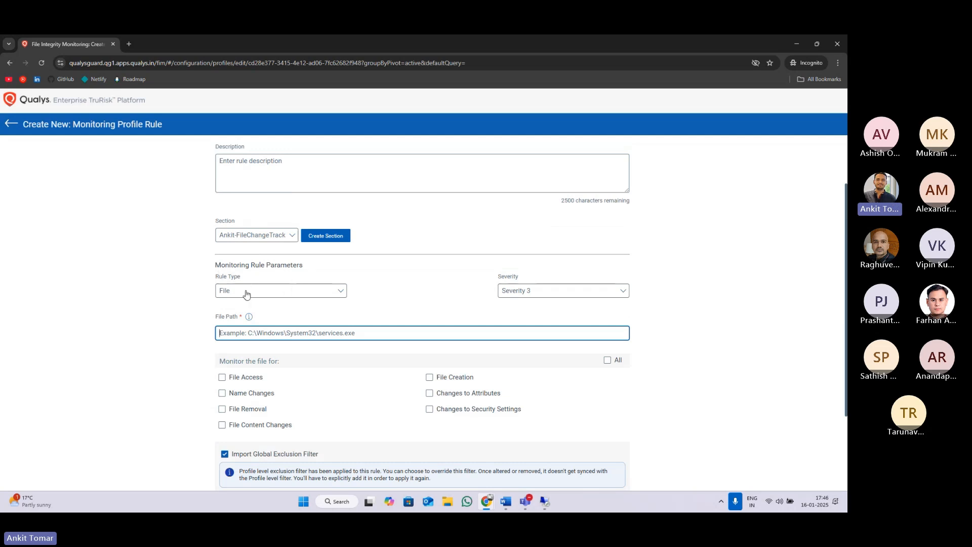
pyautogui.scroll(-1, 334, 282)
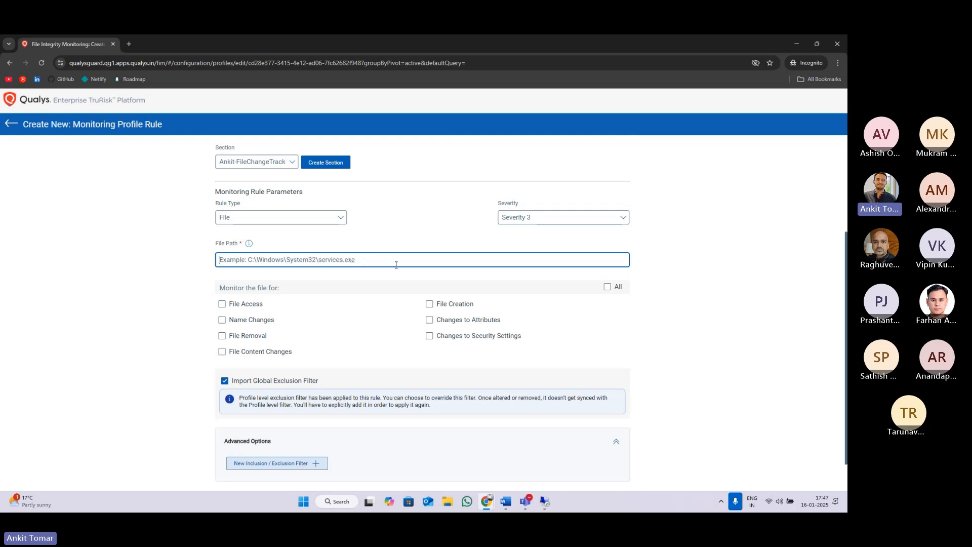
pyautogui.click(796, 44)
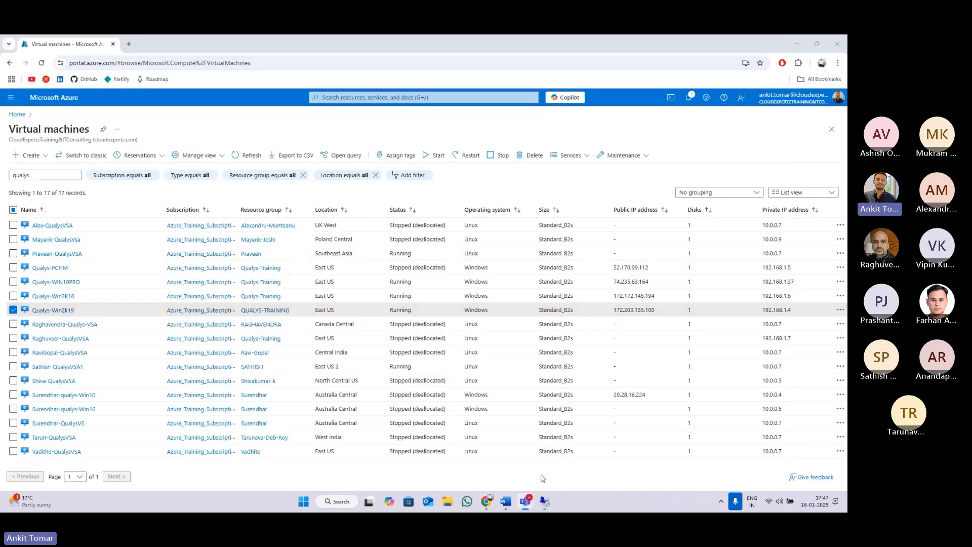
# - In the remote Explorer, select and copy the Downloads folder name from the address bar
pyautogui.click(544, 501)
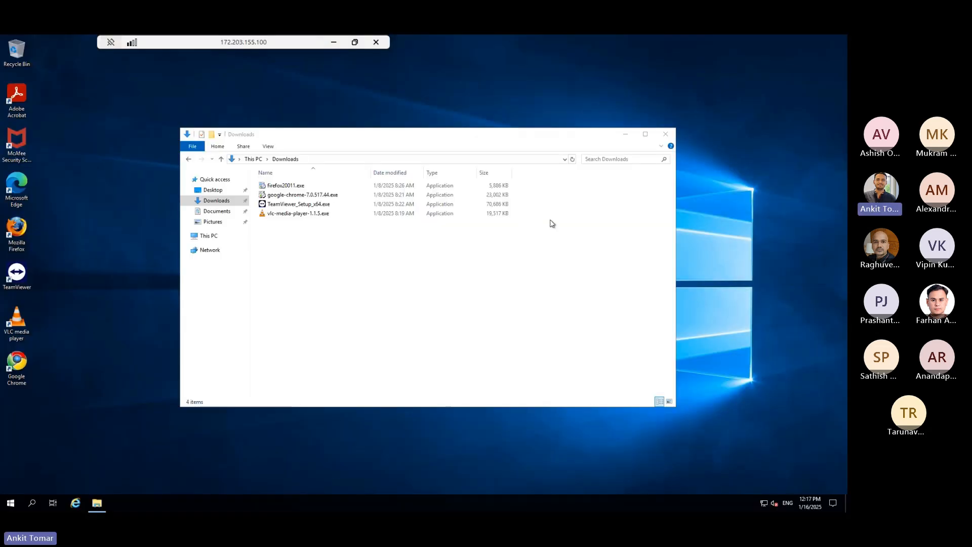
pyautogui.click(322, 186)
pyautogui.rightClick(323, 186)
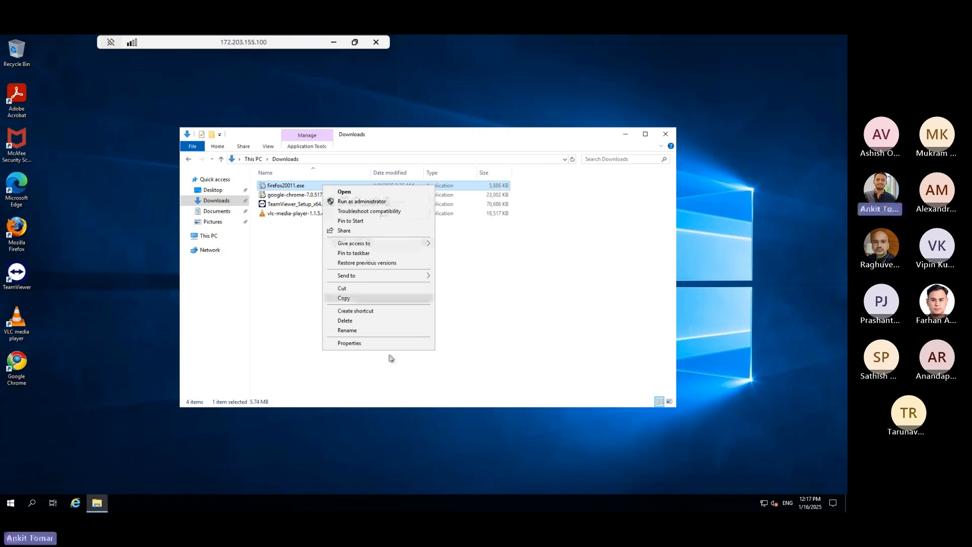
pyautogui.click(291, 277)
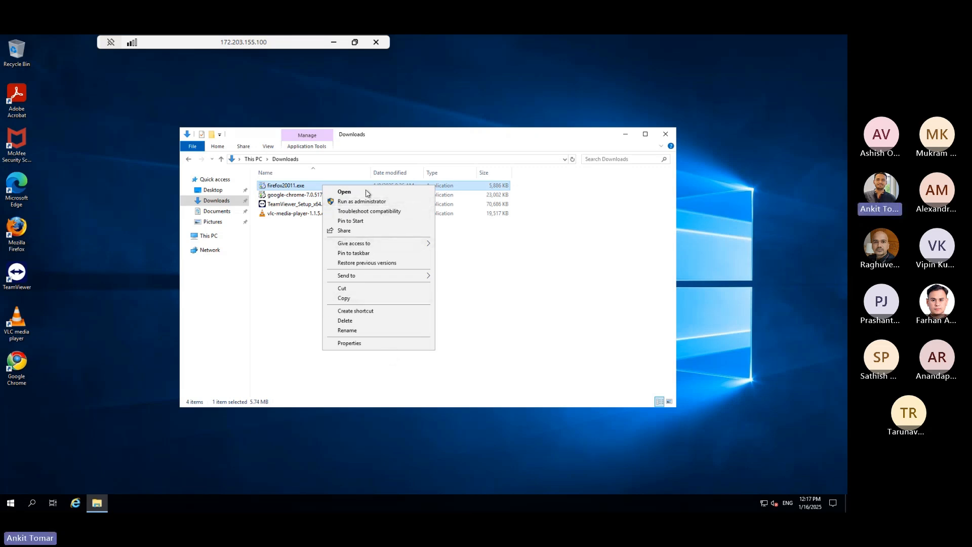
pyautogui.click(311, 159)
pyautogui.hotkey('ctrl', 'c')
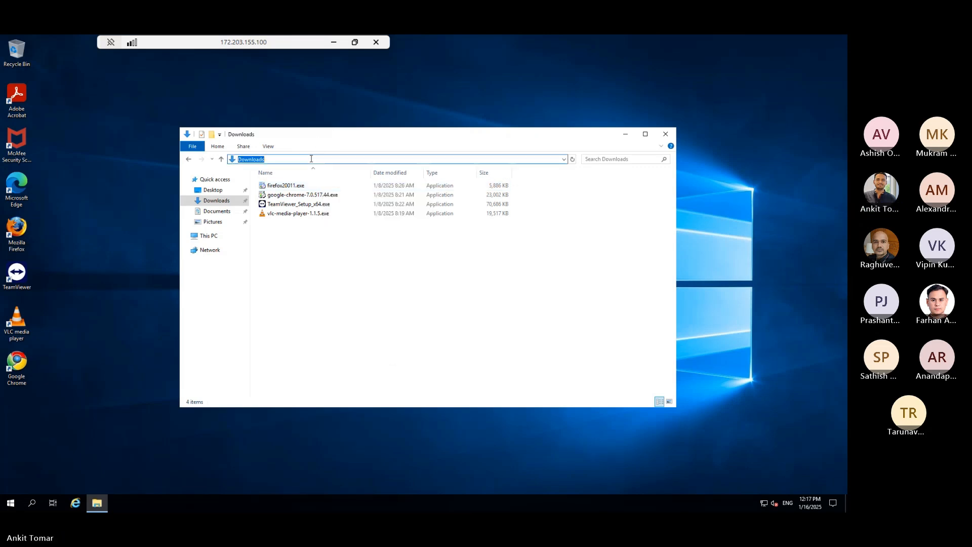
# - Minimize the remote session and bring the Qualys rule form back
pyautogui.click(333, 43)
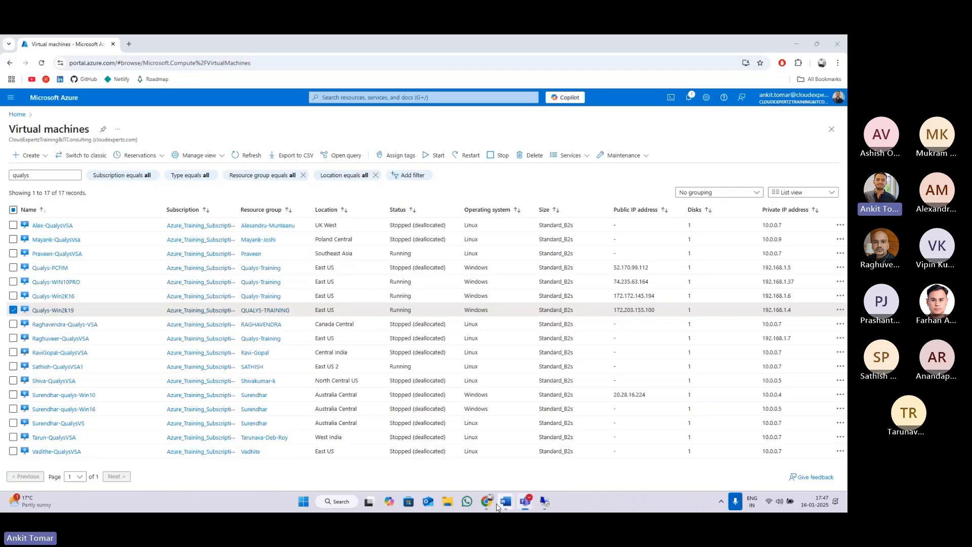
pyautogui.moveTo(486, 502)
pyautogui.click(587, 431)
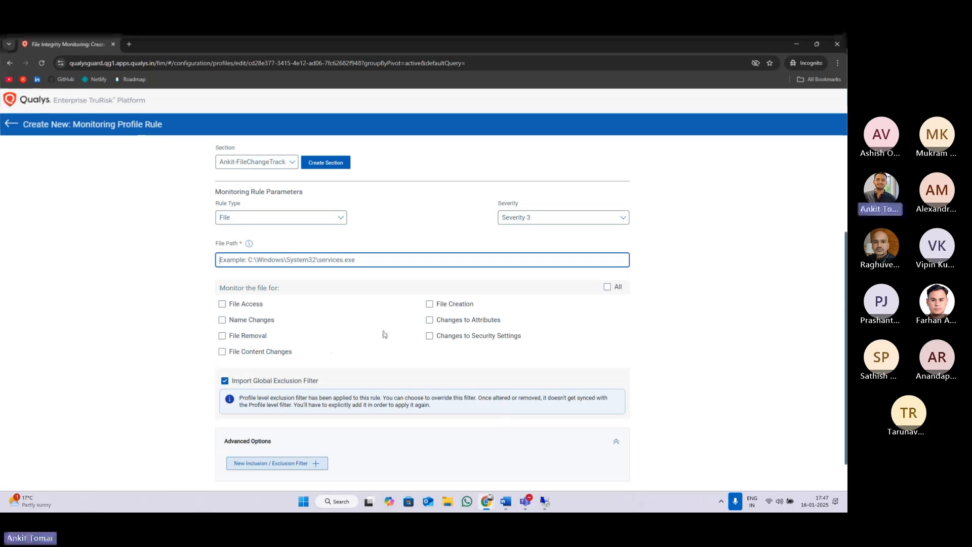
# - Paste 'Downloads' into the File Path field, then reopen the Remote Desktop session
pyautogui.hotkey('ctrl', 'v')
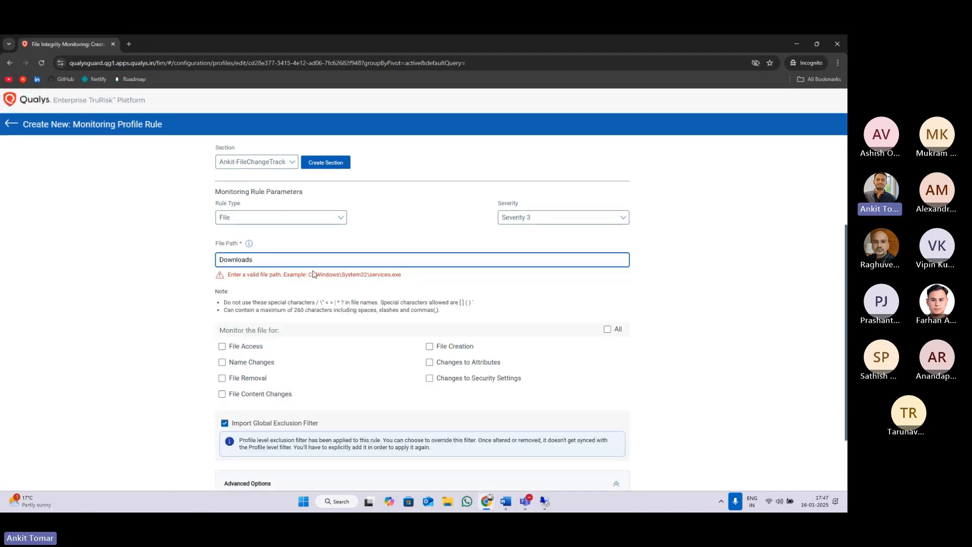
pyautogui.moveTo(544, 501)
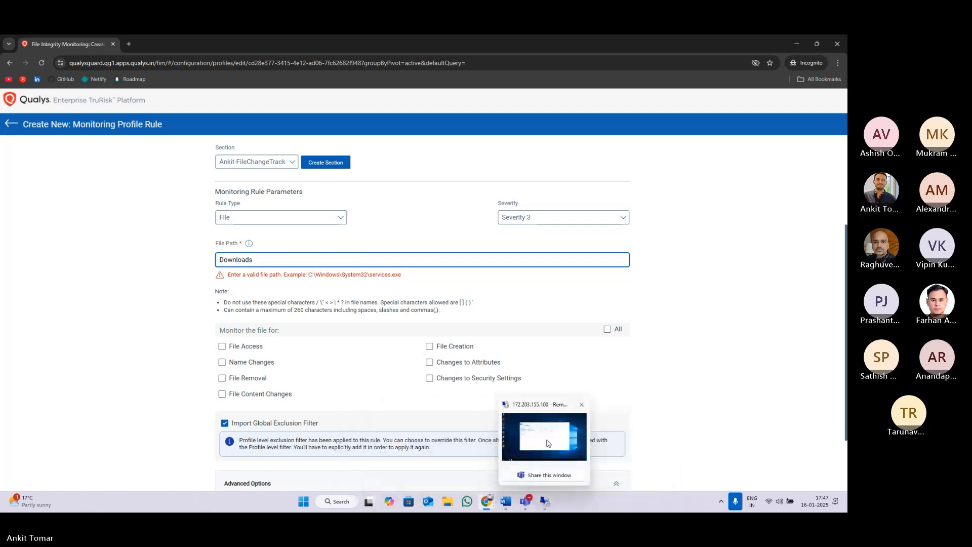
pyautogui.click(575, 436)
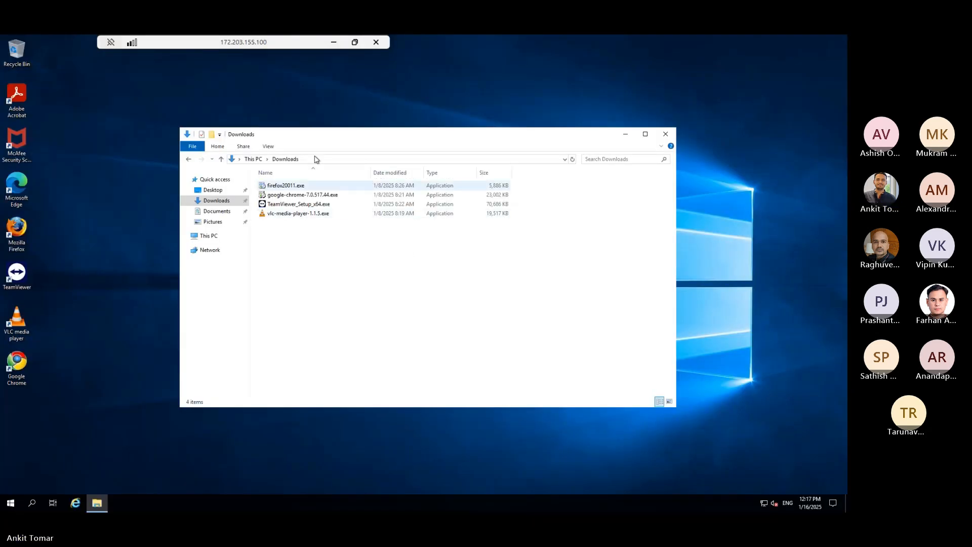
# - Copy the folder Location of firefox20011.exe from its Properties dialog, then minimize the remote session
pyautogui.click(317, 187)
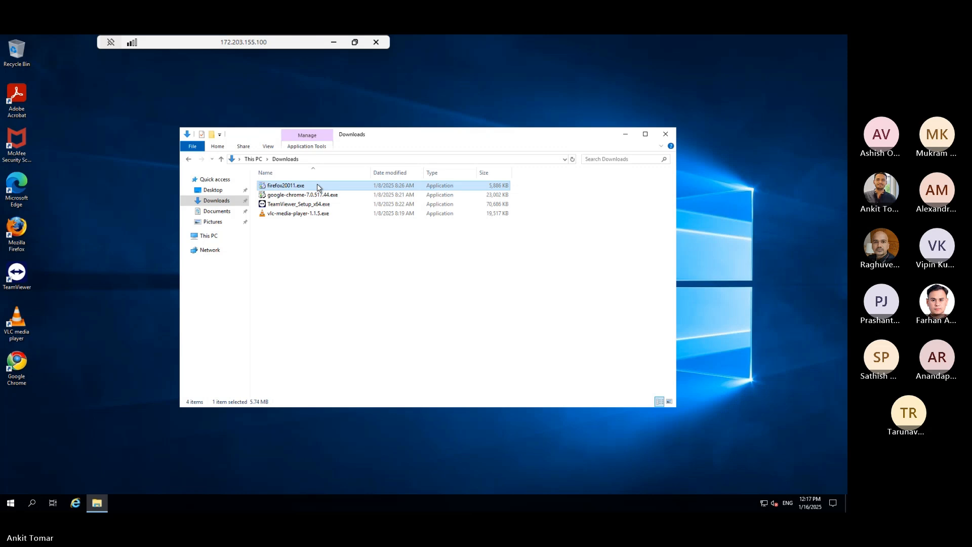
pyautogui.rightClick(317, 186)
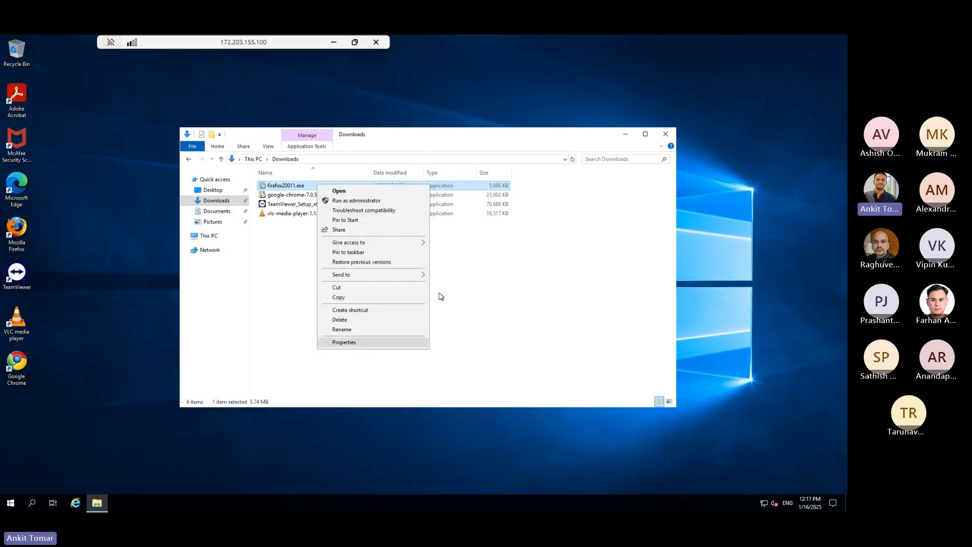
pyautogui.click(345, 342)
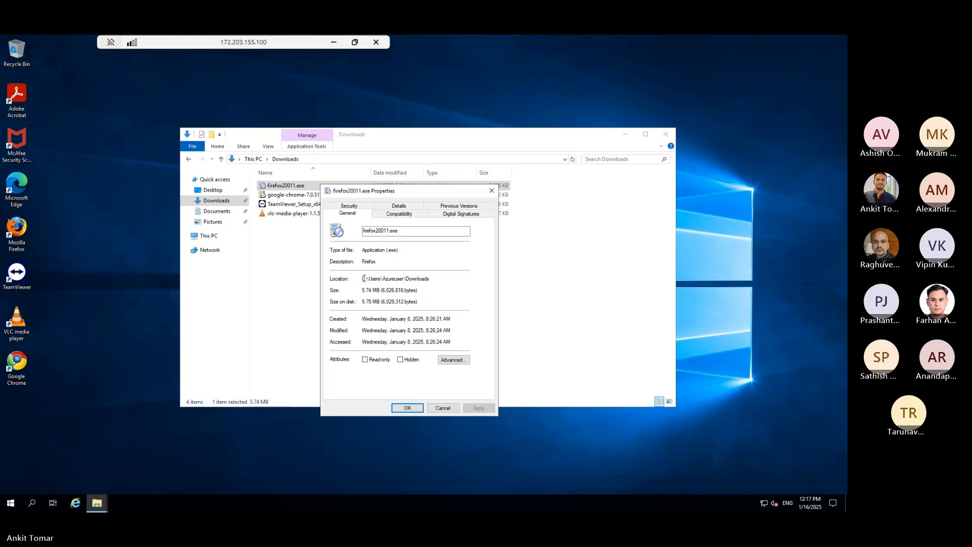
pyautogui.moveTo(362, 279); pyautogui.dragTo(459, 284)
pyautogui.hotkey('ctrl', 'c')
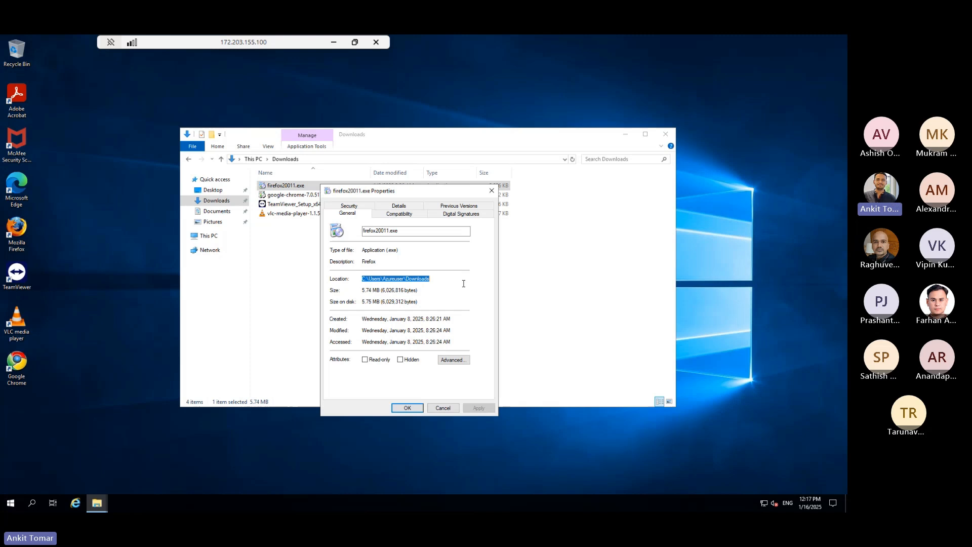
pyautogui.click(491, 191)
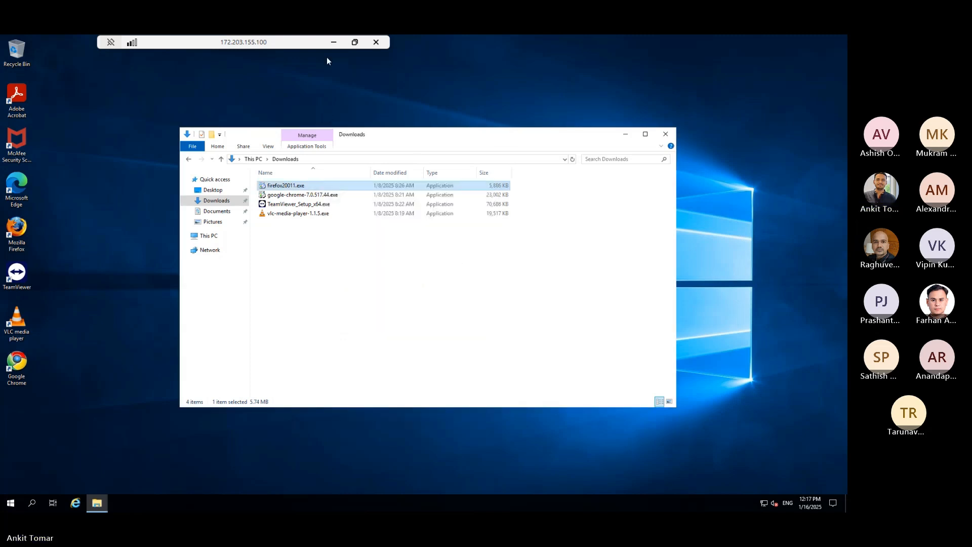
pyautogui.click(334, 43)
# - Replace the File Path with C:\Users\Azureuser\Downloads\ and switch back to the remote session
pyautogui.doubleClick(338, 260)
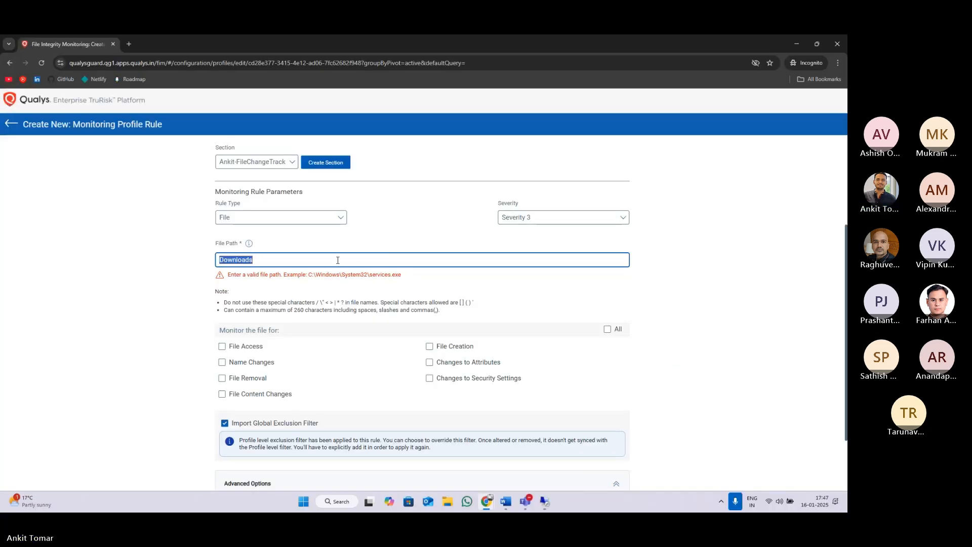
pyautogui.hotkey('ctrl', 'v')
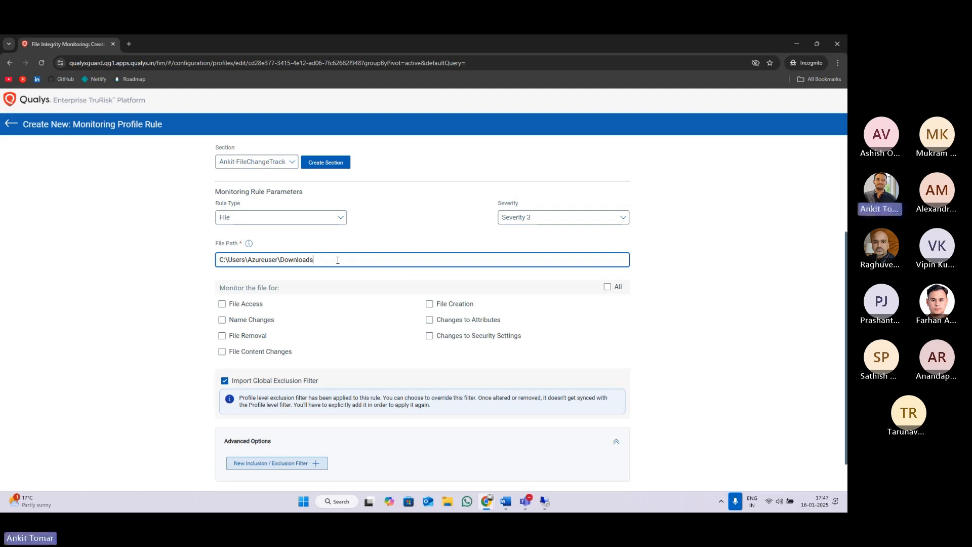
pyautogui.write('\\')
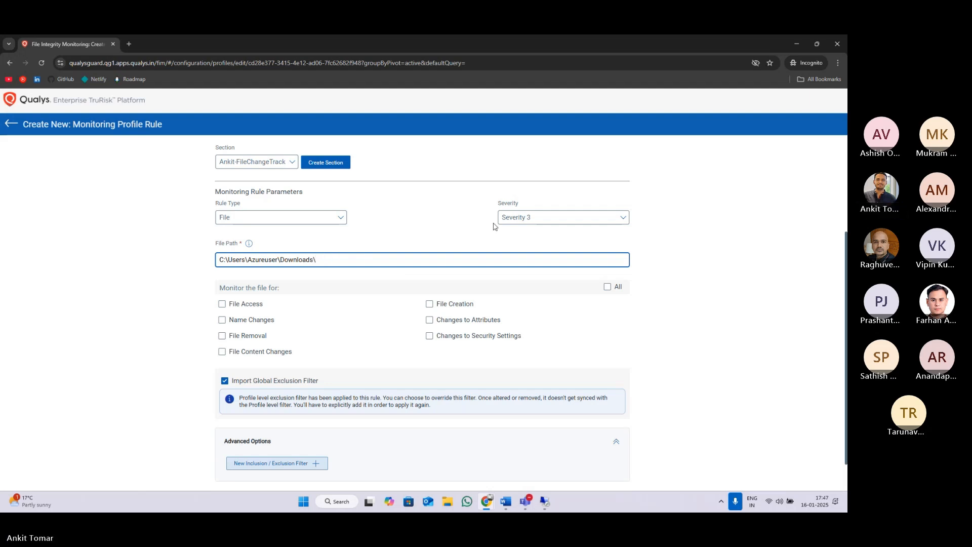
pyautogui.click(535, 429)
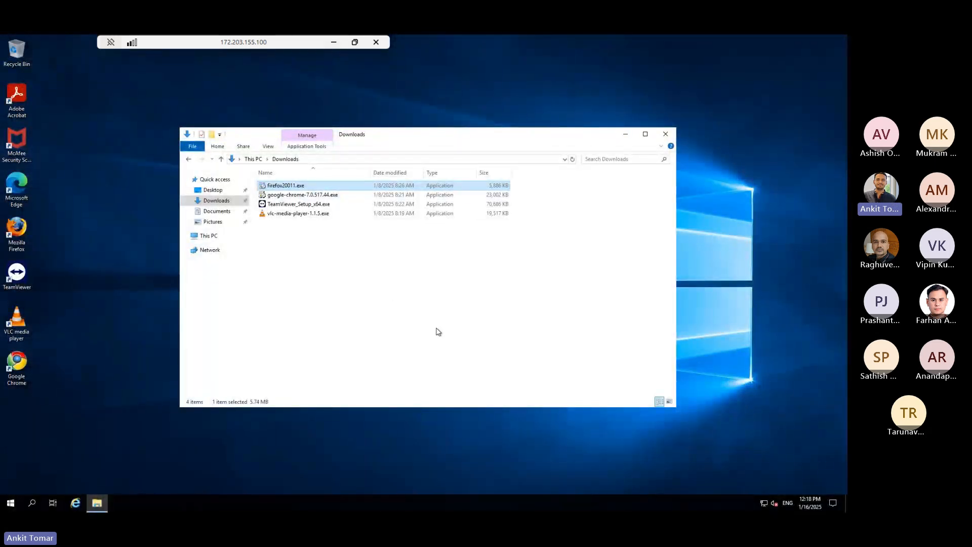
# - Maximize the remote Downloads window and check its file-list view options
pyautogui.press('F2')
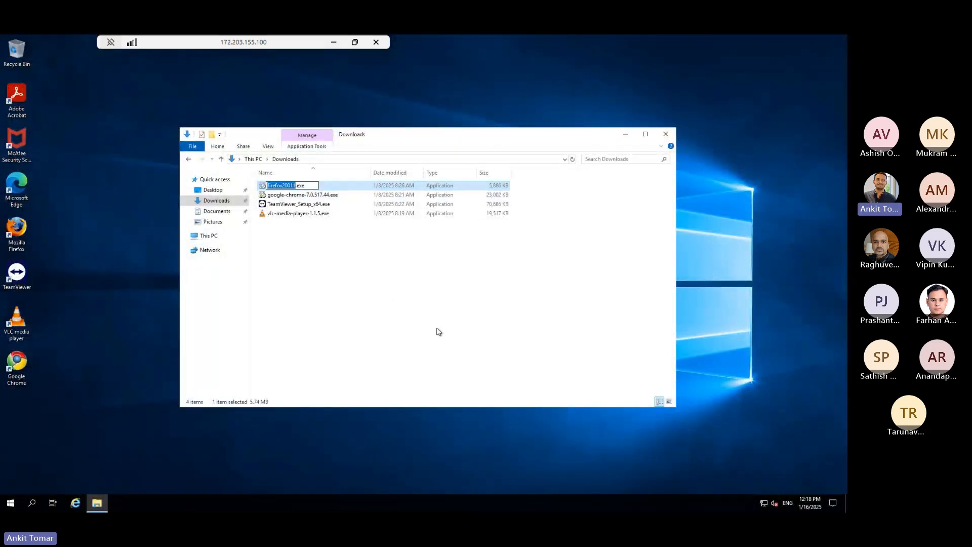
pyautogui.hotkey('ctrl', 'a')
pyautogui.click(645, 134)
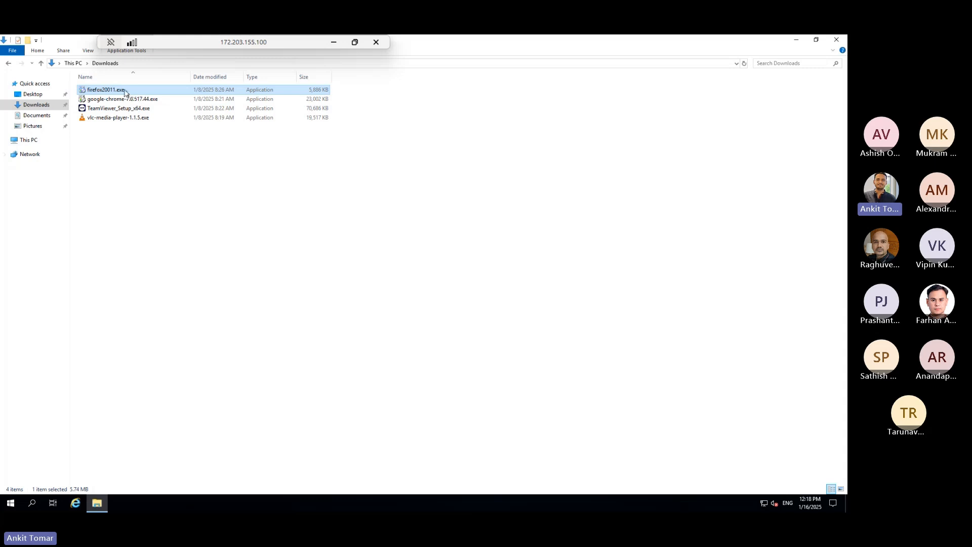
pyautogui.click(174, 163)
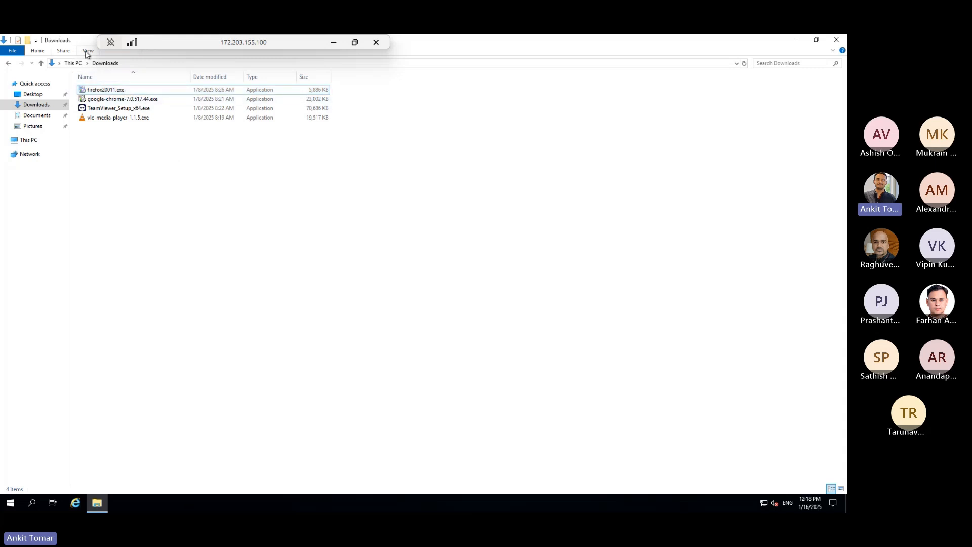
pyautogui.click(87, 51)
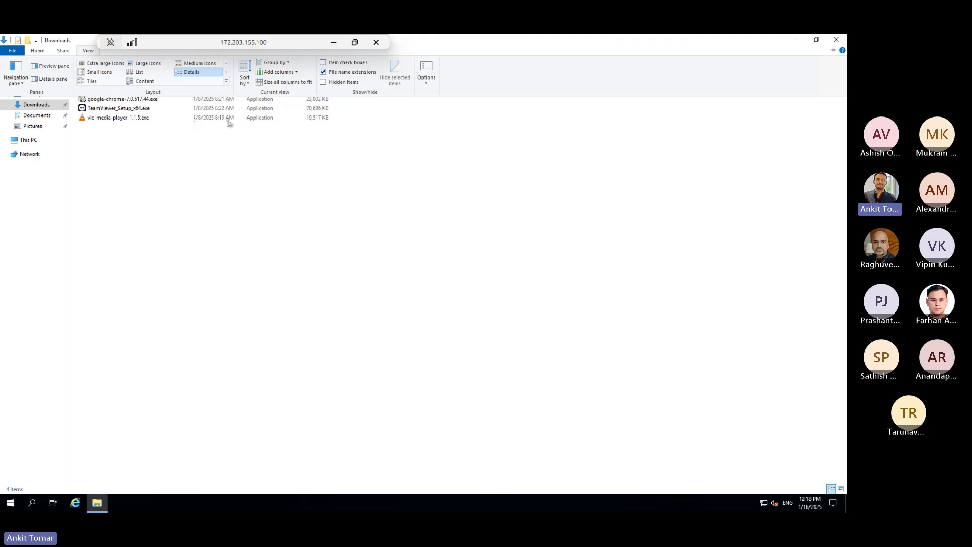
pyautogui.click(141, 160)
# - Copy the full file name firefox20011.exe and paste it after the File Path folder
pyautogui.click(109, 90)
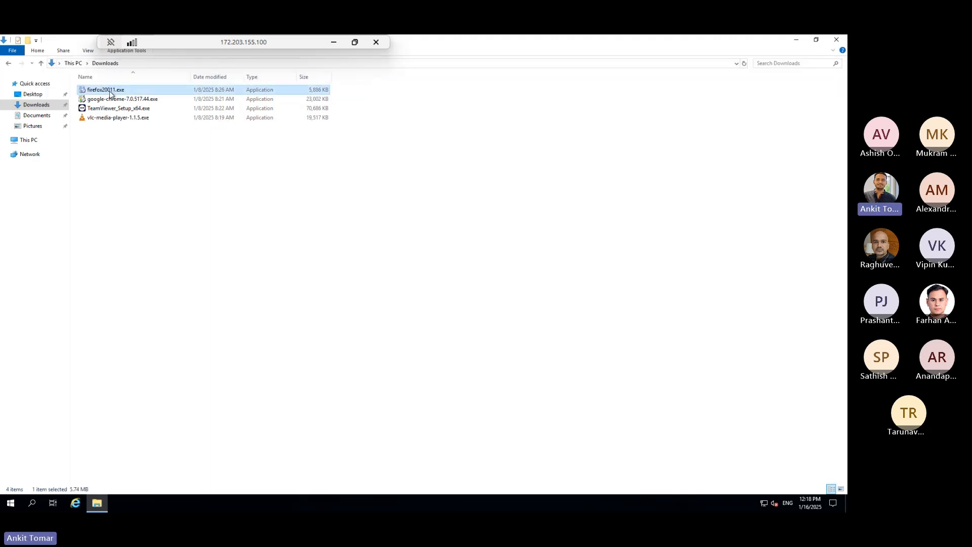
pyautogui.press('F2')
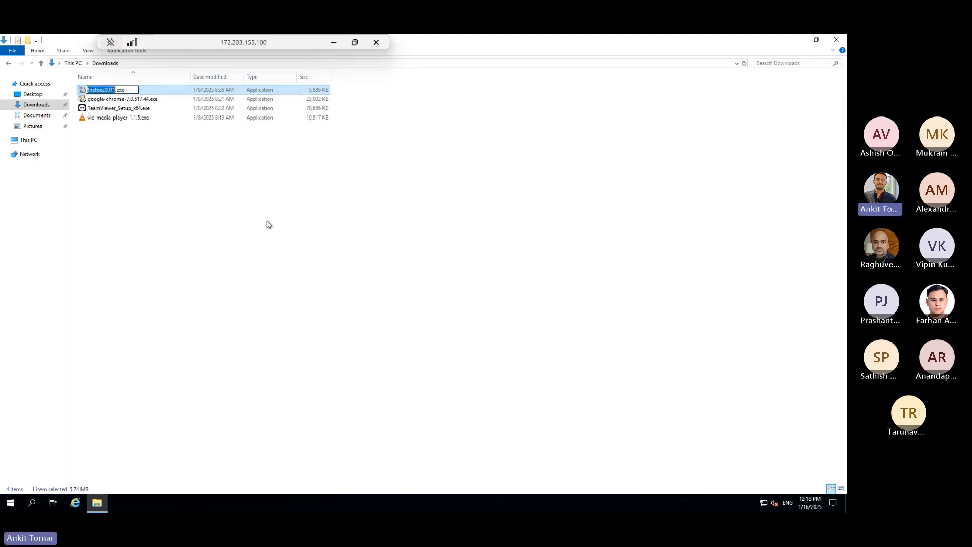
pyautogui.hotkey('ctrl', 'a')
pyautogui.hotkey('ctrl', 'c')
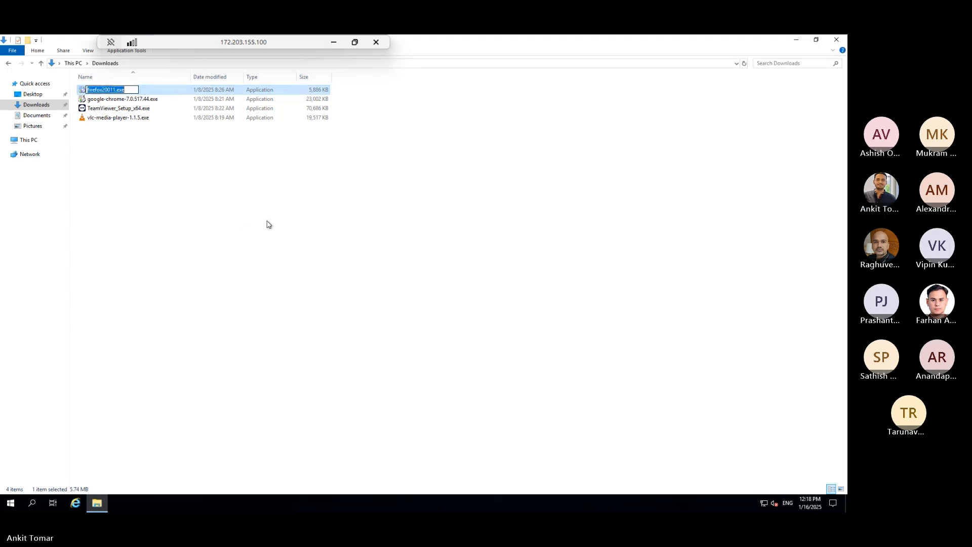
pyautogui.click(268, 224)
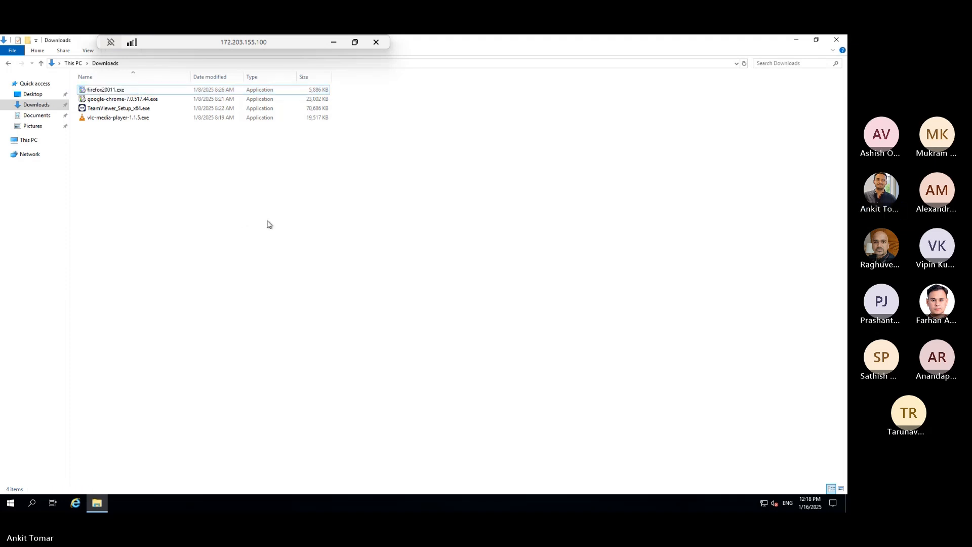
pyautogui.click(334, 43)
pyautogui.hotkey('ctrl', 'v')
# - Confirm File Path C:\Users\Azureuser\Downloads\firefox20011.exe and scroll down to the Save Rule button
pyautogui.click(716, 285)
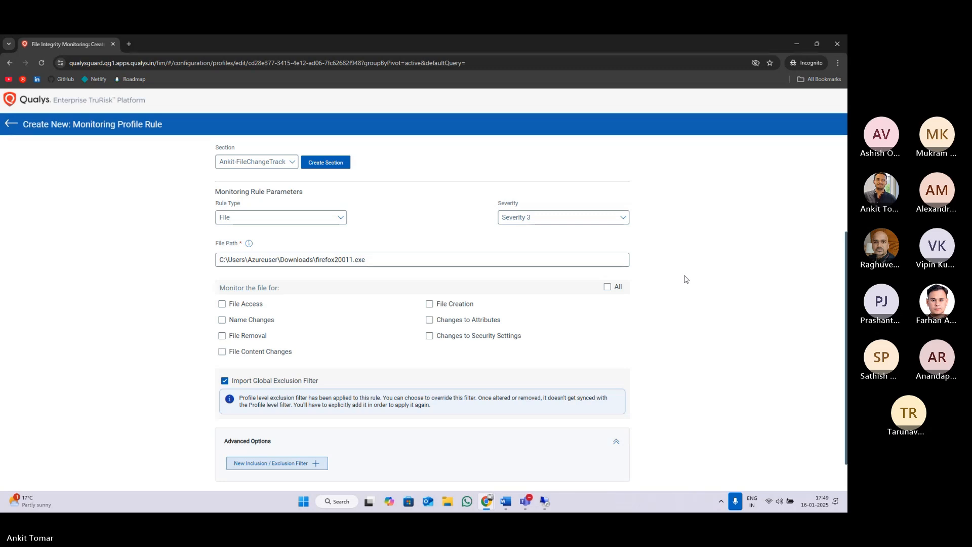
pyautogui.scroll(2, 705, 267)
pyautogui.scroll(-2, 705, 267)
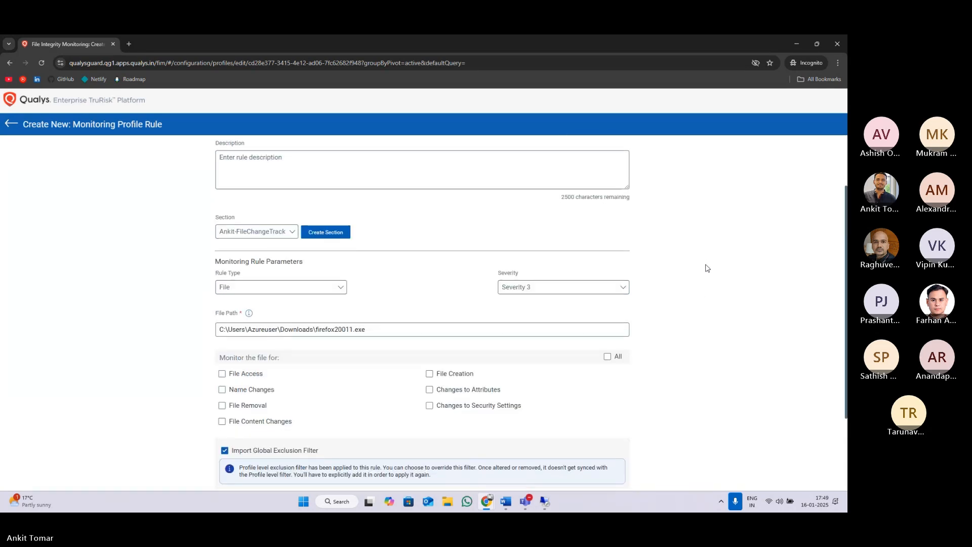
pyautogui.scroll(-1, 707, 276)
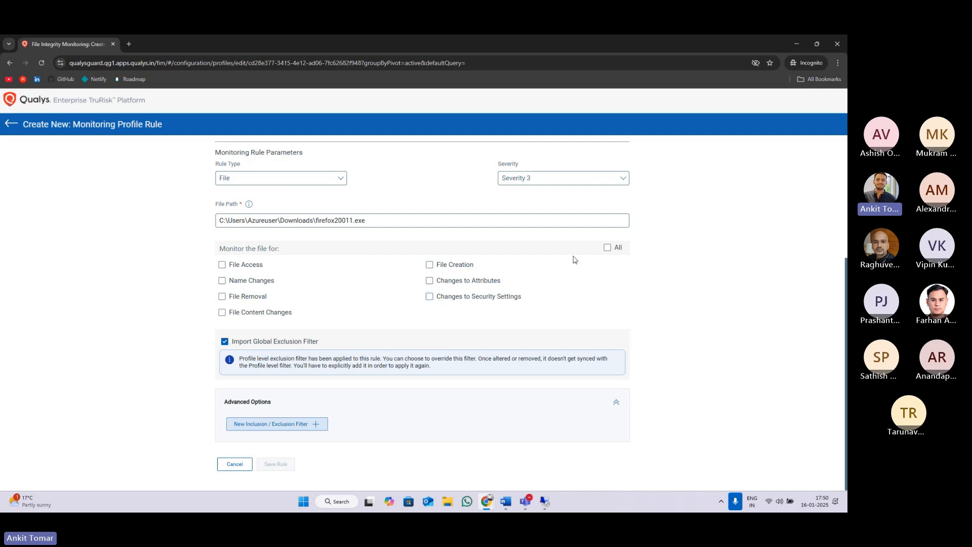
# - Set the firefox20011.exe rule to monitor All file events
pyautogui.click(606, 248)
pyautogui.click(606, 249)
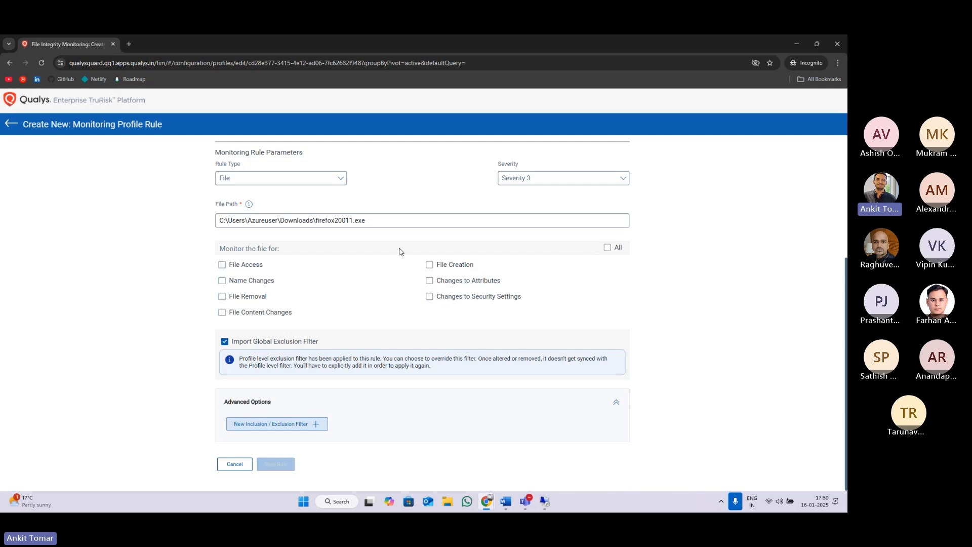
pyautogui.click(234, 266)
pyautogui.click(244, 266)
pyautogui.click(607, 248)
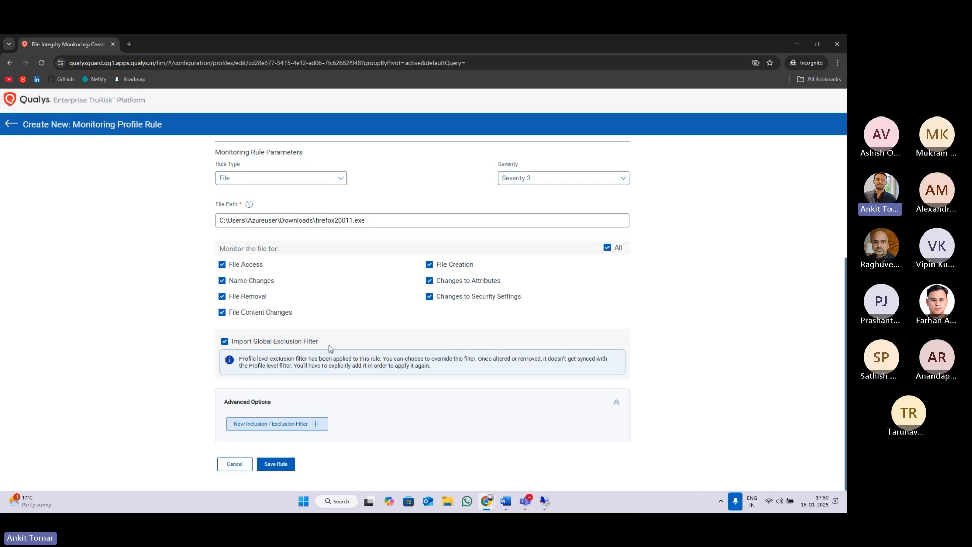
# - Untick Import Global Exclusion Filter and save the file rule
pyautogui.click(225, 342)
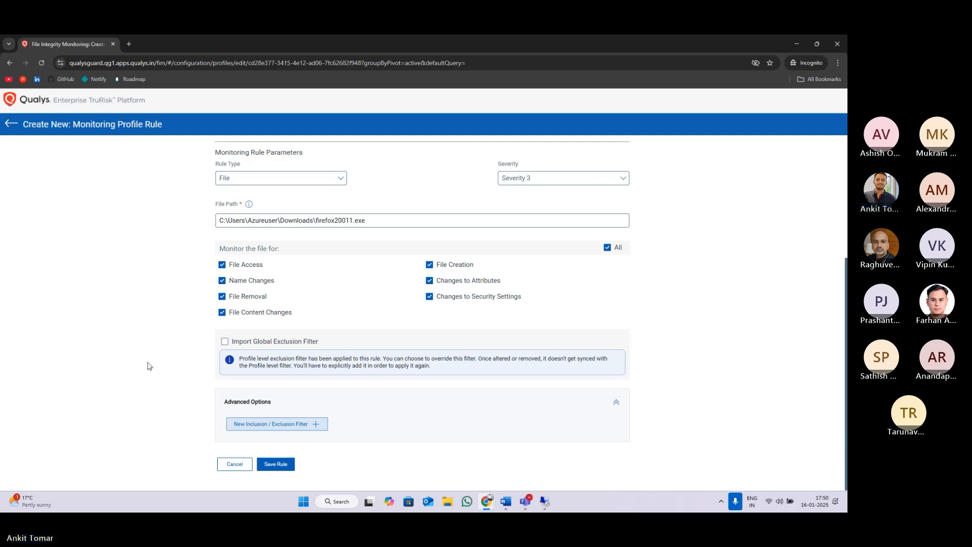
pyautogui.moveTo(233, 403); pyautogui.dragTo(287, 405)
pyautogui.click(314, 405)
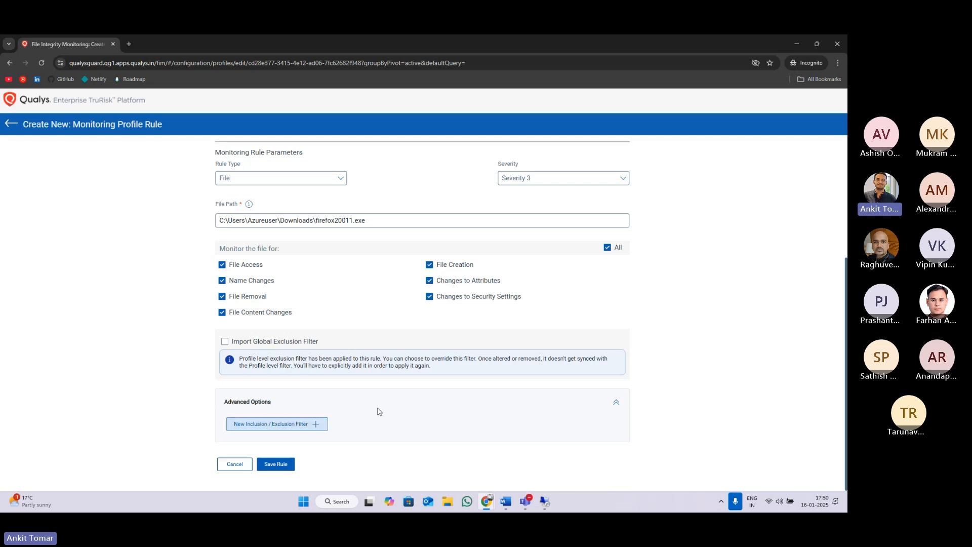
pyautogui.scroll(5, 703, 393)
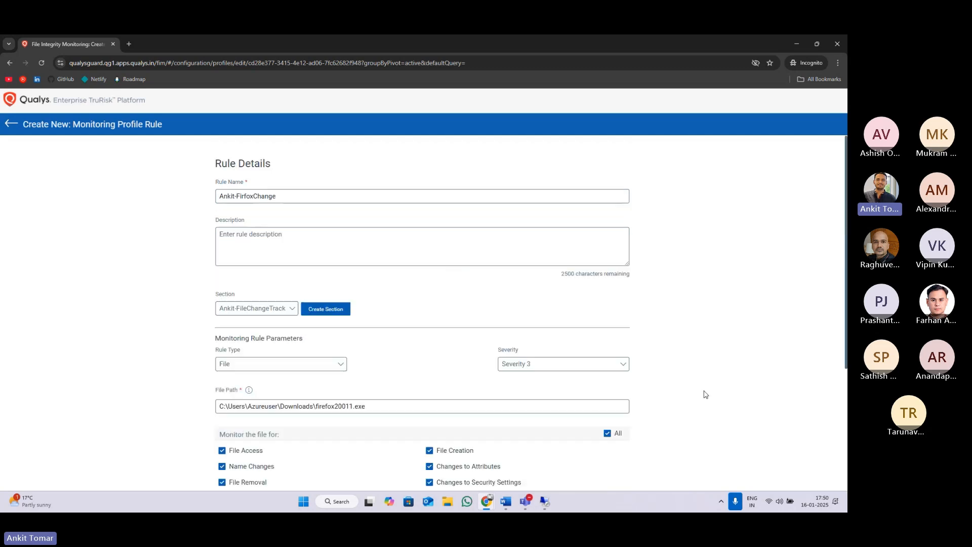
pyautogui.scroll(-5, 703, 395)
pyautogui.scroll(5, 693, 362)
pyautogui.scroll(-5, 694, 363)
pyautogui.scroll(5, 694, 365)
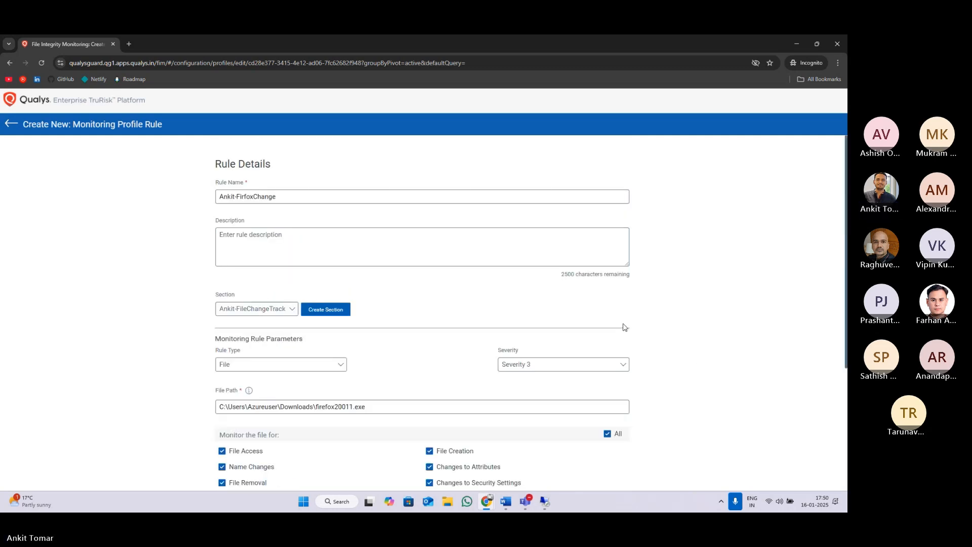
pyautogui.scroll(-4, 211, 284)
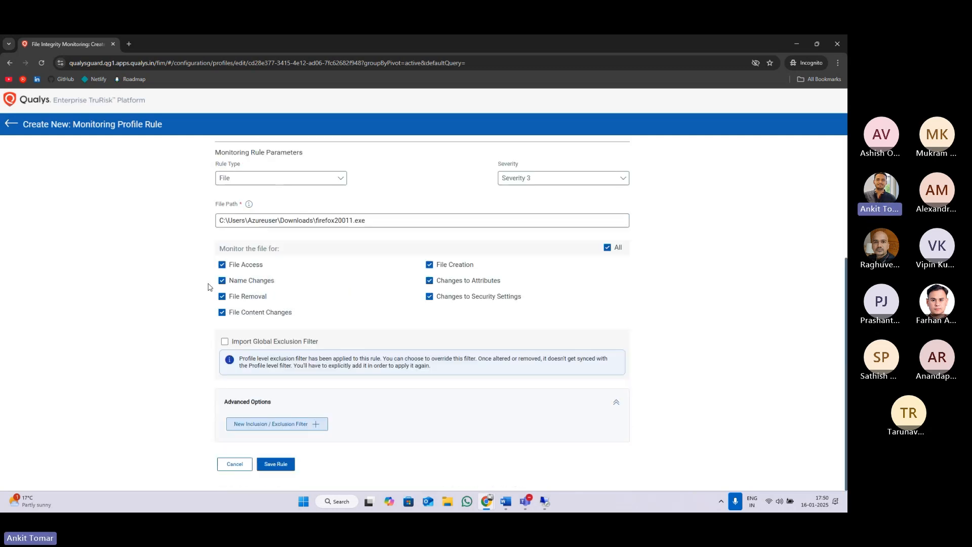
pyautogui.click(278, 463)
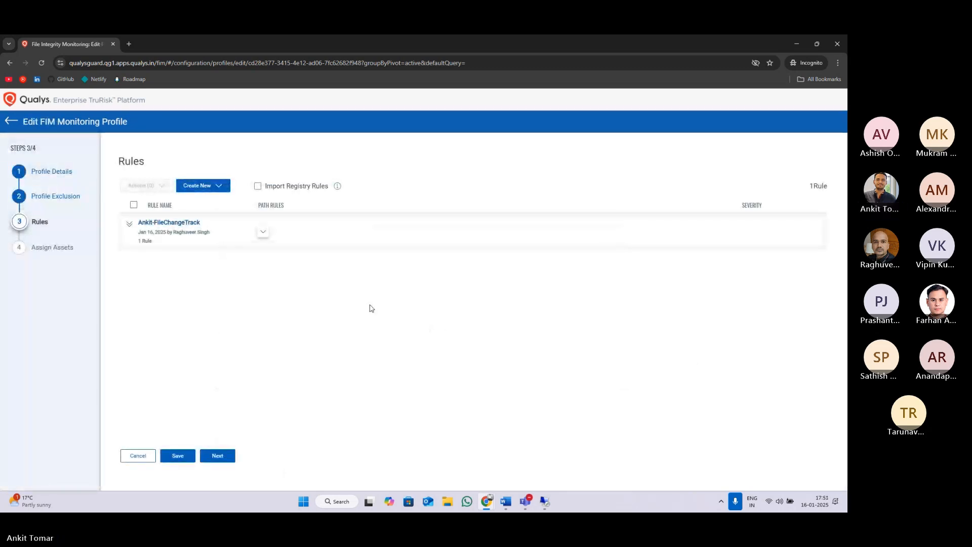
# - Expand the rule group, select the firefox20011.exe rule, and continue to Assign Assets and Tags
pyautogui.click(129, 224)
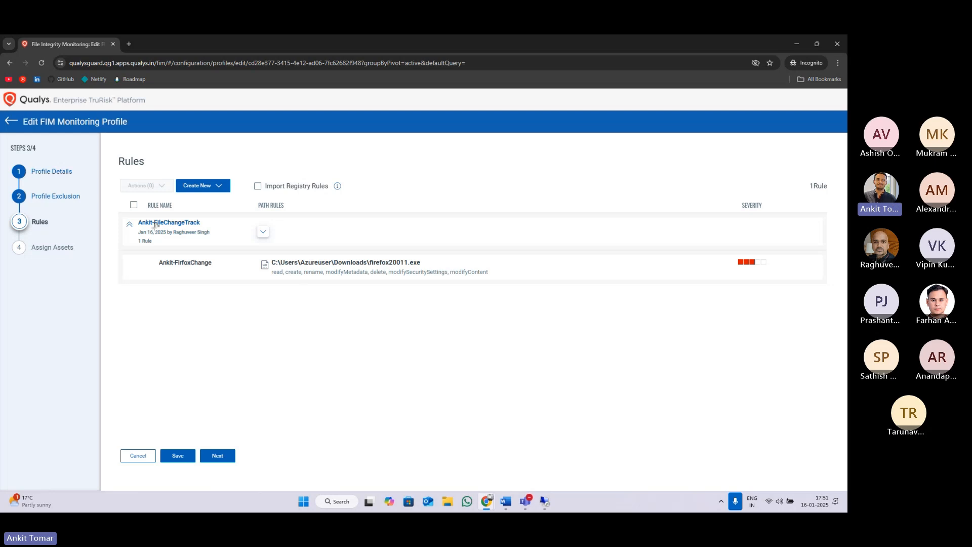
pyautogui.click(134, 205)
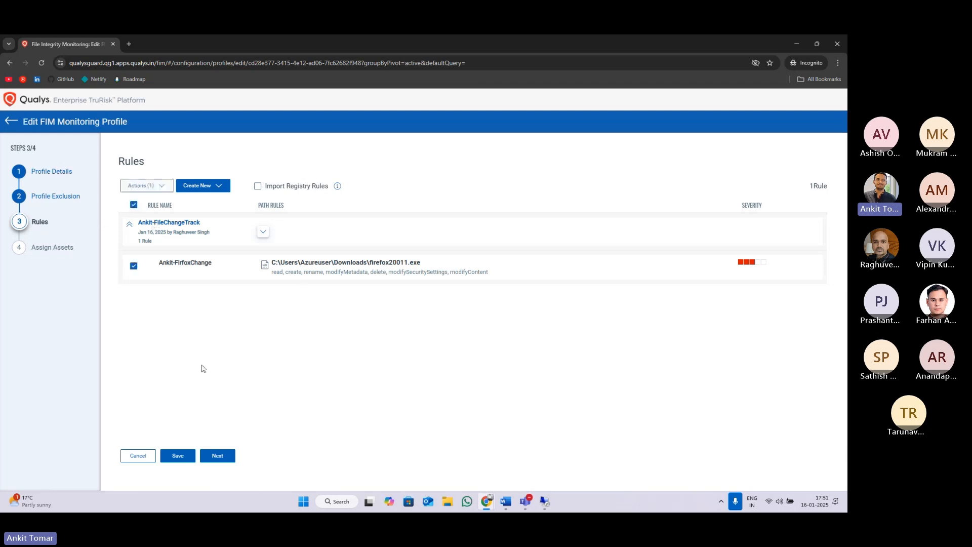
pyautogui.click(218, 456)
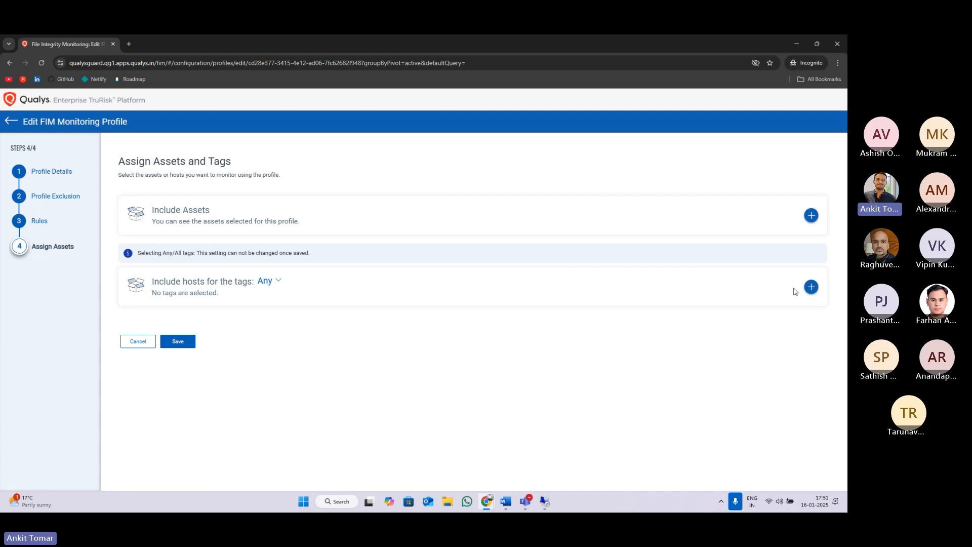
pyautogui.click(810, 287)
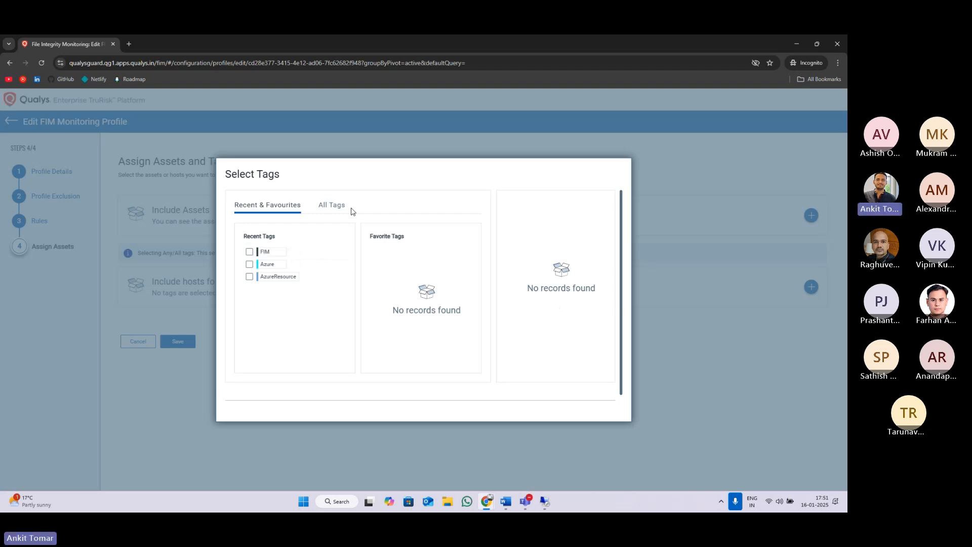
pyautogui.click(330, 209)
pyautogui.scroll(-2, 339, 350)
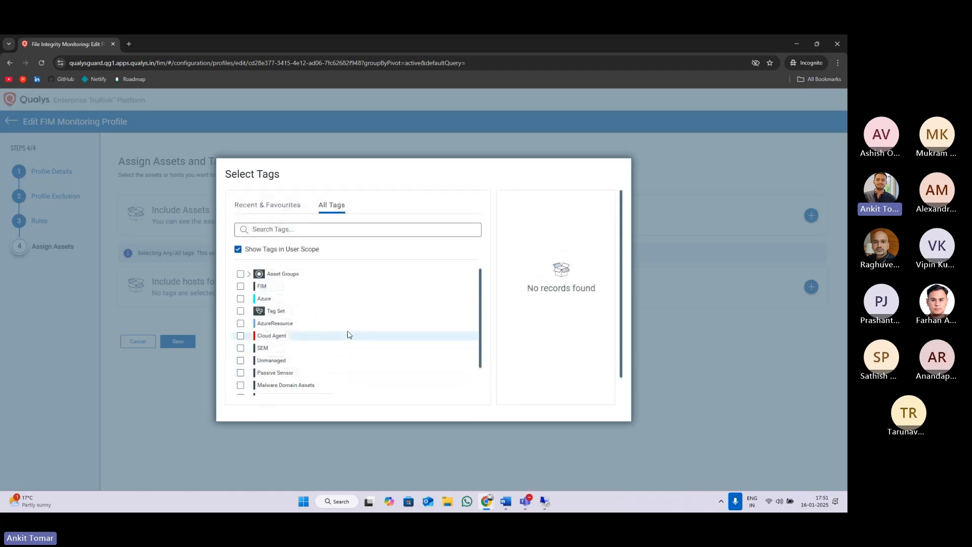
pyautogui.click(286, 208)
pyautogui.click(328, 205)
pyautogui.click(274, 208)
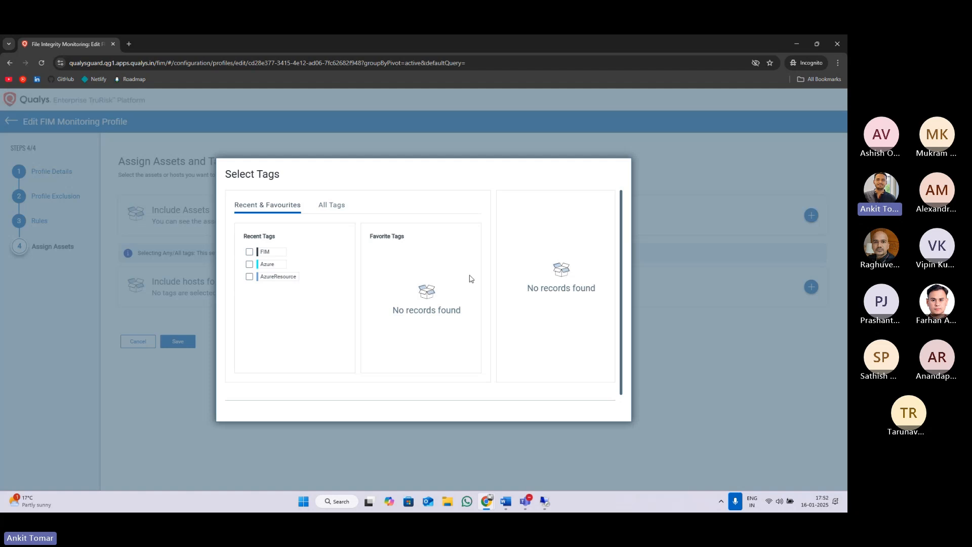
pyautogui.scroll(-1, 490, 269)
pyautogui.click(243, 406)
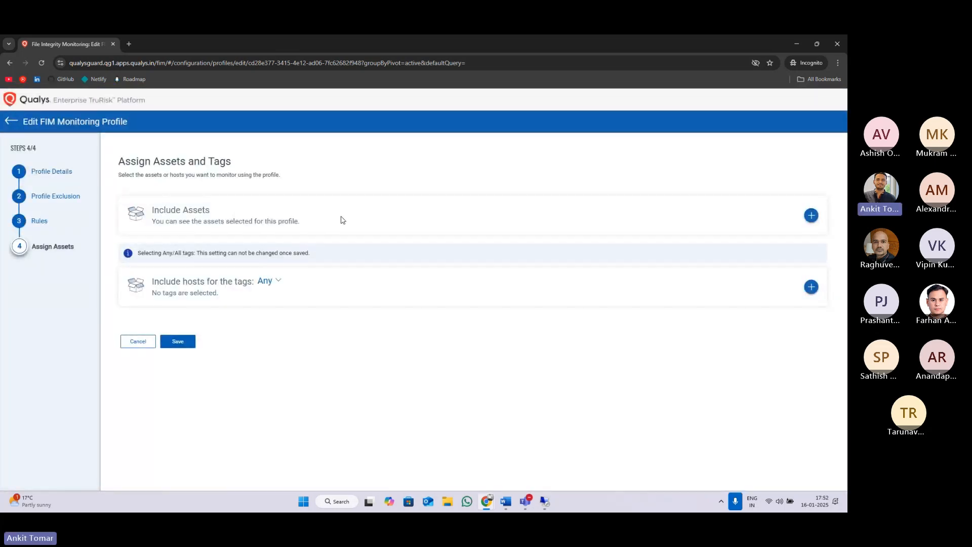
# - Add Qualys-Win2k19 from the Select Assets list under Include Assets
pyautogui.tripleClick(176, 209)
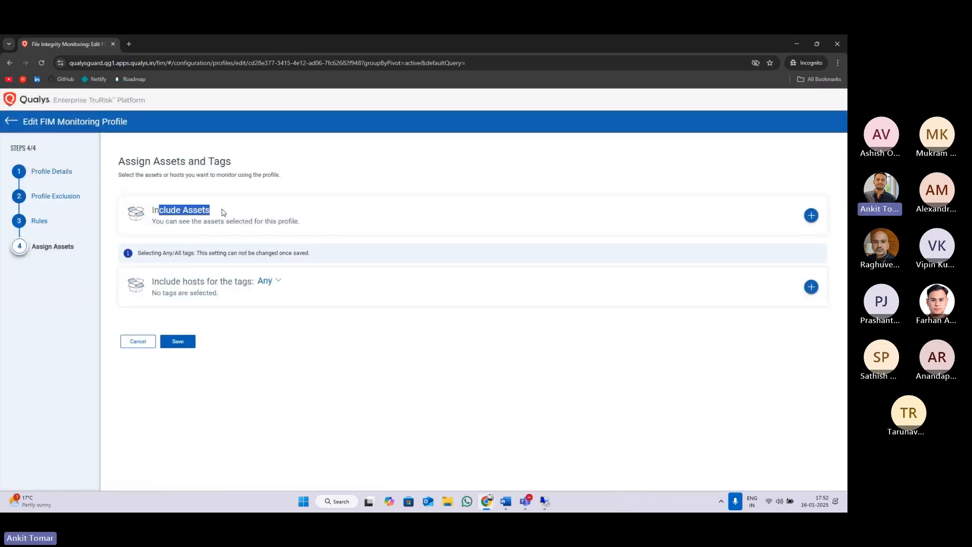
pyautogui.click(360, 189)
pyautogui.click(810, 217)
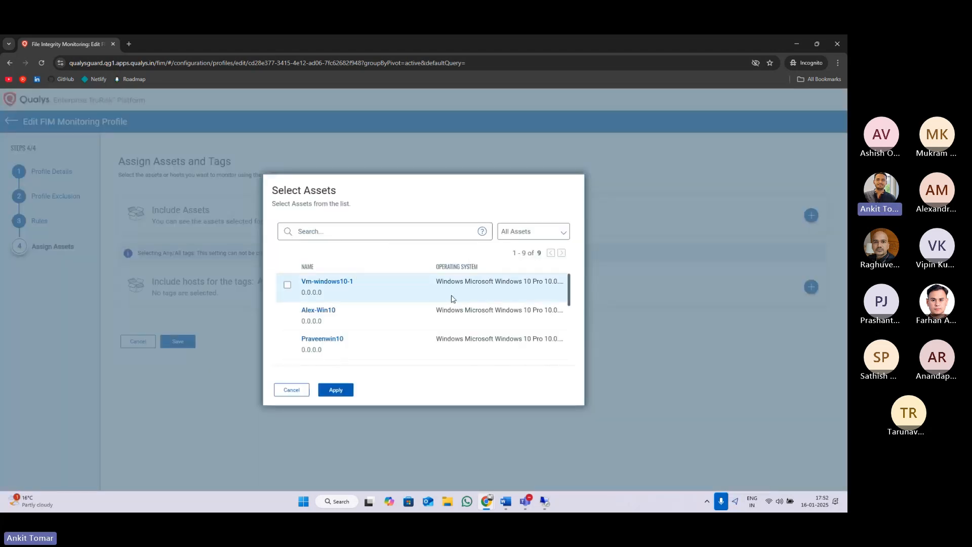
pyautogui.scroll(-4, 443, 314)
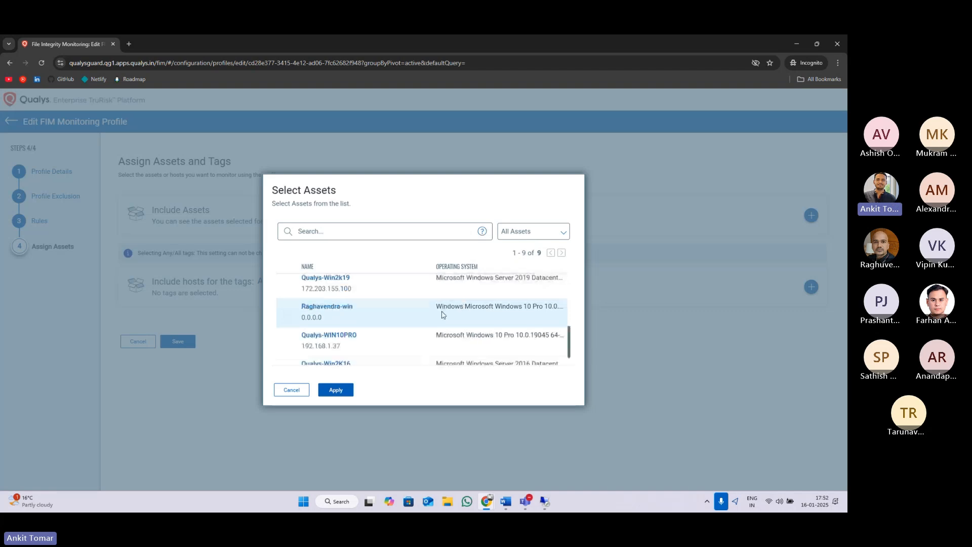
pyautogui.scroll(4, 442, 315)
pyautogui.scroll(-5, 369, 311)
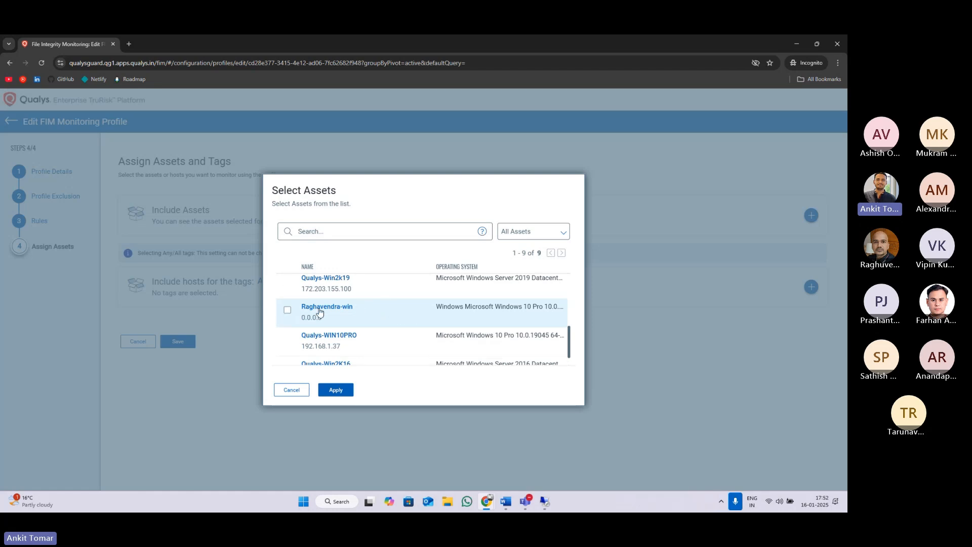
pyautogui.click(287, 283)
pyautogui.scroll(3, 385, 317)
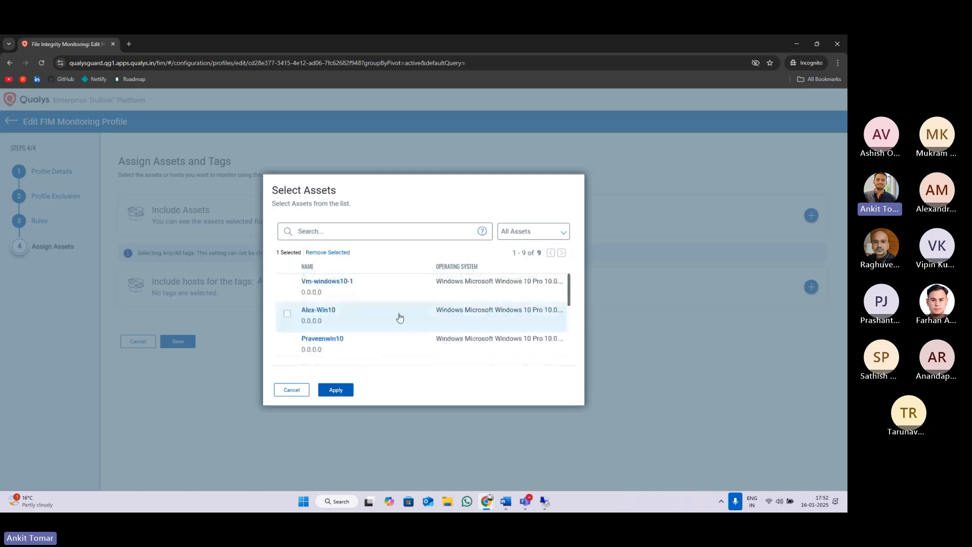
pyautogui.scroll(-3, 365, 309)
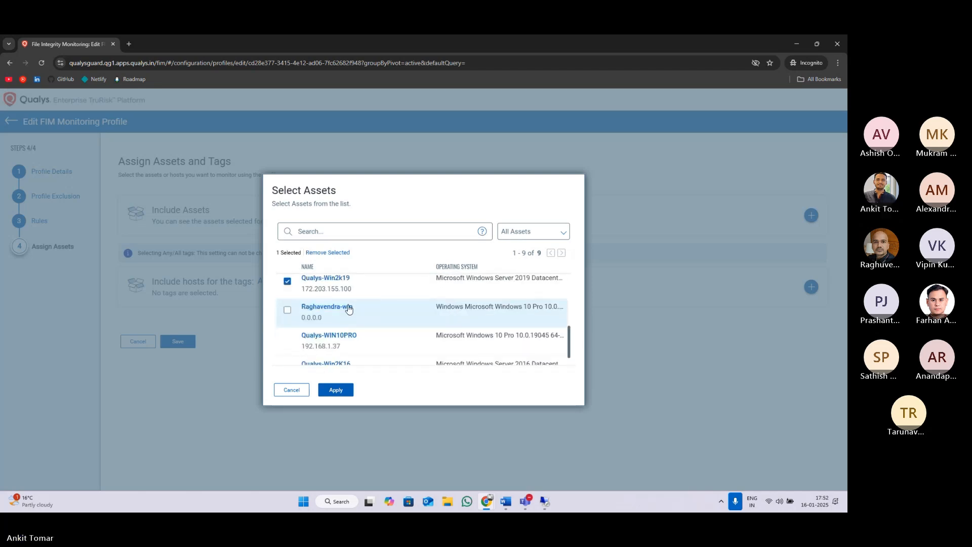
pyautogui.click(335, 390)
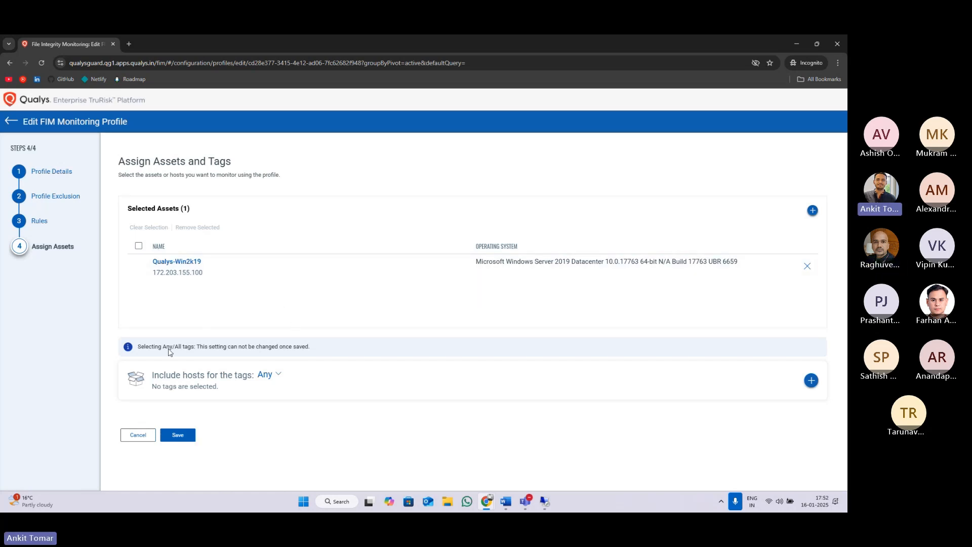
# - Save the profile and compare the Active and Inactive profile lists
pyautogui.click(177, 435)
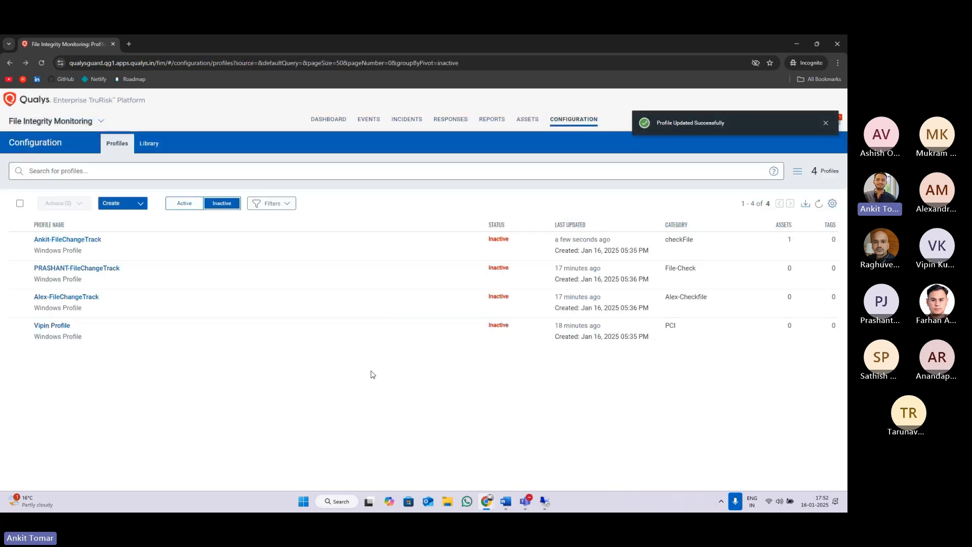
pyautogui.click(183, 203)
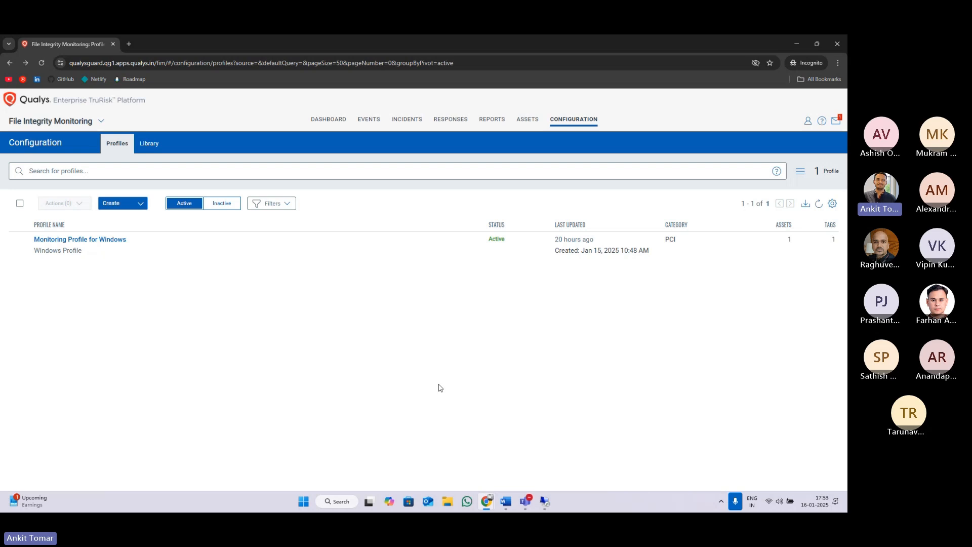
pyautogui.click(221, 204)
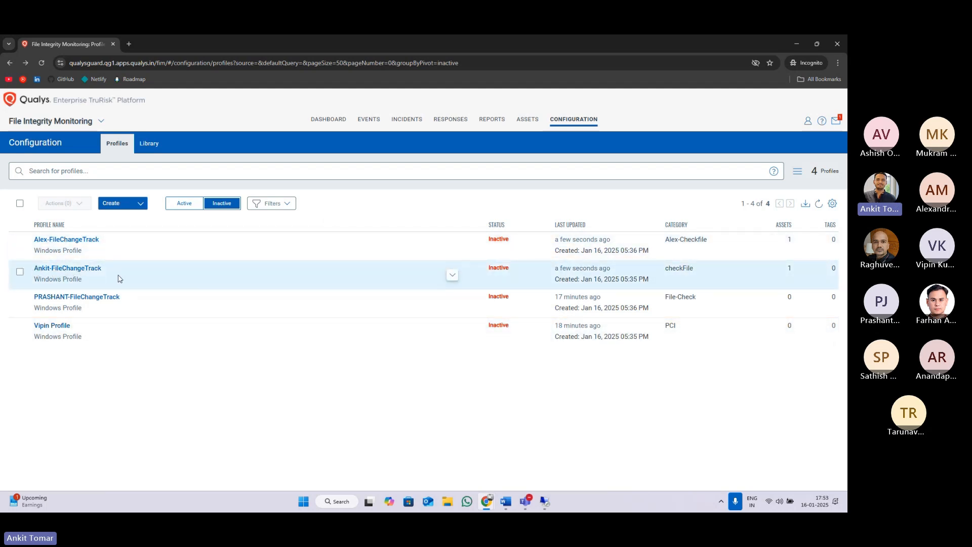
# - Bring up Quick Actions for the inactive checkFile profile and scroll to Activate
pyautogui.click(19, 271)
pyautogui.click(60, 204)
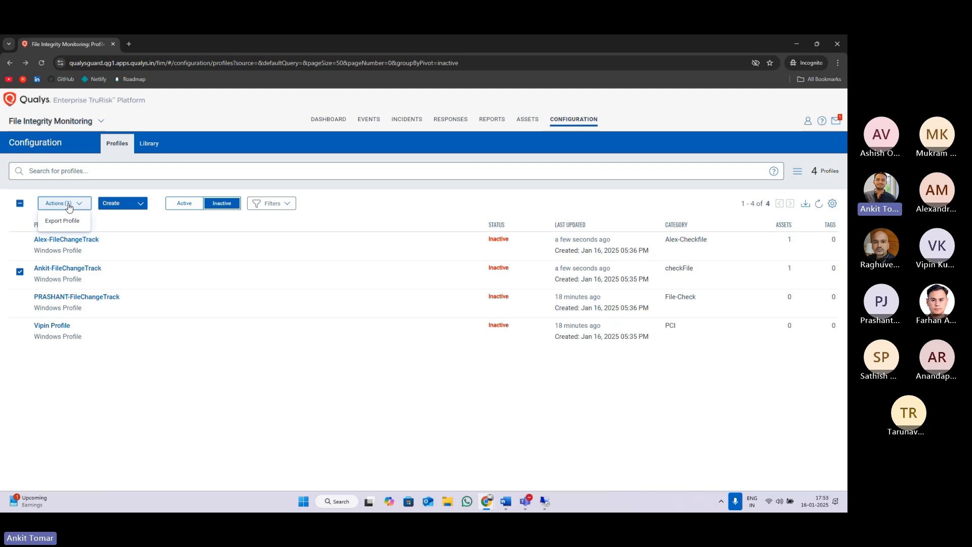
pyautogui.click(69, 206)
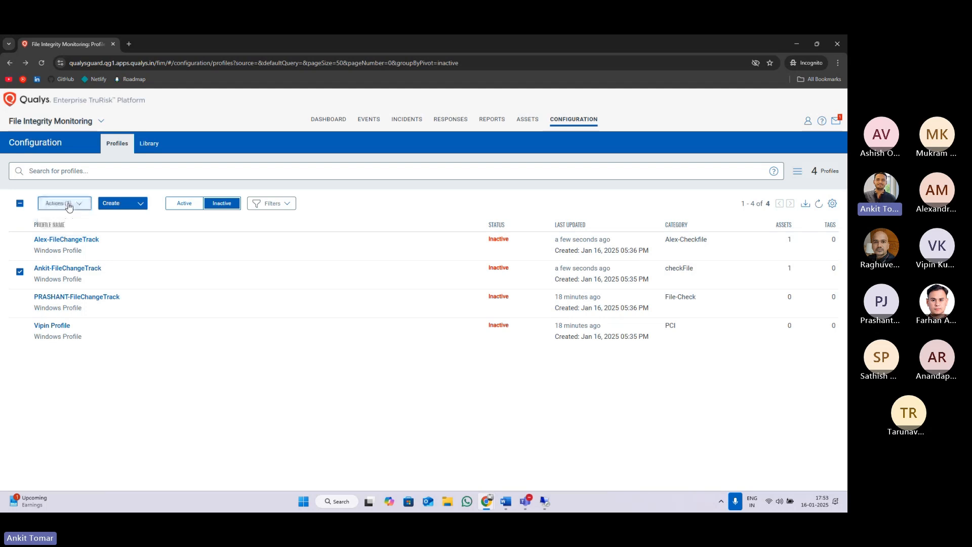
pyautogui.click(19, 272)
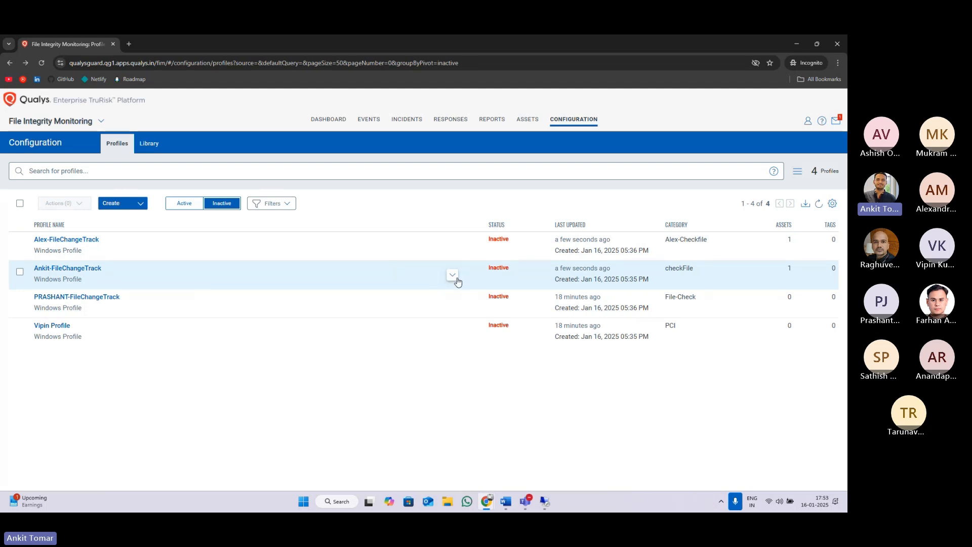
pyautogui.click(451, 280)
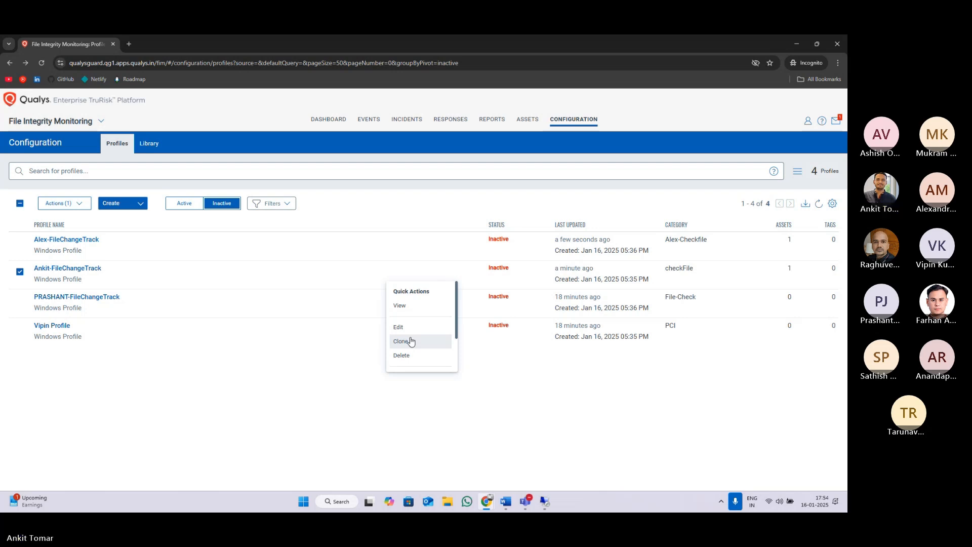
pyautogui.scroll(-1, 413, 345)
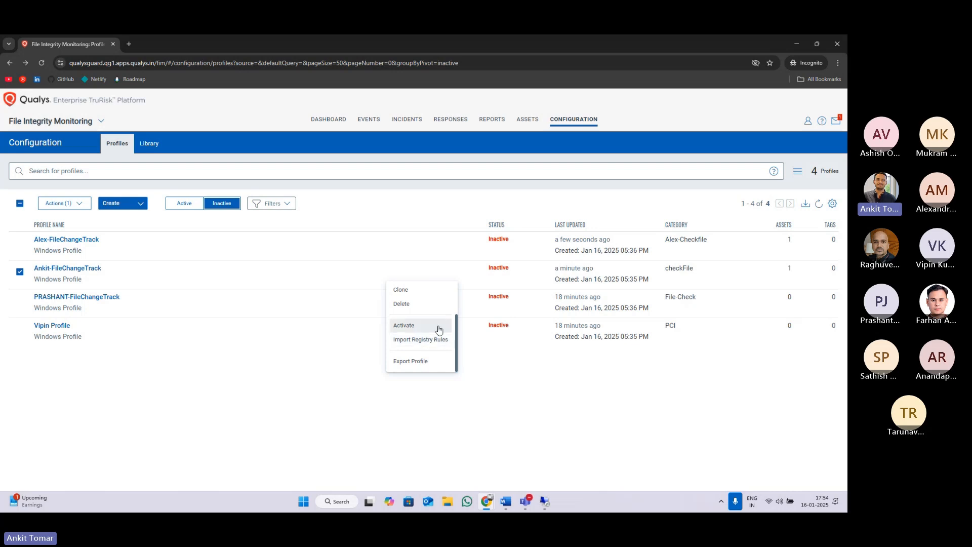
# - Activate the checkFile profile, verify no profiles remain inactive, then open the Library
pyautogui.click(412, 327)
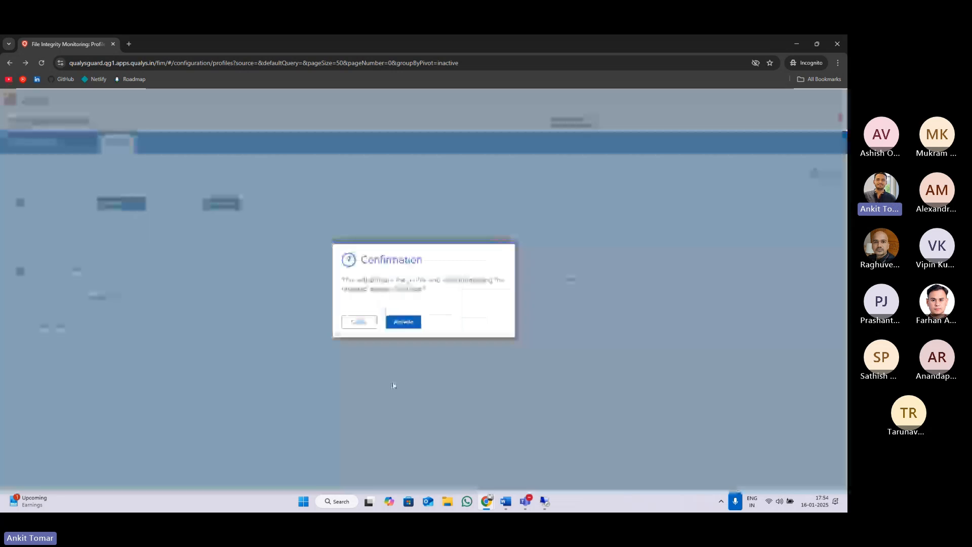
pyautogui.click(398, 322)
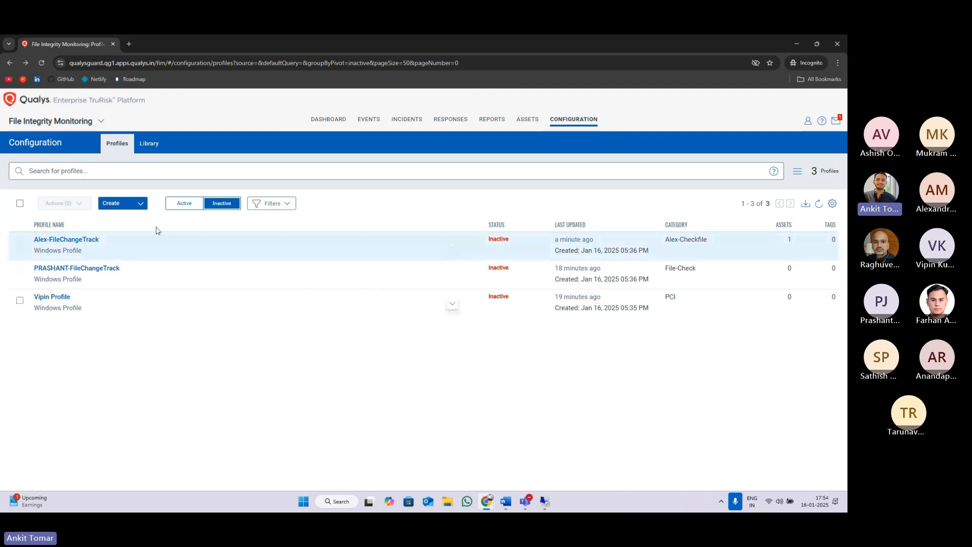
pyautogui.click(185, 201)
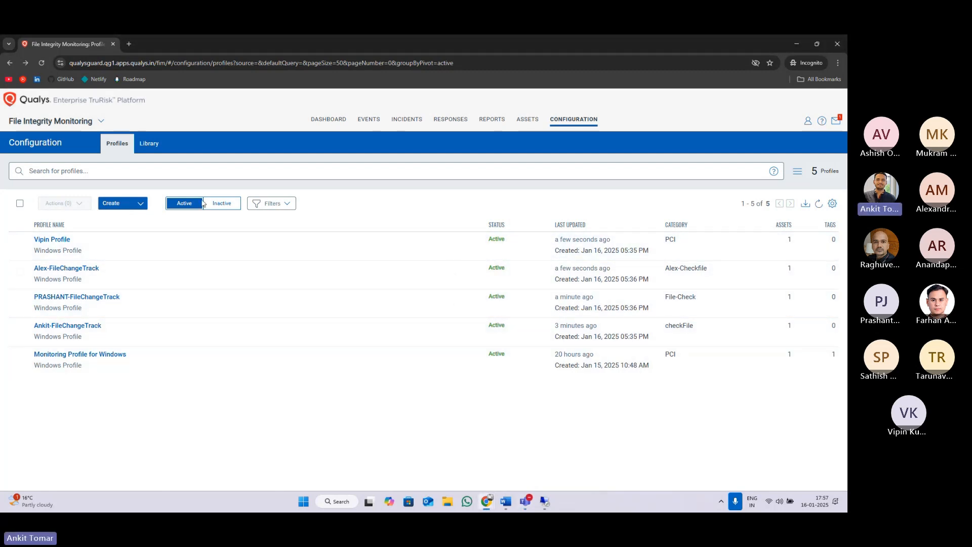
pyautogui.click(218, 204)
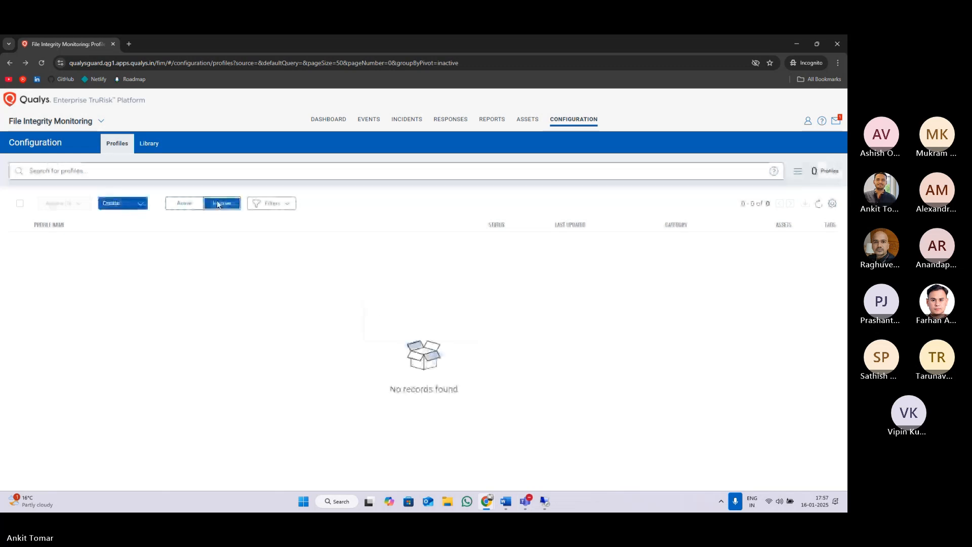
pyautogui.click(182, 203)
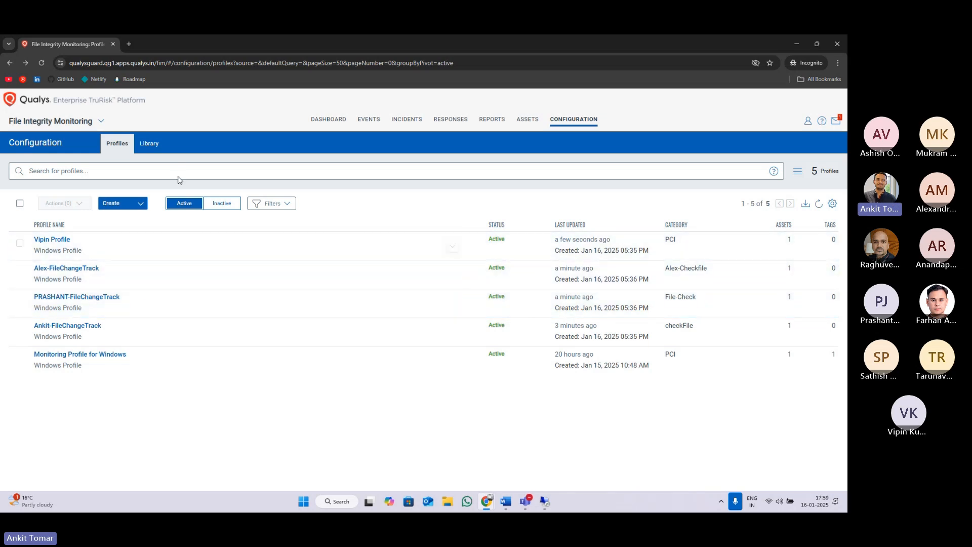
pyautogui.click(148, 144)
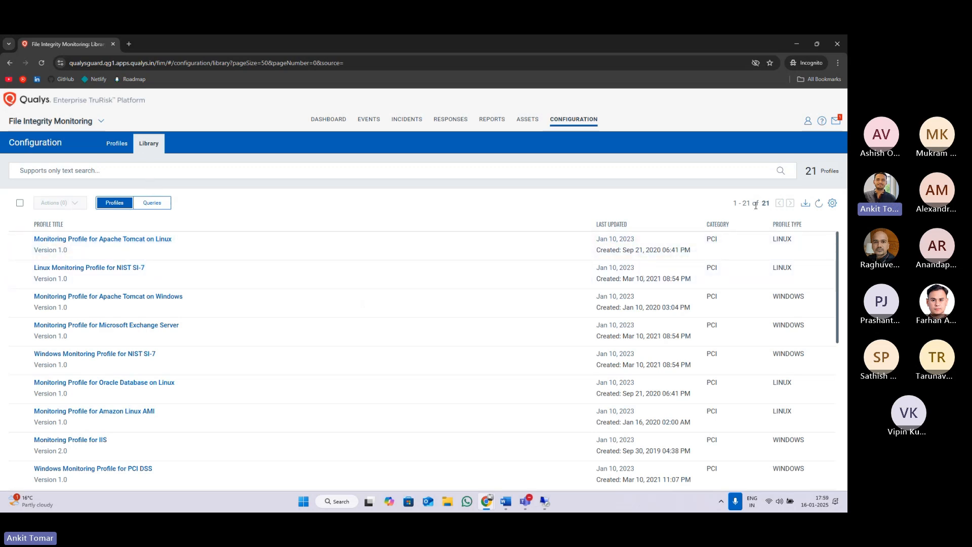
# - Search the profile library for 'windows'
pyautogui.scroll(-7, 621, 355)
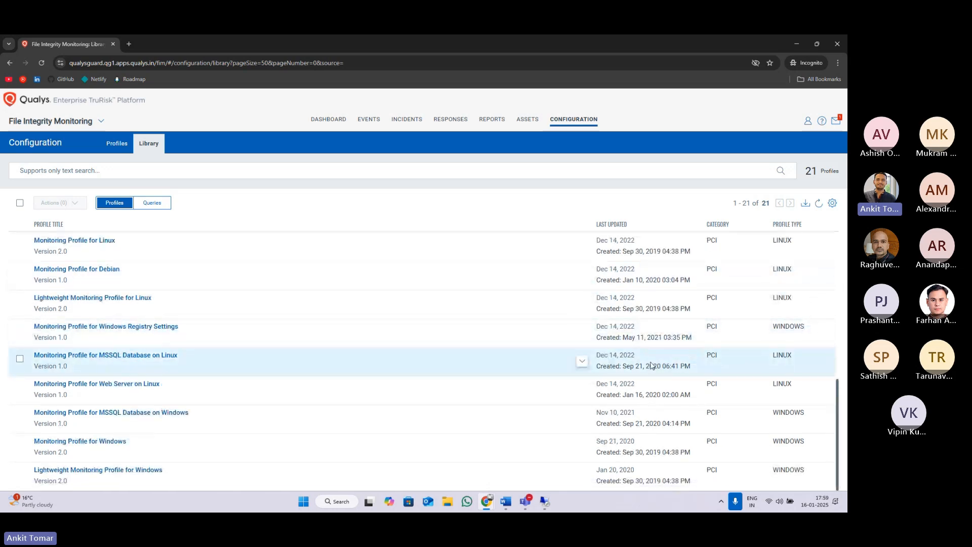
pyautogui.scroll(7, 651, 365)
pyautogui.click(384, 169)
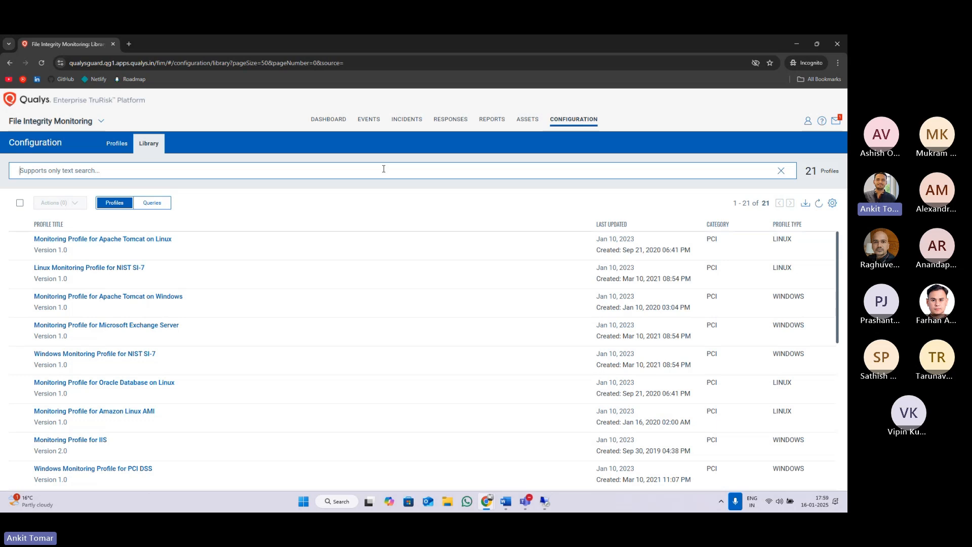
pyautogui.write('windows')
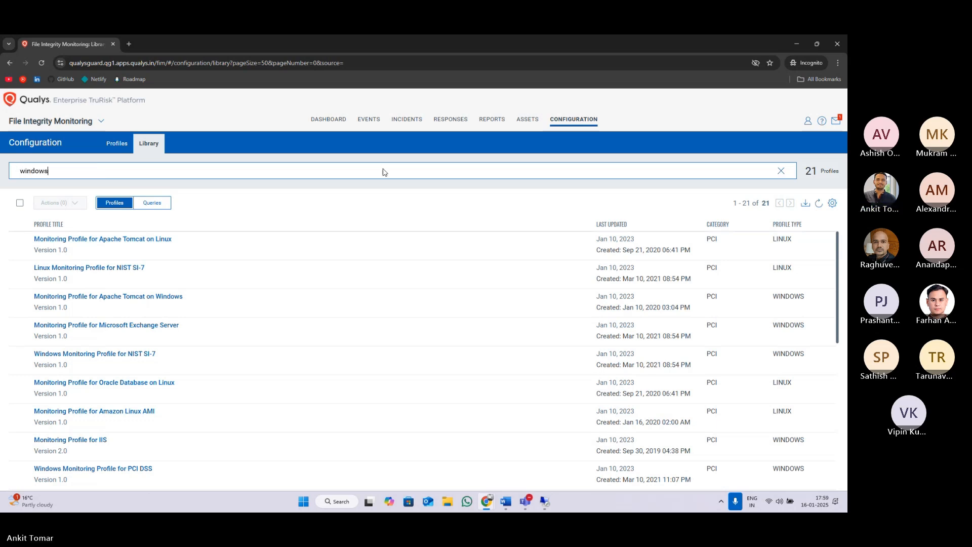
pyautogui.press('Return')
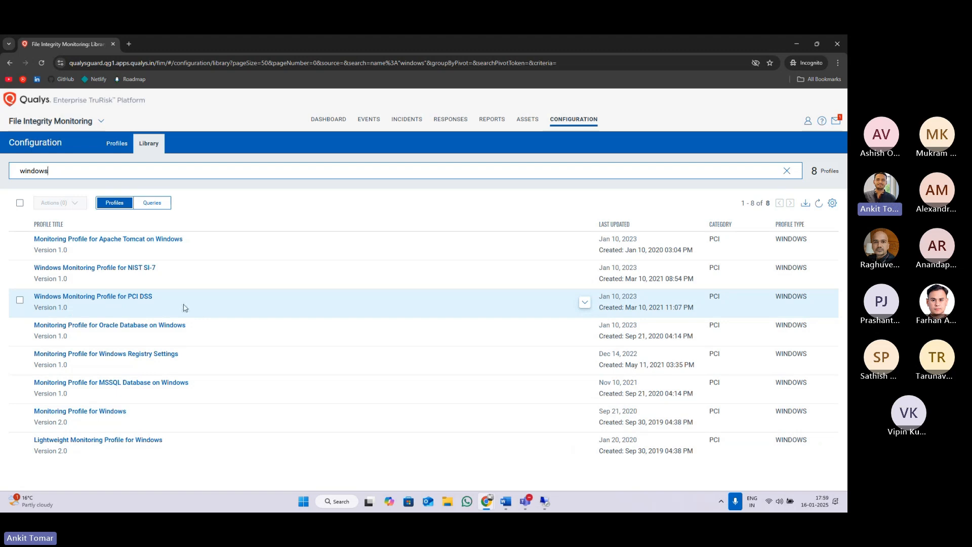
# - View details of Windows Monitoring Profile for PCI DSS: name, OS, category, status, creator
pyautogui.click(585, 303)
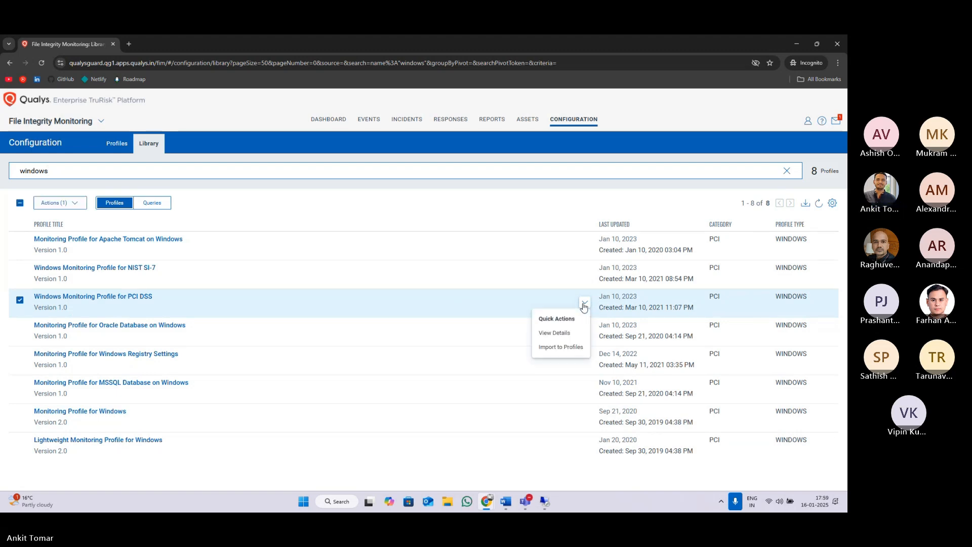
pyautogui.click(555, 333)
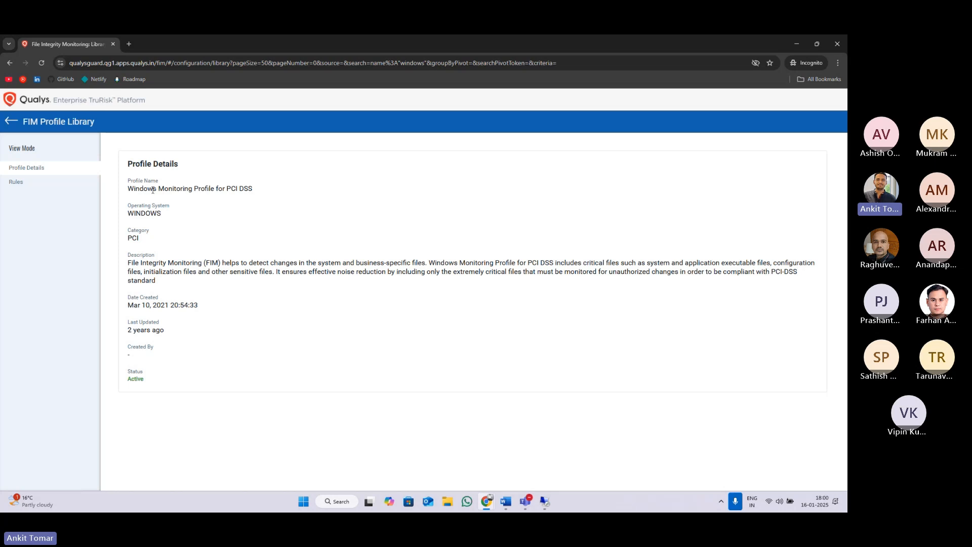
pyautogui.moveTo(143, 189); pyautogui.dragTo(285, 194)
pyautogui.moveTo(141, 213); pyautogui.dragTo(216, 311)
pyautogui.moveTo(131, 330); pyautogui.dragTo(191, 335)
pyautogui.click(217, 341)
pyautogui.moveTo(129, 378); pyautogui.dragTo(191, 328)
# - Review the PCI DSS profile's path rules and return to the library list
pyautogui.click(25, 183)
pyautogui.scroll(-5, 383, 310)
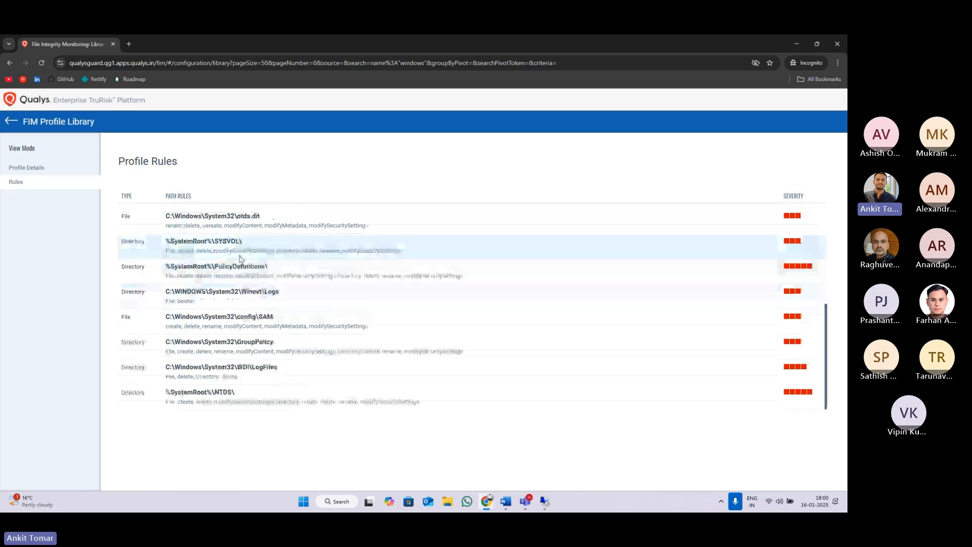
pyautogui.scroll(5, 394, 311)
pyautogui.scroll(-5, 409, 305)
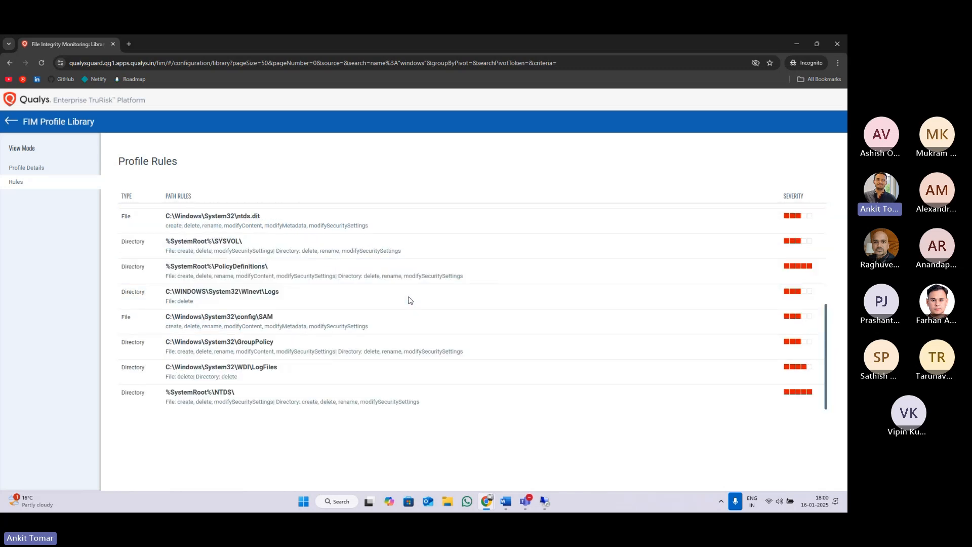
pyautogui.scroll(5, 410, 301)
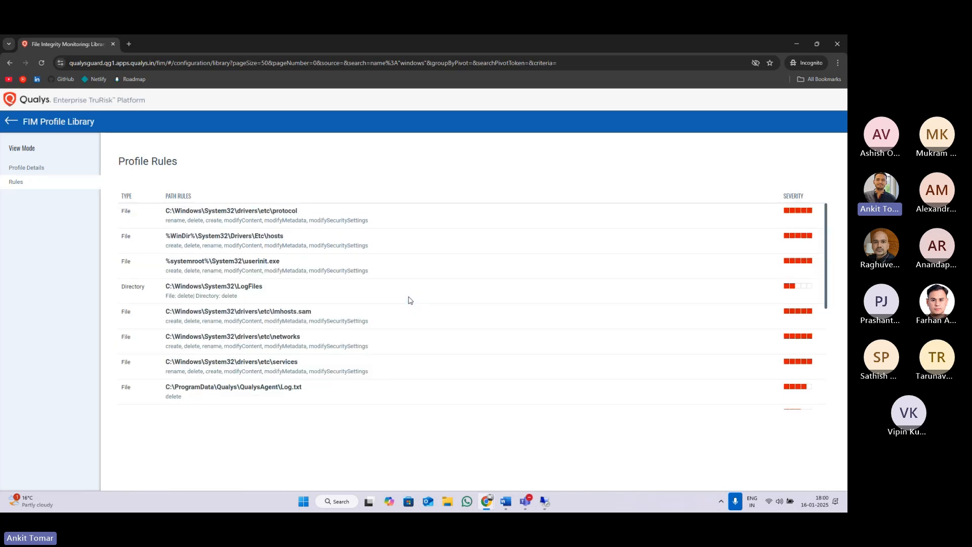
pyautogui.click(10, 121)
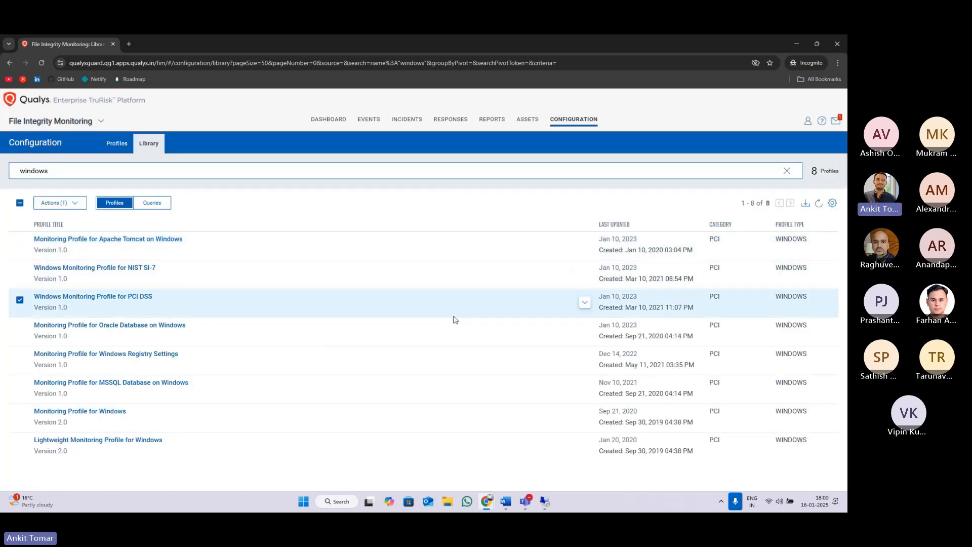
pyautogui.click(585, 302)
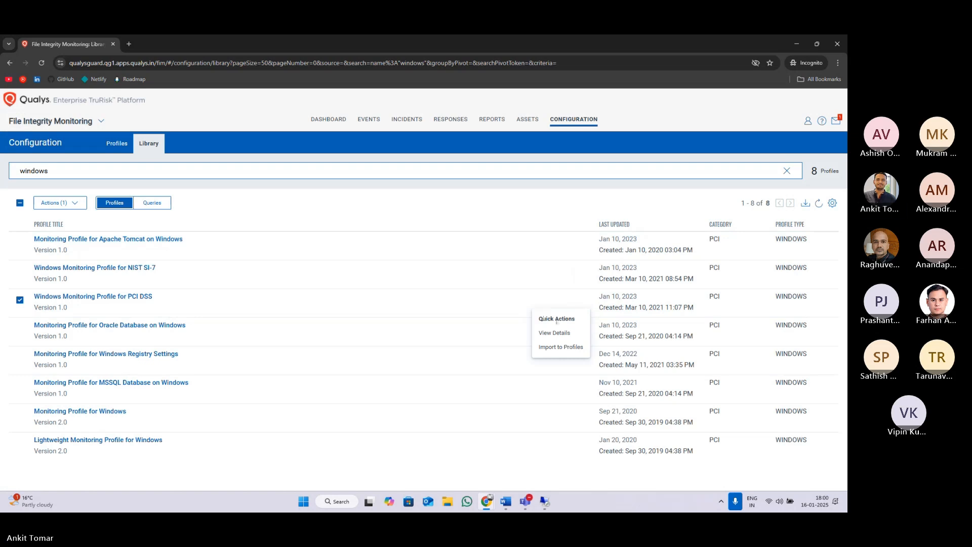
# - Import the PCI DSS profile with Monitor Registry ticked, cancel the failed import, and go to Assets
pyautogui.click(553, 349)
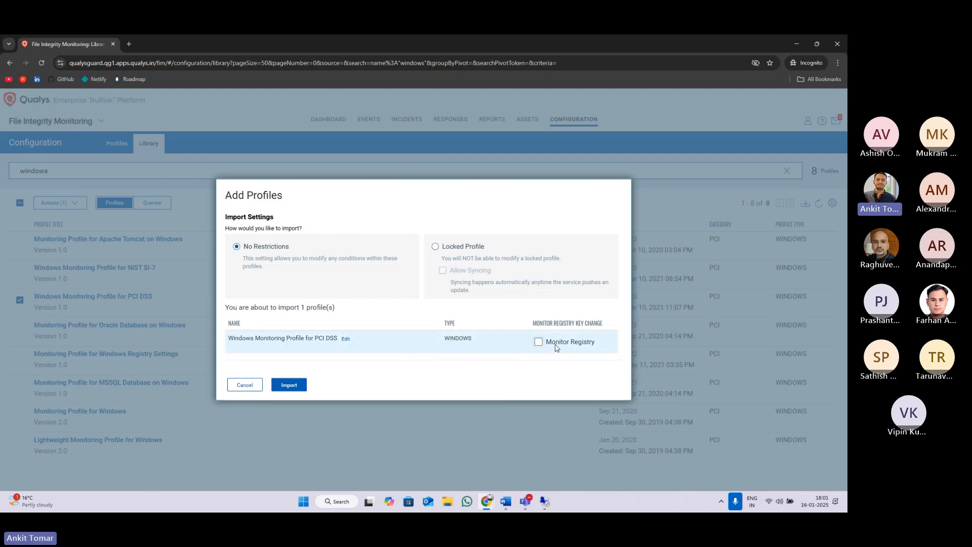
pyautogui.click(538, 341)
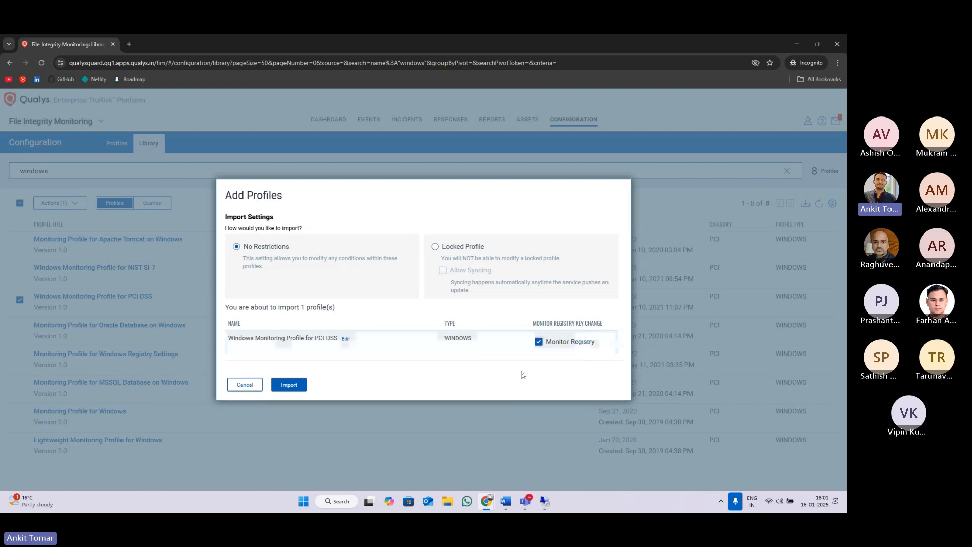
pyautogui.click(299, 386)
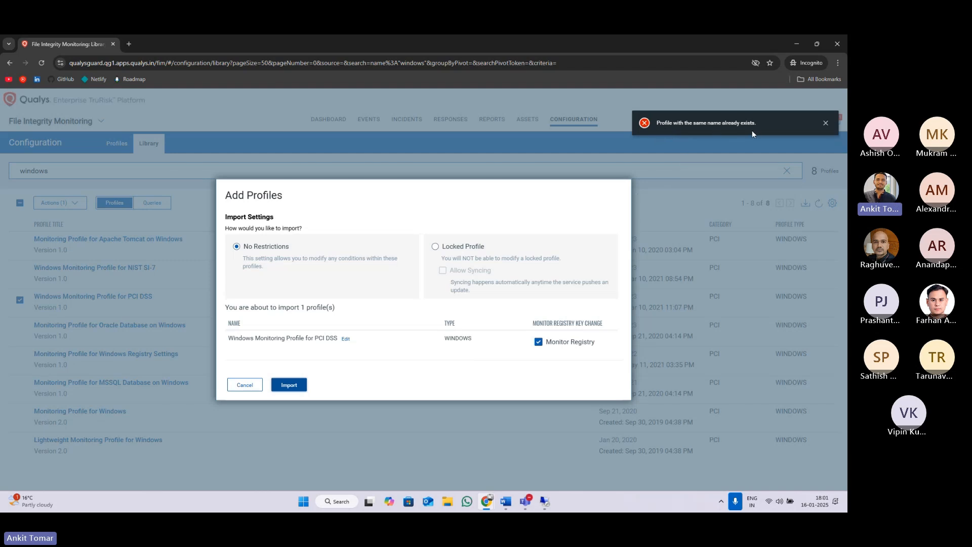
pyautogui.click(247, 386)
pyautogui.click(527, 119)
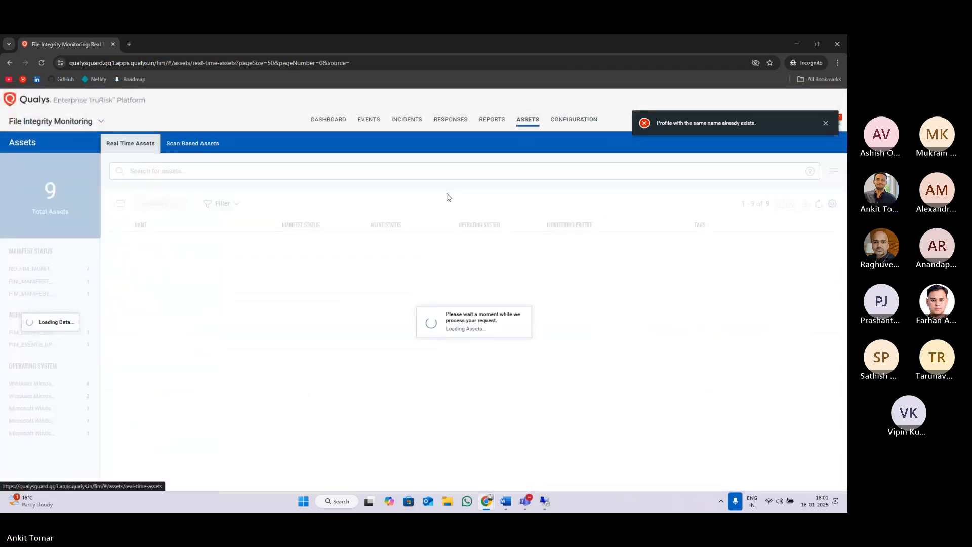
# - Edit the inactive PCI DSS profile, prefixing its name with the user's name and a hyphen
pyautogui.click(574, 119)
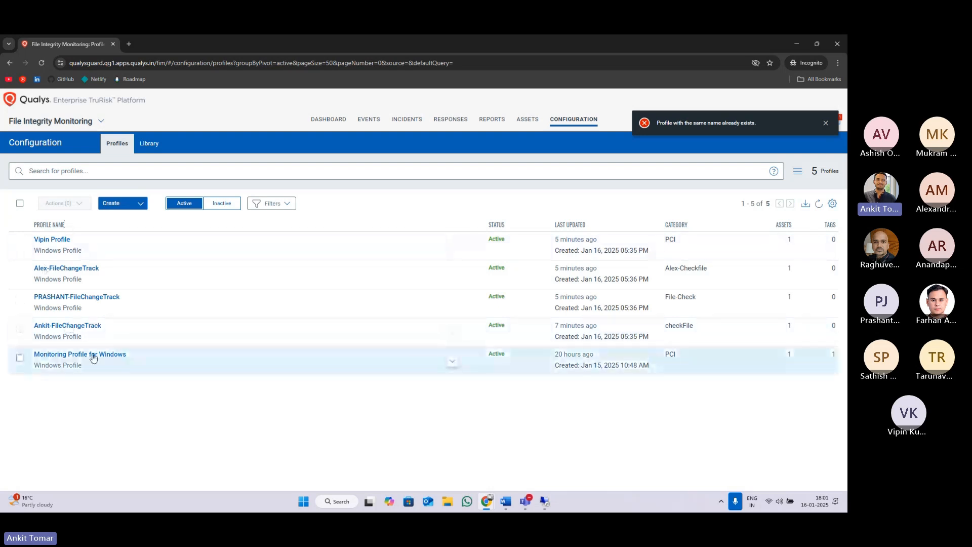
pyautogui.click(205, 203)
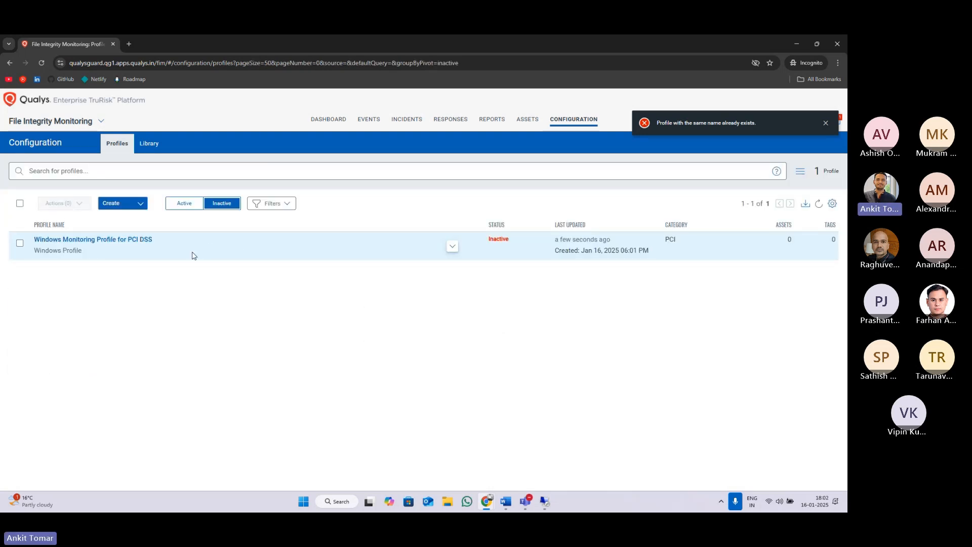
pyautogui.click(452, 246)
pyautogui.click(241, 308)
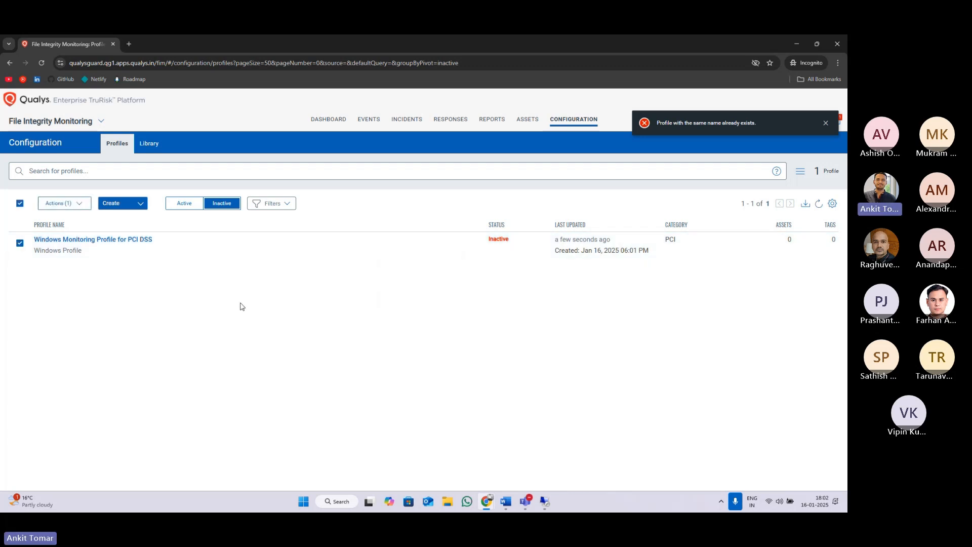
pyautogui.click(453, 247)
pyautogui.click(415, 299)
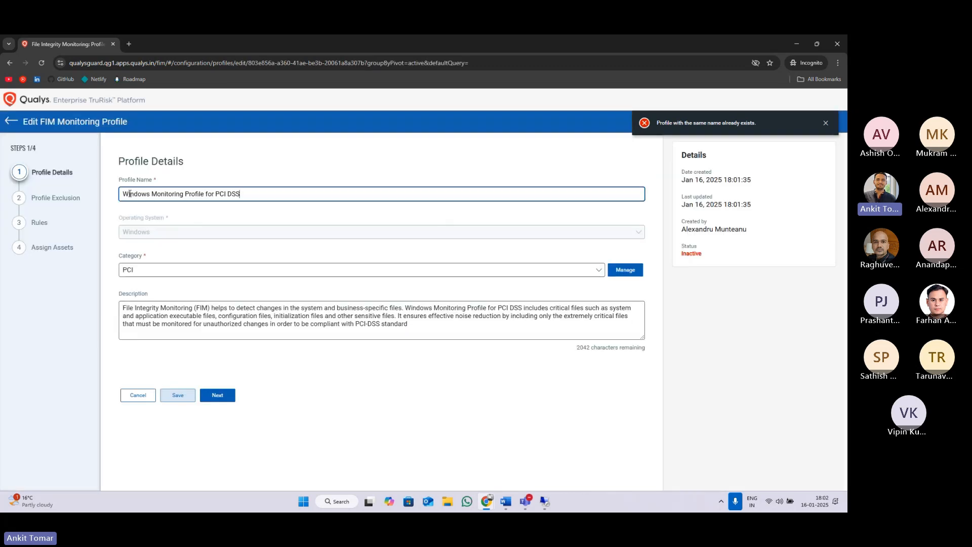
pyautogui.write('Ankit')
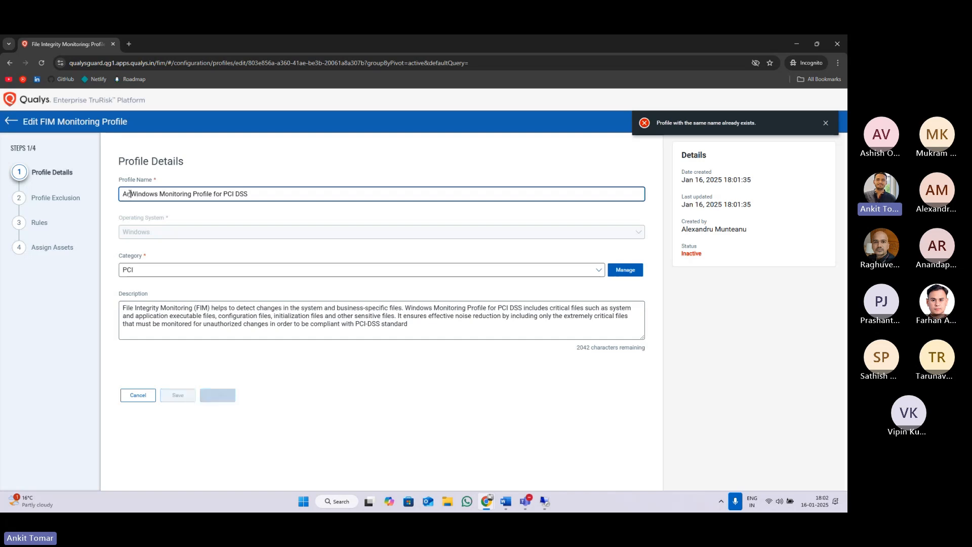
pyautogui.press('BackSpace')
pyautogui.write('-')
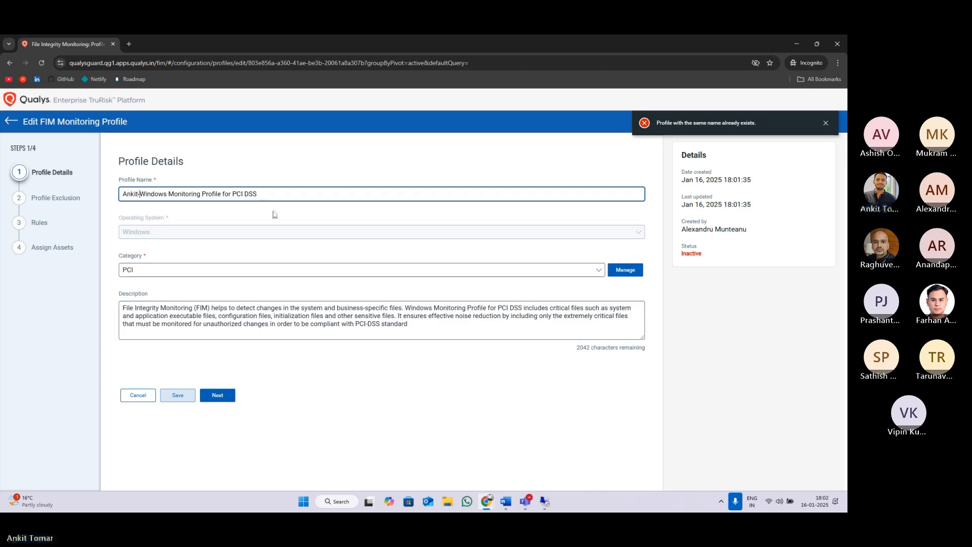
pyautogui.click(313, 374)
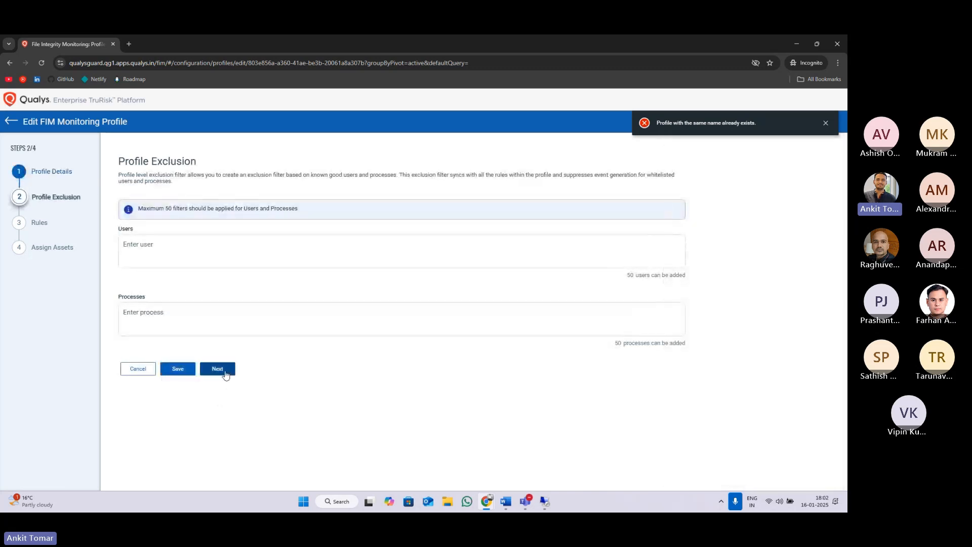
# - Advance past Profile Exclusion and the 39 rules to Assign Assets and Tags
pyautogui.click(217, 369)
pyautogui.scroll(-10, 213, 362)
pyautogui.scroll(-10, 210, 369)
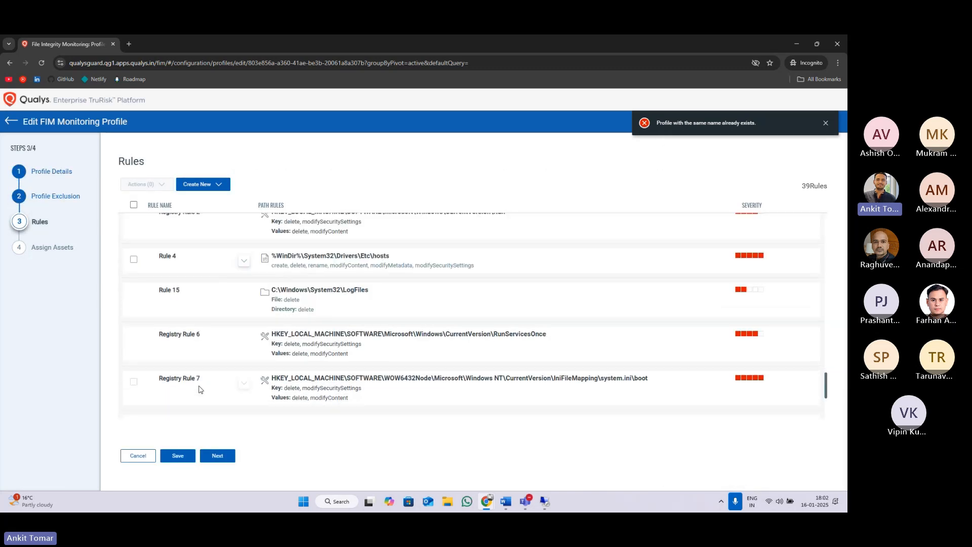
pyautogui.click(218, 456)
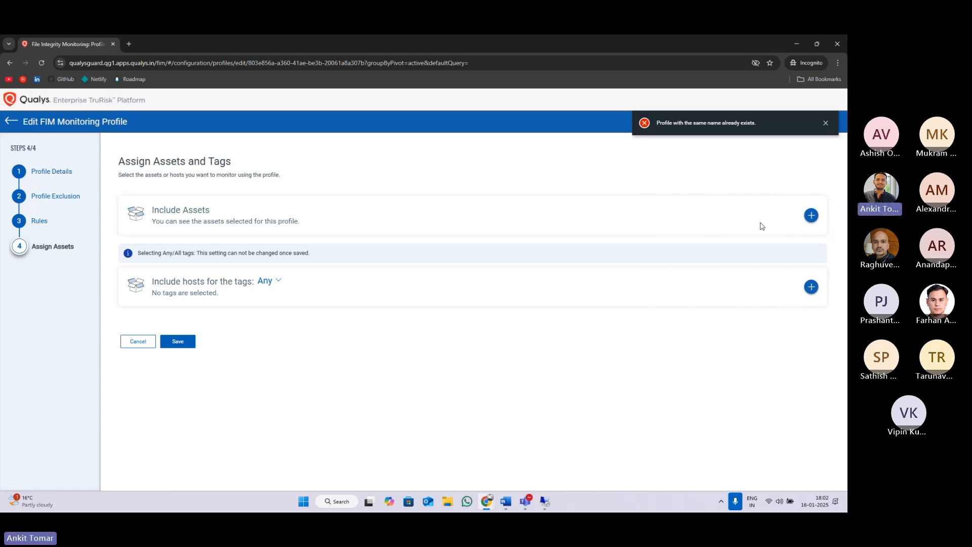
# - Include assets Qualys-Win2k19, Qualys-WIN10PRO and Qualys-Win2K16 in the PCI DSS profile
pyautogui.click(812, 216)
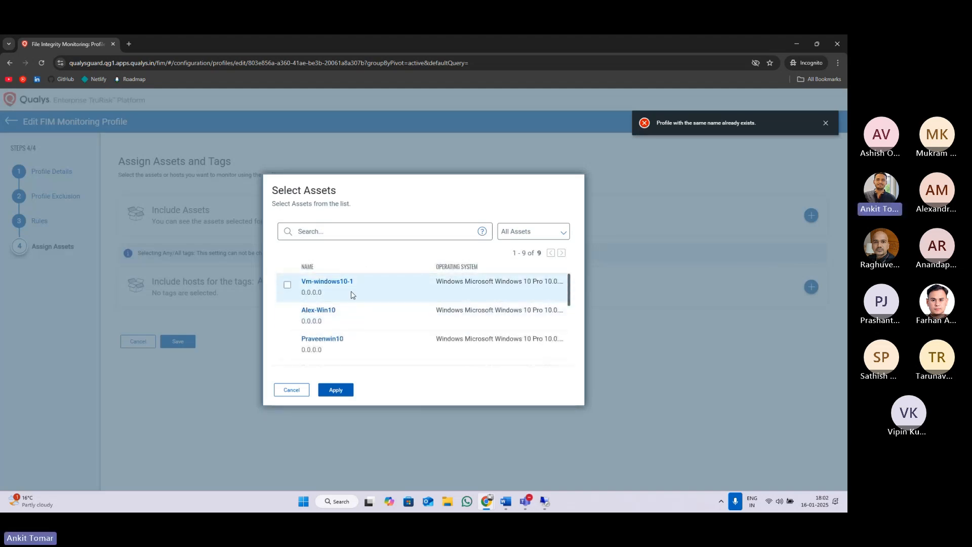
pyautogui.scroll(-2, 385, 293)
pyautogui.scroll(-3, 377, 294)
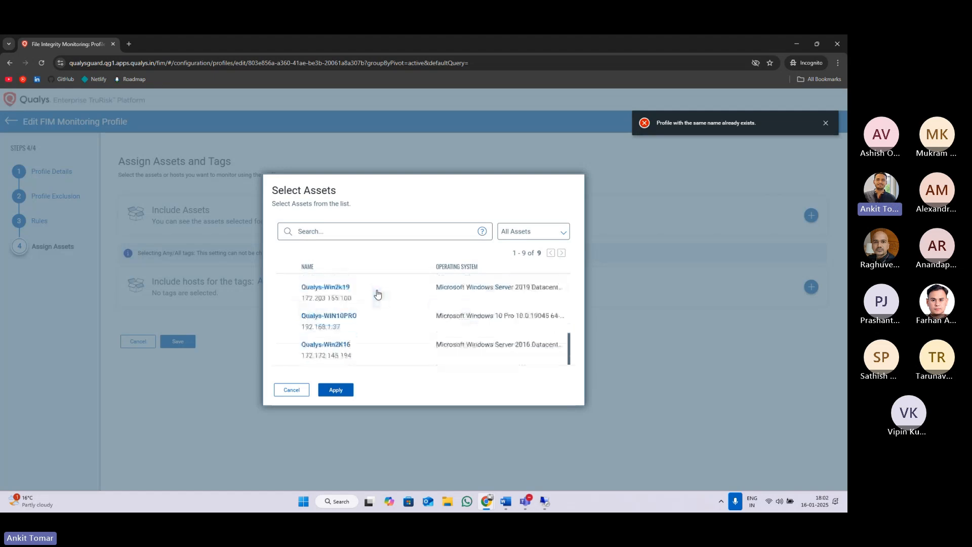
pyautogui.click(287, 290)
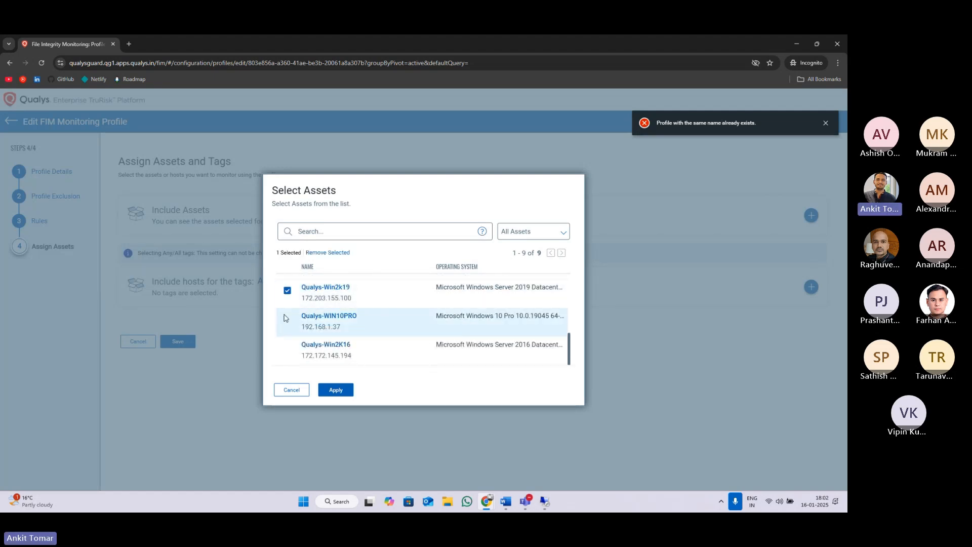
pyautogui.click(287, 319)
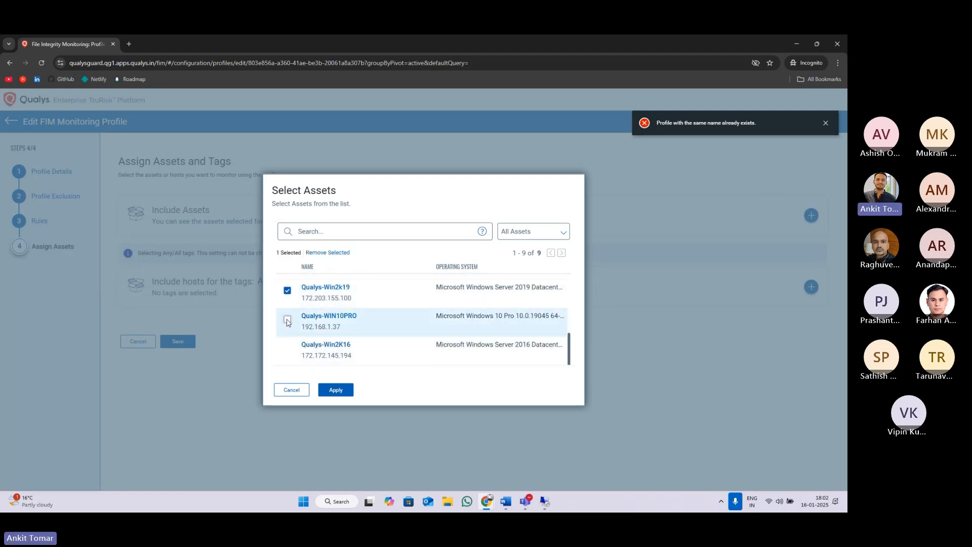
pyautogui.click(287, 348)
pyautogui.scroll(5, 412, 326)
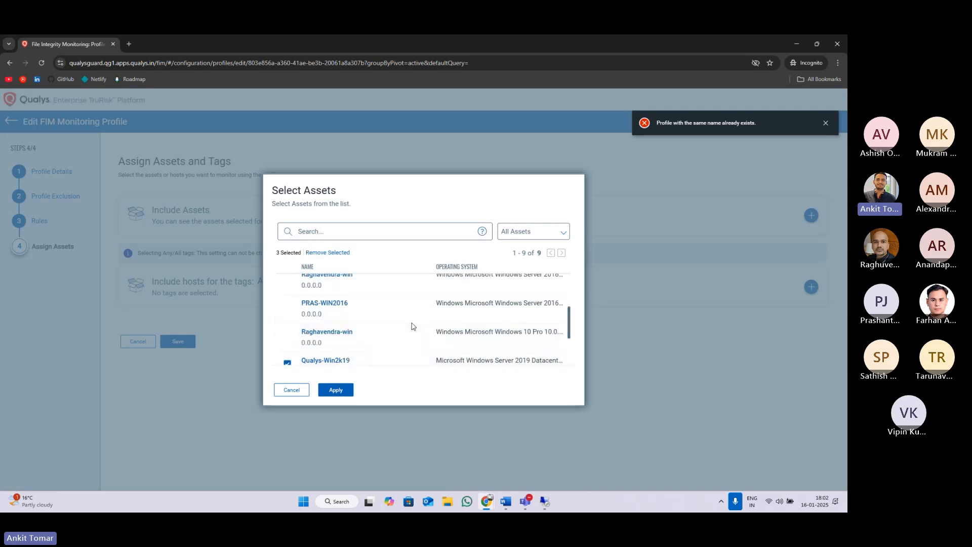
pyautogui.click(343, 390)
# - Save the profile and display the Active profiles list
pyautogui.scroll(-2, 347, 282)
pyautogui.click(186, 437)
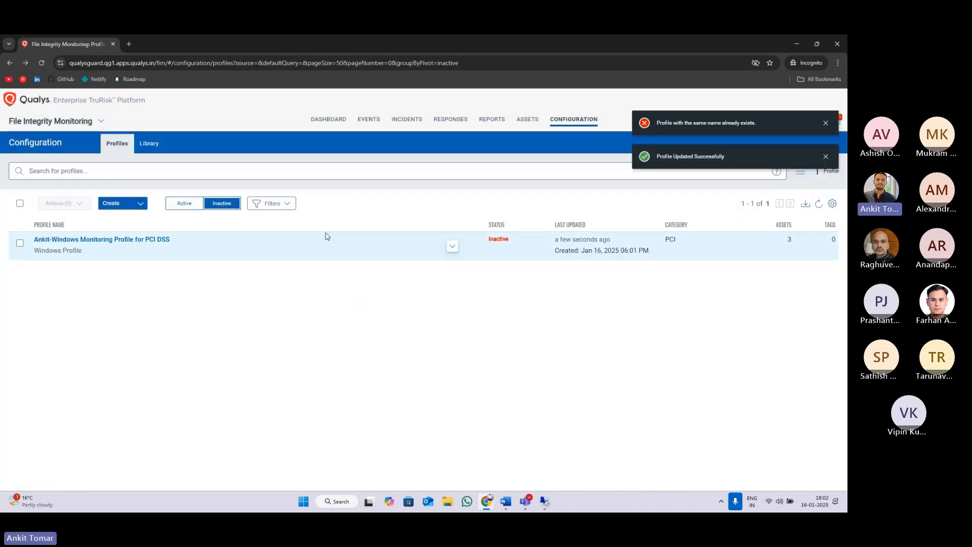
pyautogui.click(184, 203)
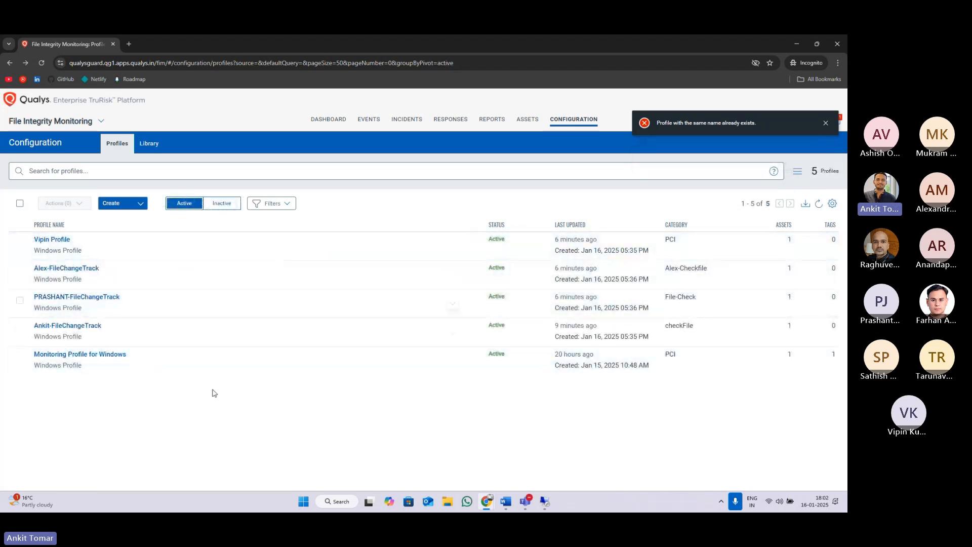
# - Activate the inactive PCI DSS Windows Monitoring Profile, raising the Active profiles to six
pyautogui.click(226, 204)
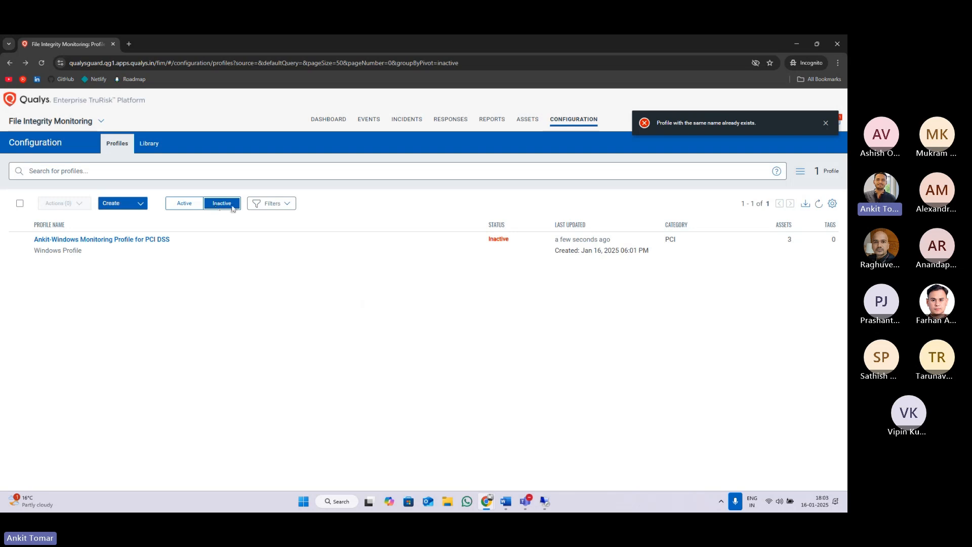
pyautogui.click(452, 246)
pyautogui.click(415, 303)
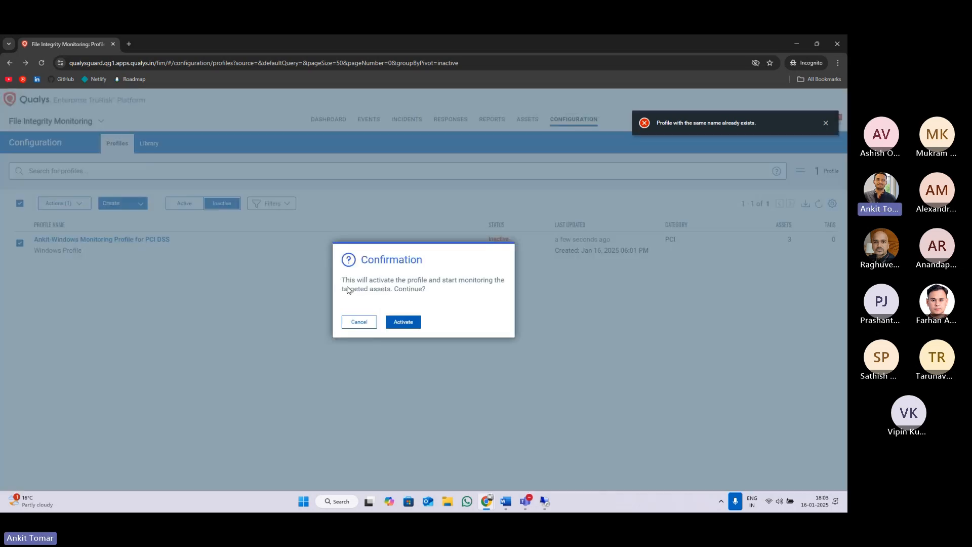
pyautogui.click(403, 323)
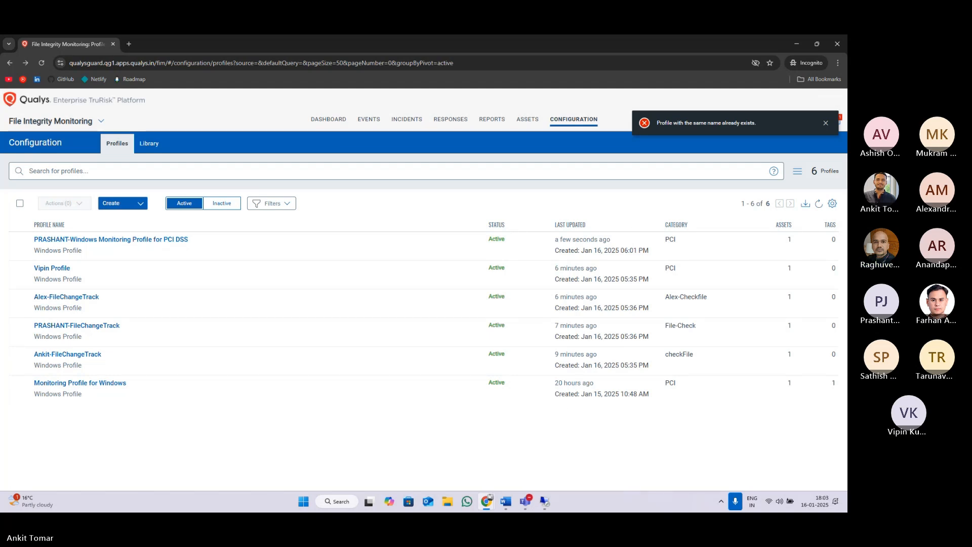
# - Mute the microphone, review the Active, Inactive and Assets lists, then open the profile Library
pyautogui.press('super+alt+k')
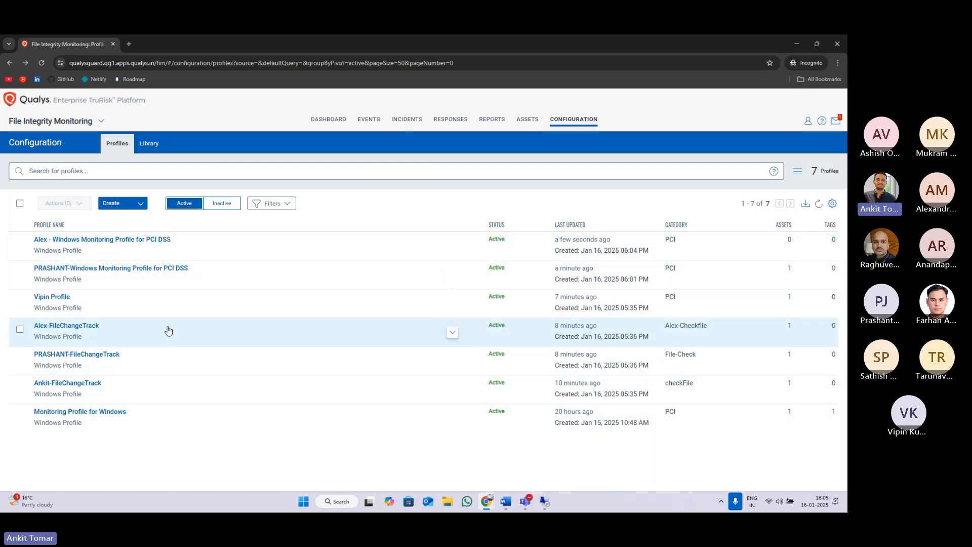
pyautogui.click(222, 203)
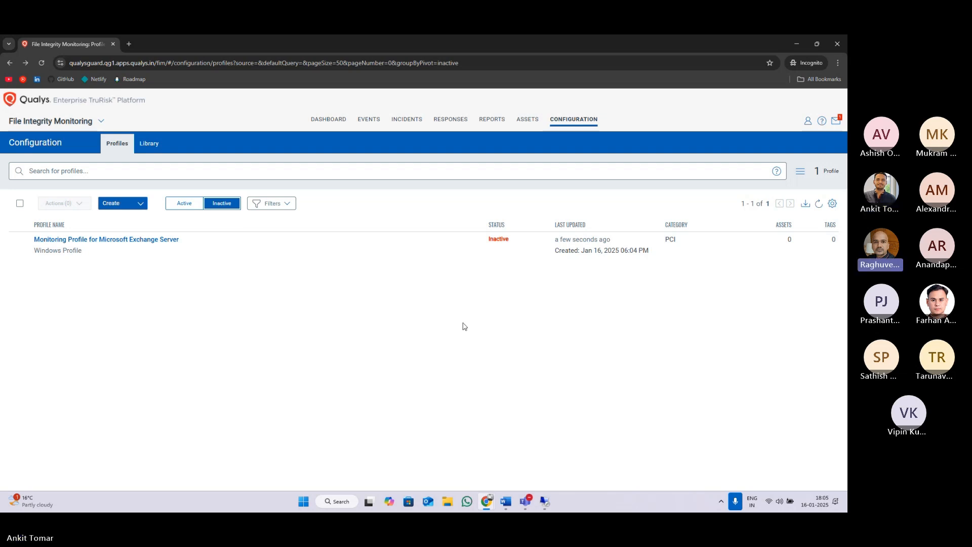
pyautogui.click(521, 123)
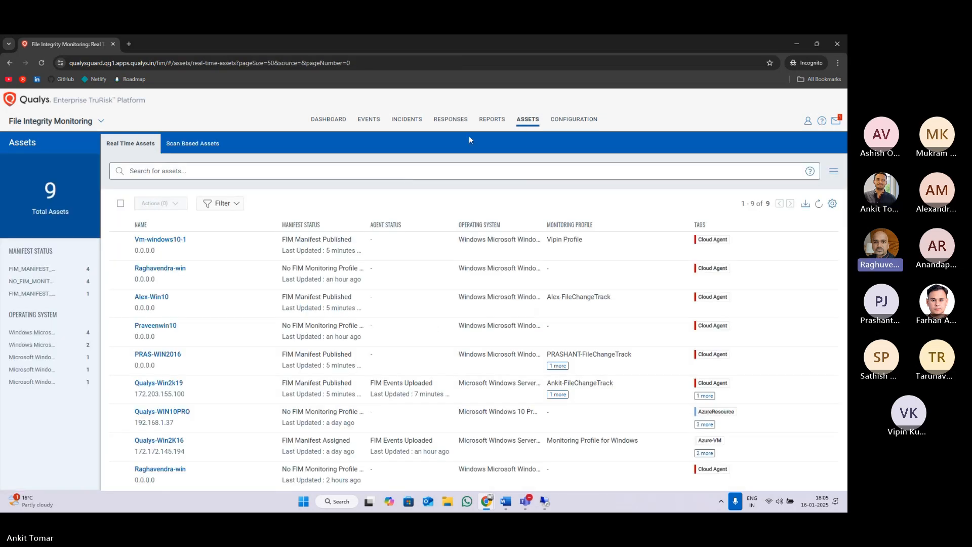
pyautogui.click(574, 121)
pyautogui.click(222, 205)
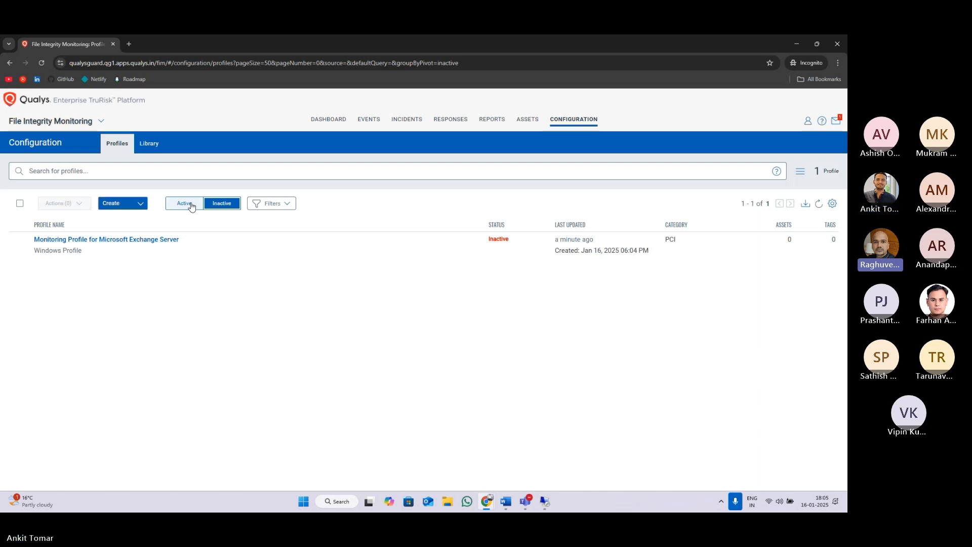
pyautogui.click(191, 207)
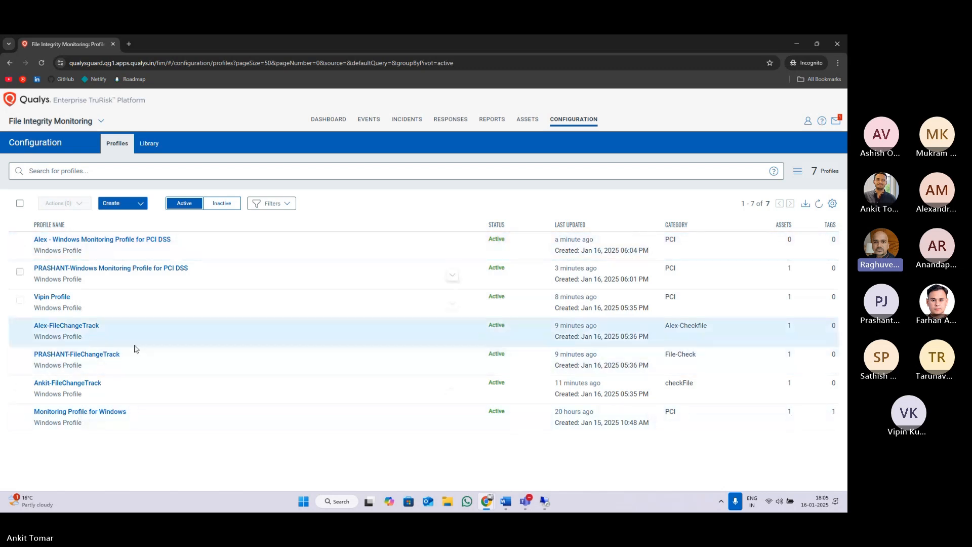
pyautogui.click(222, 203)
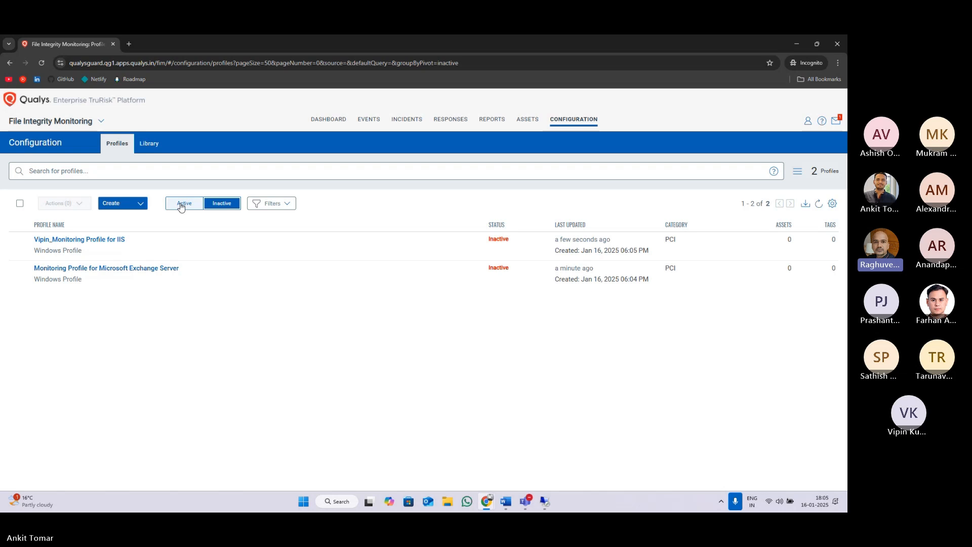
pyautogui.click(181, 206)
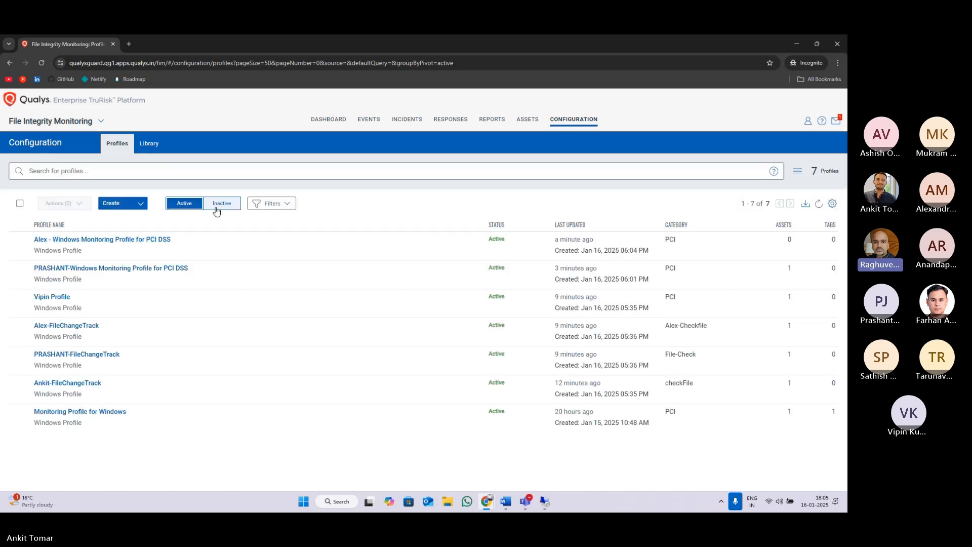
pyautogui.click(153, 147)
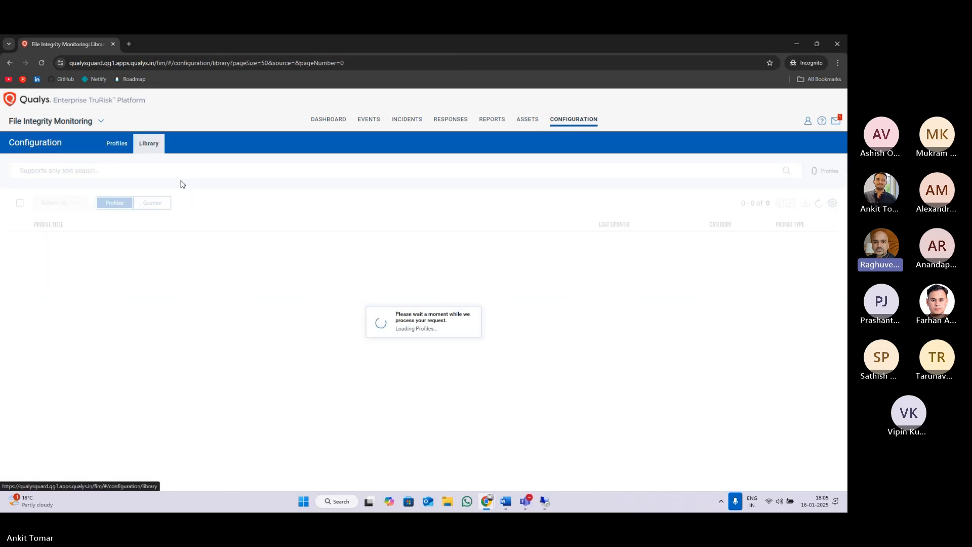
# - Search the Library for 'window' and start adding the PCI DSS Windows profile
pyautogui.click(263, 169)
pyautogui.write('windo')
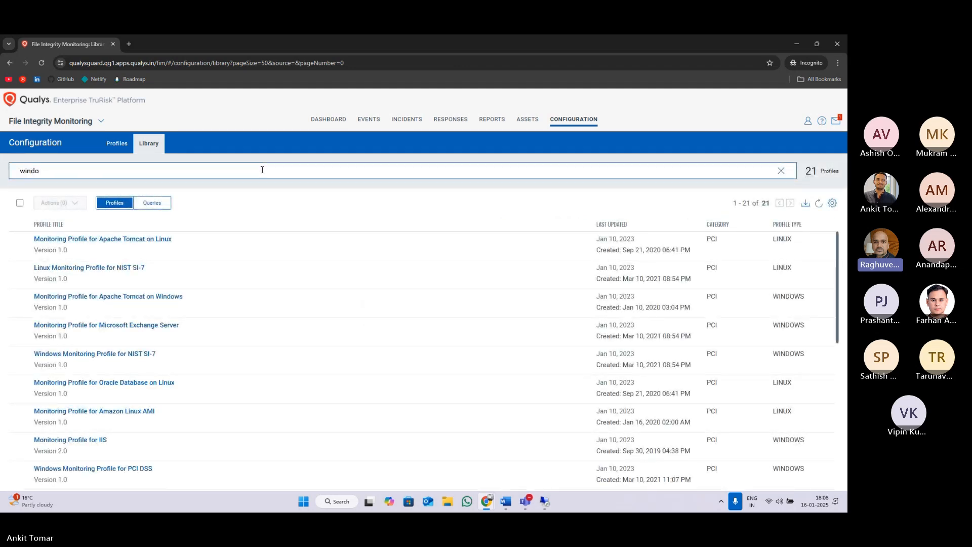
pyautogui.write('w')
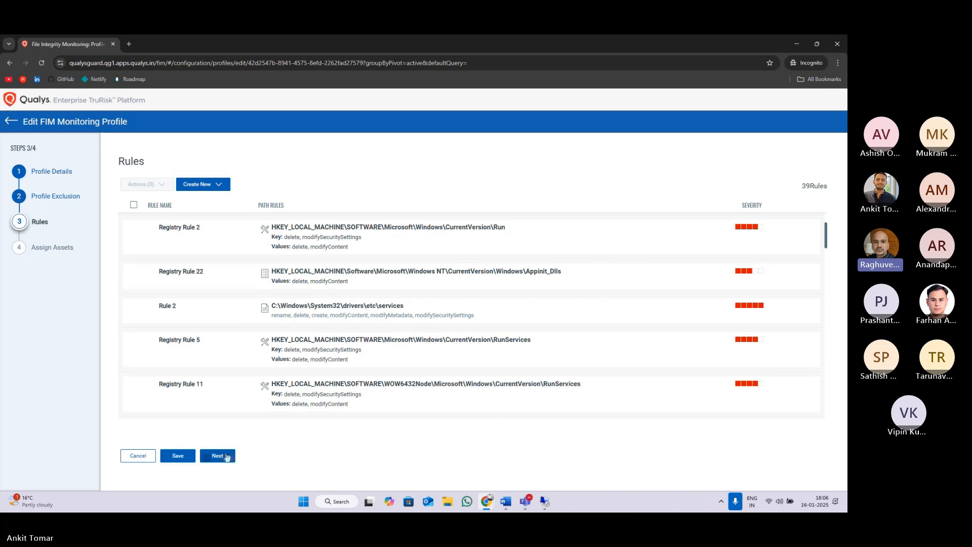
pyautogui.click(218, 455)
# - Assign Qualys-Win2k19, Qualys-Win2K16 and Qualys-WIN10PRO to the profile and save it
pyautogui.click(811, 215)
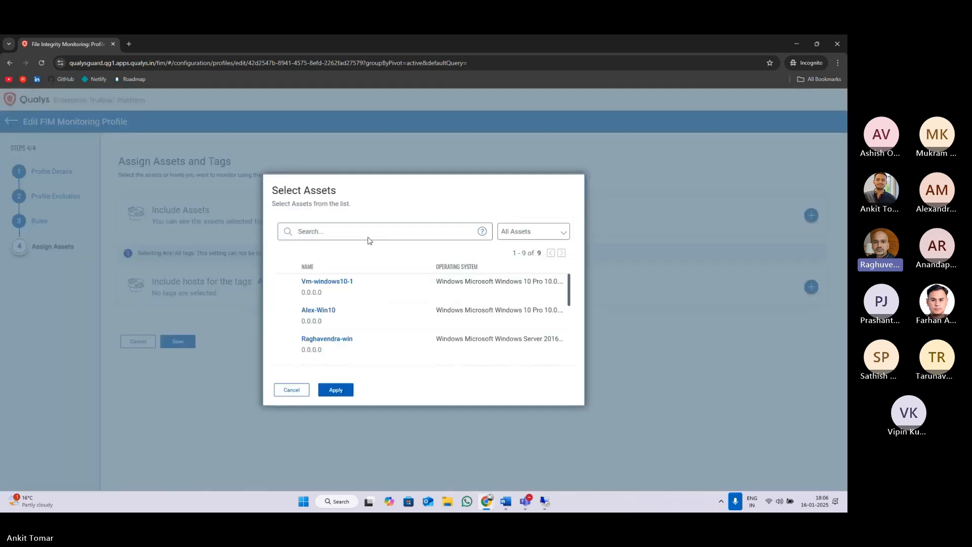
pyautogui.scroll(-1, 299, 309)
pyautogui.scroll(-1, 298, 310)
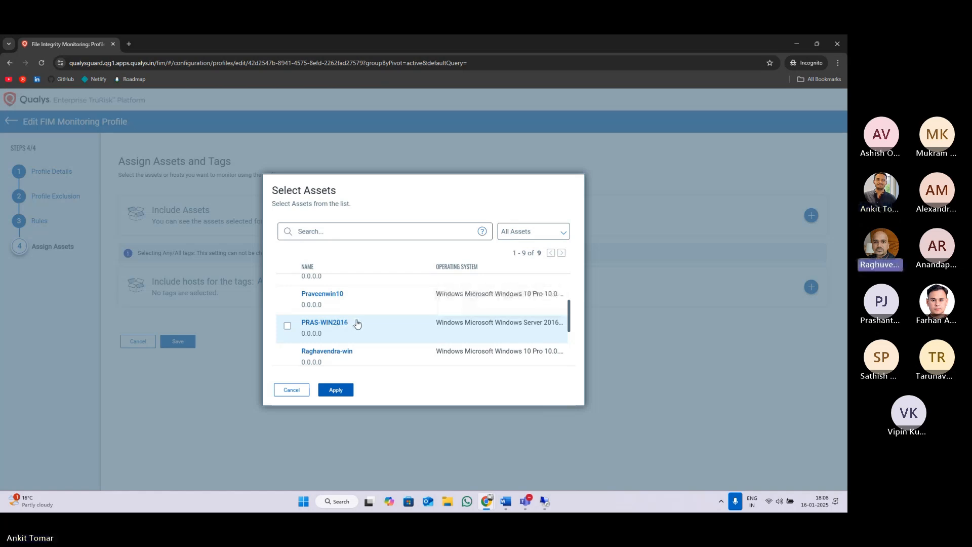
pyautogui.scroll(-1, 307, 323)
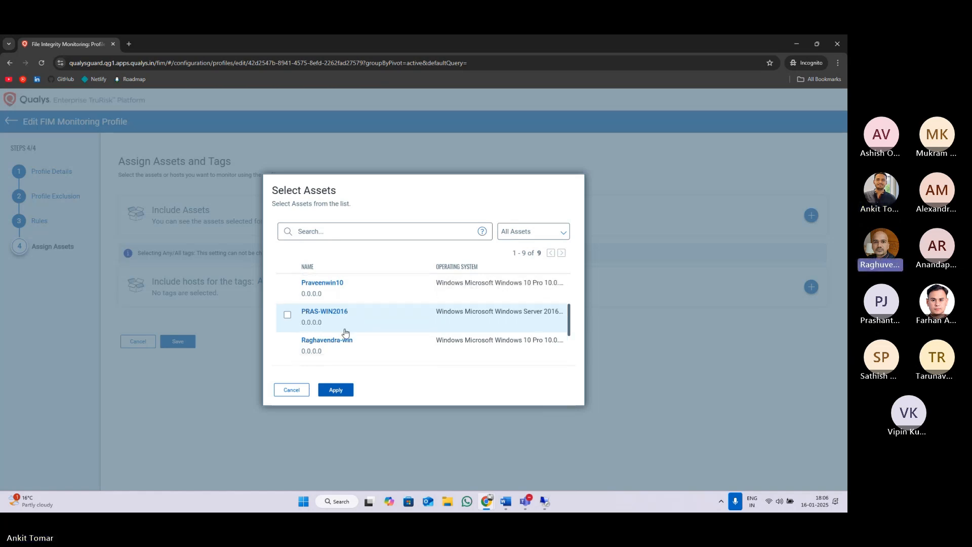
pyautogui.scroll(-5, 346, 332)
pyautogui.click(287, 290)
pyautogui.click(287, 348)
pyautogui.click(287, 319)
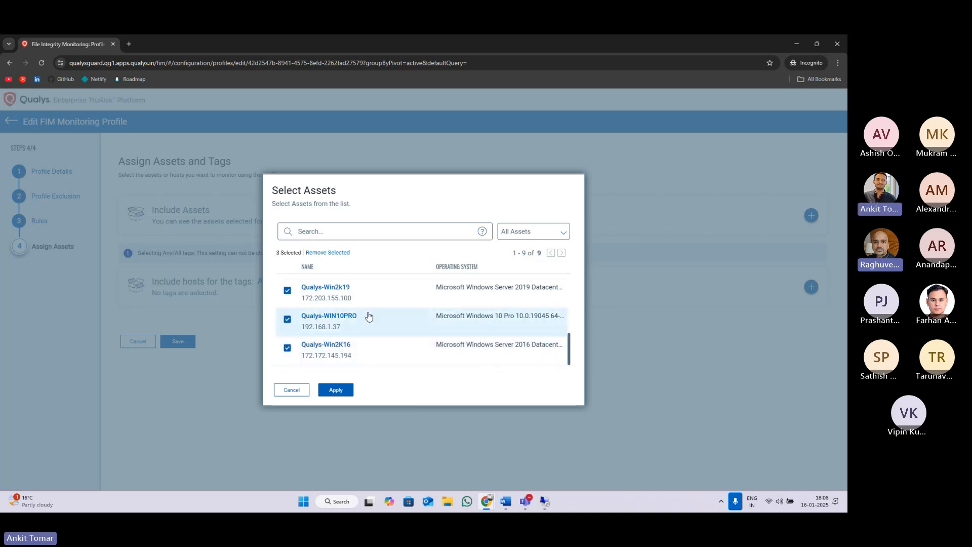
pyautogui.scroll(3, 407, 324)
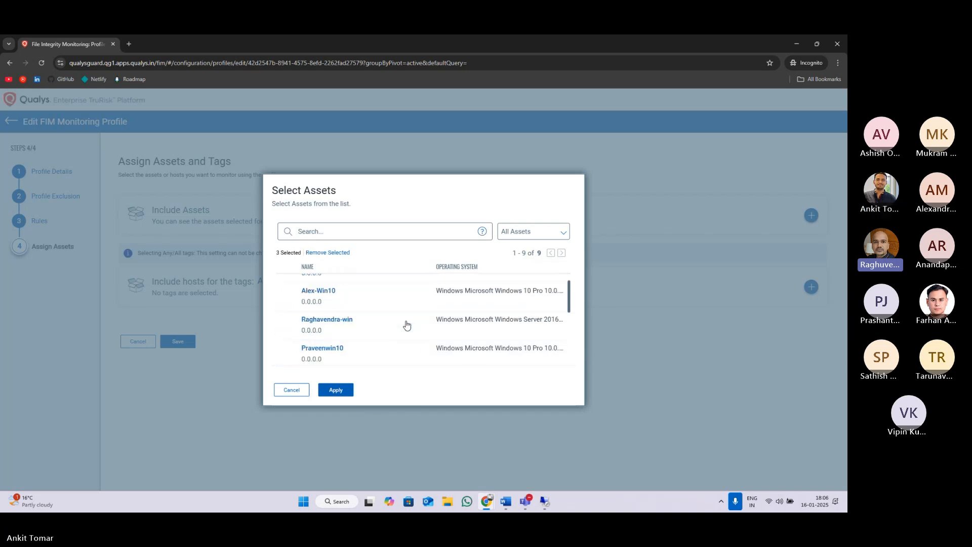
pyautogui.click(336, 389)
pyautogui.click(187, 436)
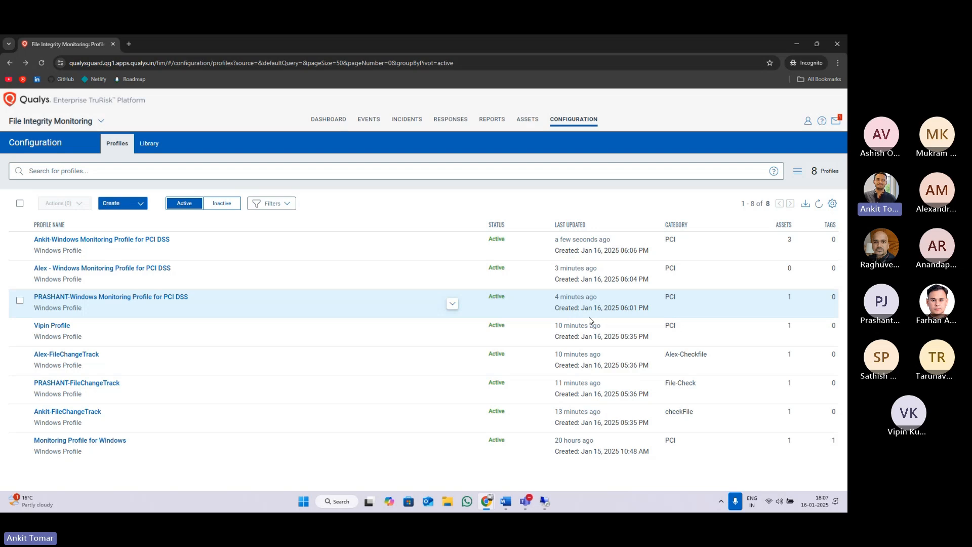
# - Check the Inactive and Active profile lists, then show Real Time Assets with 9 assets
pyautogui.click(222, 203)
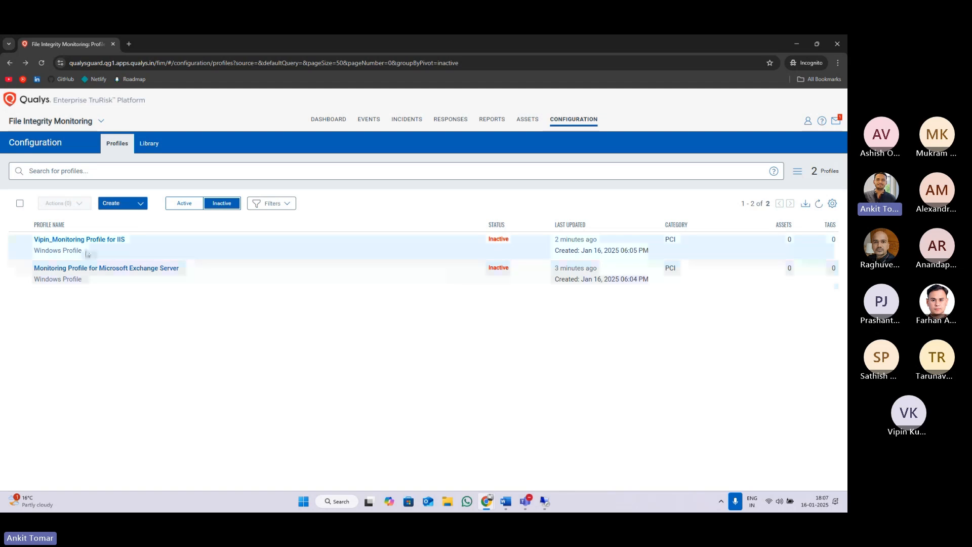
pyautogui.click(185, 204)
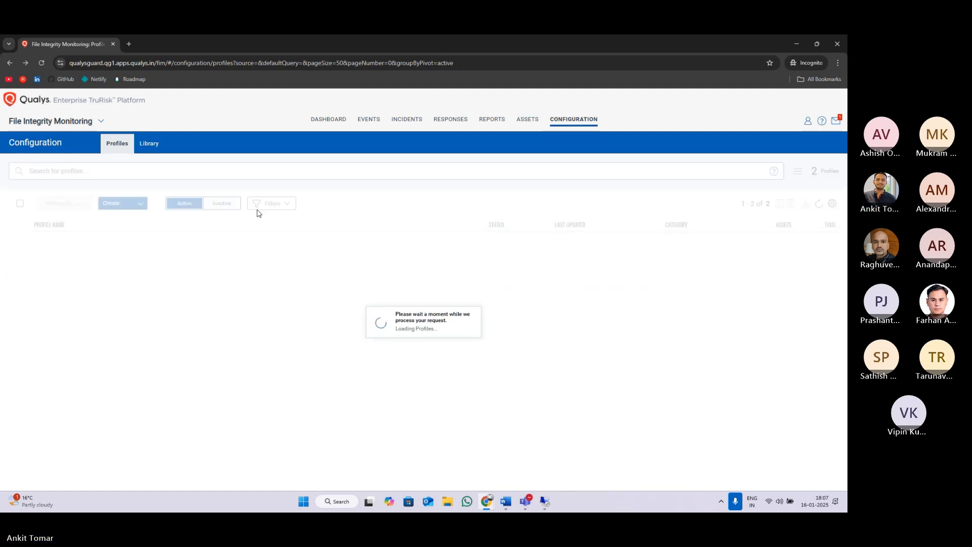
pyautogui.click(527, 121)
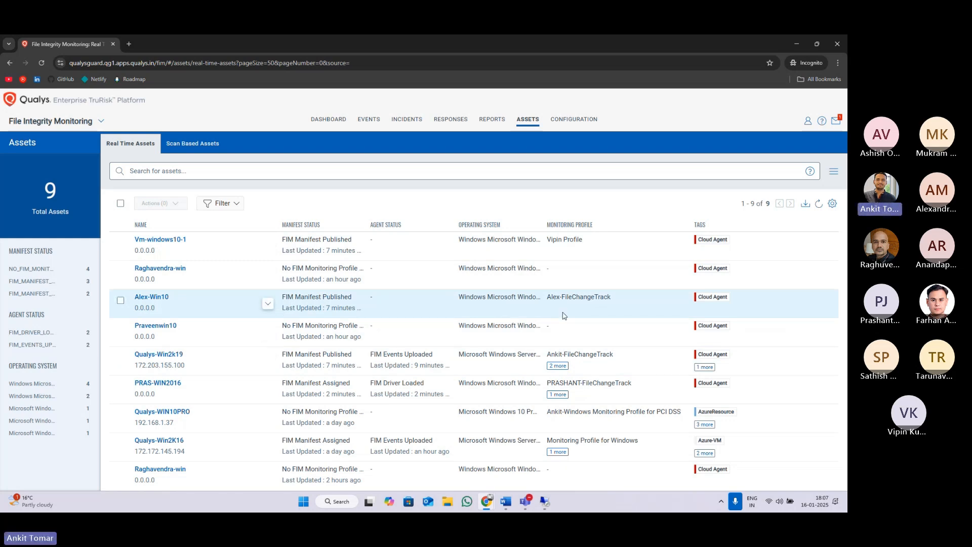
pyautogui.click(574, 120)
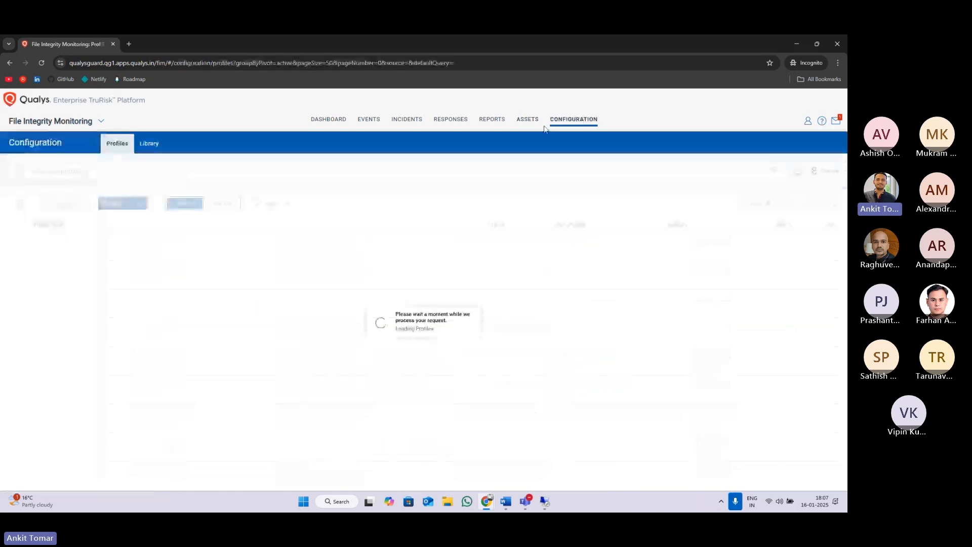
pyautogui.click(528, 120)
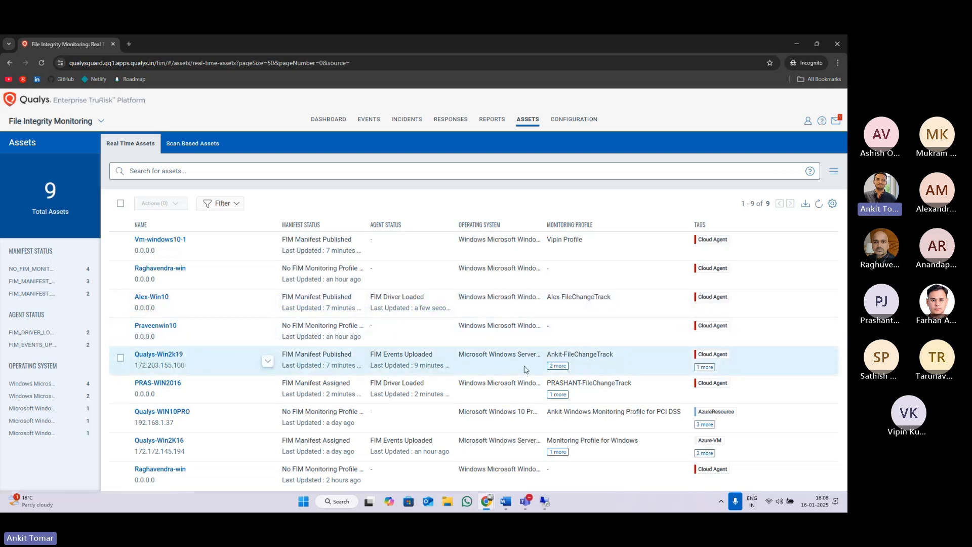
pyautogui.click(557, 366)
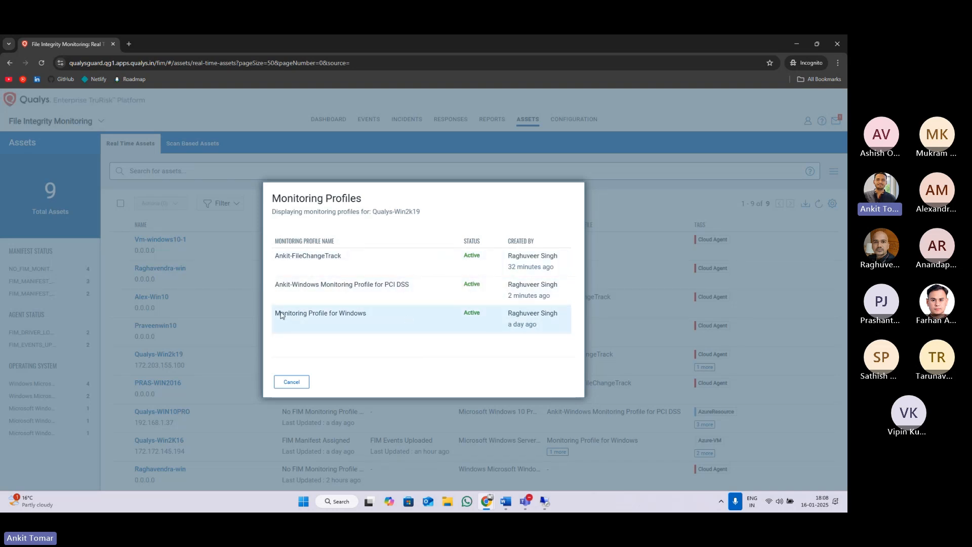
pyautogui.moveTo(280, 313); pyautogui.dragTo(369, 314)
pyautogui.press('Escape')
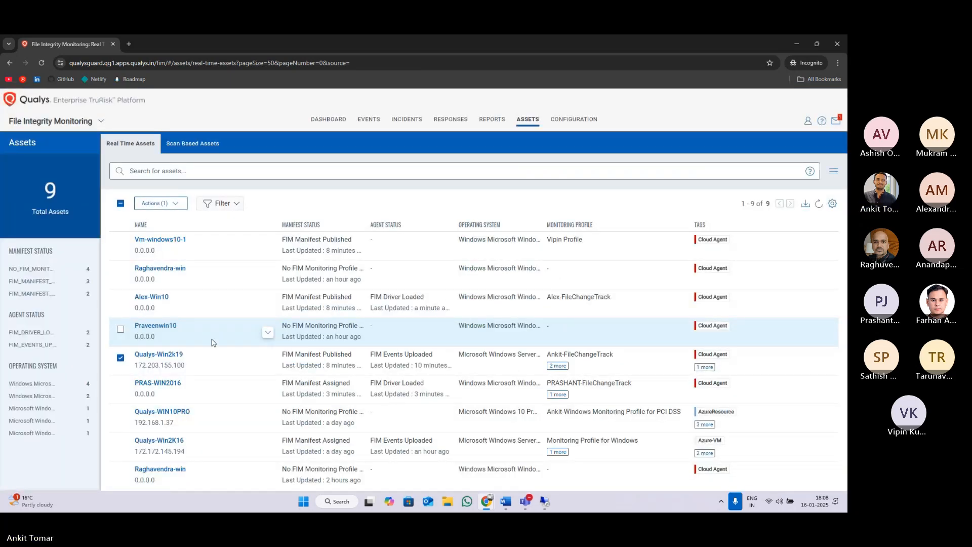
pyautogui.click(557, 365)
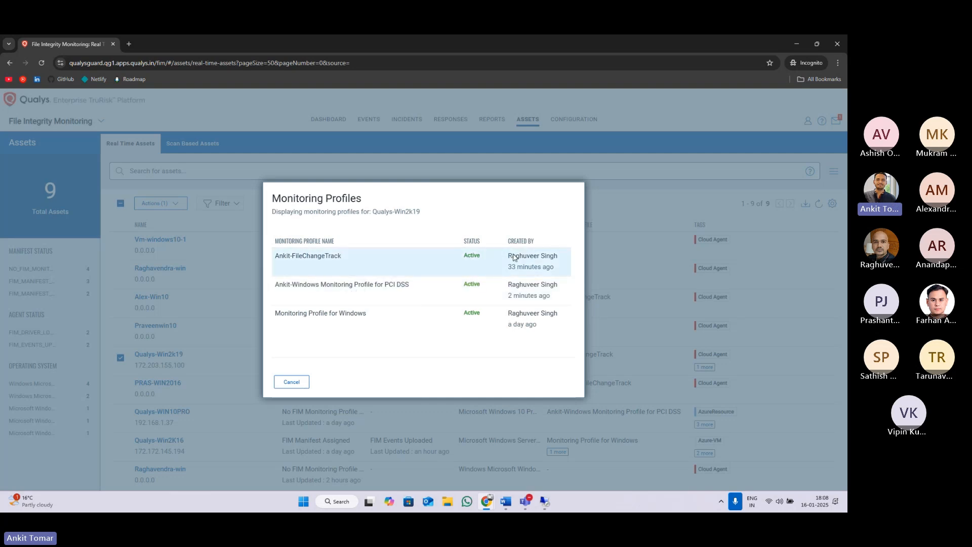
pyautogui.click(293, 383)
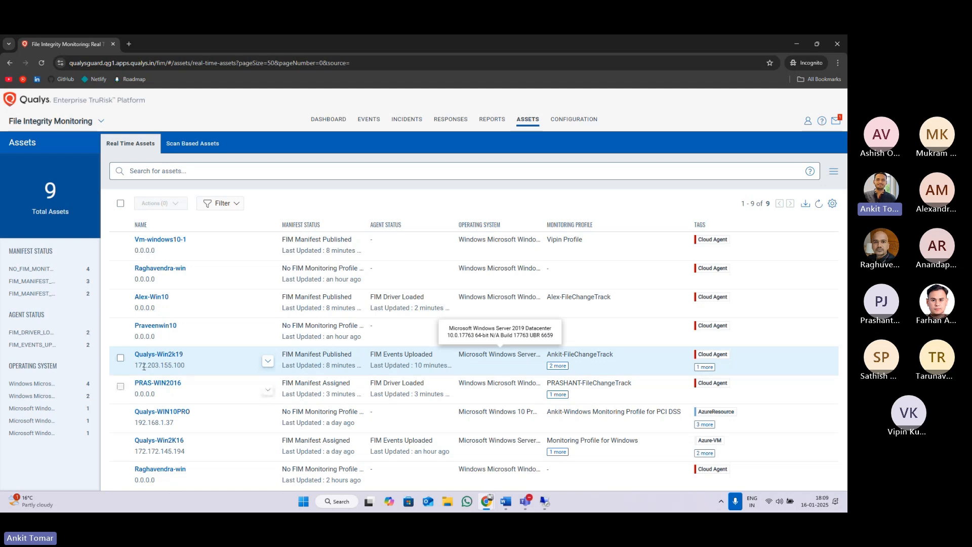
# - Select Qualys-Win2k19, review its three assigned profiles, and bring up its Quick Actions
pyautogui.click(120, 358)
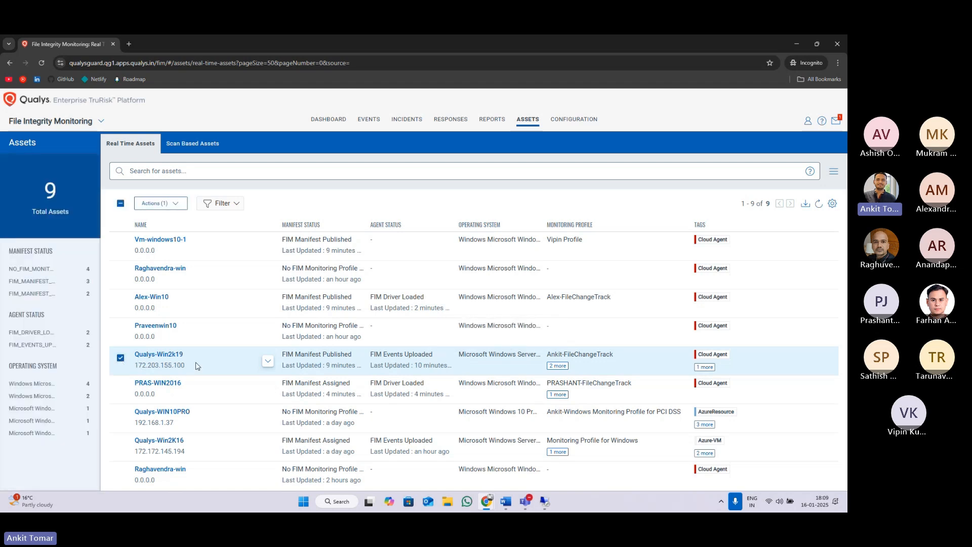
pyautogui.click(557, 366)
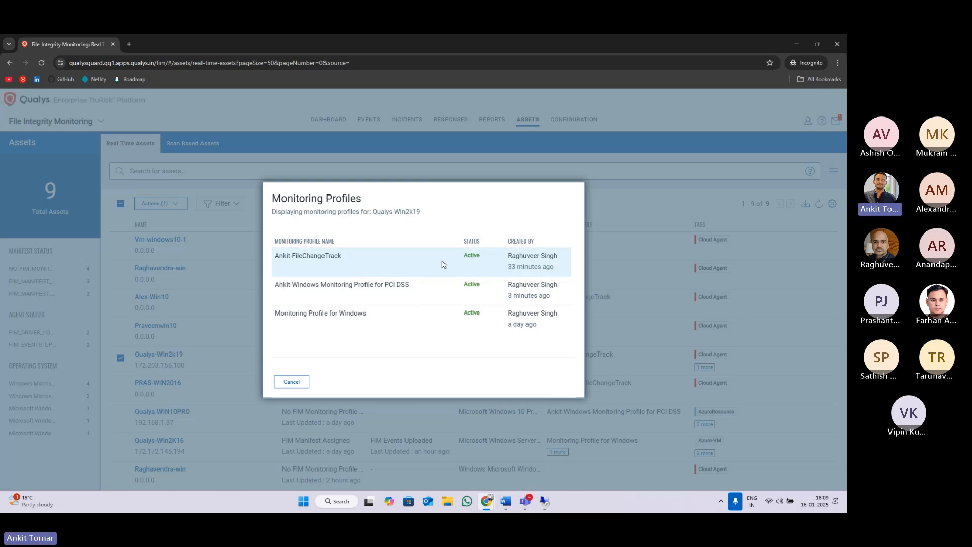
pyautogui.click(291, 382)
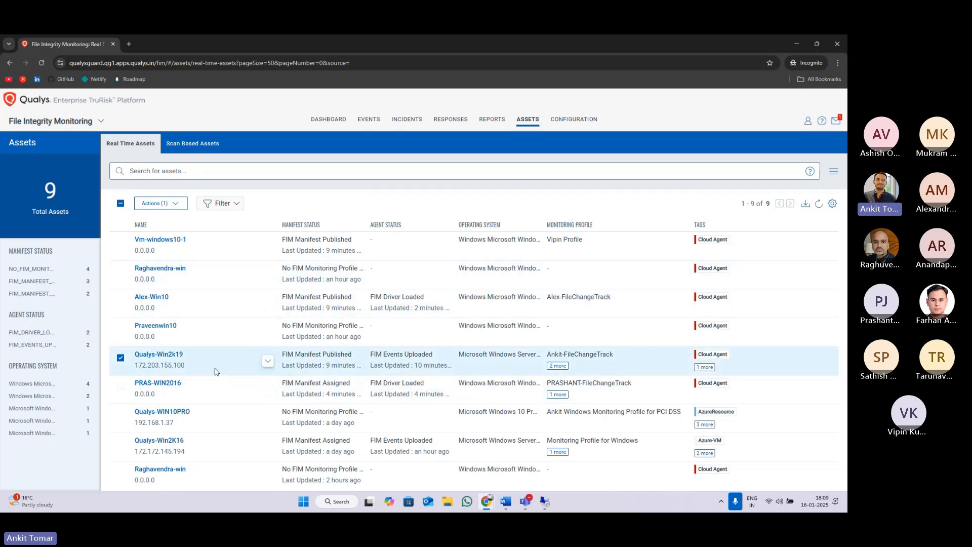
pyautogui.click(267, 363)
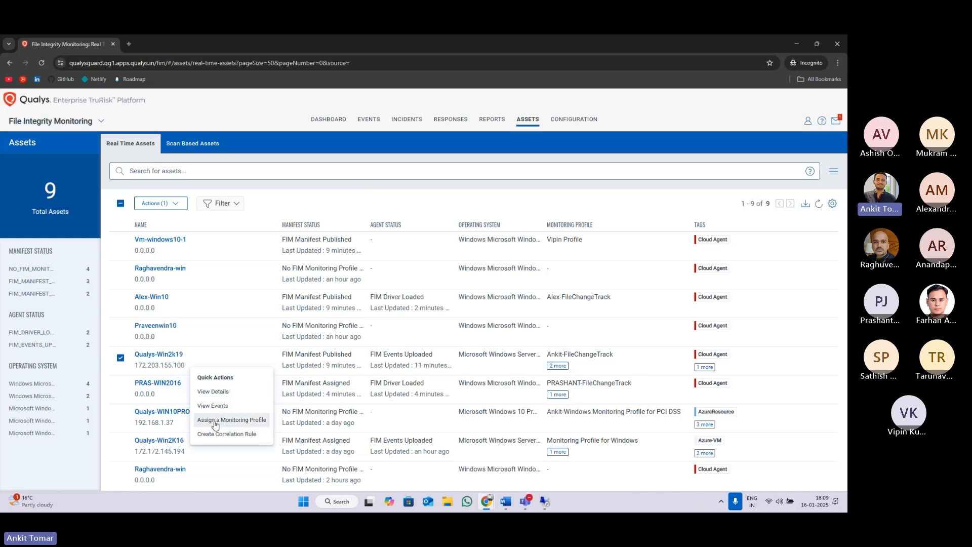
# - Start assigning a profile to Qualys-Win2k19, cancel without assigning, and recheck its three profiles
pyautogui.click(241, 422)
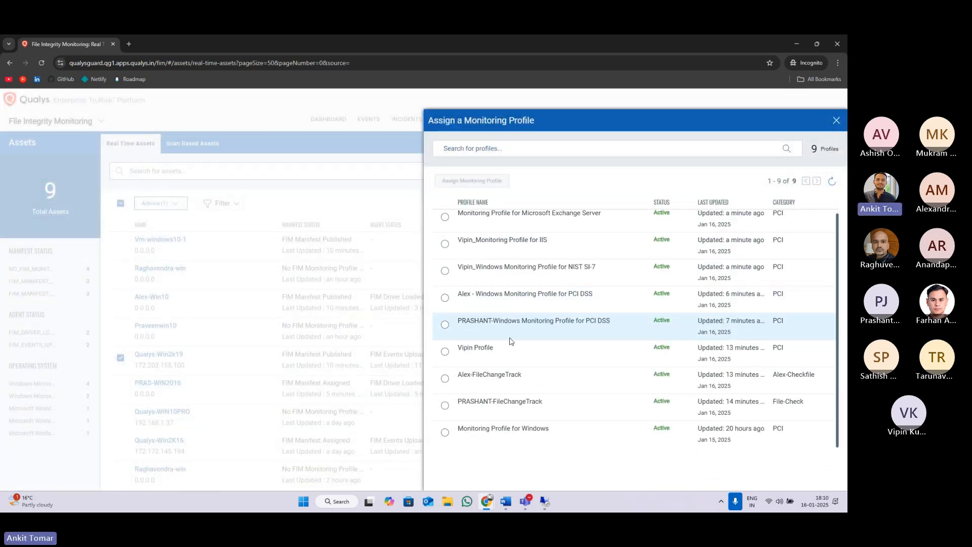
pyautogui.click(444, 220)
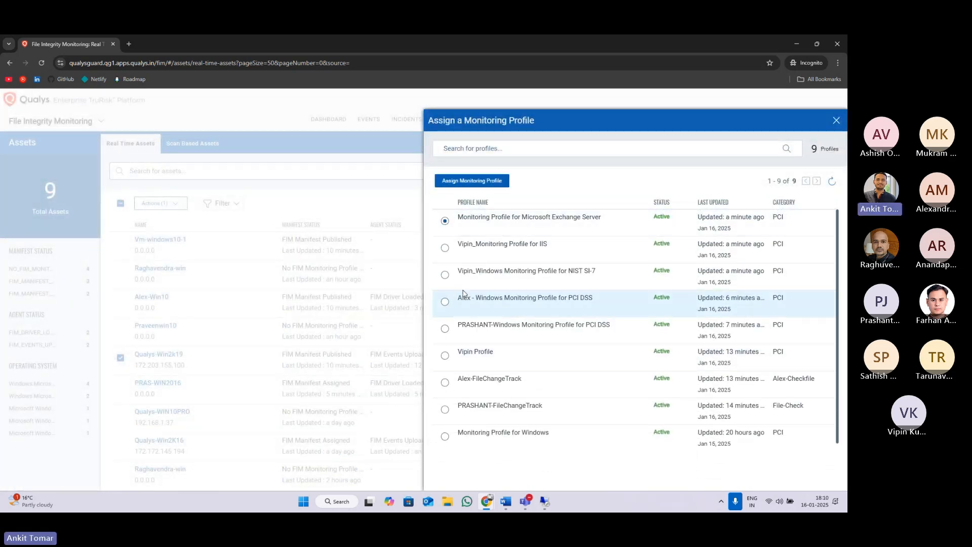
pyautogui.click(458, 248)
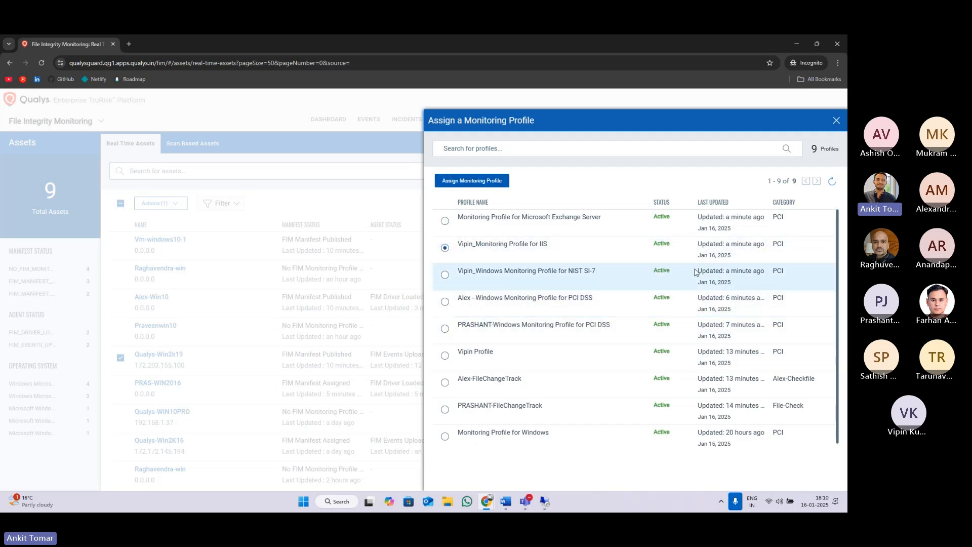
pyautogui.click(836, 120)
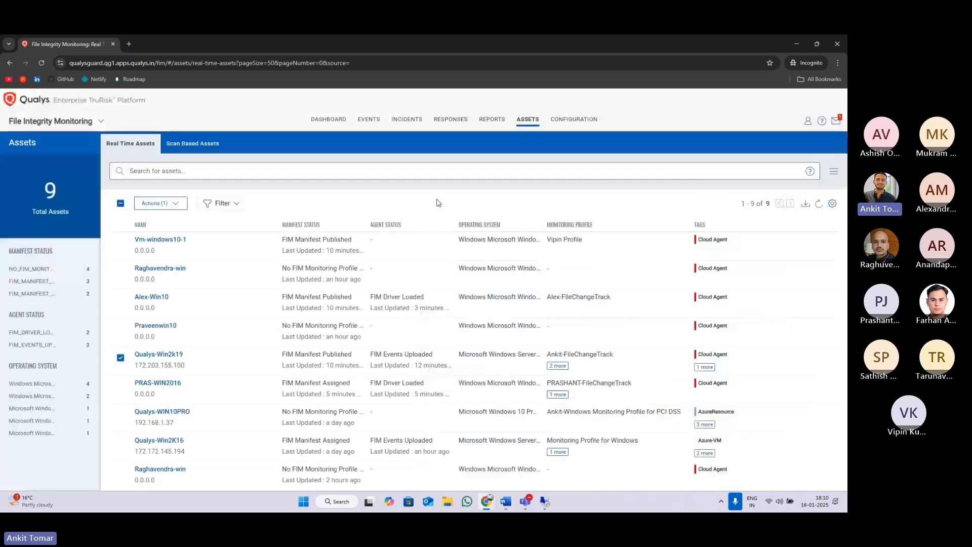
pyautogui.click(559, 366)
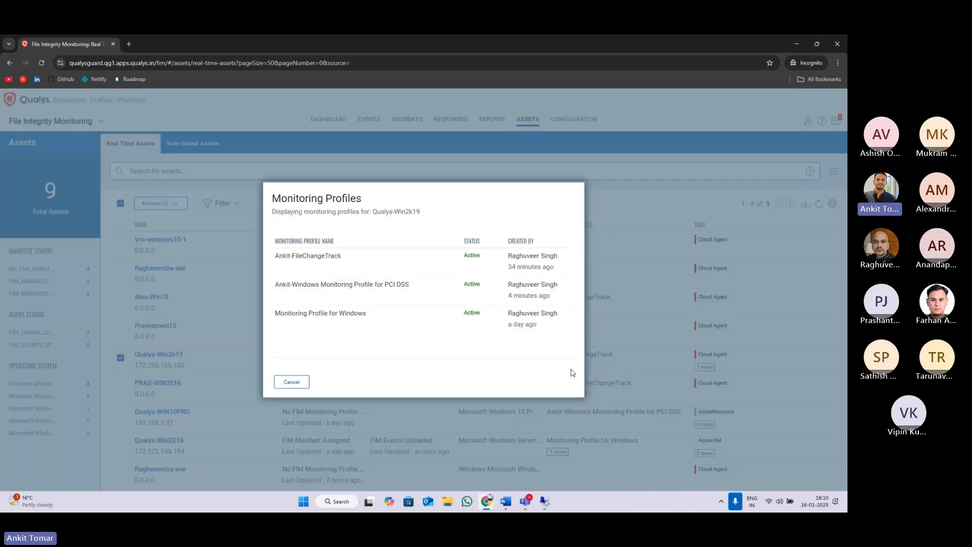
pyautogui.click(291, 383)
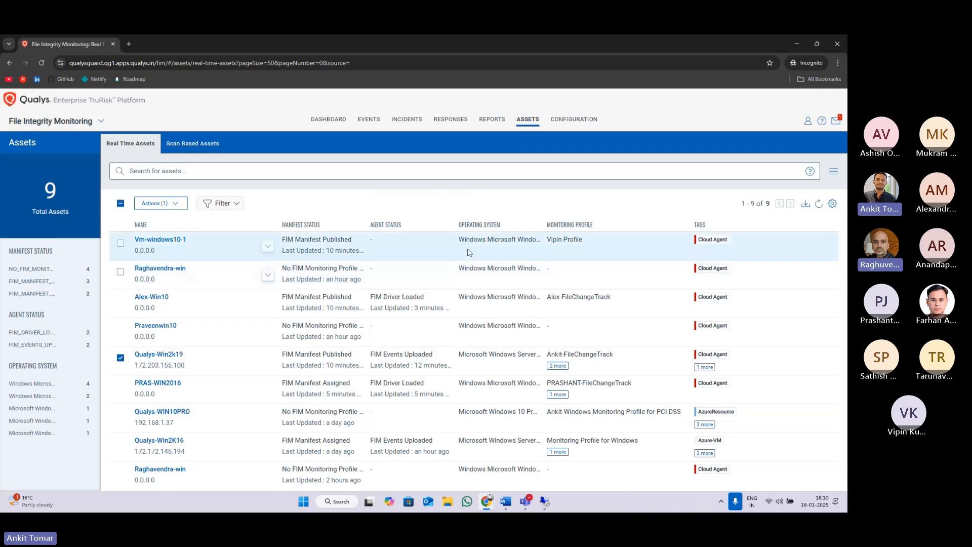
# - Rename firefox20011.exe to firefox20011.txt in the remote Downloads folder and leave full screen
pyautogui.click(545, 502)
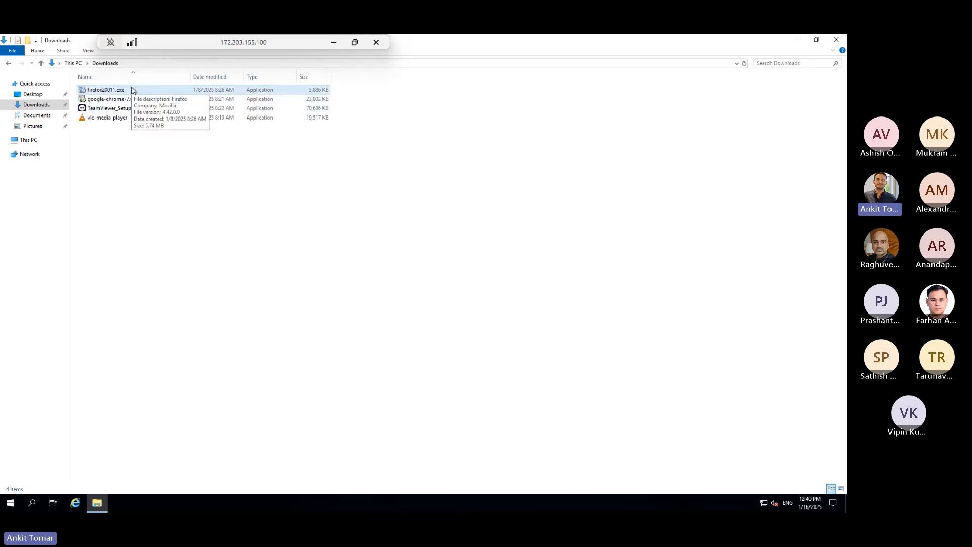
pyautogui.click(255, 211)
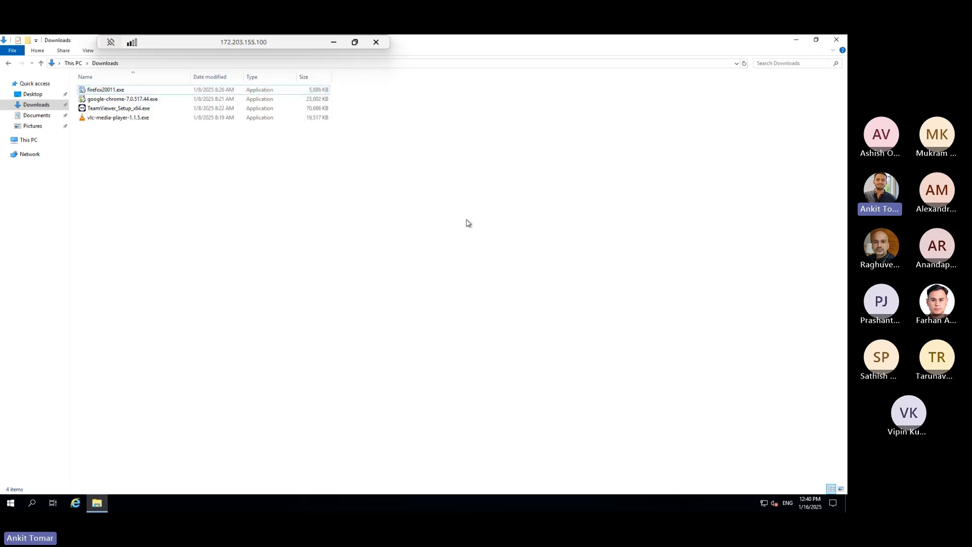
pyautogui.click(156, 93)
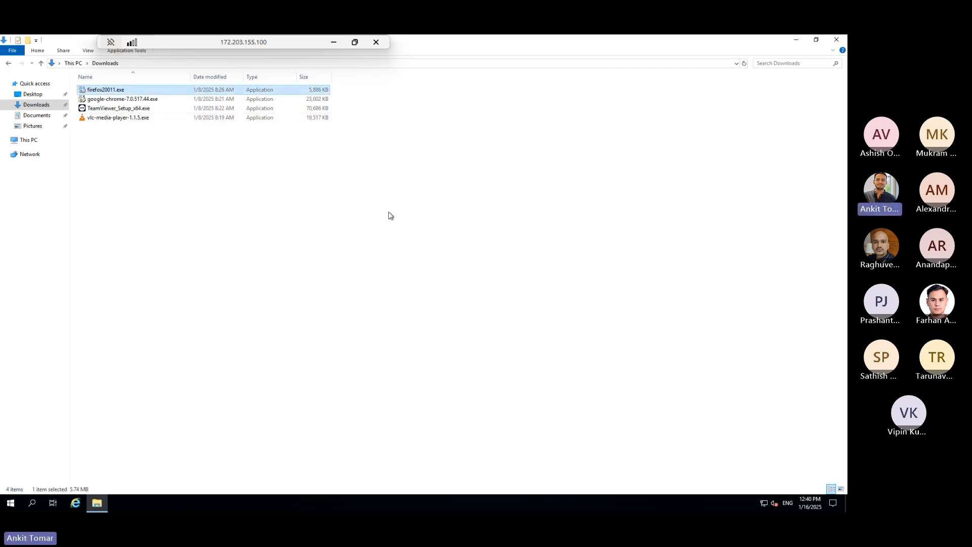
pyautogui.press('F2')
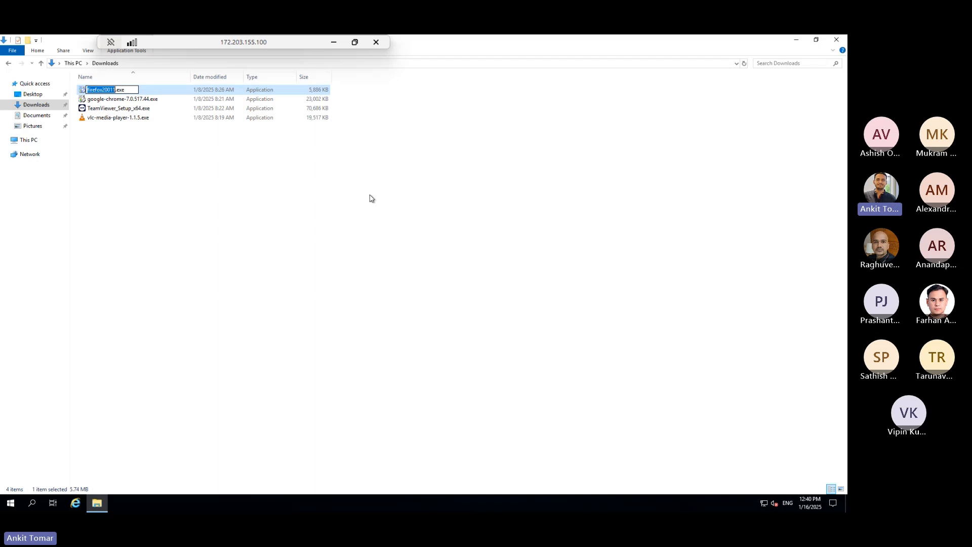
pyautogui.press('Right')
pyautogui.press('BackSpace')
pyautogui.press('BackSpace')
pyautogui.press('BackSpace')
pyautogui.press('Return')
pyautogui.click(462, 272)
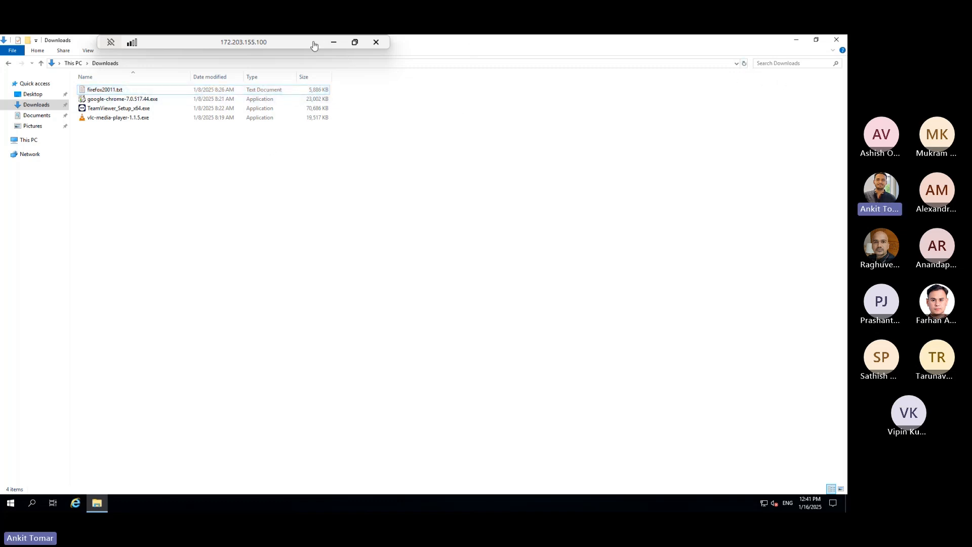
pyautogui.moveTo(213, 54); pyautogui.dragTo(217, 126)
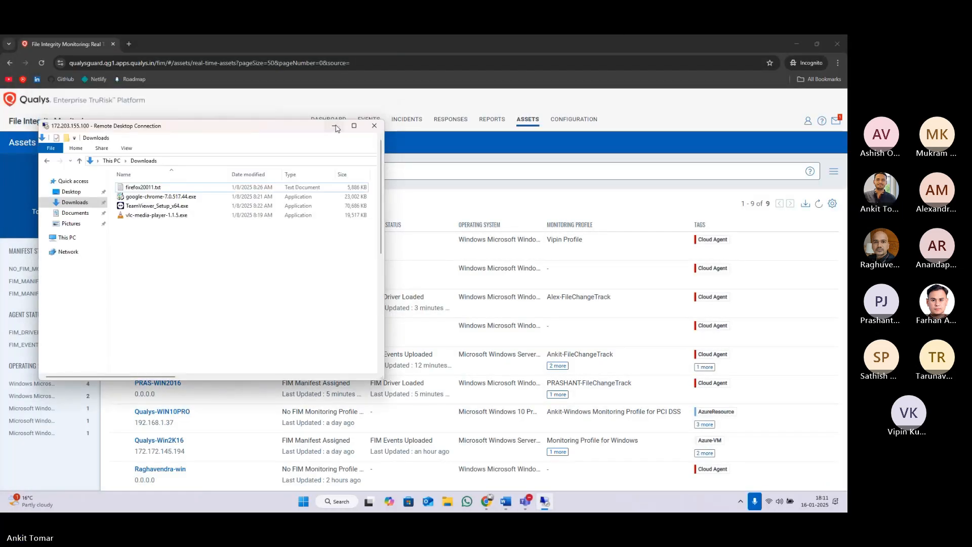
# - Minimize the remote session and show the All Events list of 39 events
pyautogui.click(334, 126)
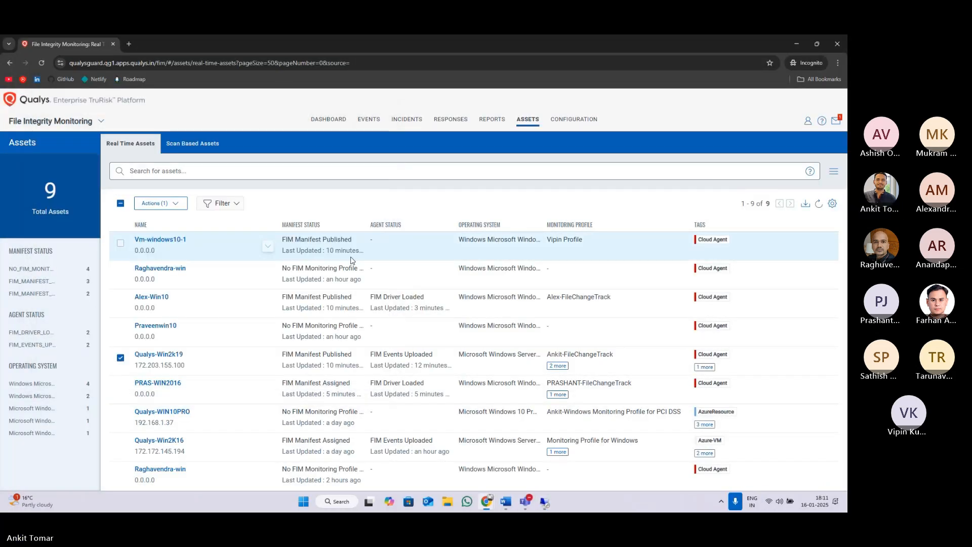
pyautogui.click(368, 122)
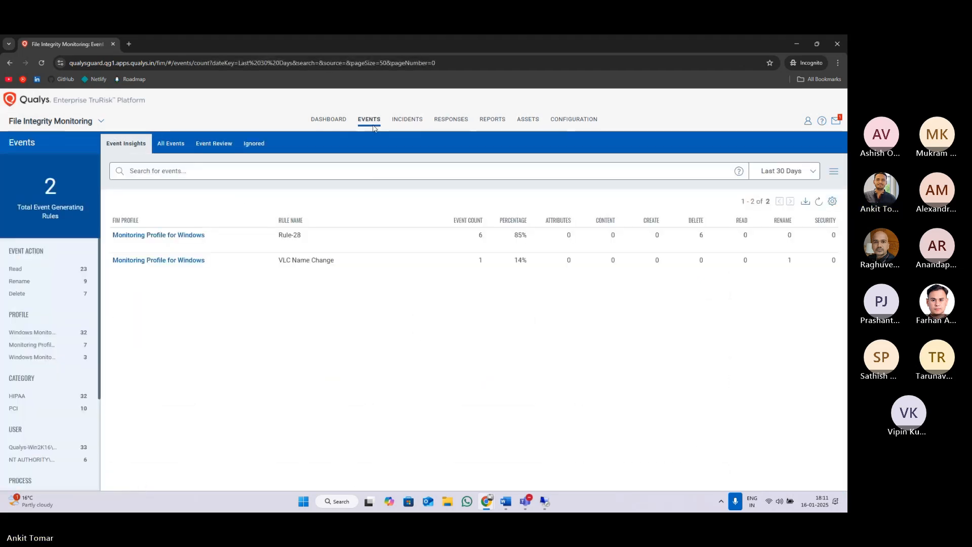
pyautogui.click(171, 145)
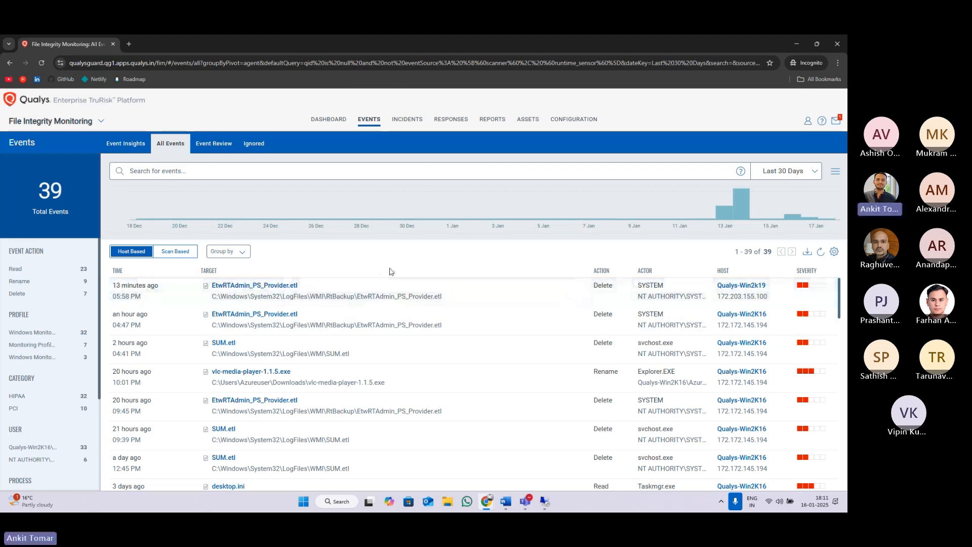
# - Launch the Windows Clock app from the system search
pyautogui.press('super')
pyautogui.write('clock')
pyautogui.press('Return')
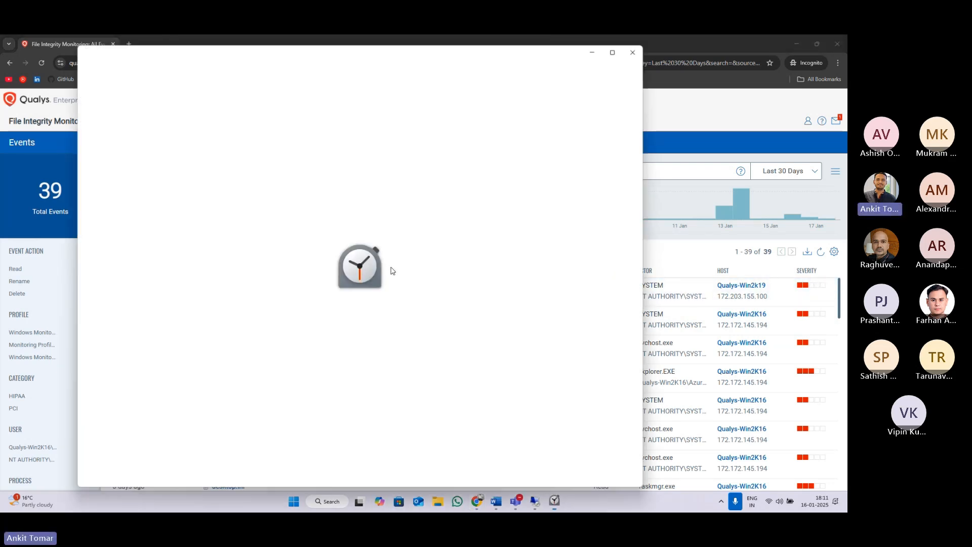
# - Start the 1 min timer and pin it as a compact always-on-top window
pyautogui.click(106, 88)
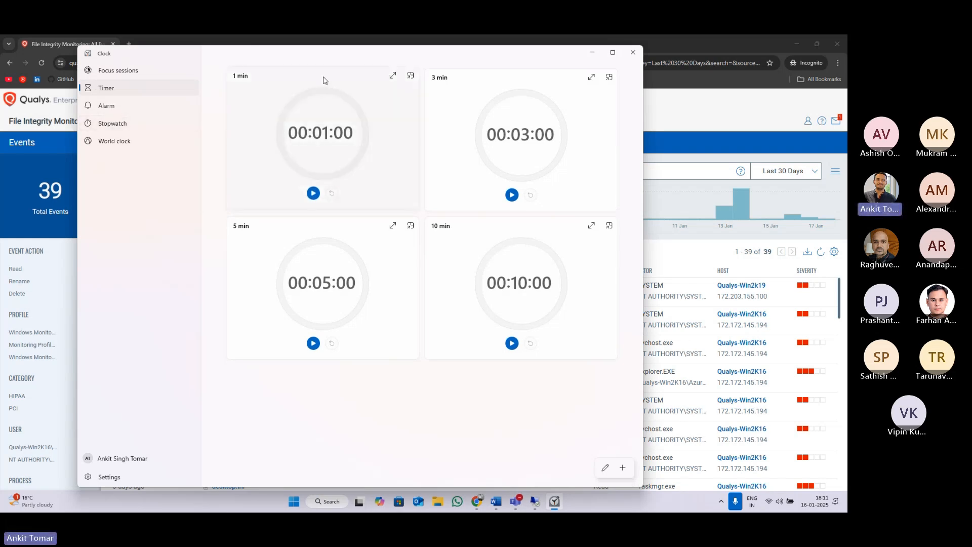
pyautogui.click(313, 193)
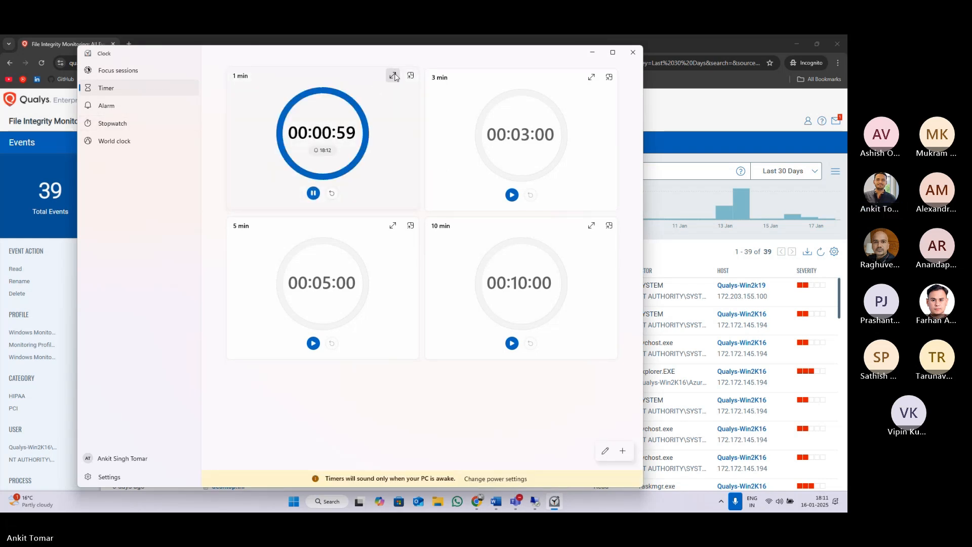
pyautogui.click(411, 75)
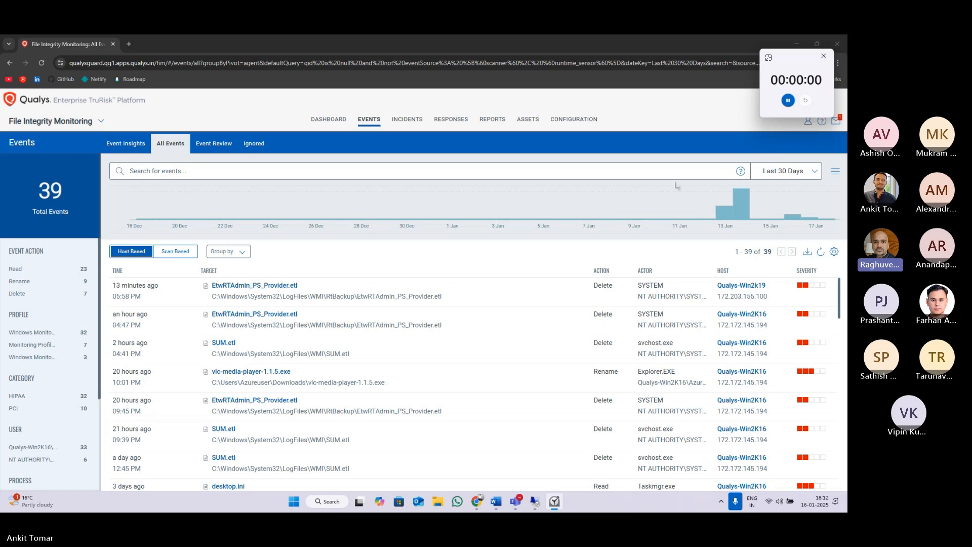
# - Close the finished timer, toggle Scan/Host Based events, and check an asset's tags
pyautogui.click(822, 60)
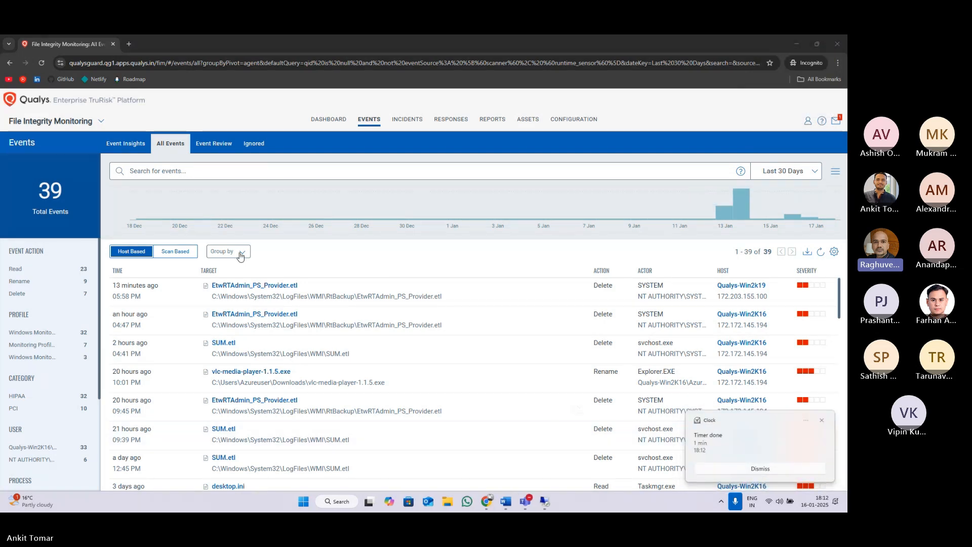
pyautogui.click(41, 63)
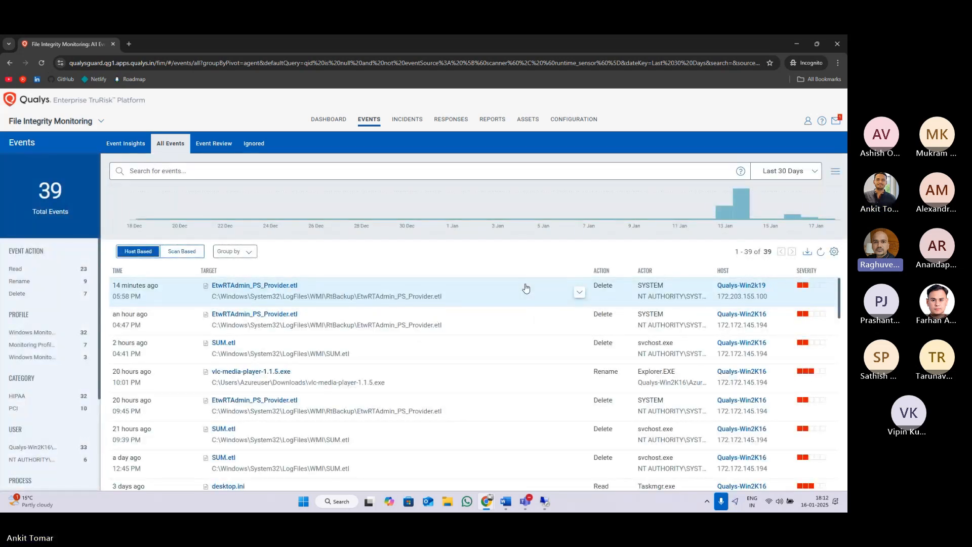
pyautogui.click(176, 253)
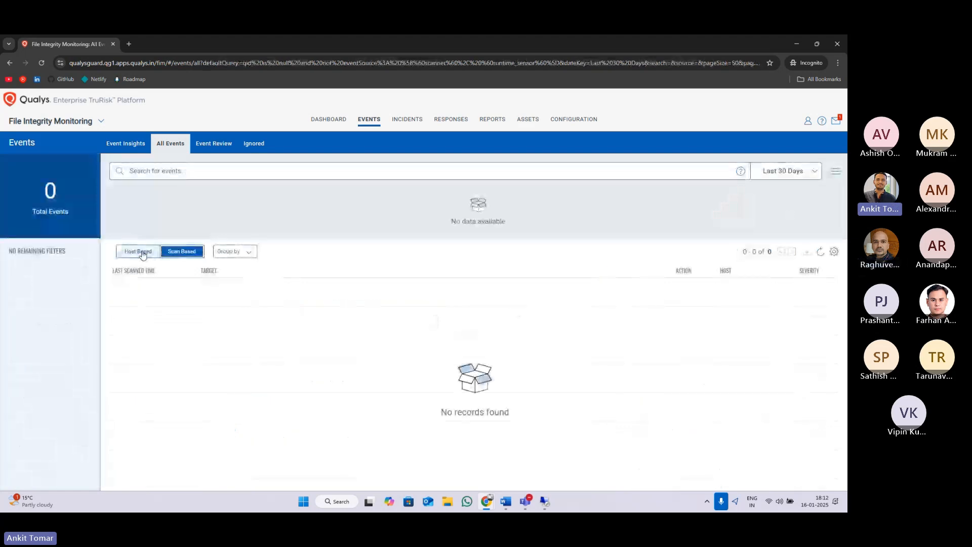
pyautogui.click(138, 251)
pyautogui.click(41, 63)
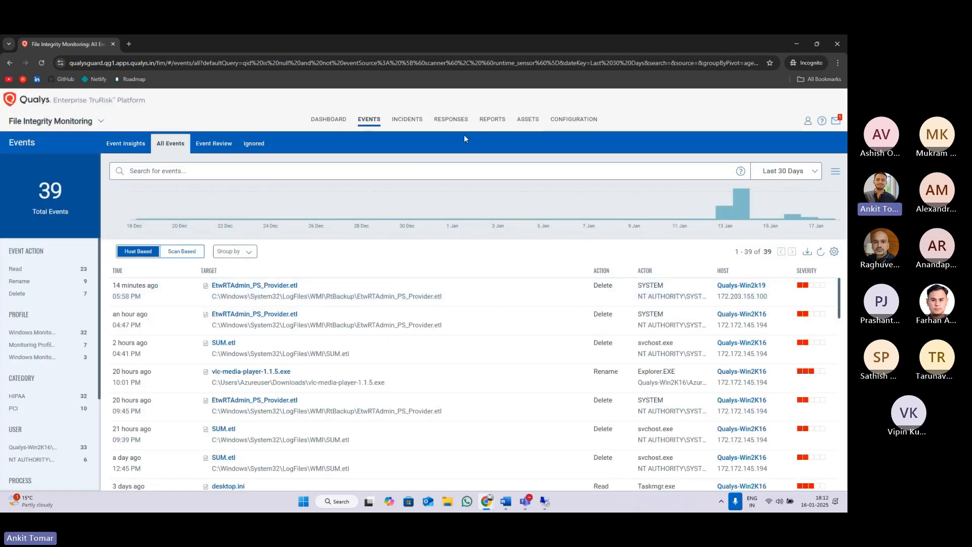
pyautogui.click(527, 119)
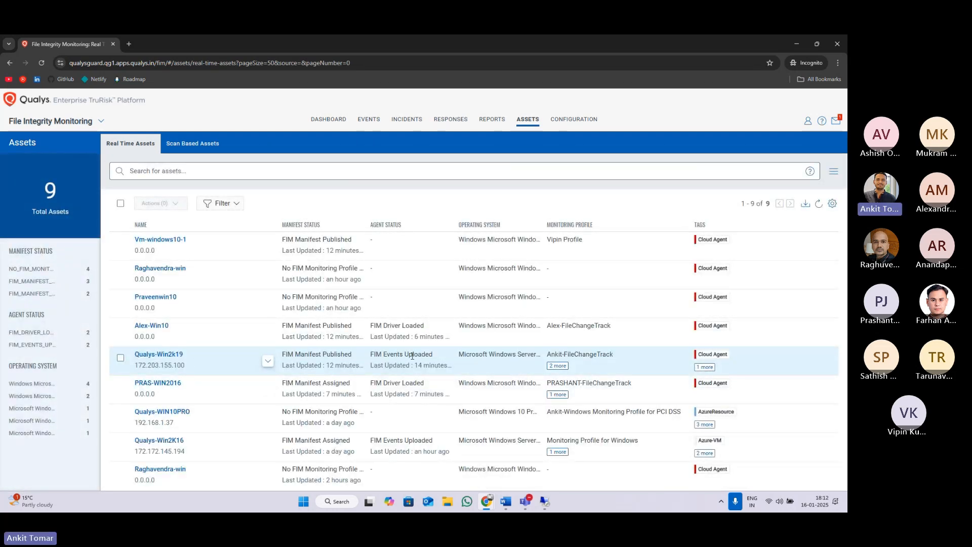
pyautogui.click(710, 368)
pyautogui.click(587, 351)
# - Back in All Events, view details of the newest EtwRTAdmin_PS_Provider.etl delete event
pyautogui.click(369, 120)
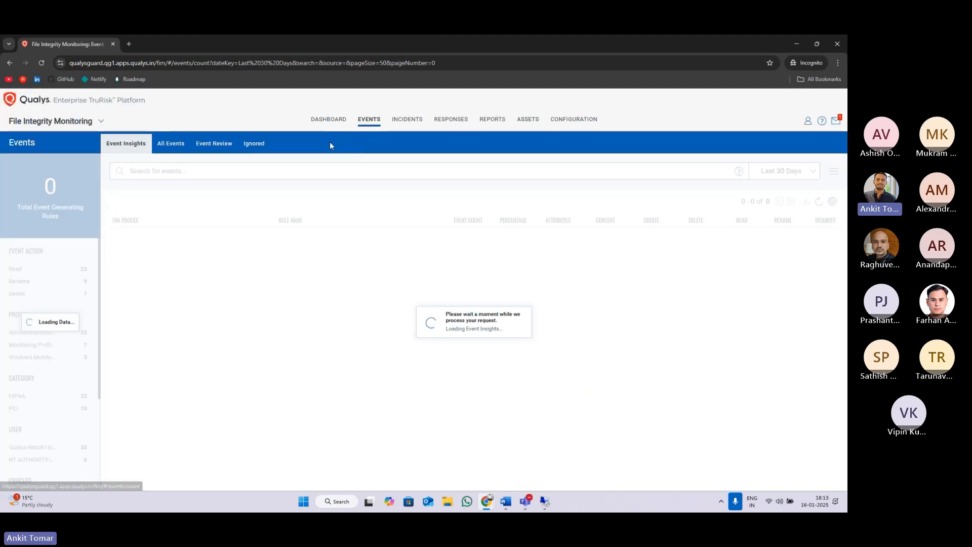
pyautogui.click(182, 148)
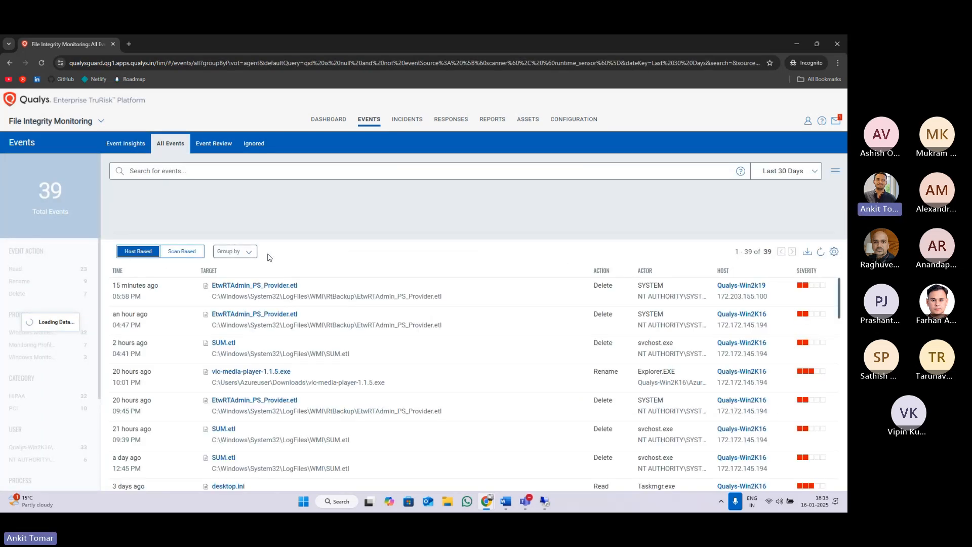
pyautogui.click(186, 253)
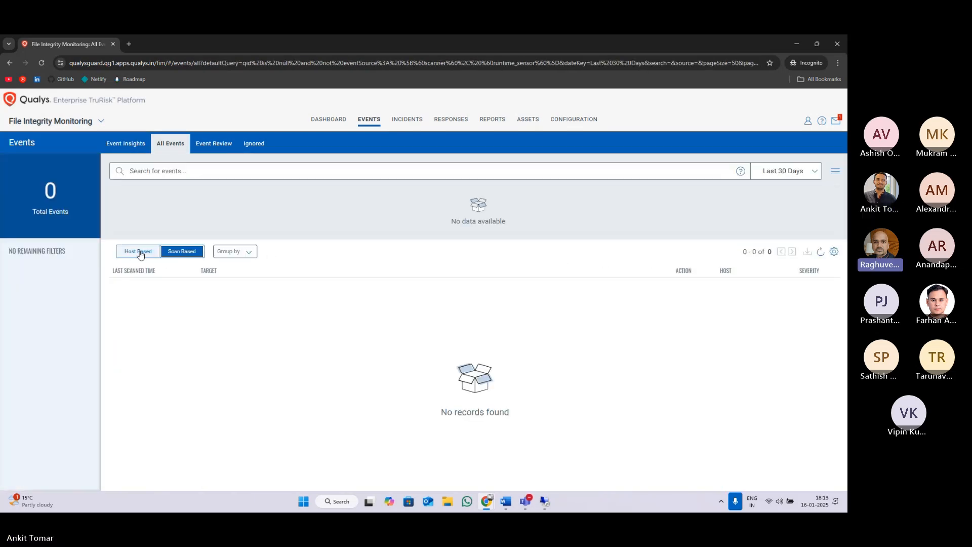
pyautogui.click(140, 253)
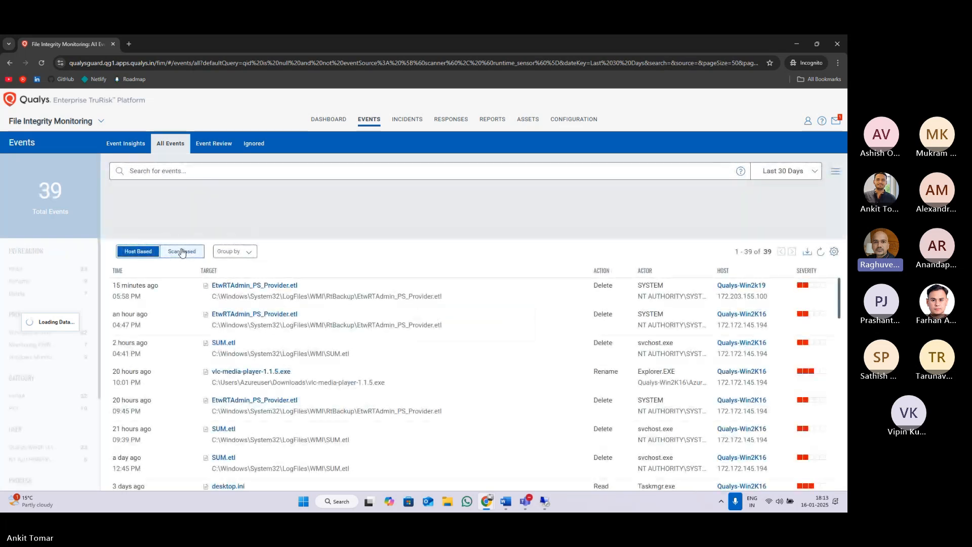
pyautogui.click(182, 252)
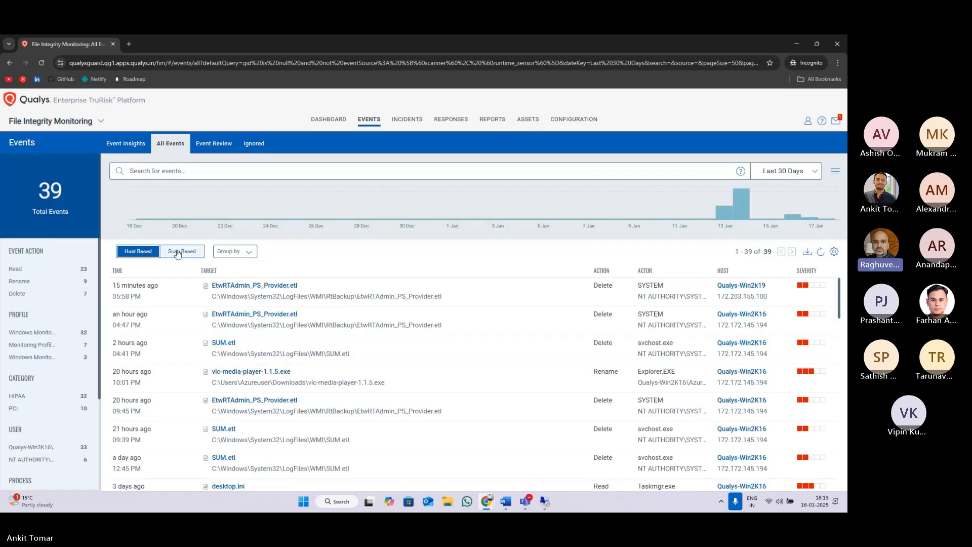
pyautogui.click(182, 252)
pyautogui.click(148, 252)
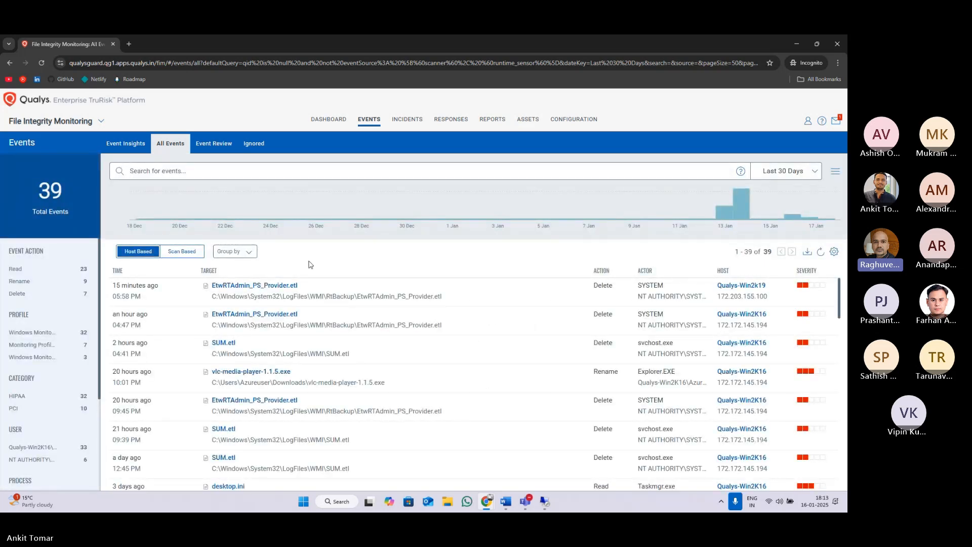
pyautogui.click(279, 285)
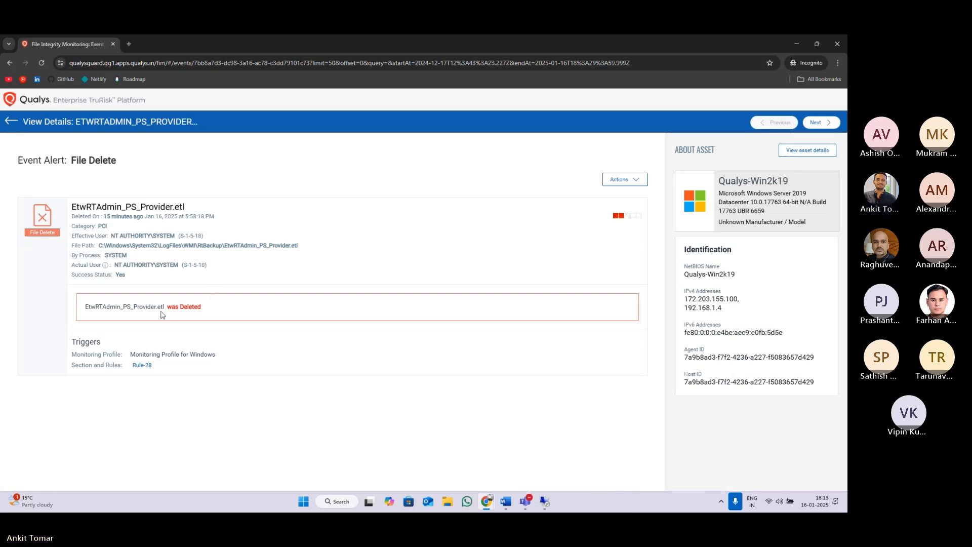
# - Review the event's effective user and file path, then return to All Events and reload it
pyautogui.moveTo(180, 264); pyautogui.dragTo(179, 244)
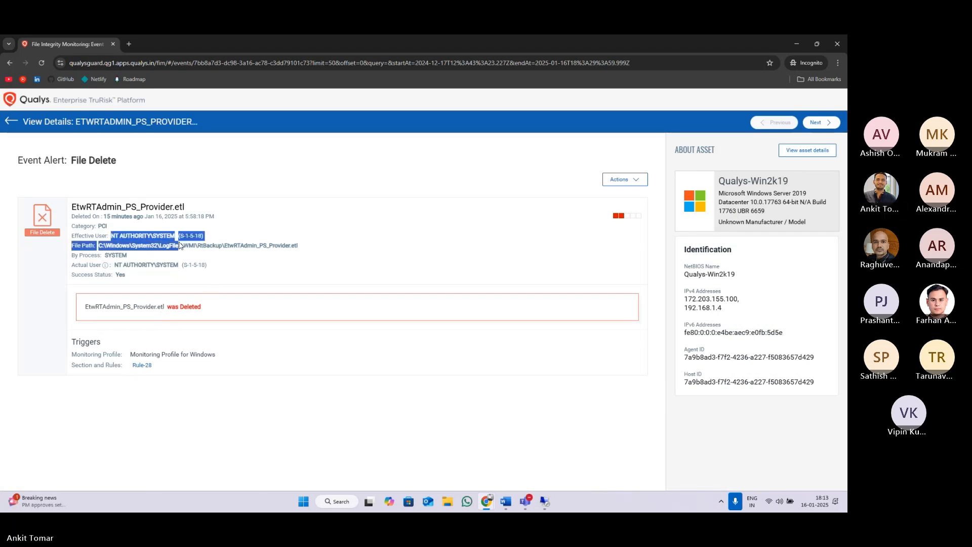
pyautogui.click(248, 278)
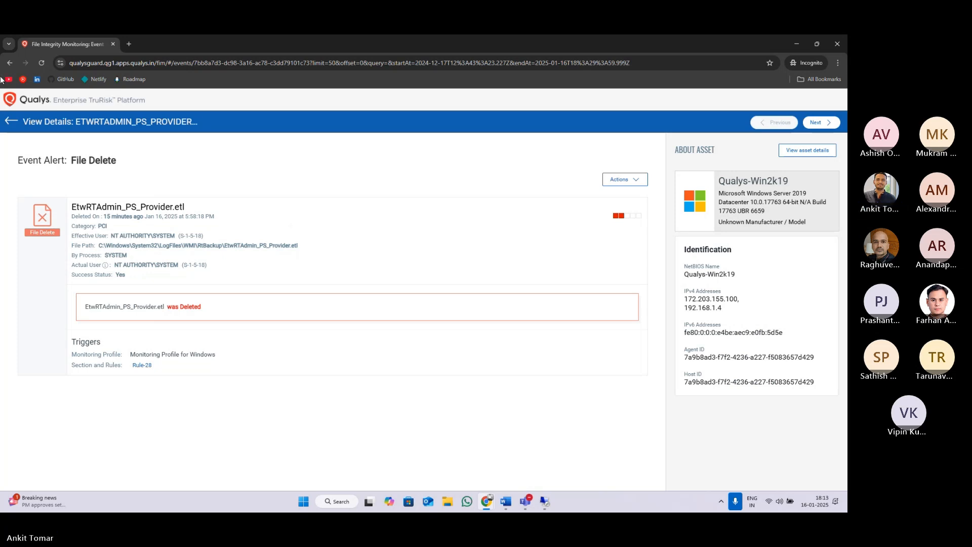
pyautogui.click(10, 63)
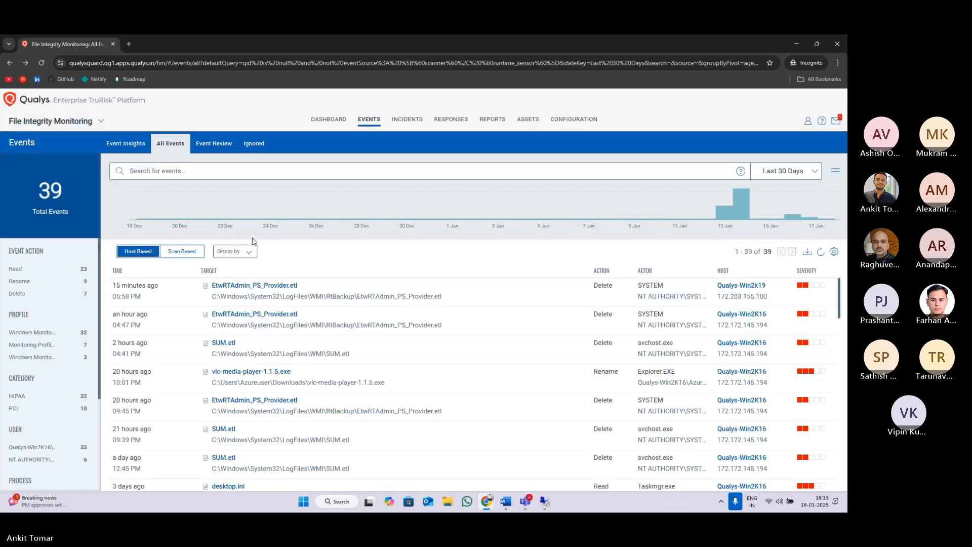
pyautogui.click(42, 62)
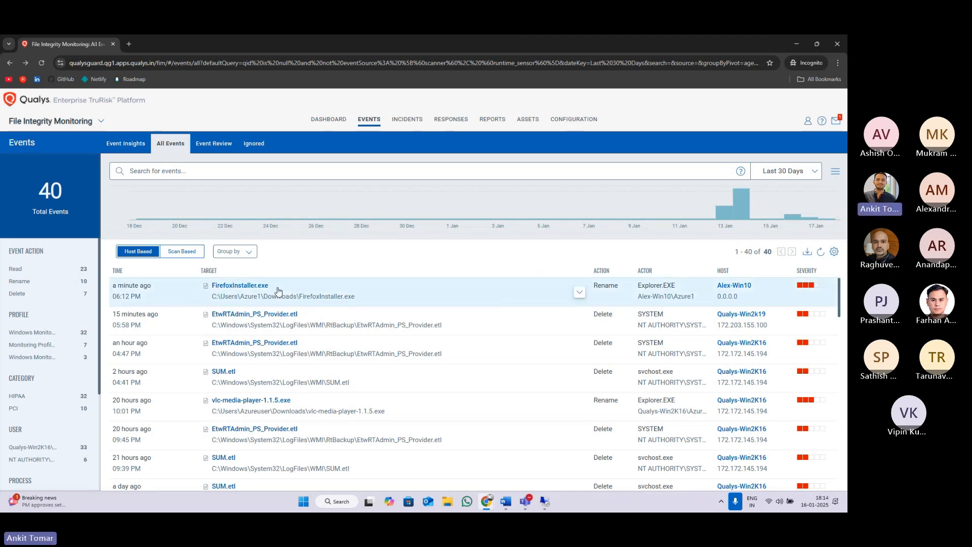
pyautogui.click(236, 286)
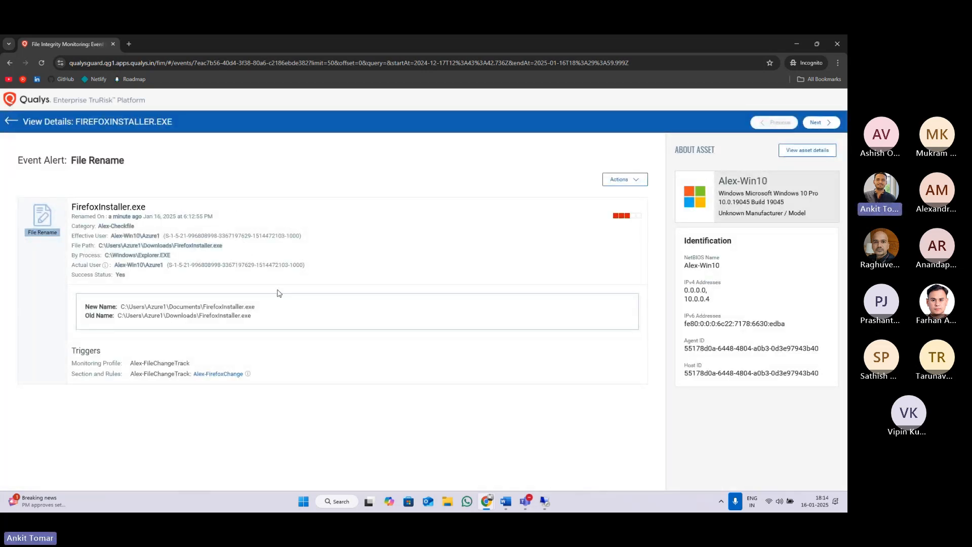
pyautogui.moveTo(118, 316); pyautogui.dragTo(250, 319)
pyautogui.moveTo(137, 307); pyautogui.dragTo(275, 321)
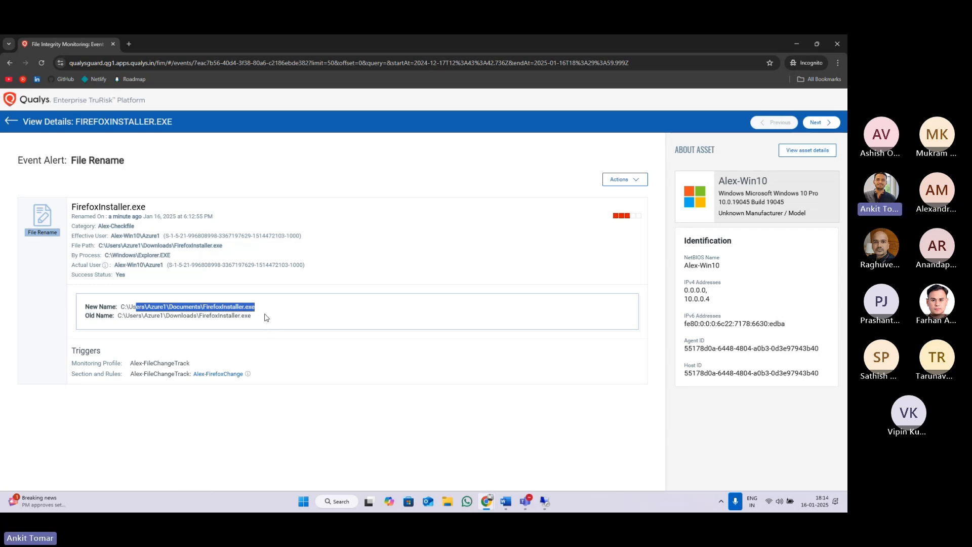
pyautogui.click(263, 317)
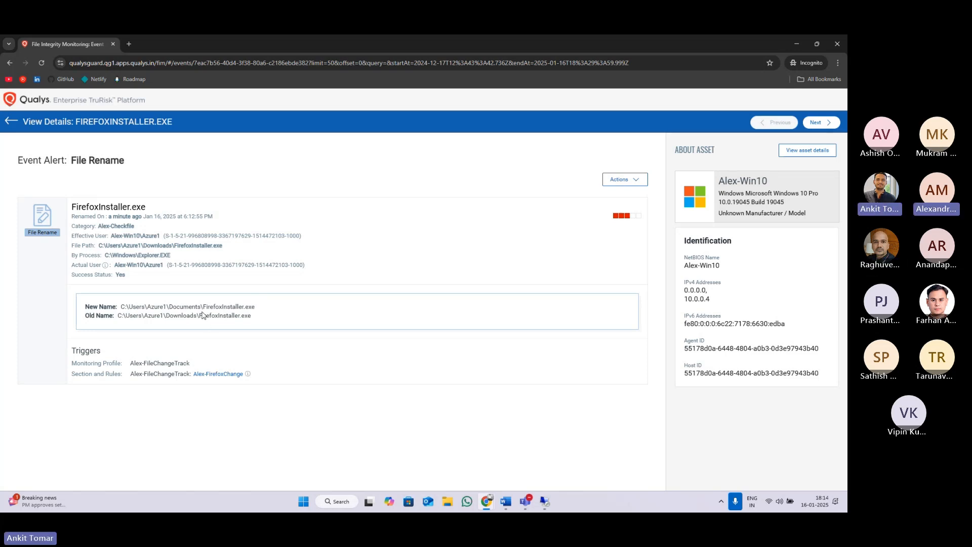
pyautogui.doubleClick(179, 305)
pyautogui.doubleClick(178, 315)
pyautogui.doubleClick(185, 306)
pyautogui.click(296, 317)
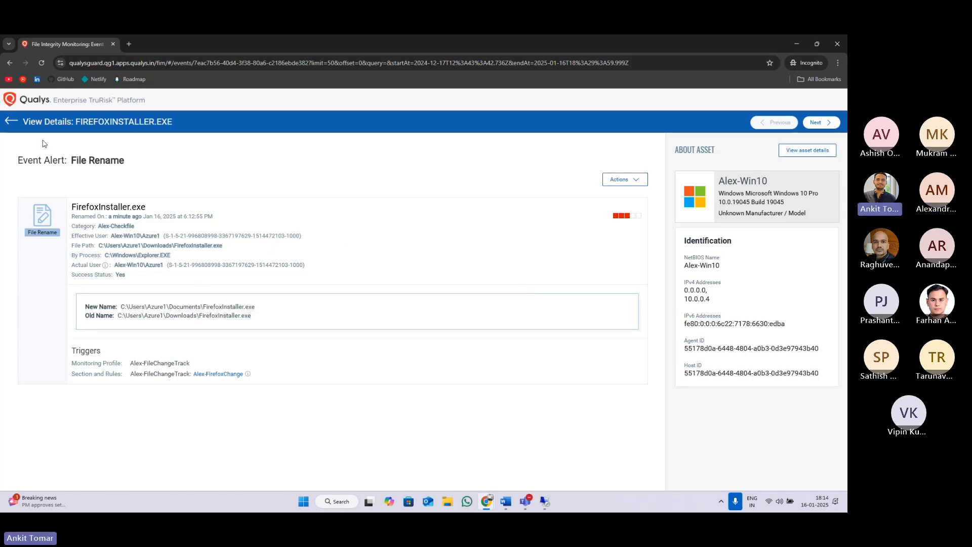
pyautogui.click(8, 122)
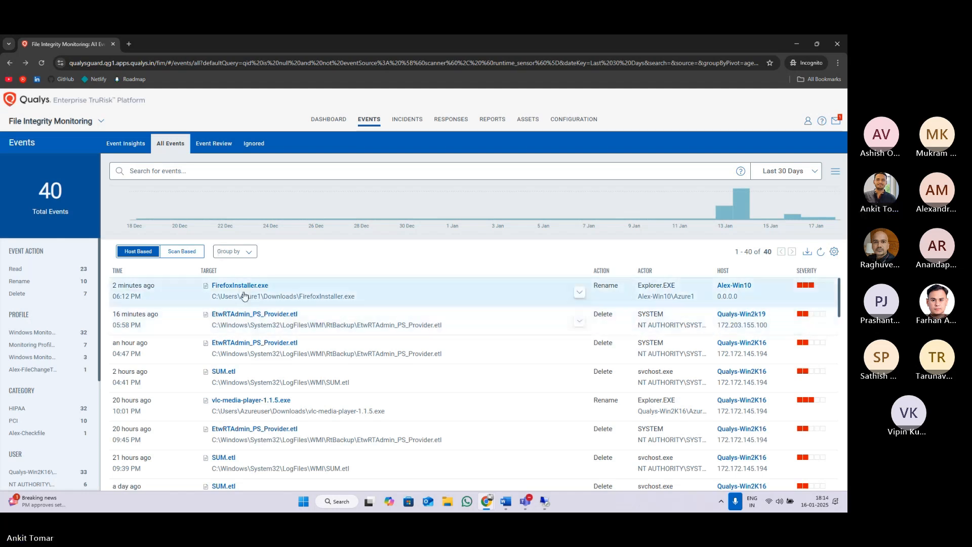
# - Reload the All Events list twice, via the Reload button and then F5
pyautogui.click(41, 62)
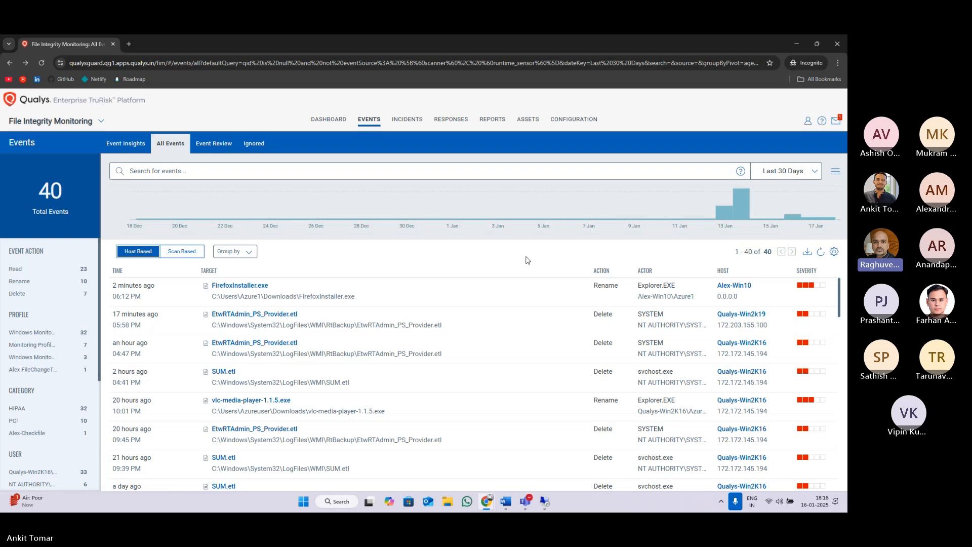
pyautogui.press('F5')
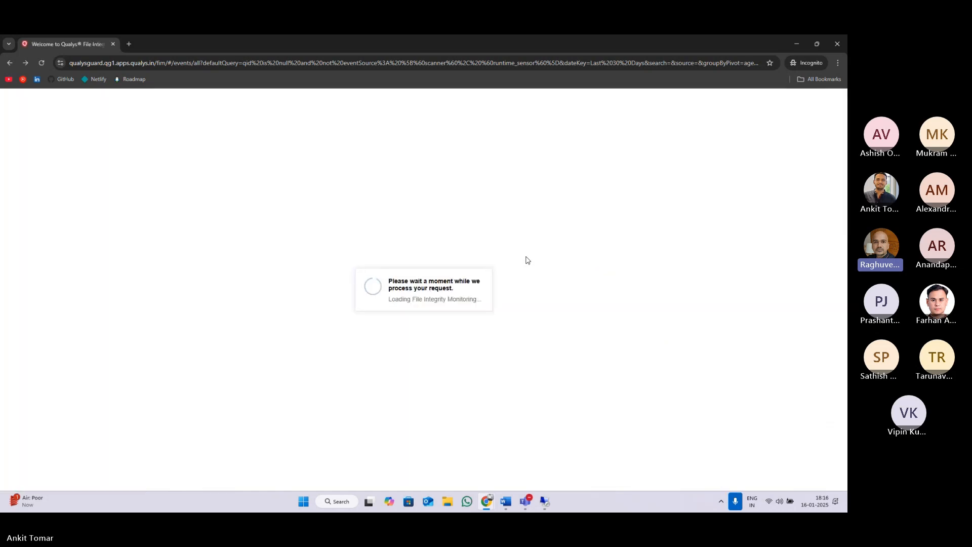